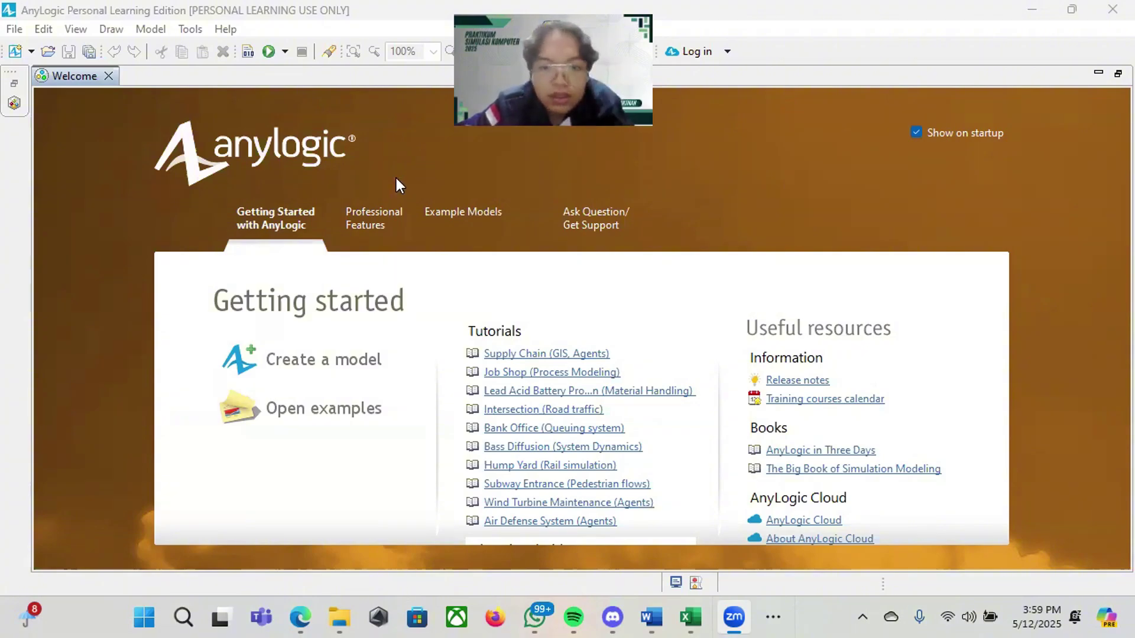
Step: Start creating a new model and enter "tugas besar" as its name
left_click(327, 363)
left_click(543, 172)
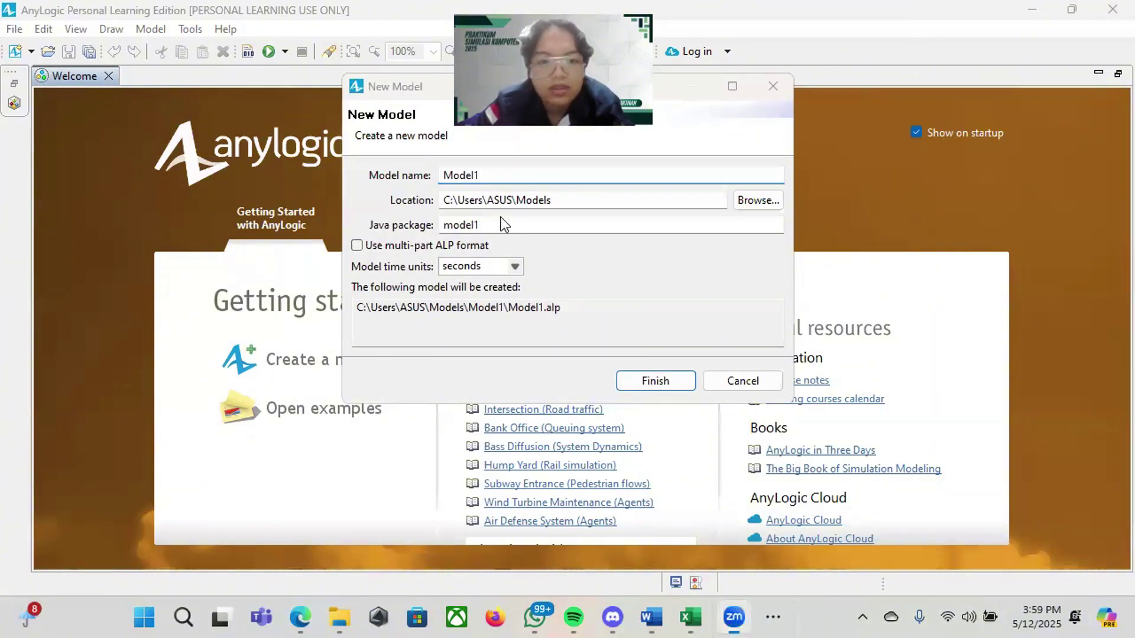
double_click(493, 173)
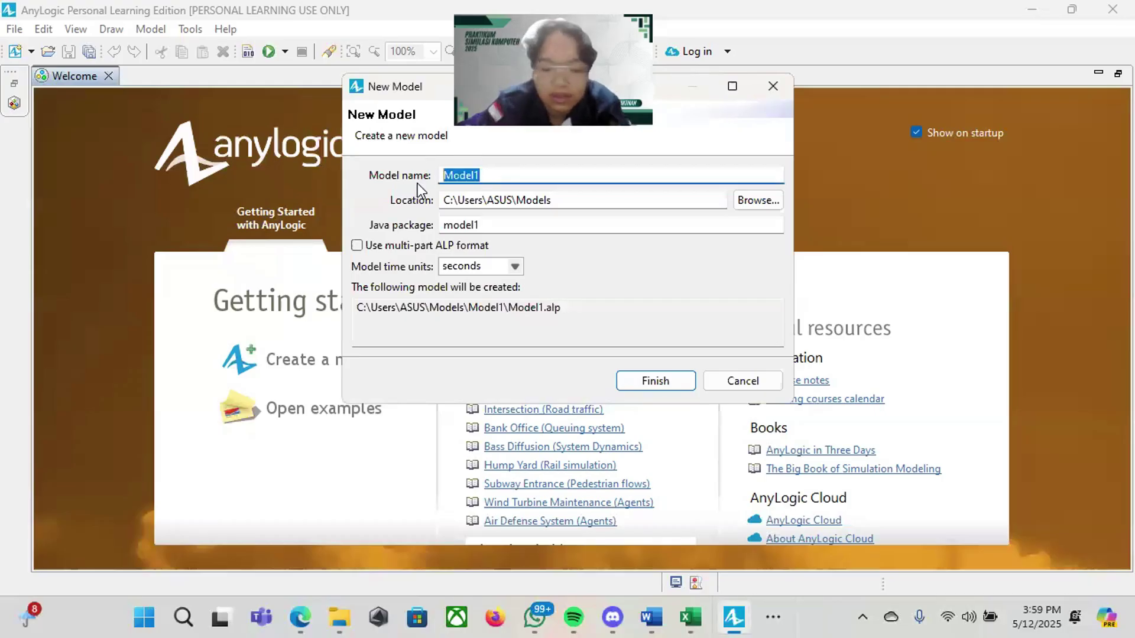
key("BackSpace")
type("tugas ")
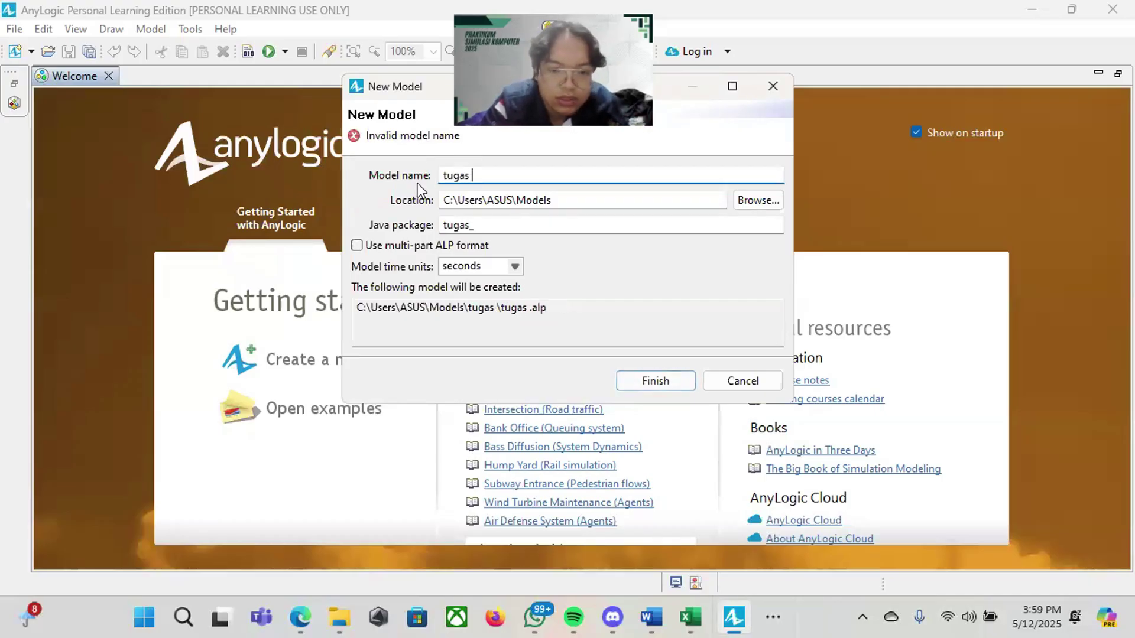
type("besar")
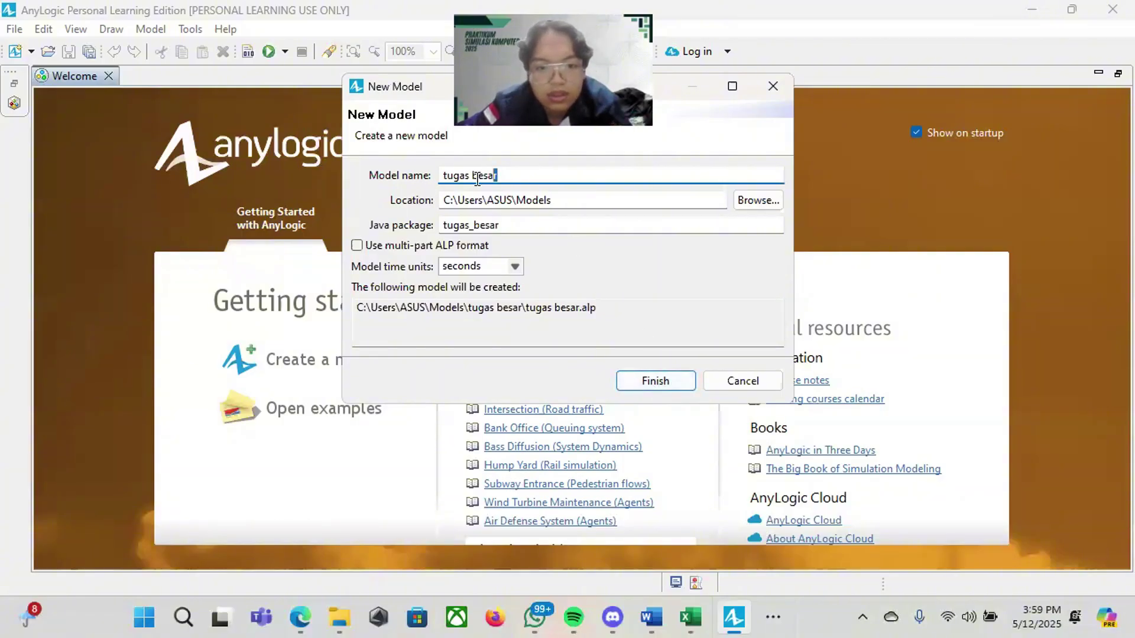
Step: Change the model name to "tugas bessar" and create the model
left_click_drag(478, 179, 432, 186)
key("BackSpace")
type("tugas be")
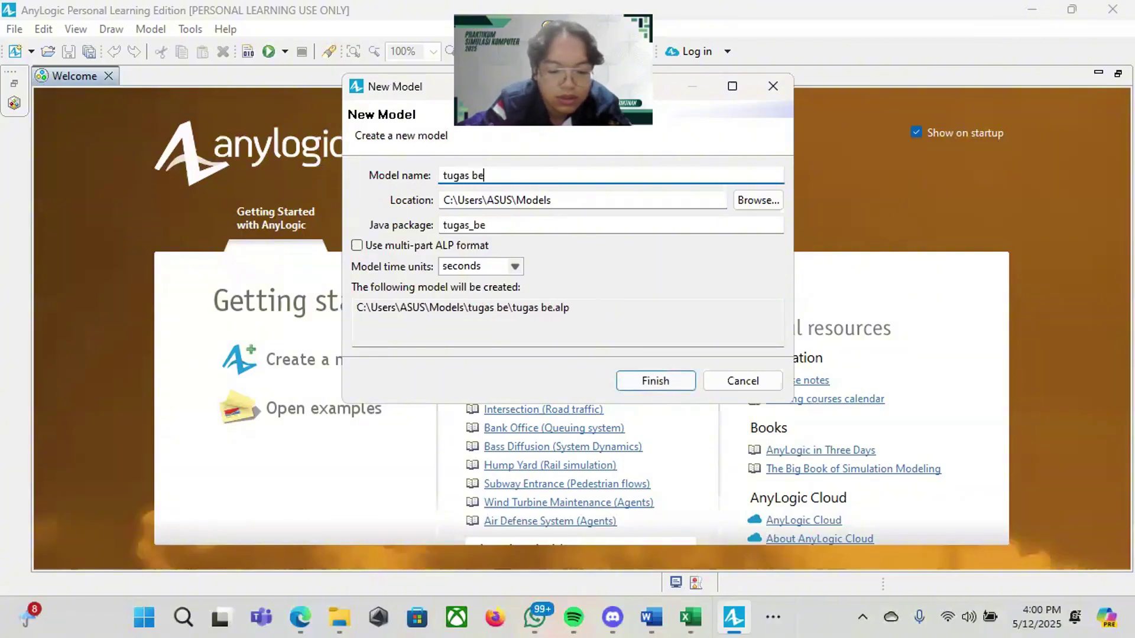
type("sar")
key("BackSpace")
key("BackSpace")
type("ss")
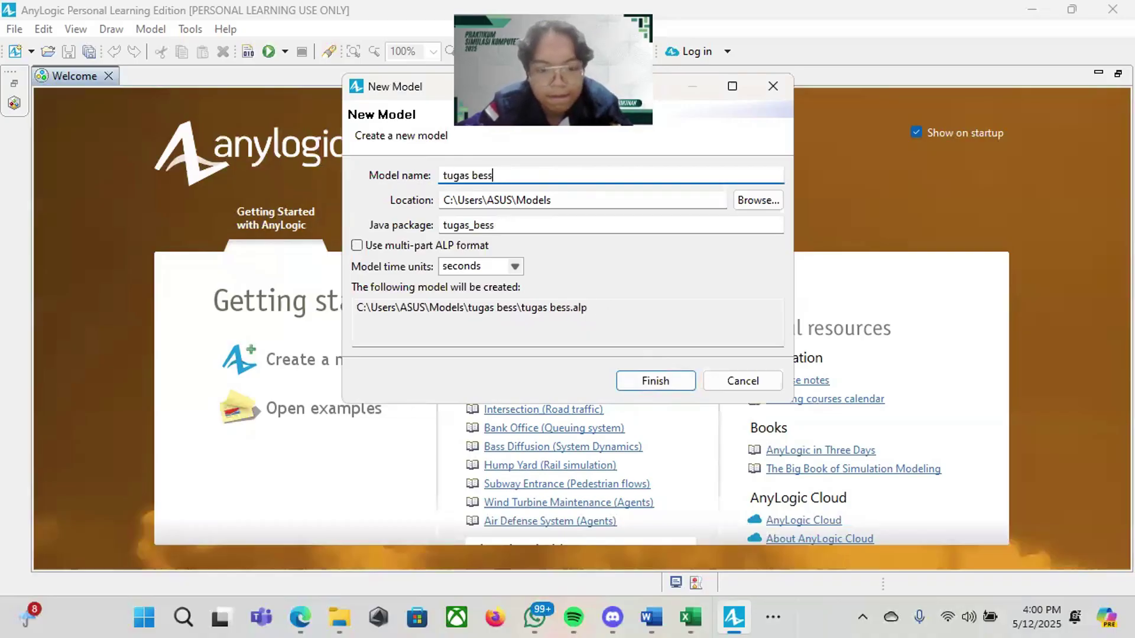
type("ar")
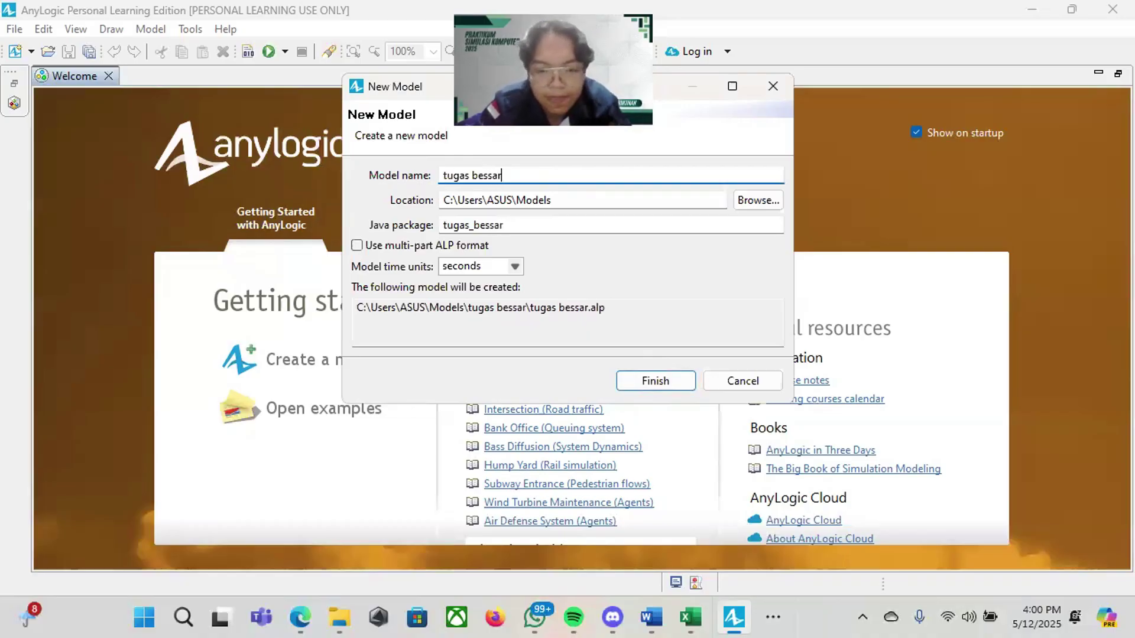
left_click(656, 381)
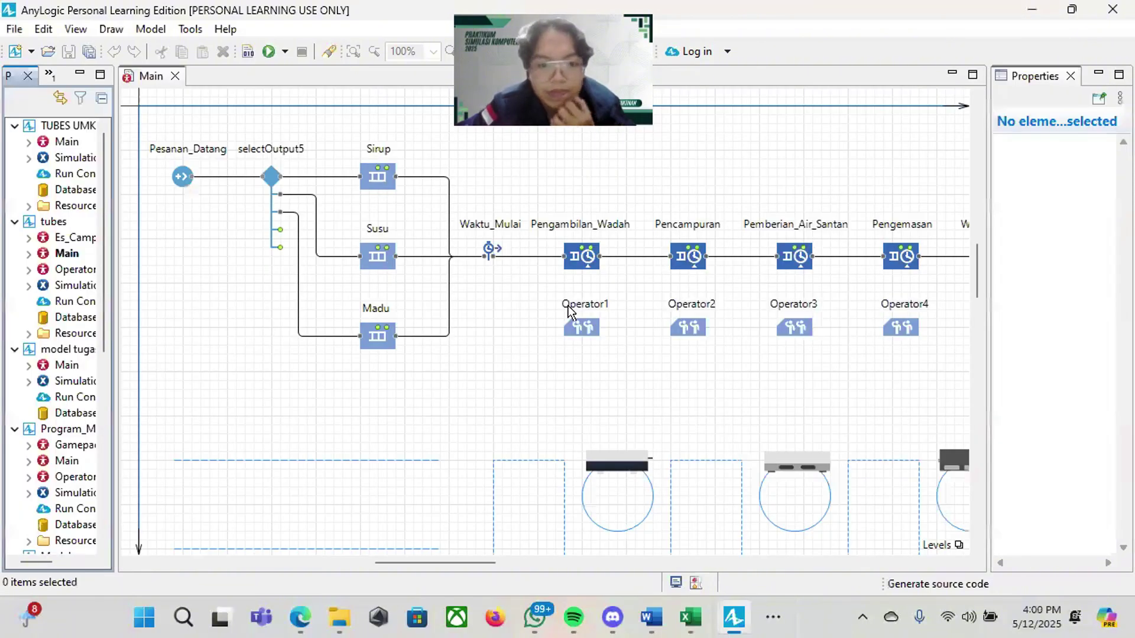
Step: Close the previous model's Main diagram and show the project tree in a widened panel with the new model's Main selected
left_click(177, 74)
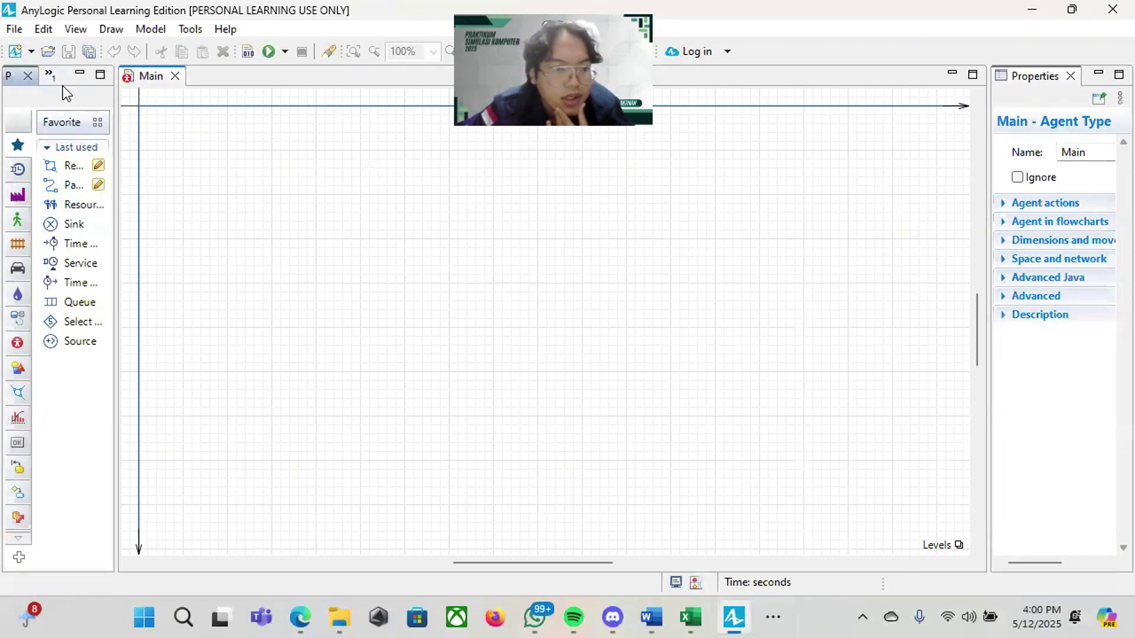
left_click_drag(116, 101, 207, 103)
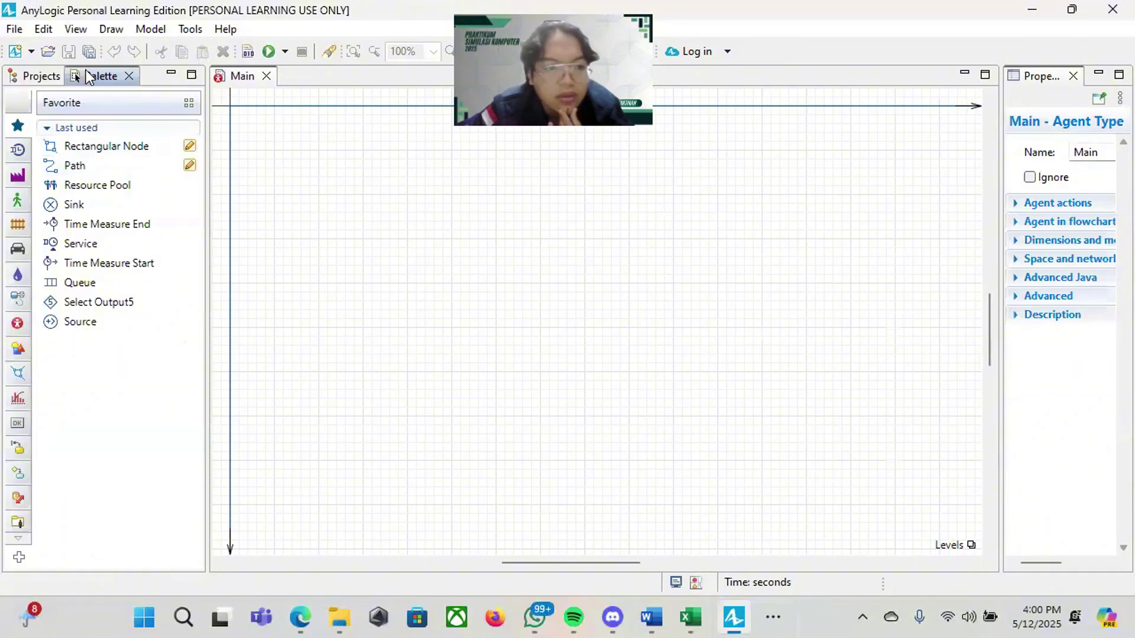
left_click(39, 77)
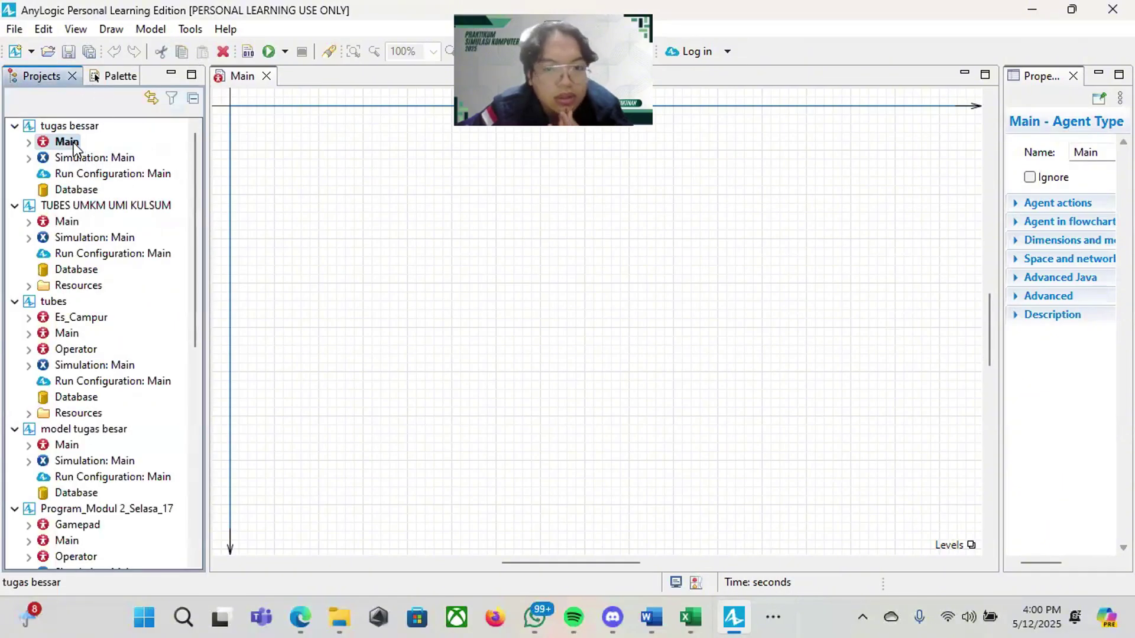
mouse_move(73, 146)
left_mouse_down()
mouse_move(299, 124)
mouse_move(78, 149)
left_mouse_up()
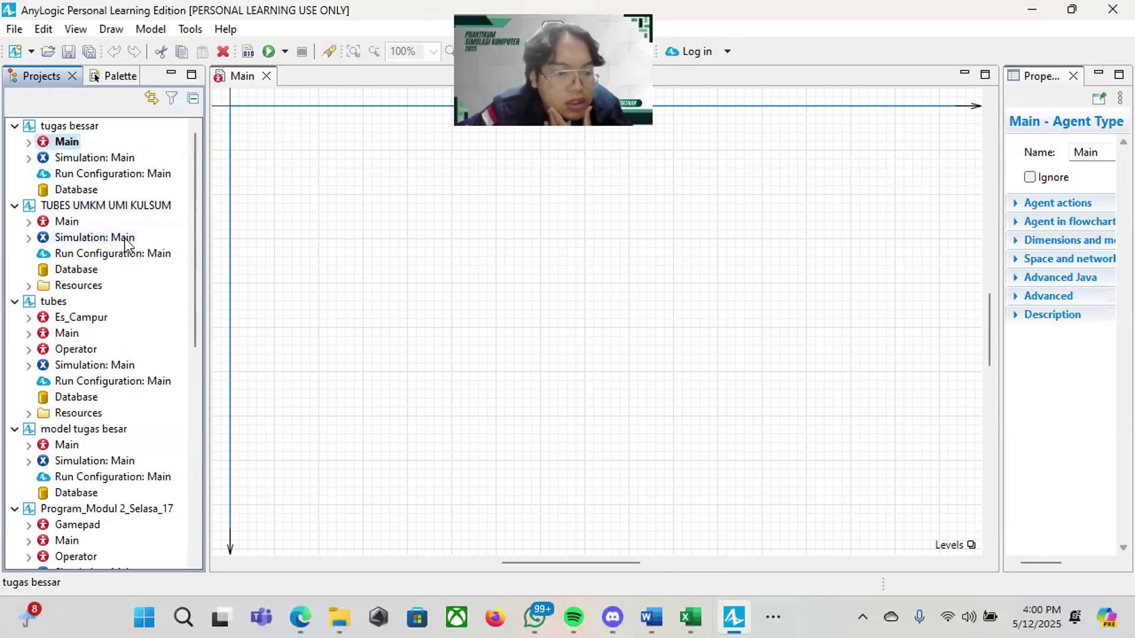
Step: Open the tugas bessar simulation experiment's properties in a widened pane and set it to stop at a specified date
left_click(104, 158)
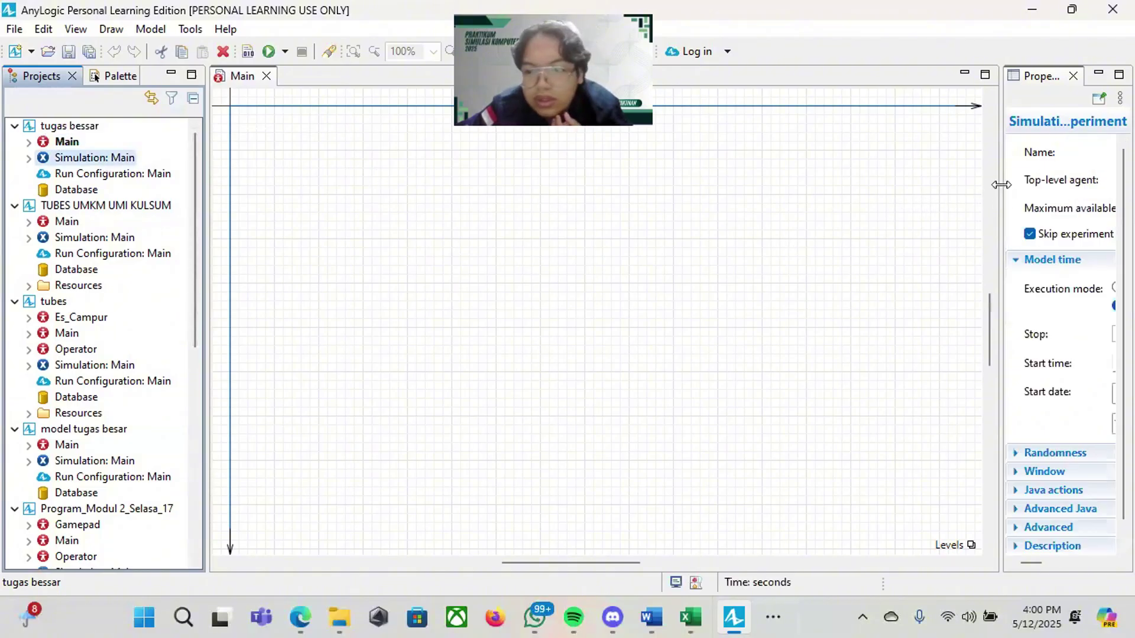
left_click_drag(1001, 184, 713, 184)
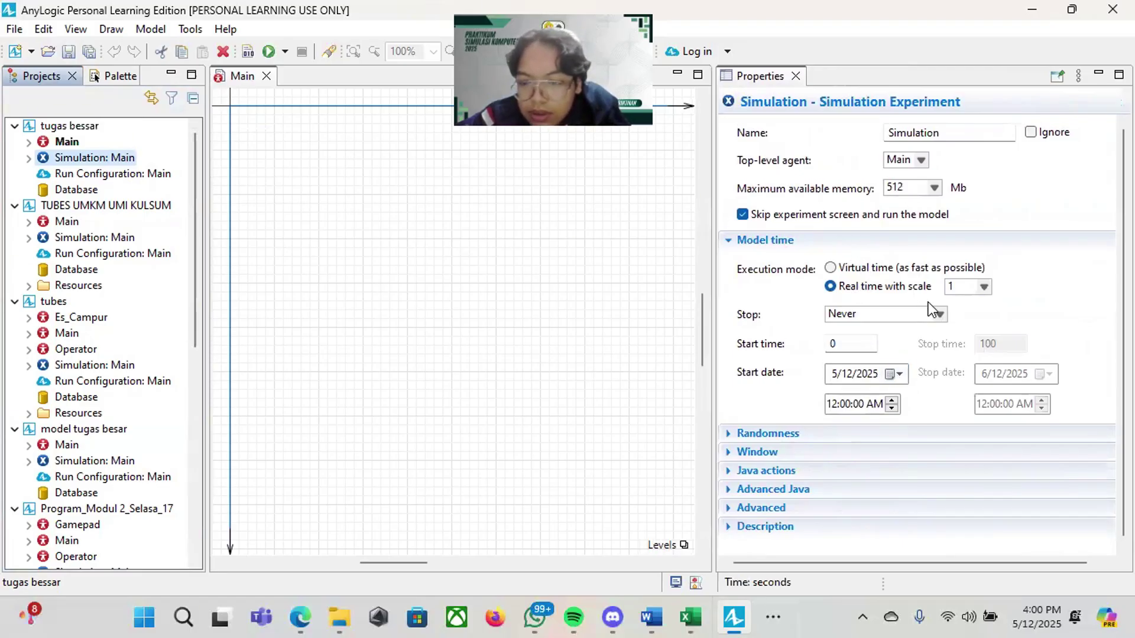
left_click(945, 314)
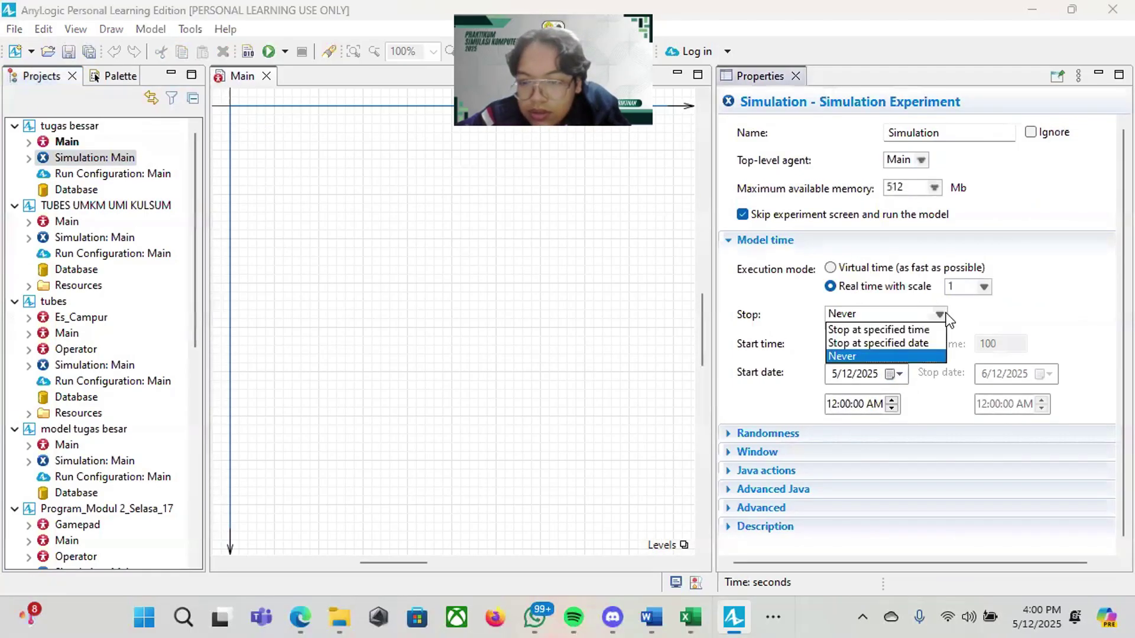
left_click(915, 343)
Step: Try 5/12/2025 as the stop date, and set it back to 6/12/2025
left_click(1045, 375)
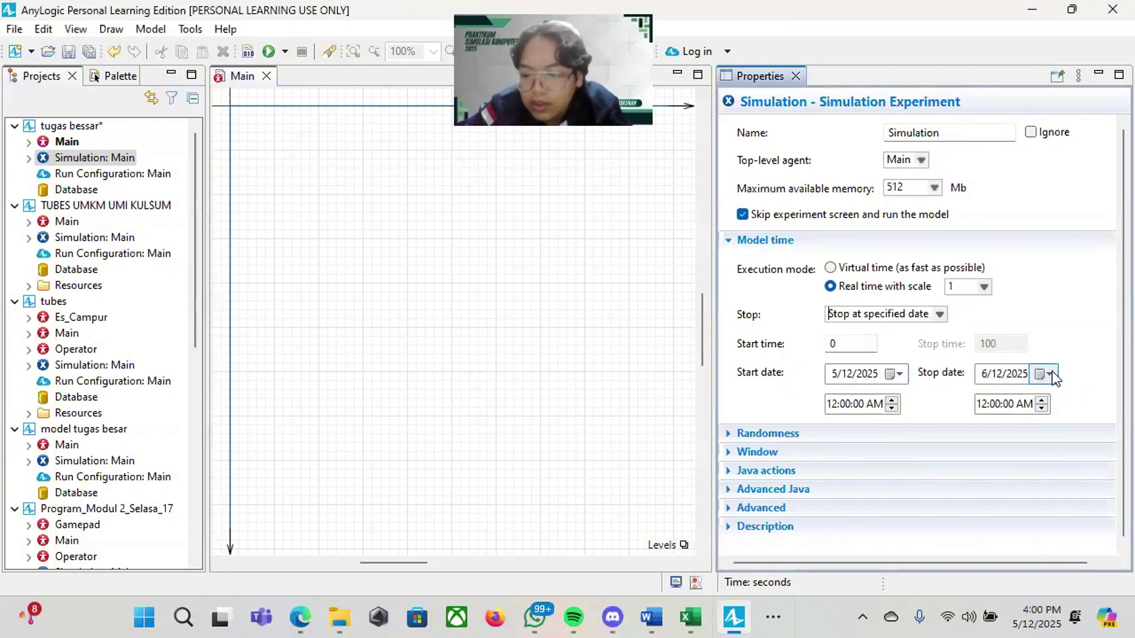
left_click(948, 399)
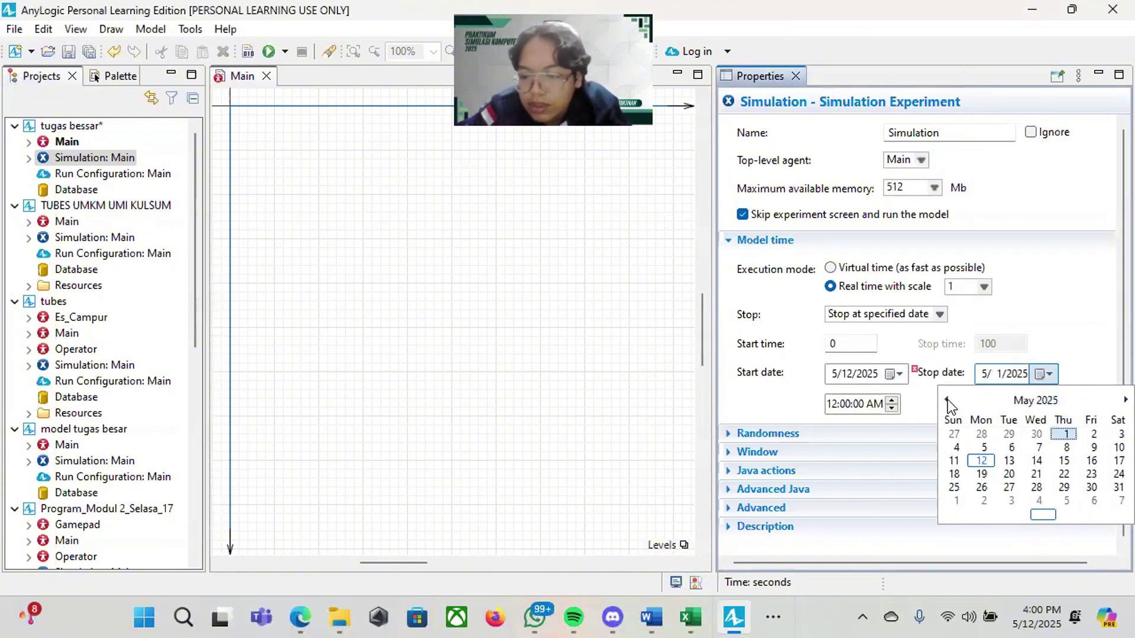
left_click(982, 461)
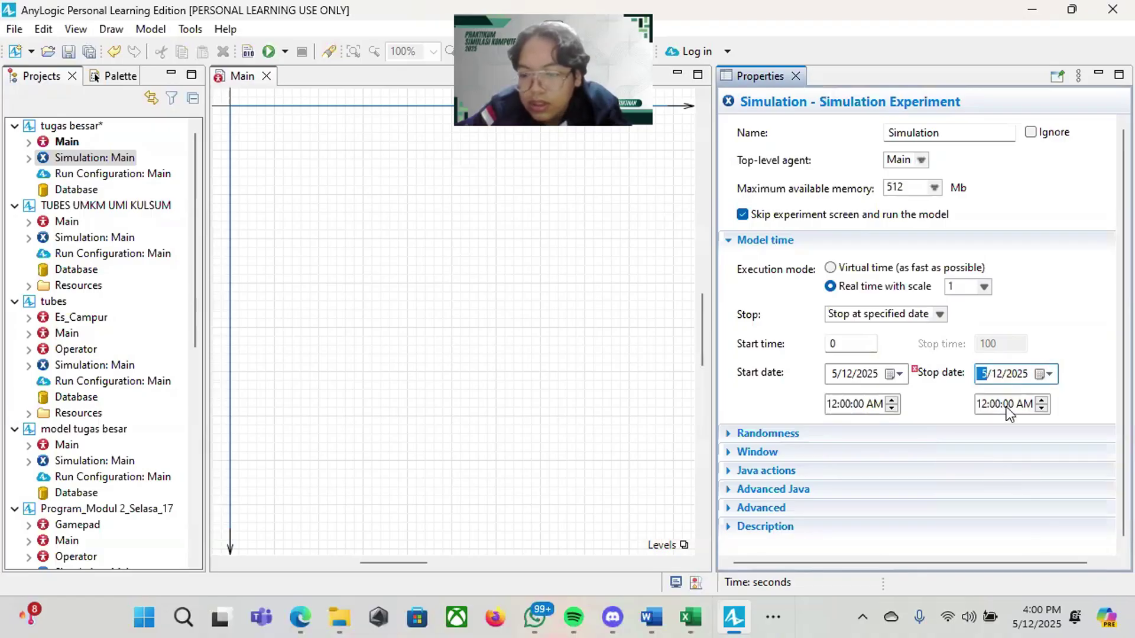
type("6")
Step: Set the experiment's start time of day to 8:00:00 AM and its stop time of day to 4:00:00 PM
left_click(892, 401)
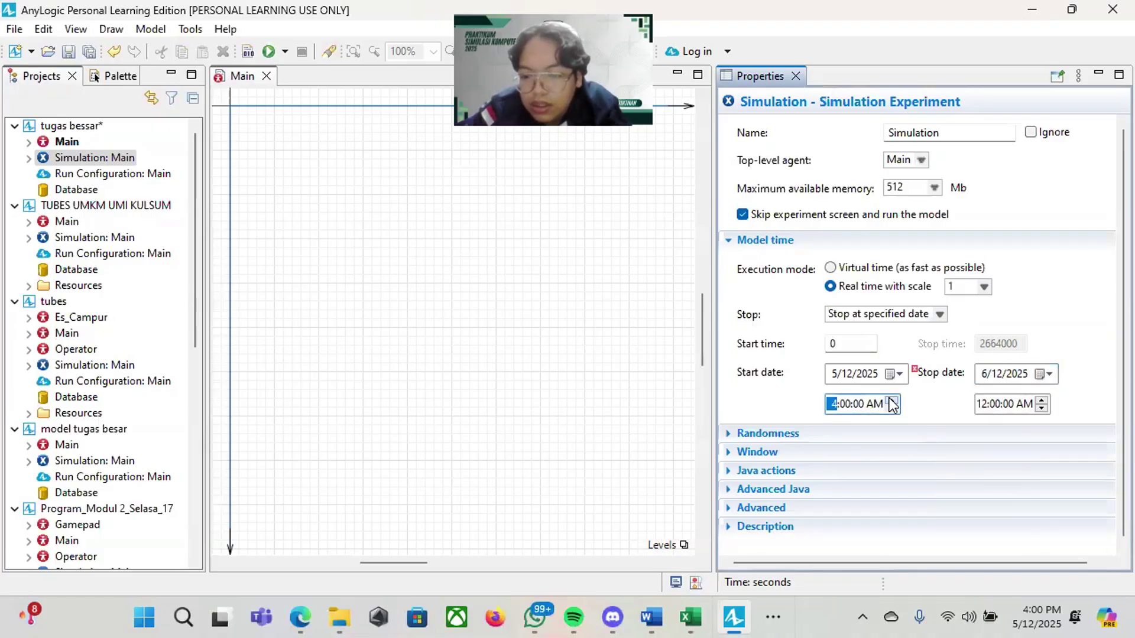
left_click(1041, 402)
left_click(1041, 401)
left_click(1041, 401)
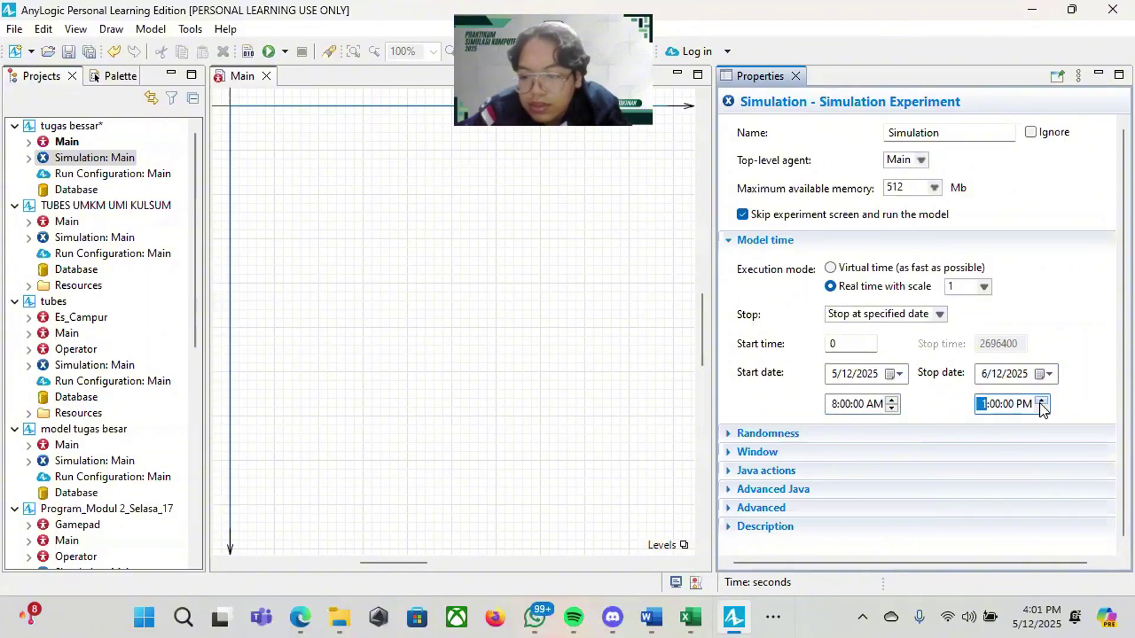
left_click(1042, 401)
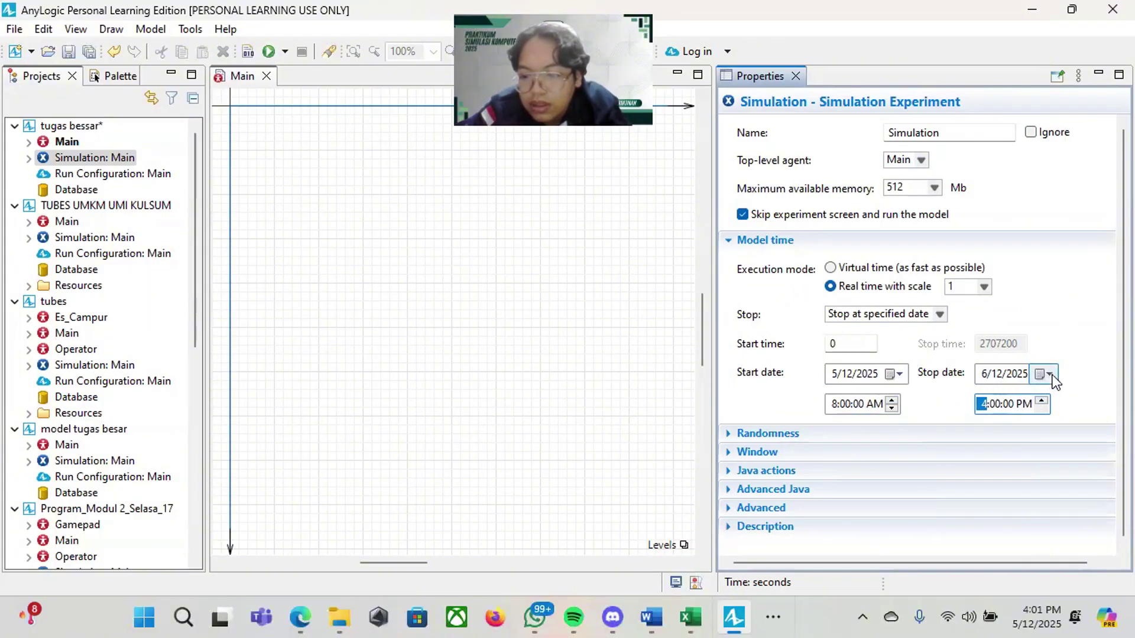
Step: Set the simulation experiment's stop date to 5/12/2025
left_click(1050, 375)
left_click(946, 400)
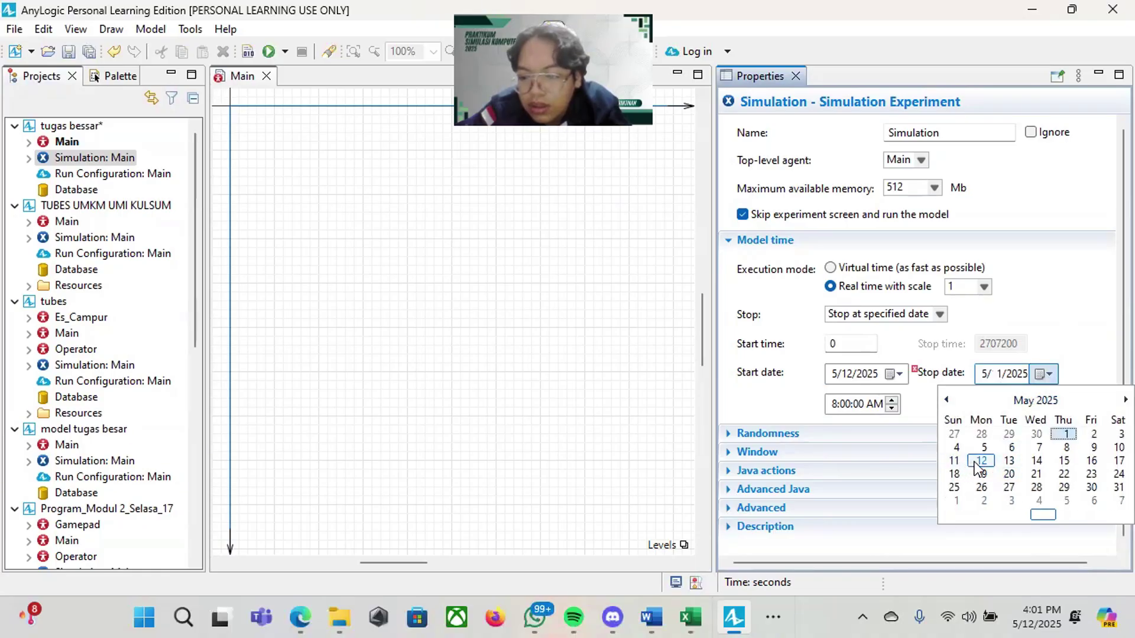
left_click(979, 462)
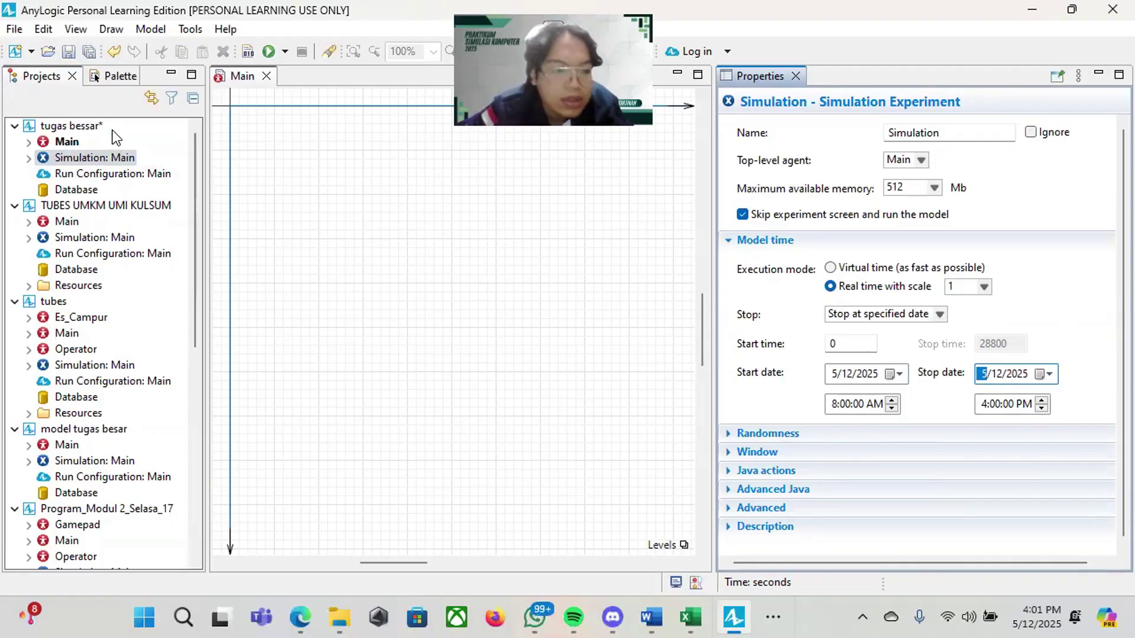
Step: Add a new agent type from the Process Modeling Library to Main and name it Es_Campur
left_click(67, 142)
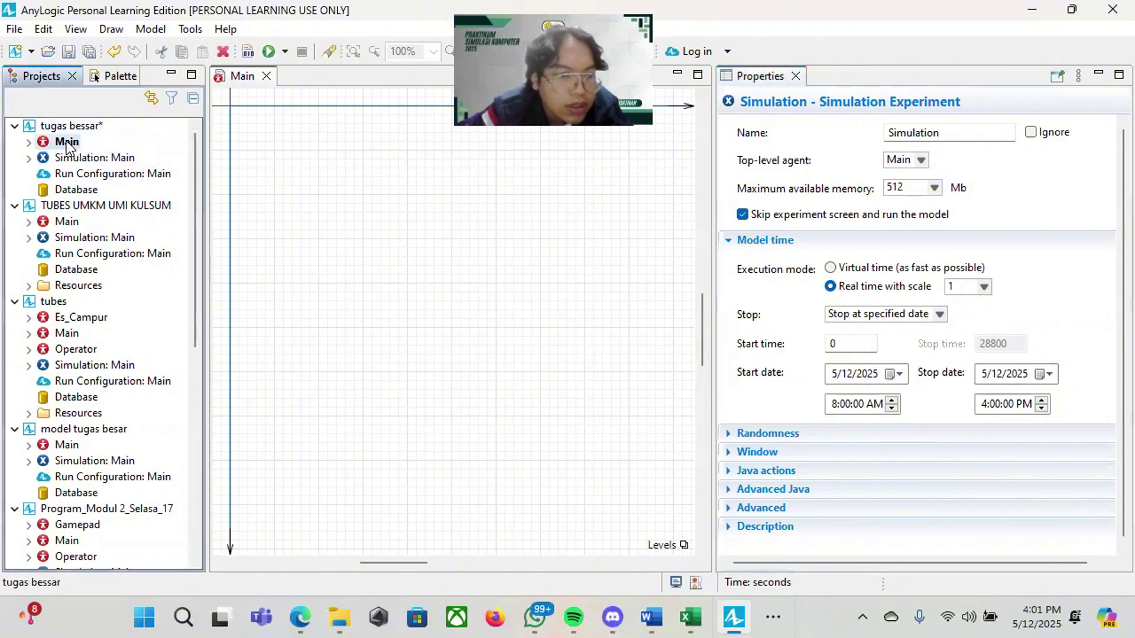
mouse_move(66, 142)
left_mouse_down()
mouse_move(286, 129)
mouse_move(216, 146)
mouse_move(65, 151)
left_mouse_up()
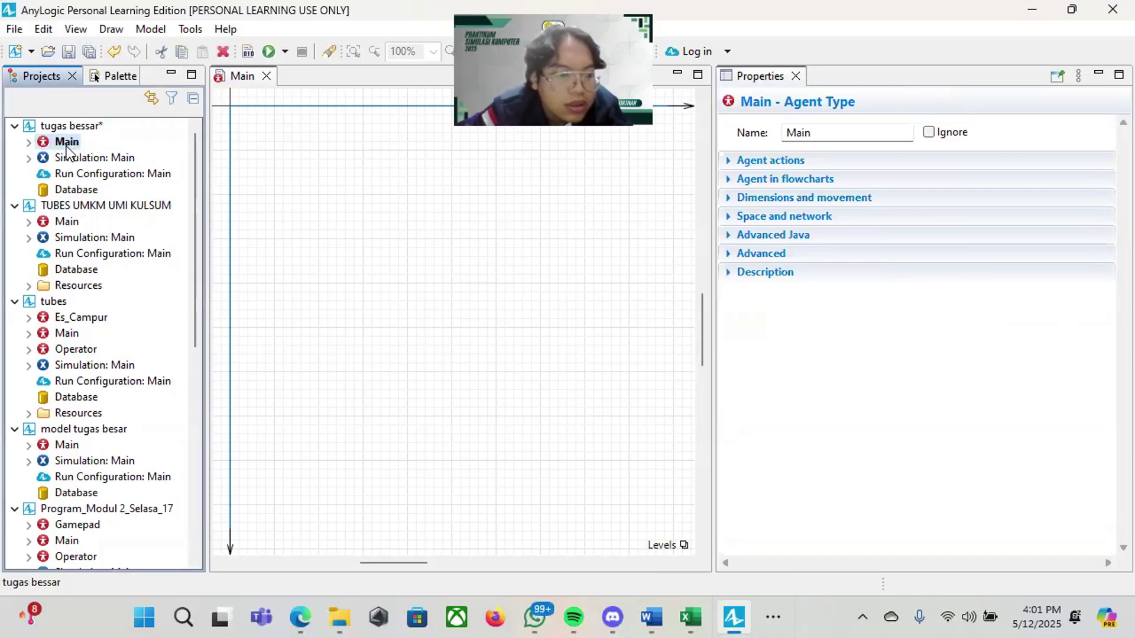
left_click(103, 77)
left_click(21, 152)
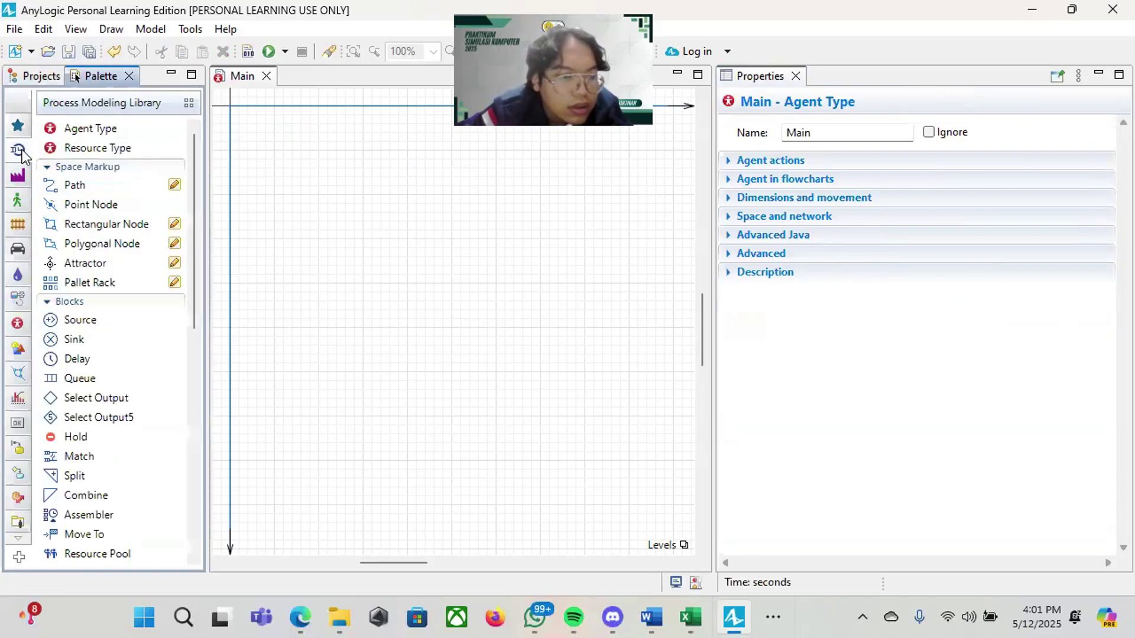
left_click_drag(91, 126, 249, 125)
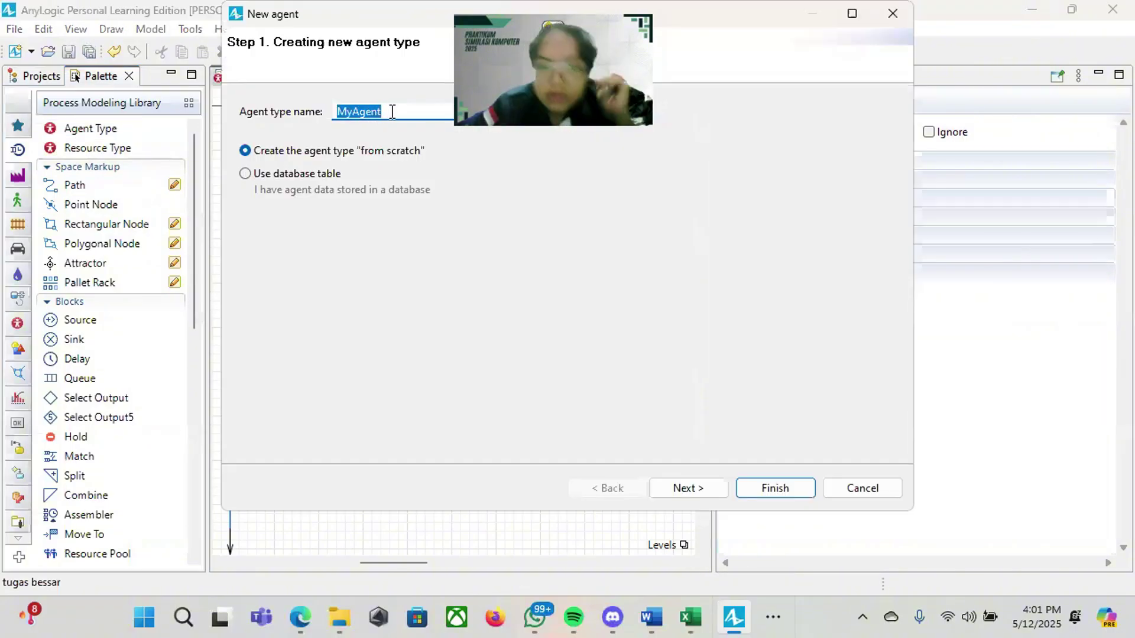
key("BackSpace")
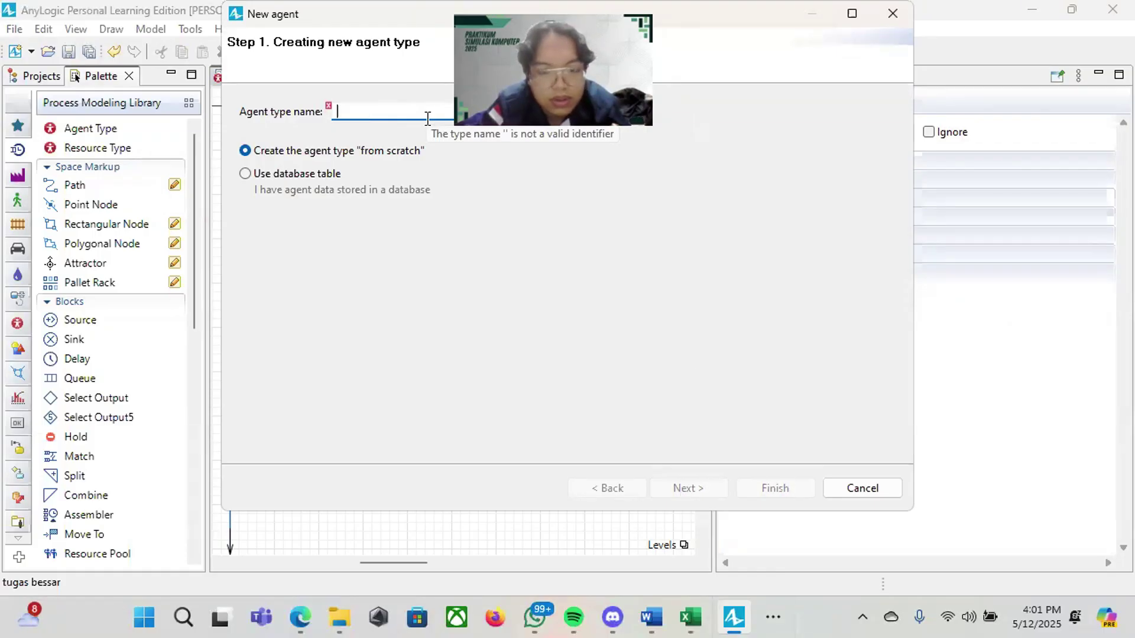
type("Es")
key("BackSpace")
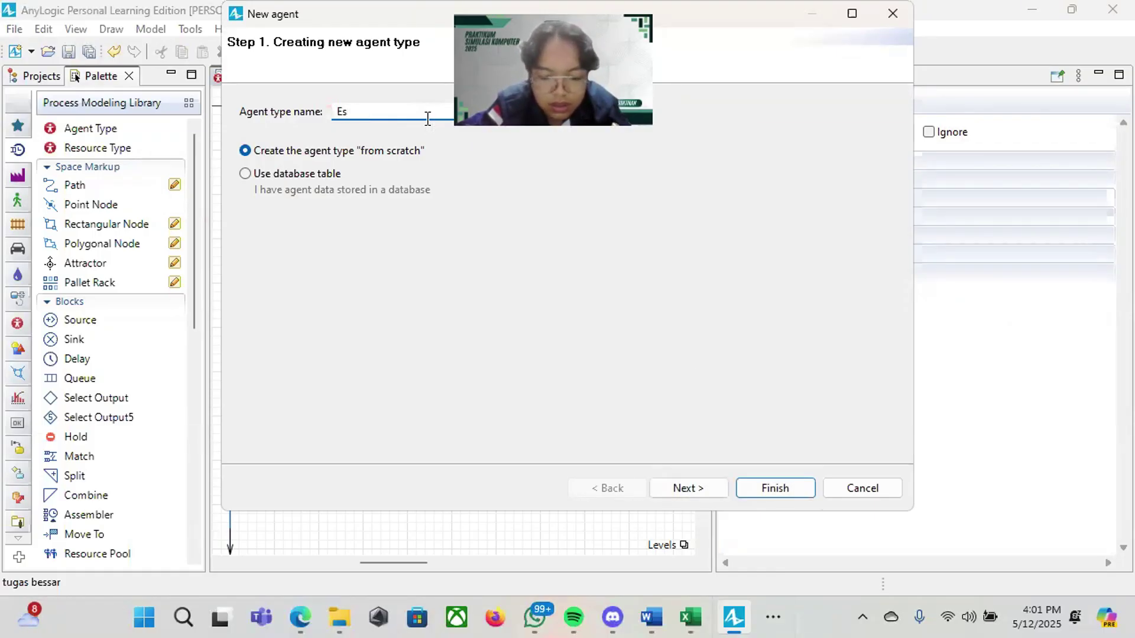
type("_Campur")
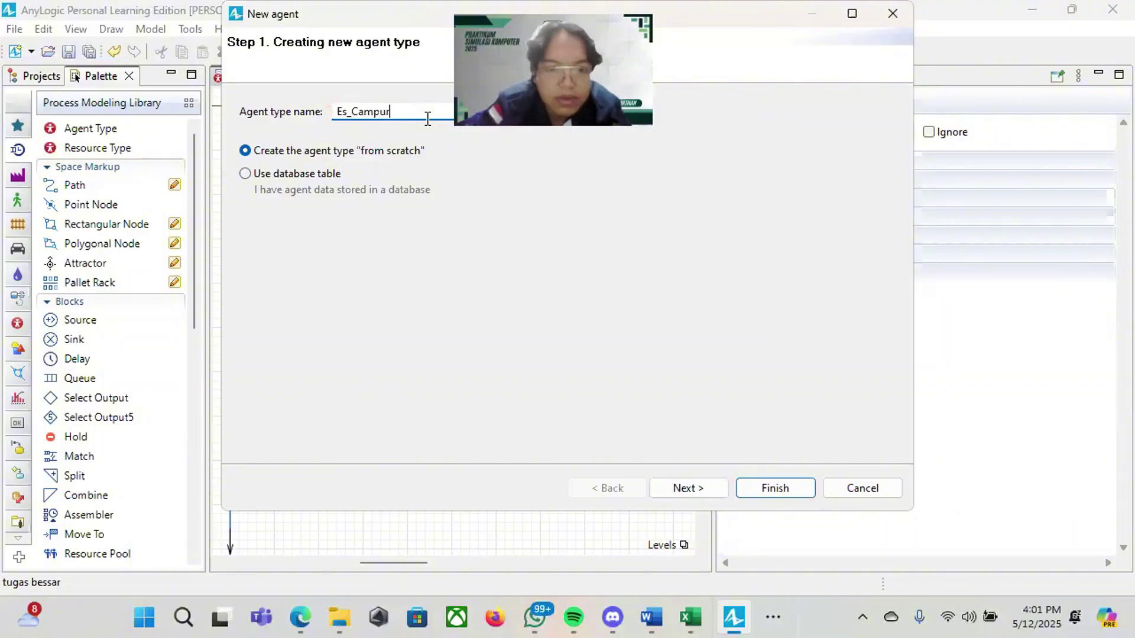
Step: Choose the 3D Bottle 6 figure from the Bottles category as the Es_Campur agent's animation
left_click(688, 488)
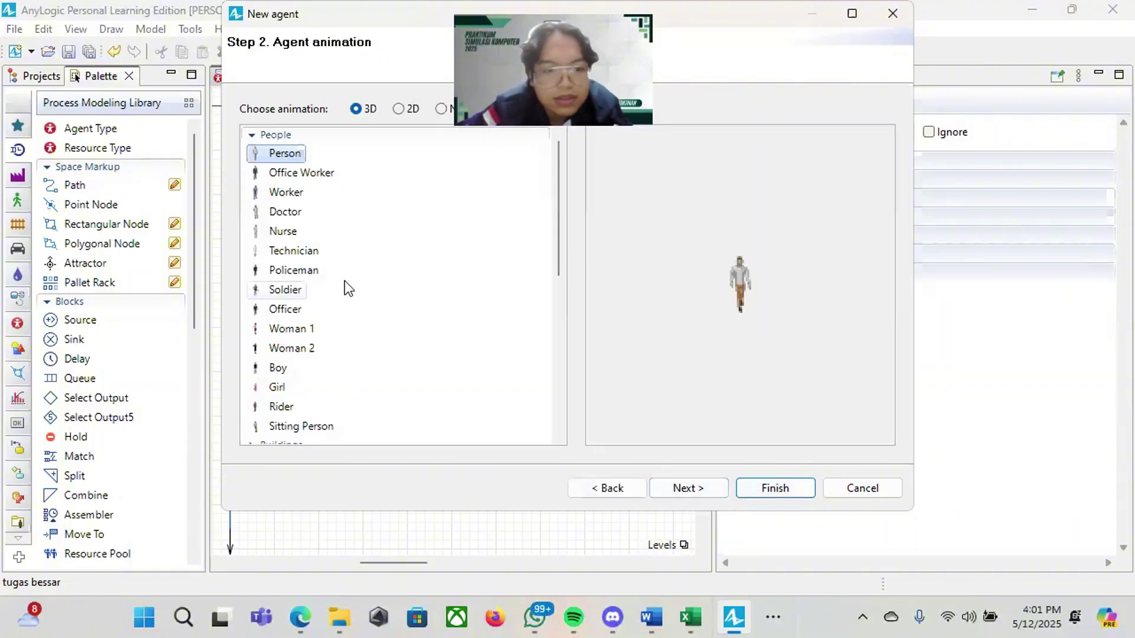
scroll(345, 282, "down", 10)
scroll(307, 236, "up", 4)
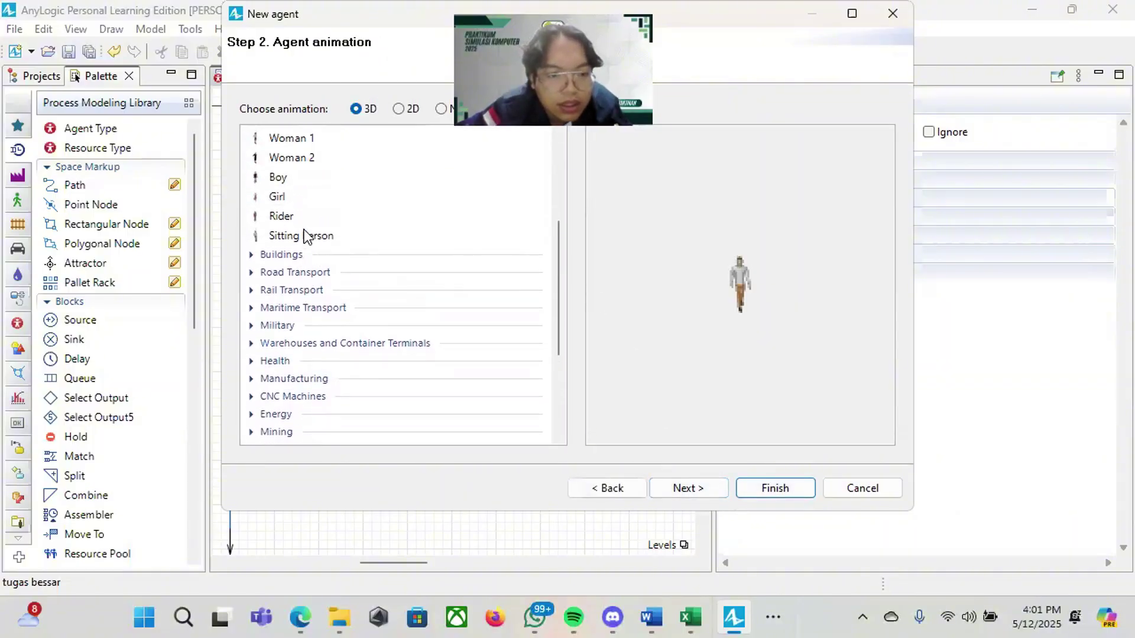
scroll(304, 231, "down", 4)
double_click(287, 364)
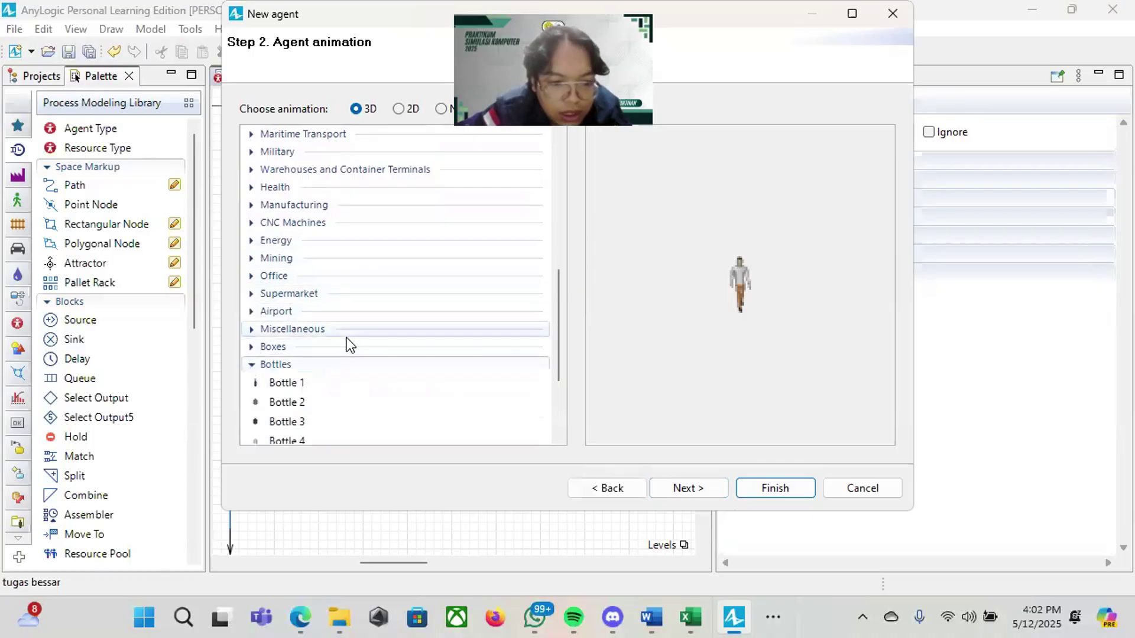
scroll(346, 338, "down", 3)
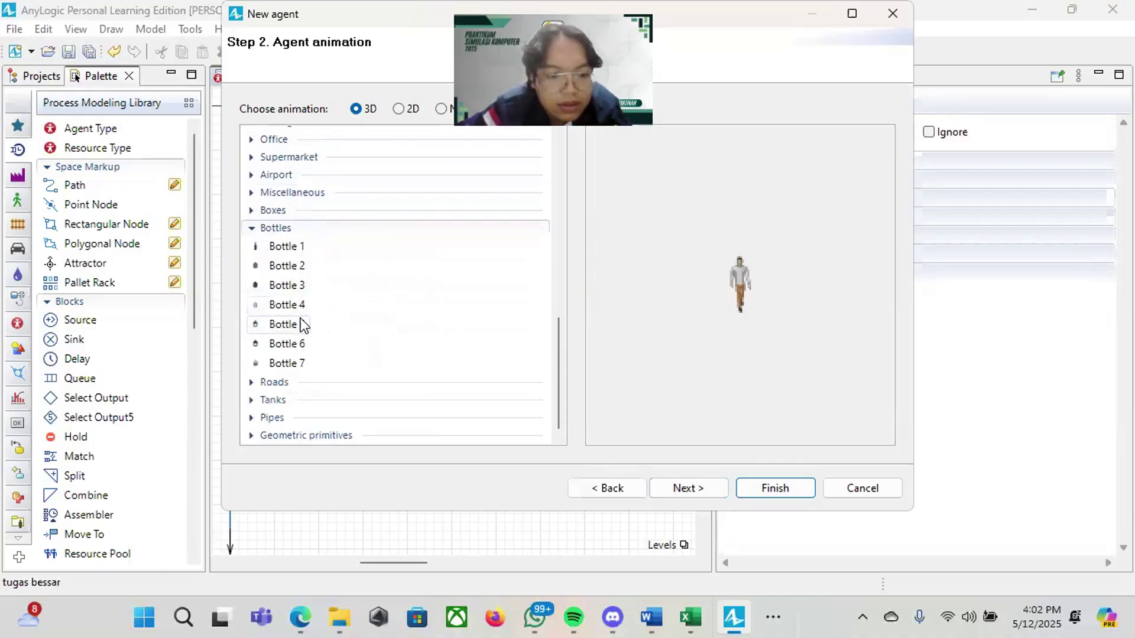
left_click(290, 343)
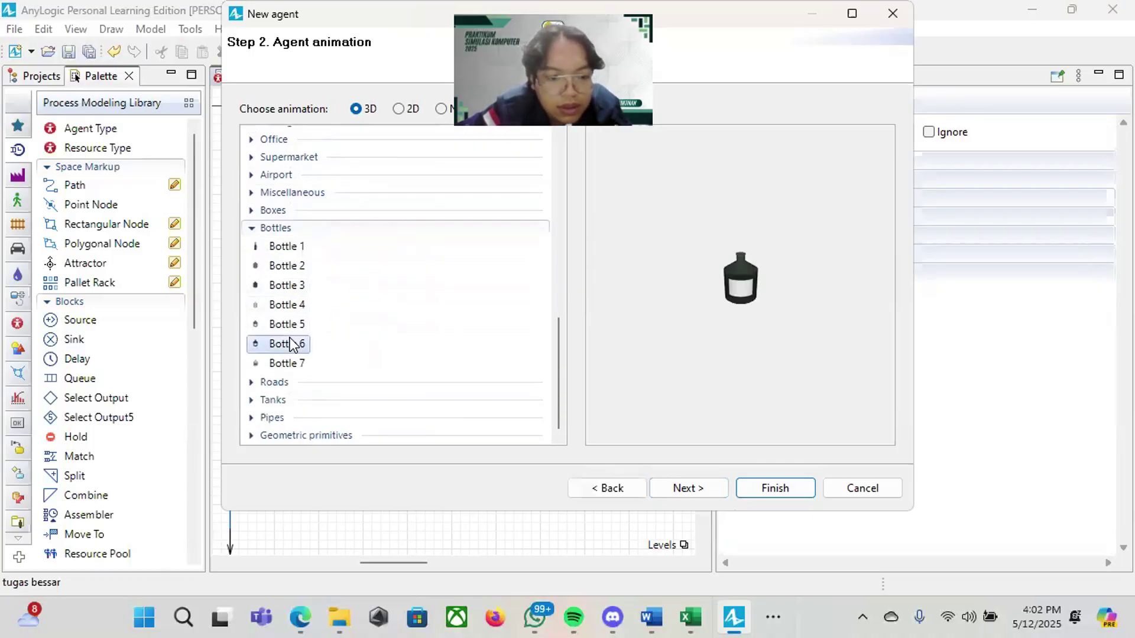
Step: Finish creating the Es_Campur agent type and close its diagram to return to Main
left_click(766, 489)
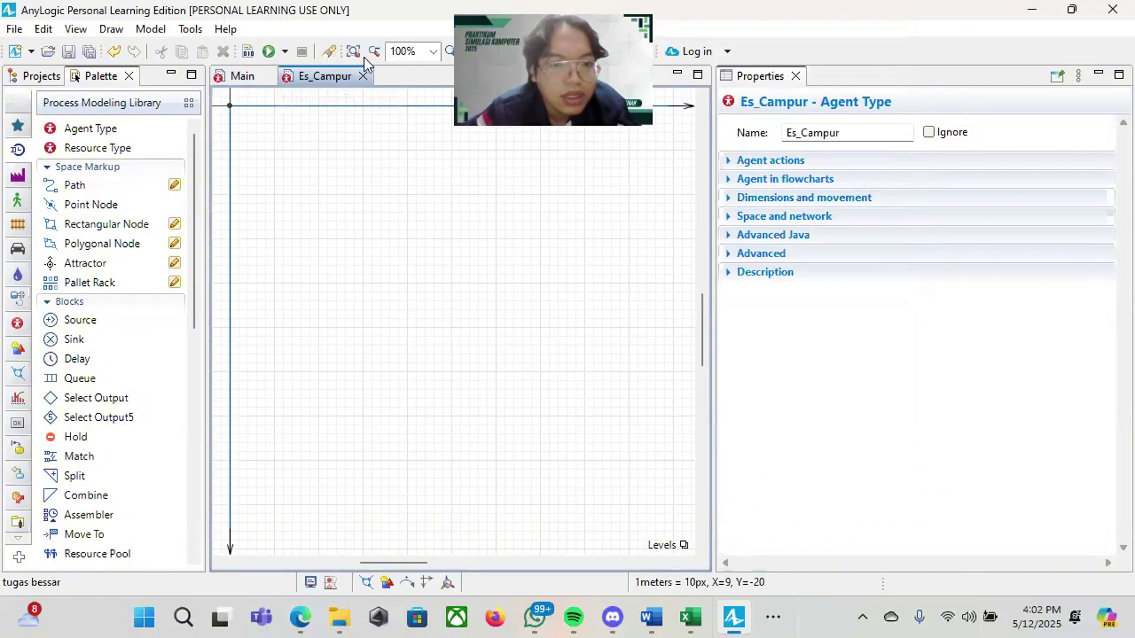
left_click(363, 75)
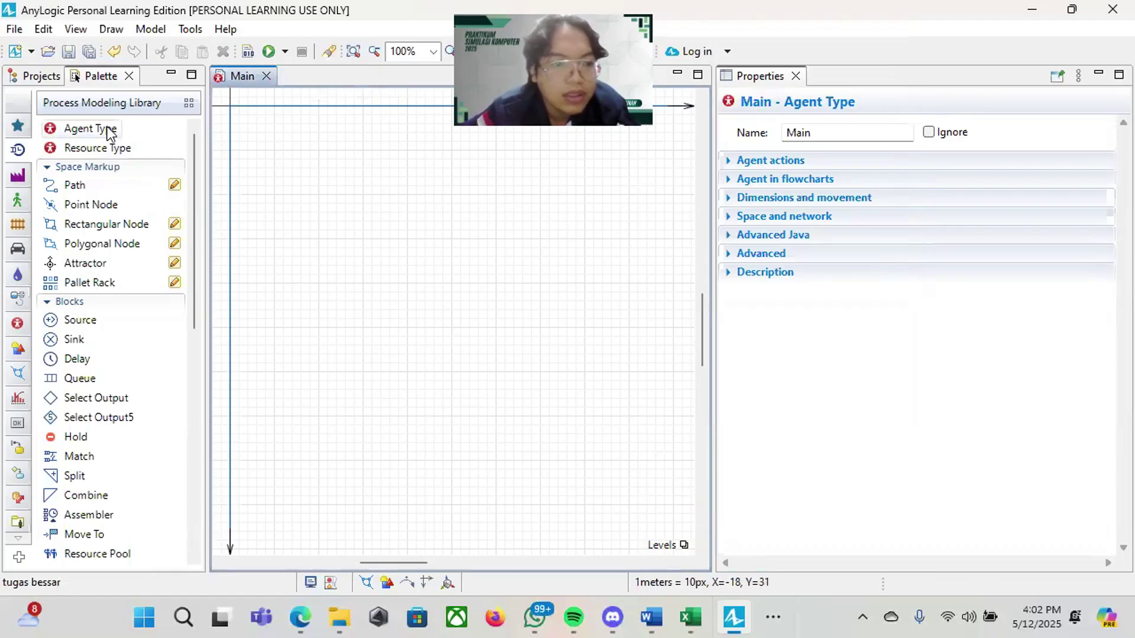
Step: Add another agent type from the Process Modeling Library to Main and name it Operator
left_click_drag(88, 128, 255, 129)
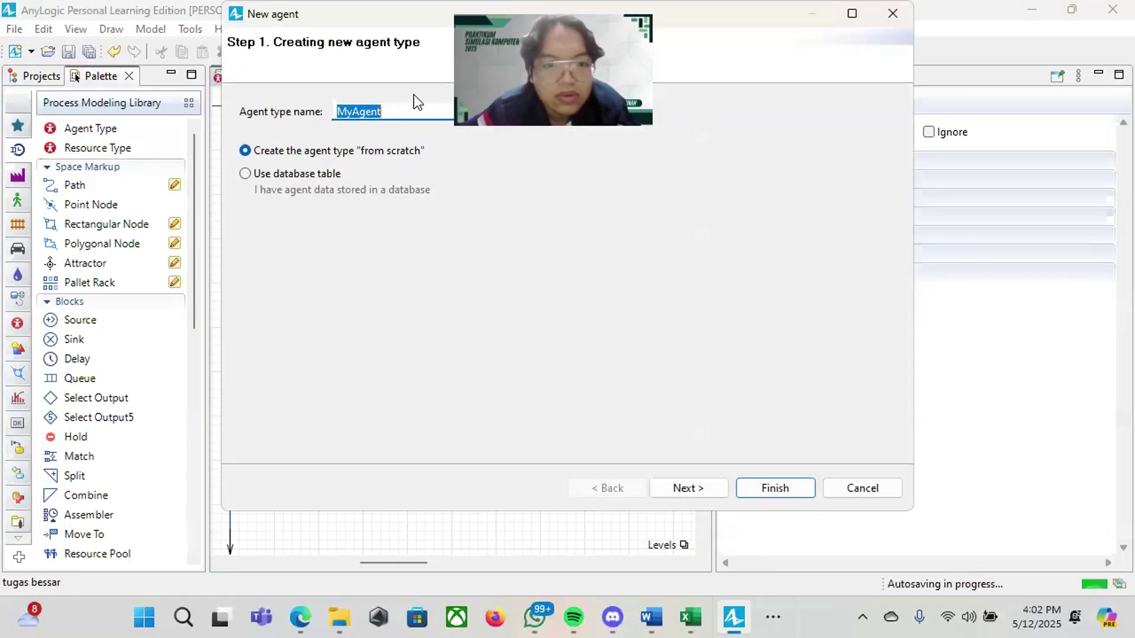
key("BackSpace")
type("Oep")
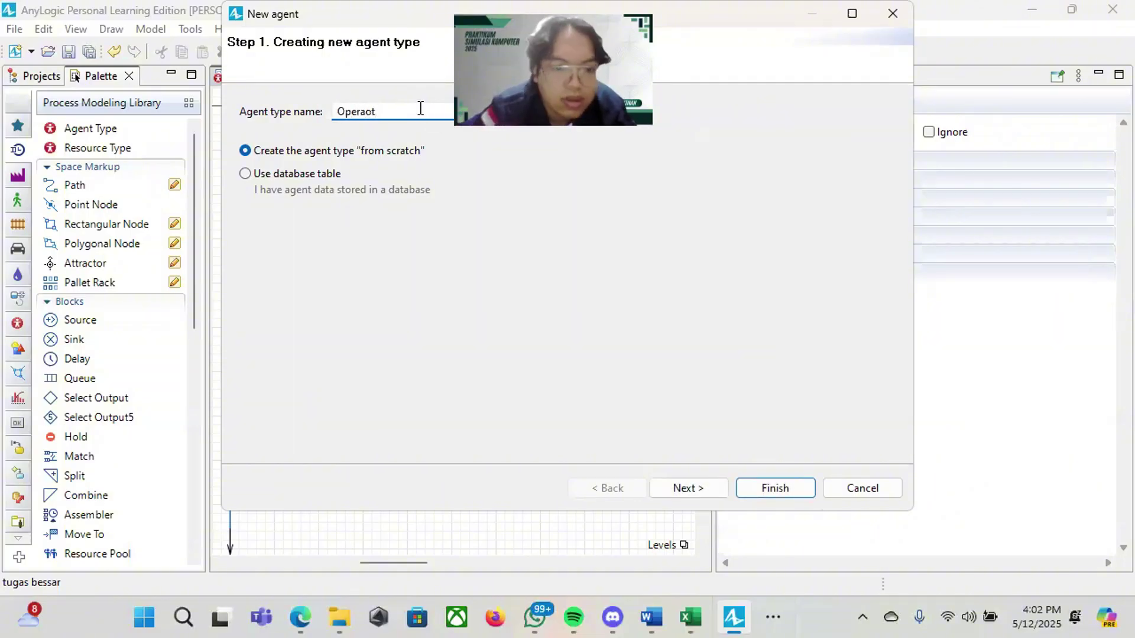
key("BackSpace")
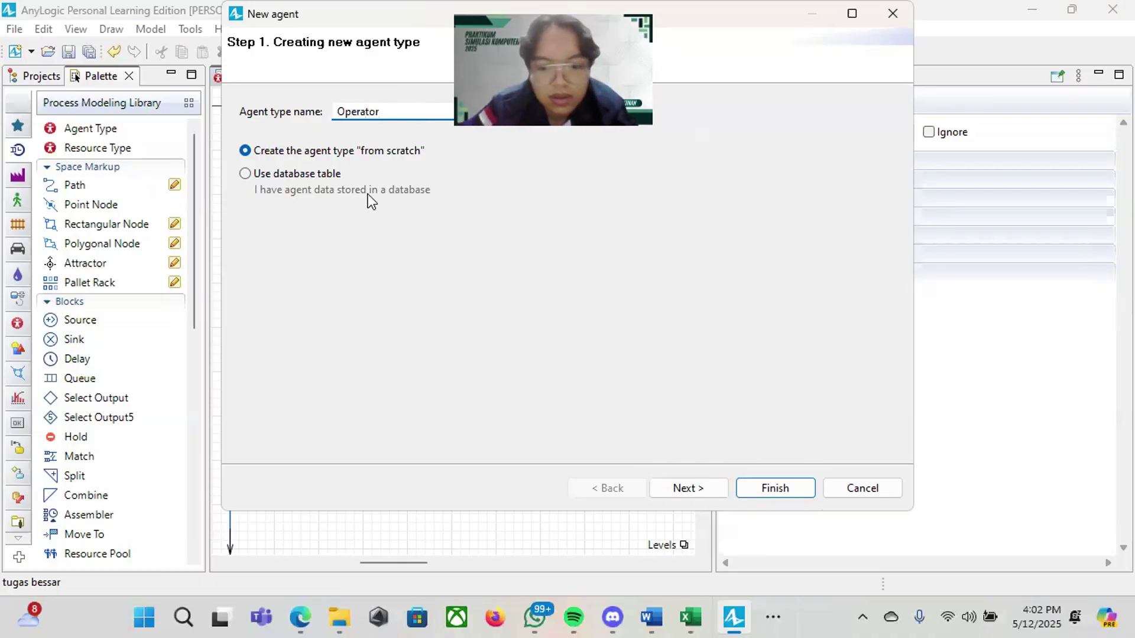
Step: Choose the 3D Woman 1 figure as the Operator agent's animation, finish creating the type and close its diagram
left_click(700, 490)
scroll(346, 267, "down", 3)
scroll(346, 267, "up", 3)
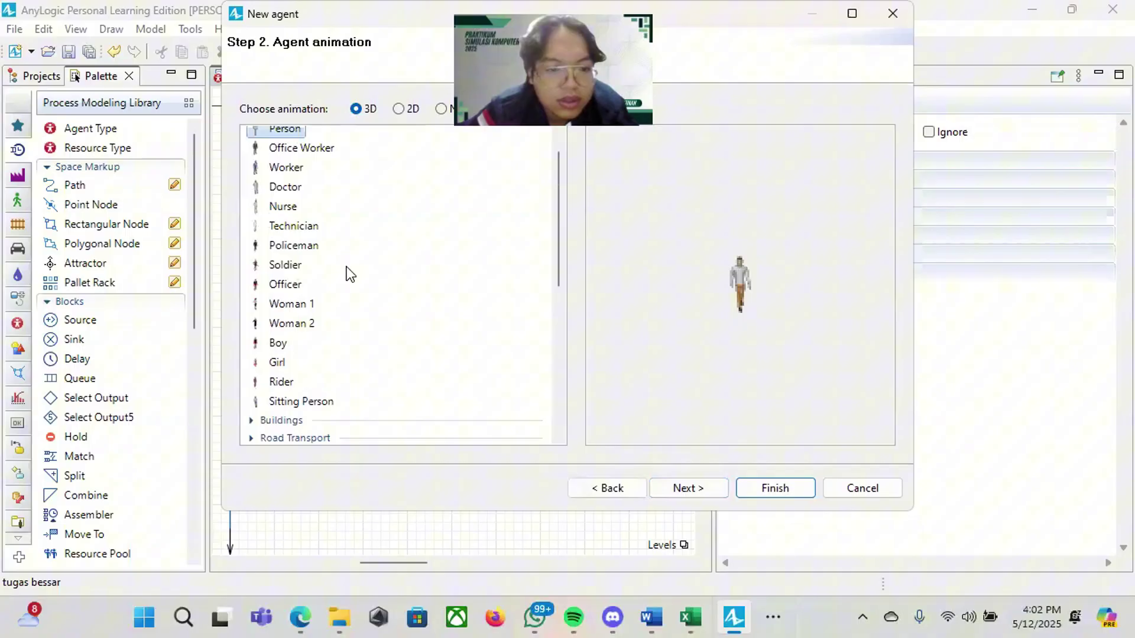
left_click(305, 326)
left_click(304, 304)
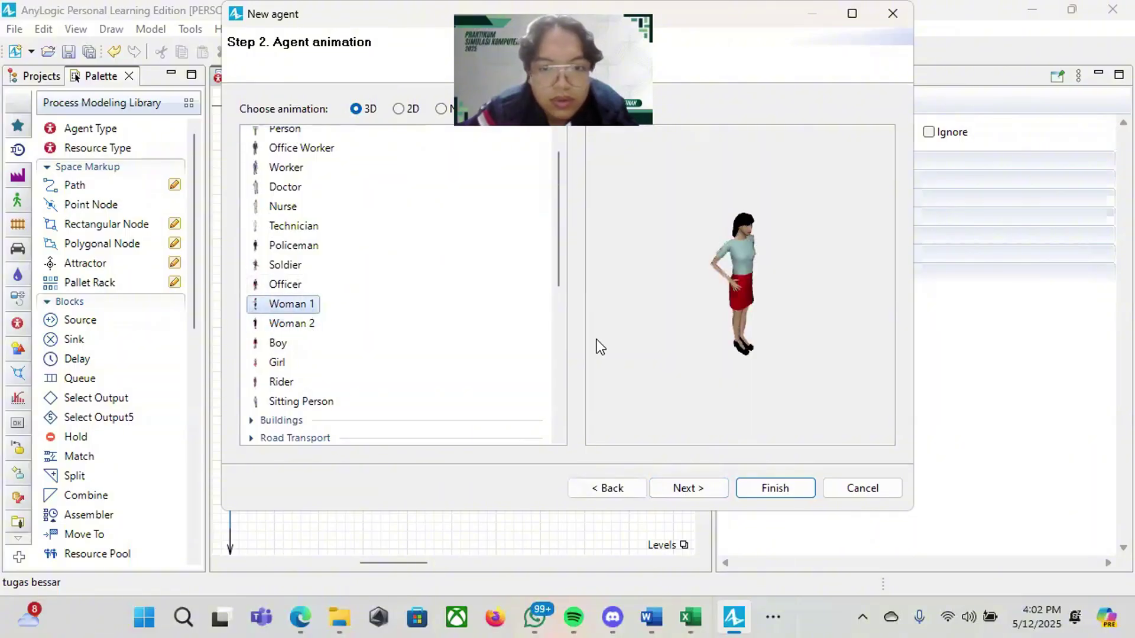
left_click(778, 492)
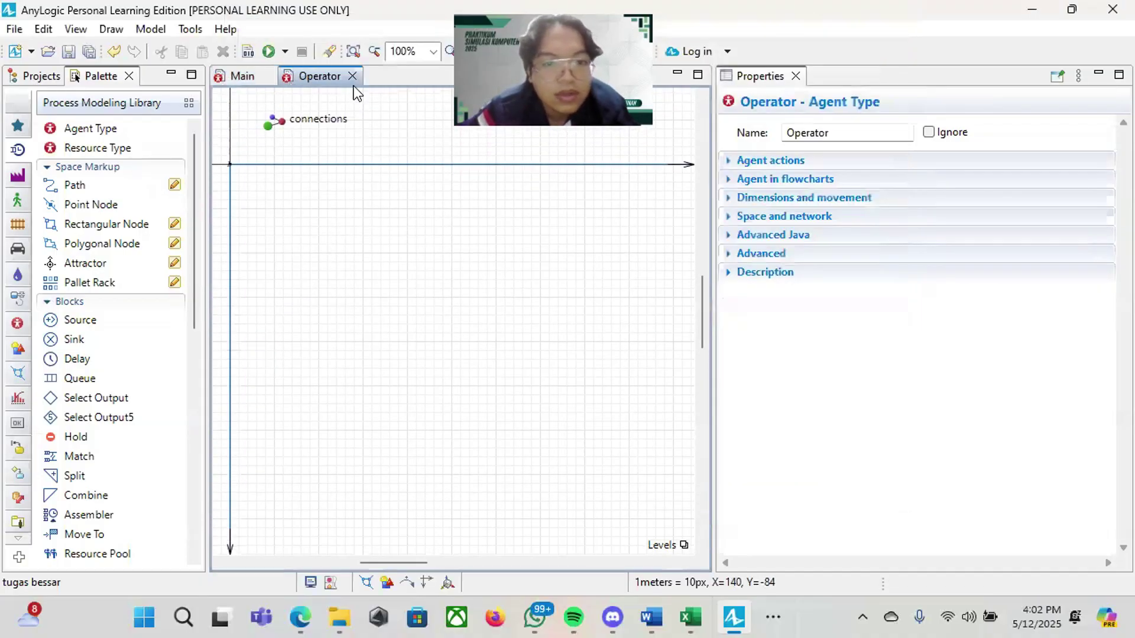
left_click(352, 76)
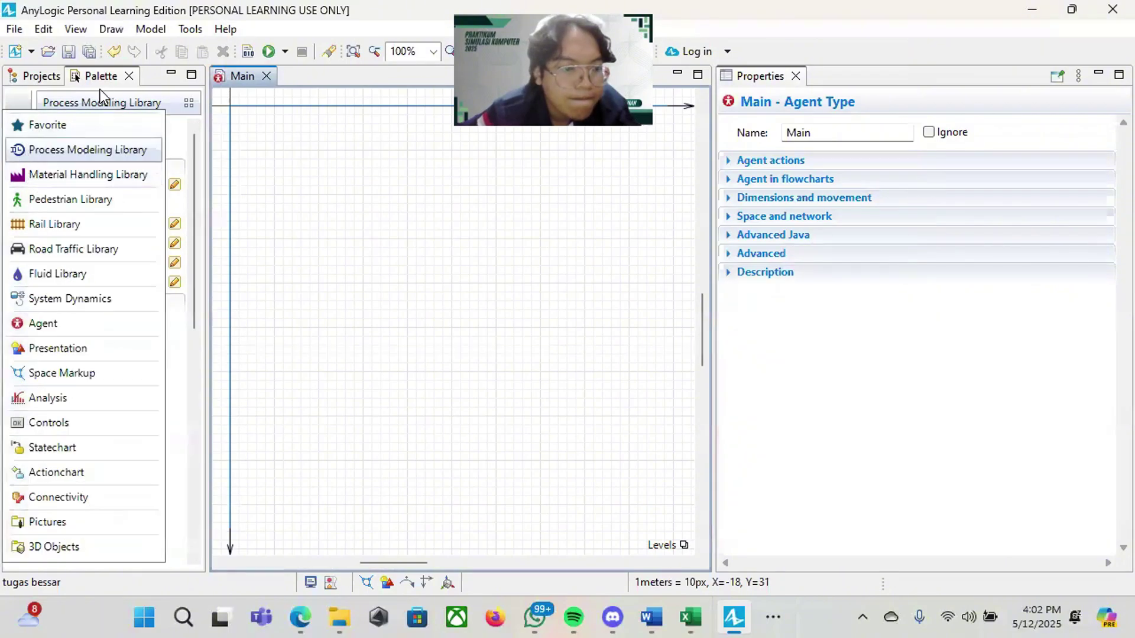
Step: Place a Source block from the Process Modeling Library near the origin of Main and name it Pesanan_Datang
left_click(20, 144)
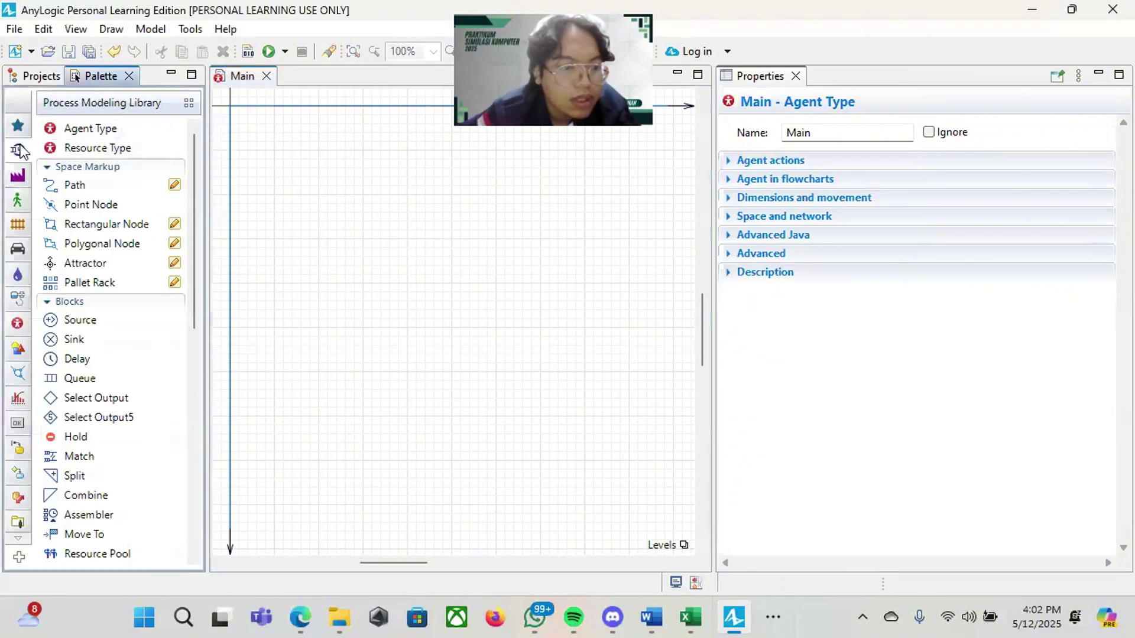
scroll(73, 337, "down", 3)
scroll(73, 337, "up", 3)
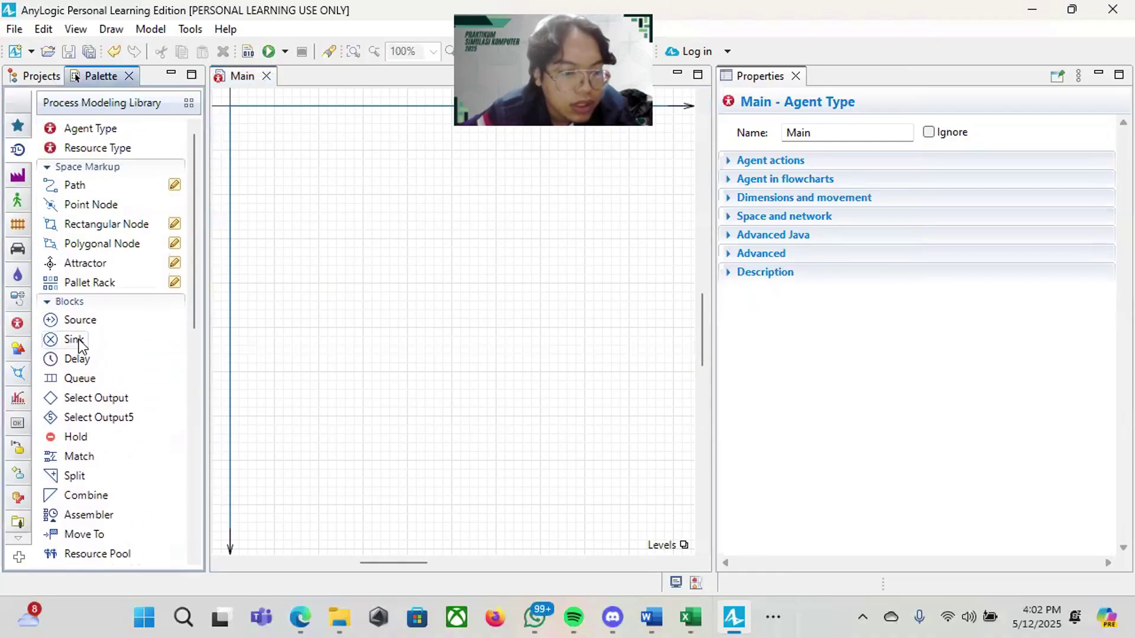
left_click_drag(74, 320, 272, 158)
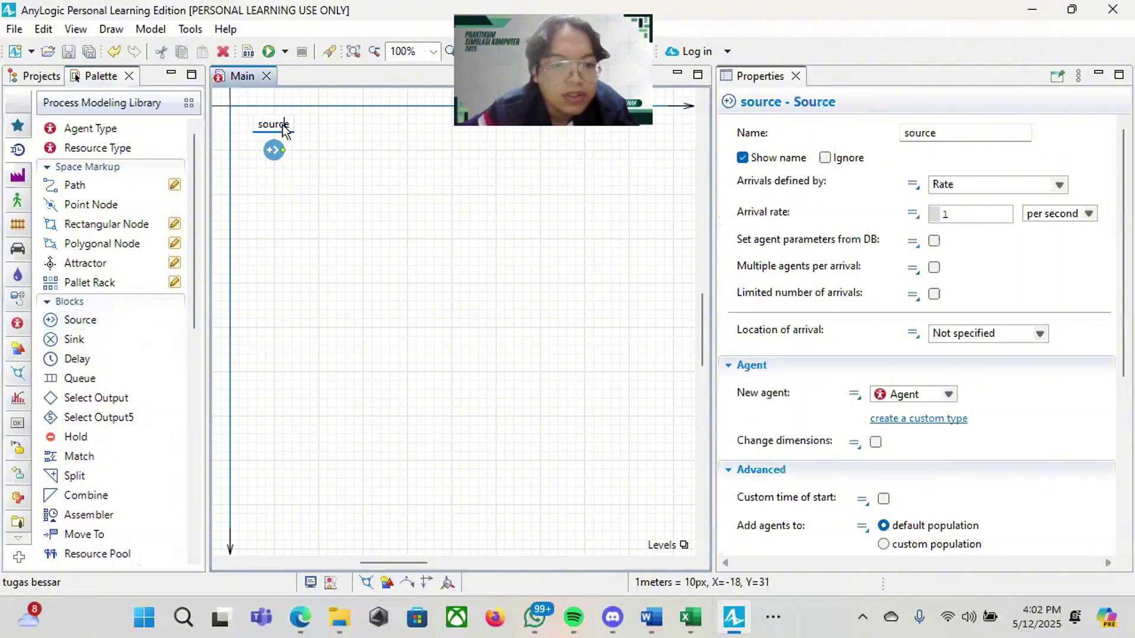
double_click(290, 125)
key("BackSpace")
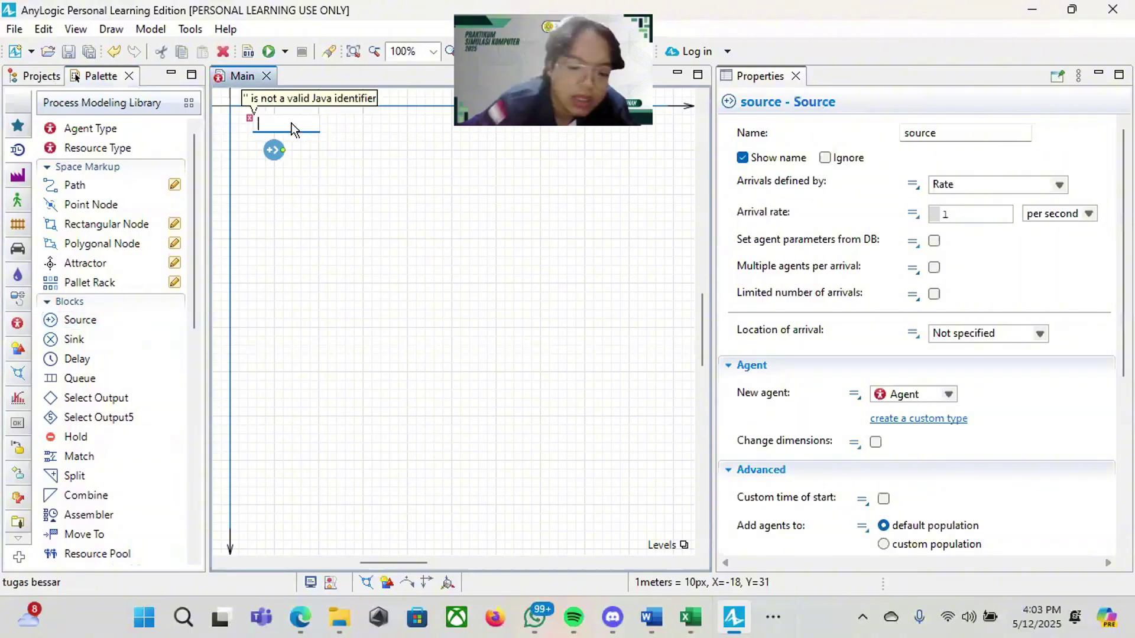
type("Pe")
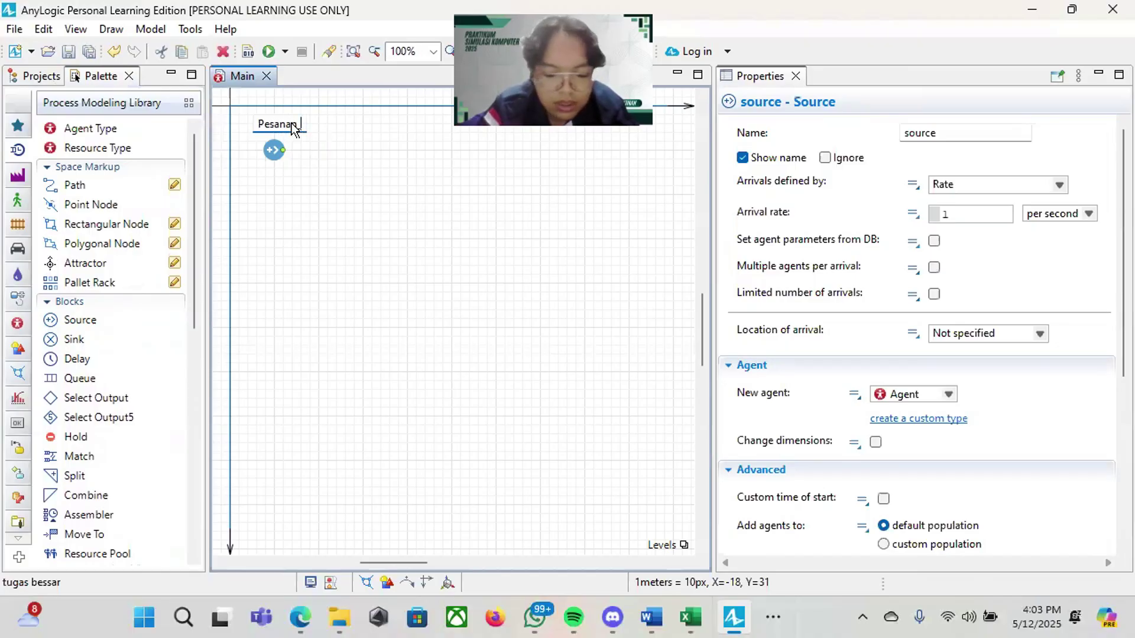
type("sanan_Dtanag")
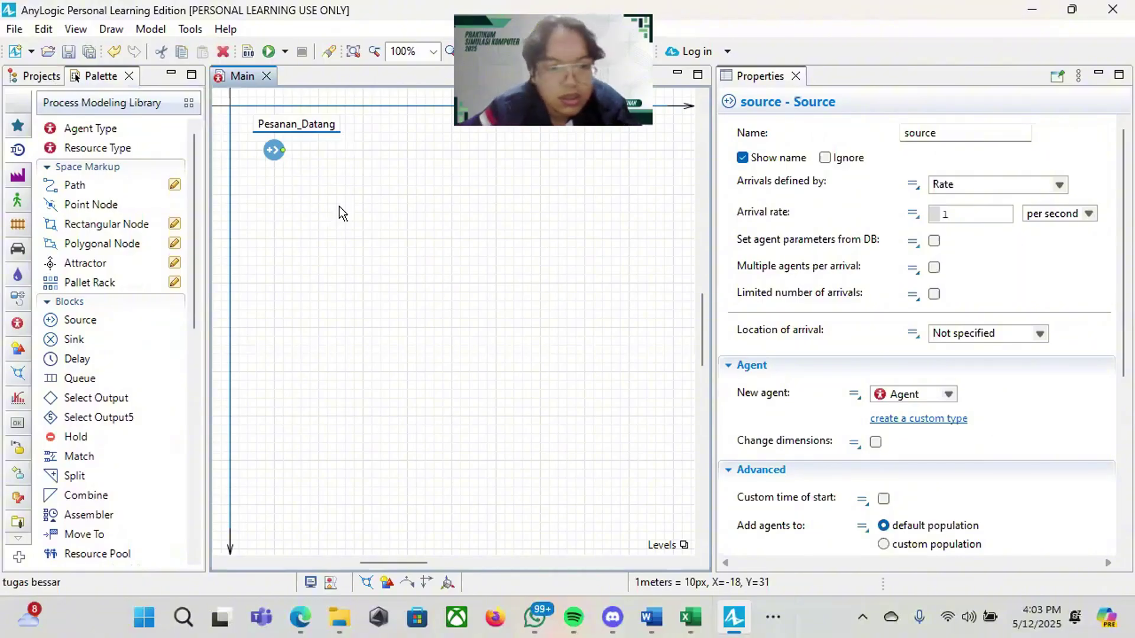
key("Return")
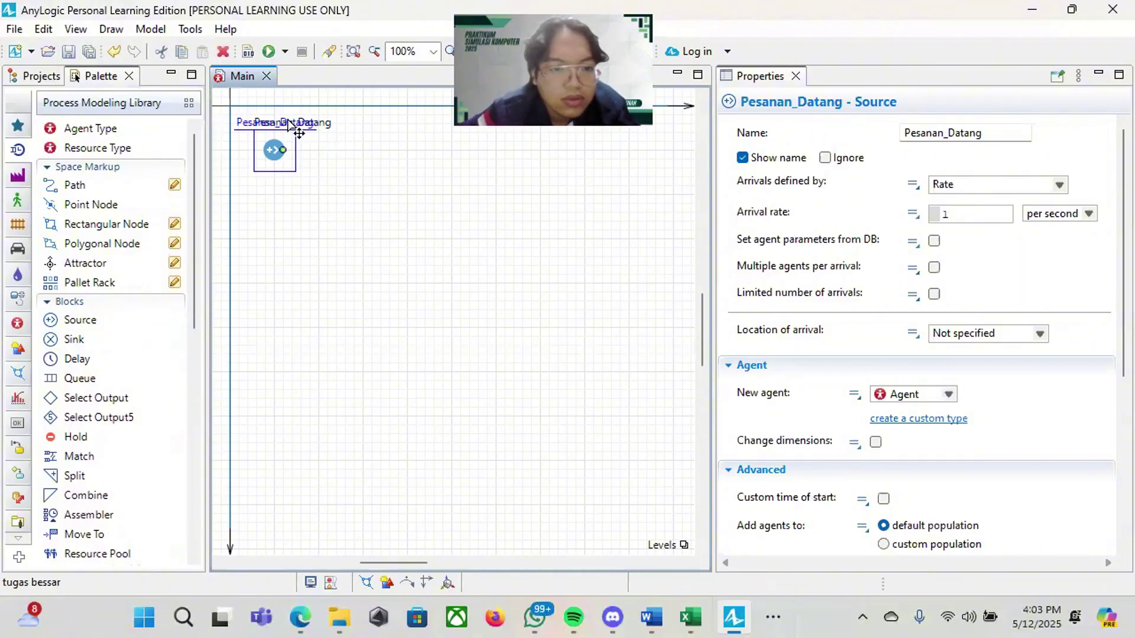
Step: Add a Select Output5 block beside Pesanan_Datang and connect the source's output to its input
scroll(101, 307, "down", 3)
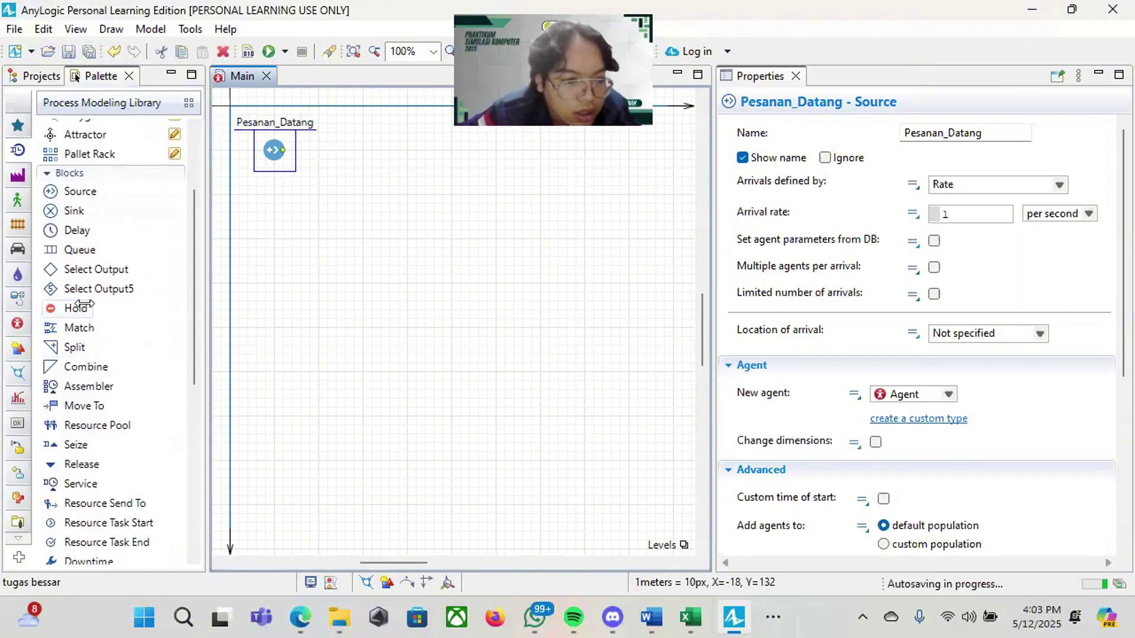
scroll(82, 396, "down", 5)
scroll(83, 397, "up", 3)
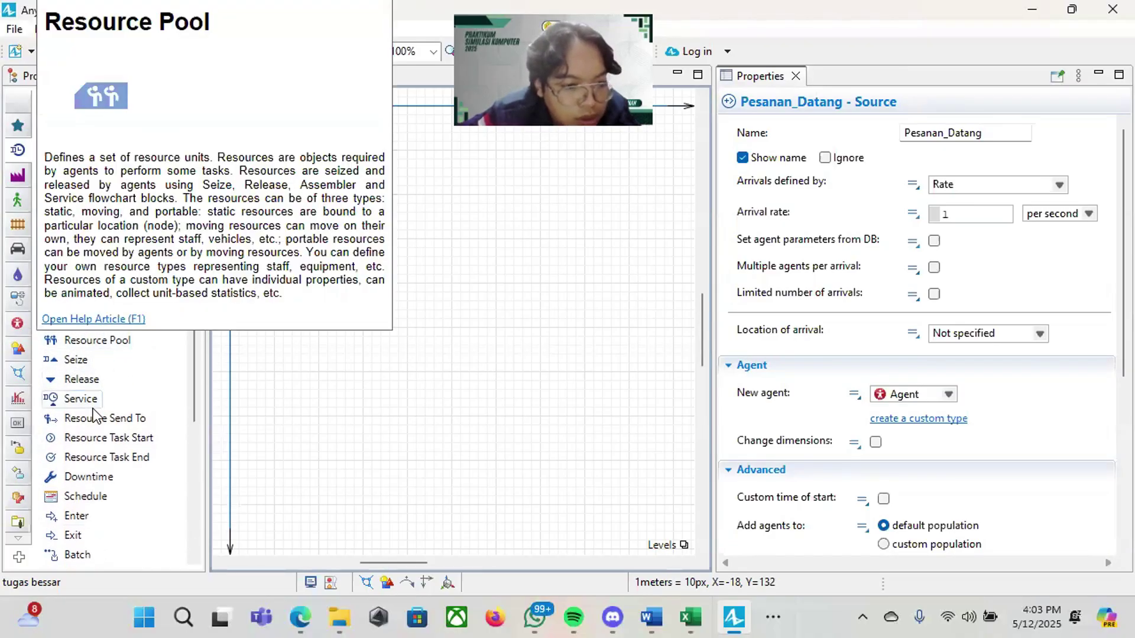
scroll(107, 442, "up", 5)
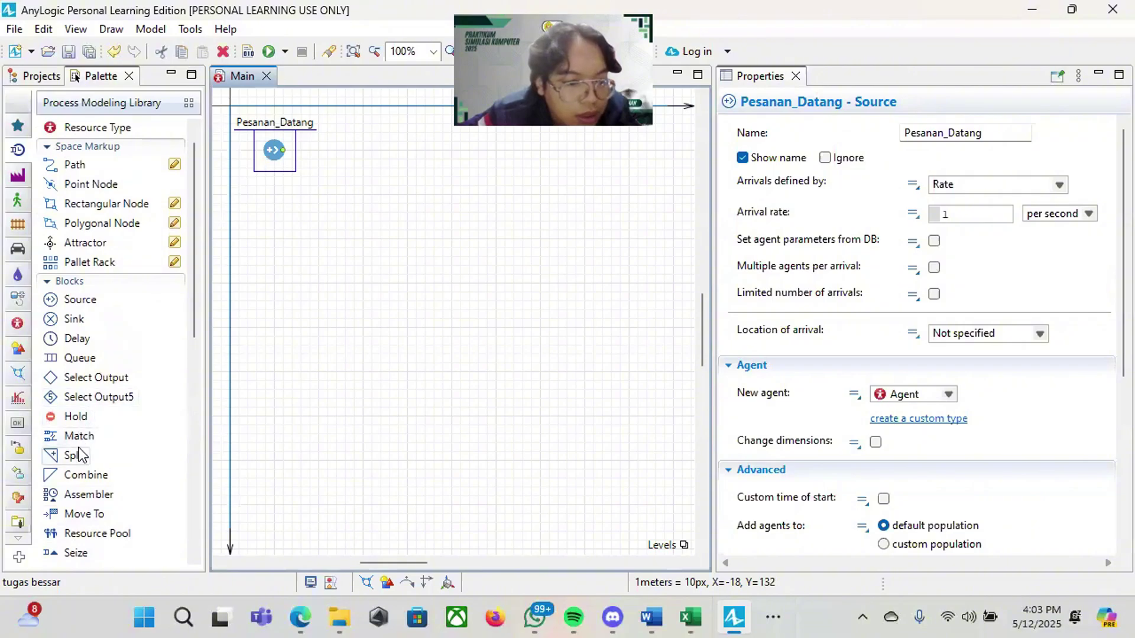
mouse_move(104, 400)
left_click_drag(104, 400, 363, 184)
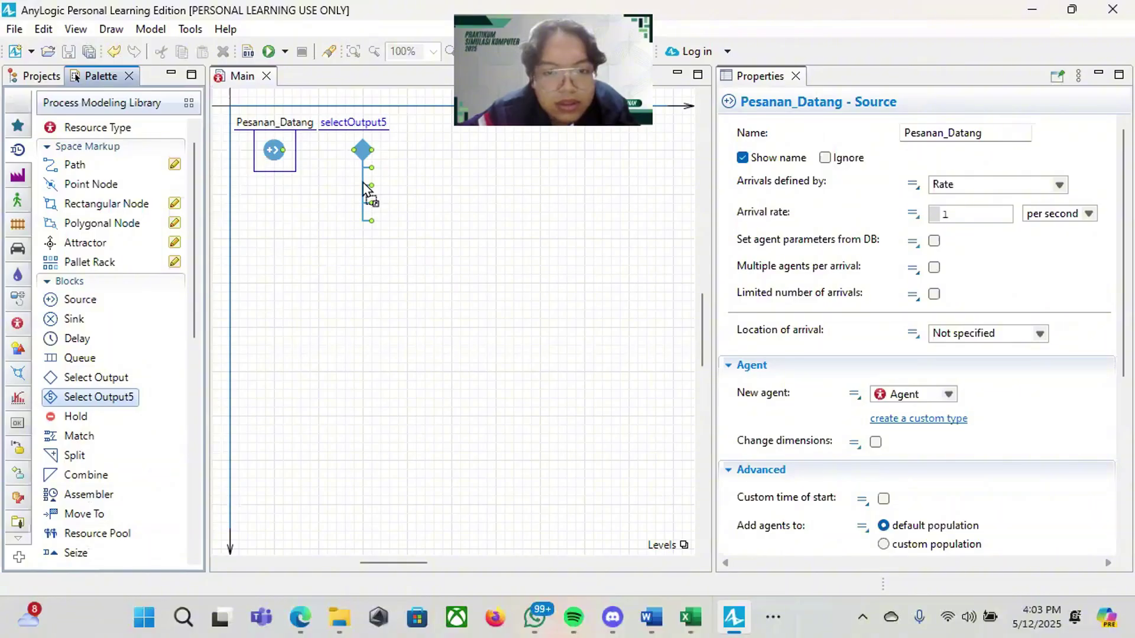
left_click_drag(364, 189, 364, 190)
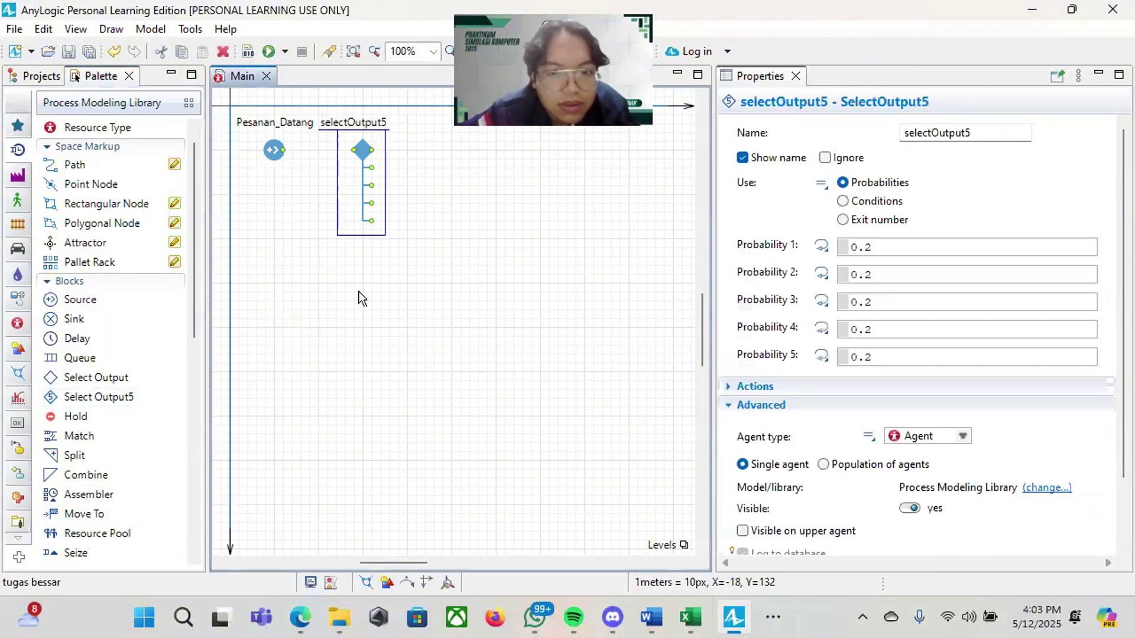
left_click_drag(276, 150, 354, 150)
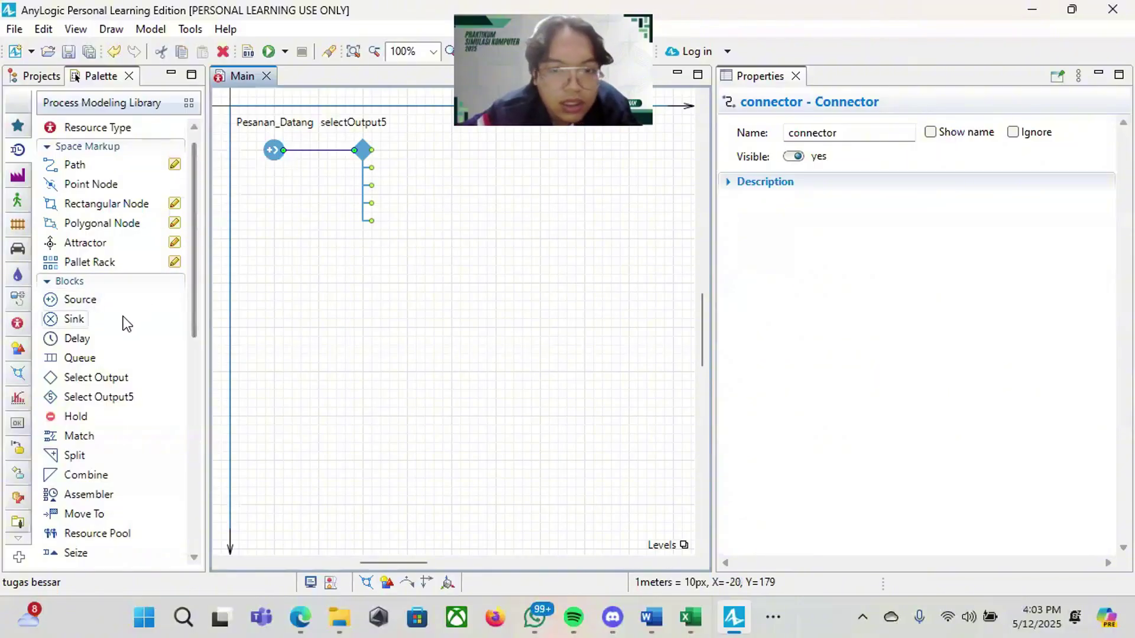
Step: Add three Queue blocks in a vertical column beyond the Select Output5 block, with the top one attached to its first output
scroll(123, 319, "up", 1)
scroll(88, 340, "down", 2)
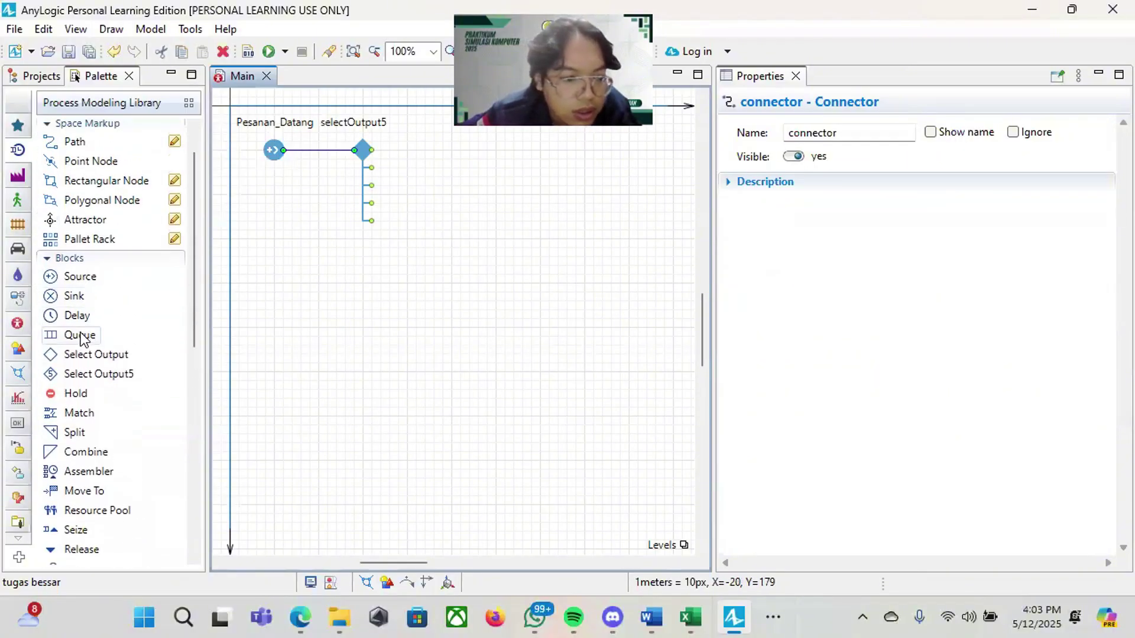
left_click(81, 338)
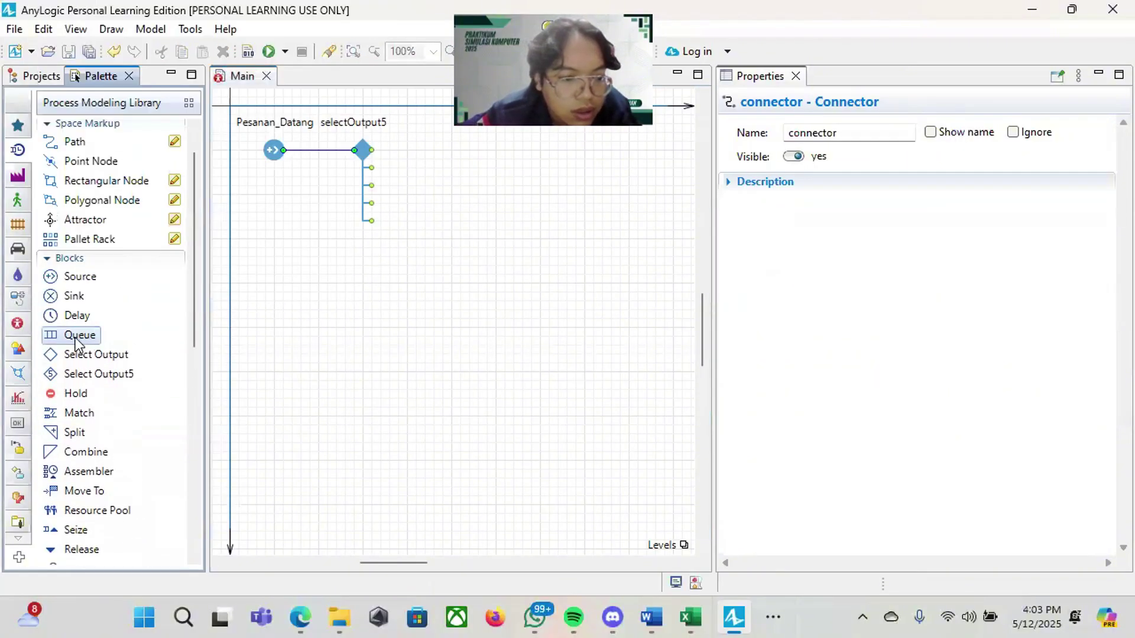
left_click_drag(76, 339, 456, 144)
left_click_drag(86, 346, 454, 222)
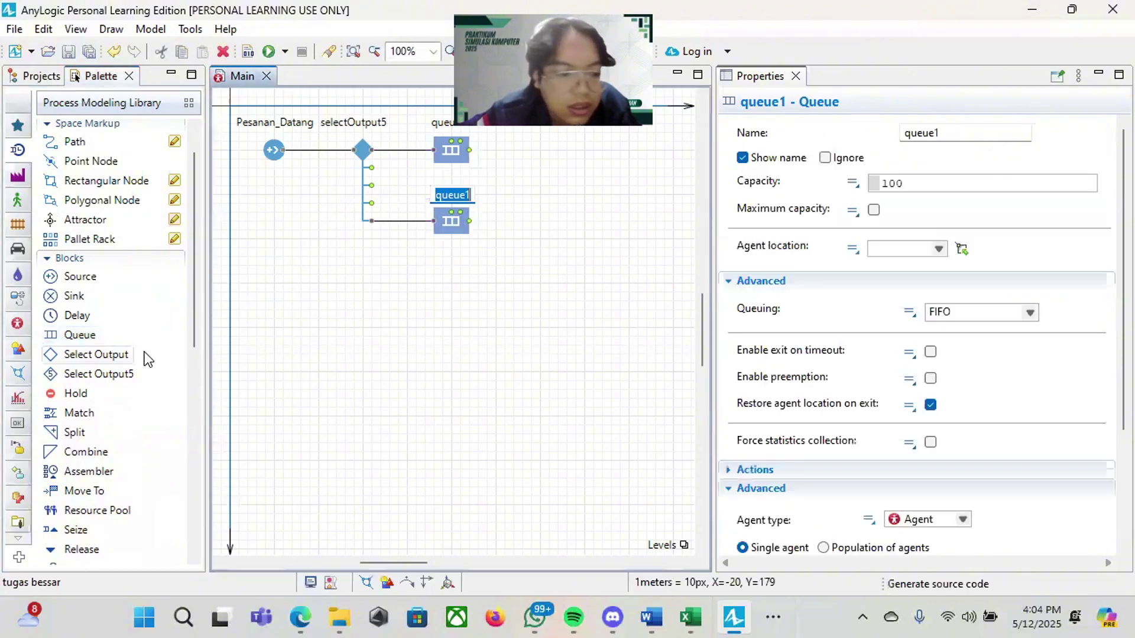
left_click_drag(81, 335, 455, 304)
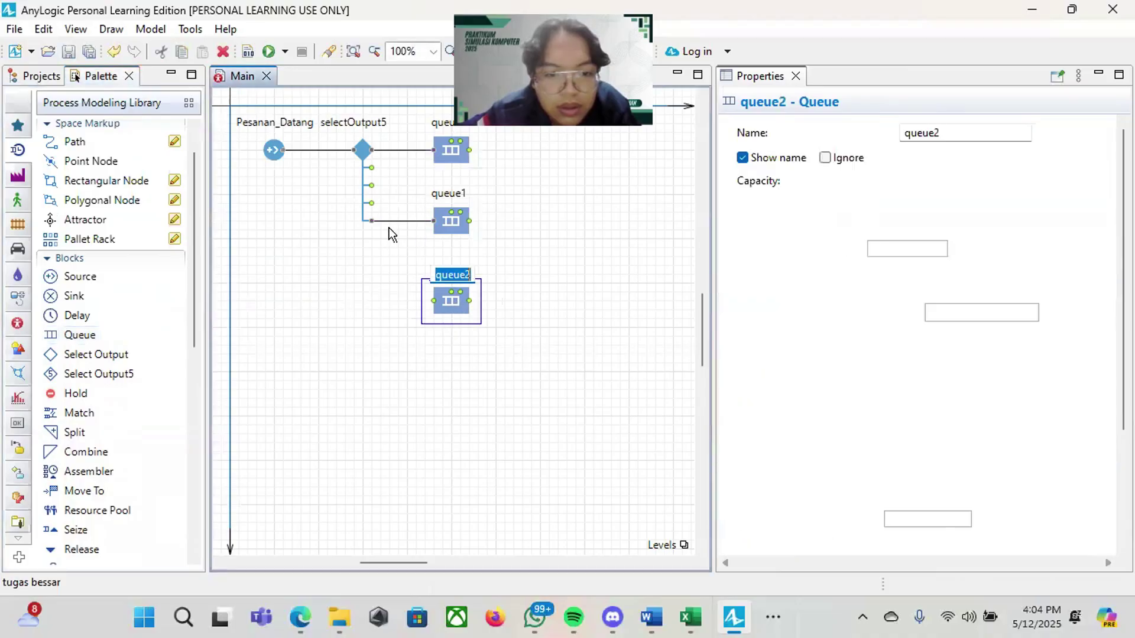
Step: Delete the connector from selectOutput5's fifth output to queue1 and connect its second output to queue1 instead
left_click(421, 222)
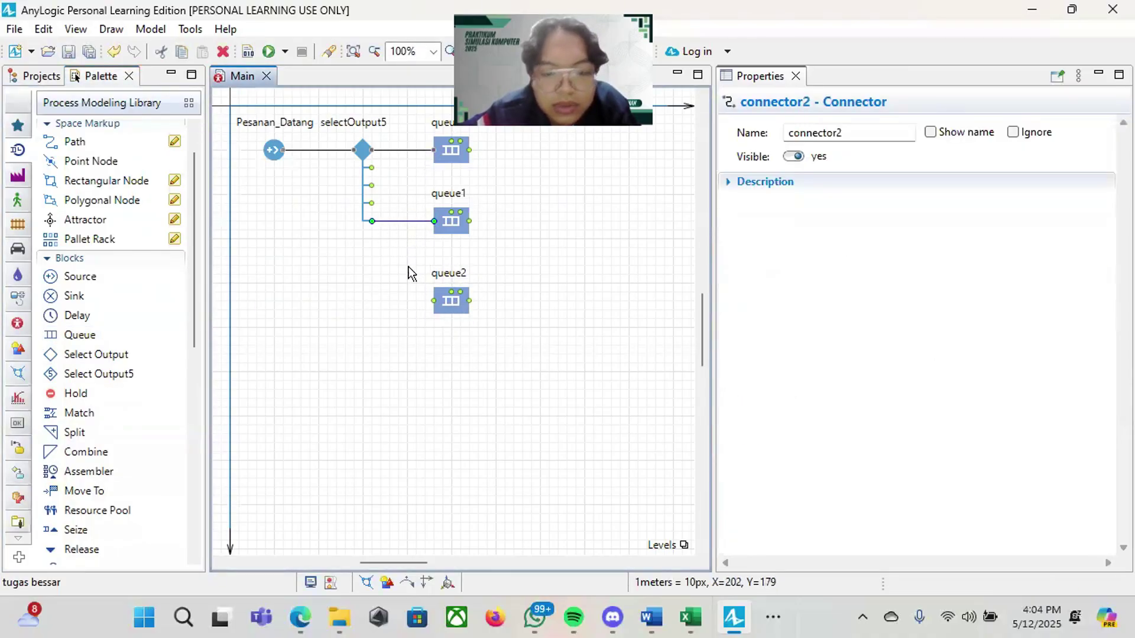
key("Delete")
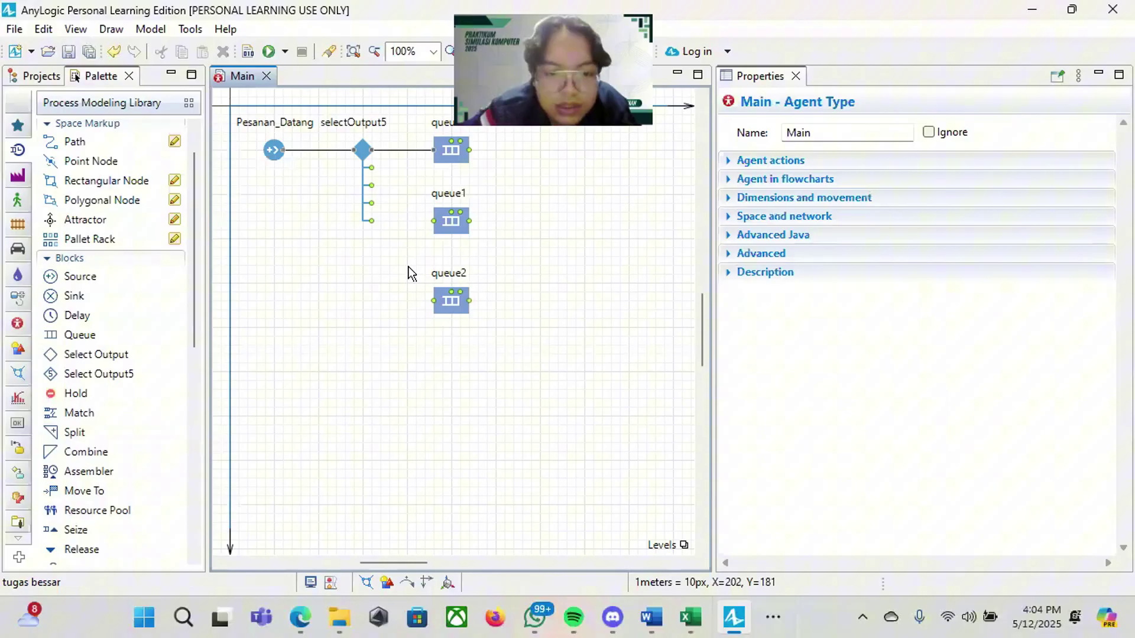
double_click(371, 168)
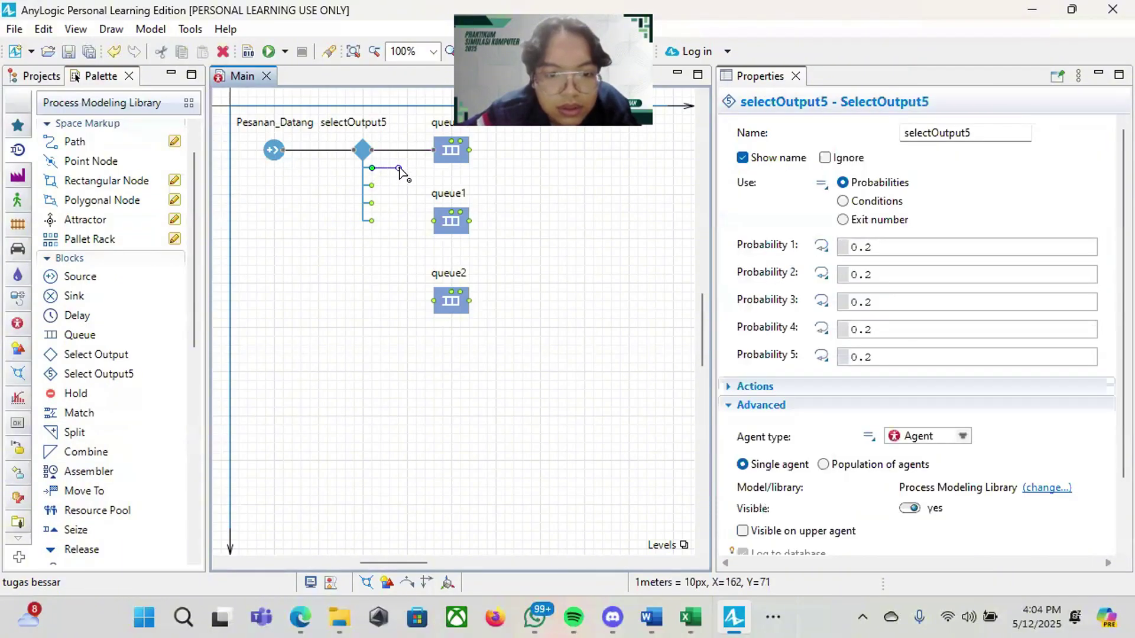
left_click(399, 168)
left_click(399, 221)
left_click(436, 222)
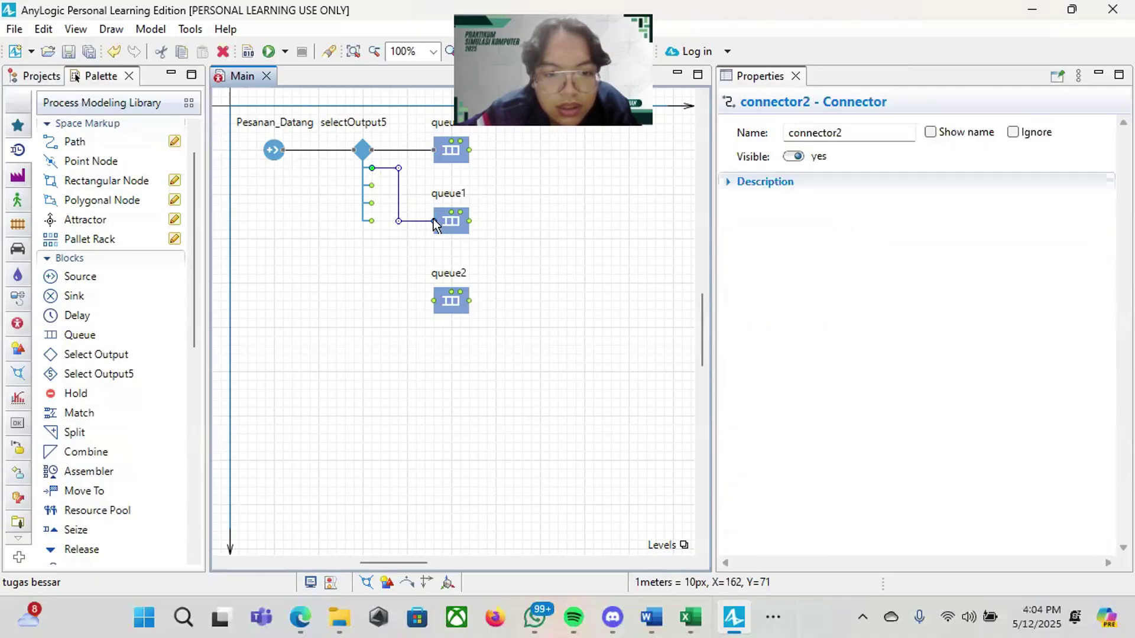
Step: Connect the third output of selectOutput5 to the input of queue2 with a right-angled connector
left_click(373, 189)
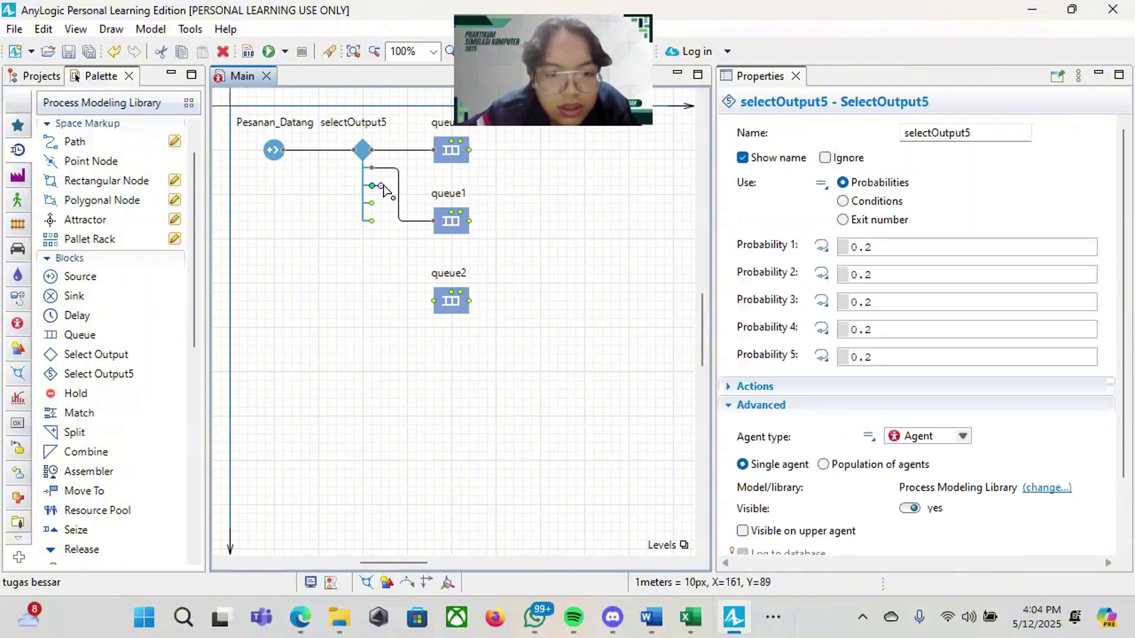
left_click(382, 185)
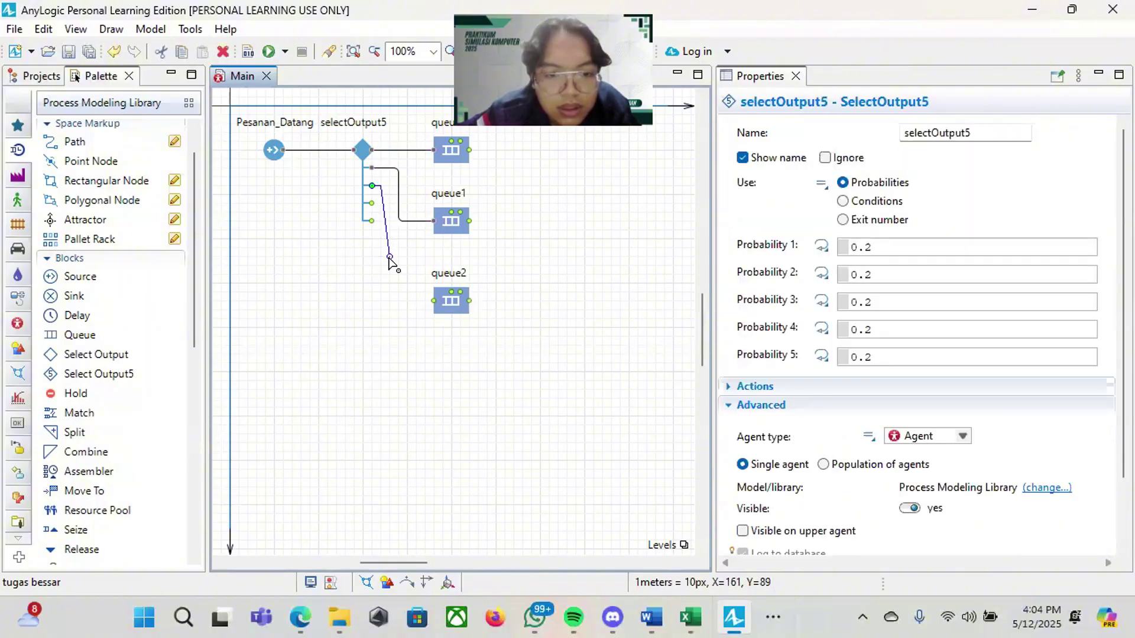
left_click(383, 301)
left_click(434, 301)
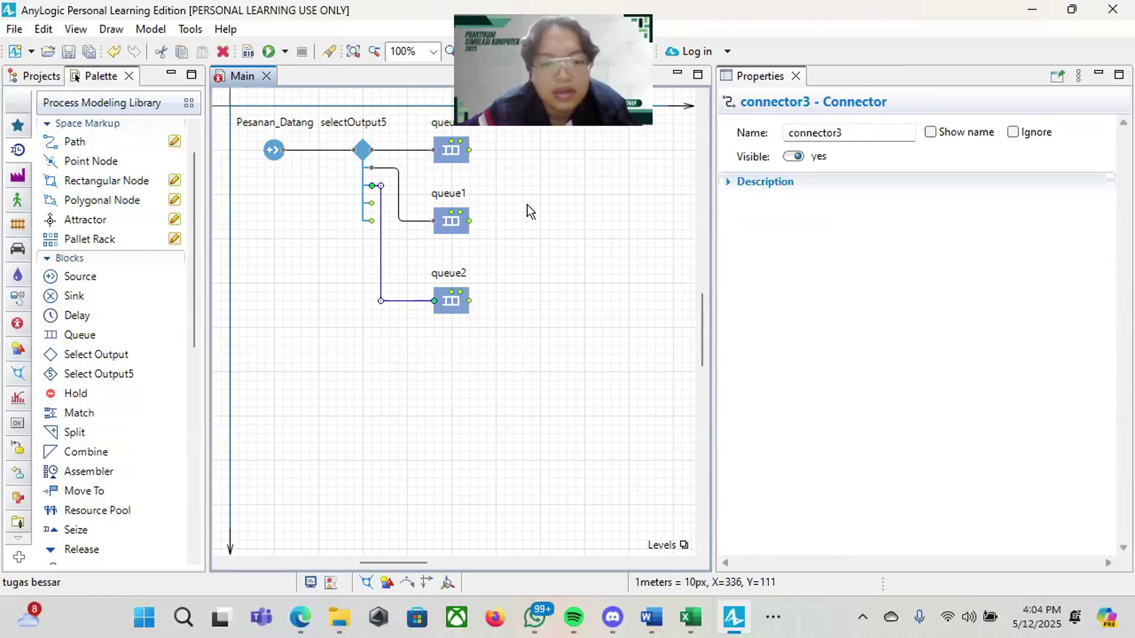
Step: Rename the queue connected to selectOutput5's first output as Sirup
scroll(530, 211, "up", 2)
left_click(457, 208)
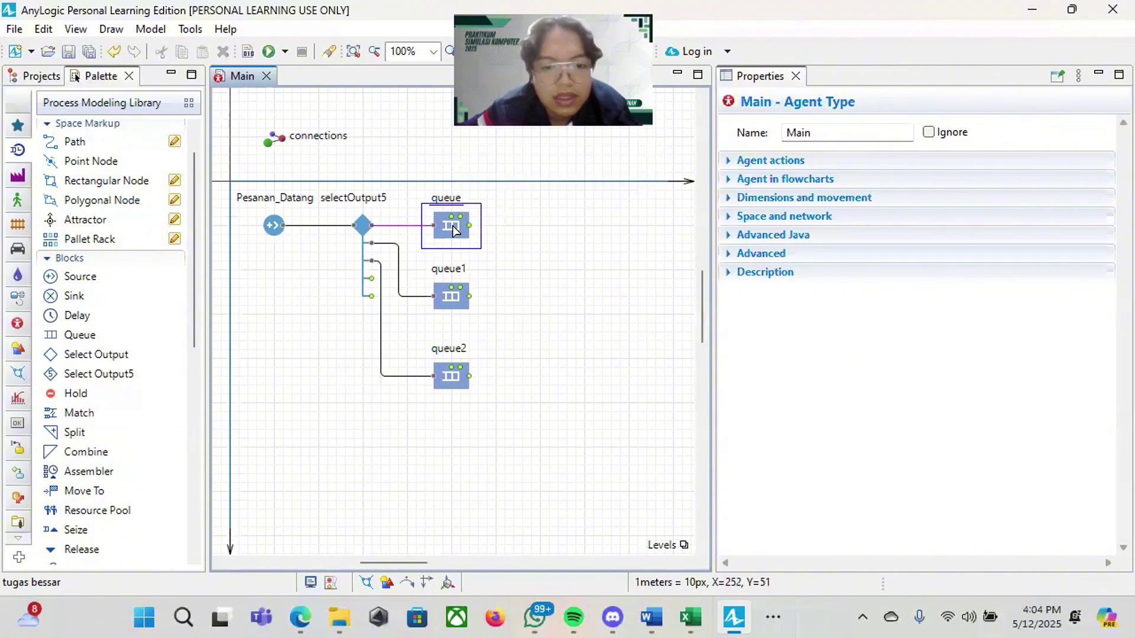
double_click(460, 198)
key("BackSpace")
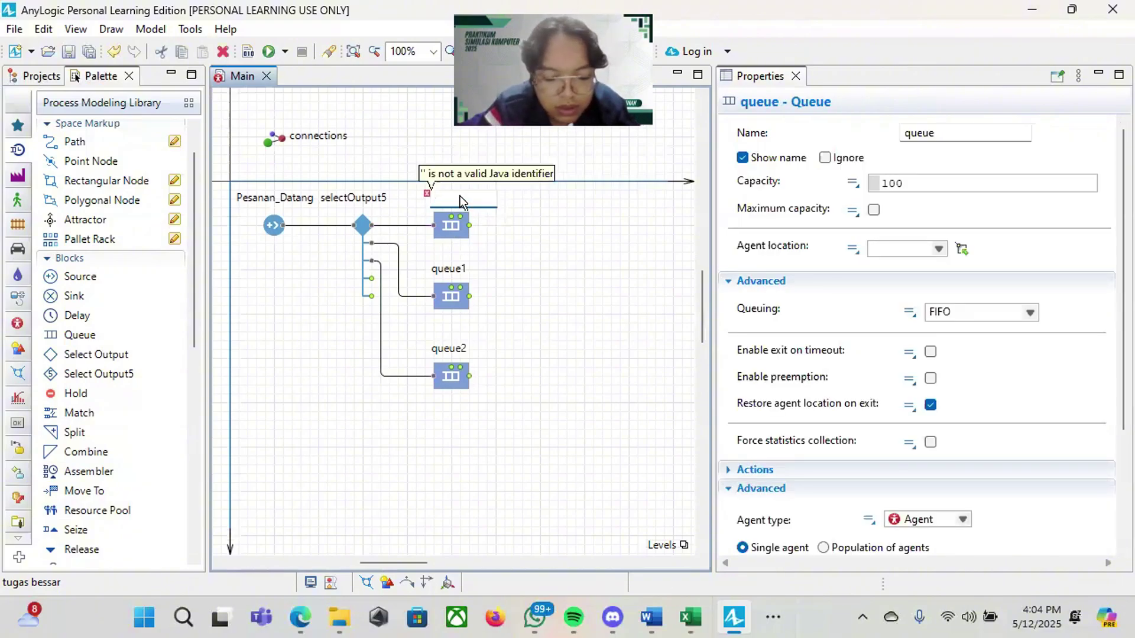
type("Siru")
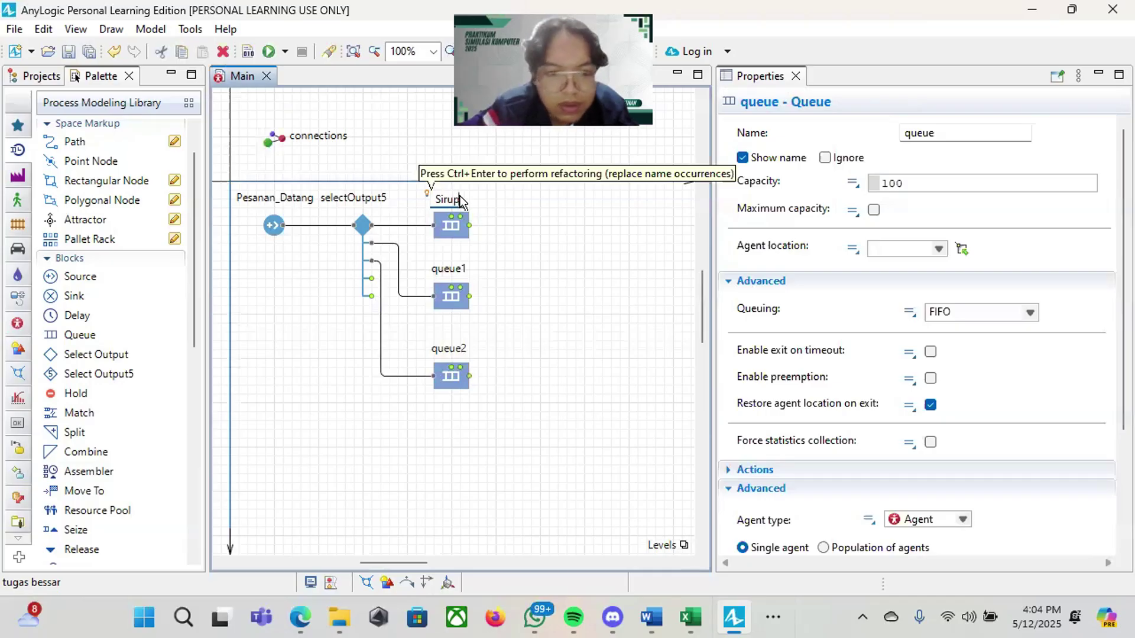
type("p")
key("Return")
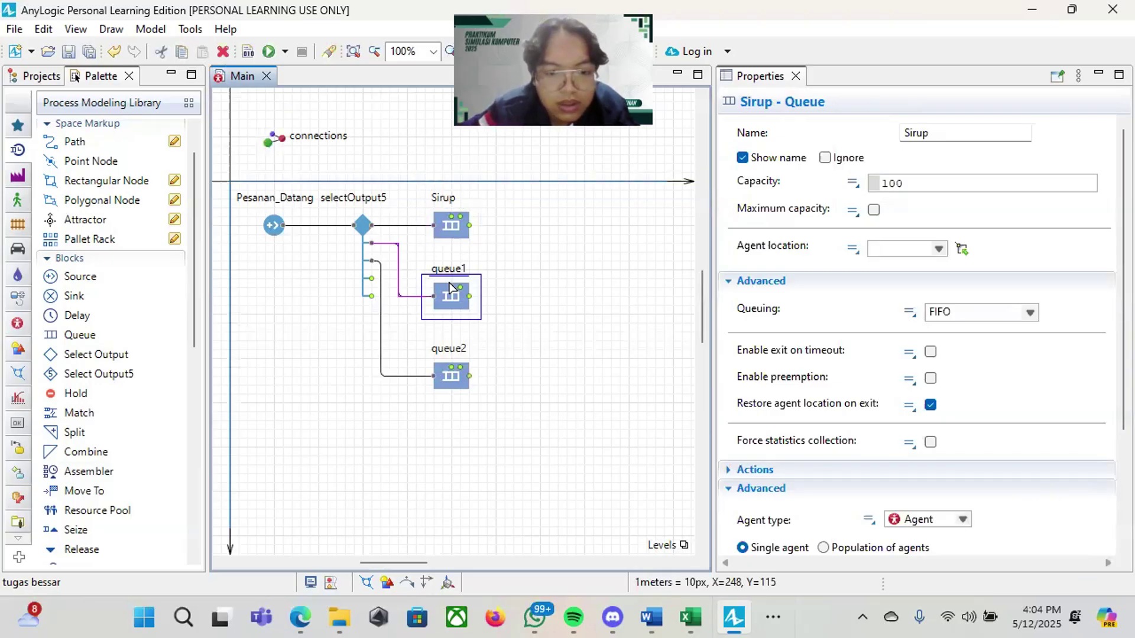
Step: Rename the middle queue, queue1, as Susu
left_click(449, 288)
double_click(456, 271)
type("s")
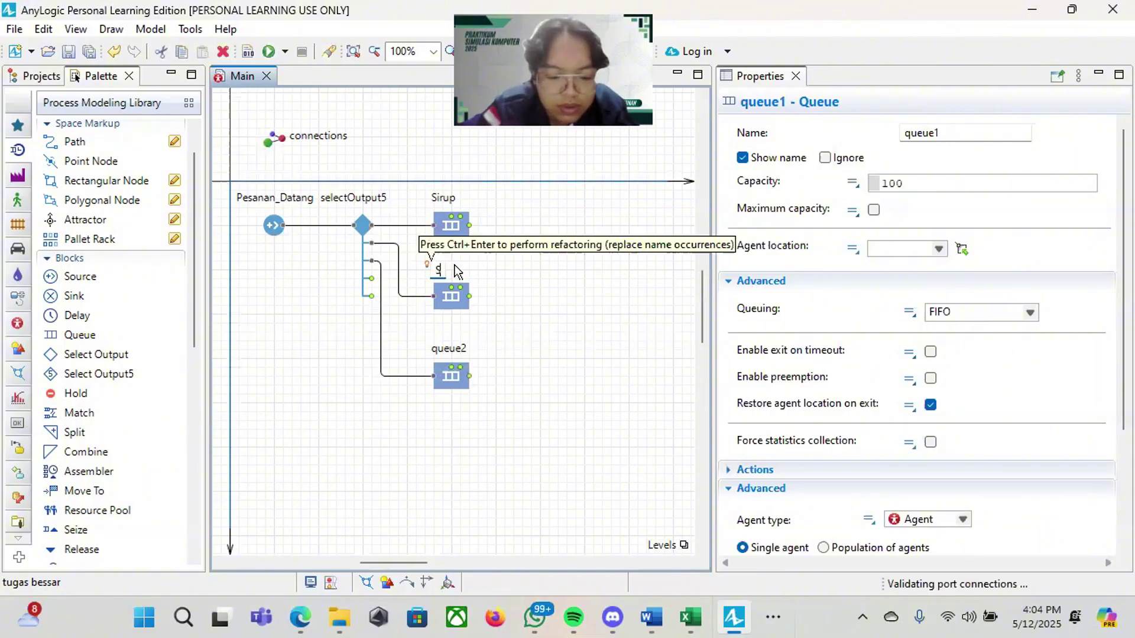
type("usu")
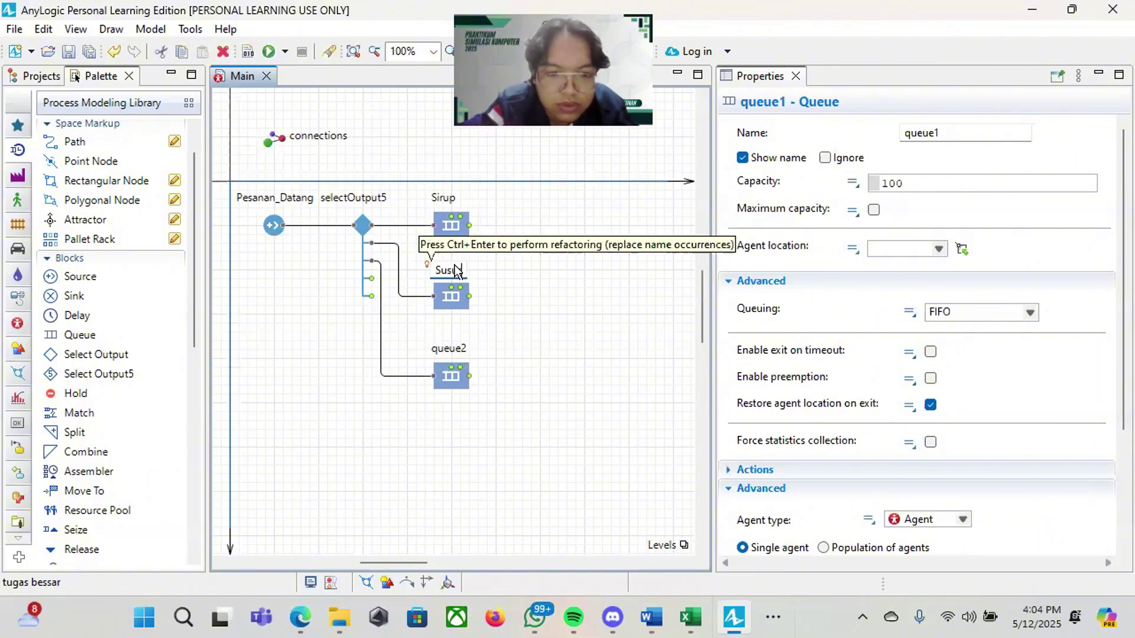
key("Return")
Step: Rename the lowest queue, queue2, as Madu
left_click(456, 361)
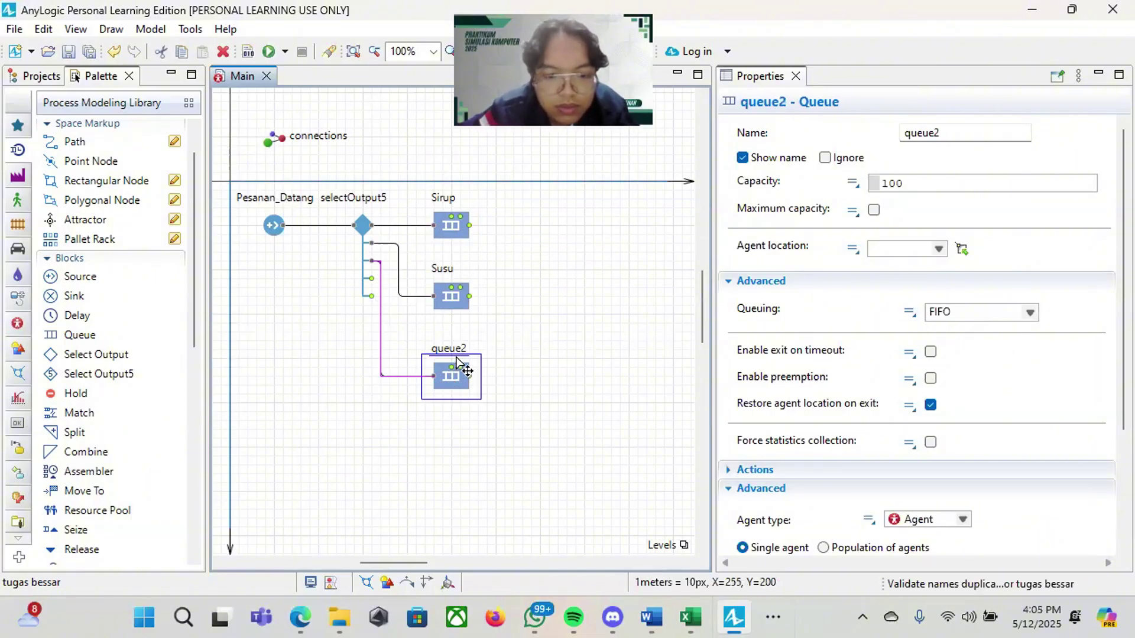
double_click(457, 354)
key("BackSpace")
type("Ma")
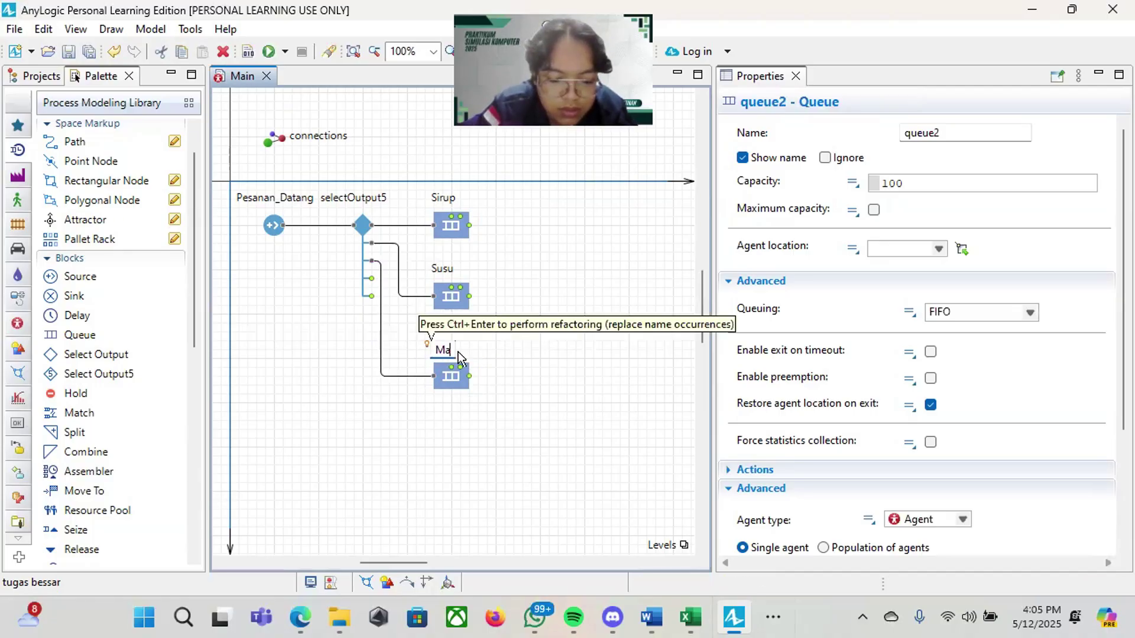
type("du")
key("Return")
Step: Set selectOutput5's Probability 1 to 0.3, Probability 2 to 0.3 and Probability 3 to 0.4
left_click(438, 230)
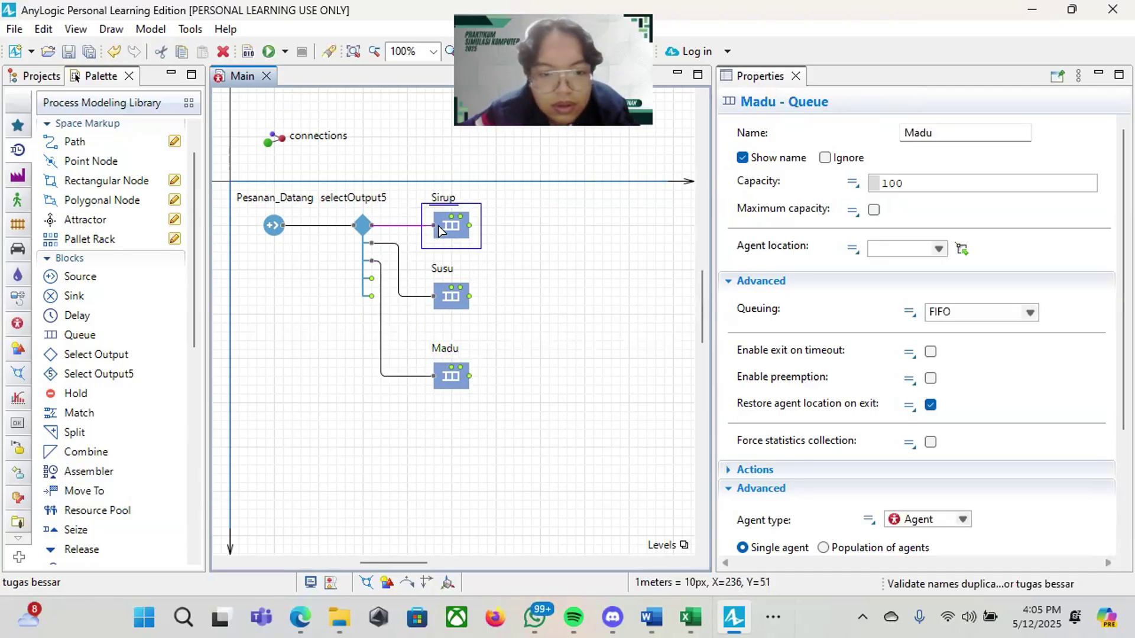
left_click(364, 232)
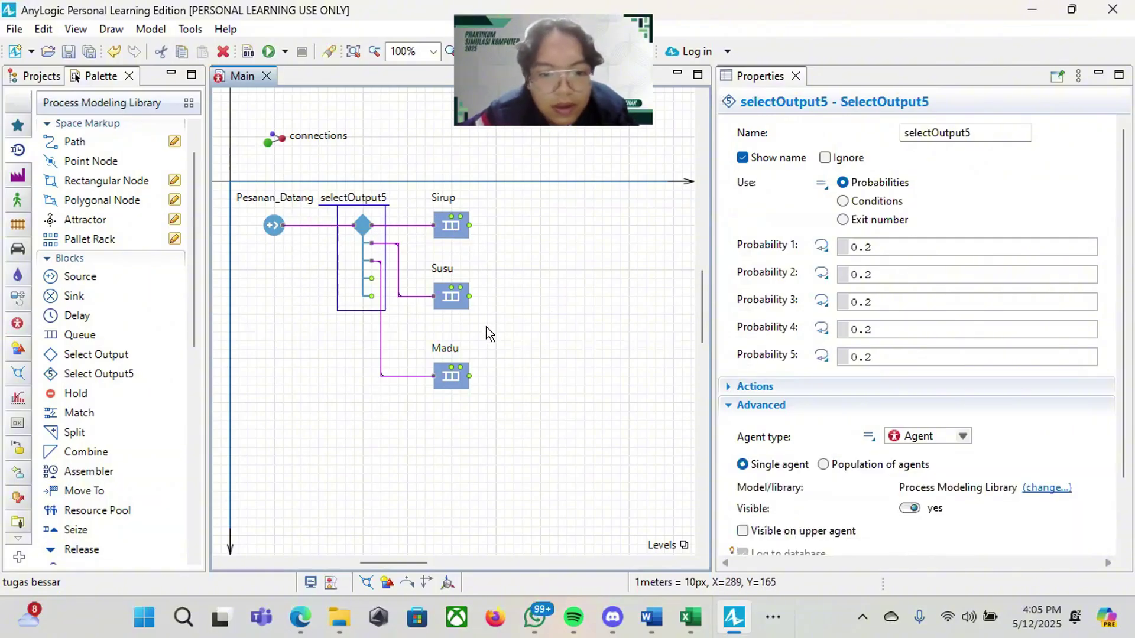
scroll(490, 334, "down", 1)
scroll(488, 334, "up", 2)
left_click(897, 248)
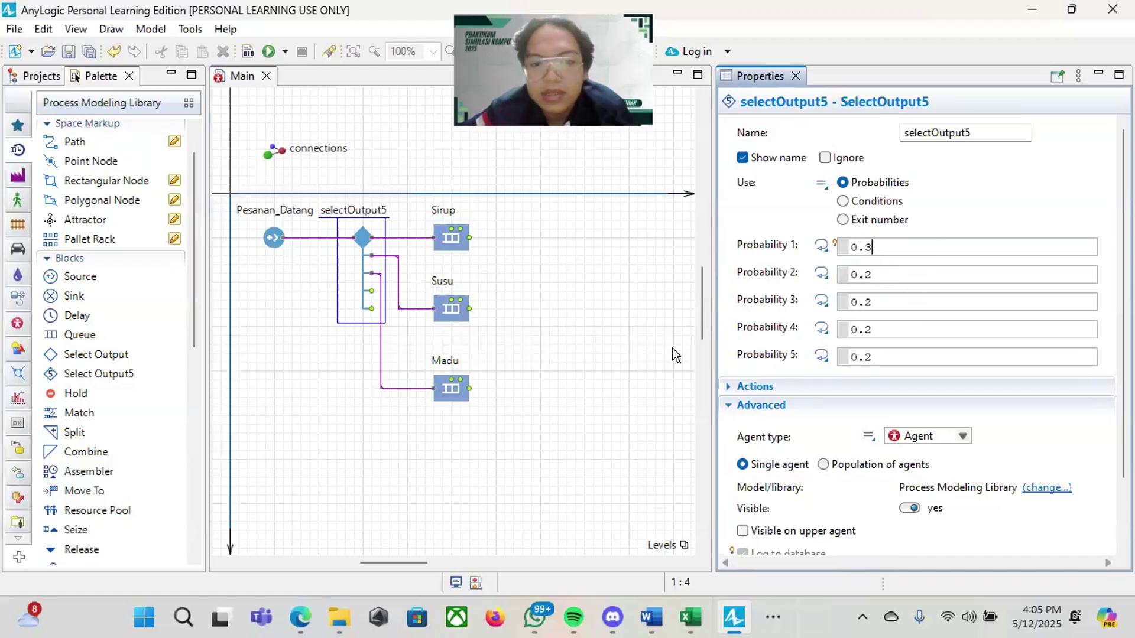
left_click(902, 277)
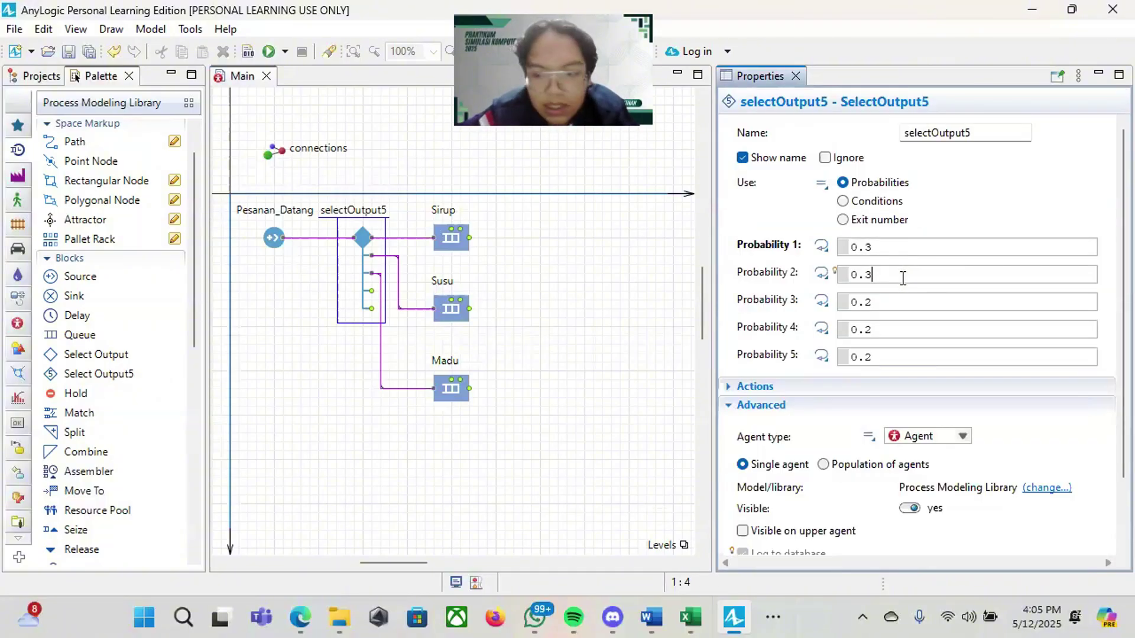
left_click(877, 305)
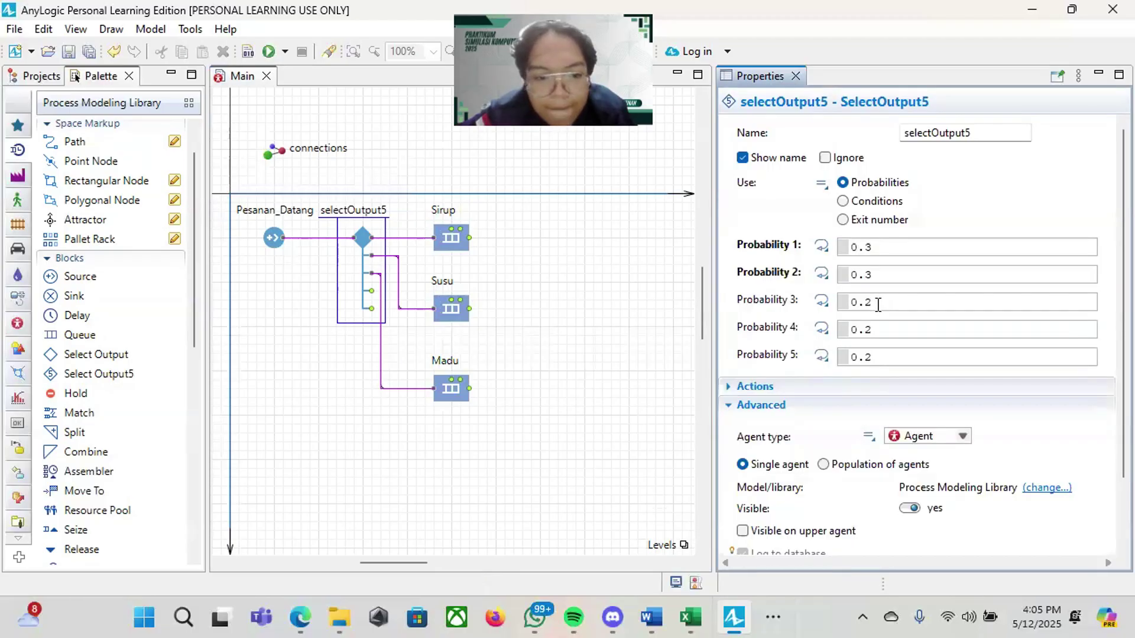
left_click(878, 304)
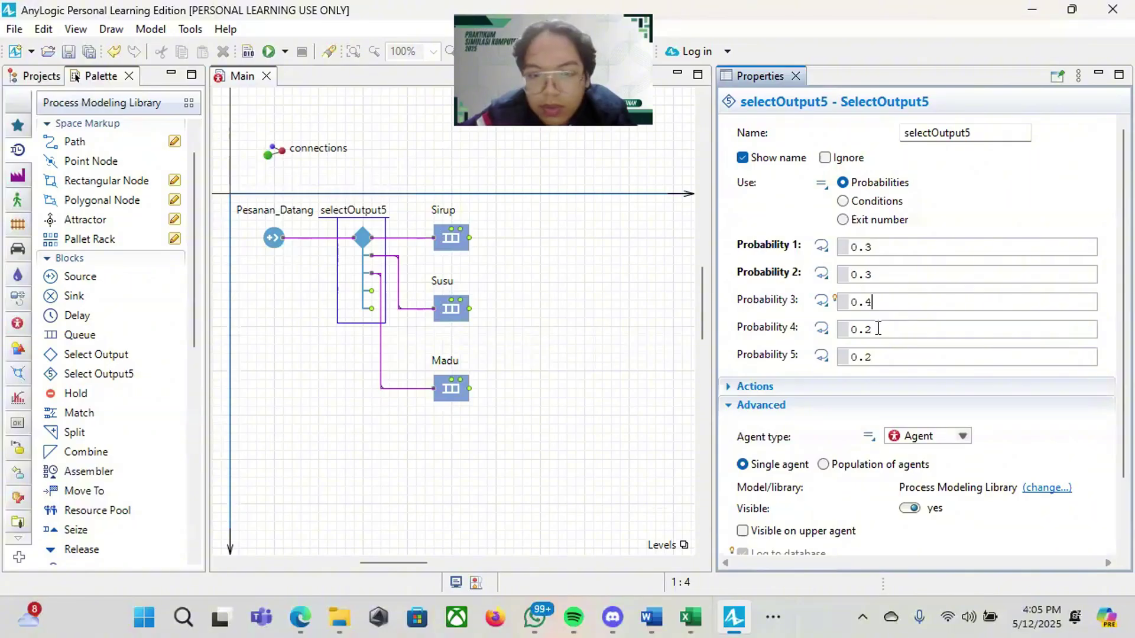
Step: Set Probability 4 and Probability 5 of selectOutput5 to 0
left_click(878, 328)
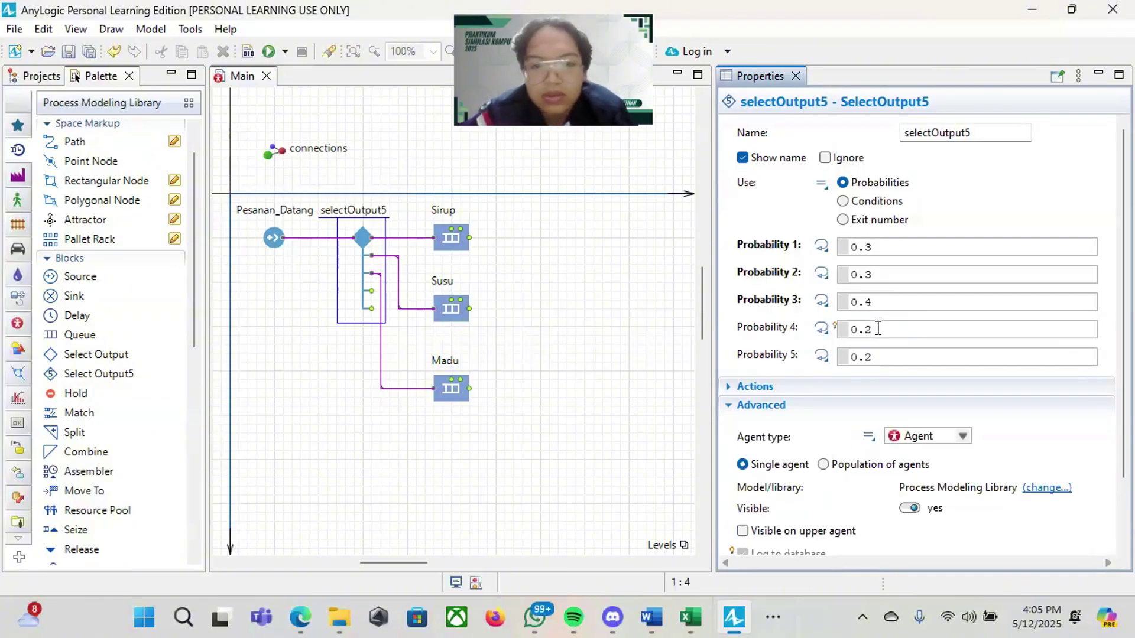
key("BackSpace")
left_click(878, 356)
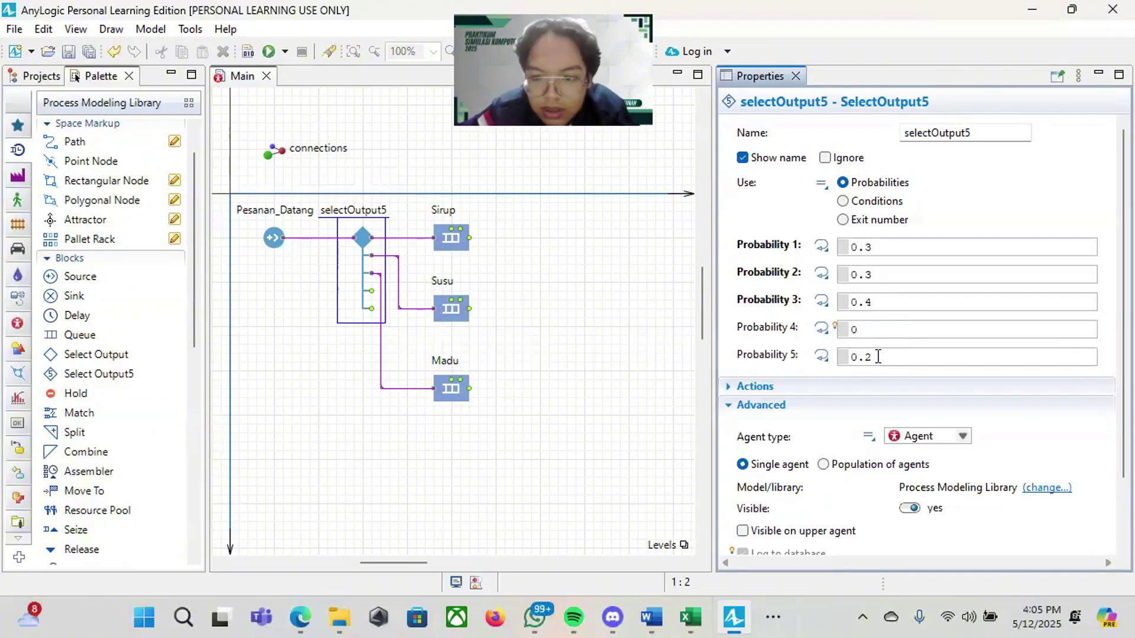
key("BackSpace")
key("BackSpace")
key("BackSpace")
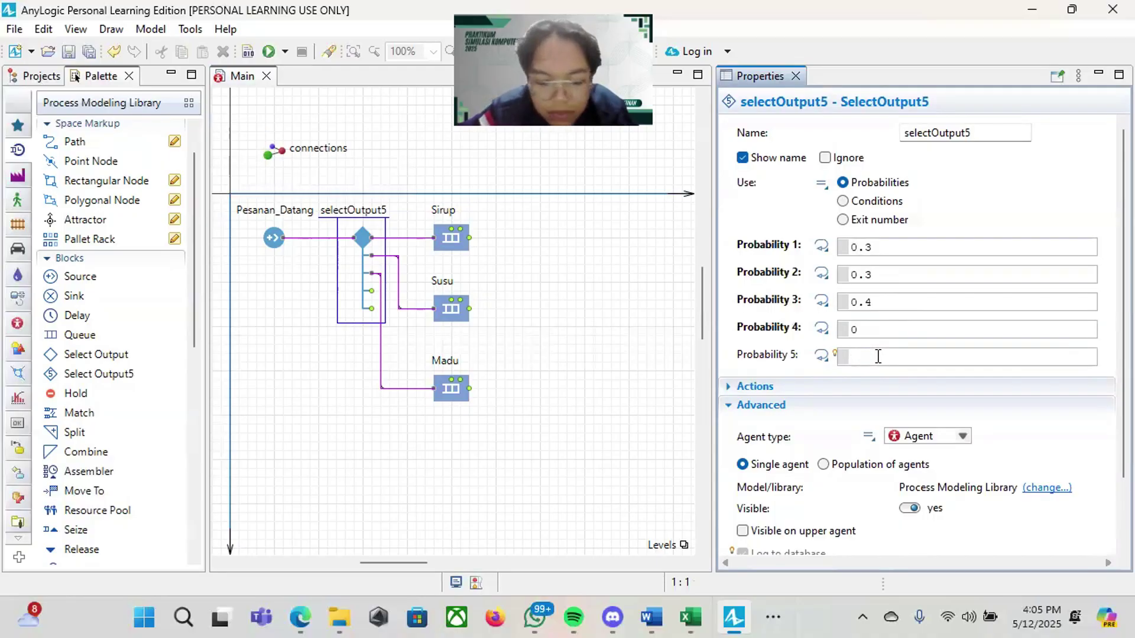
type("0")
Step: Set selectOutput5's agent type to Es_Campur and check the Sirup queue's properties
scroll(825, 490, "down", 2)
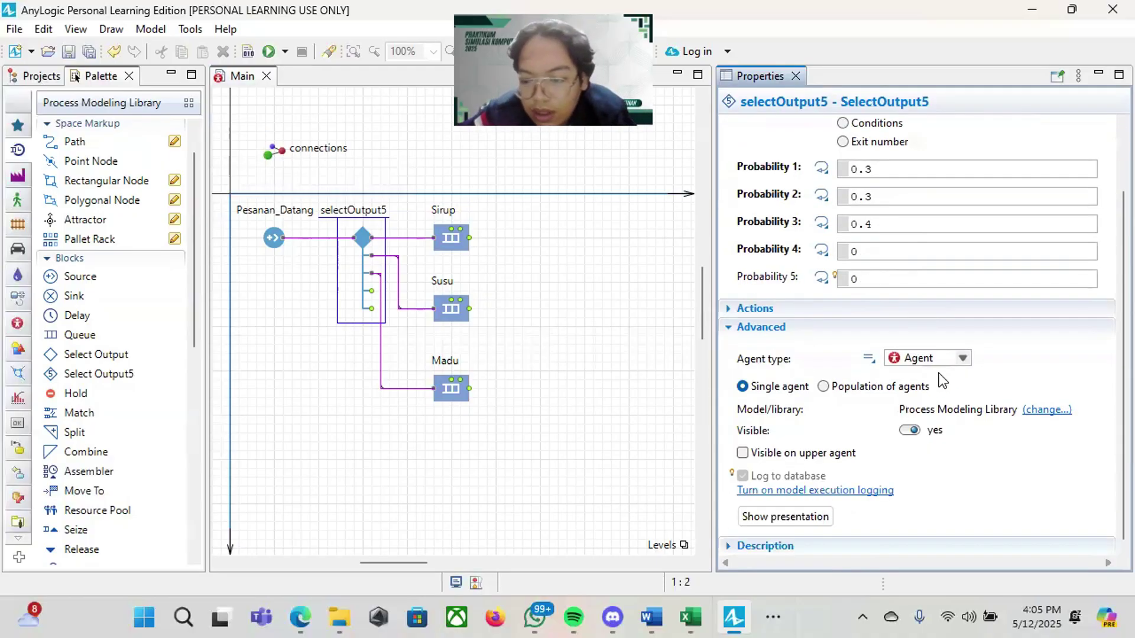
left_click(963, 358)
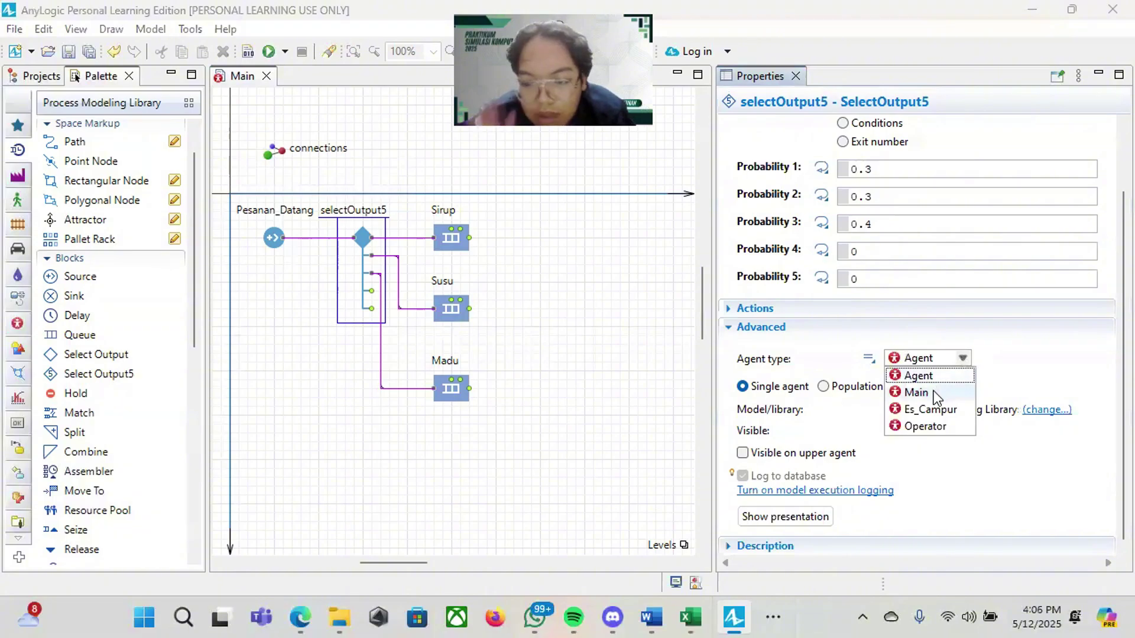
left_click(930, 409)
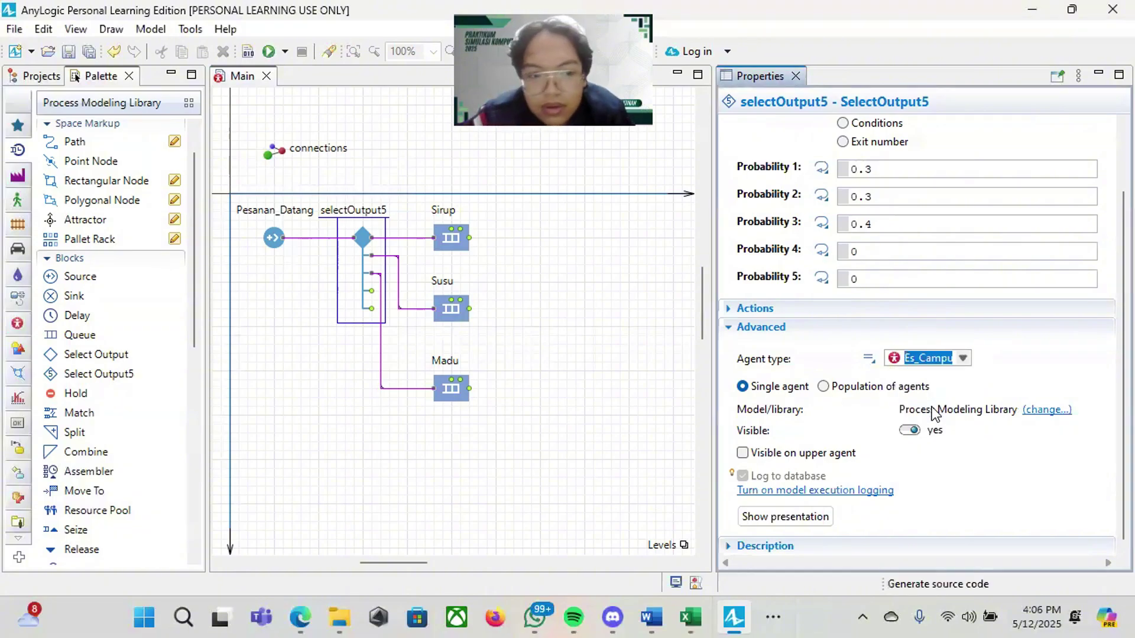
left_click(453, 241)
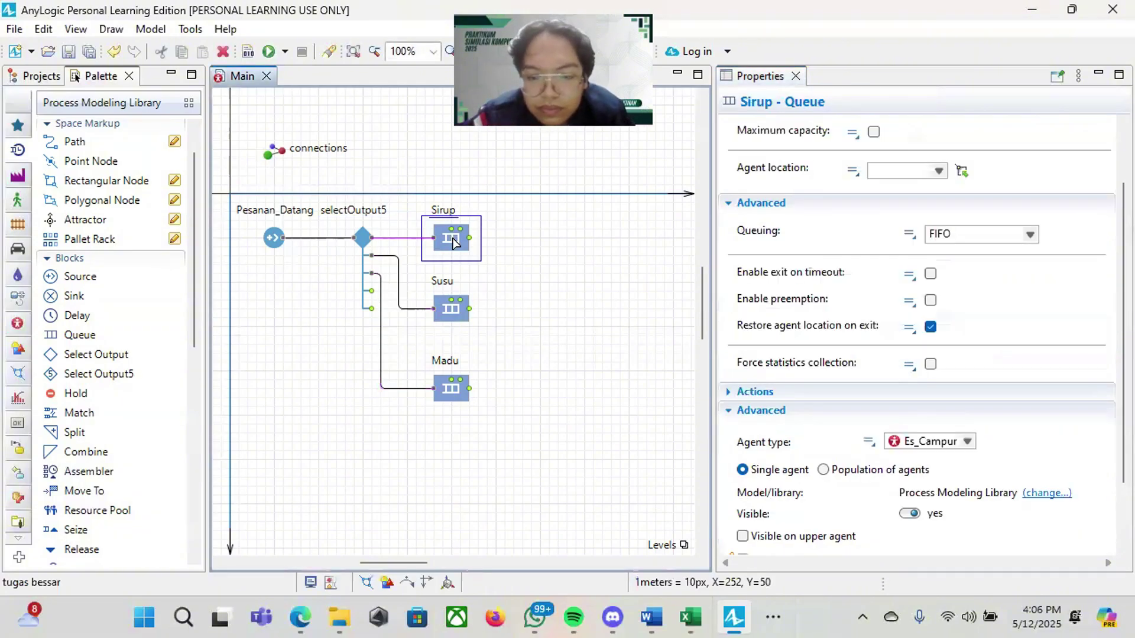
Step: Set the new agent generated by the Pesanan_Datang source to Es_Campur
left_click(273, 238)
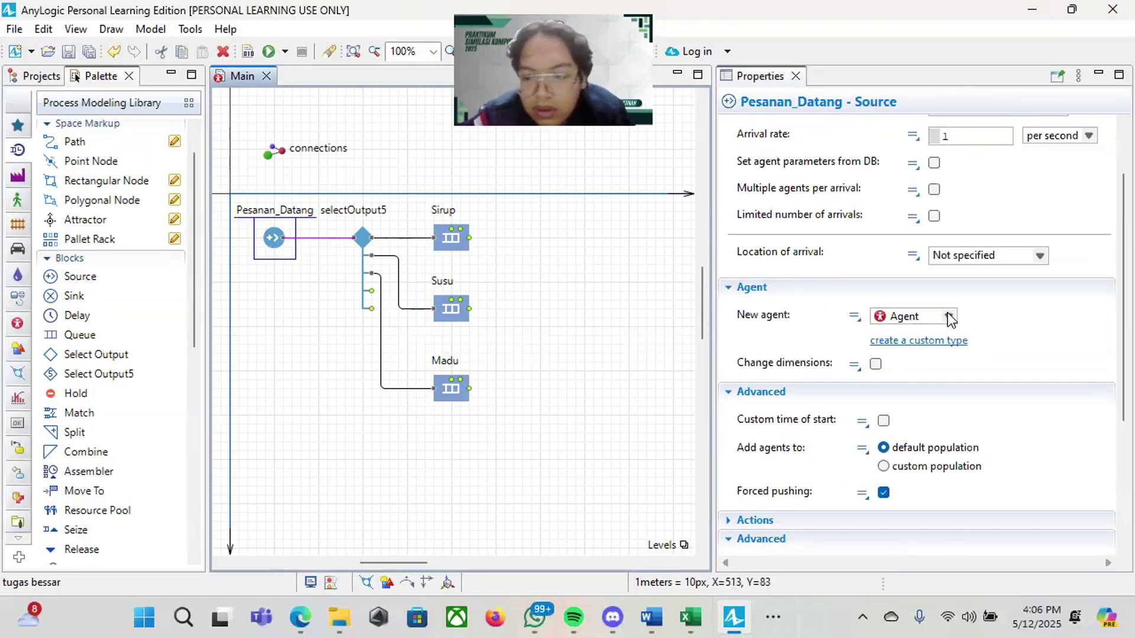
left_click(949, 317)
left_click(937, 349)
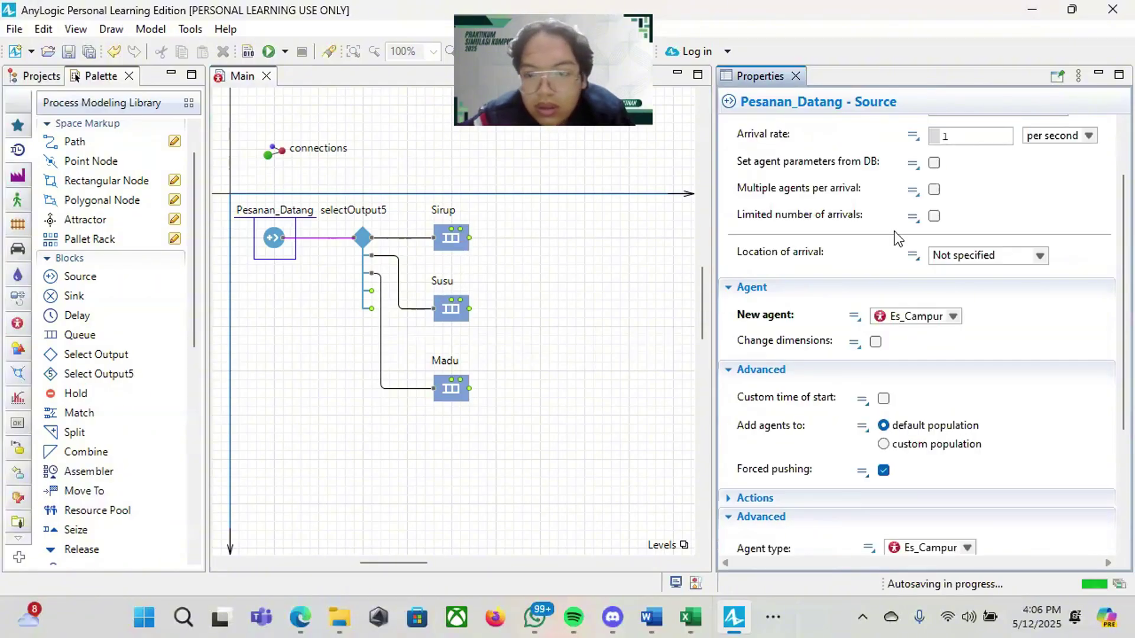
scroll(895, 231, "up", 2)
scroll(917, 265, "down", 3)
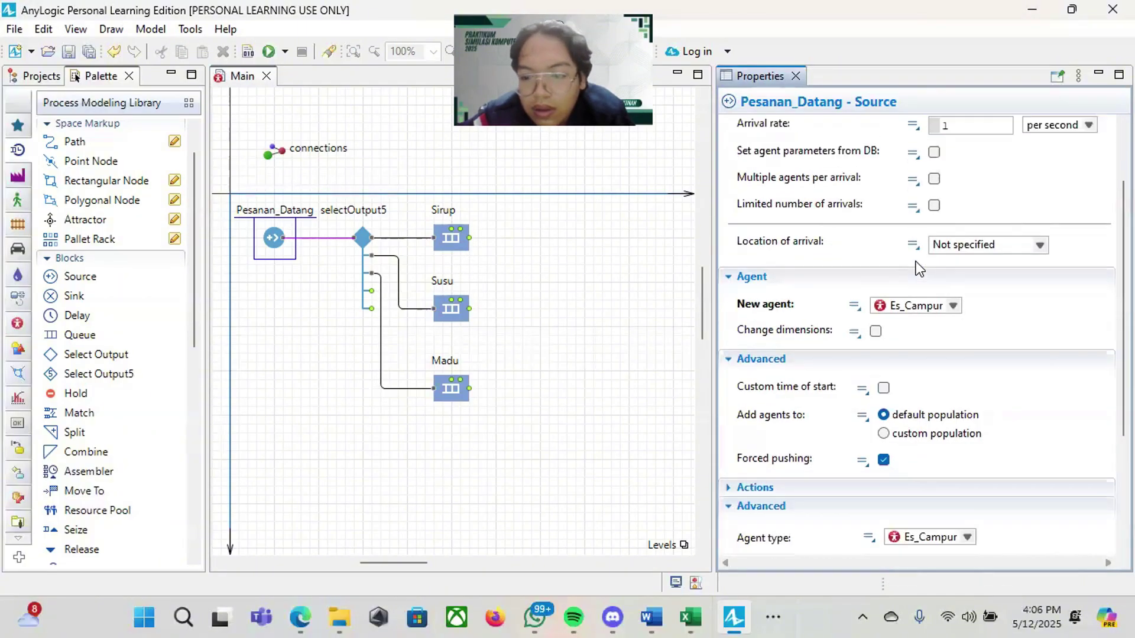
Step: Add a Time Measure Start block beyond the Susu queue, keeping its default name
left_click(259, 286)
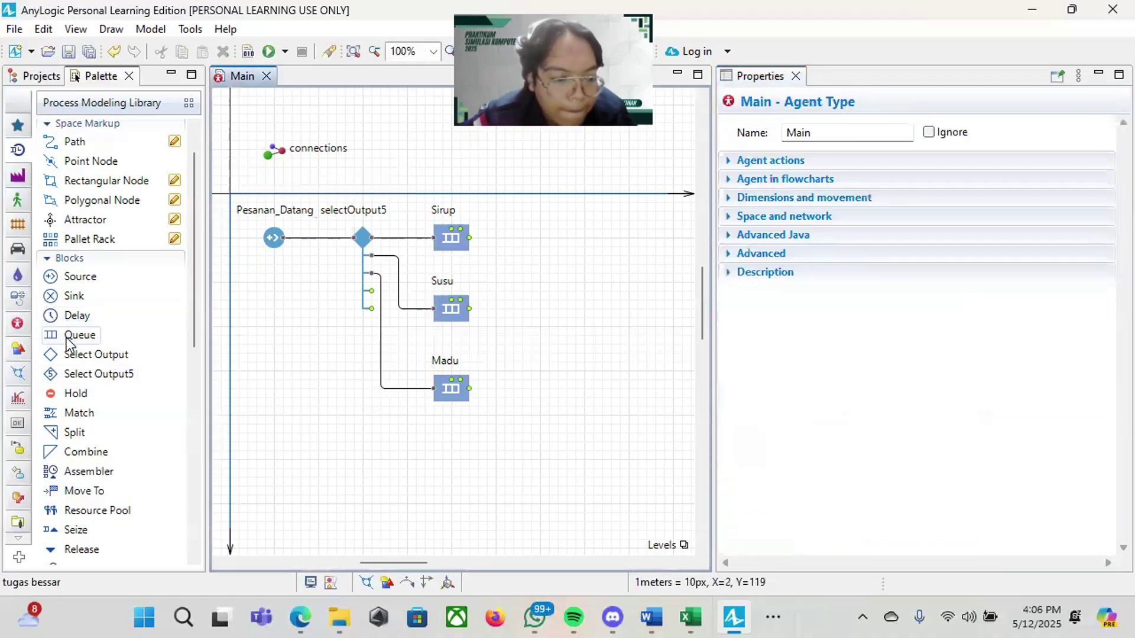
scroll(73, 390, "down", 3)
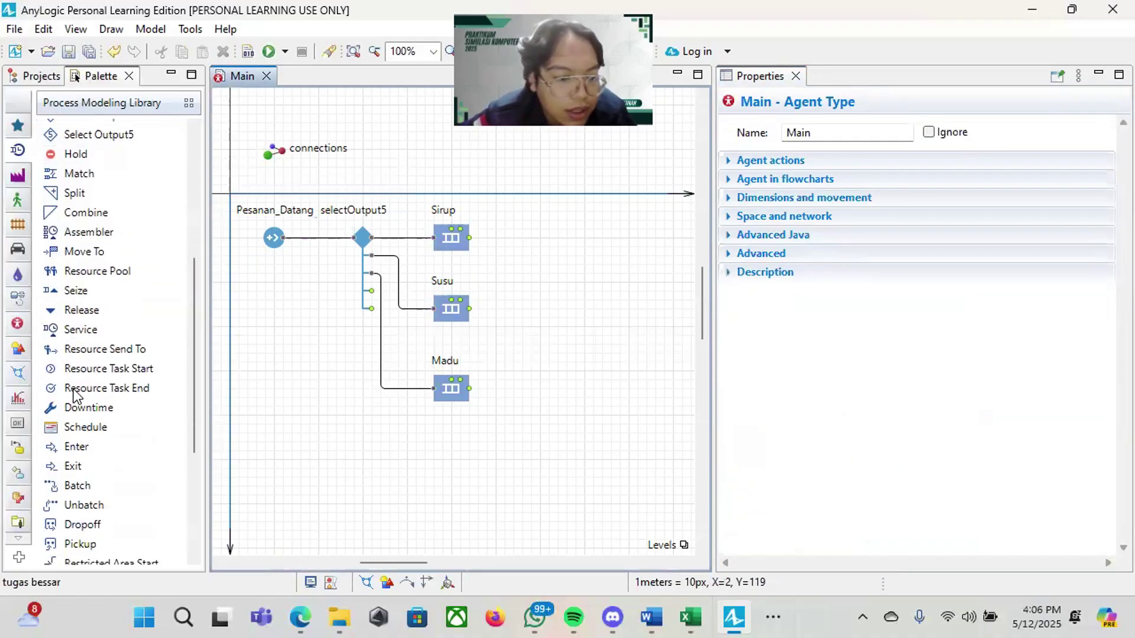
scroll(73, 390, "down", 2)
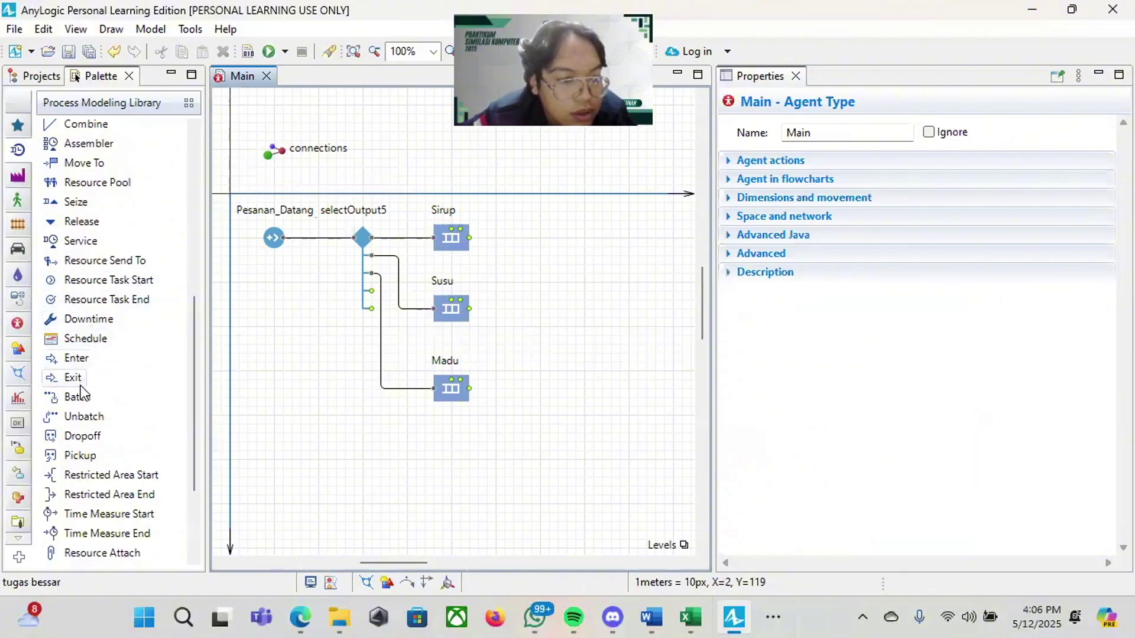
scroll(98, 448, "down", 2)
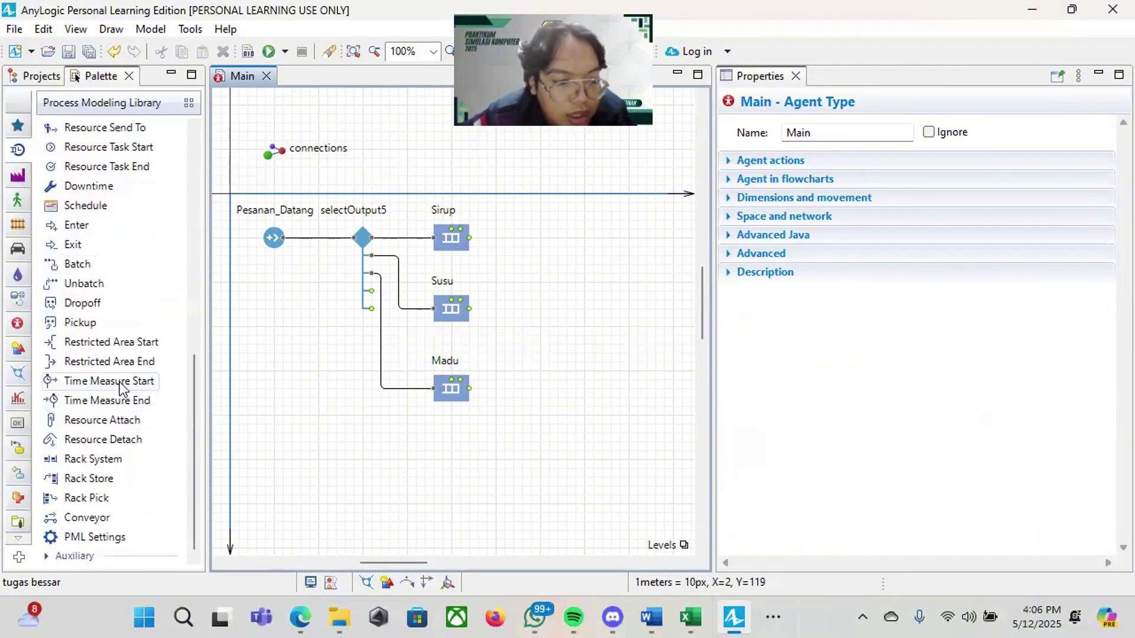
left_click_drag(120, 382, 547, 305)
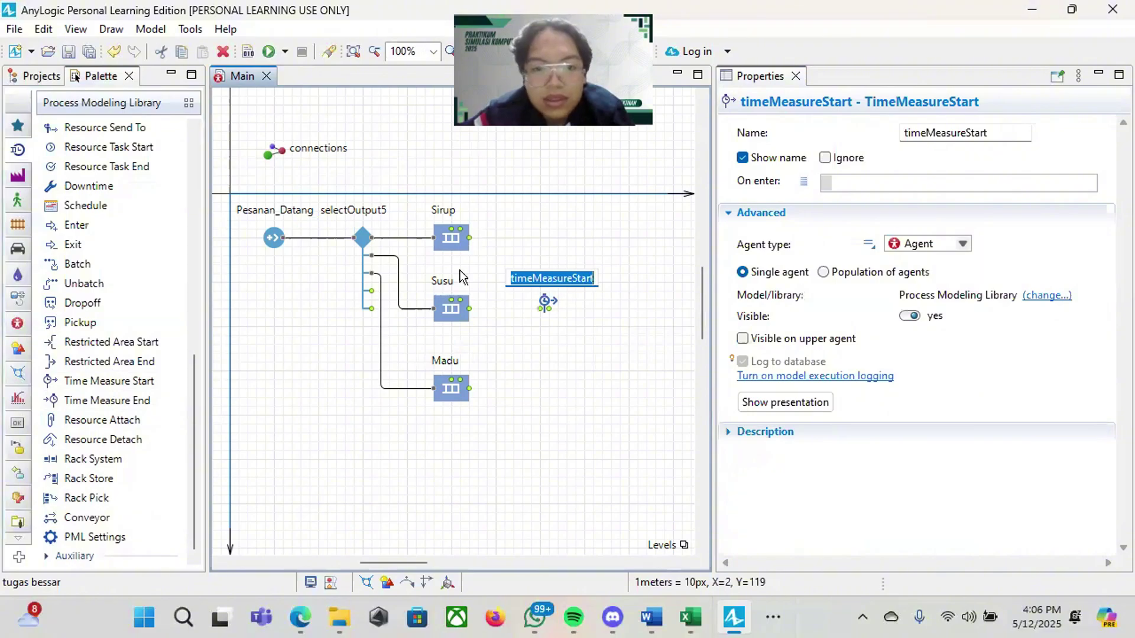
key("Return")
Step: Connect the Sirup queue's output to the input of timeMeasureStart with a right-angled connector
left_click_drag(471, 243, 508, 243)
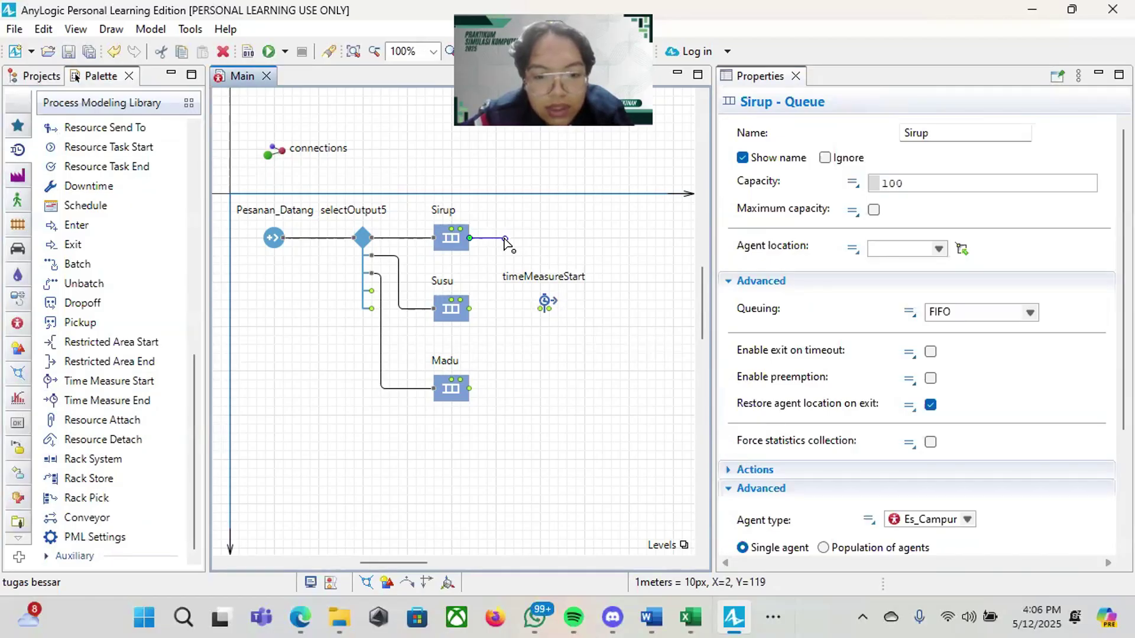
left_click_drag(506, 239, 506, 309)
left_click(507, 309)
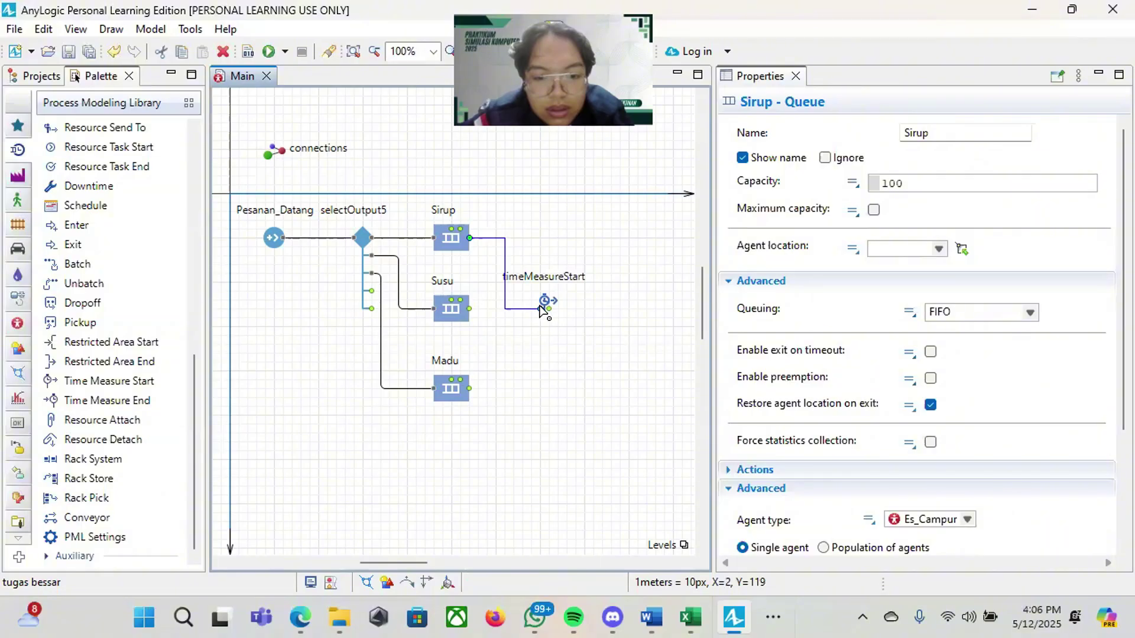
double_click(541, 308)
Step: Connect the outputs of the Susu and Madu queues to the input of timeMeasureStart
left_click(469, 312)
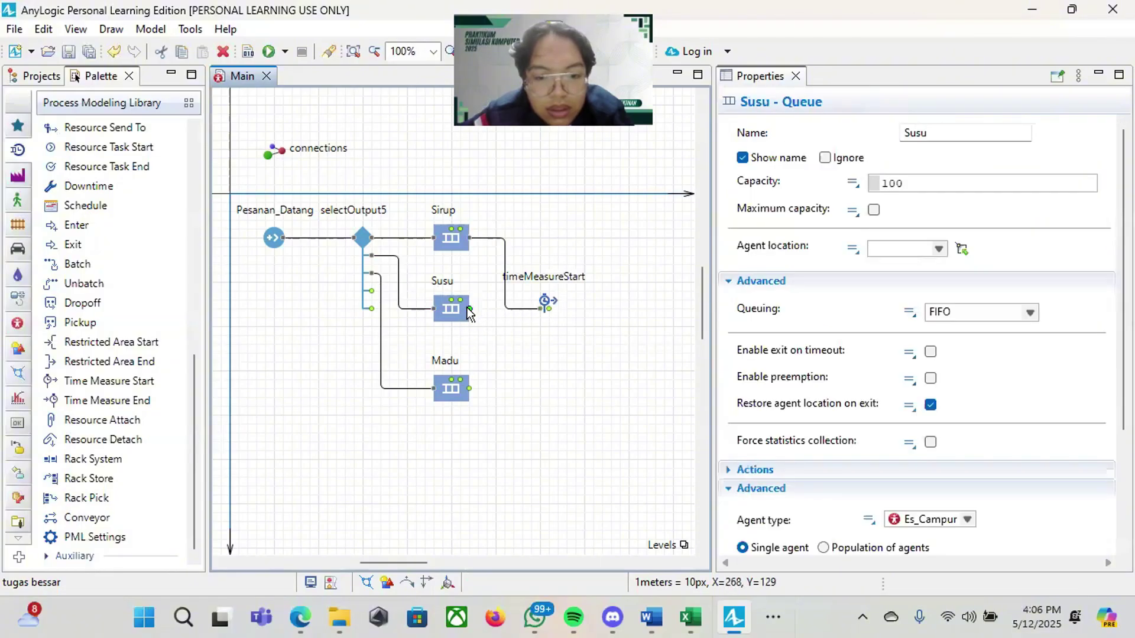
left_click(476, 320)
left_click_drag(470, 308, 540, 310)
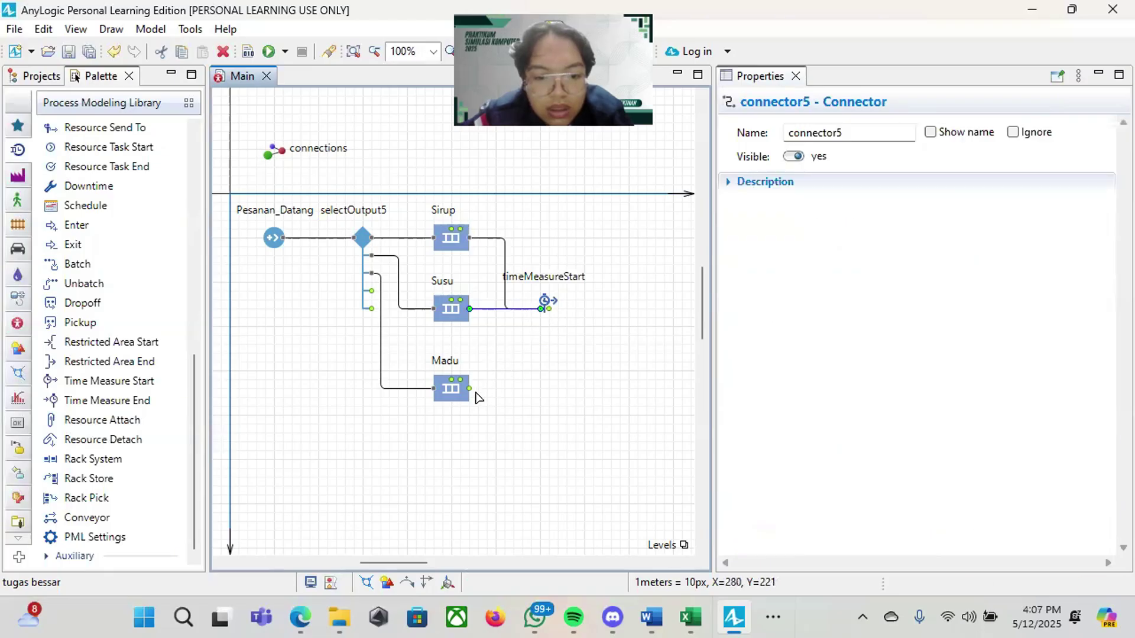
left_click_drag(471, 392, 544, 307)
Step: Rename the timeMeasureStart block to Waktu_Mulai
left_click(562, 284)
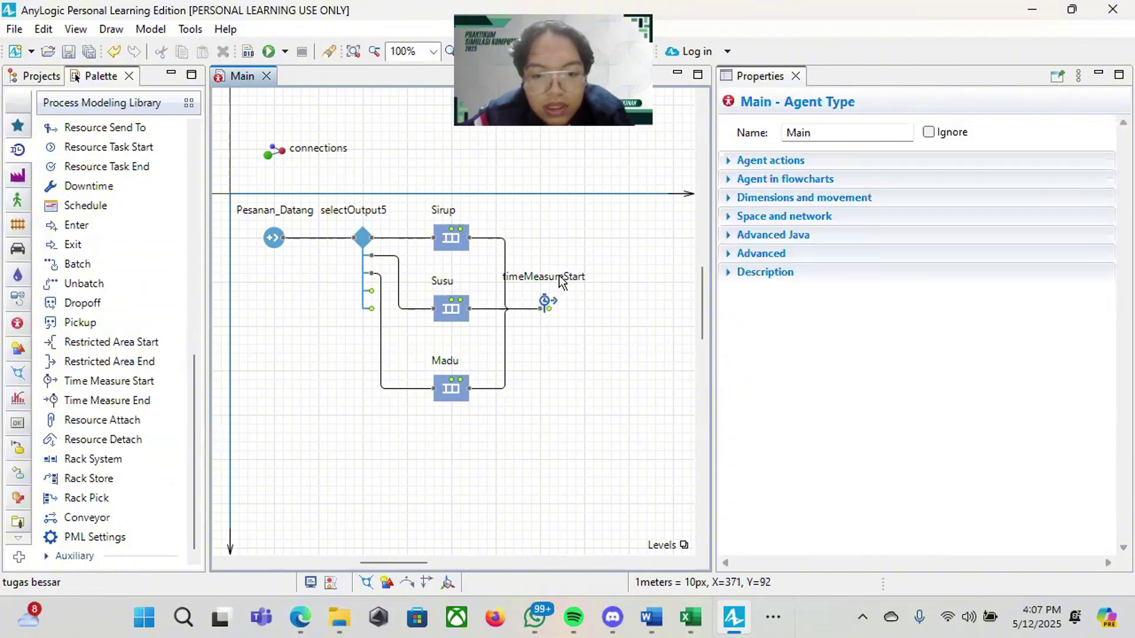
left_click(560, 278)
double_click(568, 281)
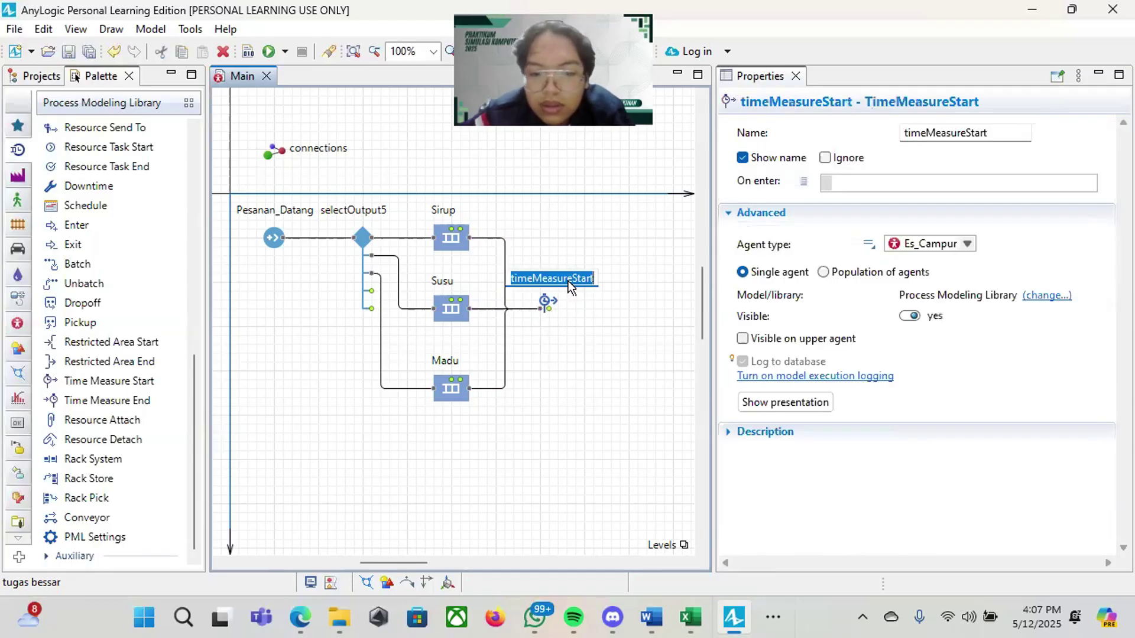
key("BackSpace")
type("Waktu_")
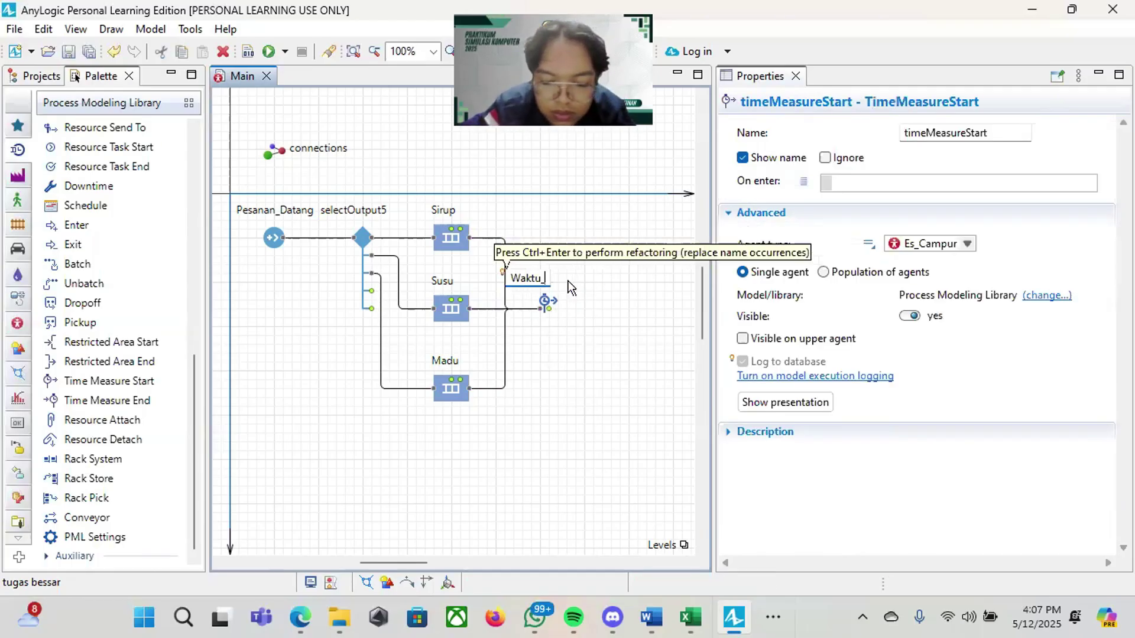
type("Mulai")
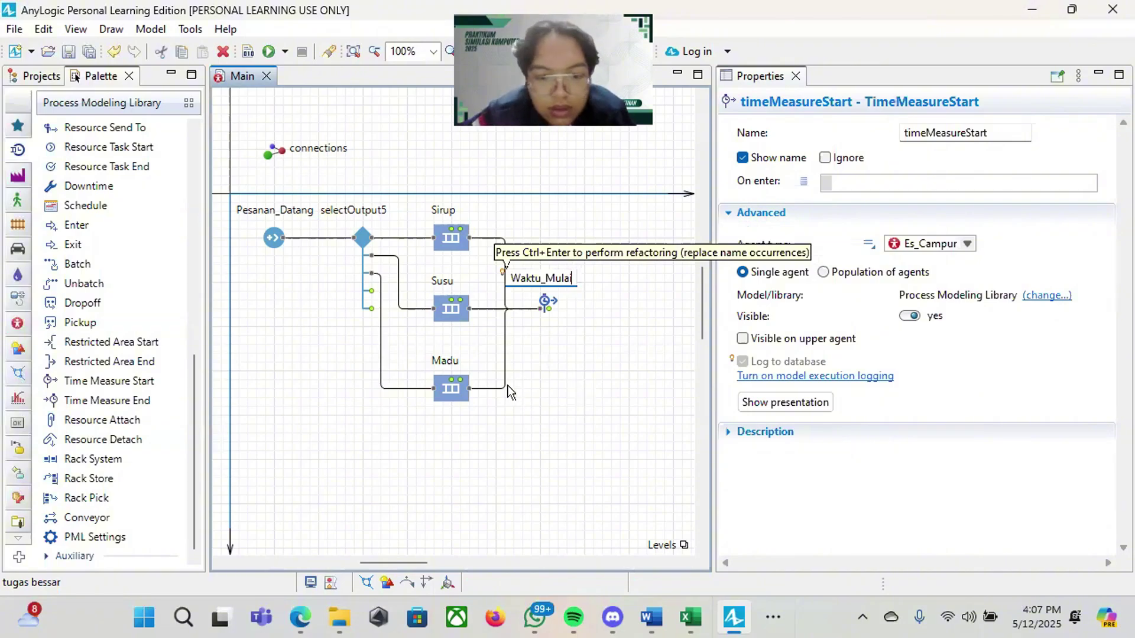
Step: Add a Service block beyond Waktu_Mulai, attached to that block's output
scroll(552, 405, "right", 3)
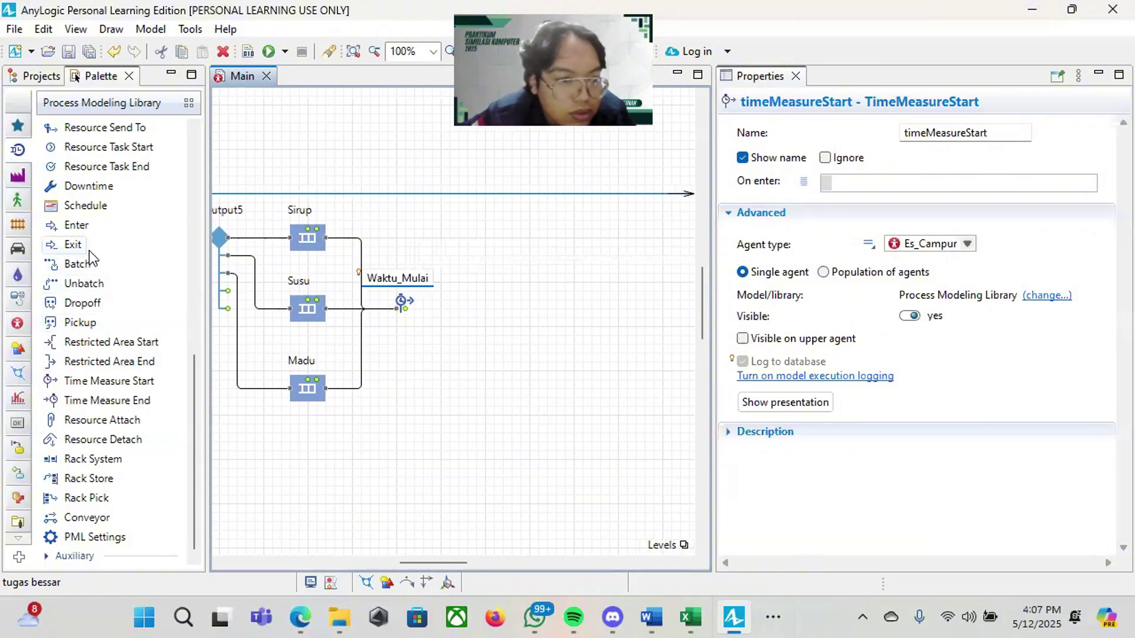
scroll(88, 260, "up", 6)
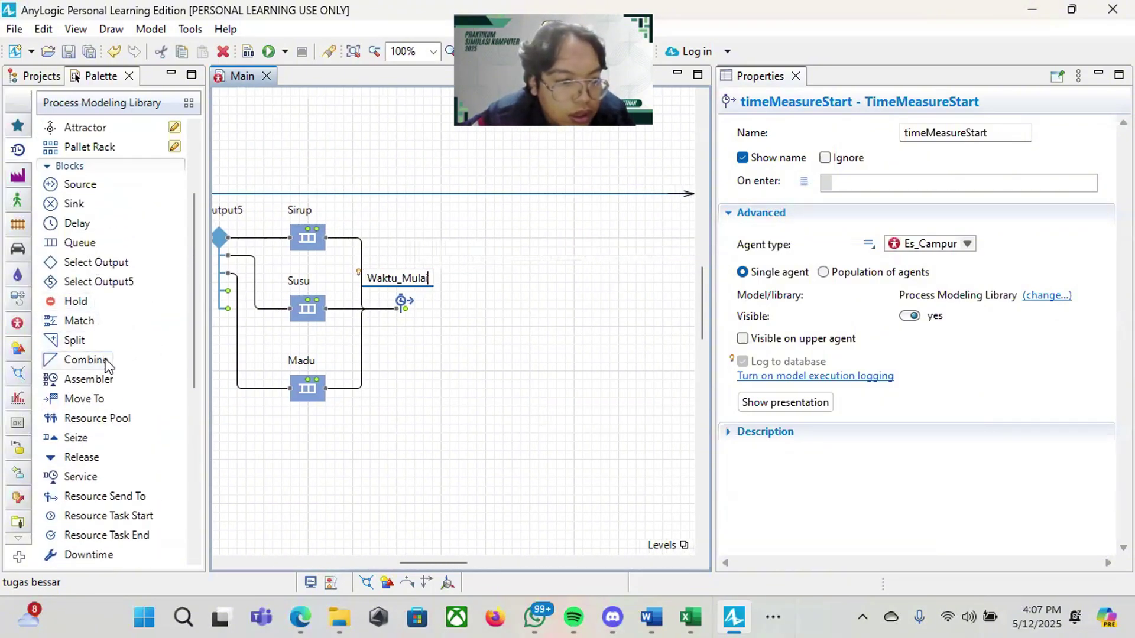
left_click_drag(76, 478, 492, 304)
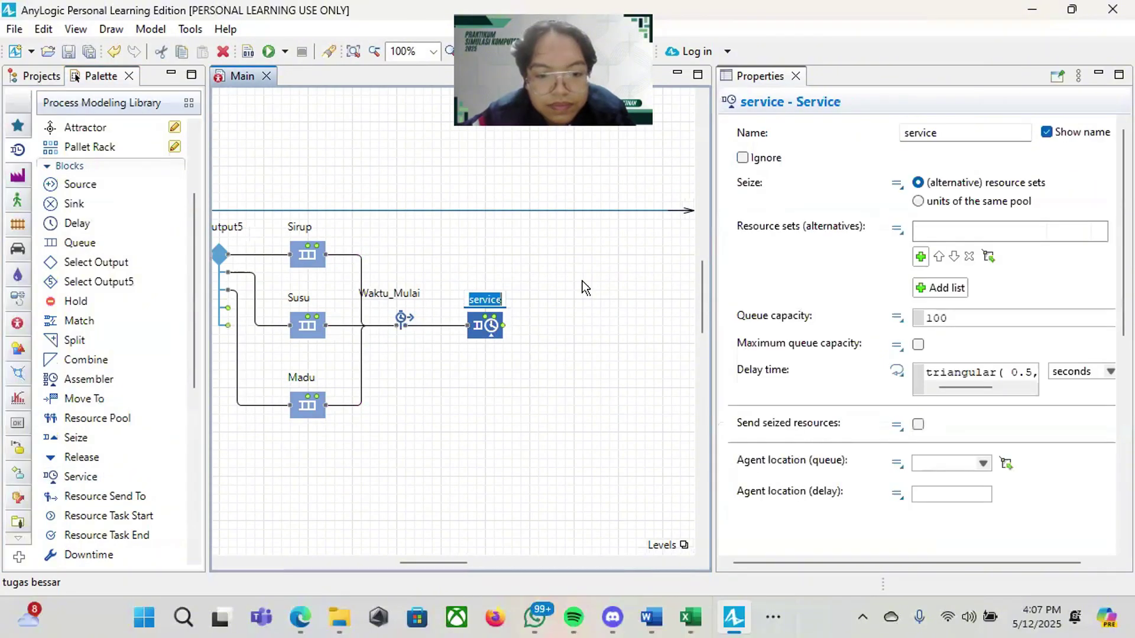
Step: Name the new Service block Pengambilan_Wadah and centre its label above the block
key("BackSpace")
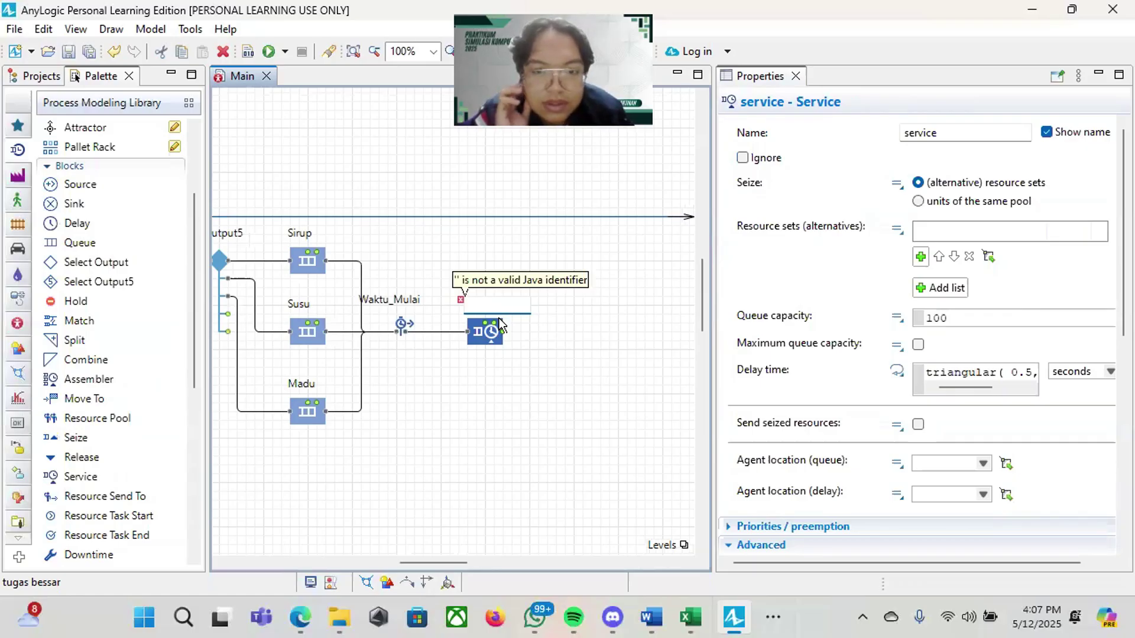
type("Pengam")
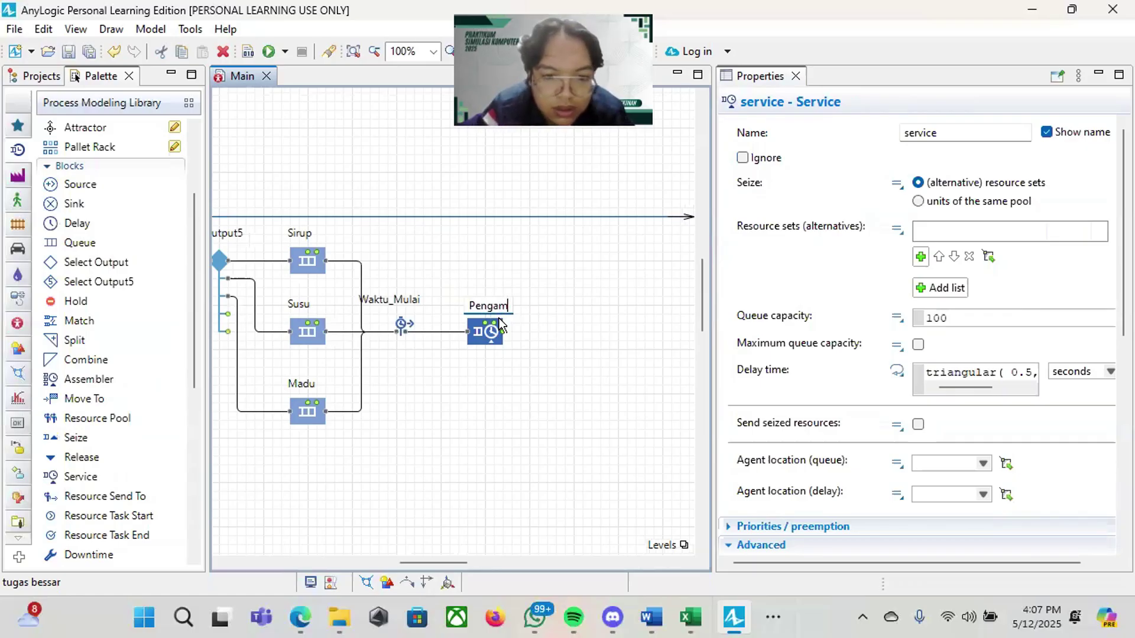
type("bilan_")
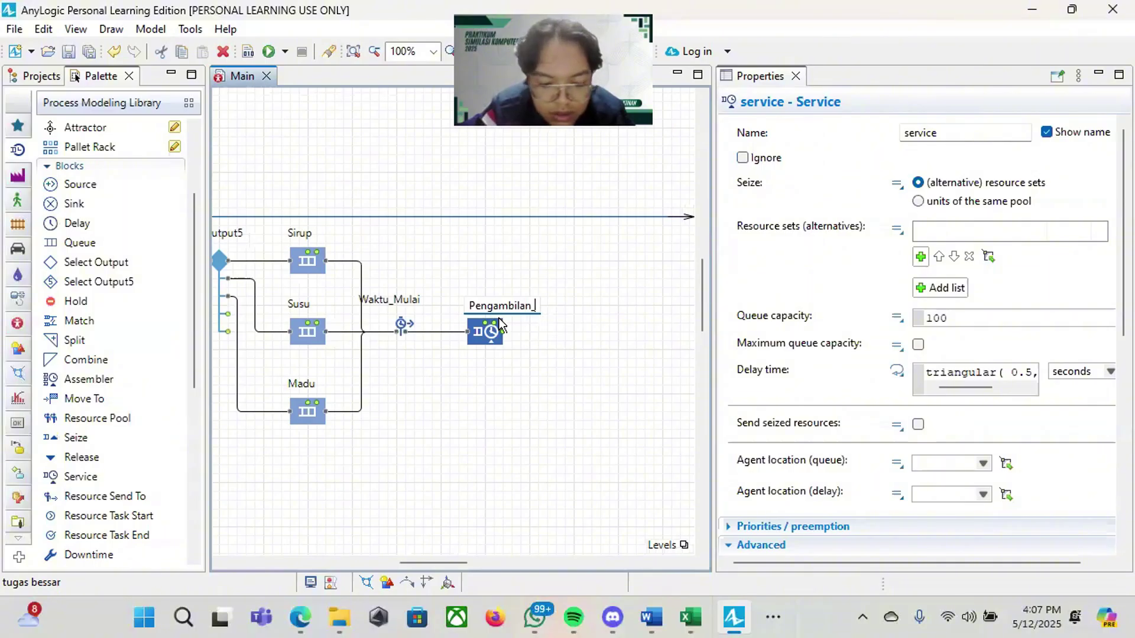
type("Wadah")
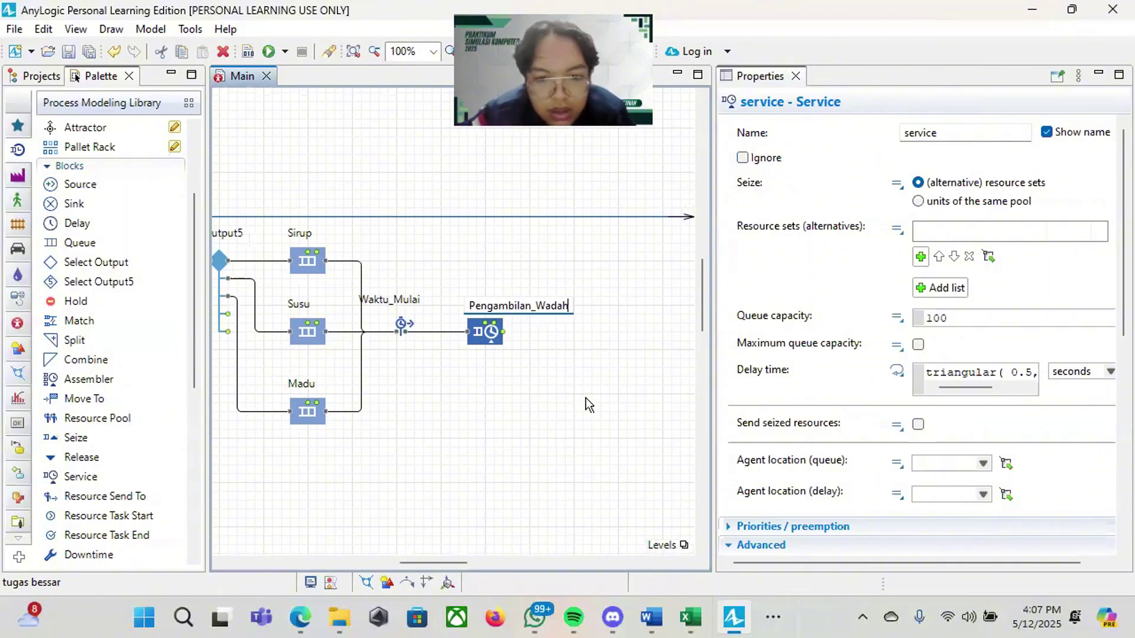
key("Return")
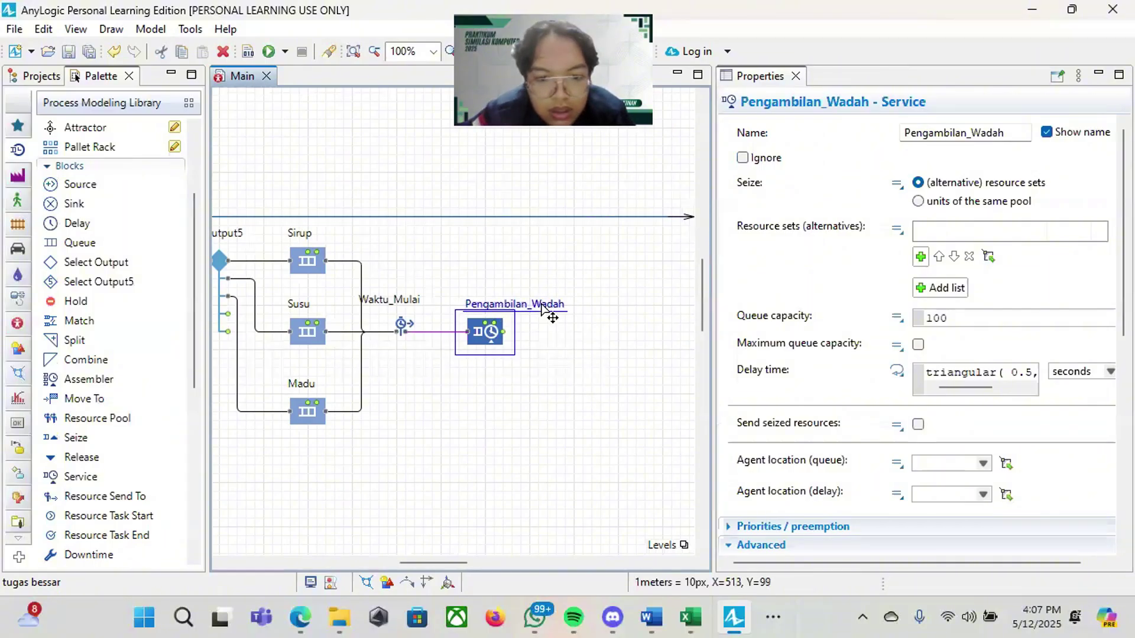
left_click_drag(542, 305, 509, 304)
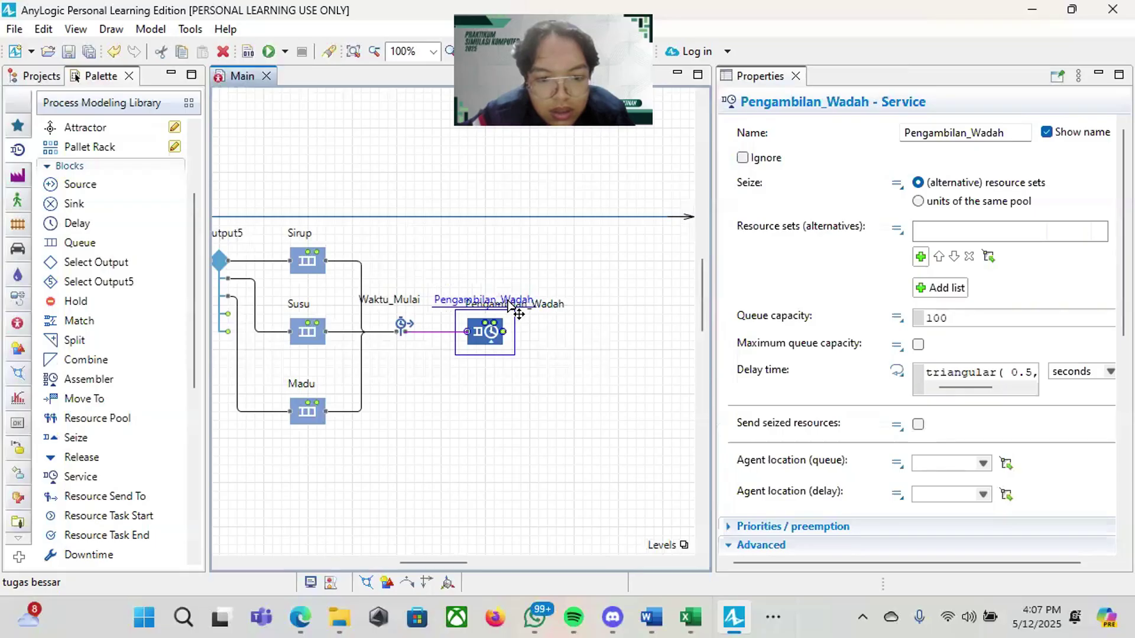
left_click(570, 256)
Step: Add a second Service block beyond Pengambilan_Wadah and connect Pengambilan_Wadah's output to its input
scroll(579, 355, "down", 3)
scroll(579, 354, "up", 3)
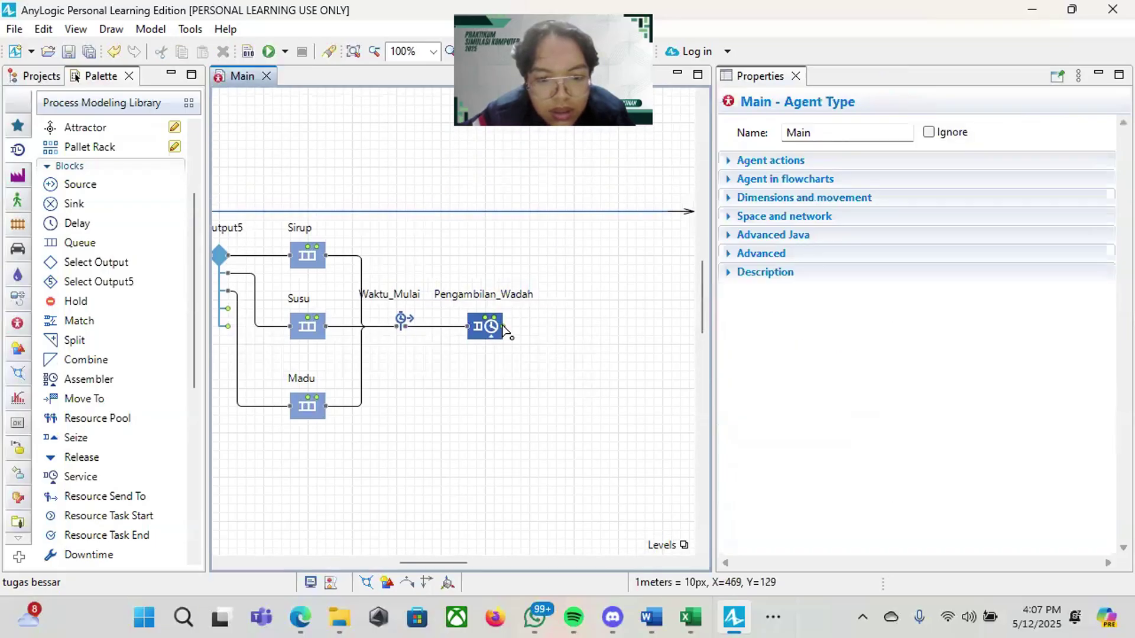
scroll(471, 430, "right", 3)
scroll(347, 471, "left", 2)
scroll(83, 402, "down", 4)
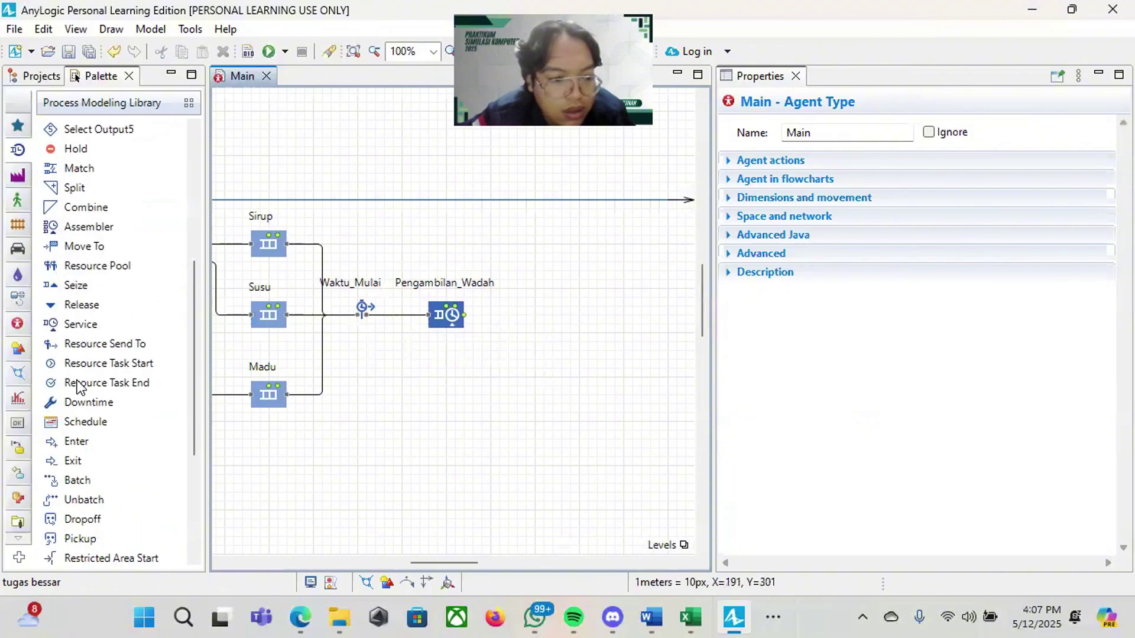
scroll(77, 384, "up", 1)
left_click_drag(75, 337, 567, 330)
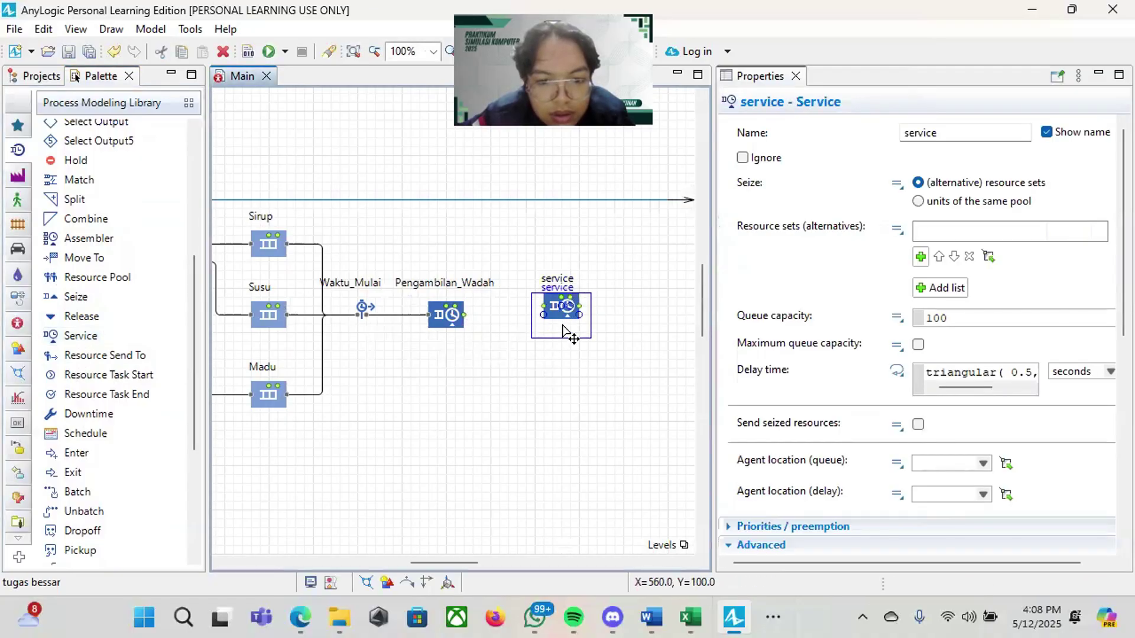
left_click(462, 318)
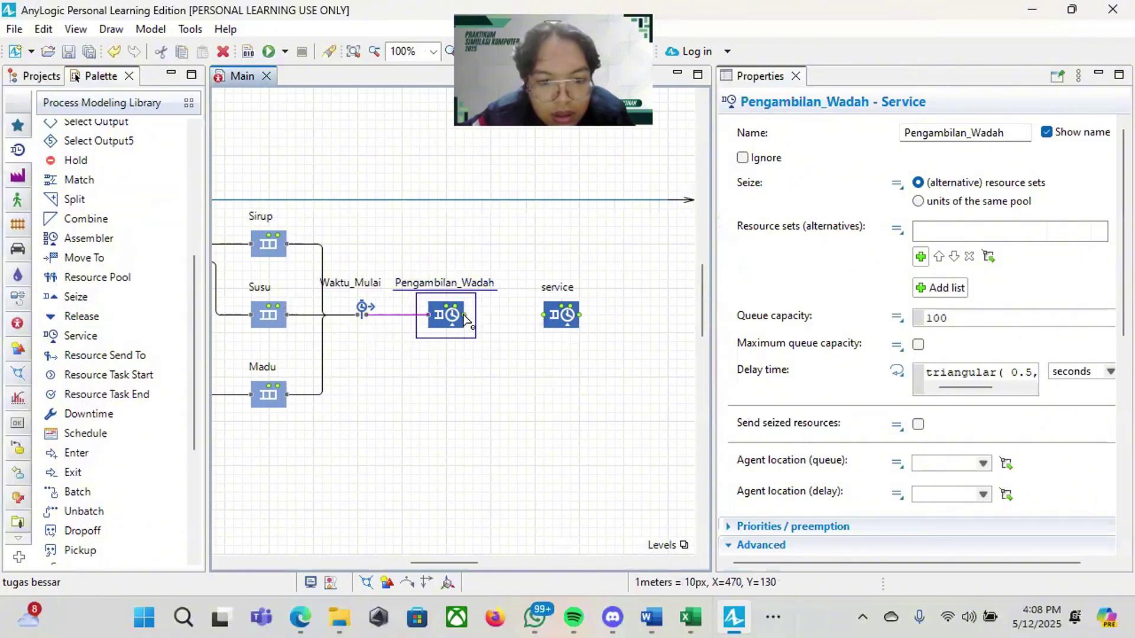
left_click_drag(465, 315, 543, 316)
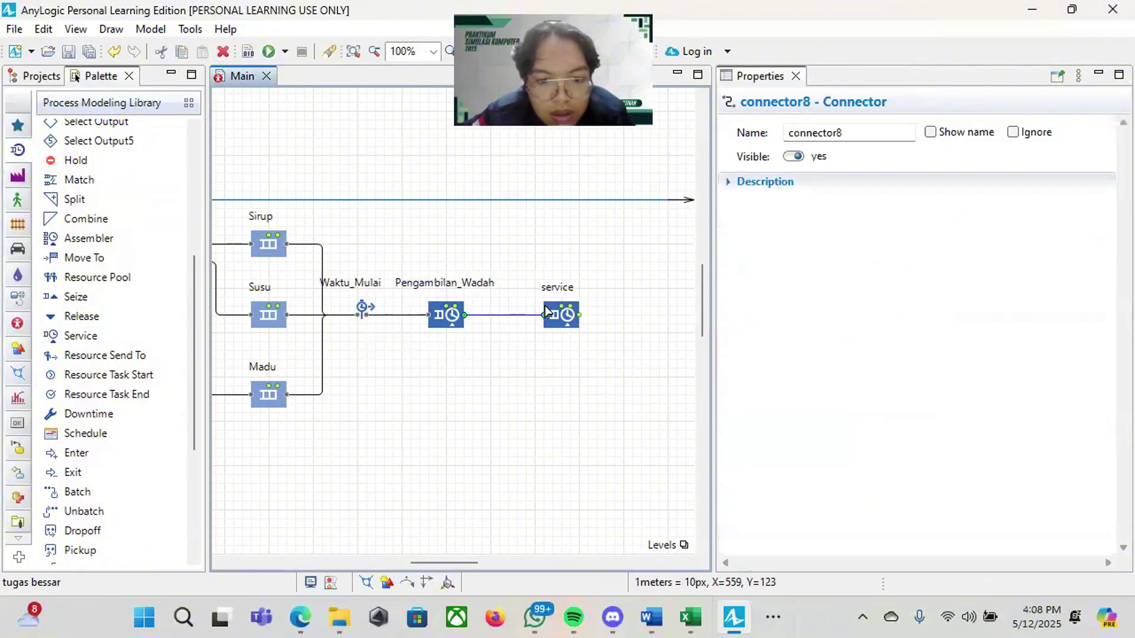
Step: Rename the second Service block to Pencampuran_Bahan_Baku and centre its label above the block
left_click(559, 287)
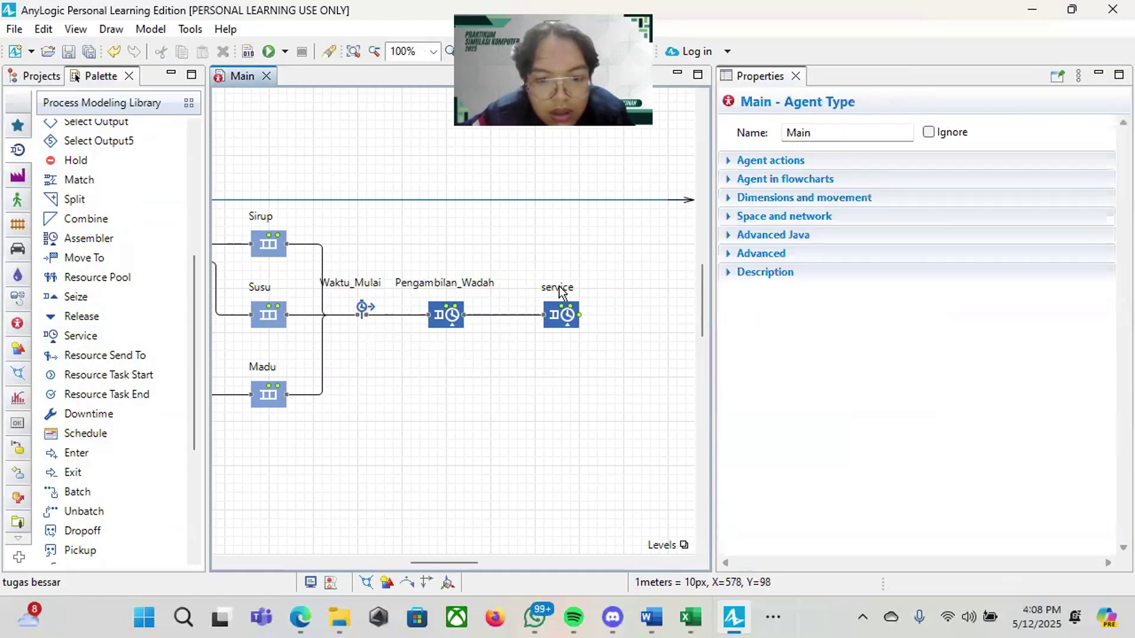
left_click(564, 316)
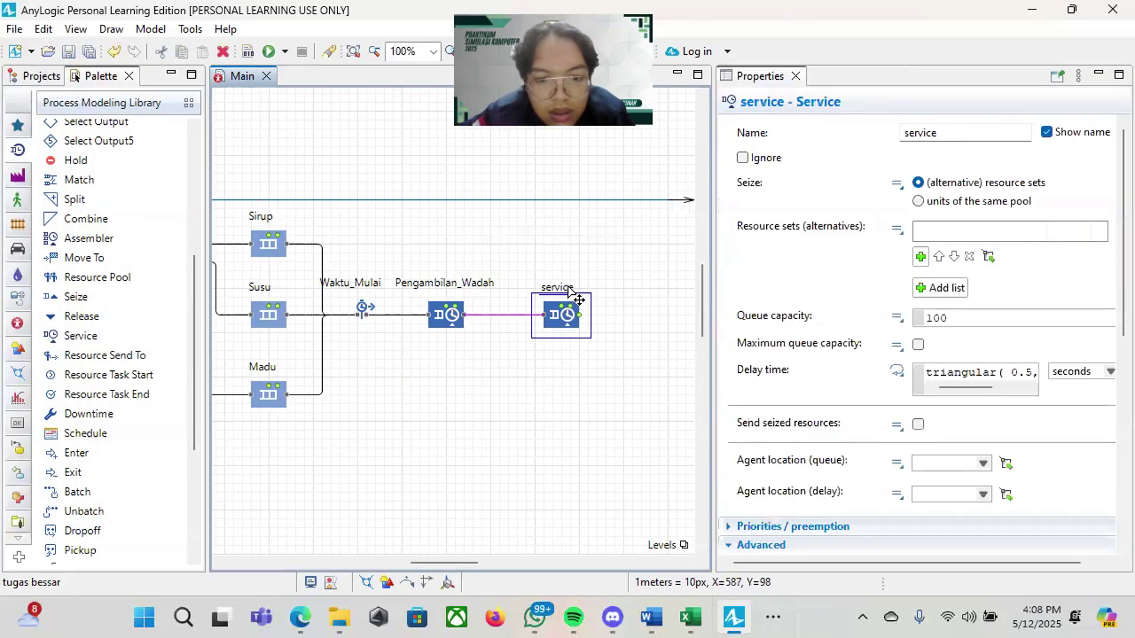
double_click(568, 289)
key("BackSpace")
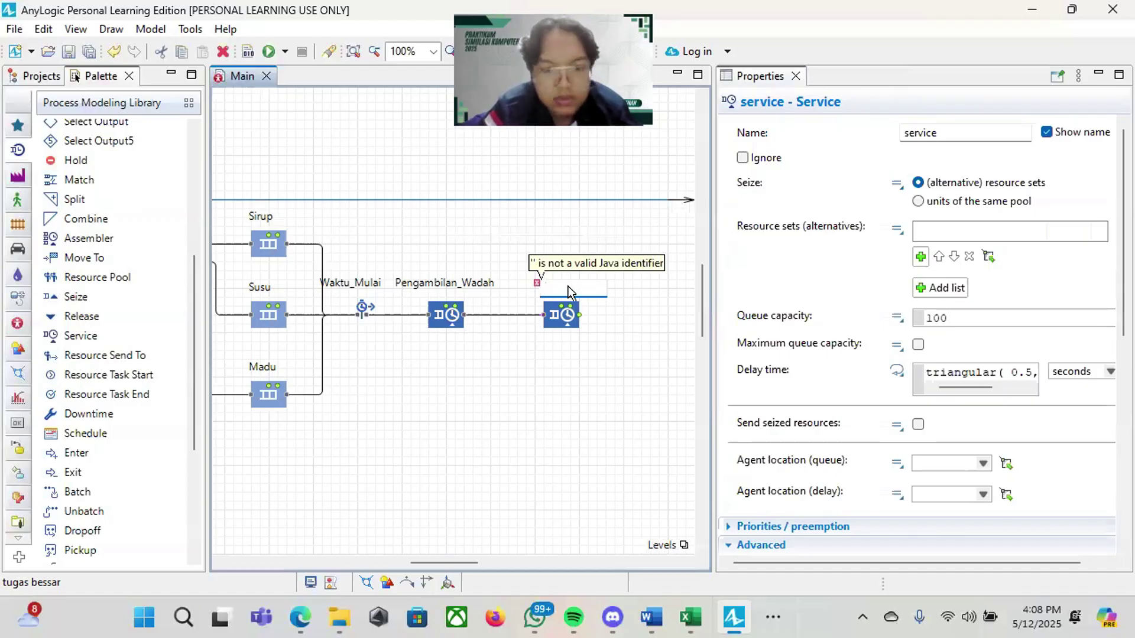
type("Pe")
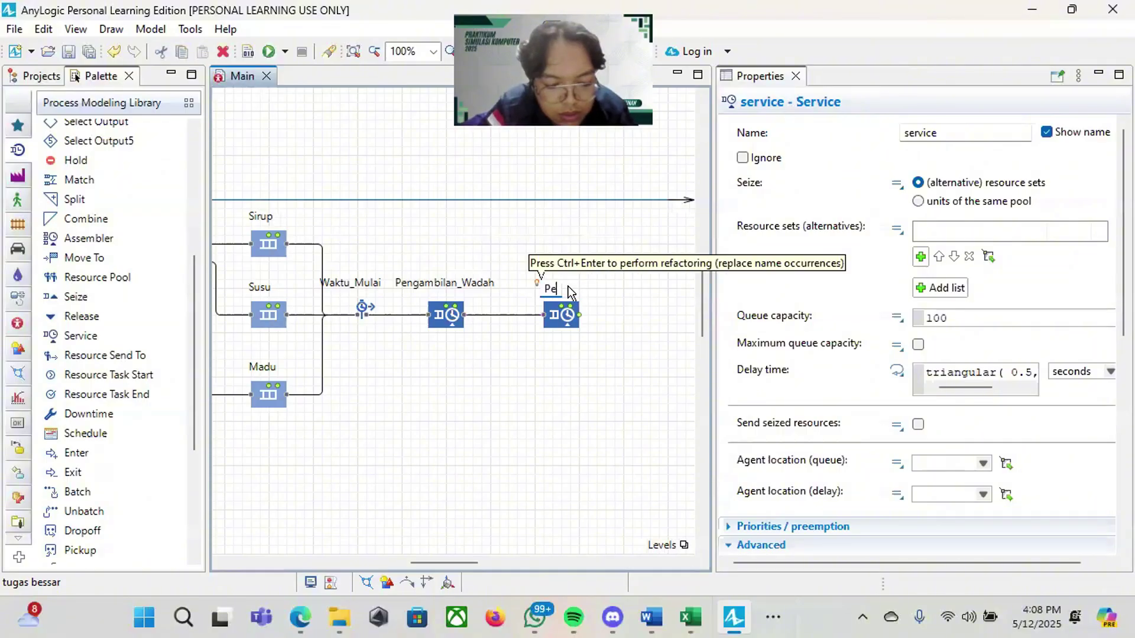
type("ngampuran")
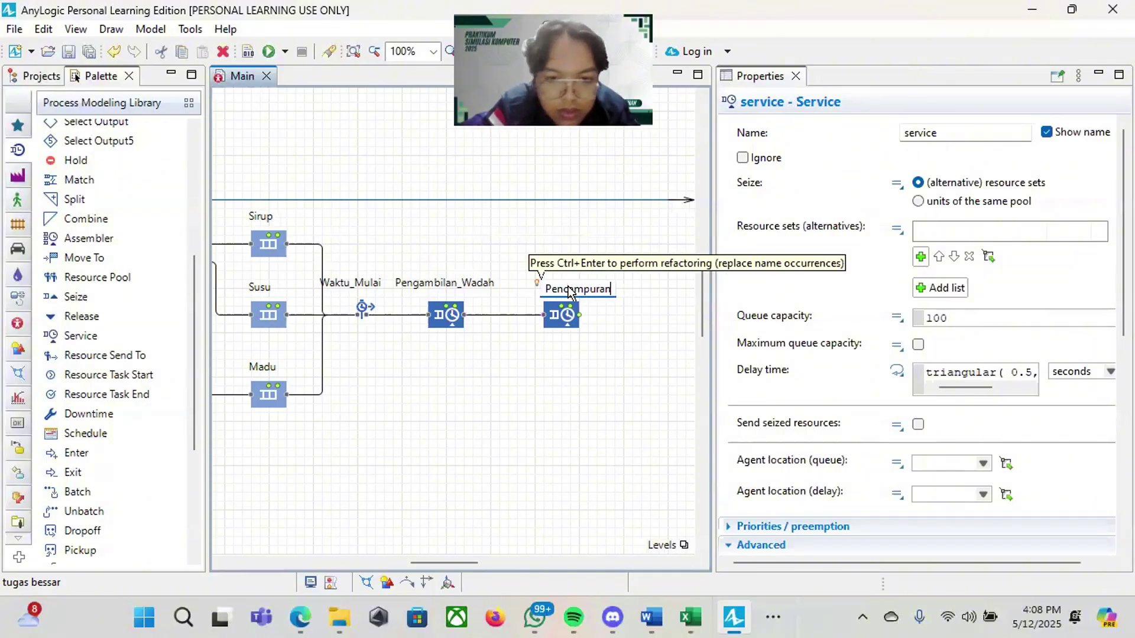
type("_")
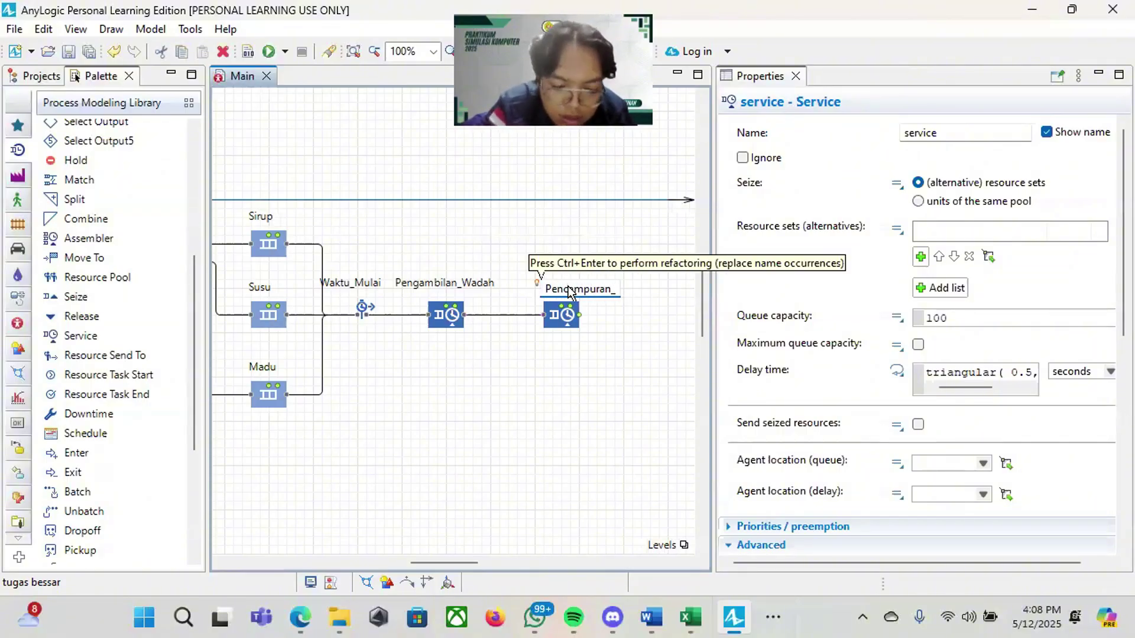
type("Bahan")
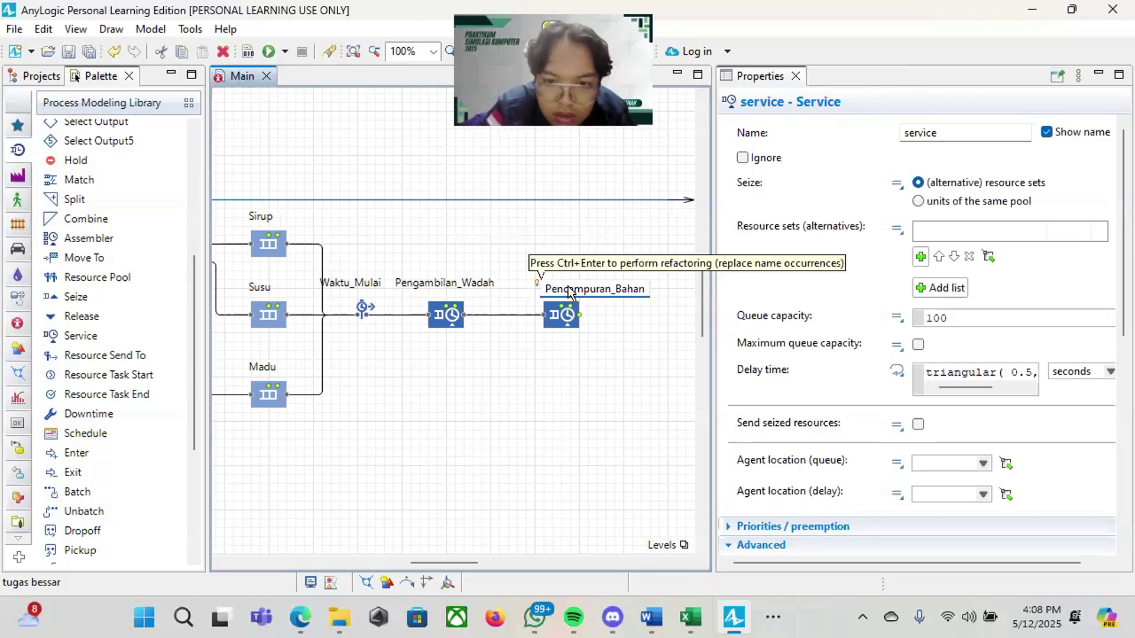
type("_N")
key("BackSpace")
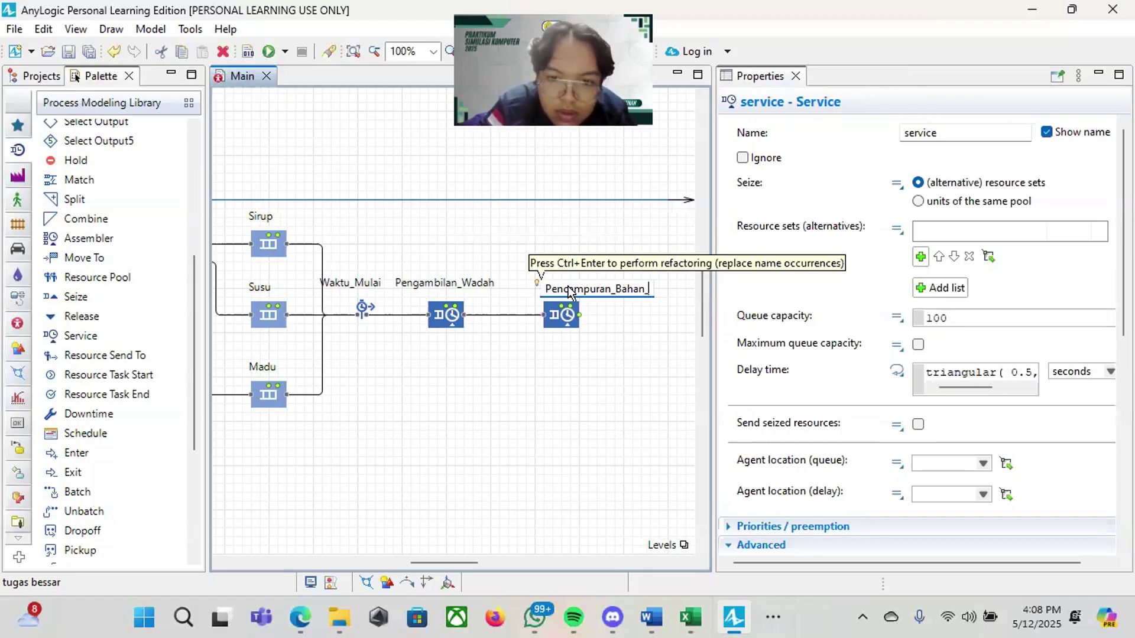
type("Baku")
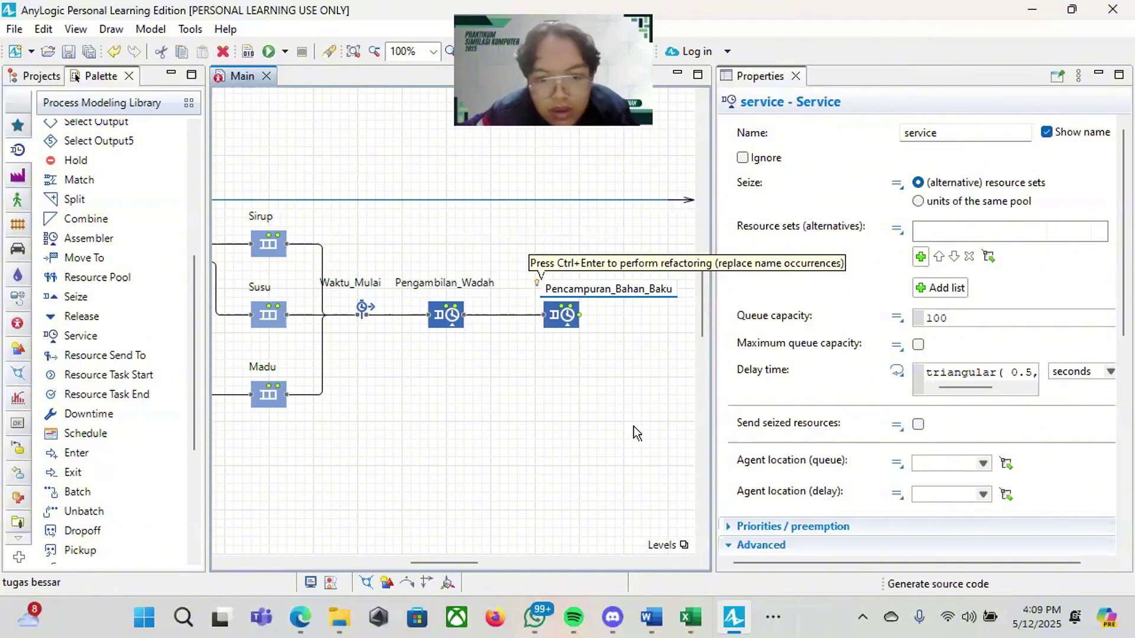
key("Return")
left_click_drag(638, 288, 601, 289)
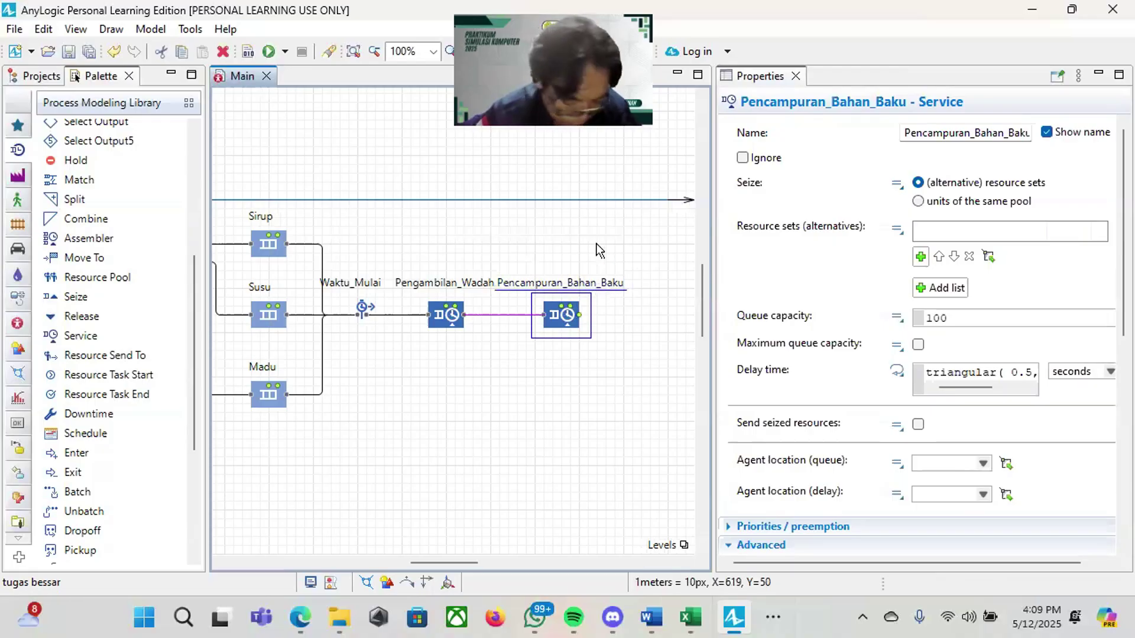
Step: Add a third Service block beyond Pencampuran_Bahan_Baku and connect Pencampuran_Bahan_Baku's output to its input
scroll(473, 451, "right", 5)
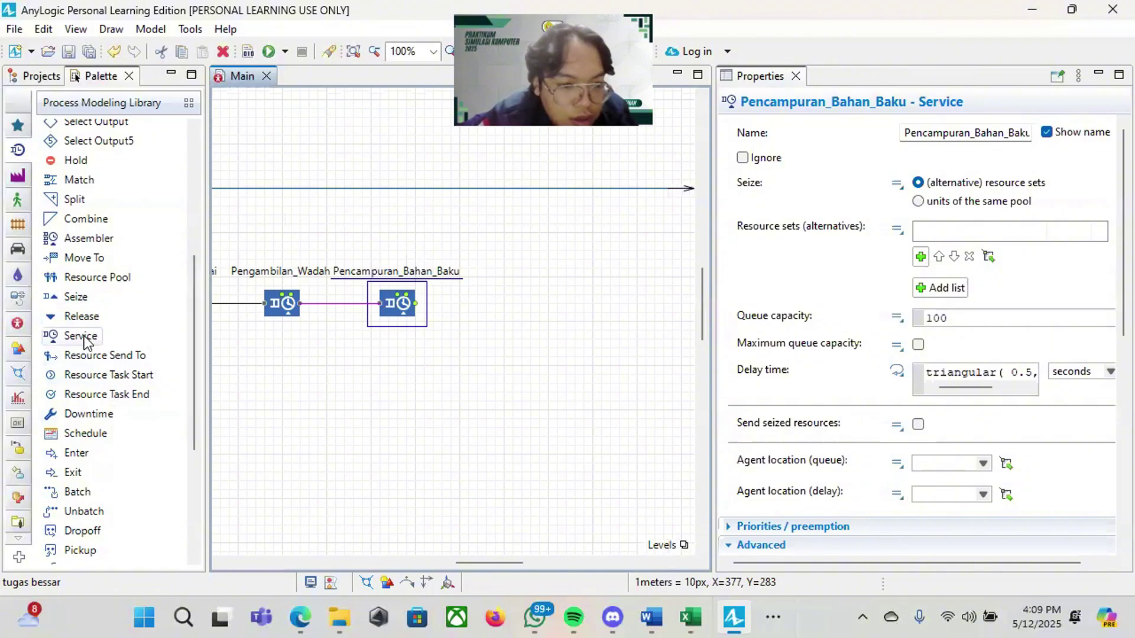
left_click_drag(79, 334, 512, 305)
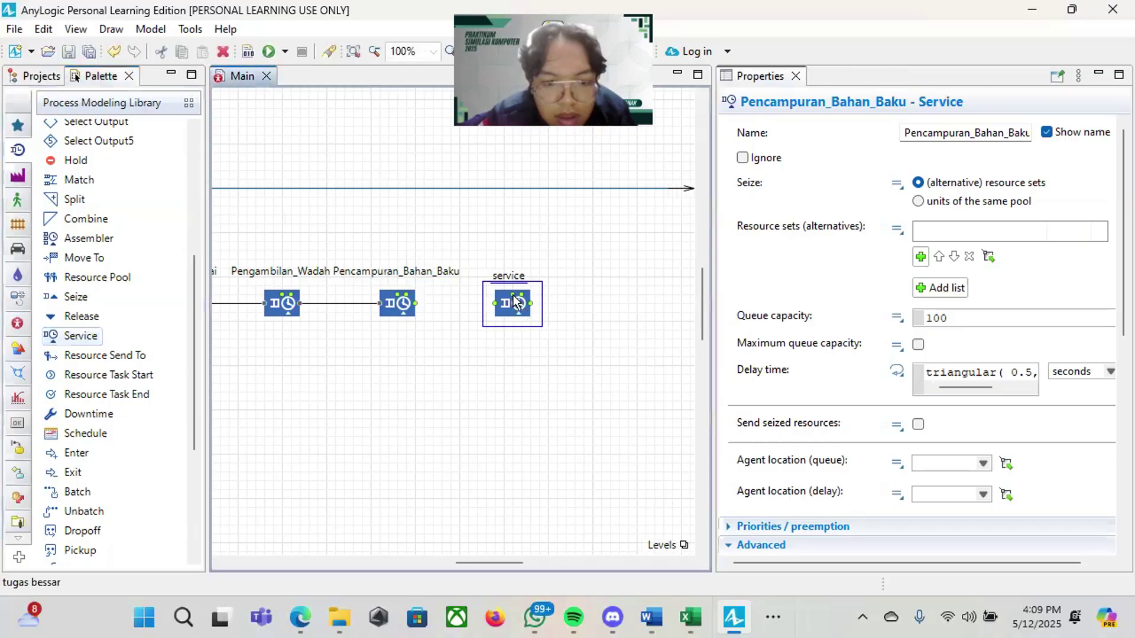
key("Return")
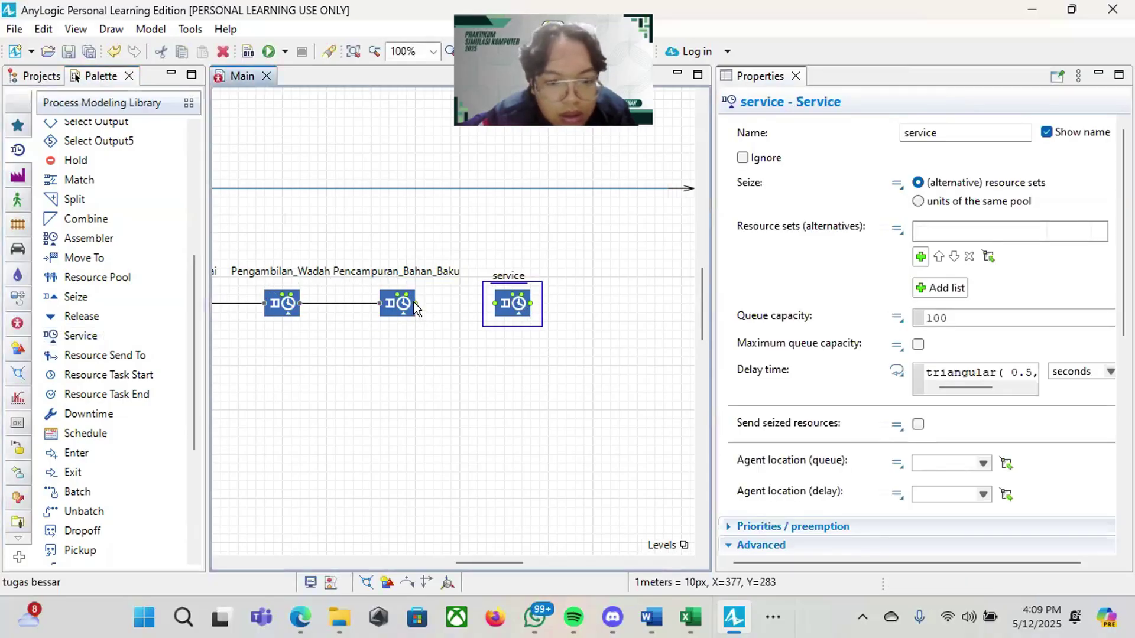
double_click(416, 304)
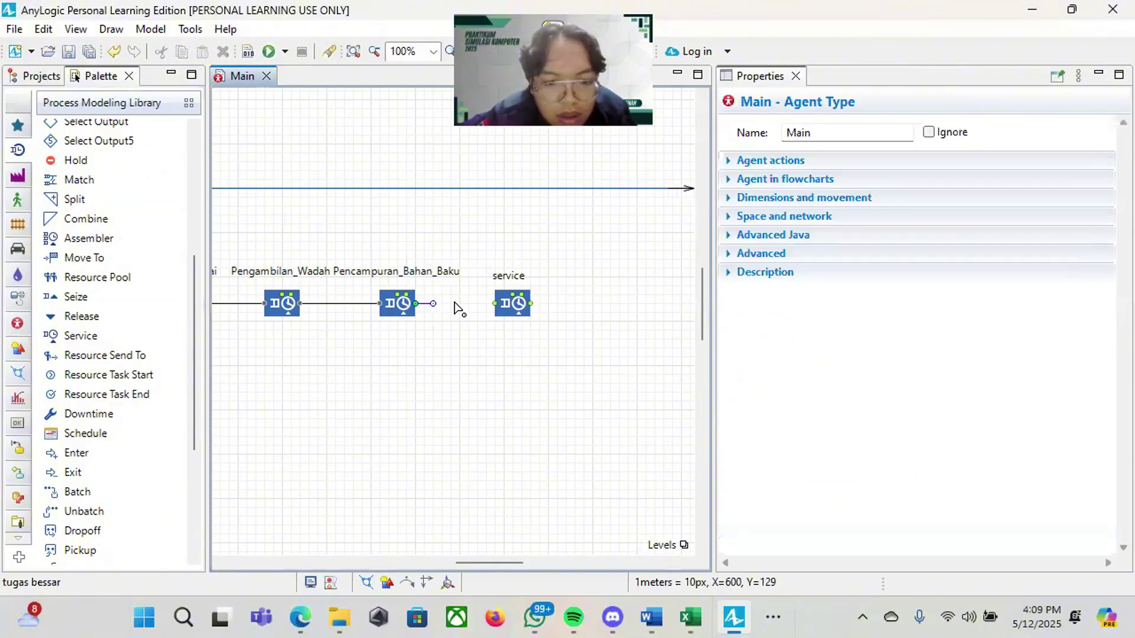
left_click(495, 304)
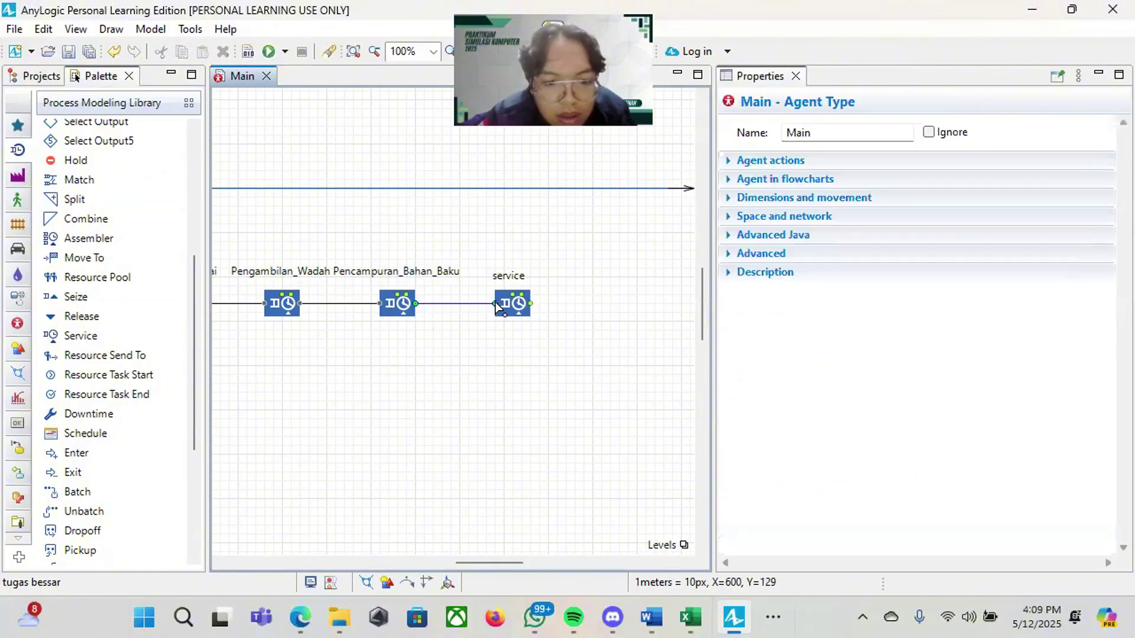
Step: Rename the third Service block to Pemberian_air_santan and centre its label above the block
left_click(516, 279)
left_click(517, 279)
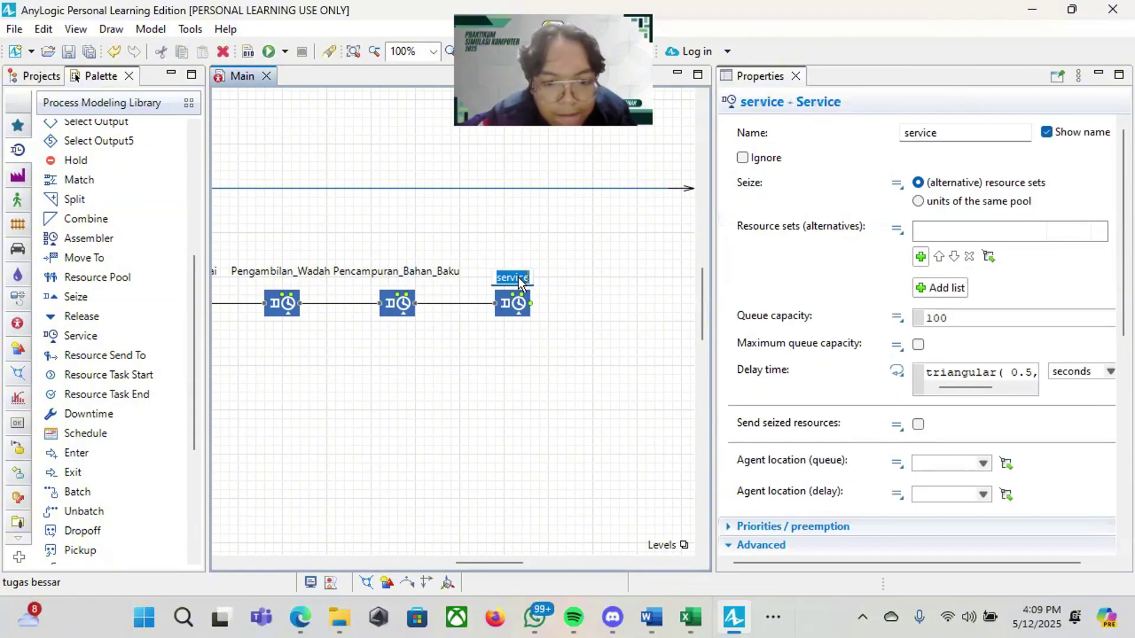
key("BackSpace")
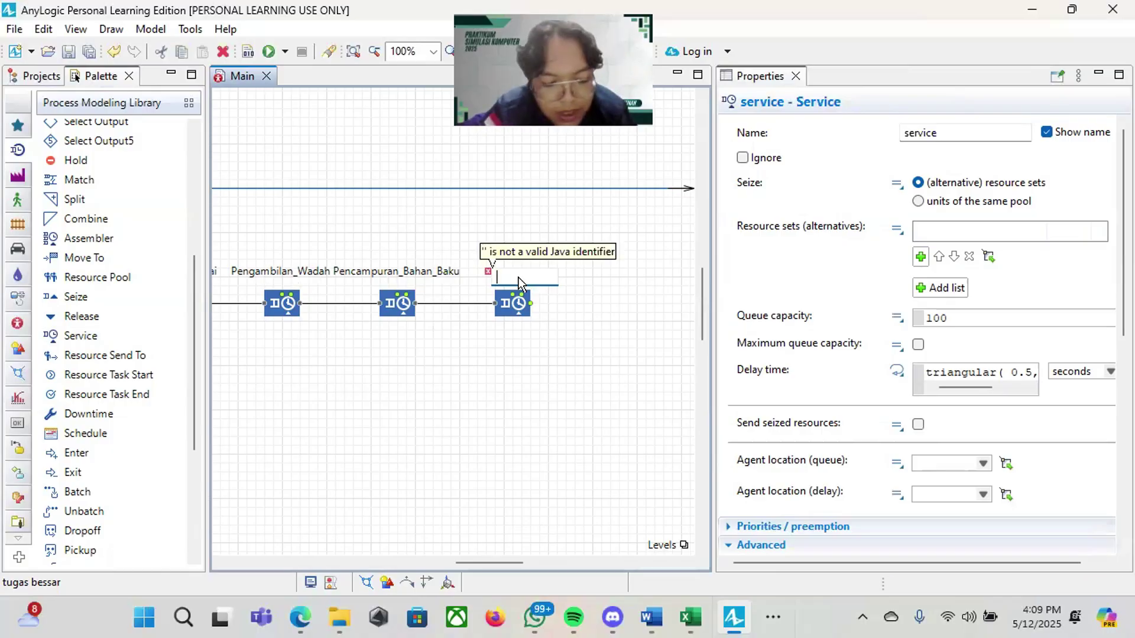
type("pemberian")
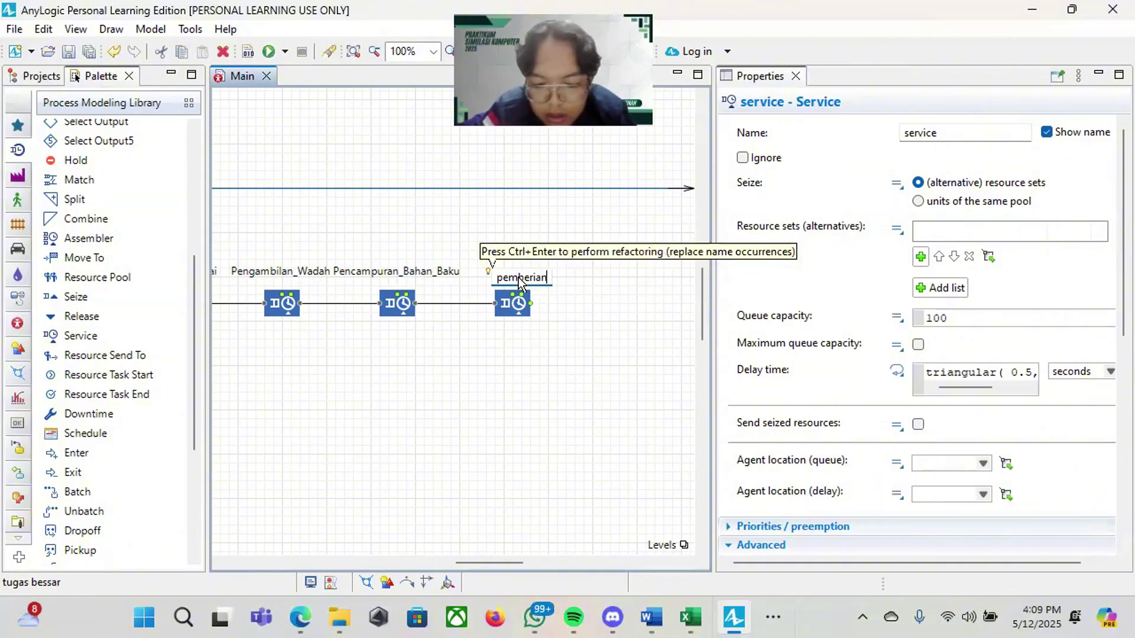
key("BackSpace")
key("BackSpace")
key("BackSpace")
key("BackSpace")
key("BackSpace")
key("BackSpace")
key("BackSpace")
key("BackSpace")
key("BackSpace")
type("Pe")
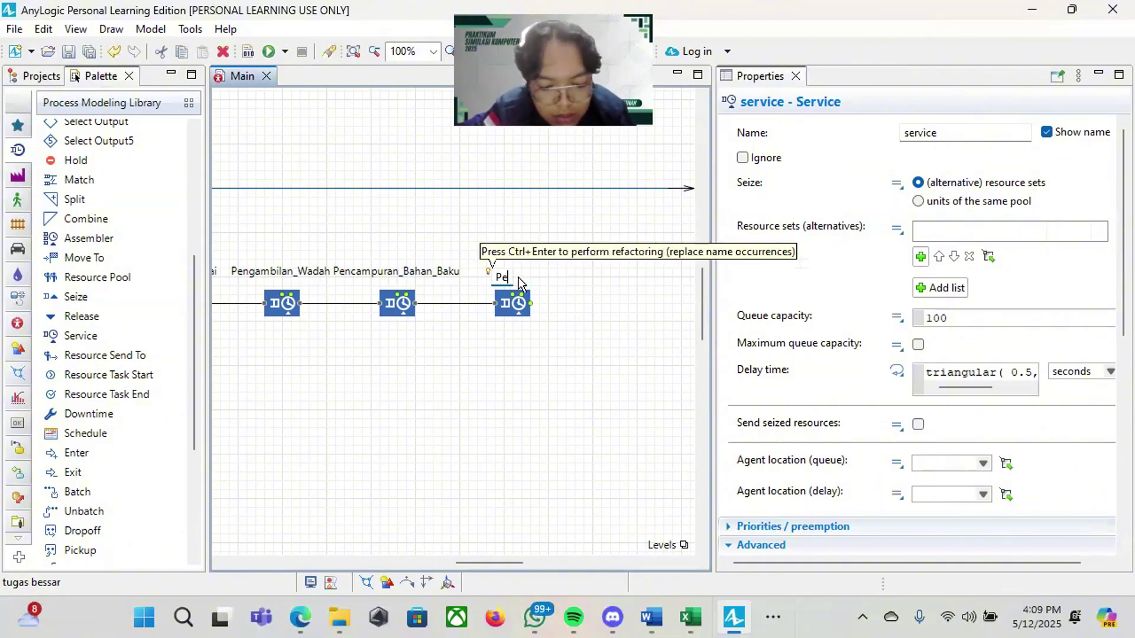
type("mberian_air")
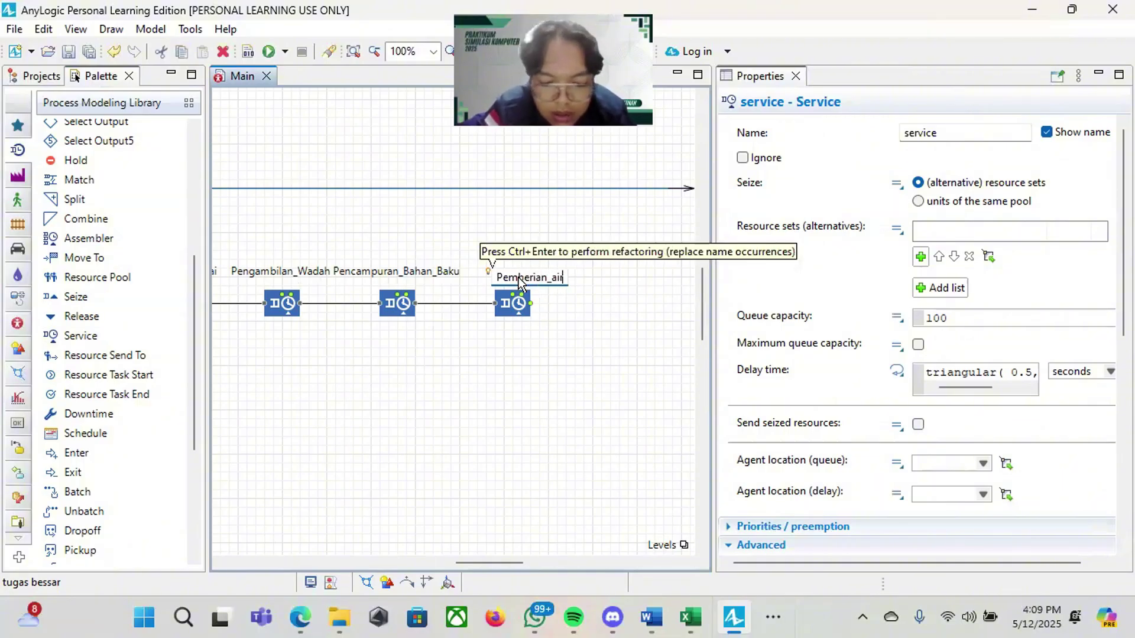
type("_santan")
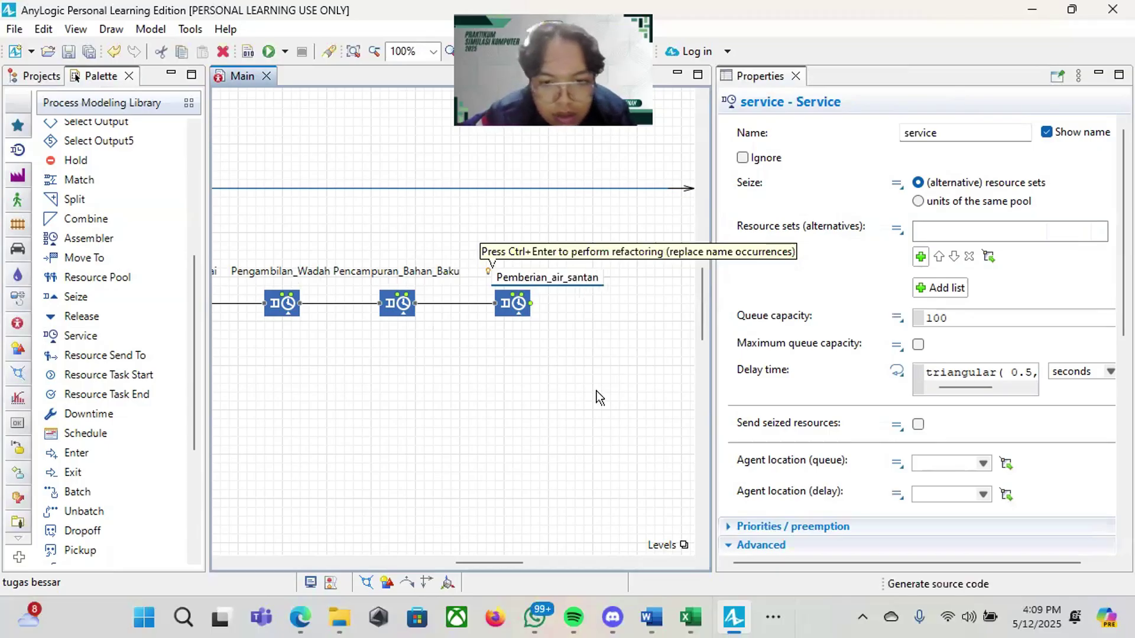
key("Return")
left_click_drag(572, 276, 542, 277)
left_click(578, 228)
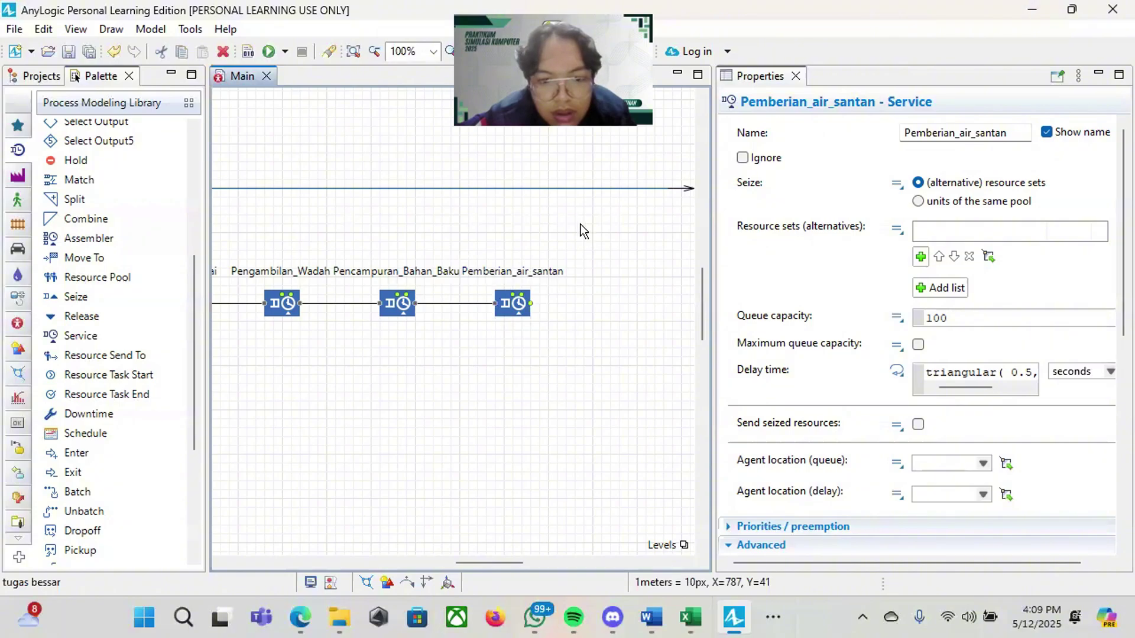
Step: Add a fourth Service block beyond Pemberian_air_santan, with its input connected to Pemberian_air_santan's output
scroll(574, 256, "left", 2)
scroll(545, 410, "up", 1)
scroll(544, 410, "right", 4)
scroll(545, 410, "down", 1)
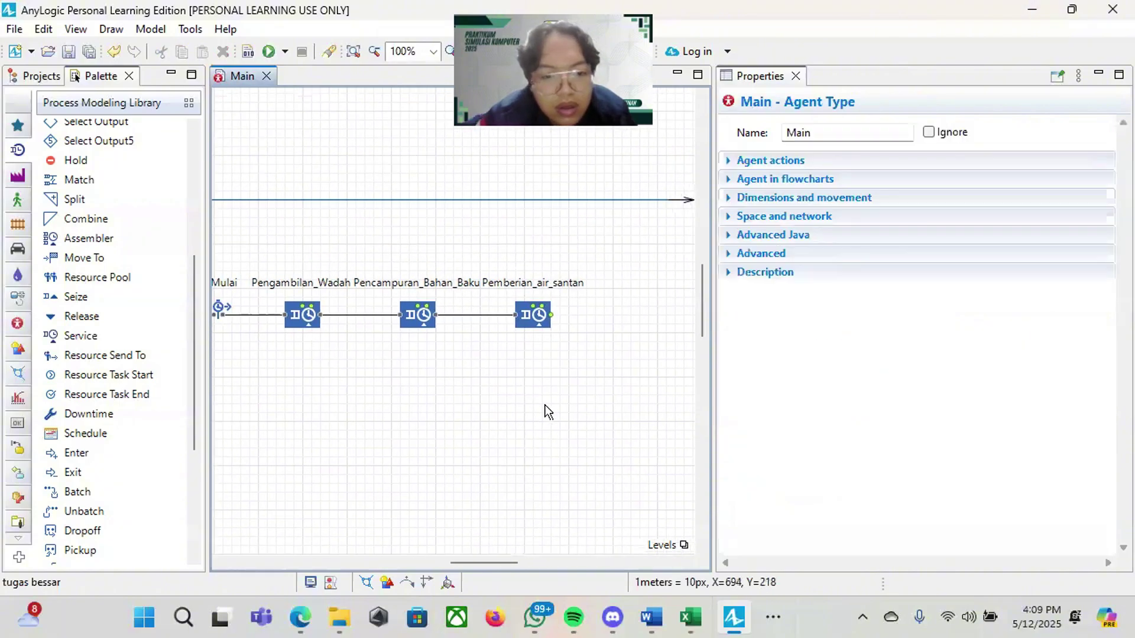
left_click_drag(79, 335, 583, 303)
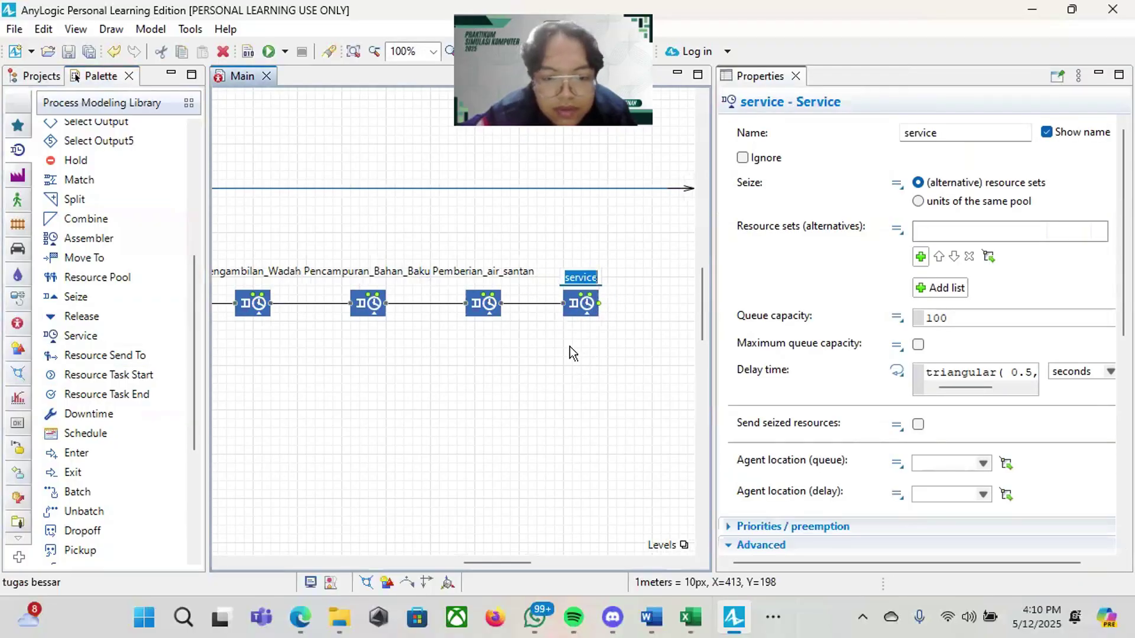
Step: Name the fourth Service block Pengemasan and centre its label above the block
key("BackSpace")
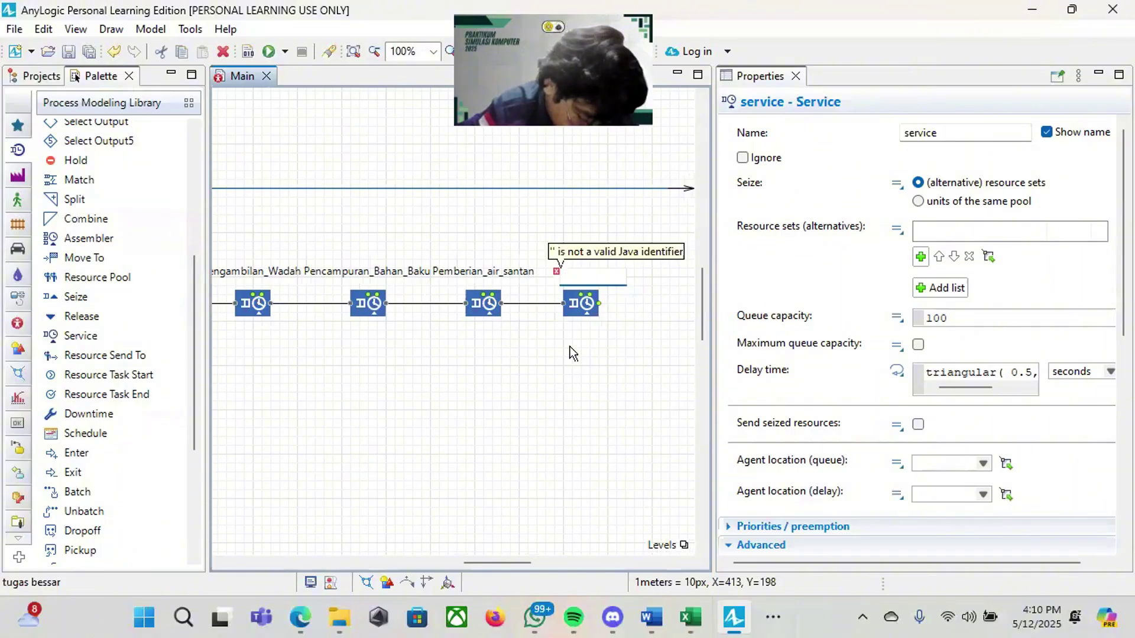
type("Pengemasan")
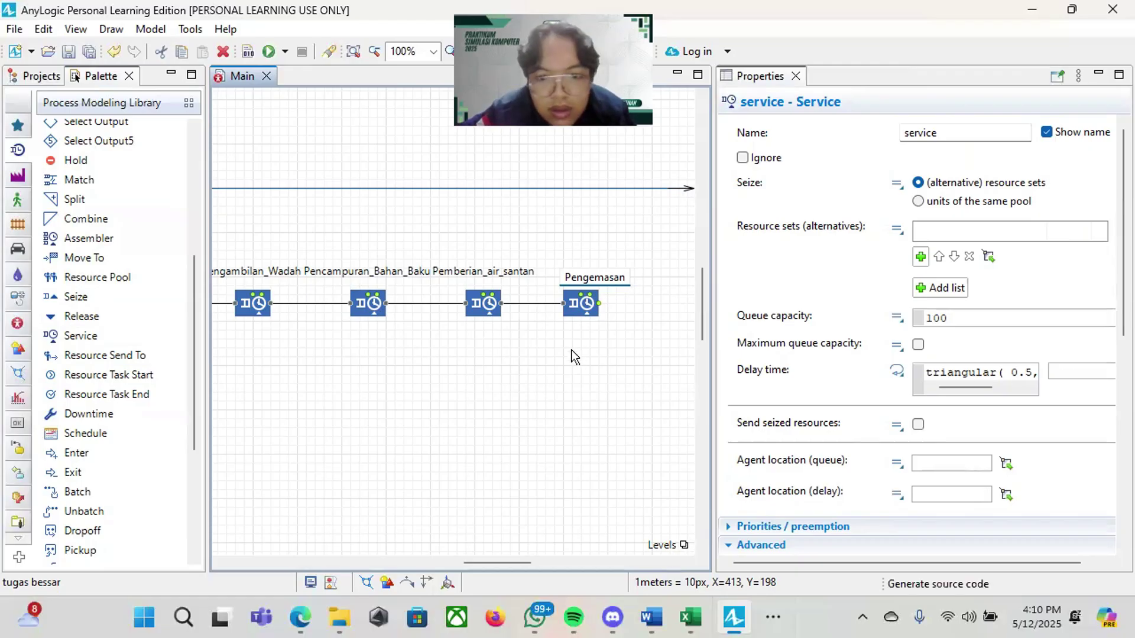
left_click(623, 286)
left_click_drag(620, 287, 589, 276)
left_click(582, 226)
Step: Add a Time Measure End block beyond Pengemasan, in line with the Service chain
left_click(283, 337)
scroll(97, 368, "down", 3)
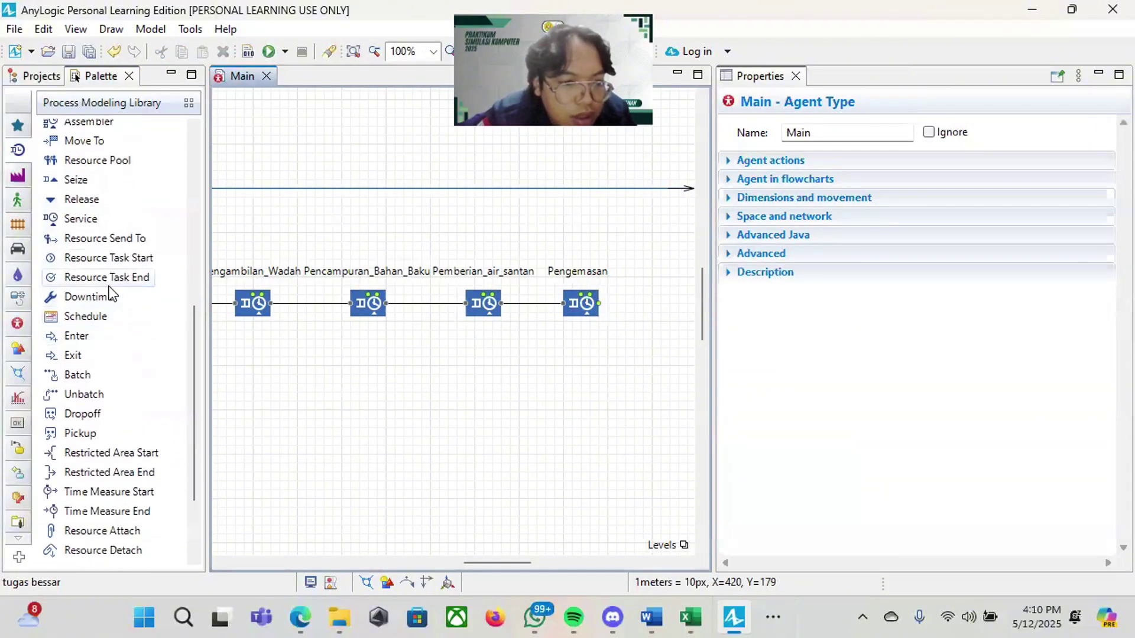
scroll(109, 286, "down", 3)
left_click_drag(120, 400, 661, 300)
Step: Enlarge the Main agent's frame to a width of 1160 and a height of 720
scroll(603, 332, "right", 3)
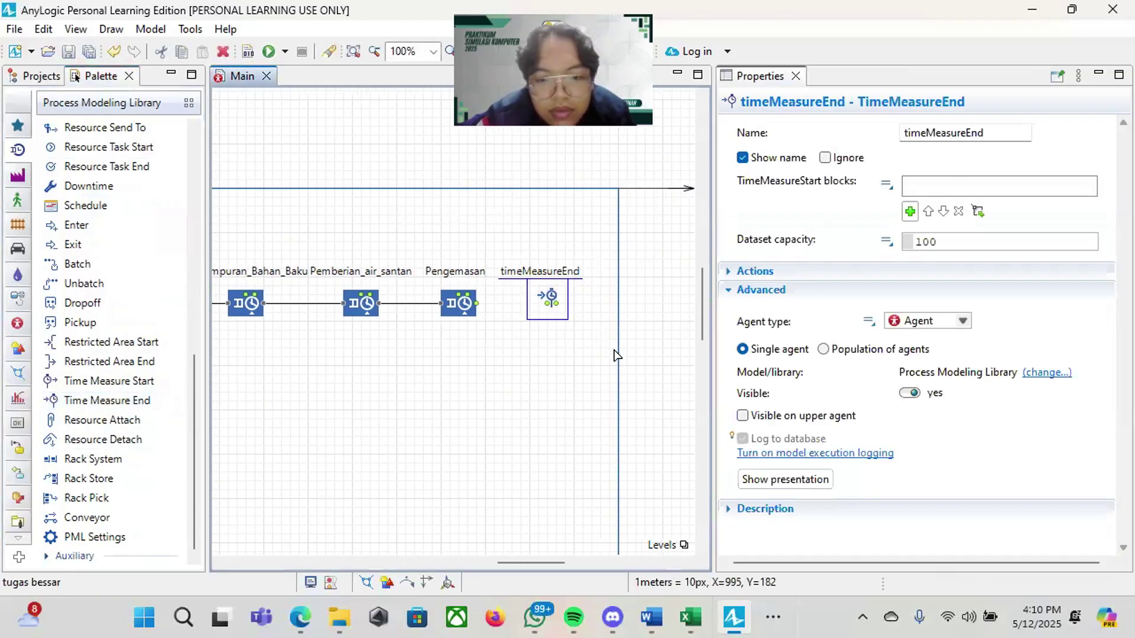
scroll(615, 354, "down", 1)
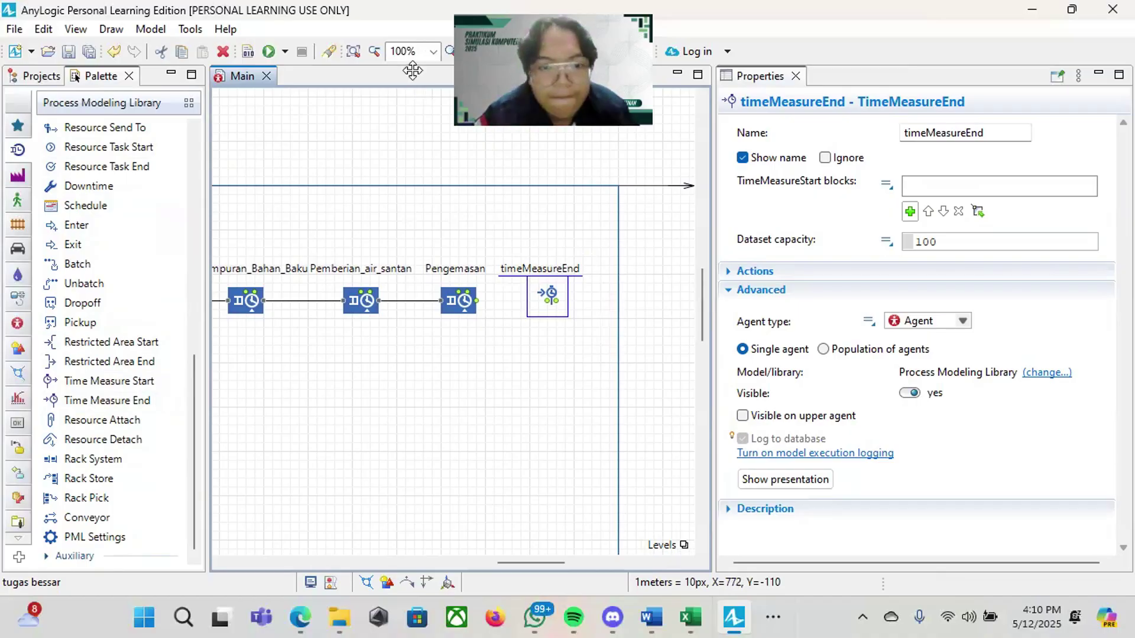
left_click(433, 51)
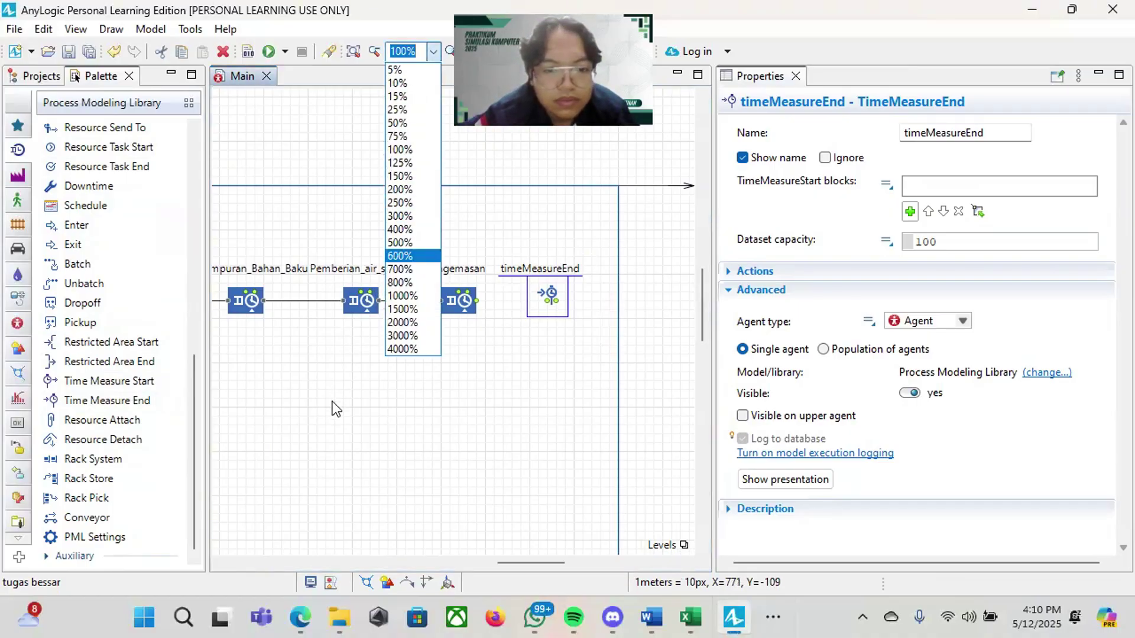
left_click(408, 110)
left_click(495, 420)
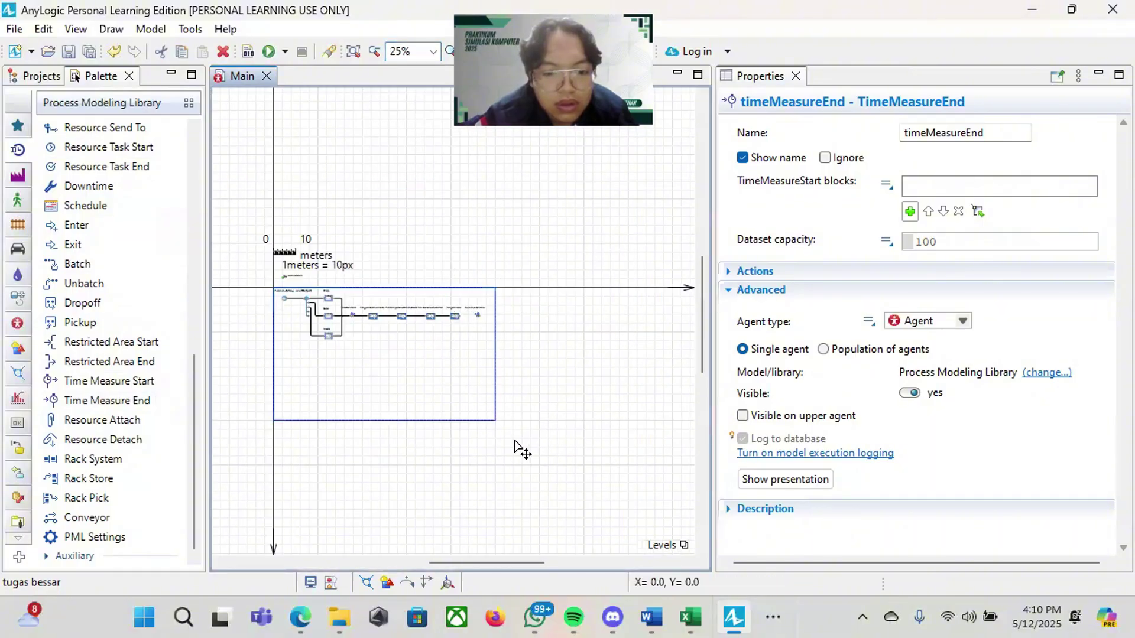
left_click_drag(495, 421, 532, 448)
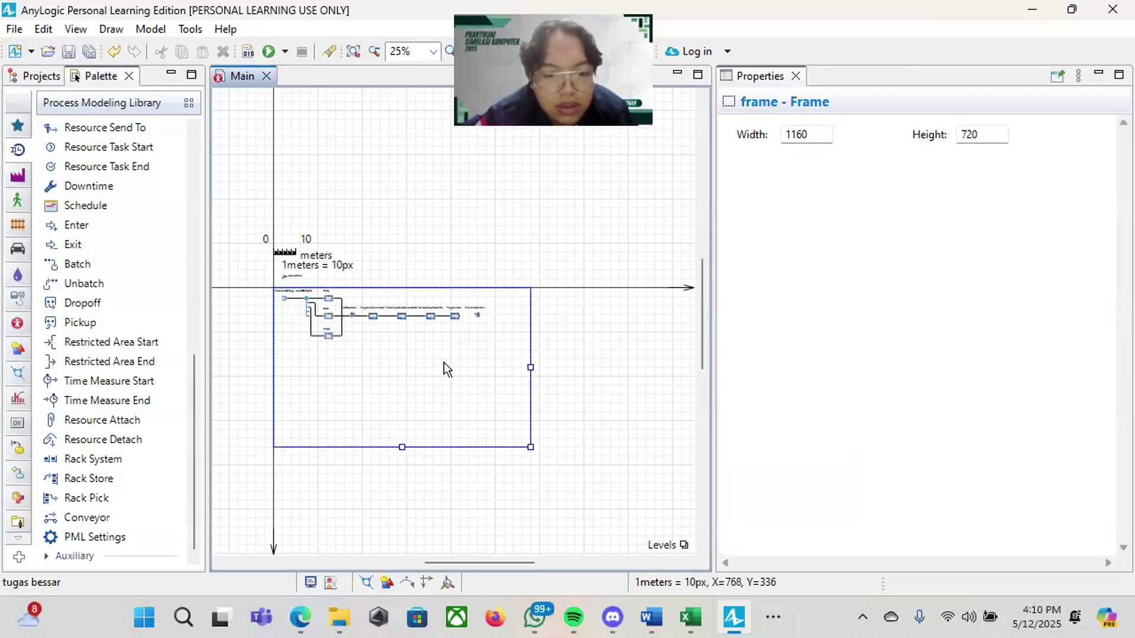
left_click(447, 370)
Step: Connect Pengemasan's output to the input of the Time Measure End block
scroll(447, 369, "up", 5)
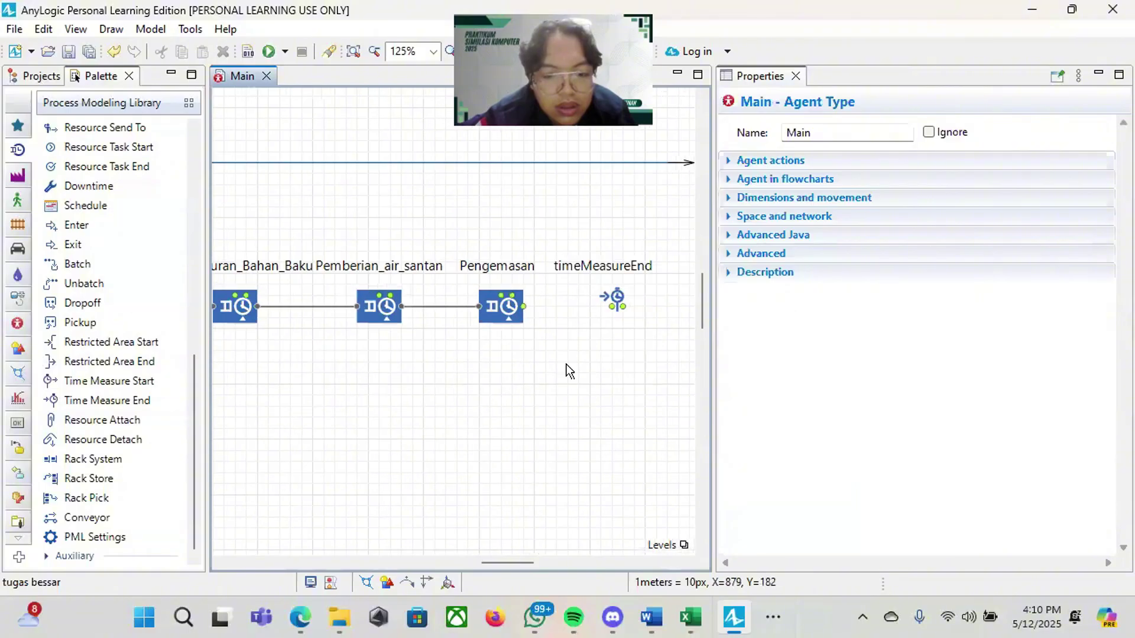
scroll(504, 441, "right", 4)
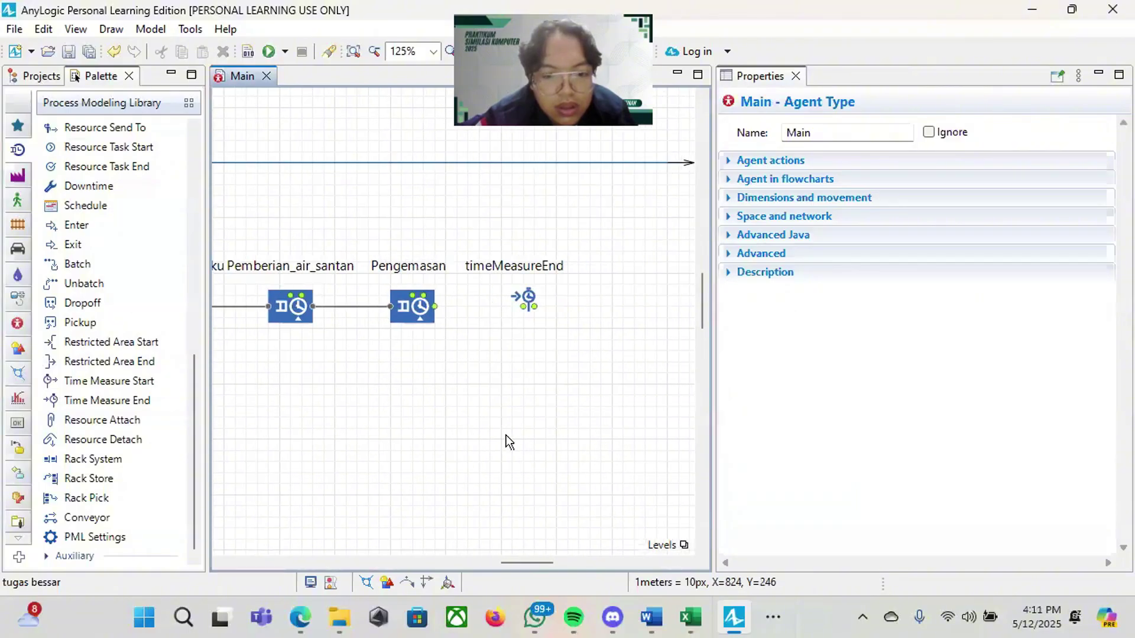
left_click(418, 309)
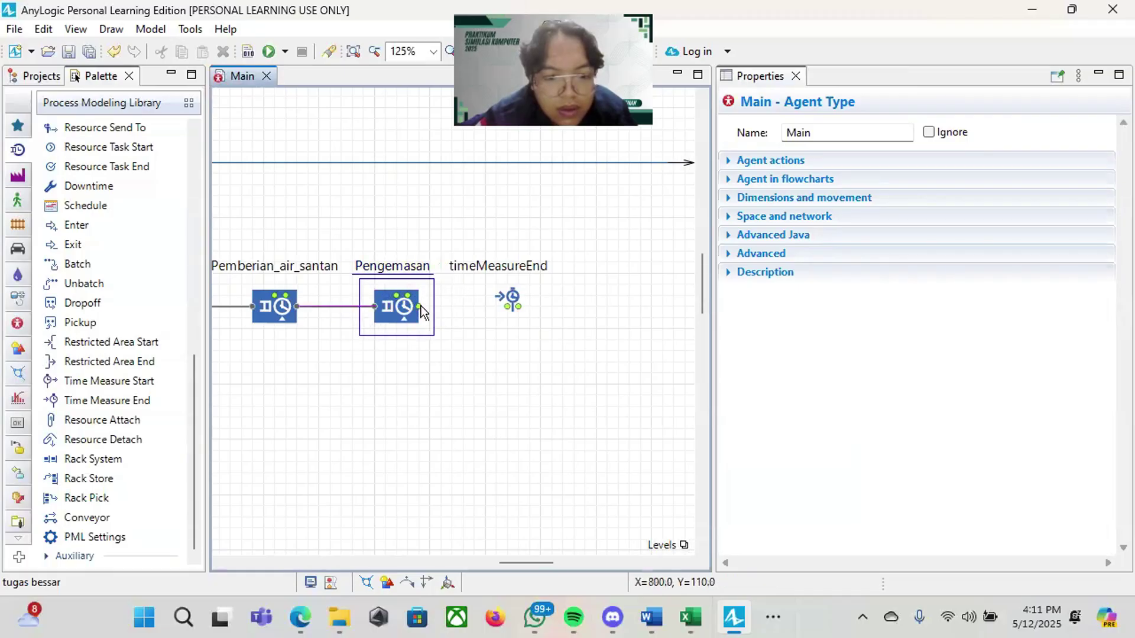
left_click_drag(419, 307, 506, 313)
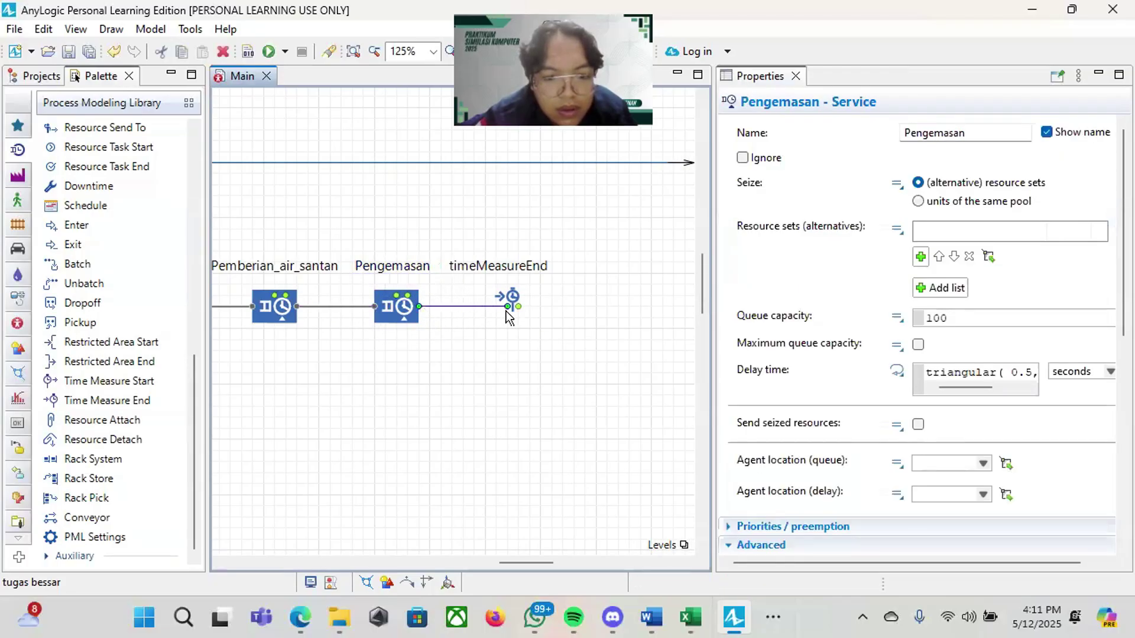
Step: Rename the Time Measure End block to Waktu_Total and centre its label above the block
left_click(528, 270)
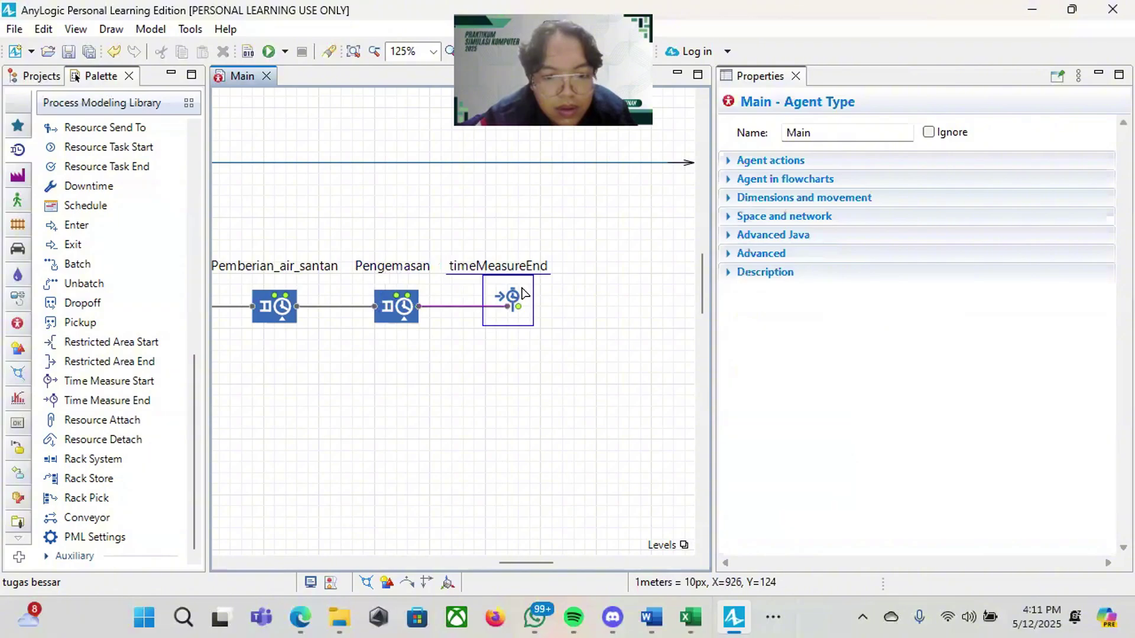
double_click(538, 271)
key("BackSpace")
type("Wak")
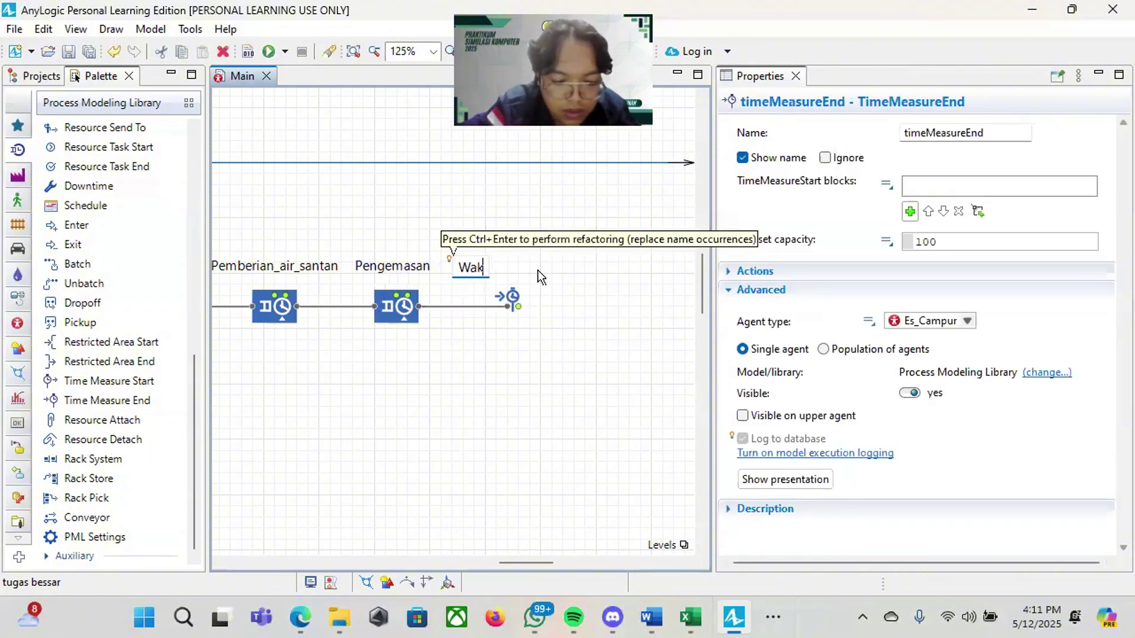
type("tu_TOt")
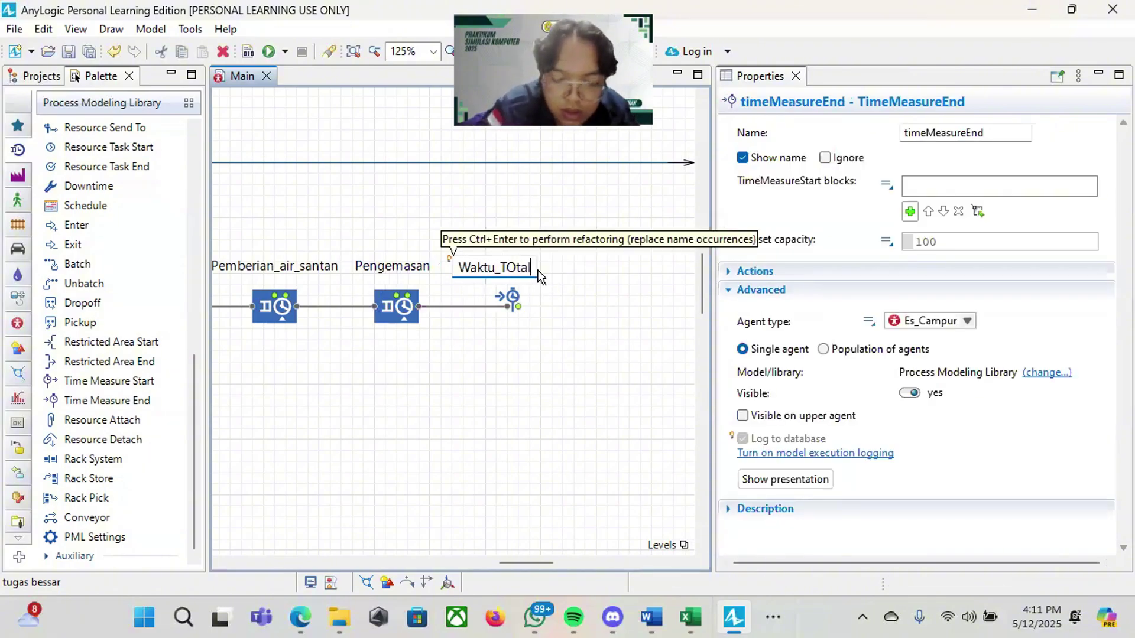
type("otal")
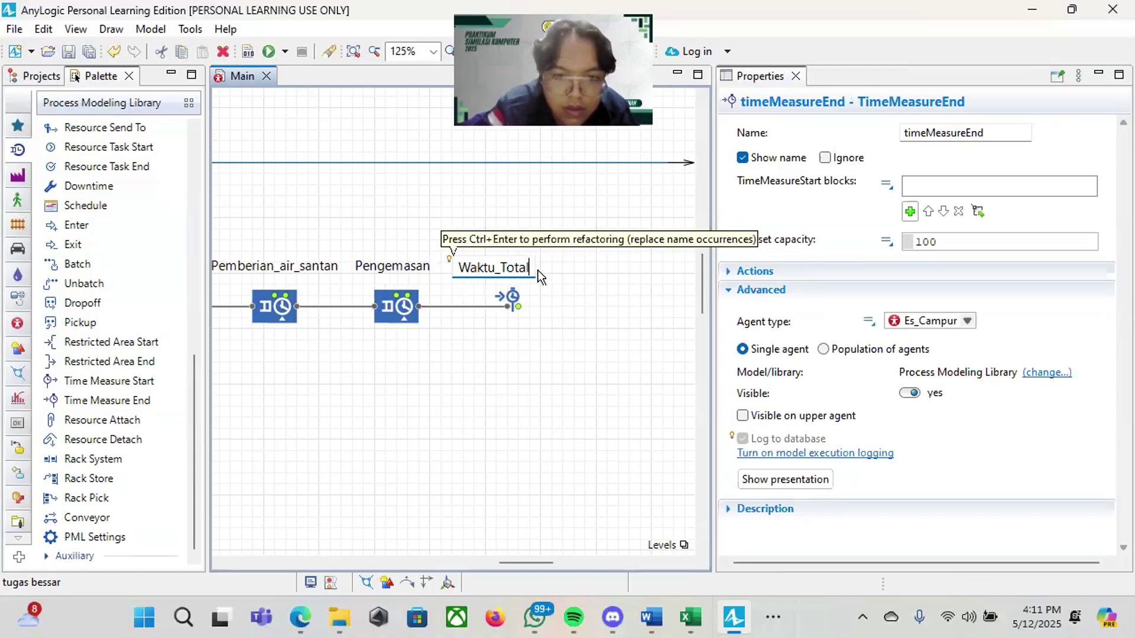
key("Return")
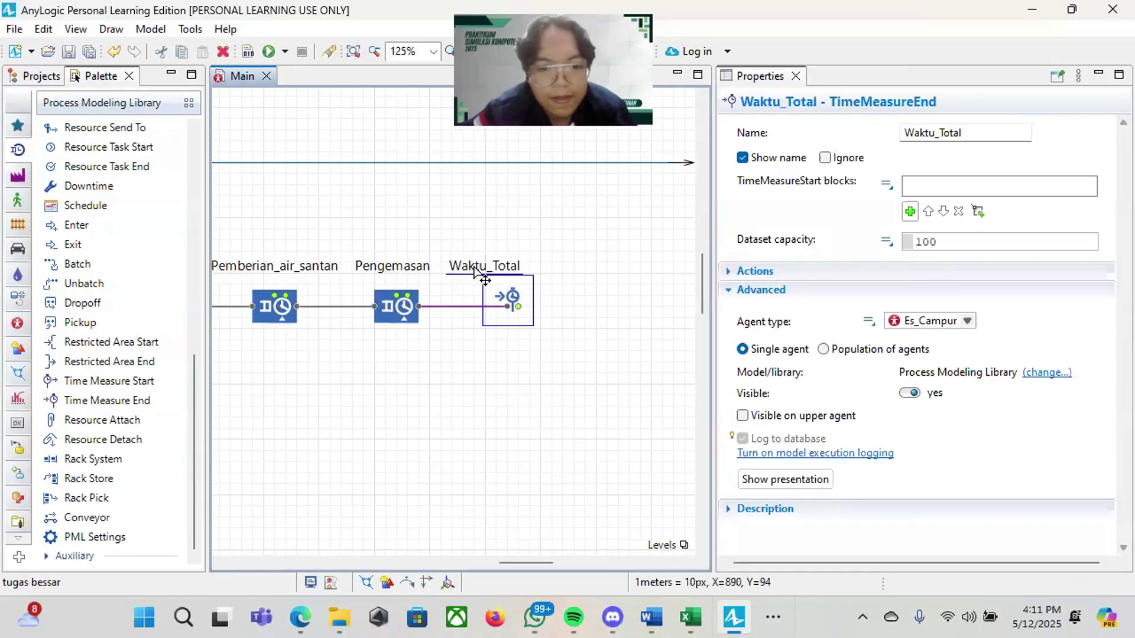
left_click_drag(481, 273, 541, 269)
left_click(580, 314)
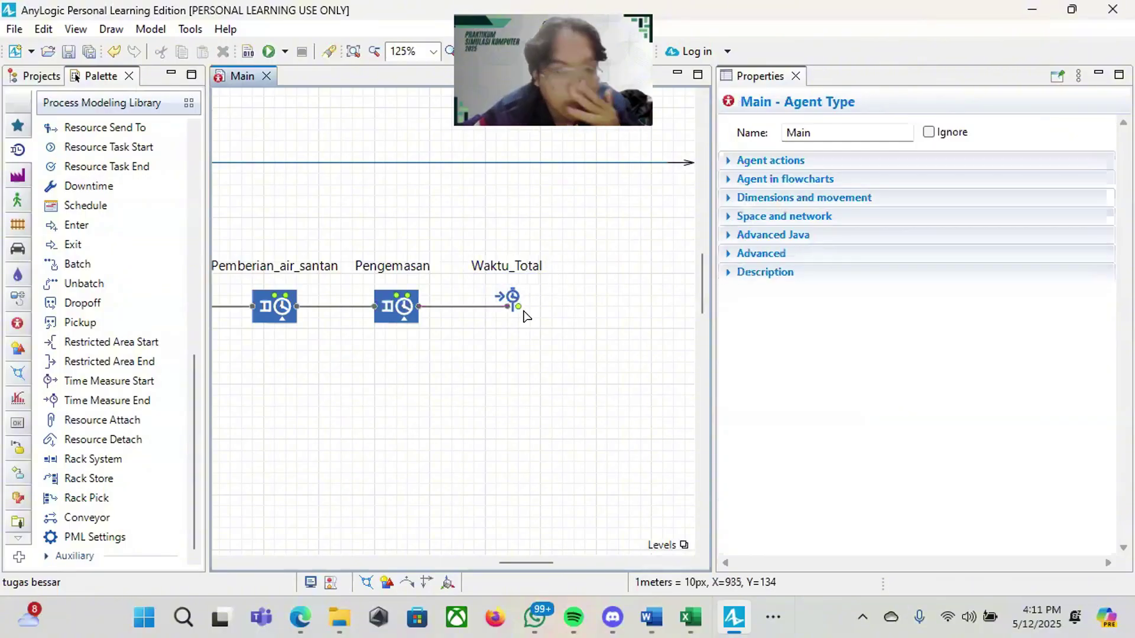
Step: Add a Sink block beyond Waktu_Total, with its input connected to Waktu_Total's output
scroll(90, 350, "up", 8)
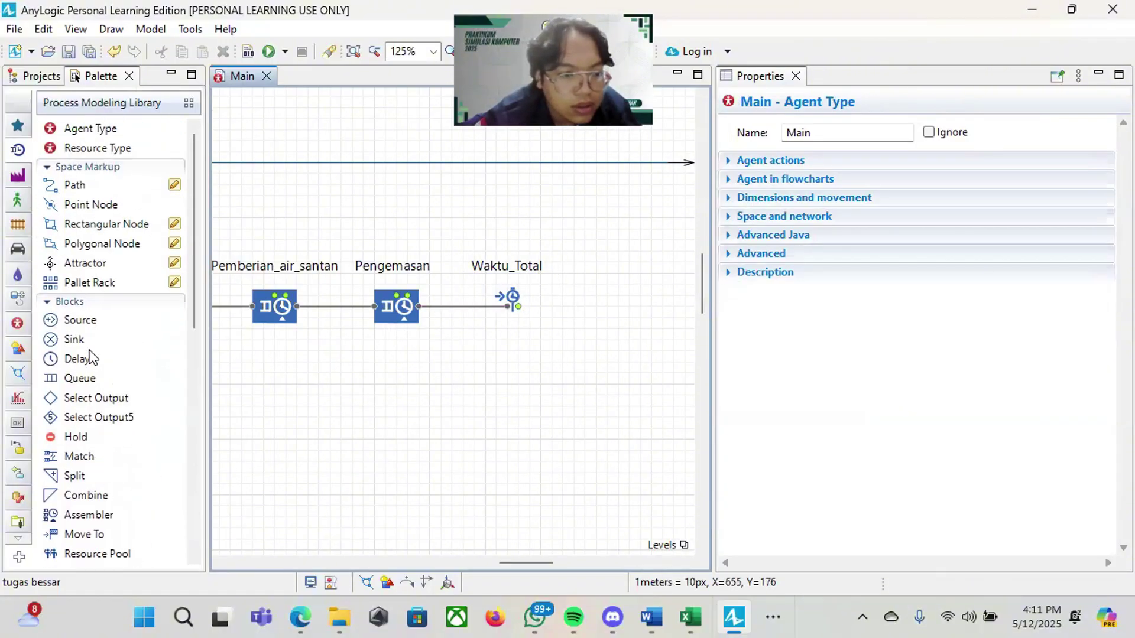
left_click(78, 341)
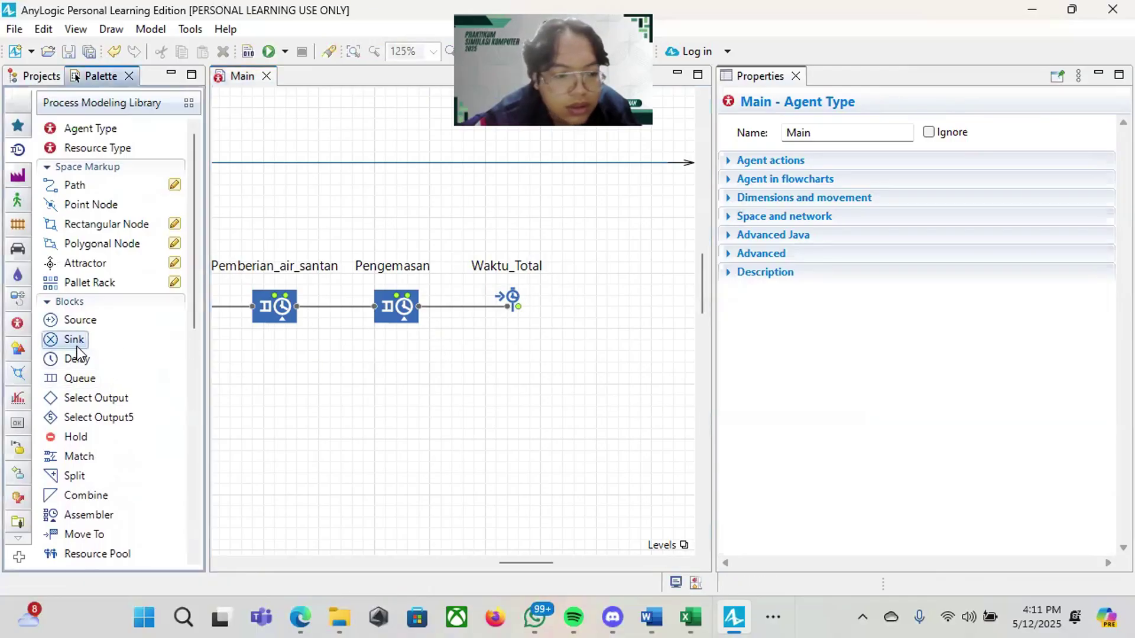
left_click_drag(77, 345, 598, 308)
Step: Rename the Sink block to Diterima_Konsumen and centre its label above the block
key("BackSpace")
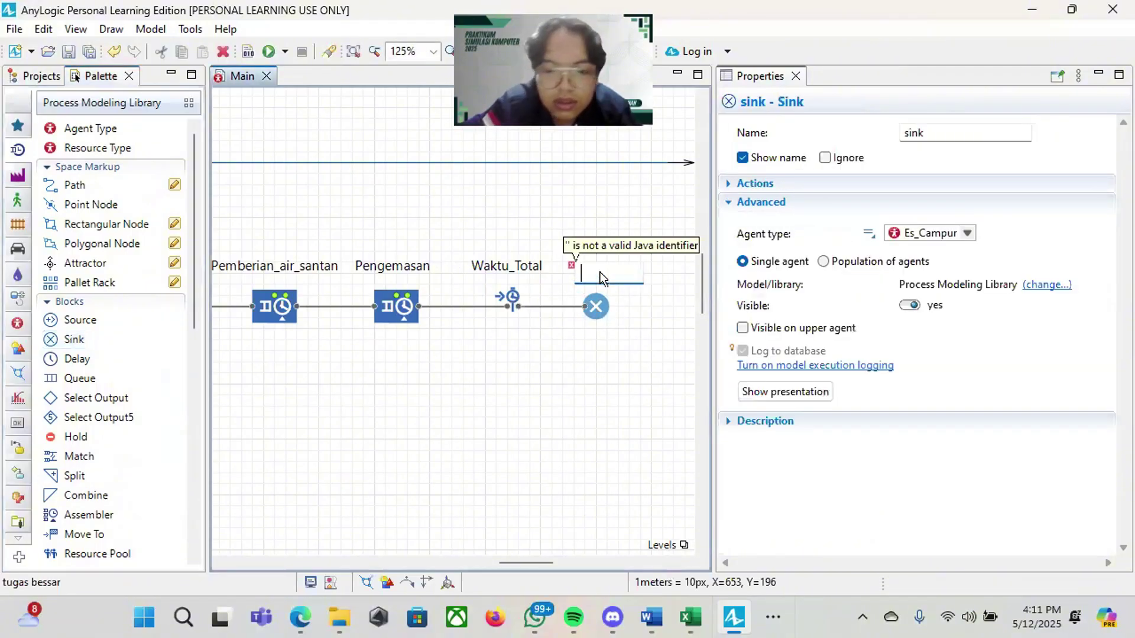
type("P")
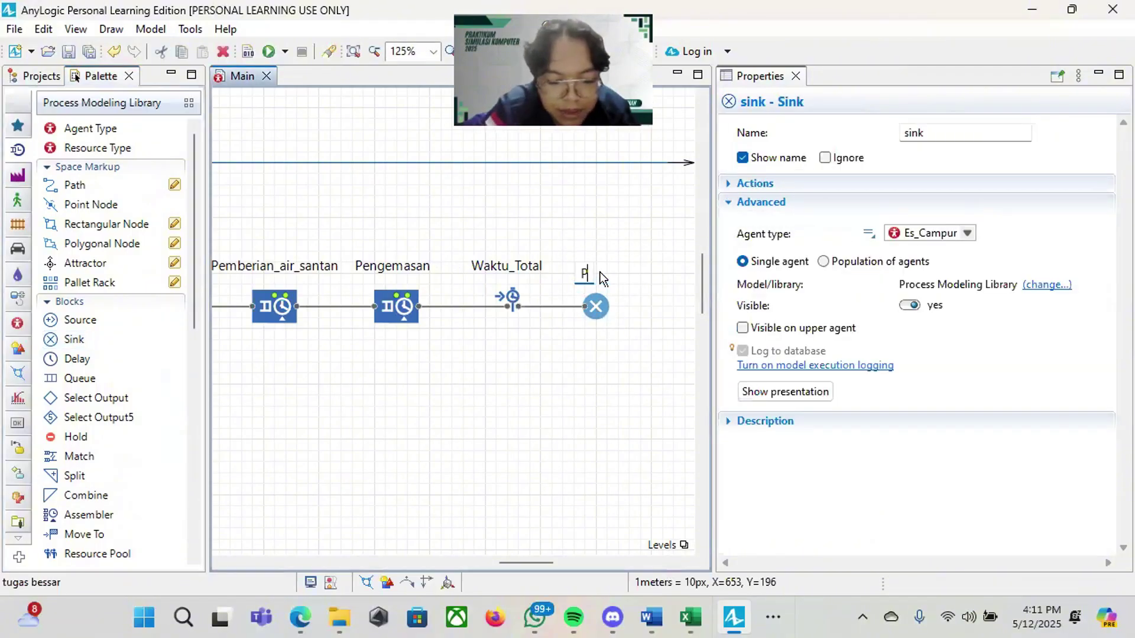
type("e")
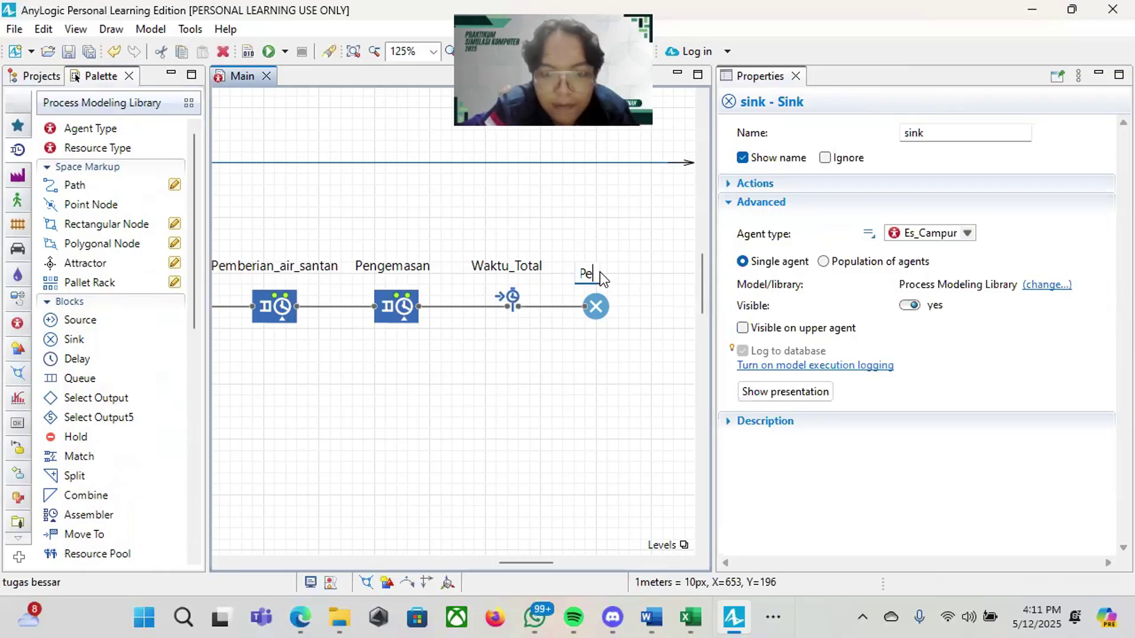
type("nerima")
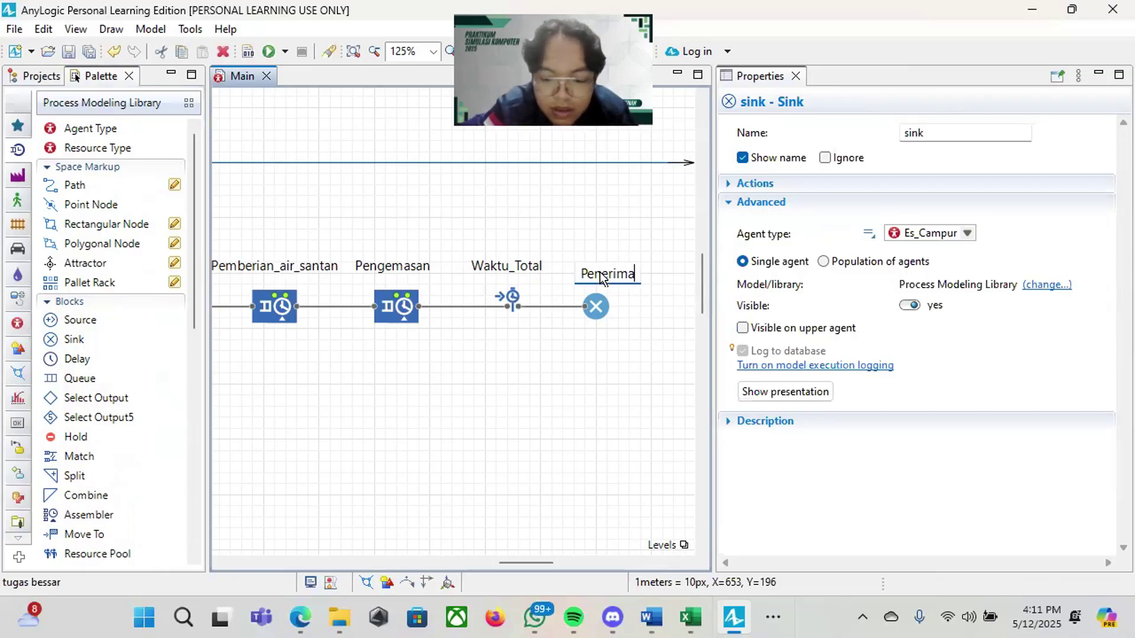
key("BackSpace")
type("D")
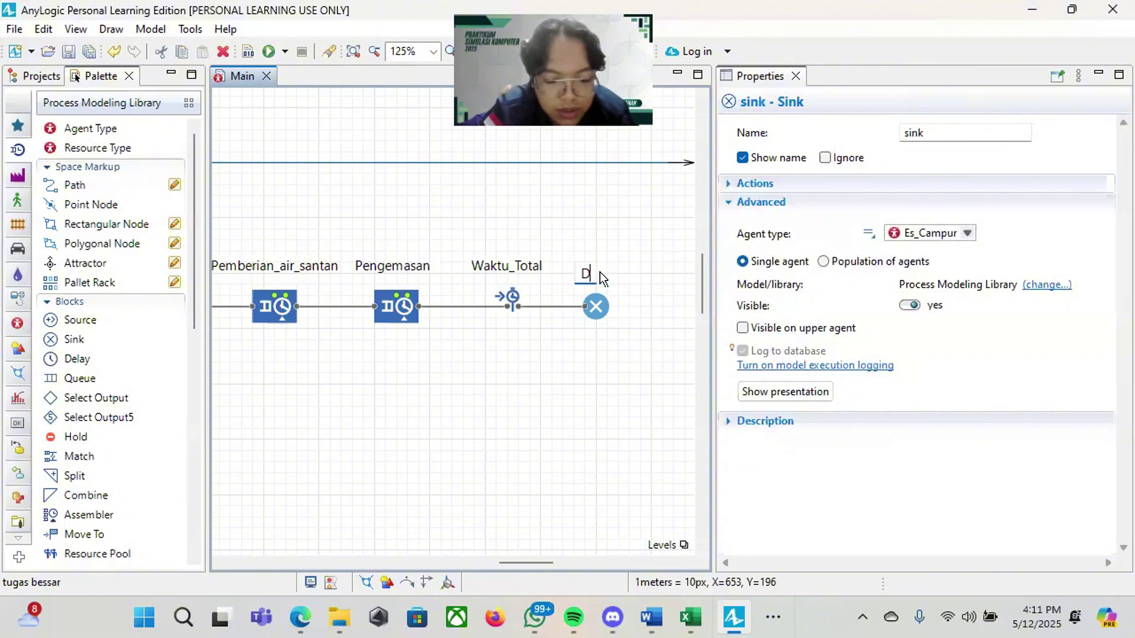
type("iterima")
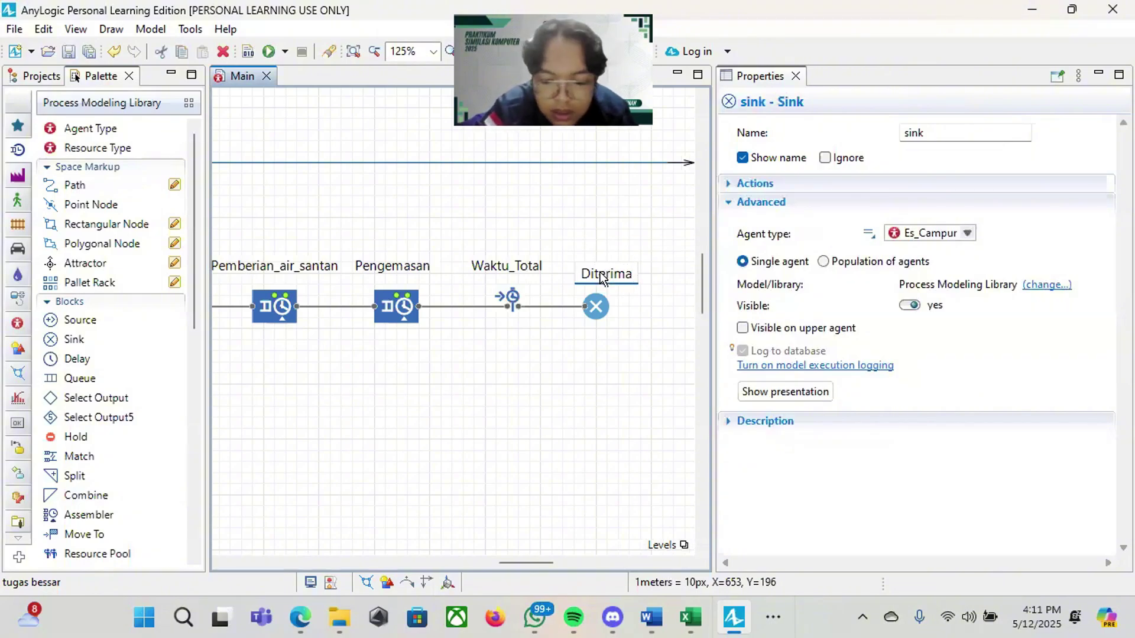
type("_Konsumen")
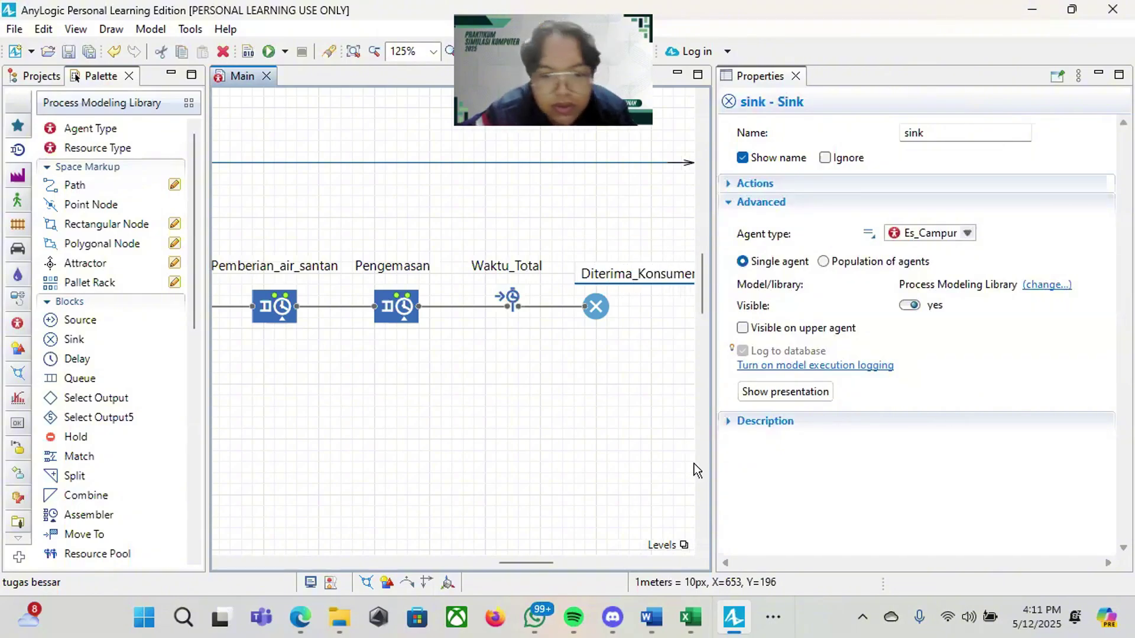
key("Return")
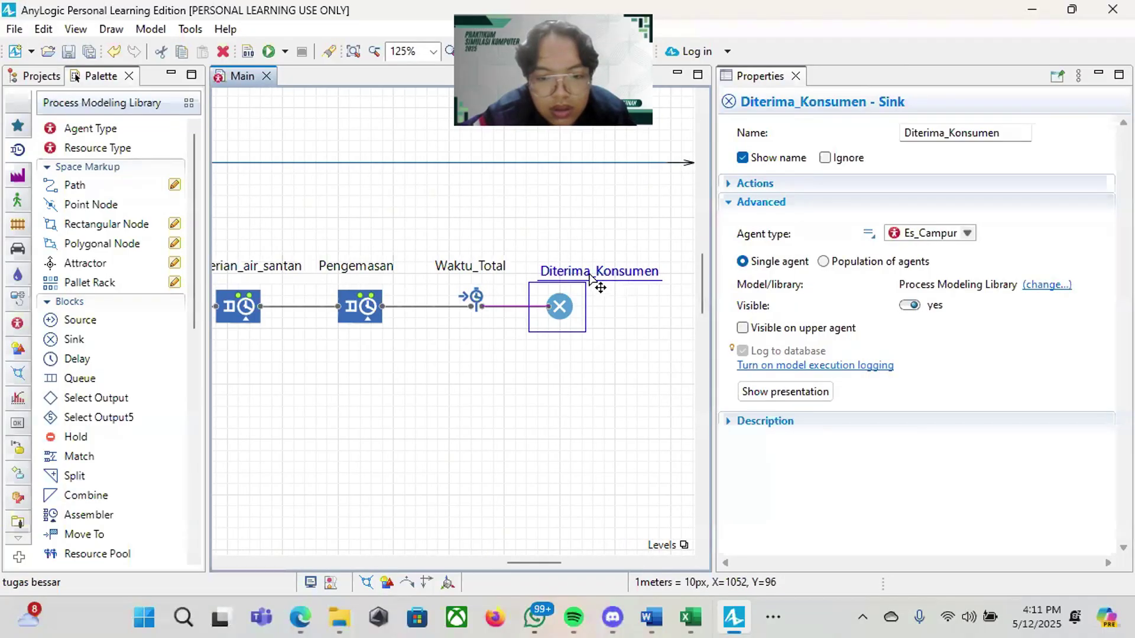
left_click(658, 299)
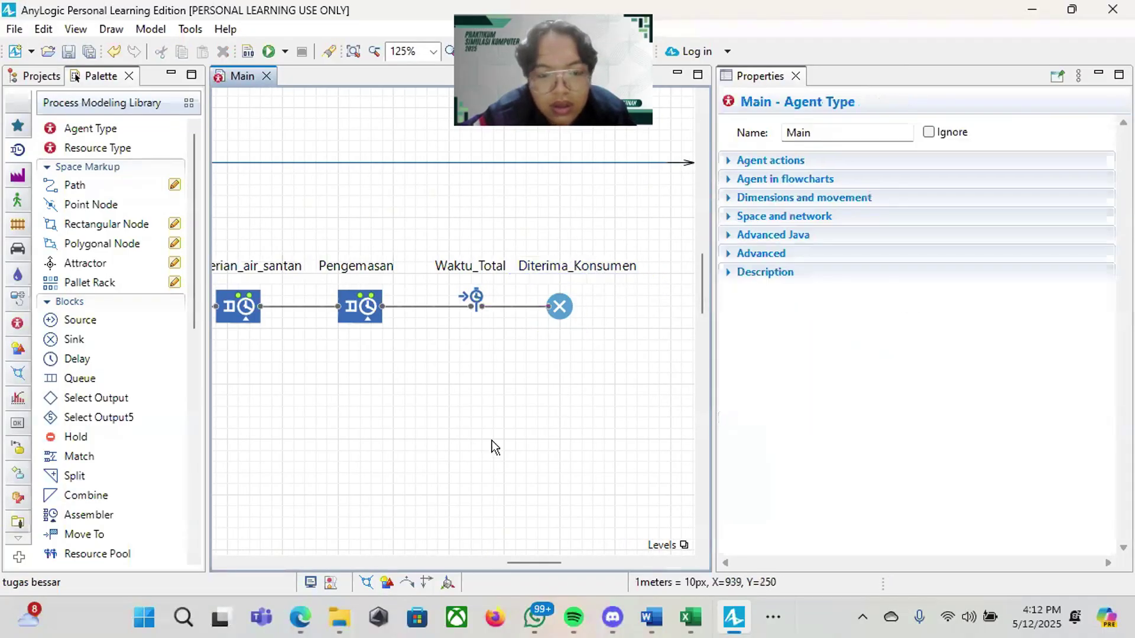
Step: Examine the flowchart from the selectOutput5 branches and queues through the Service blocks to the Diterima_Konsumen sink
scroll(496, 448, "left", 3)
scroll(495, 447, "up", 1)
scroll(427, 439, "down", 3)
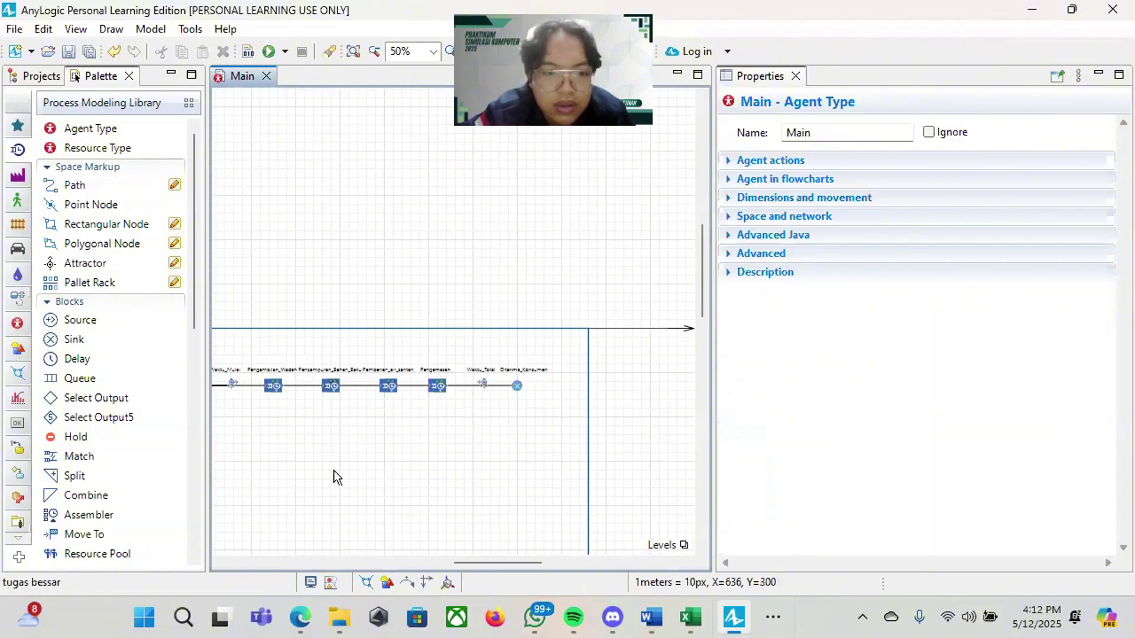
scroll(432, 444, "left", 4)
scroll(432, 444, "down", 3)
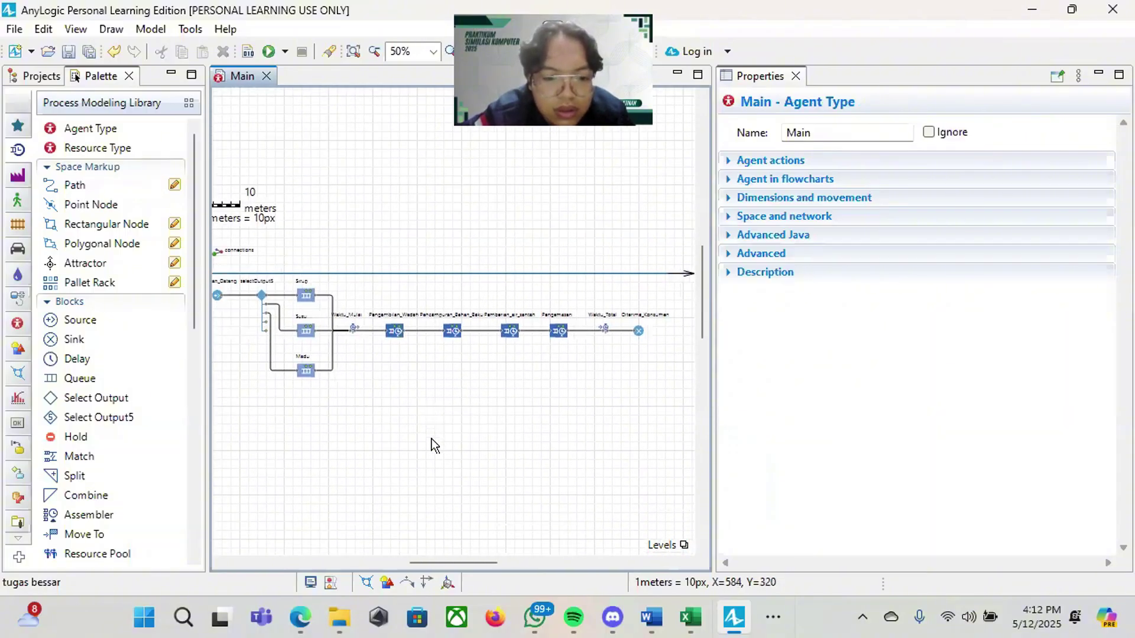
scroll(435, 445, "up", 1)
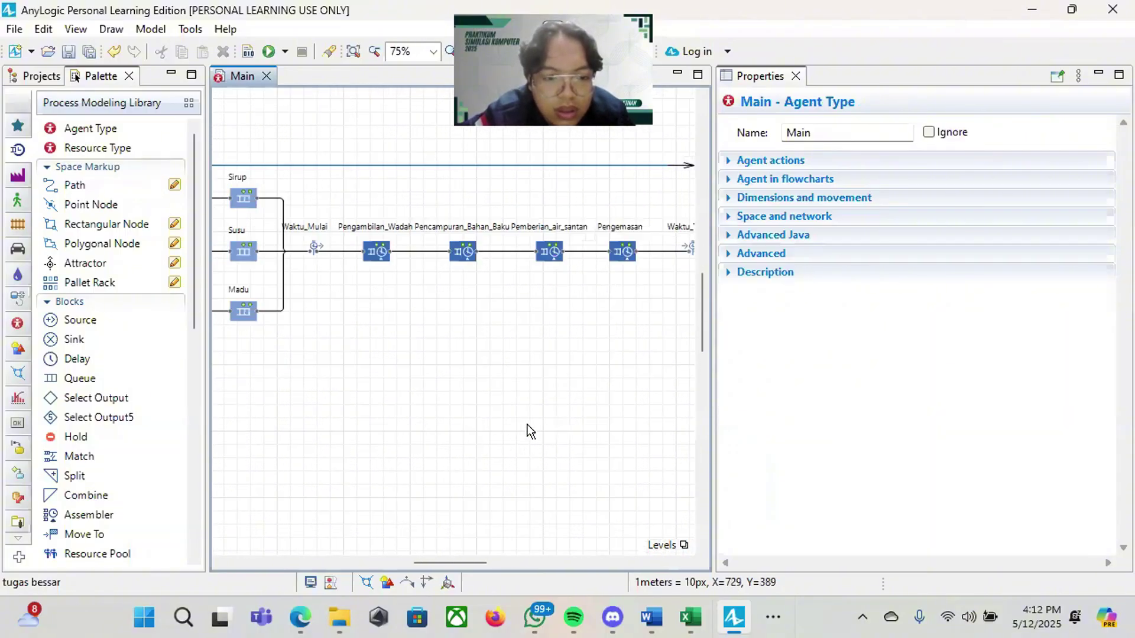
scroll(433, 425, "left", 1)
scroll(445, 425, "right", 1)
scroll(443, 426, "right", 4)
scroll(443, 425, "left", 5)
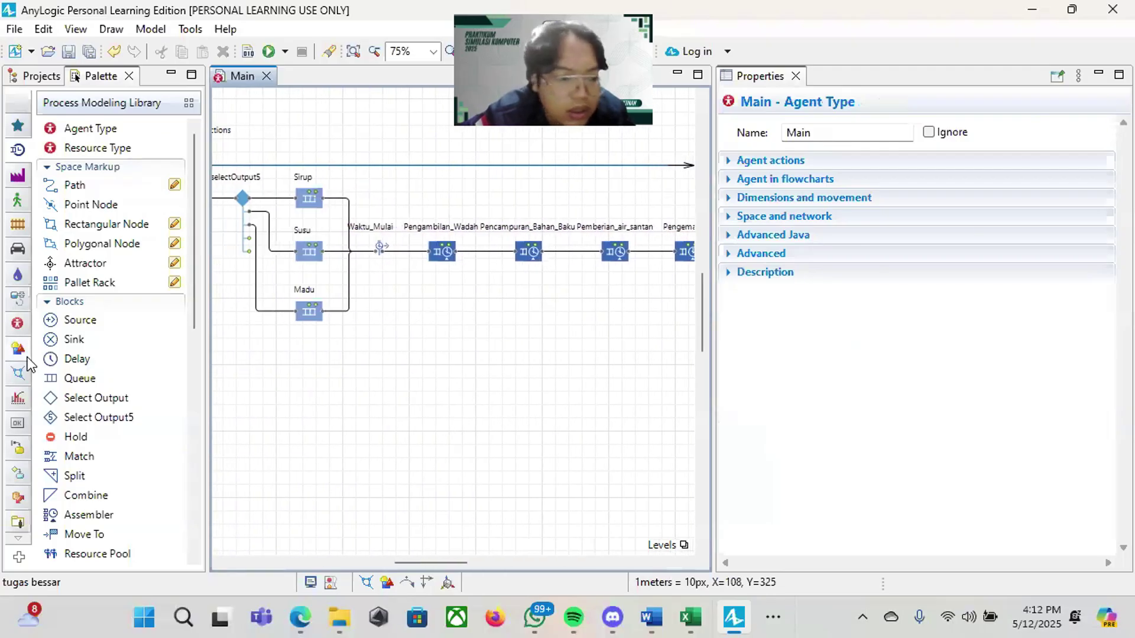
Step: Add a Resource Pool block below the row of Service blocks, between Pencampuran_Bahan_Baku and Pemberian_air_santan
scroll(70, 482, "down", 5)
scroll(77, 473, "up", 4)
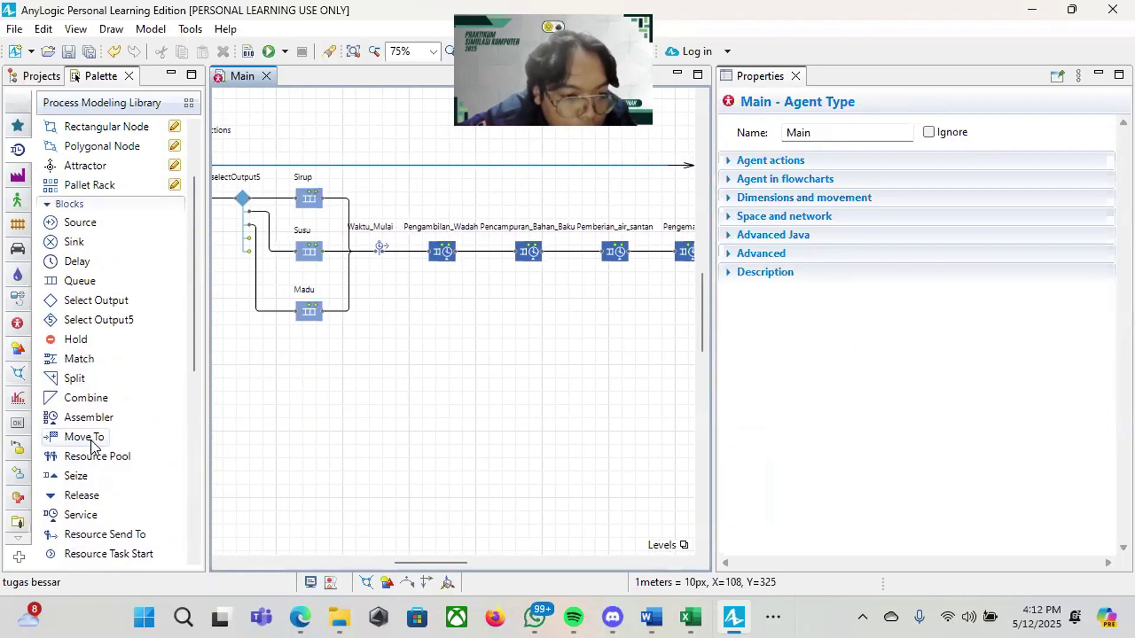
scroll(99, 455, "up", 1)
scroll(98, 455, "down", 3)
left_click_drag(98, 352, 589, 301)
scroll(460, 304, "right", 5)
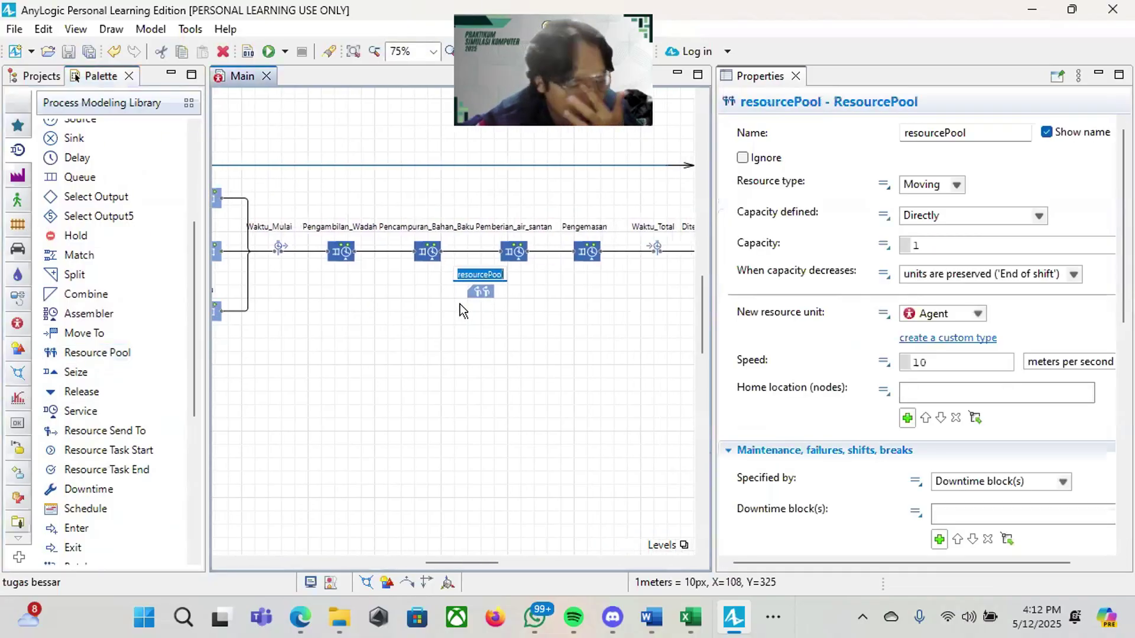
Step: Rename the Resource Pool block to Operator
scroll(502, 326, "up", 3)
key("BackSpace")
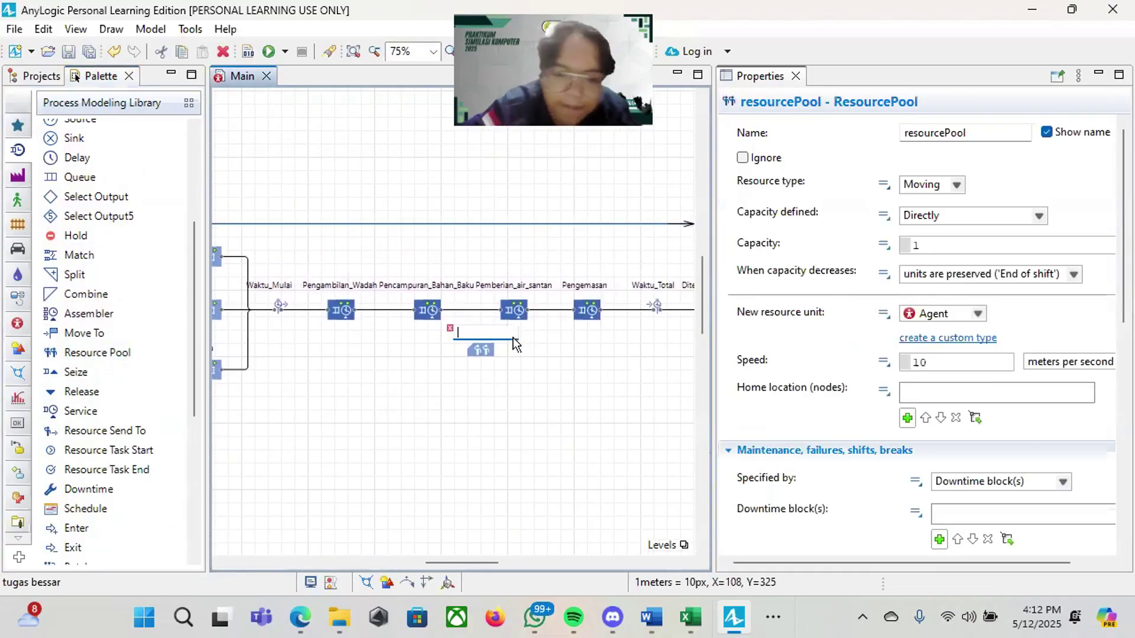
type("Ope")
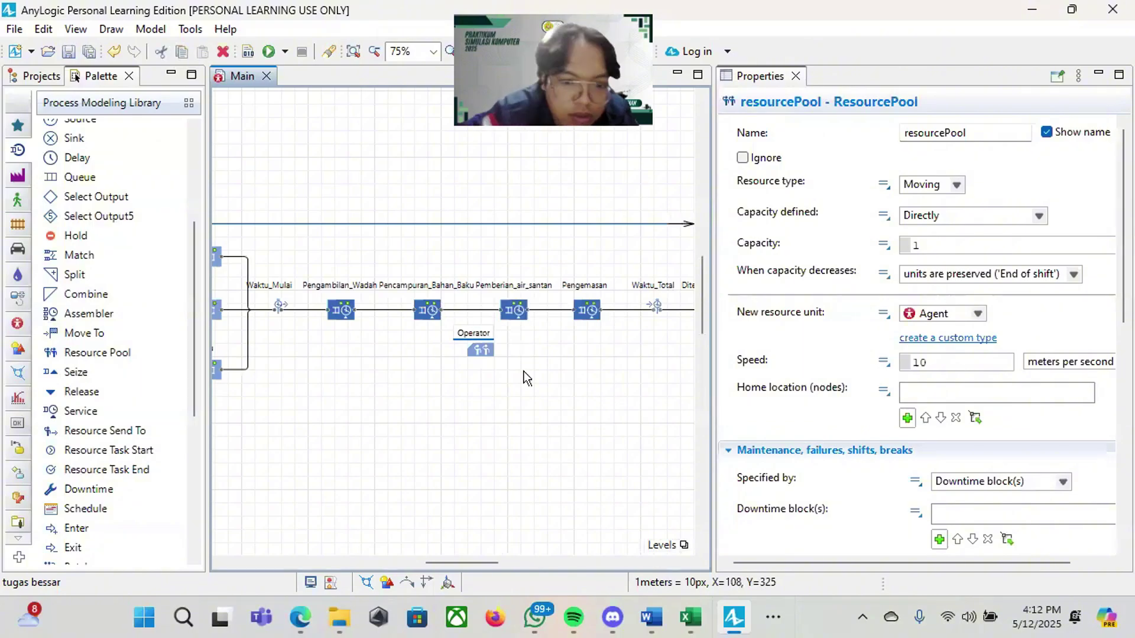
type("rator")
key("Return")
Step: Add the Operator pool to the resource sets seized by the Pengambilan_Wadah service
scroll(582, 426, "right", 3)
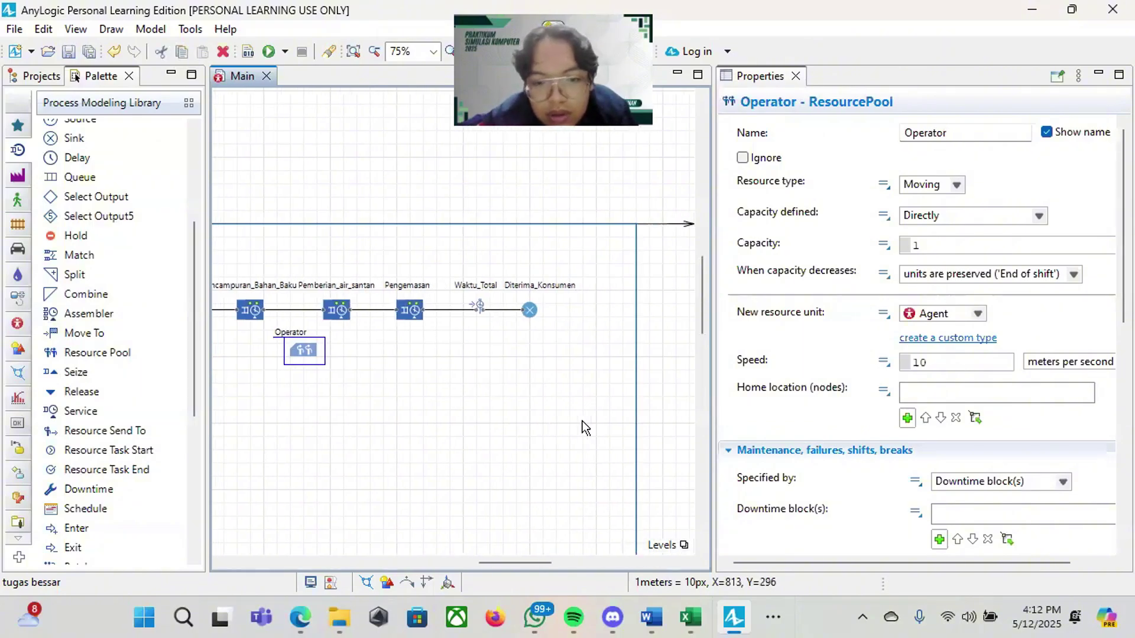
scroll(582, 427, "left", 5)
scroll(598, 425, "right", 3)
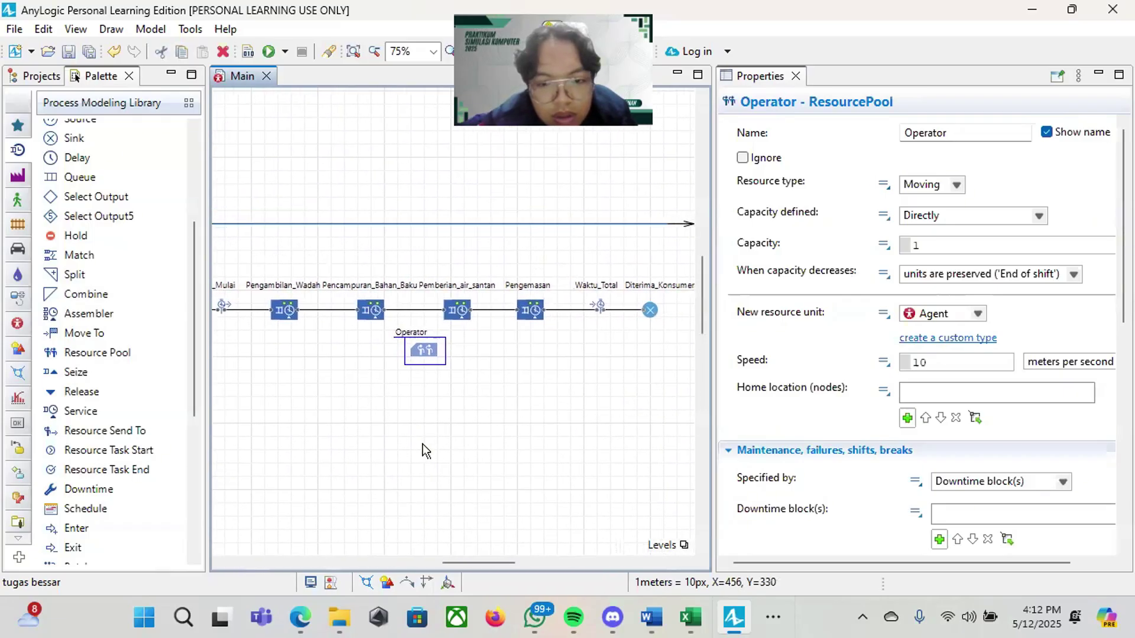
scroll(422, 451, "left", 2)
left_click(421, 311)
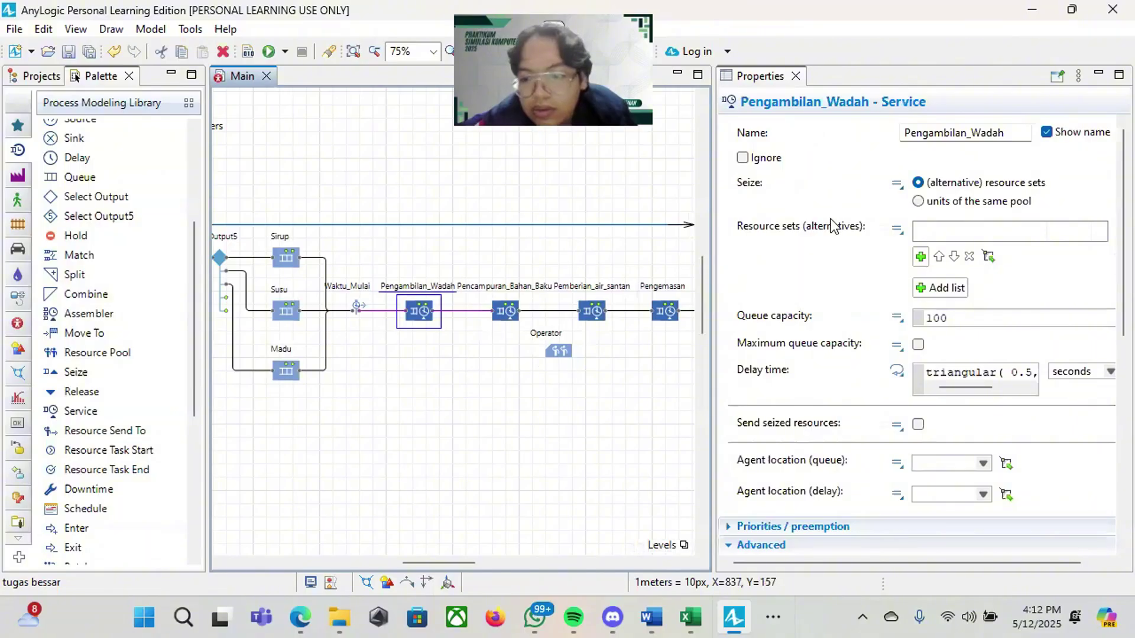
left_click(921, 258)
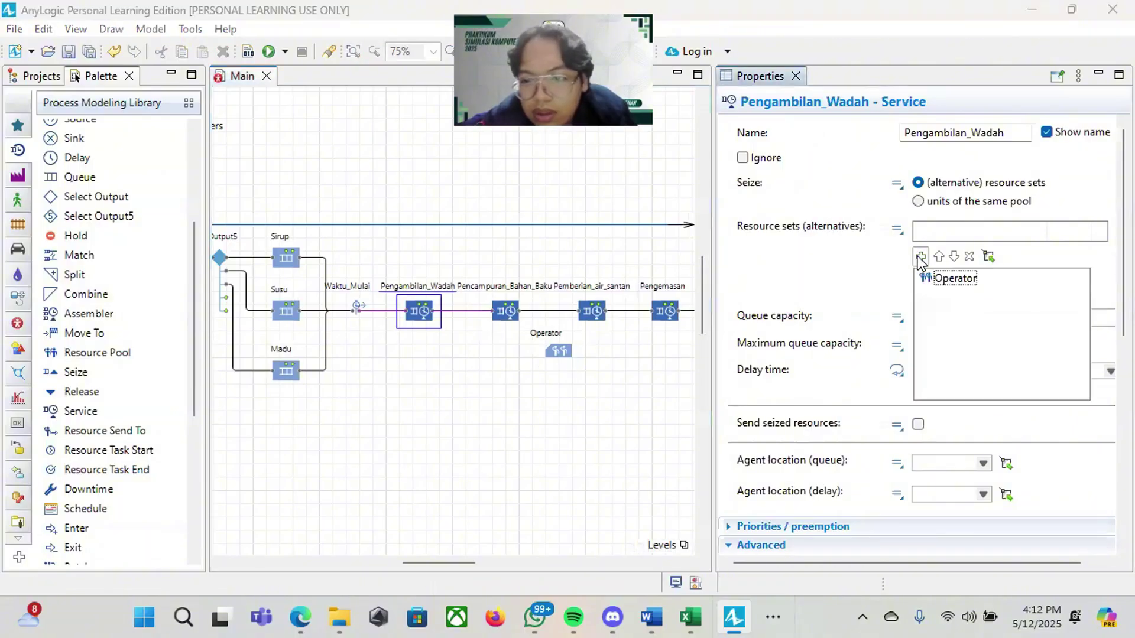
left_click(952, 279)
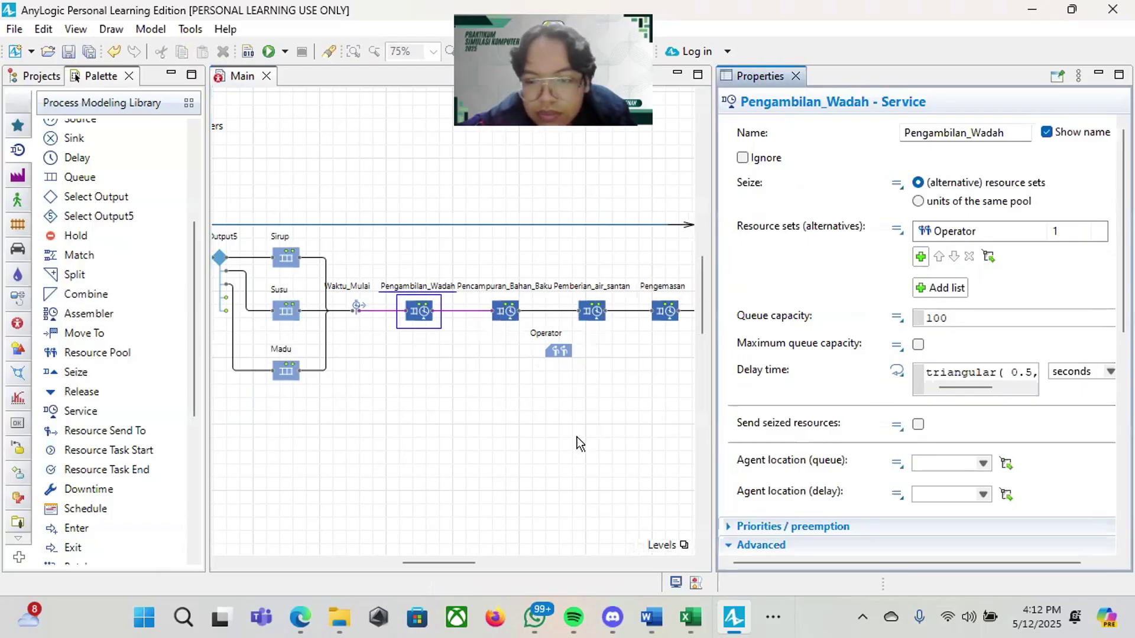
scroll(561, 412, "right", 3)
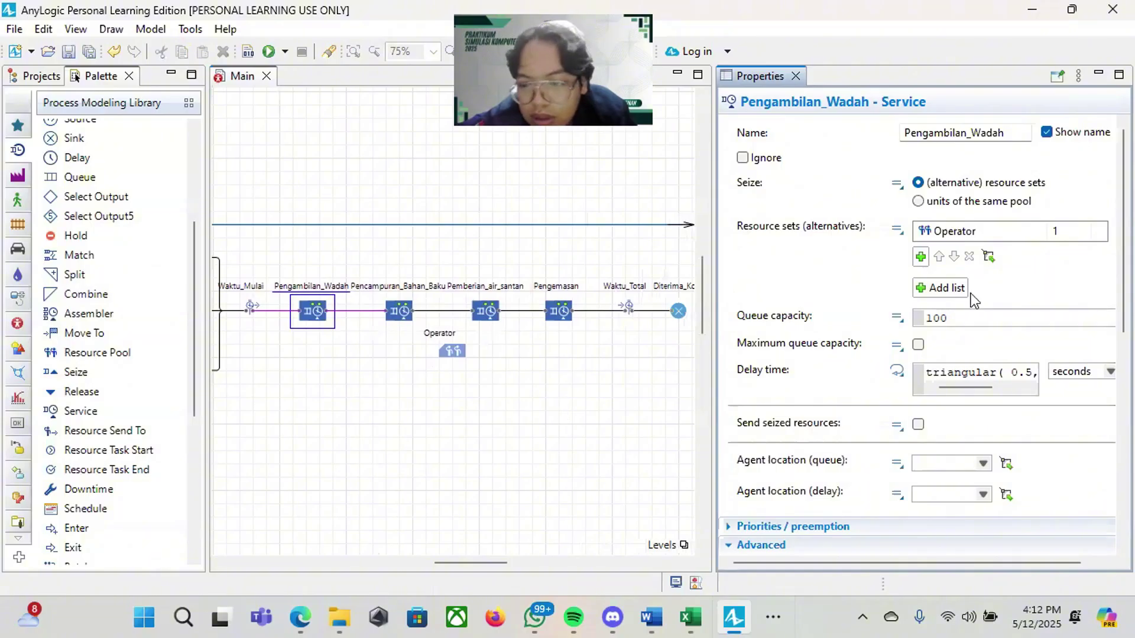
scroll(970, 319, "down", 3)
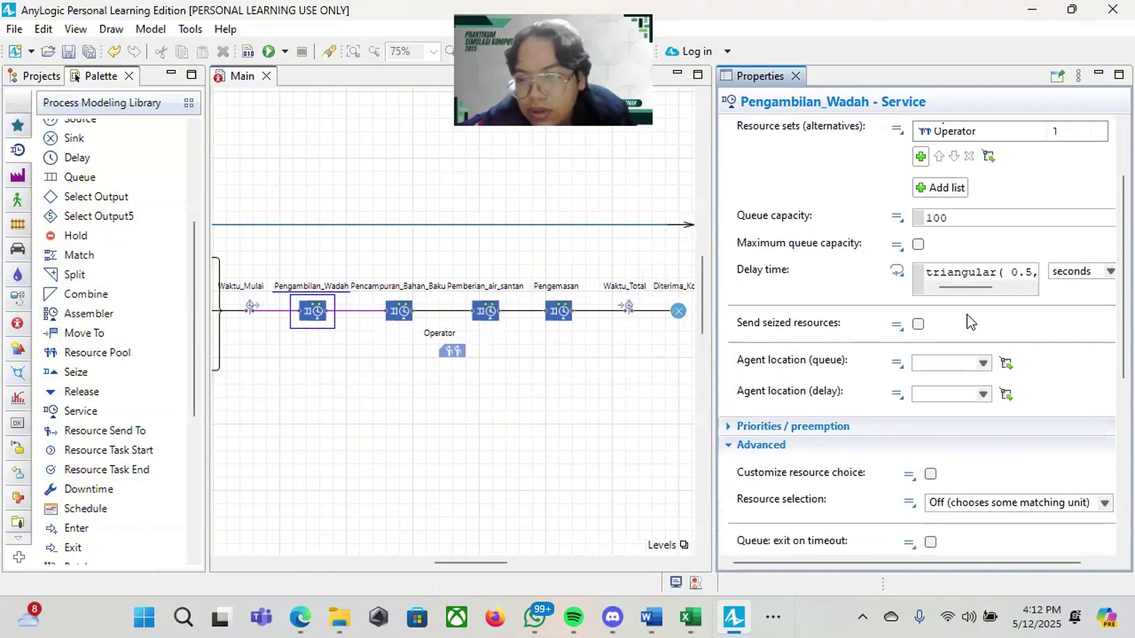
left_click(895, 130)
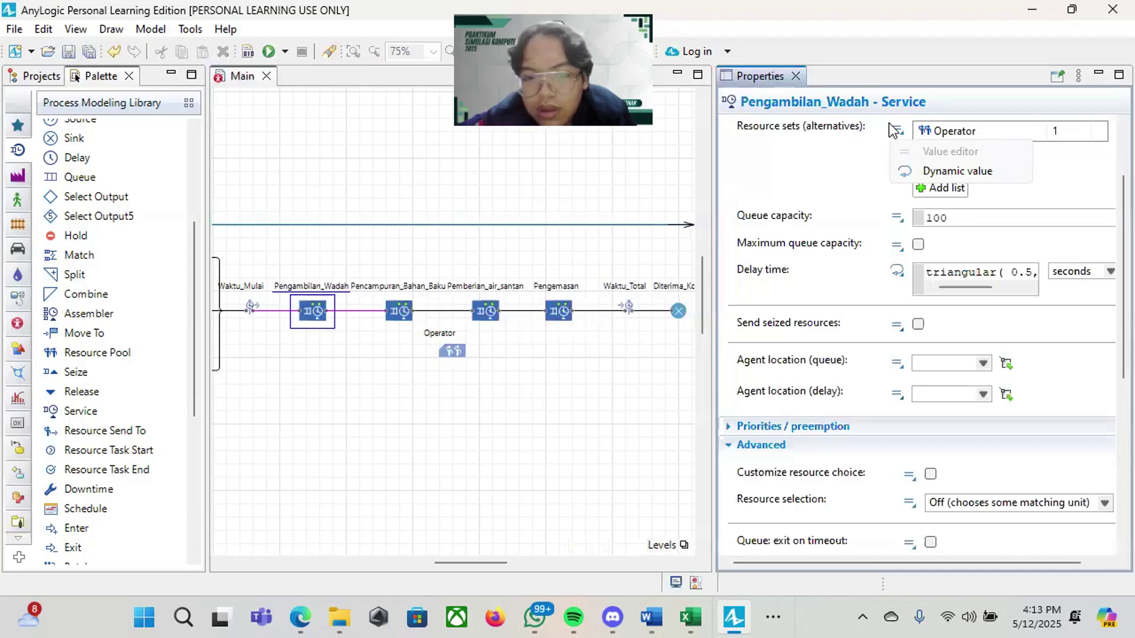
scroll(821, 297, "up", 3)
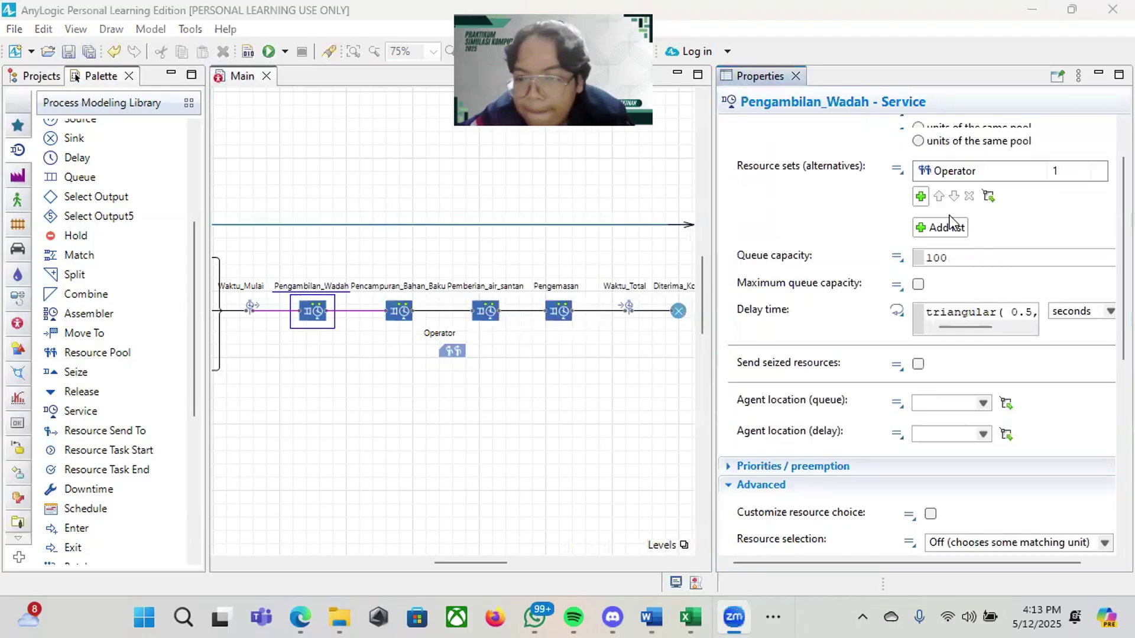
scroll(923, 284, "down", 3)
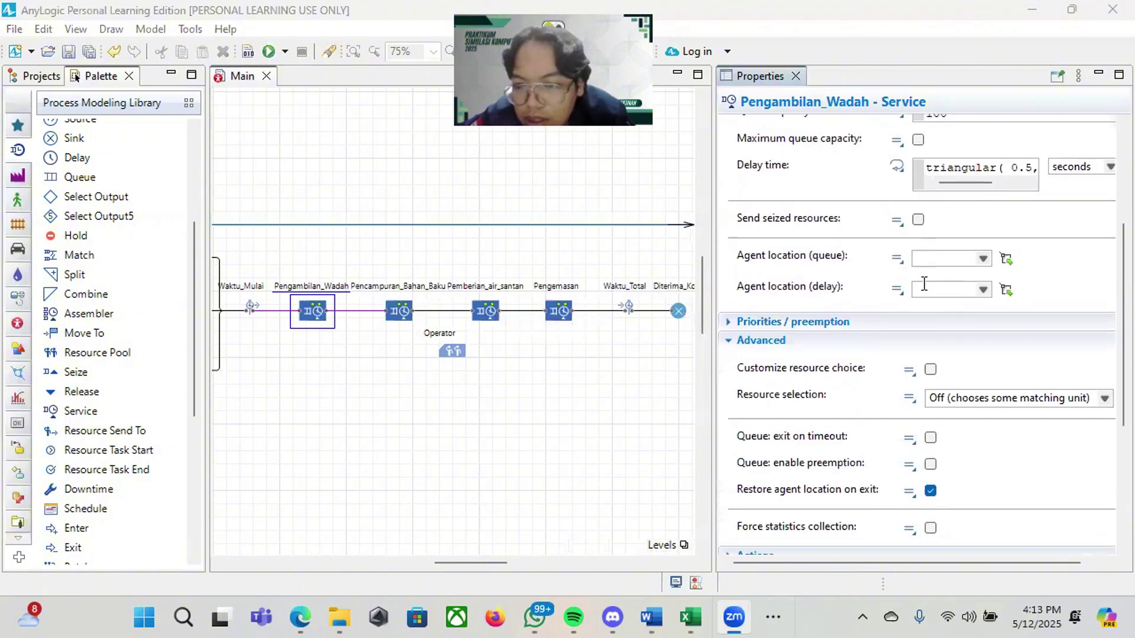
scroll(982, 254, "up", 3)
Step: Clear the triangular delay time expression of the Pengambilan_Wadah service
left_click_drag(1034, 355, 1003, 354)
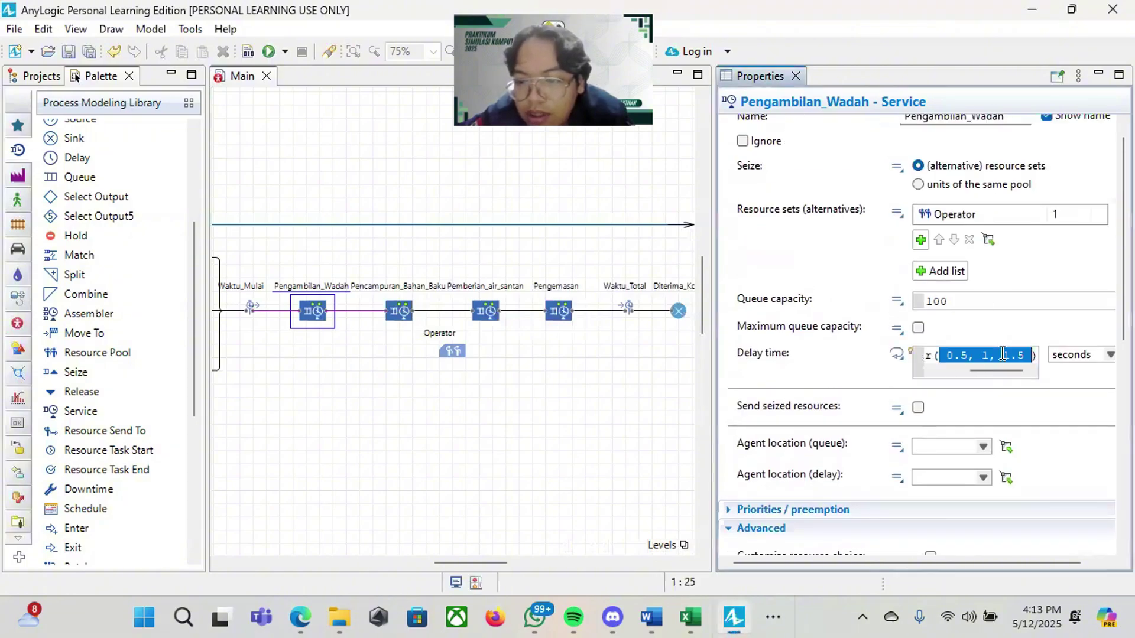
key("BackSpace")
key("BackSpace")
key("BackSpace")
key("BackSpace")
key("BackSpace")
key("BackSpace")
key("BackSpace")
key("BackSpace")
key("BackSpace")
key("BackSpace")
key("BackSpace")
key("BackSpace")
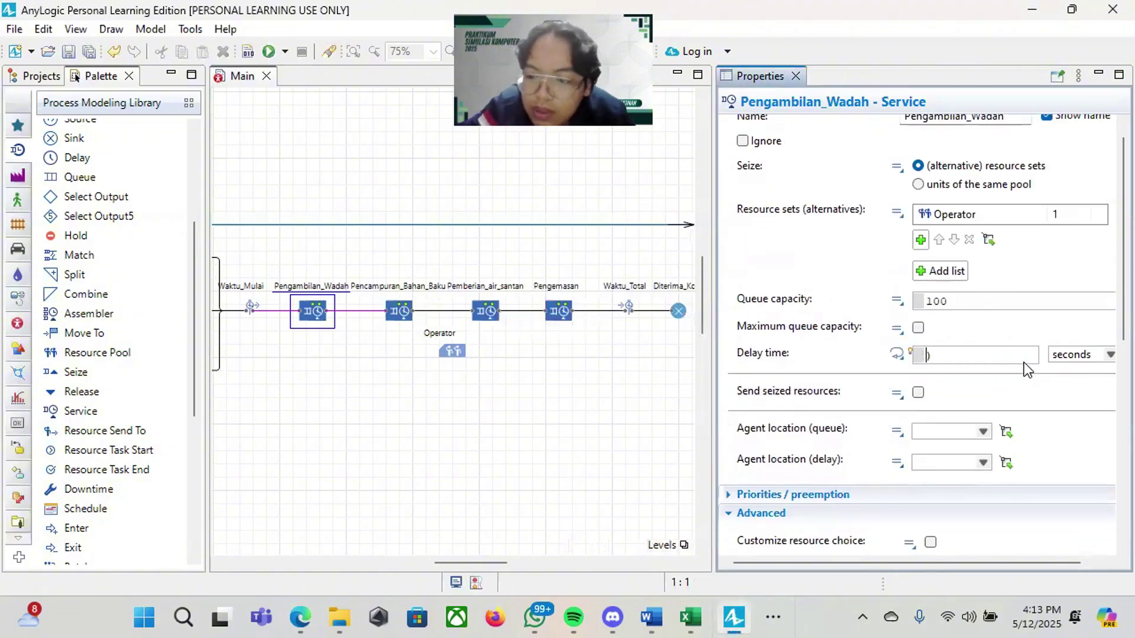
key("Delete")
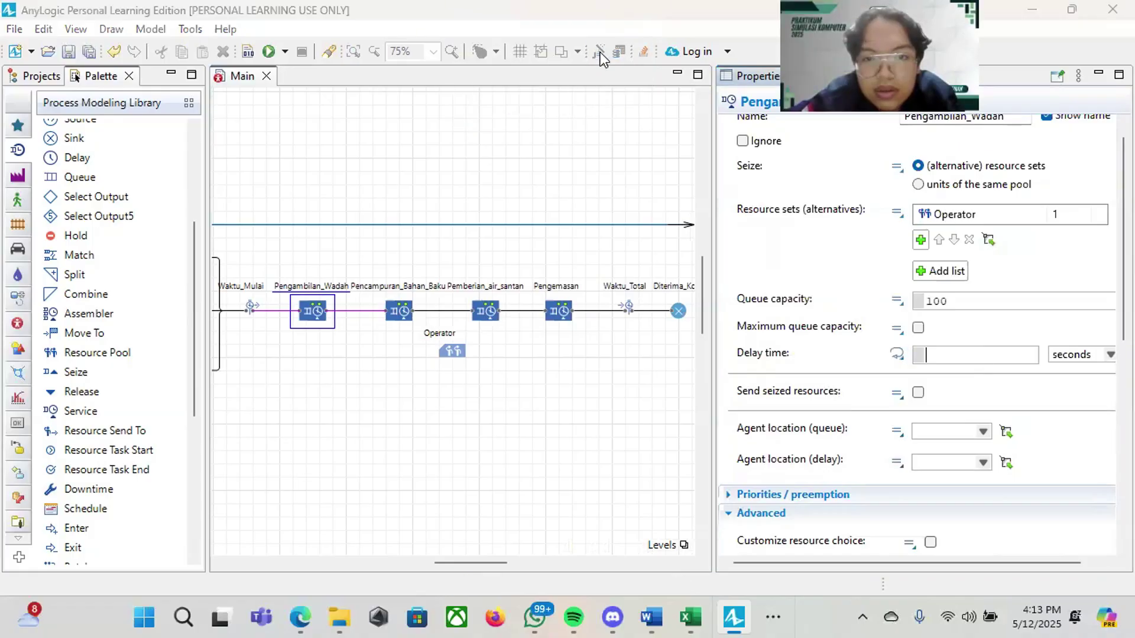
Step: Choose the Binomial distribution for the Pengambilan_Wadah delay time and set its probability p to 0.93823
left_click(600, 52)
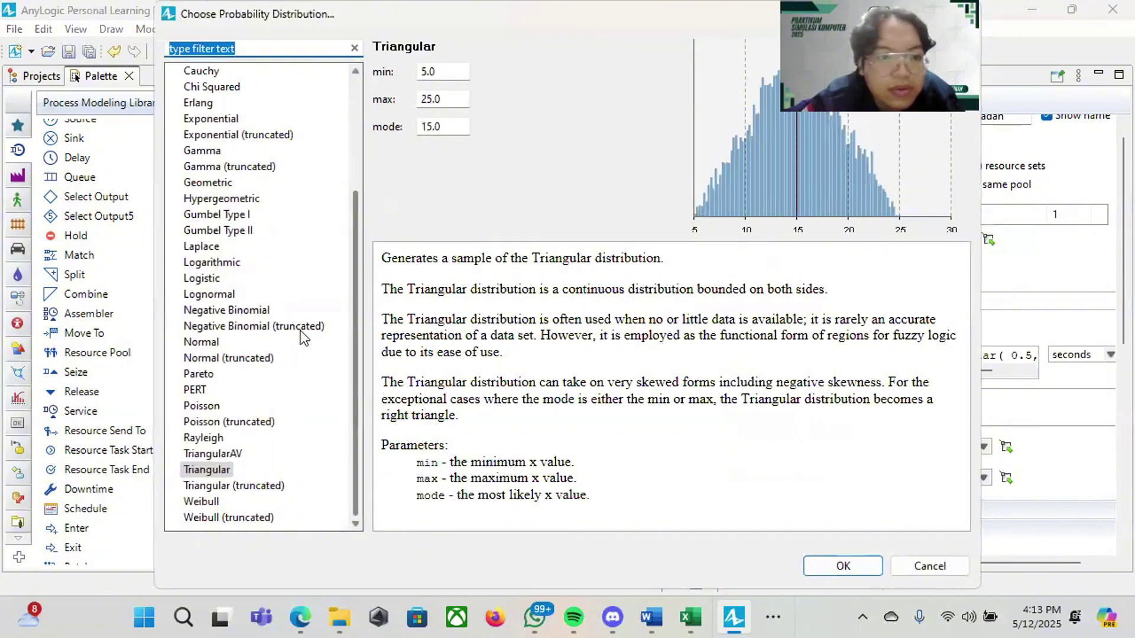
scroll(250, 359, "up", 3)
scroll(251, 359, "down", 1)
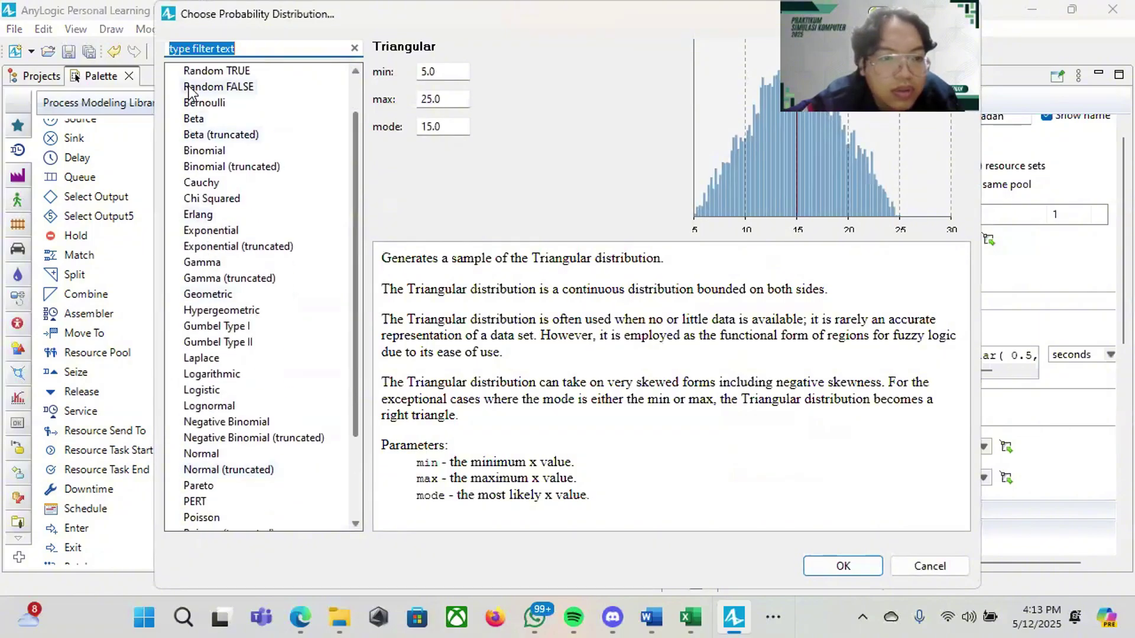
scroll(208, 91, "down", 1)
left_click(221, 117)
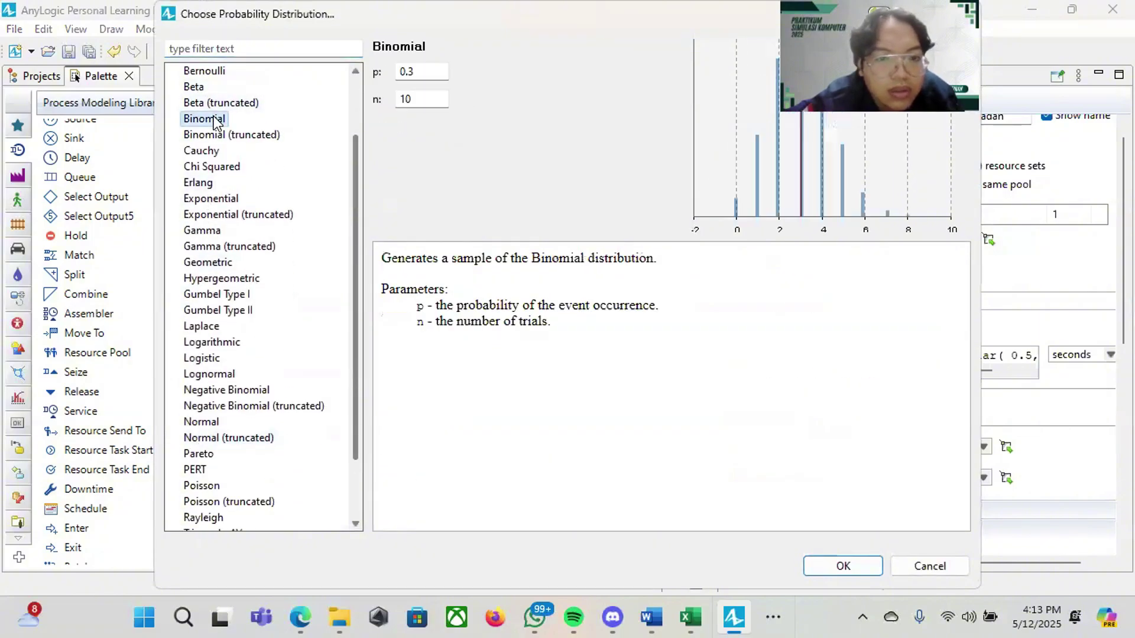
left_click(433, 71)
key("BackSpace")
key("BackSpace")
key("BackSpace")
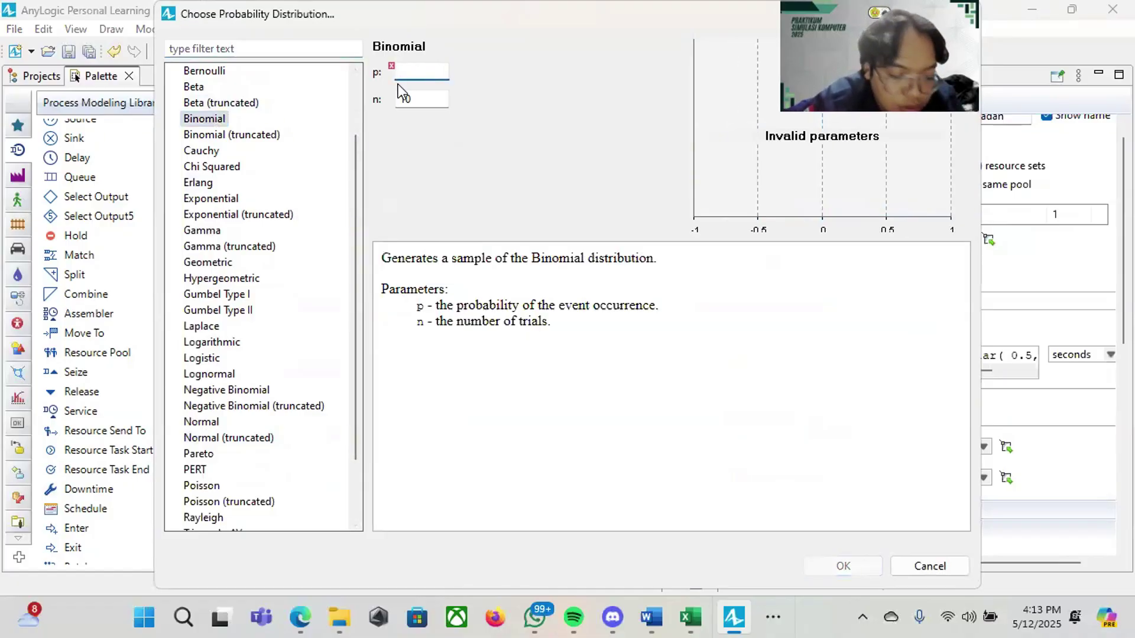
type("0.9")
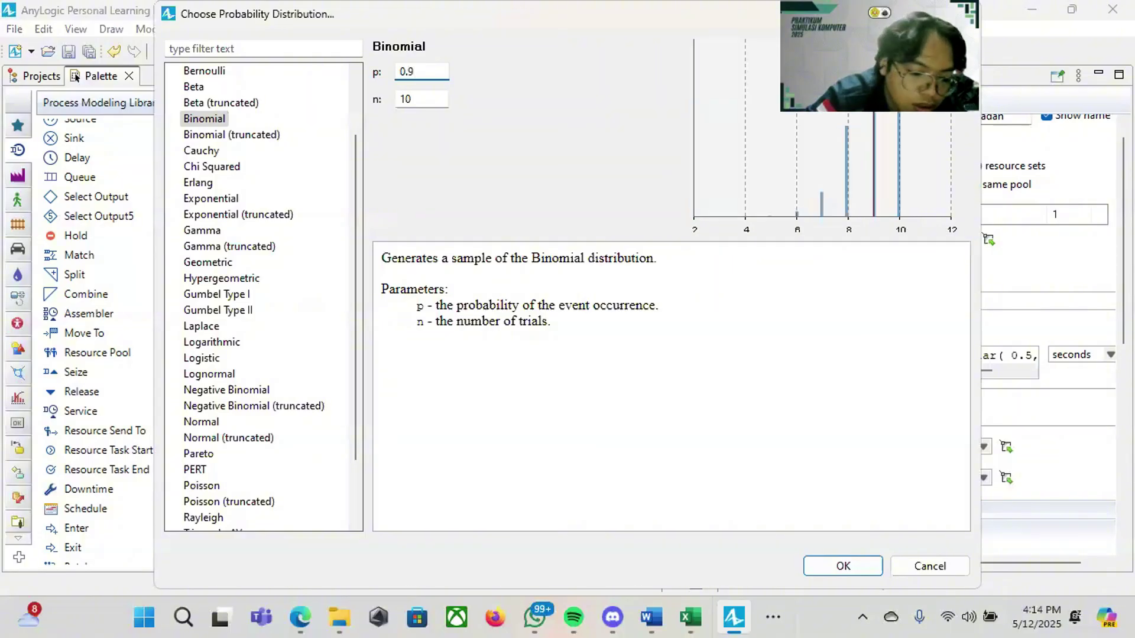
type("38")
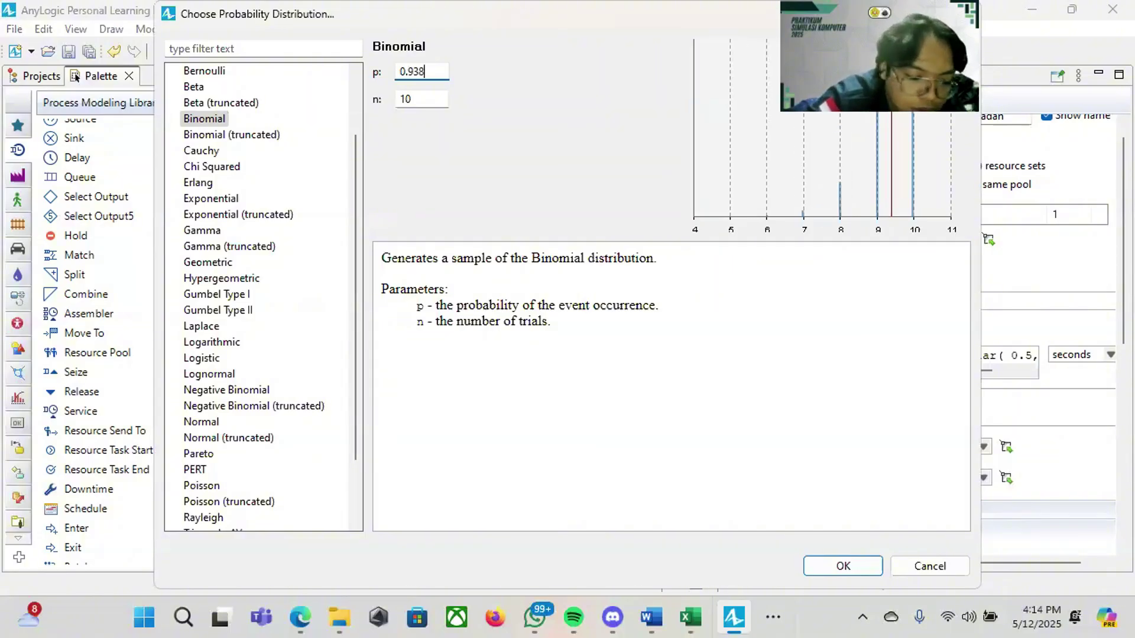
type("23")
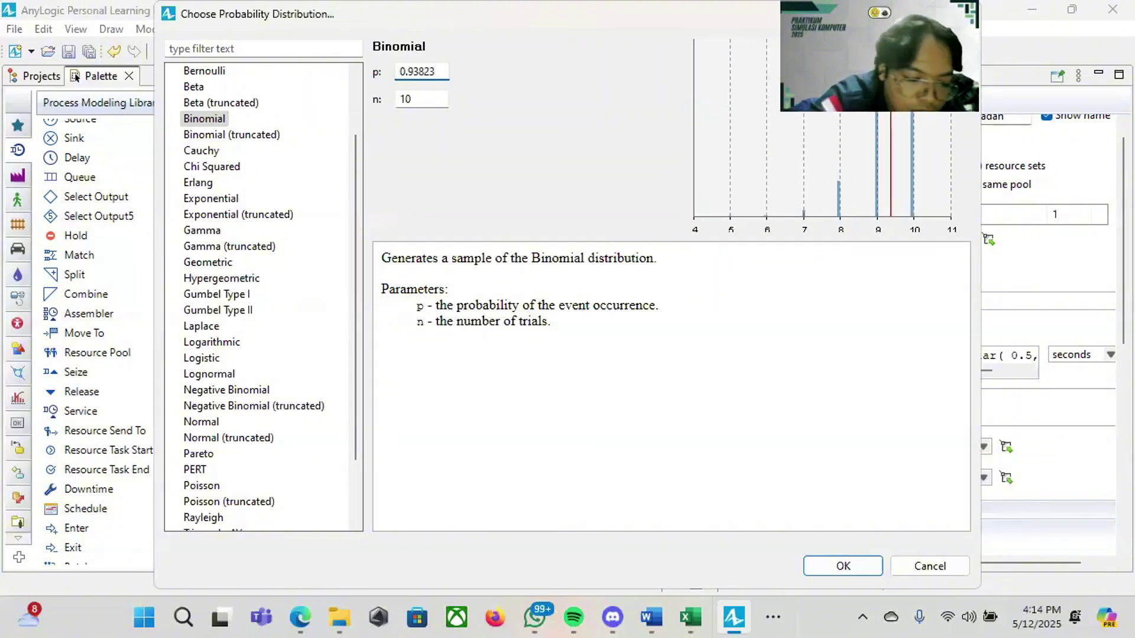
Step: Set the binomial n to 31 and insert the distribution as the Pengambilan_Wadah delay time
left_click(427, 98)
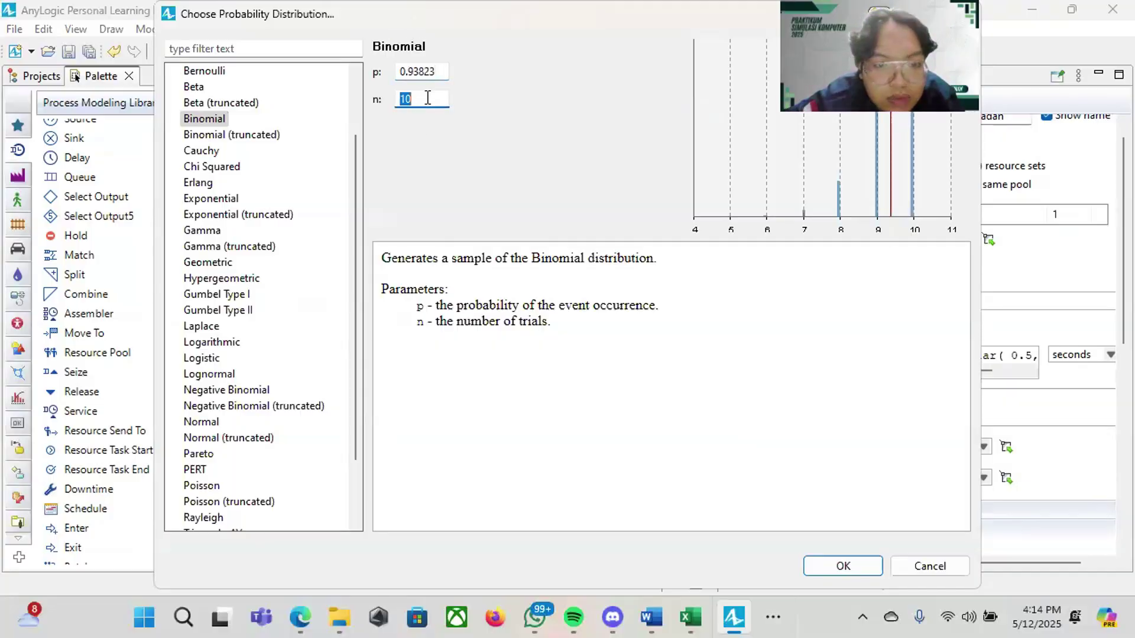
key("BackSpace")
key("BackSpace")
type("31")
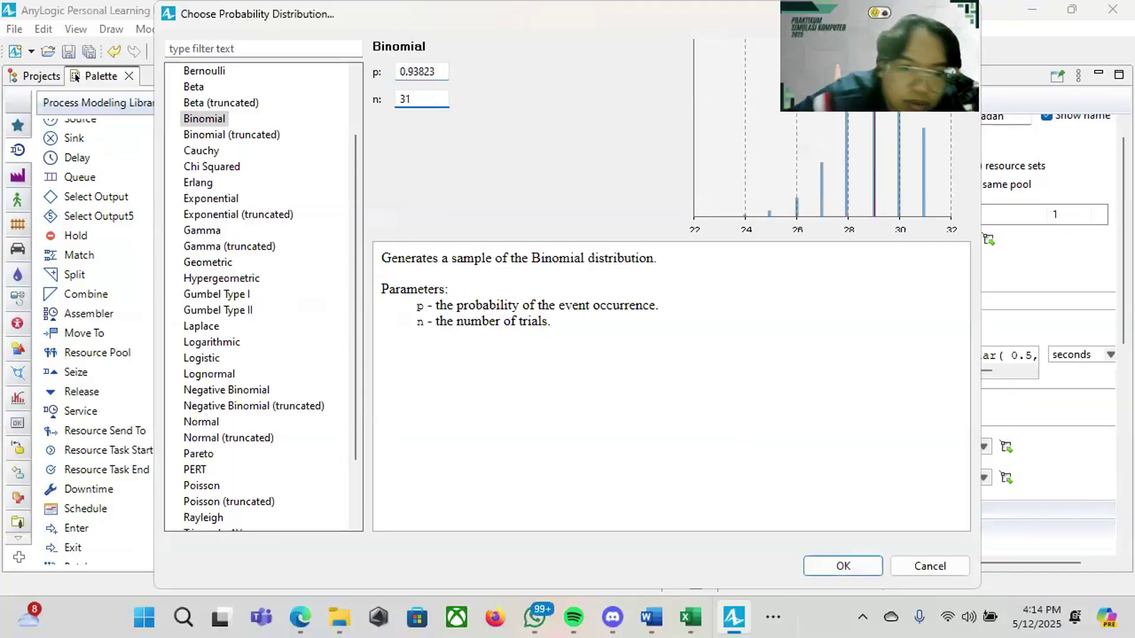
left_click(821, 567)
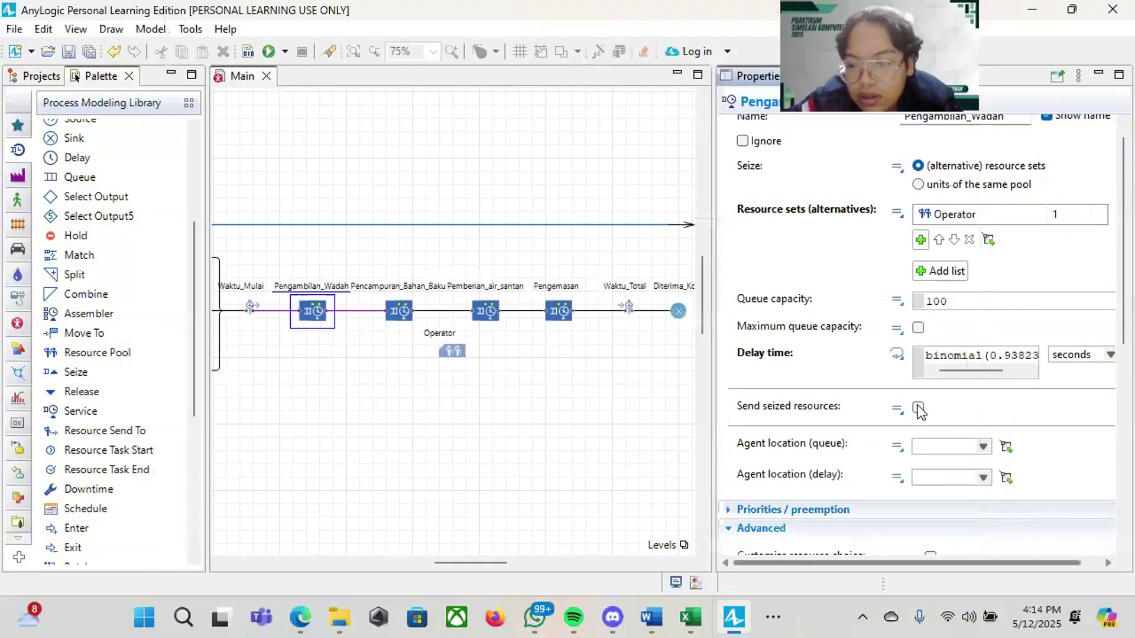
scroll(919, 406, "down", 2)
scroll(918, 406, "down", 1)
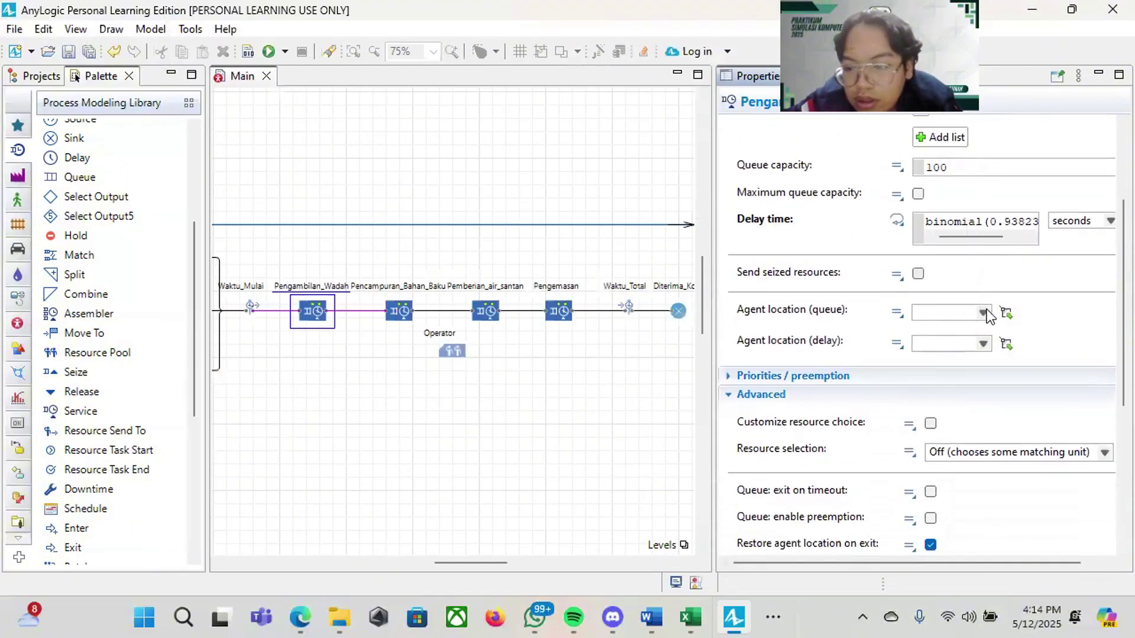
scroll(881, 329, "up", 3)
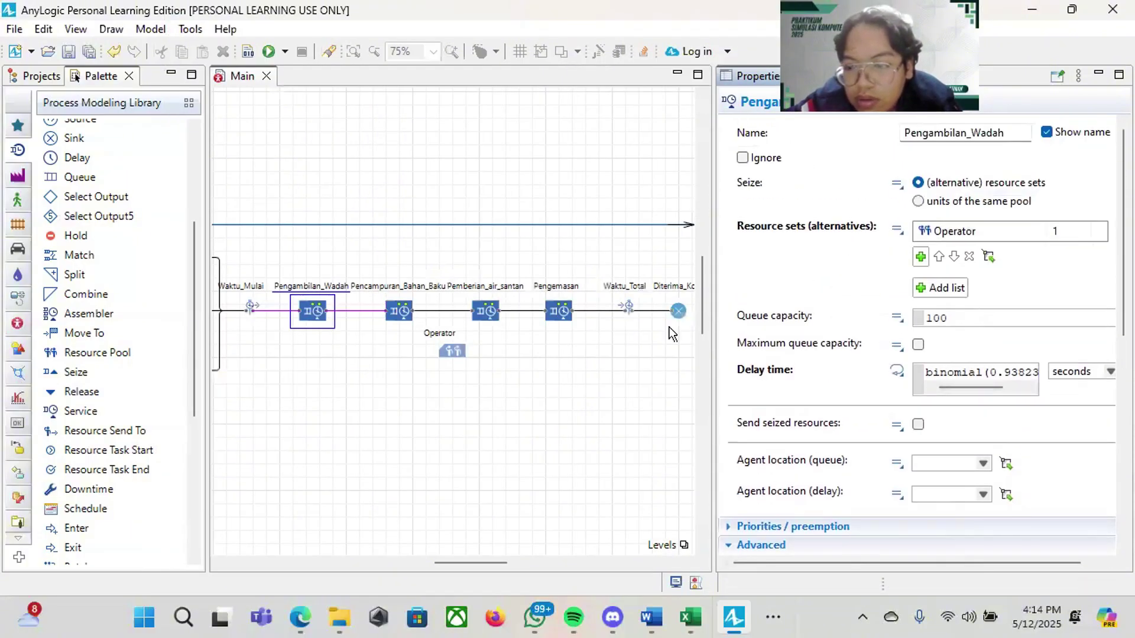
left_click(501, 500)
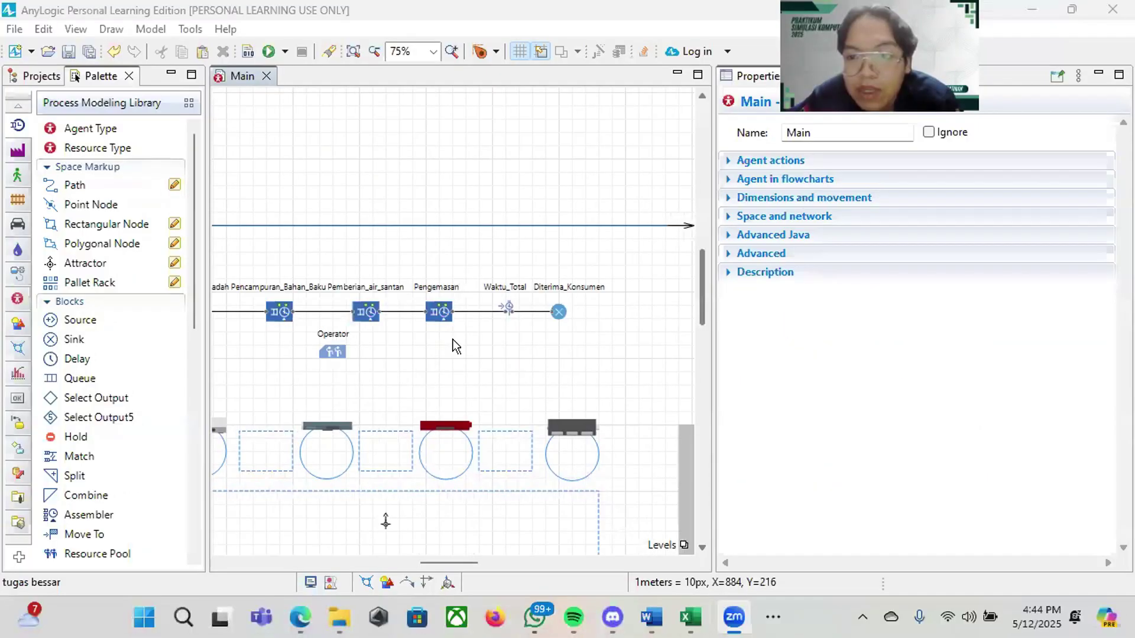
Step: Examine the properties of the three horizontal queue paths below the Sirup, Susu and Madu blocks
scroll(385, 520, "left", 10)
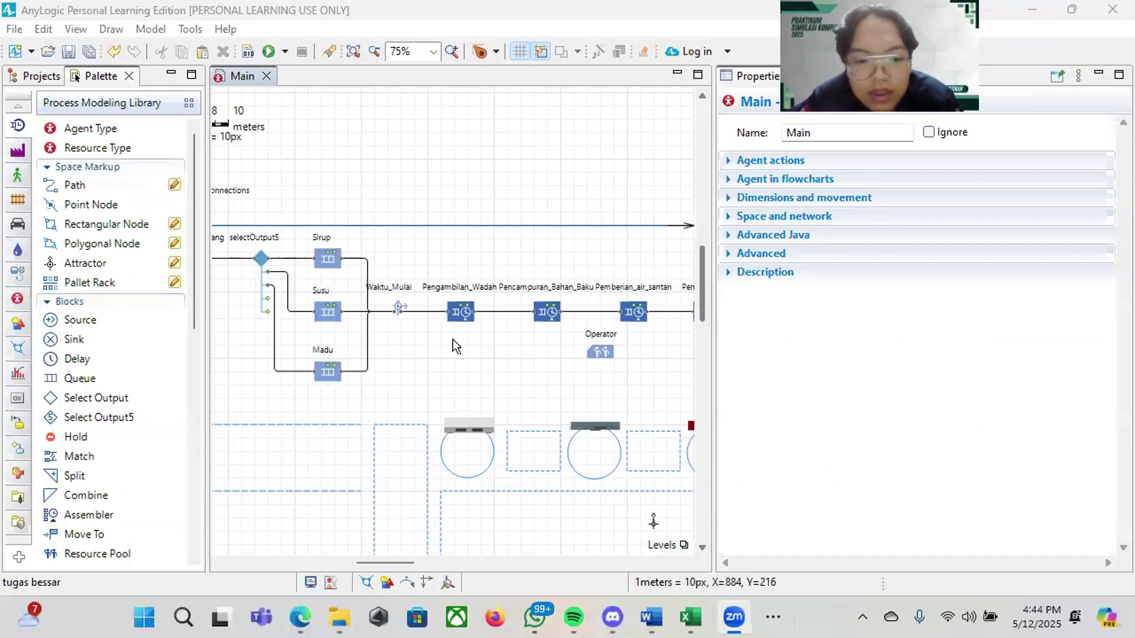
scroll(462, 326, "down", 3)
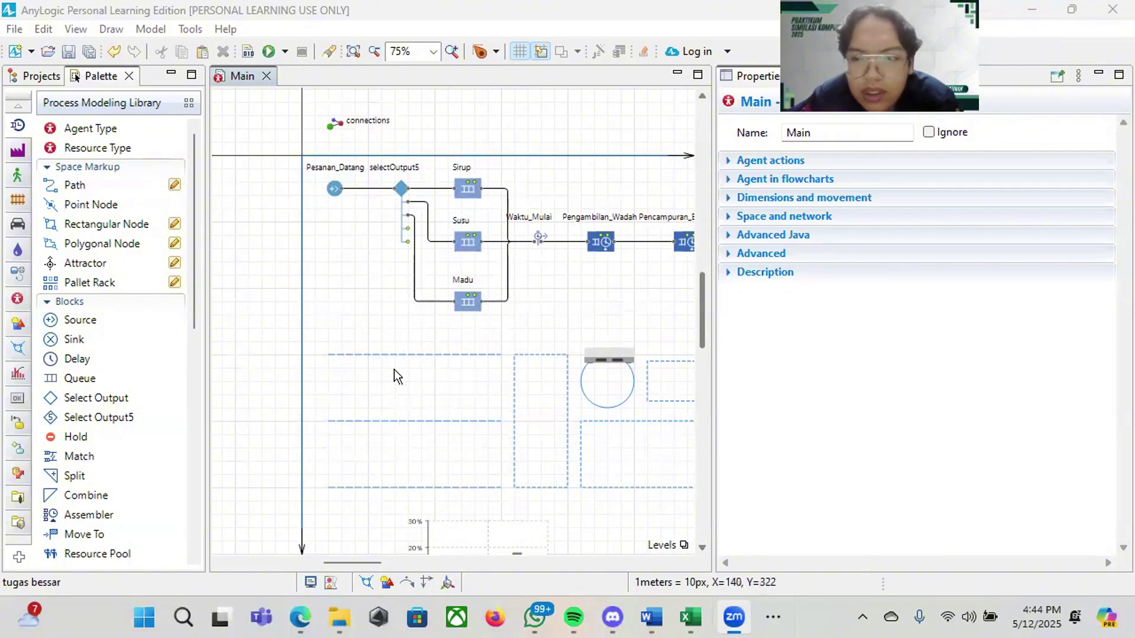
scroll(395, 376, "down", 1)
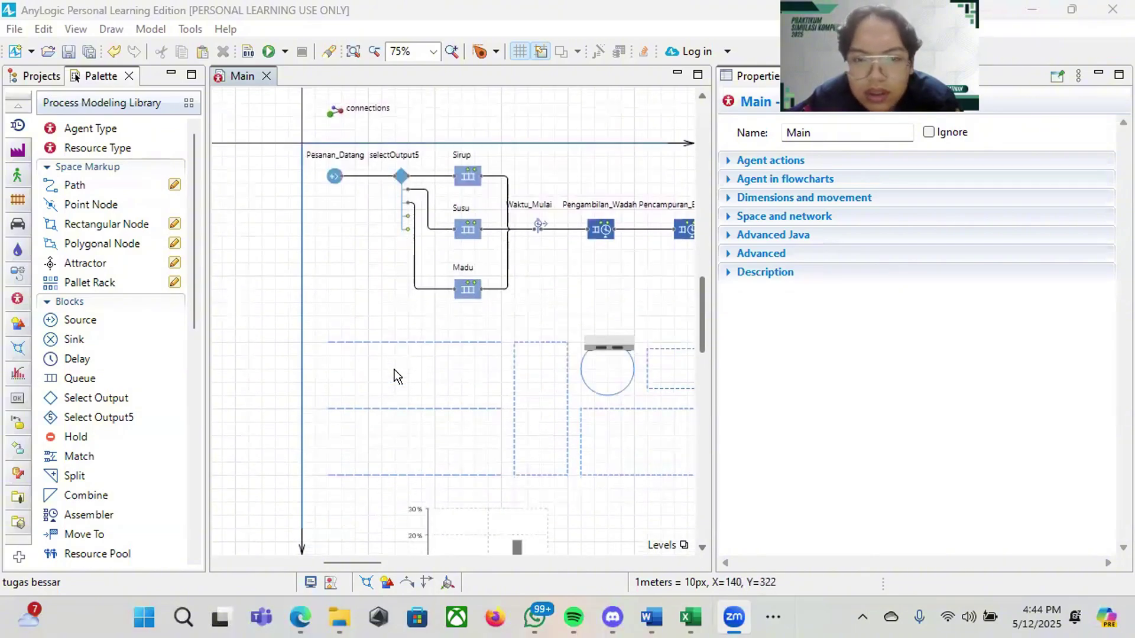
left_click(425, 346)
scroll(276, 269, "up", 2)
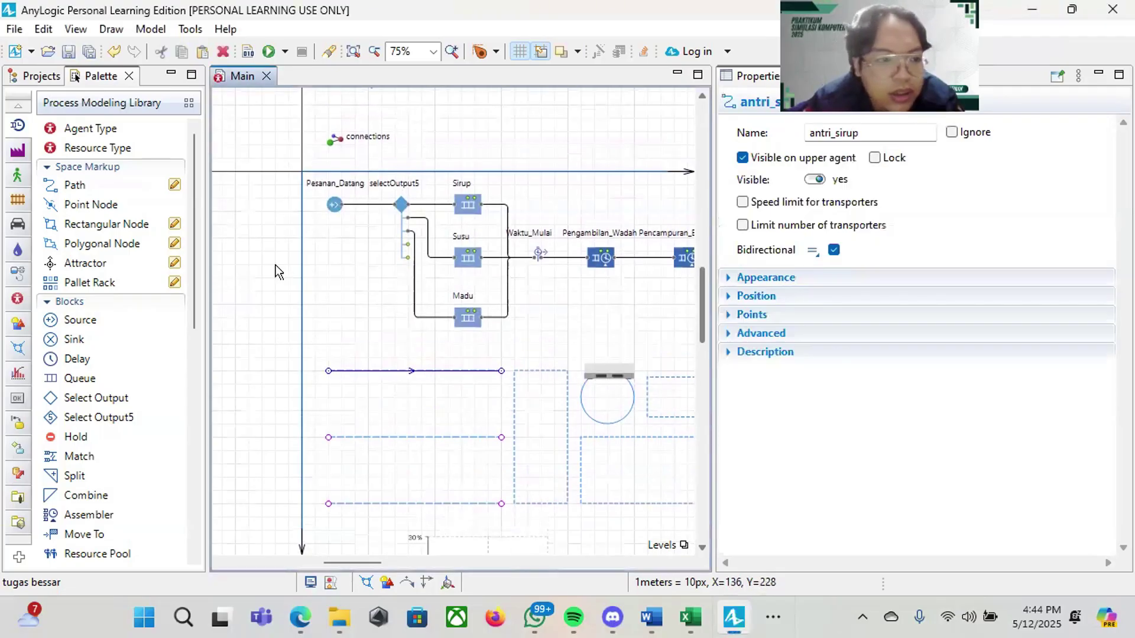
scroll(390, 380, "down", 4)
scroll(391, 381, "up", 4)
scroll(394, 489, "down", 3)
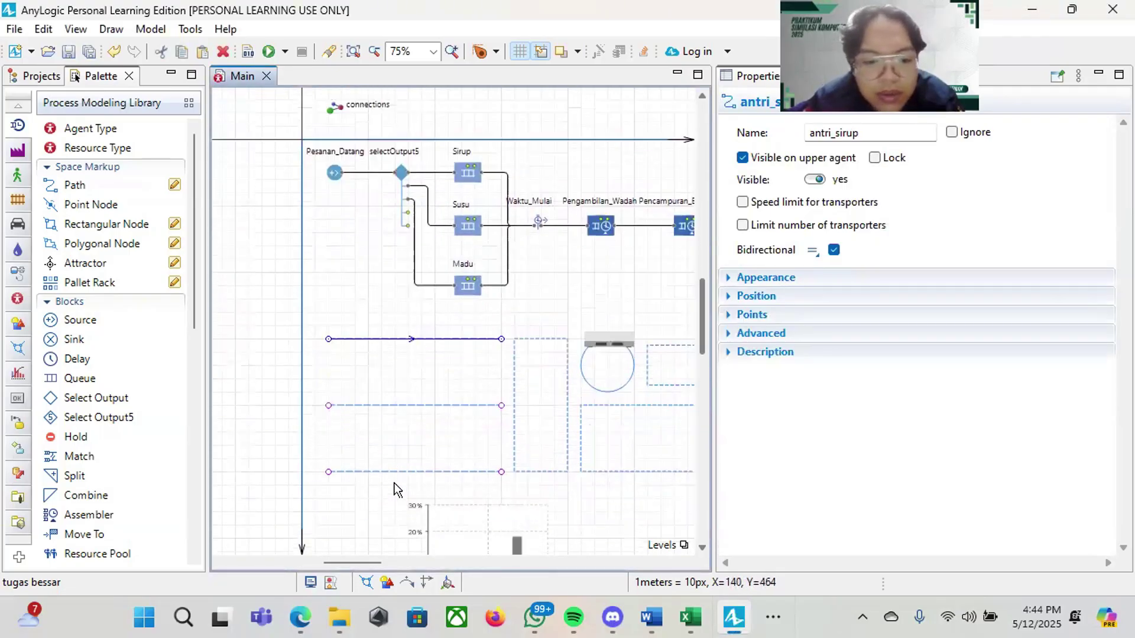
scroll(397, 491, "up", 3)
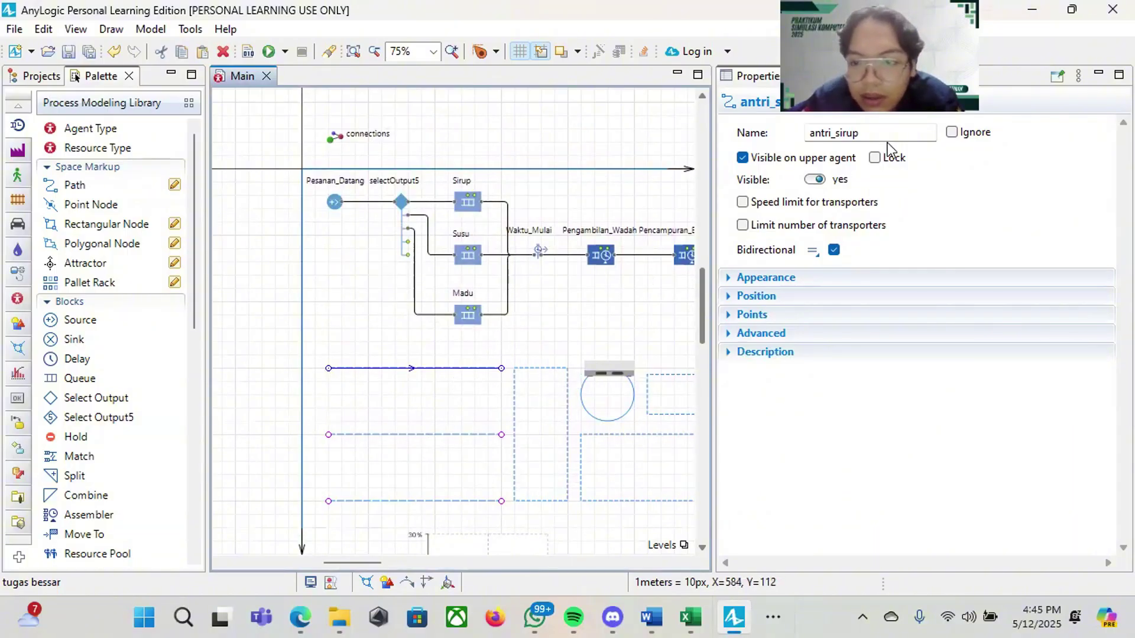
scroll(520, 313, "up", 1)
scroll(461, 378, "down", 1)
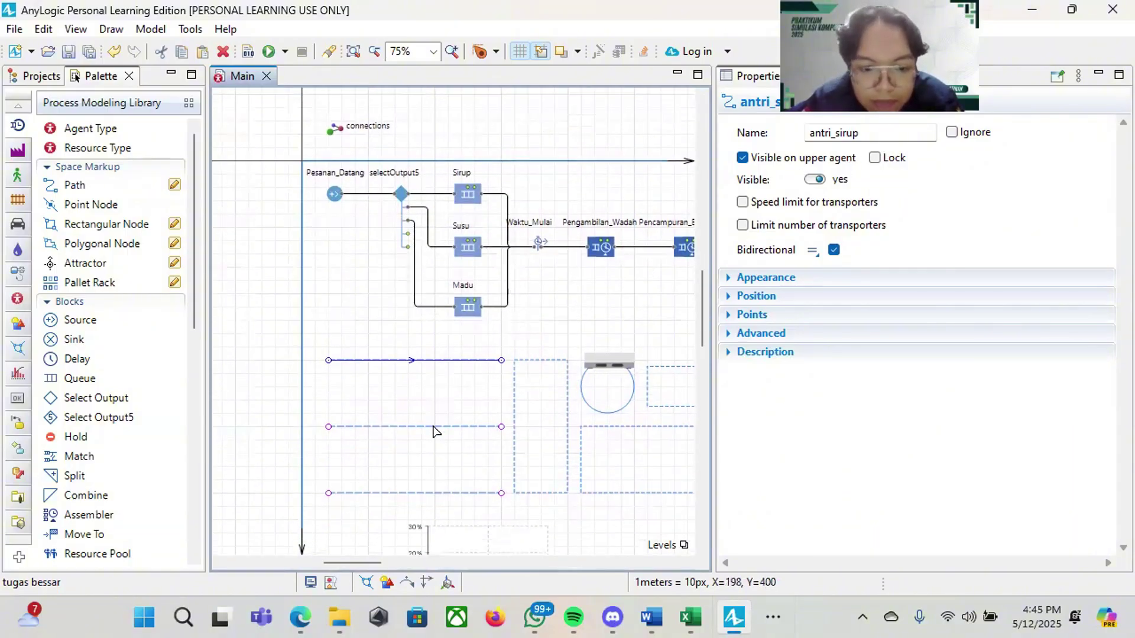
left_click(435, 428)
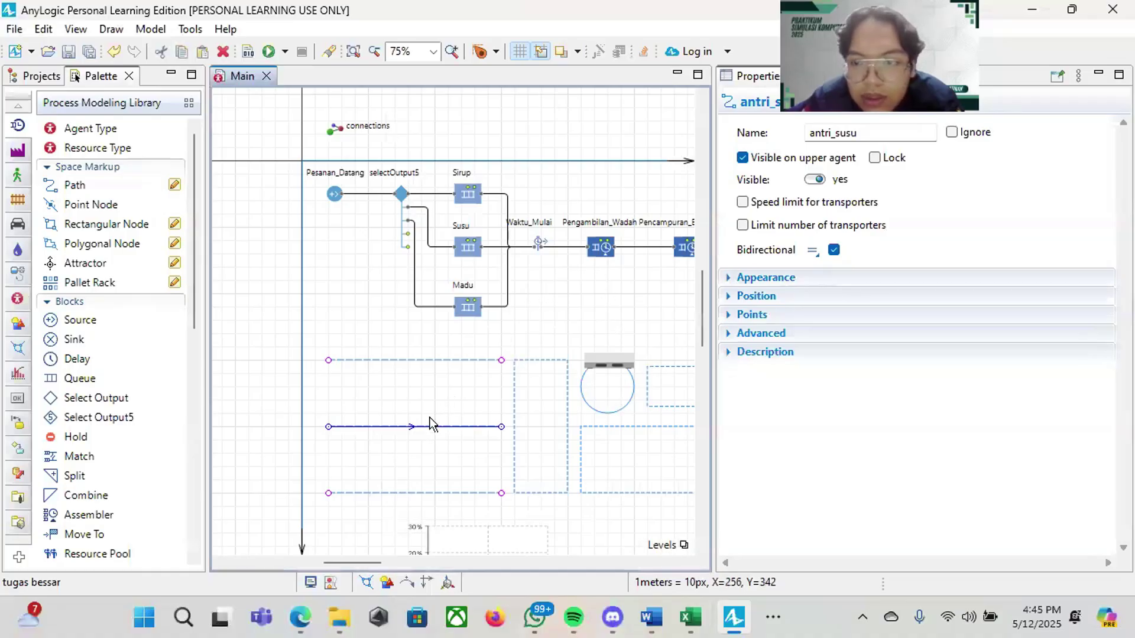
left_click(426, 493)
Step: Examine the tall rectangular queue node beside the paths, plus the Pengambilan_Wadah station's round node and its 3D object
scroll(611, 295, "right", 2)
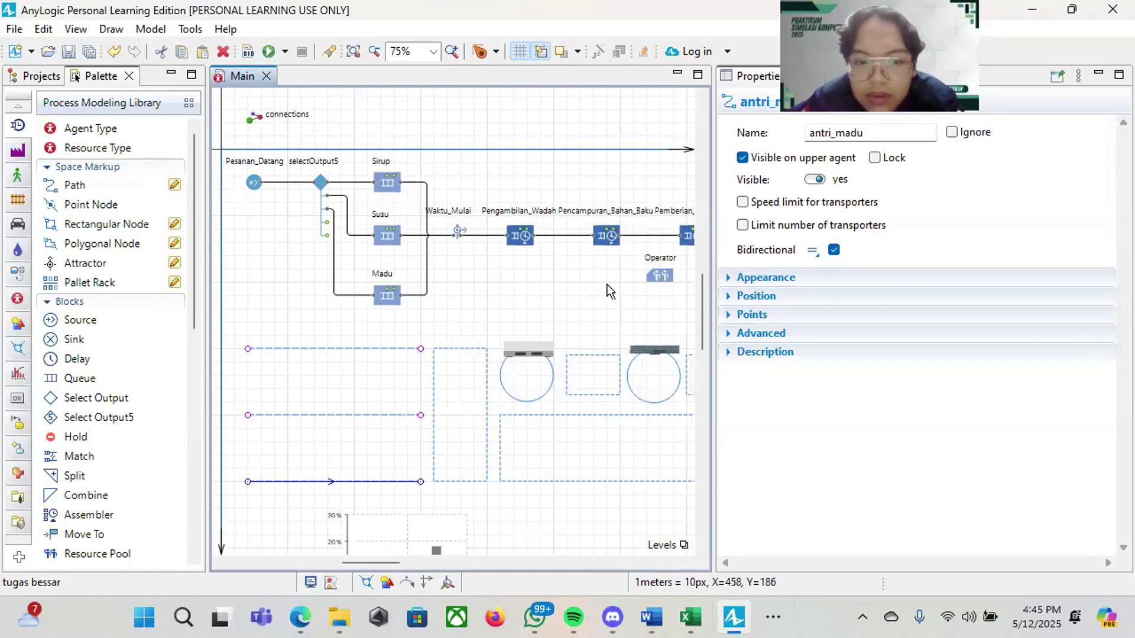
scroll(610, 291, "up", 1)
left_click(468, 385)
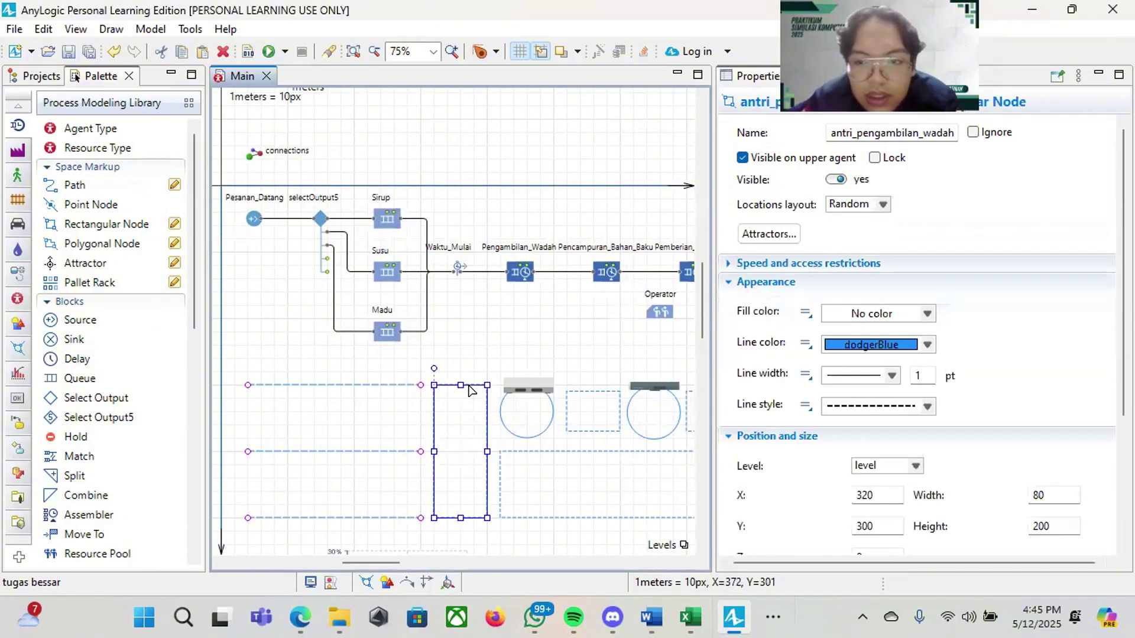
scroll(521, 361, "up", 1)
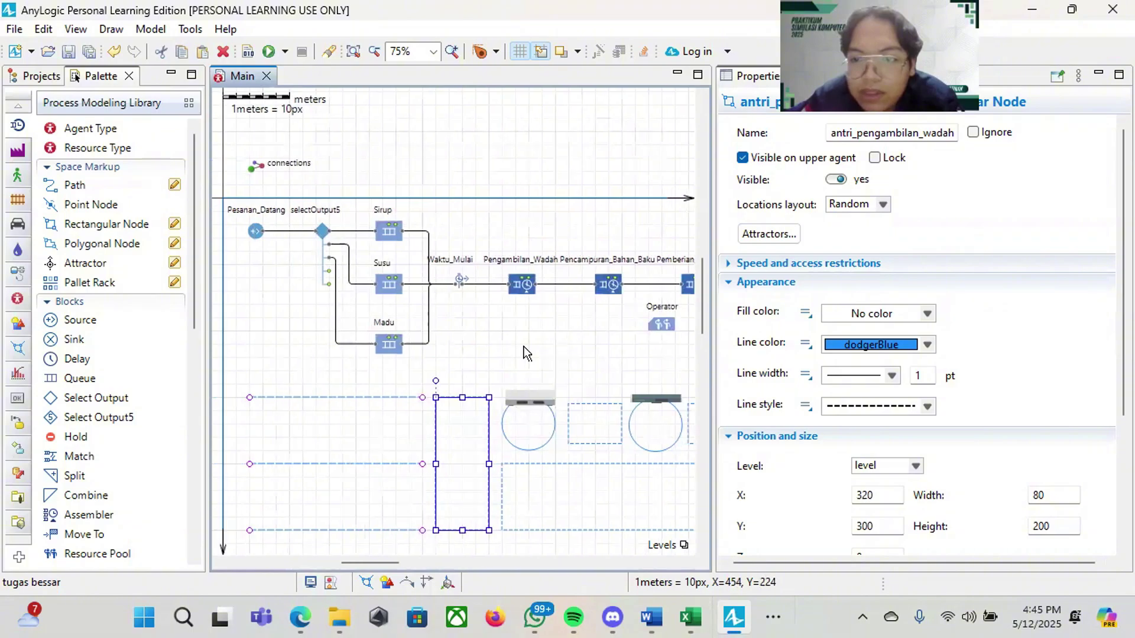
scroll(501, 355, "up", 1)
scroll(514, 361, "right", 2)
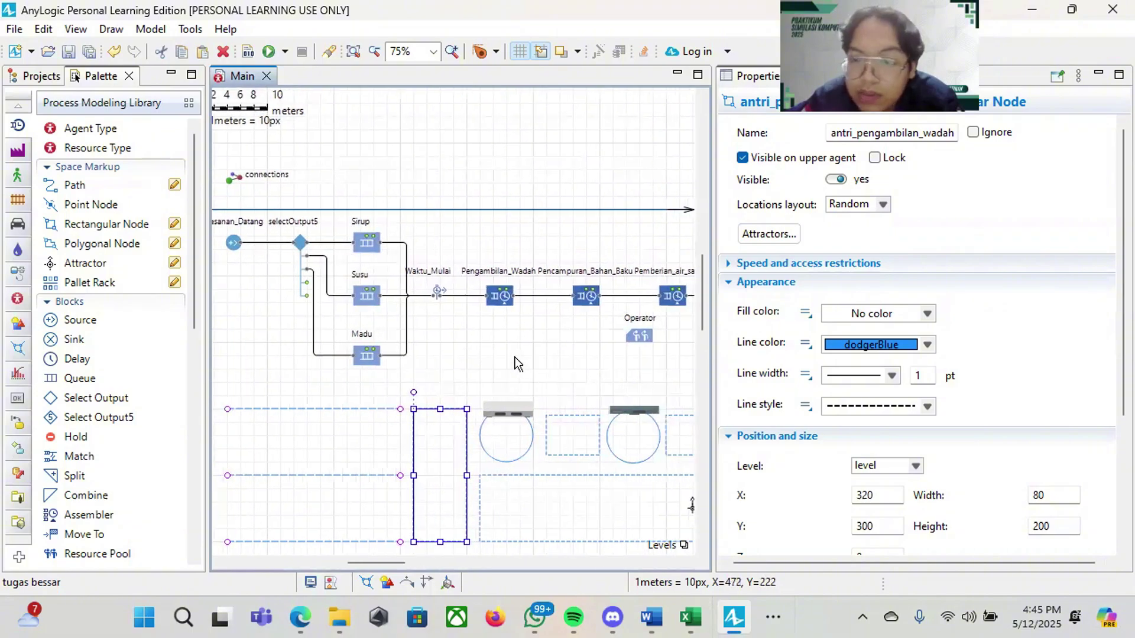
scroll(486, 364, "down", 2)
scroll(486, 364, "right", 1)
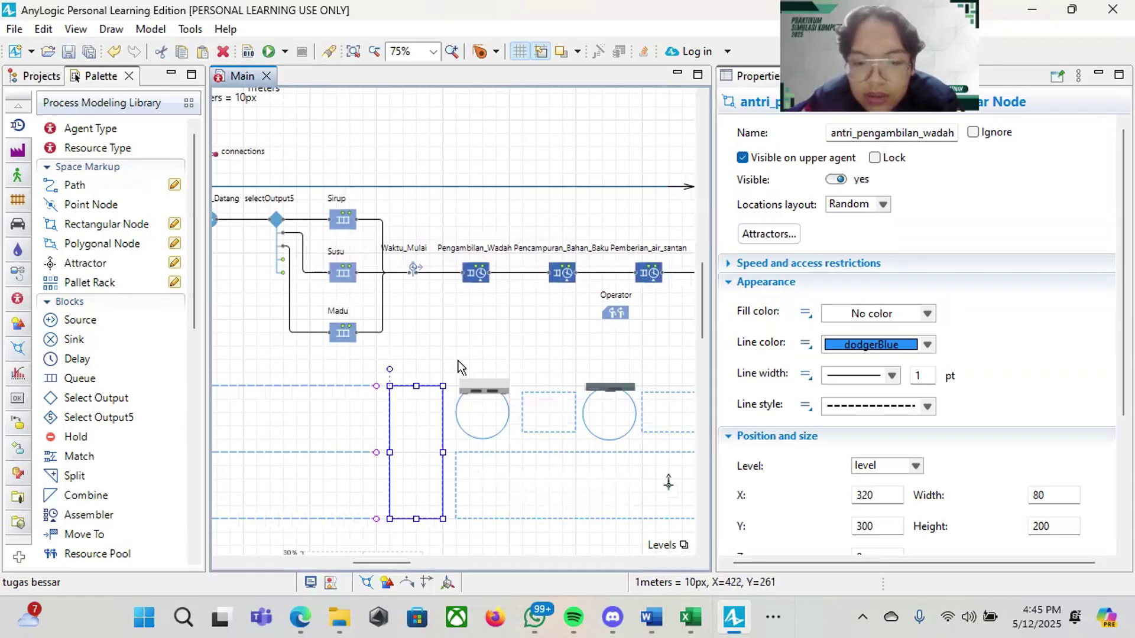
scroll(460, 370, "down", 2)
left_click(480, 382)
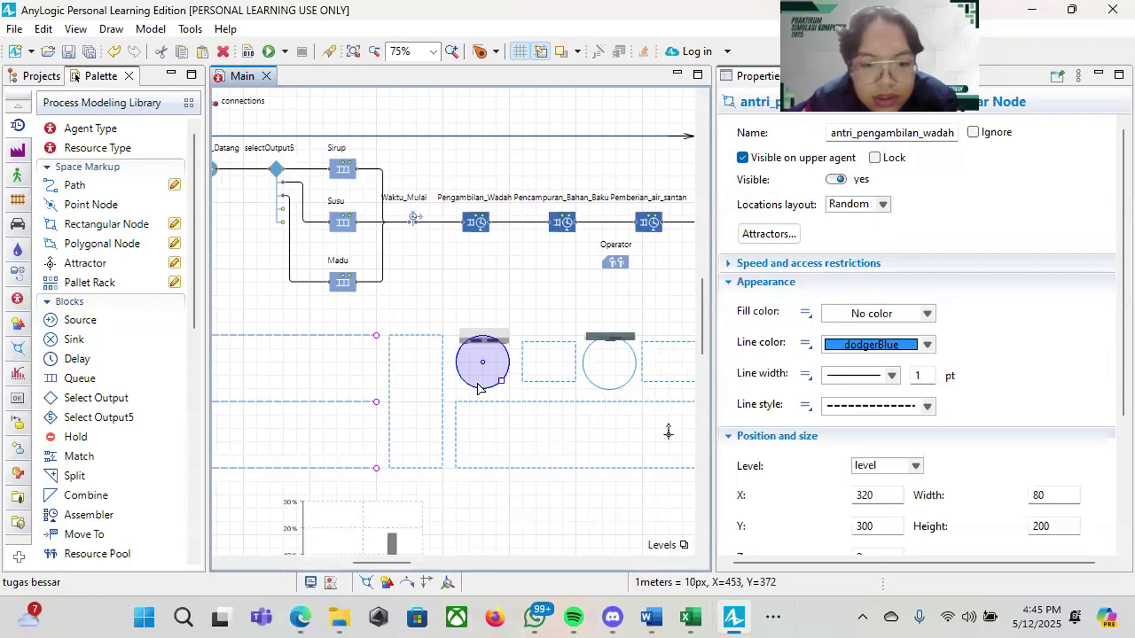
scroll(477, 389, "right", 2)
scroll(480, 388, "right", 2)
scroll(480, 388, "up", 2)
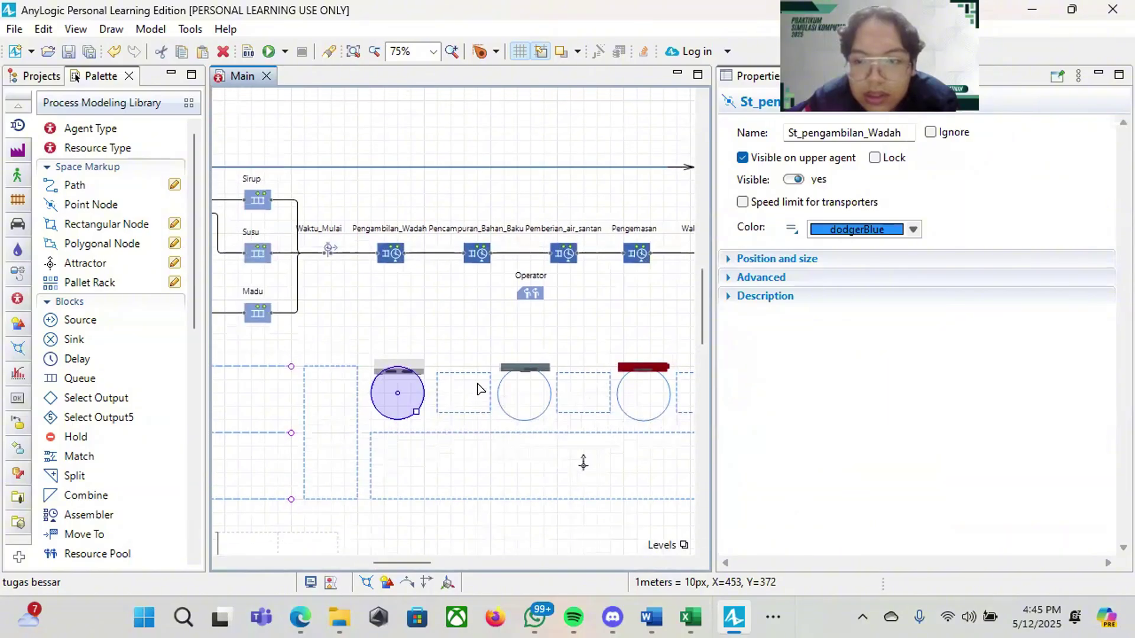
left_click(413, 372)
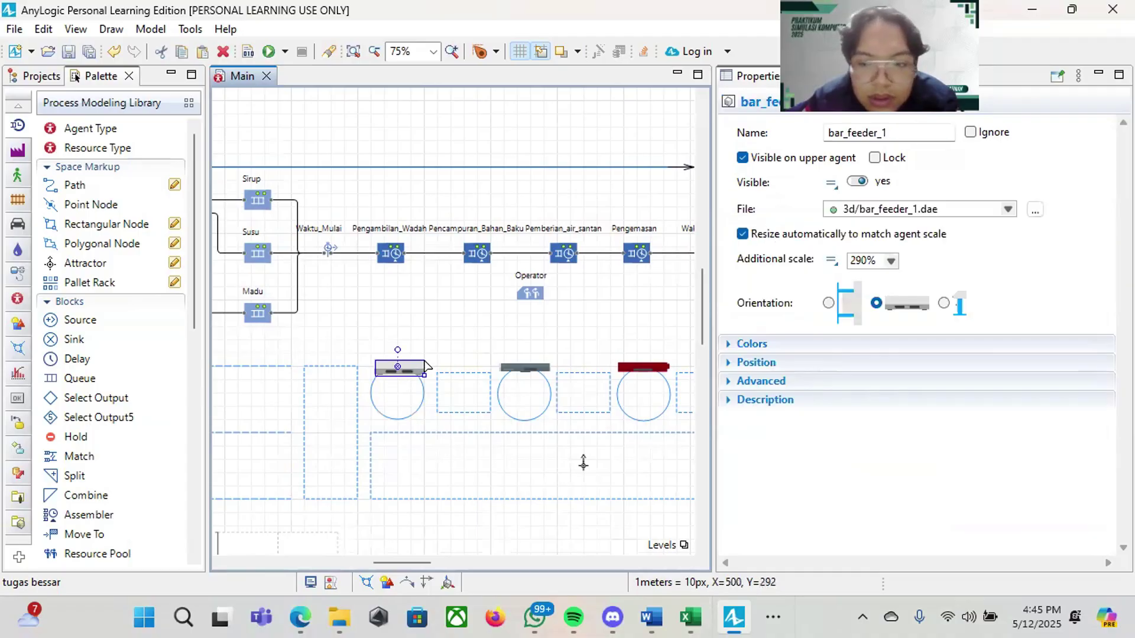
Step: Examine the queue and station nodes for Pencampuran_Bahan_Baku and Pemberian_air_santan, and the queue node for Pengemasan
left_click(463, 379)
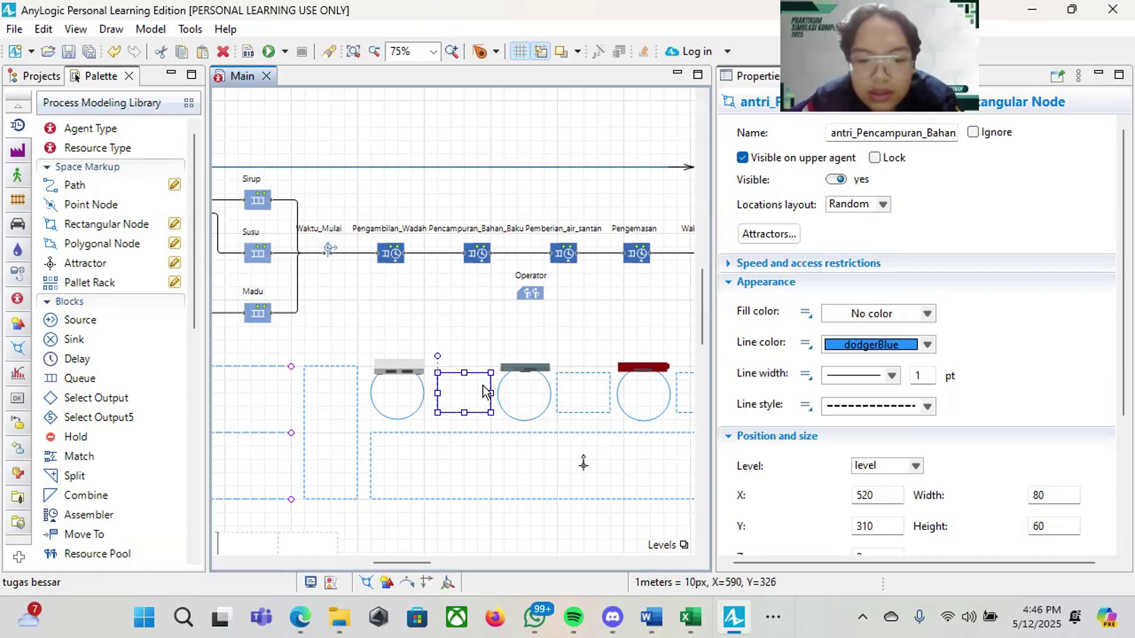
left_click(515, 419)
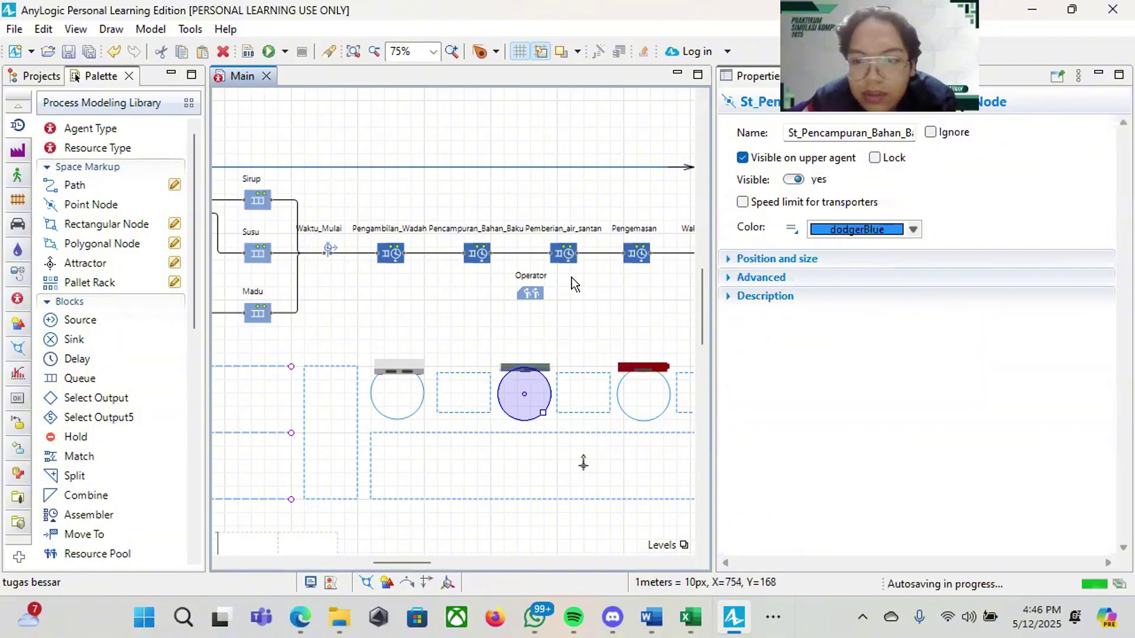
left_click(478, 389)
scroll(526, 291, "down", 1)
scroll(526, 291, "right", 1)
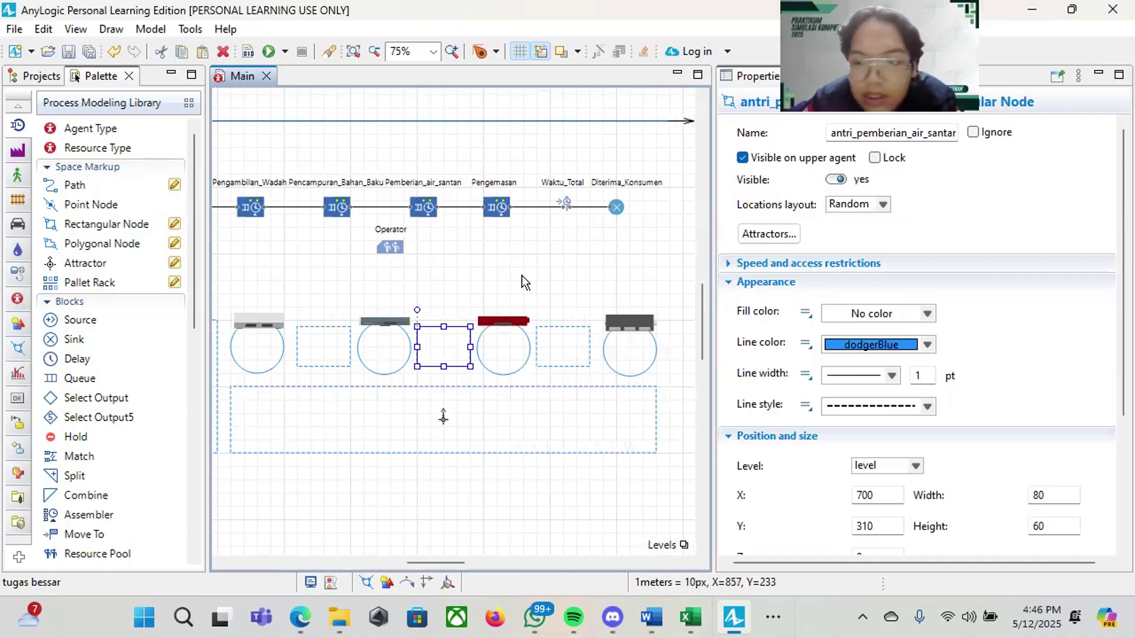
scroll(508, 288, "up", 3)
scroll(508, 288, "left", 1)
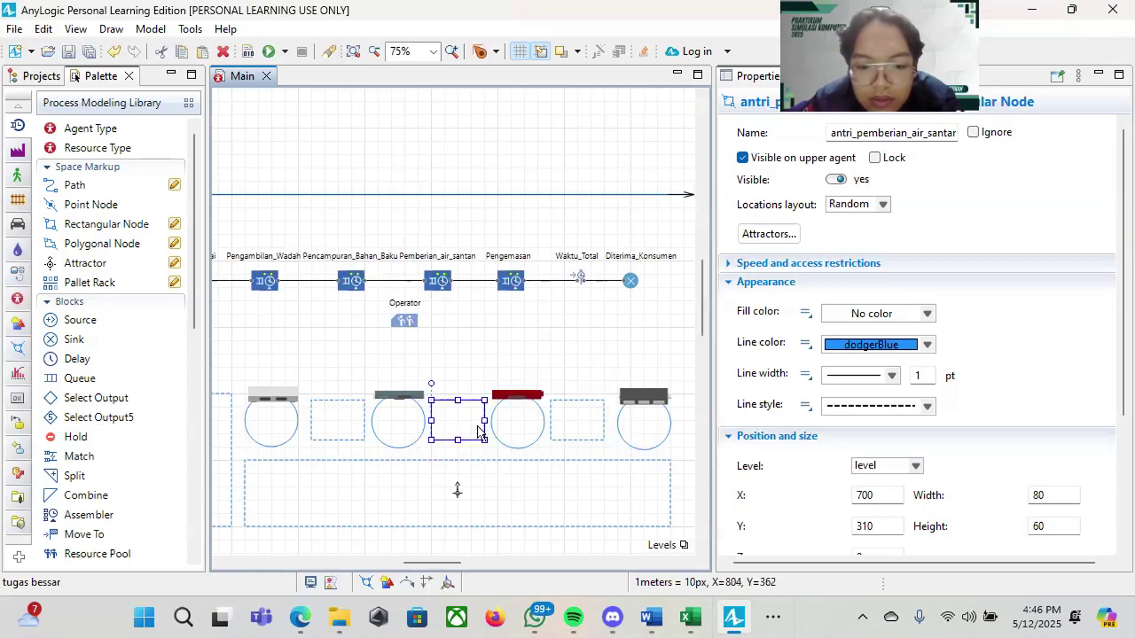
left_click(512, 453)
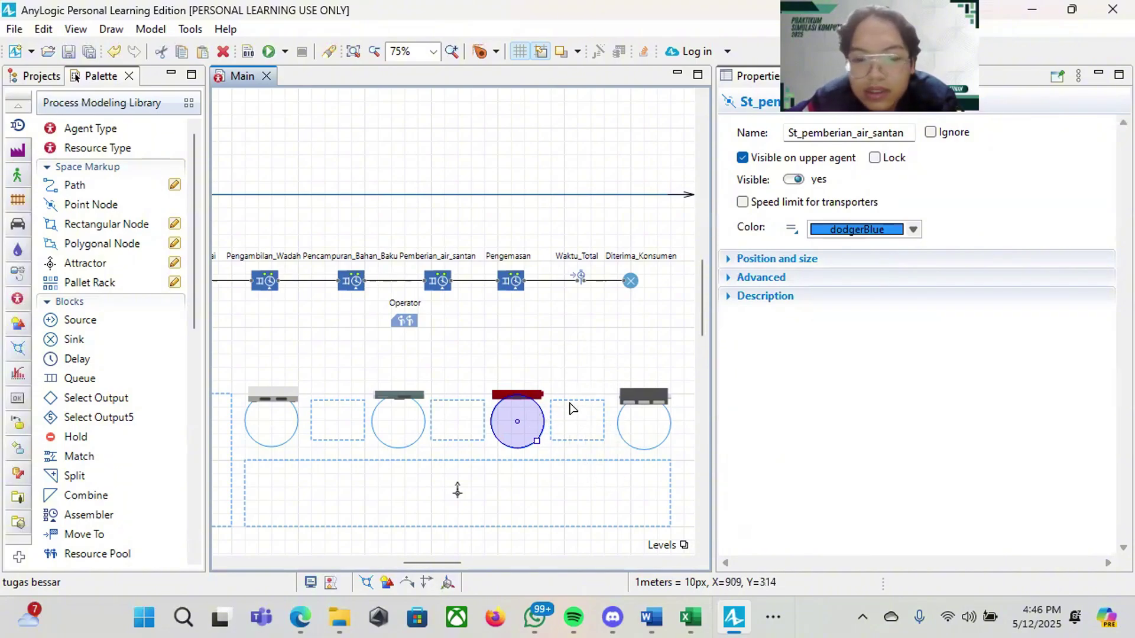
left_click(575, 439)
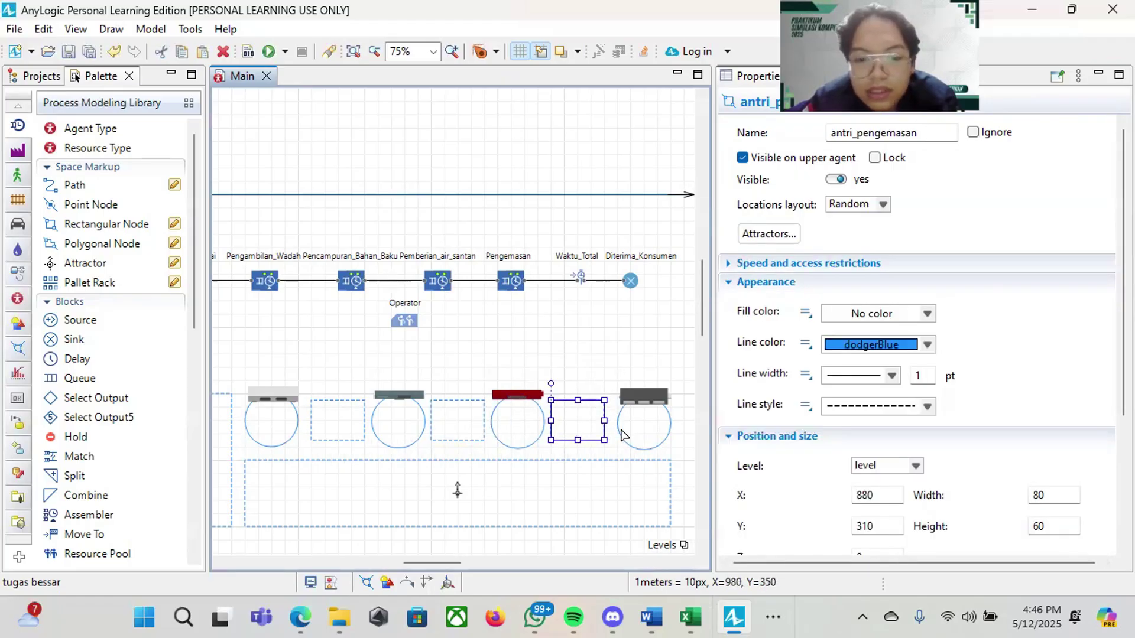
Step: Examine the Pengemasan station's round node, its rectangular queue node and the neighbouring station node
left_click(634, 448)
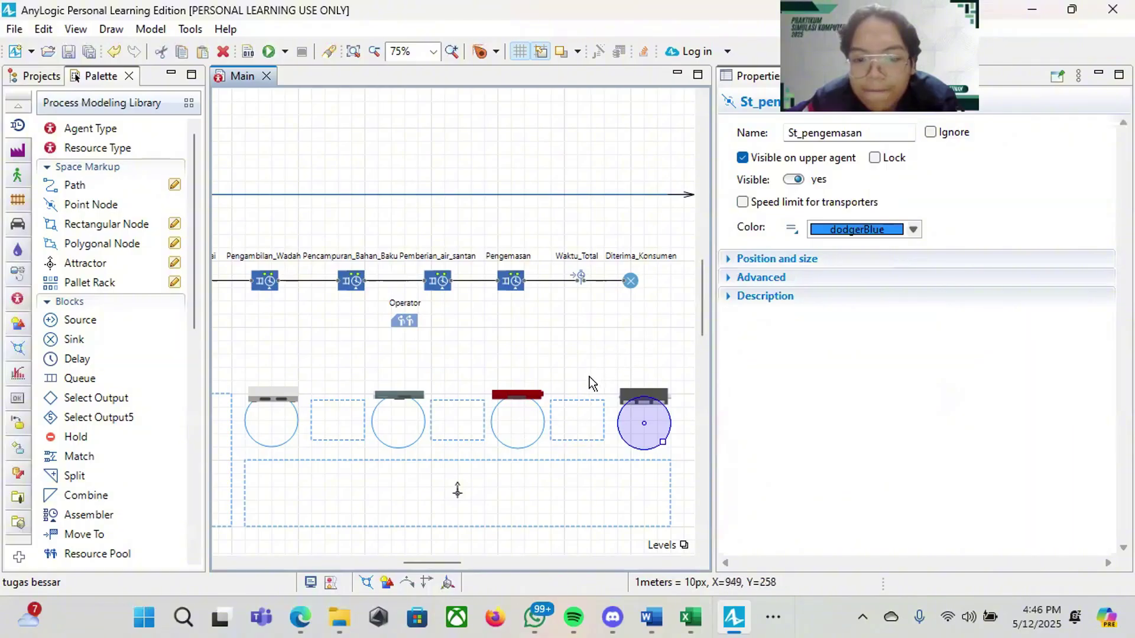
left_click(587, 401)
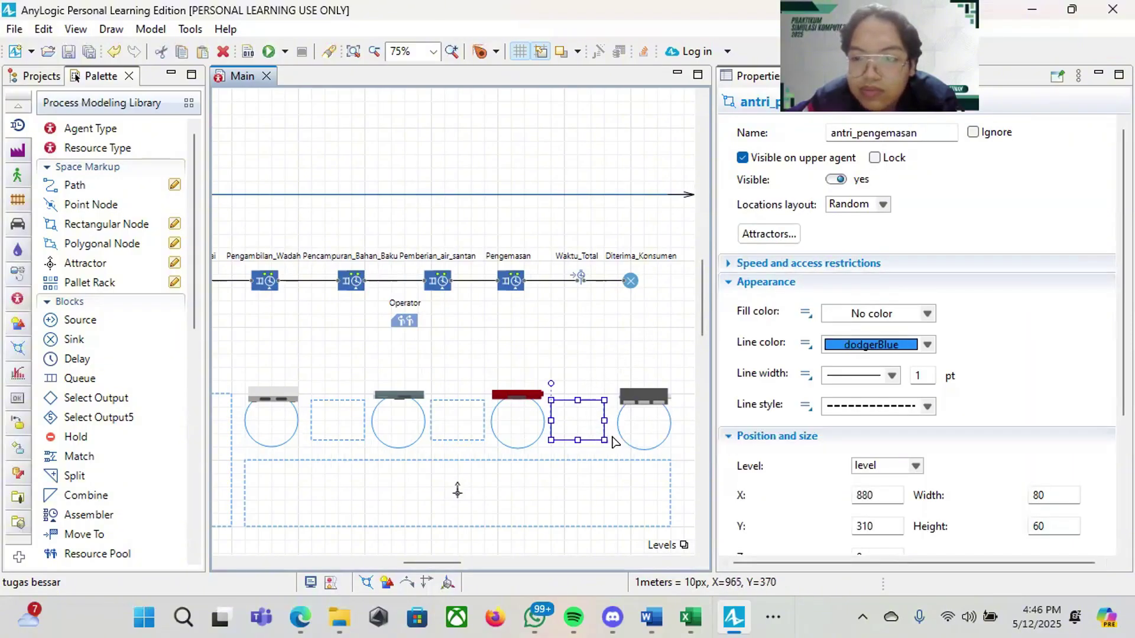
scroll(649, 454, "right", 3)
scroll(649, 454, "down", 1)
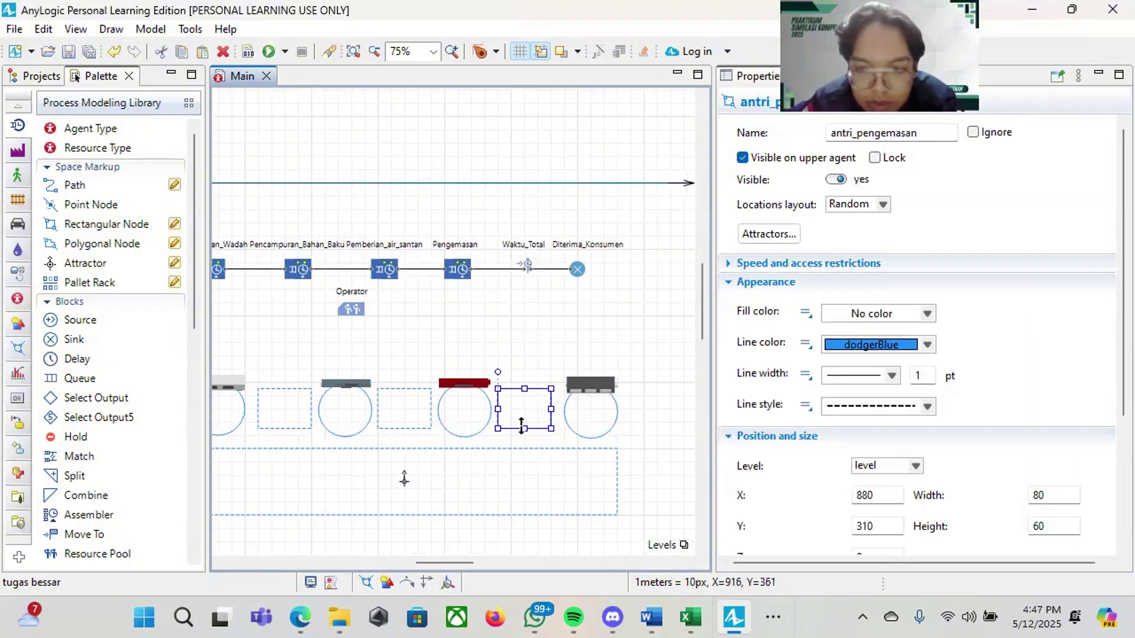
left_click(476, 428)
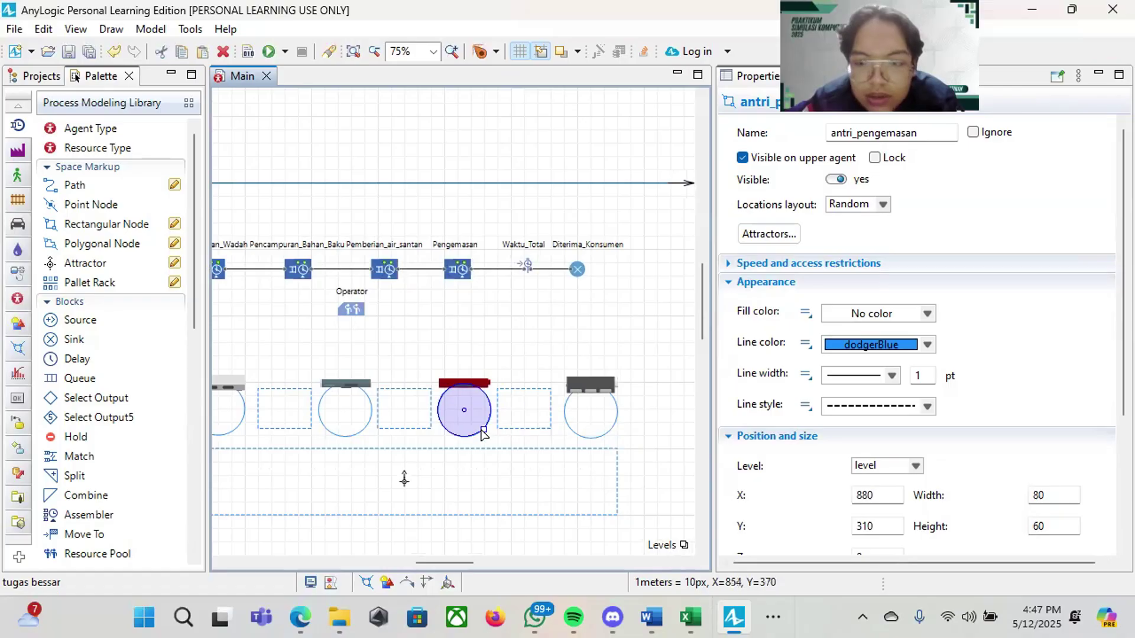
left_click(534, 430)
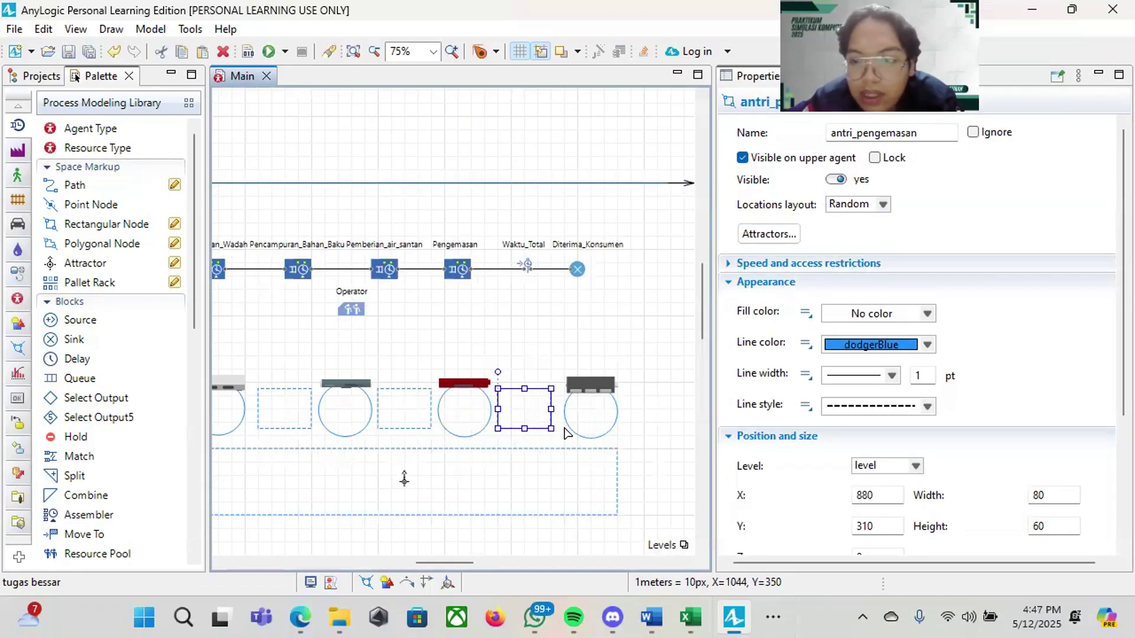
left_click(608, 428)
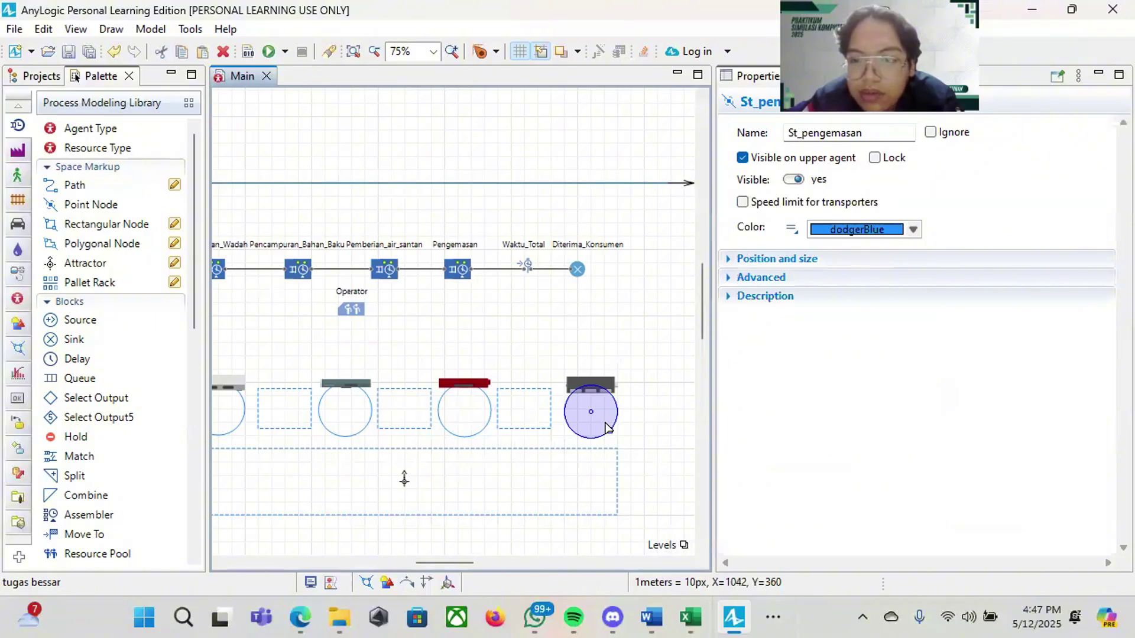
scroll(631, 345, "down", 4)
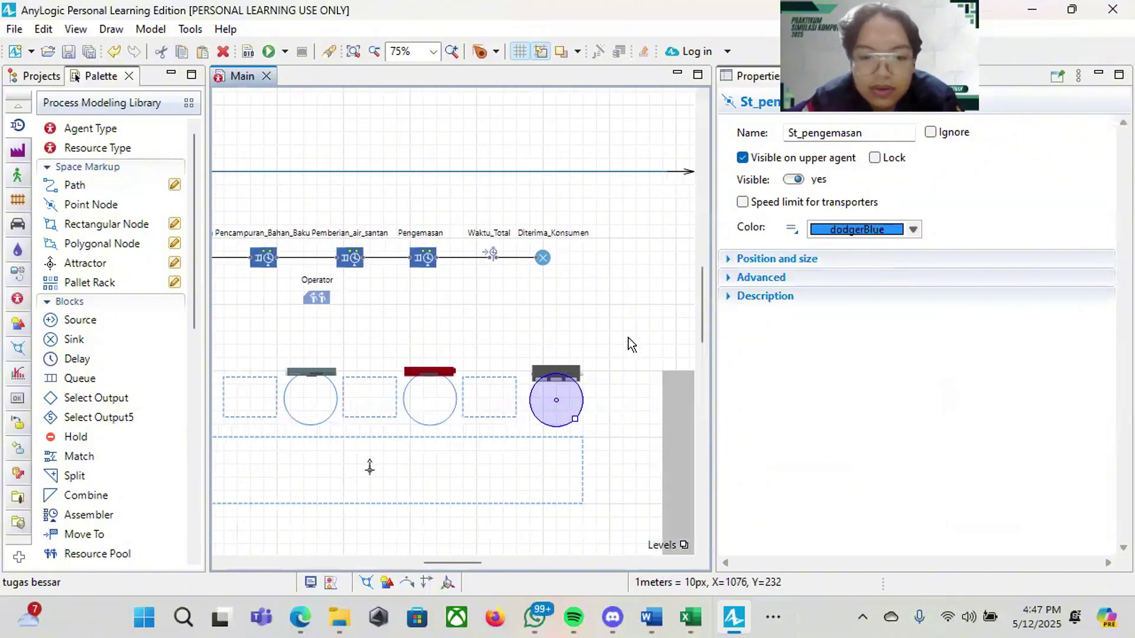
Step: Examine the wide tempat_operator rectangular node below the stations and the attractor inside it
left_click(534, 408)
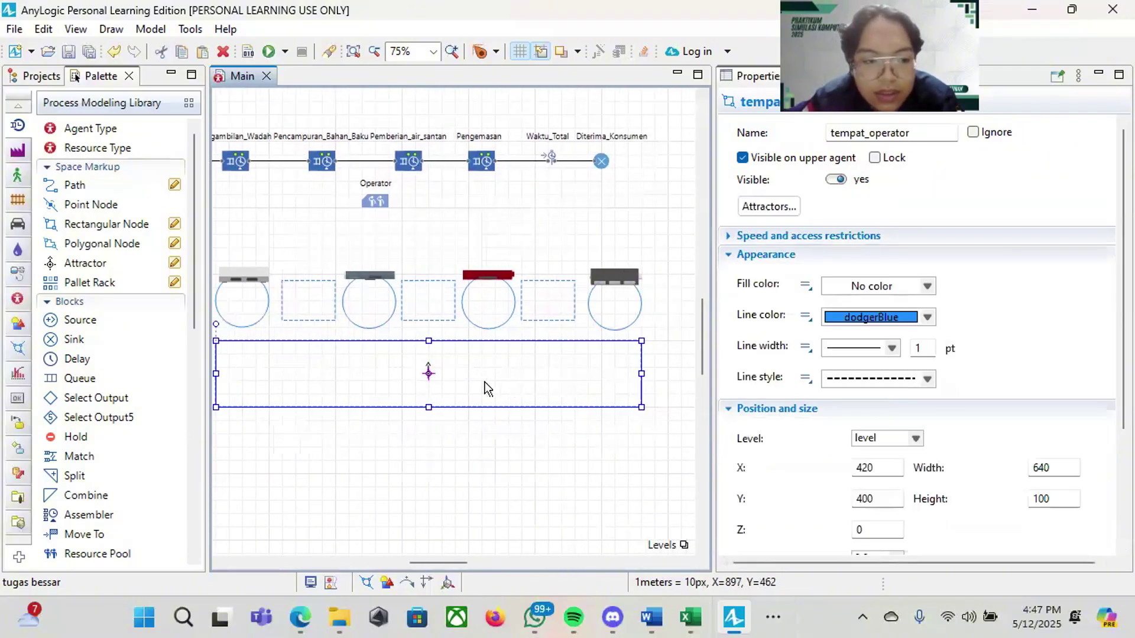
scroll(485, 402, "left", 3)
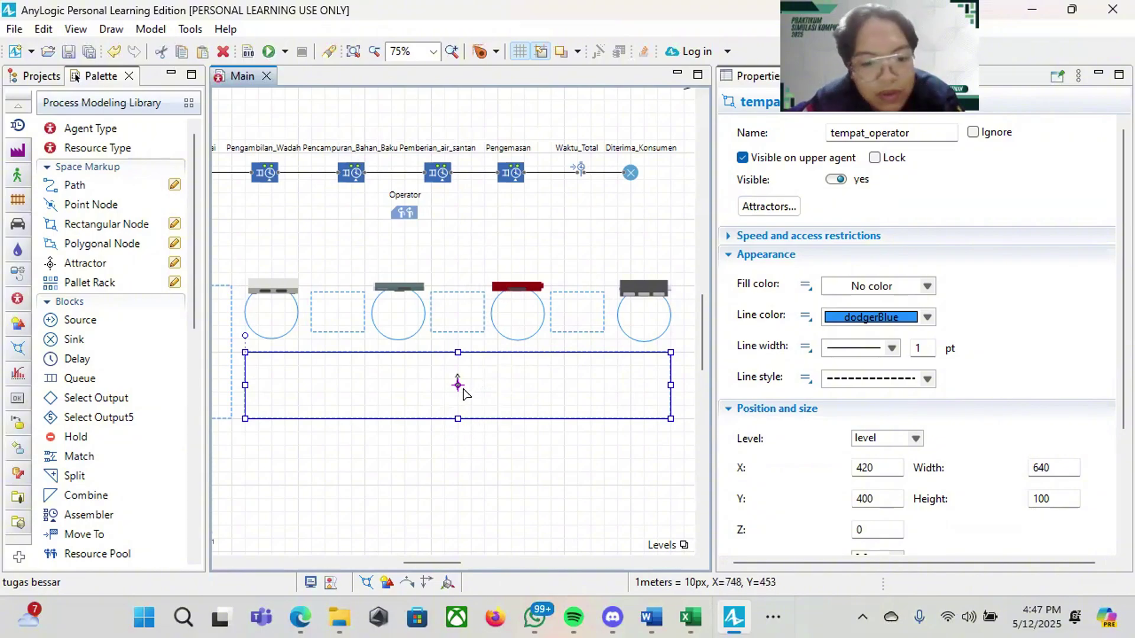
scroll(460, 387, "up", 3)
scroll(515, 363, "down", 2)
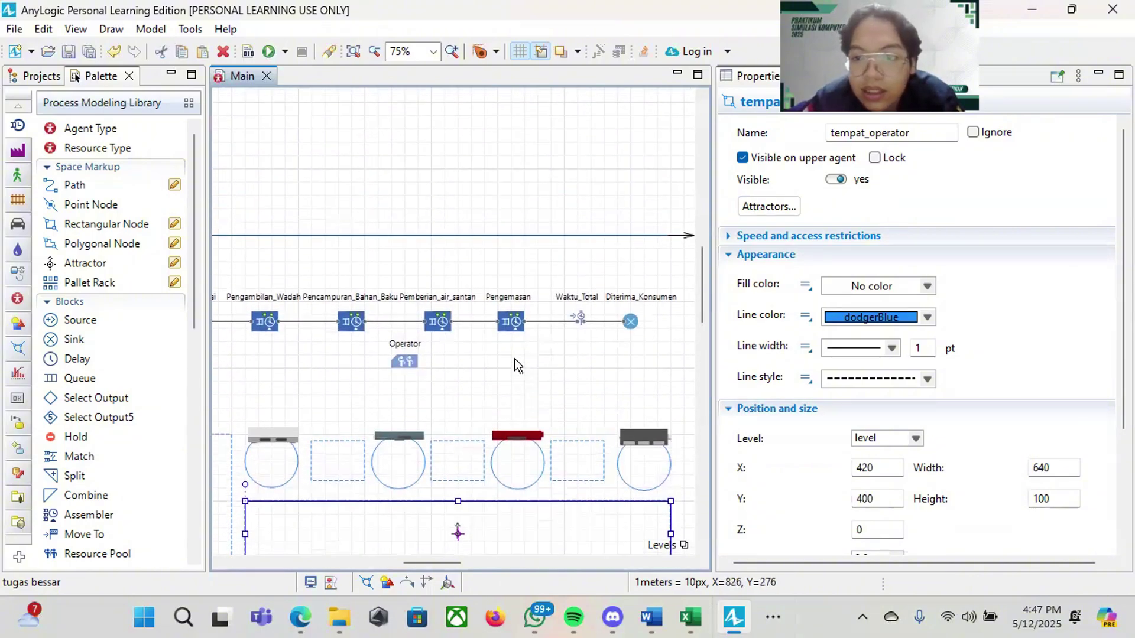
left_click(518, 460)
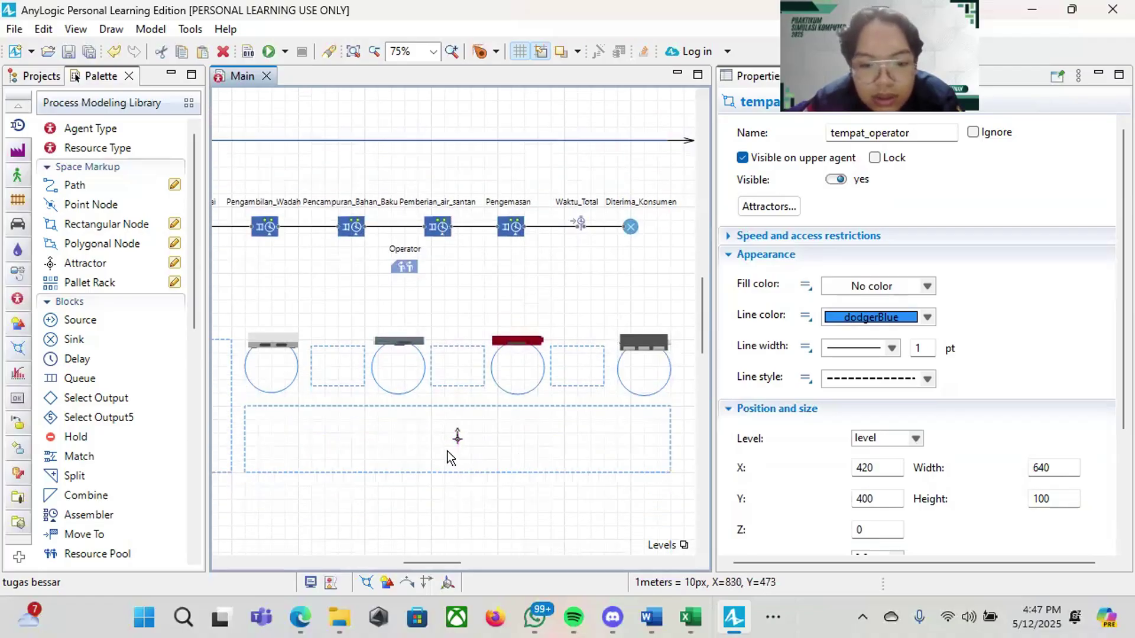
left_click(457, 438)
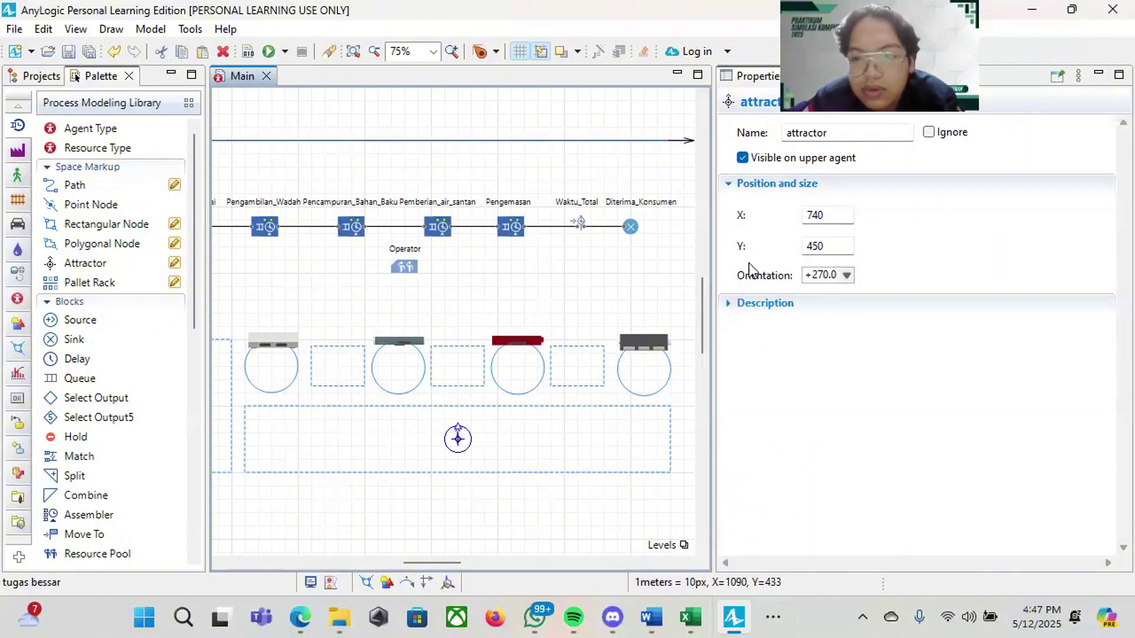
left_click(534, 304)
Step: Examine the 3D window beside the layout and locate the 3D Window element among the presentation elements
scroll(556, 322, "right", 3)
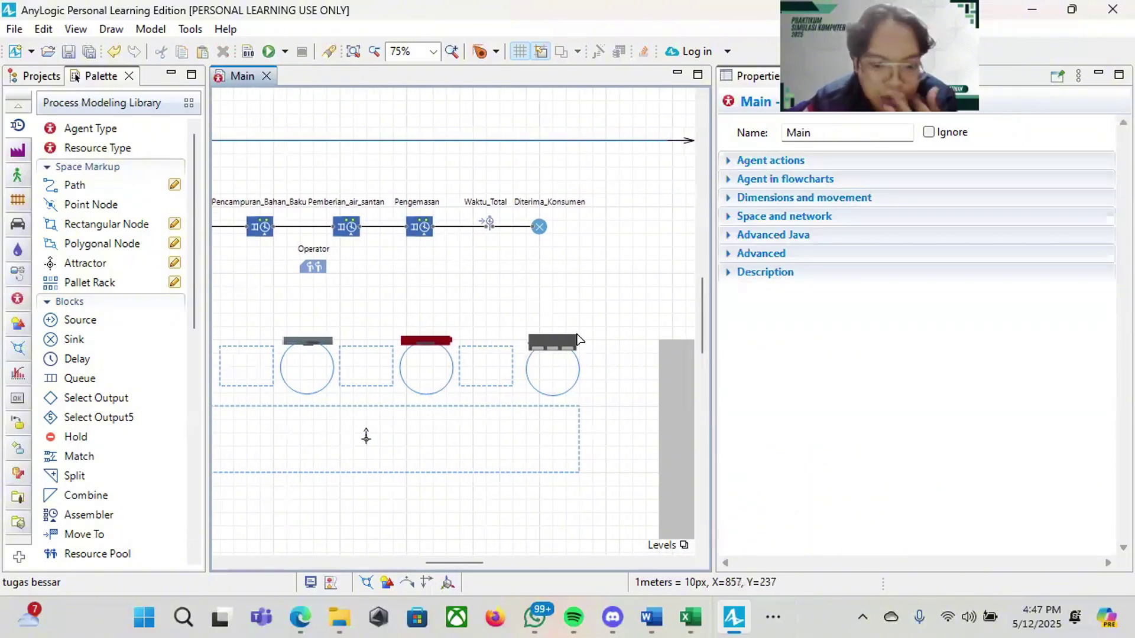
scroll(522, 331, "right", 7)
left_click(494, 405)
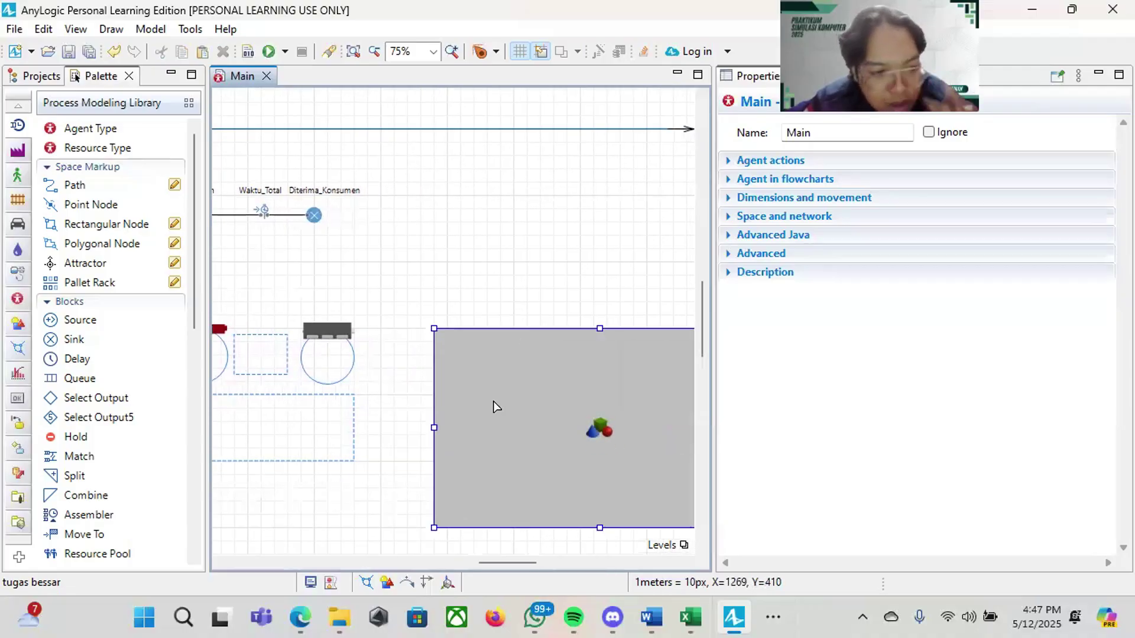
left_click(17, 520)
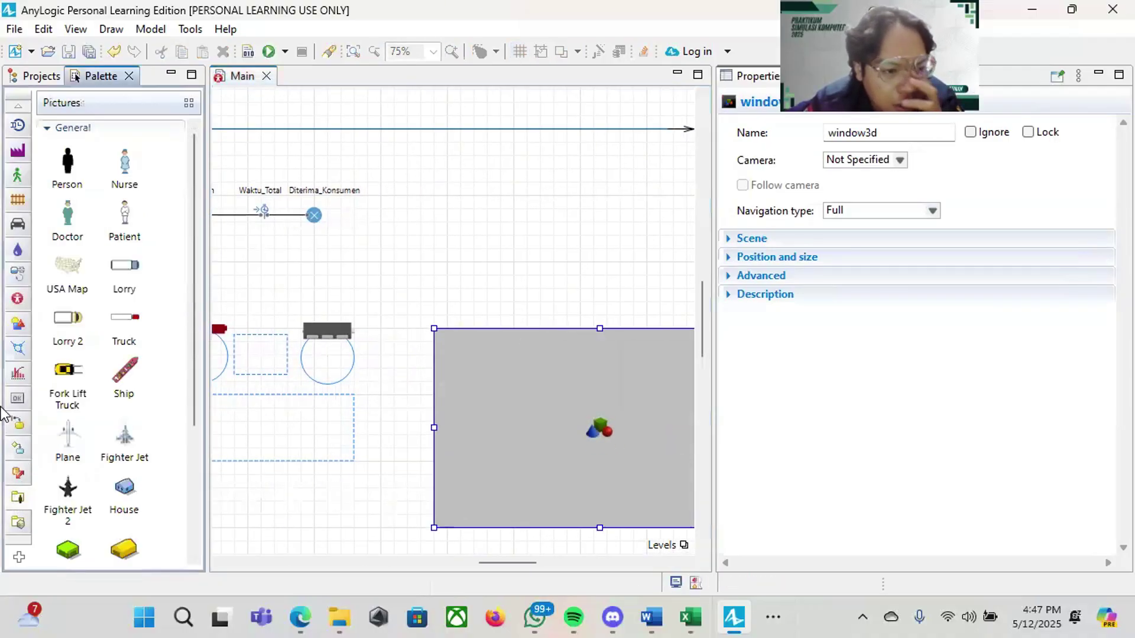
left_click(18, 324)
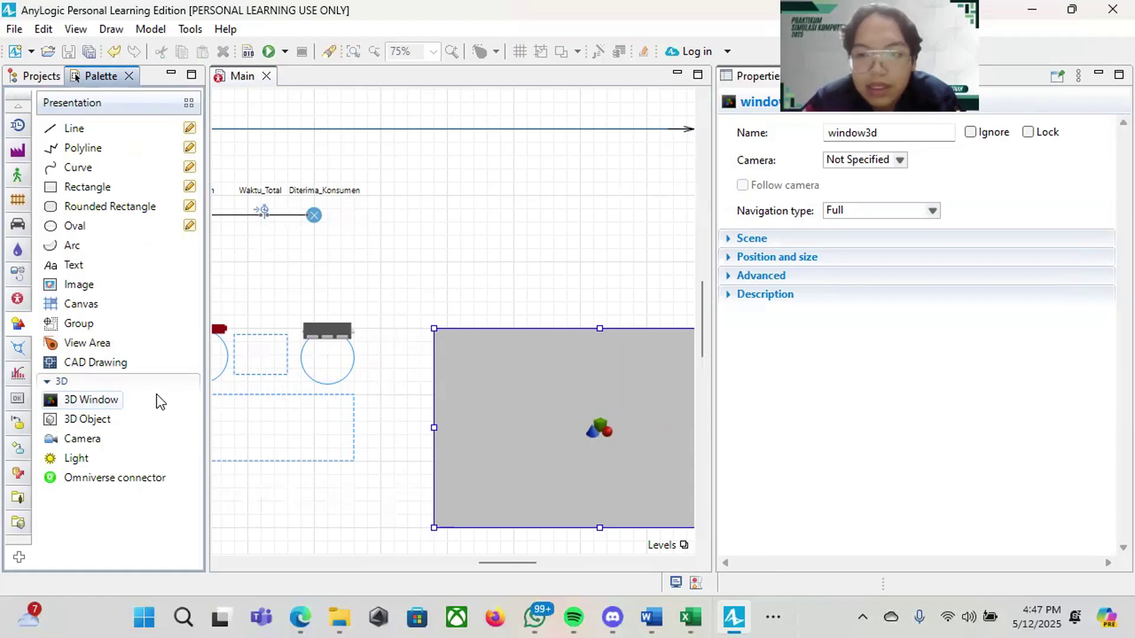
left_click(481, 282)
Step: Examine the Pesanan_Datang source's arrival rate, the available rate units, and its agent and advanced settings
scroll(477, 311, "left", 5)
scroll(478, 310, "left", 3)
scroll(476, 310, "up", 2)
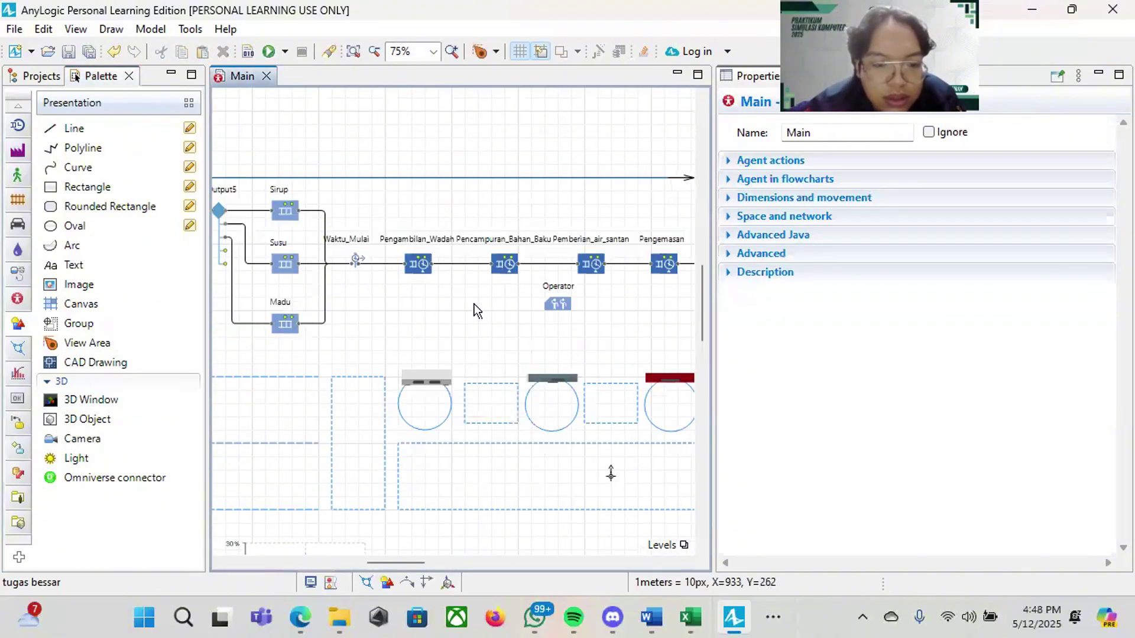
scroll(475, 309, "left", 3)
scroll(476, 309, "up", 2)
scroll(330, 278, "up", 2)
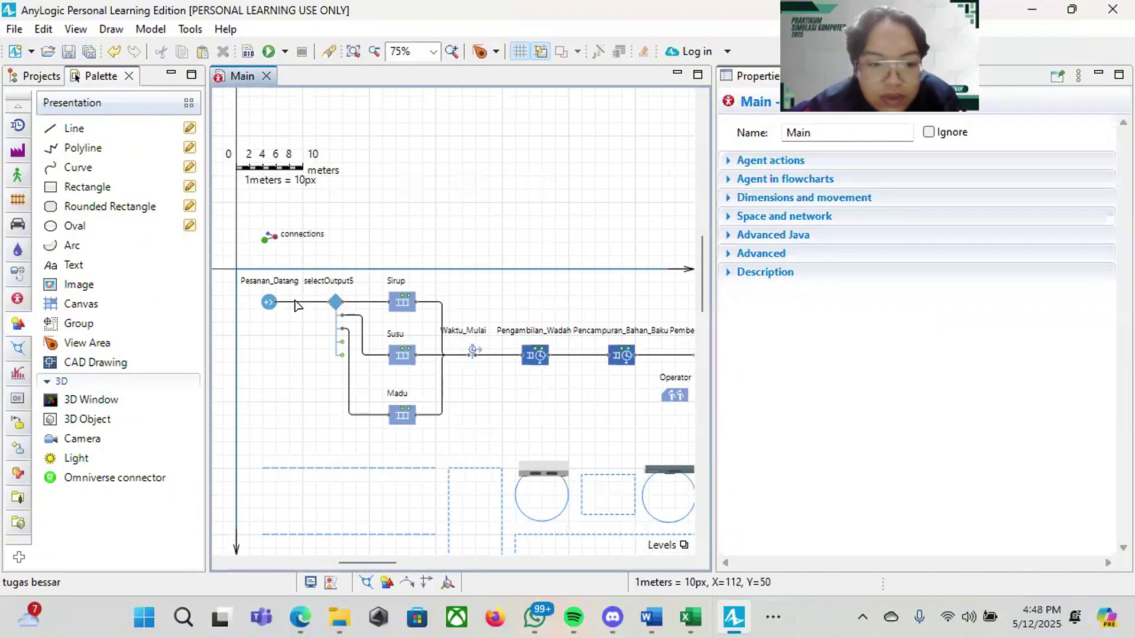
left_click(270, 304)
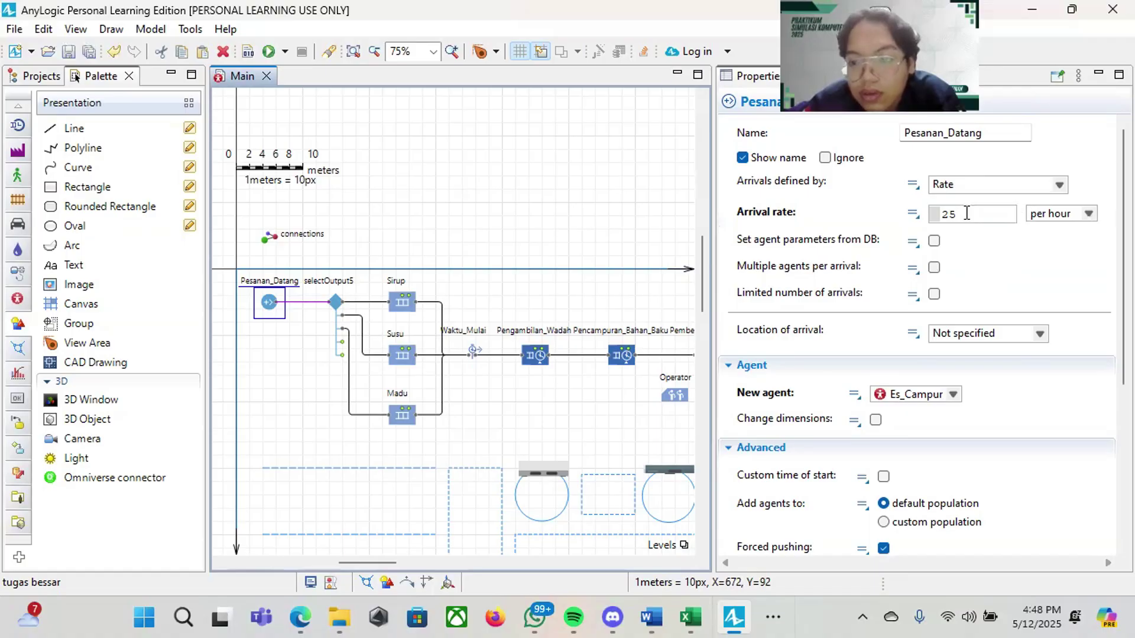
left_click(1094, 215)
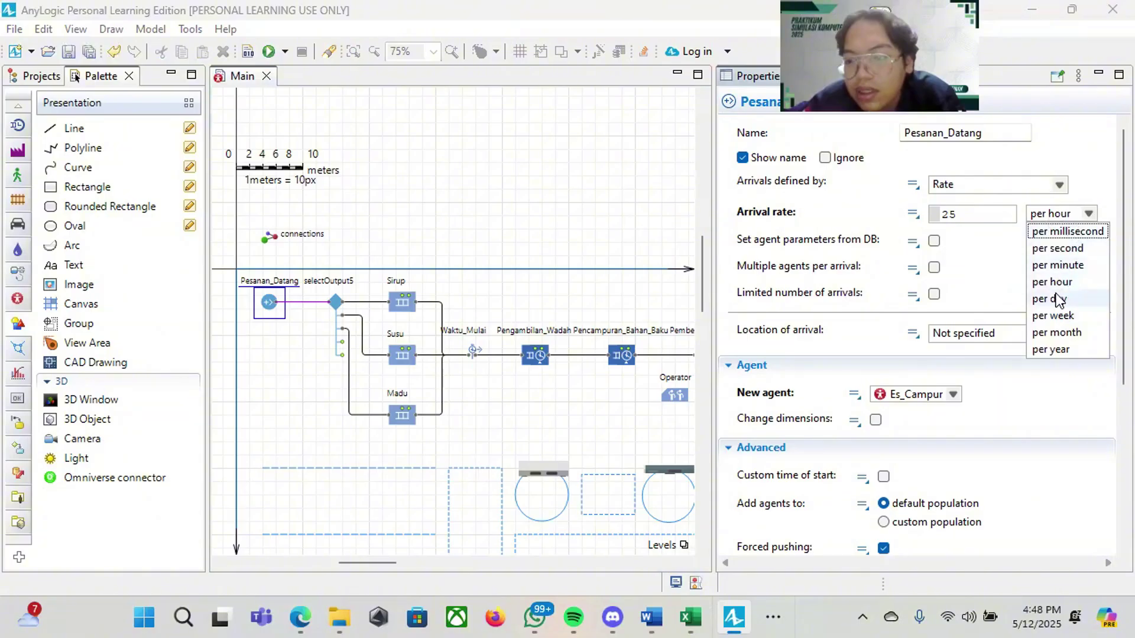
left_click(1001, 269)
scroll(959, 295, "down", 4)
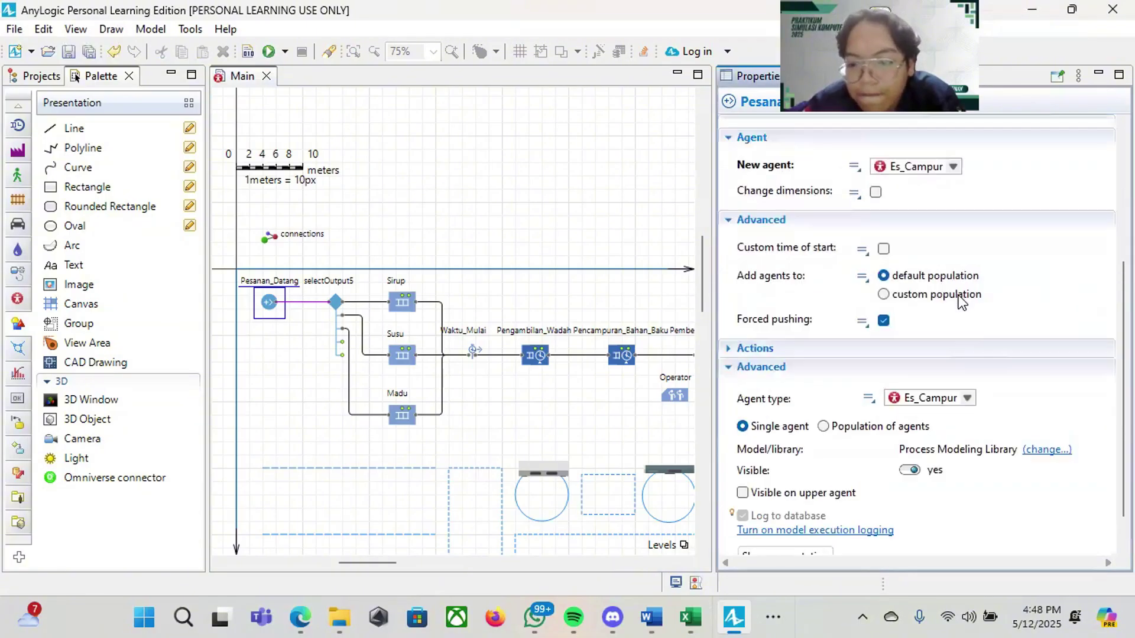
scroll(959, 296, "up", 3)
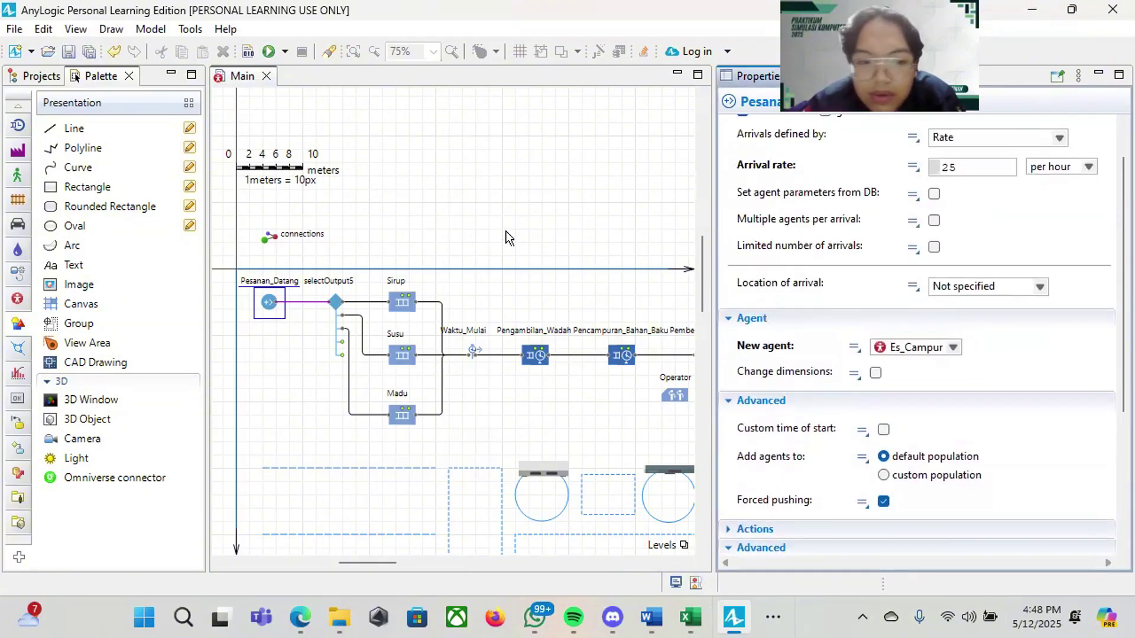
Step: Examine the selectOutput5 block's output probabilities and the properties of the Waktu_Mulai block
scroll(365, 356, "up", 3)
left_click(334, 377)
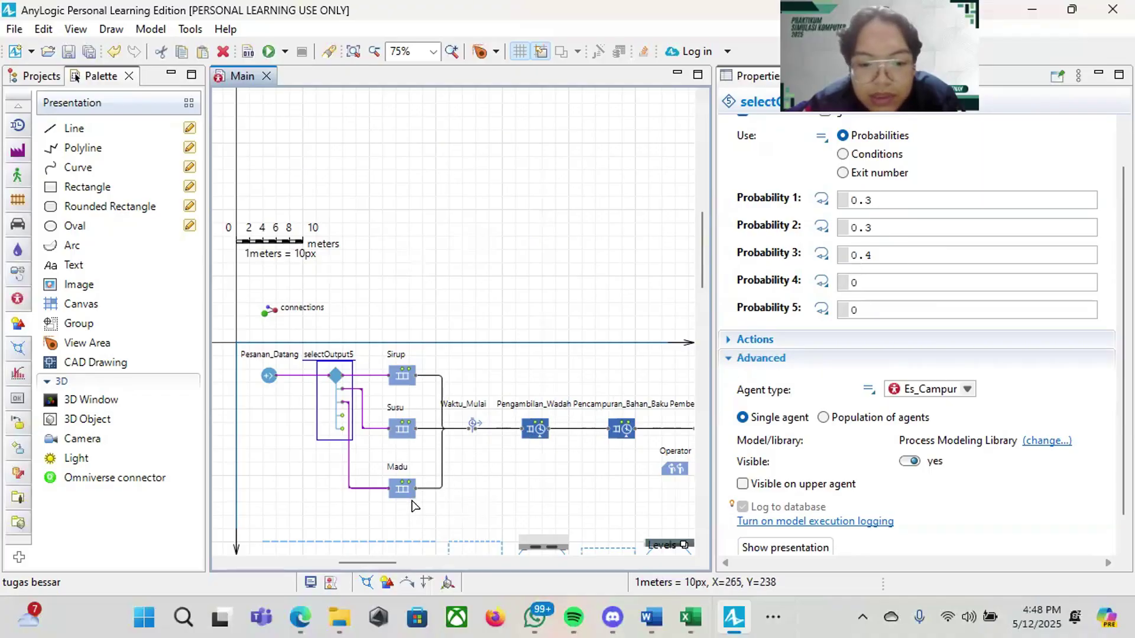
left_click(465, 426)
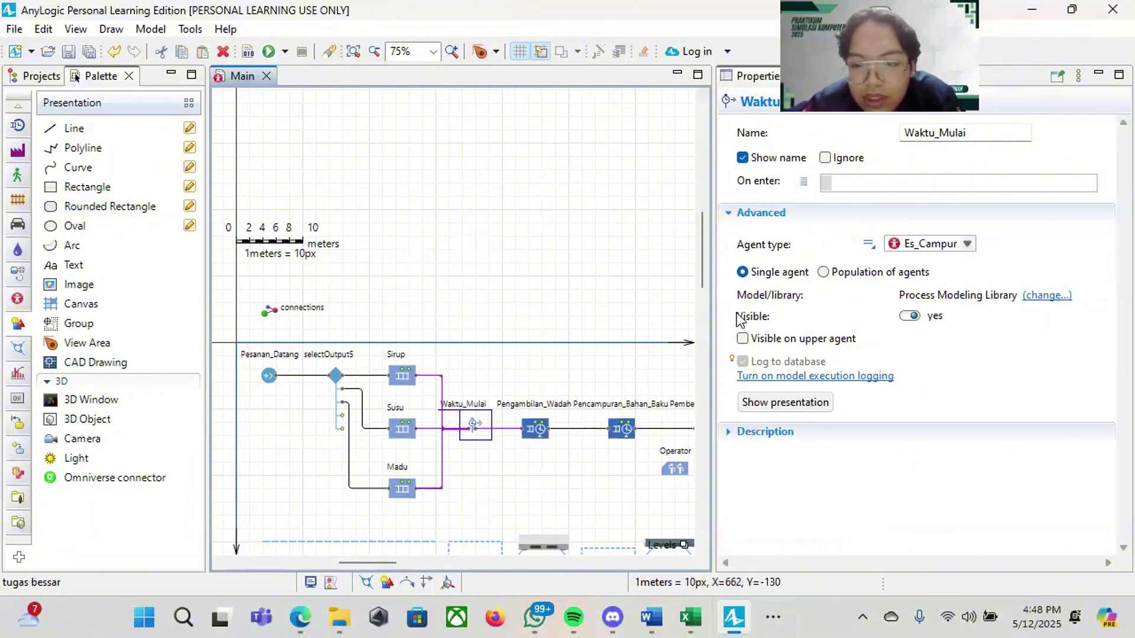
Step: Examine the Pengambilan_Wadah service block's Operator resource set, maximum queue capacity and delay time
left_click(535, 428)
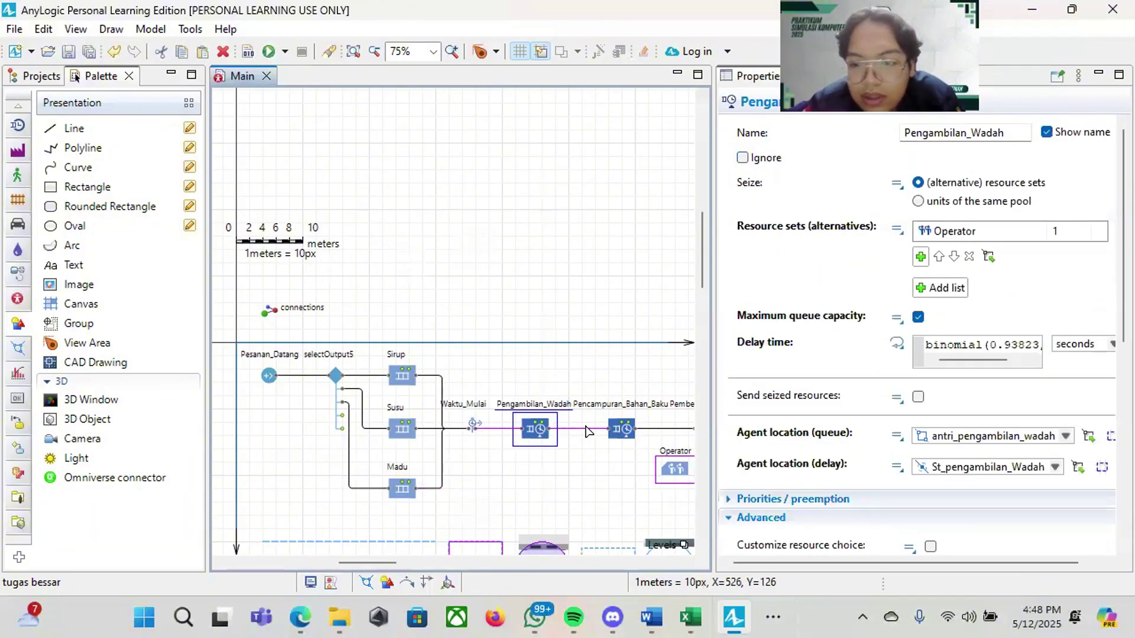
scroll(882, 304, "down", 3)
scroll(881, 304, "up", 3)
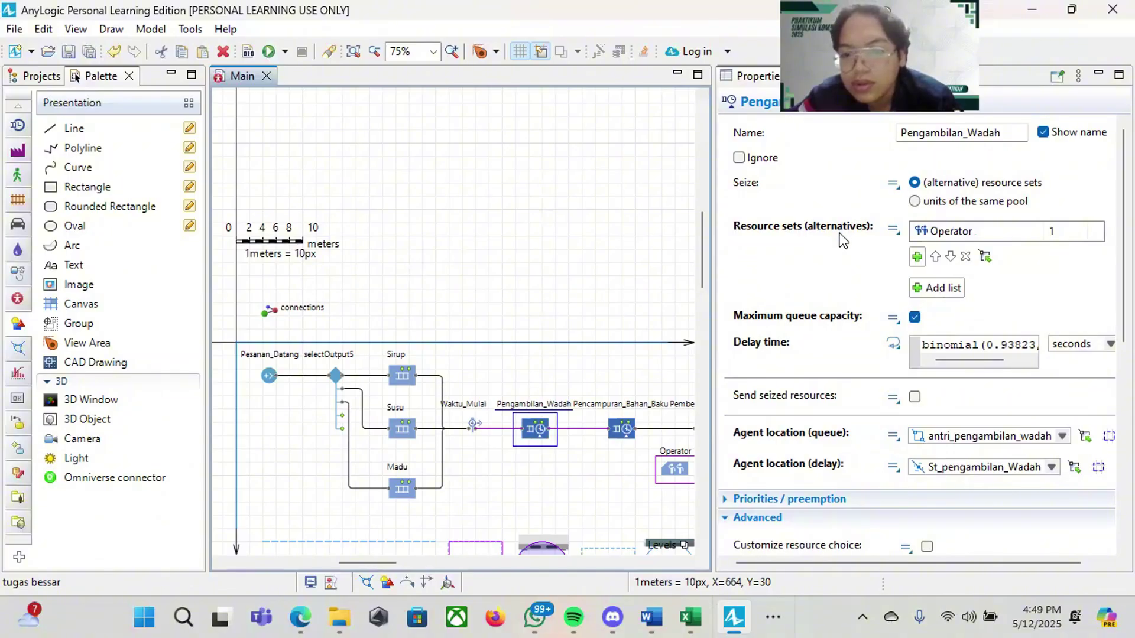
left_click(1012, 225)
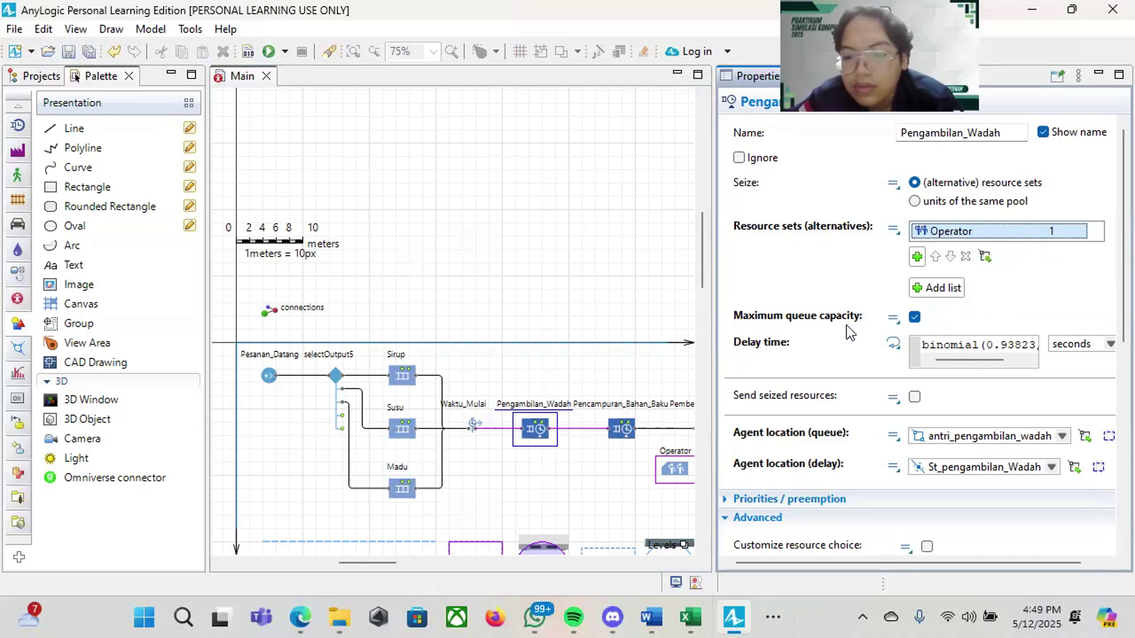
scroll(918, 320, "down", 1)
scroll(948, 354, "up", 1)
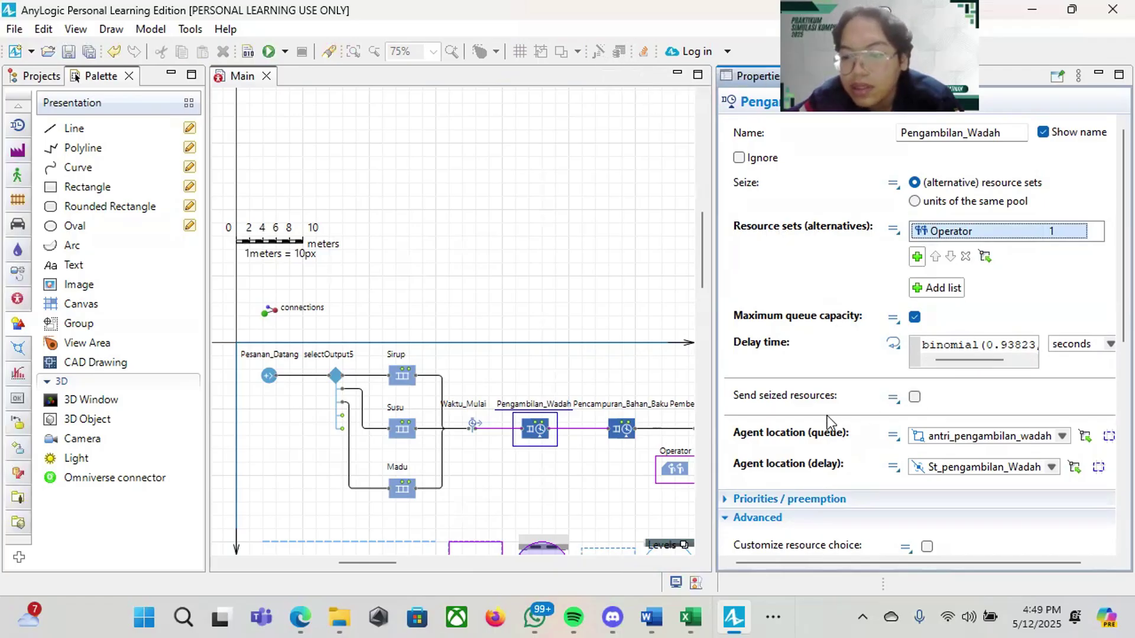
Step: Examine Pengambilan_Wadah's agent locations for queue and delay, along with its advanced settings
scroll(825, 417, "down", 5)
scroll(905, 370, "down", 1)
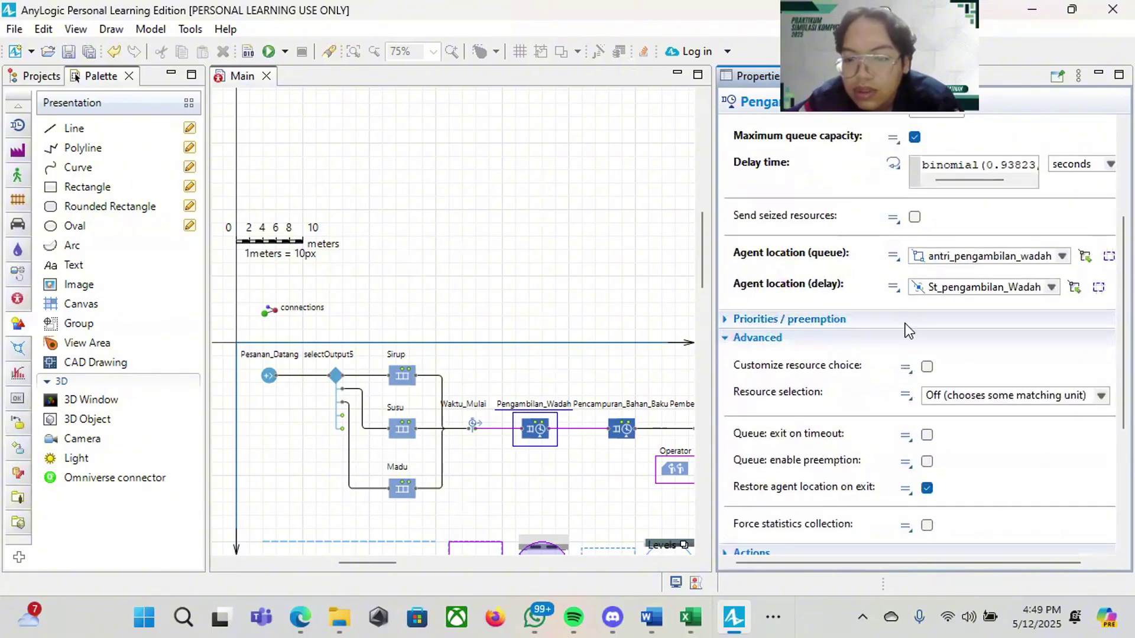
scroll(920, 275, "down", 4)
scroll(919, 274, "up", 6)
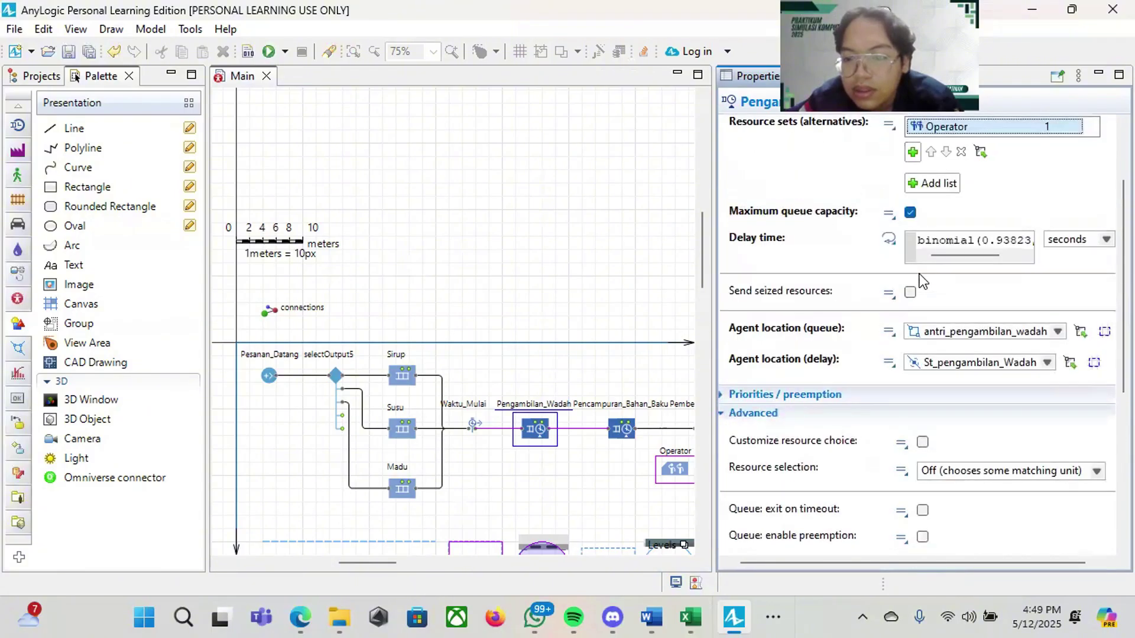
left_click(1058, 330)
left_click(1058, 331)
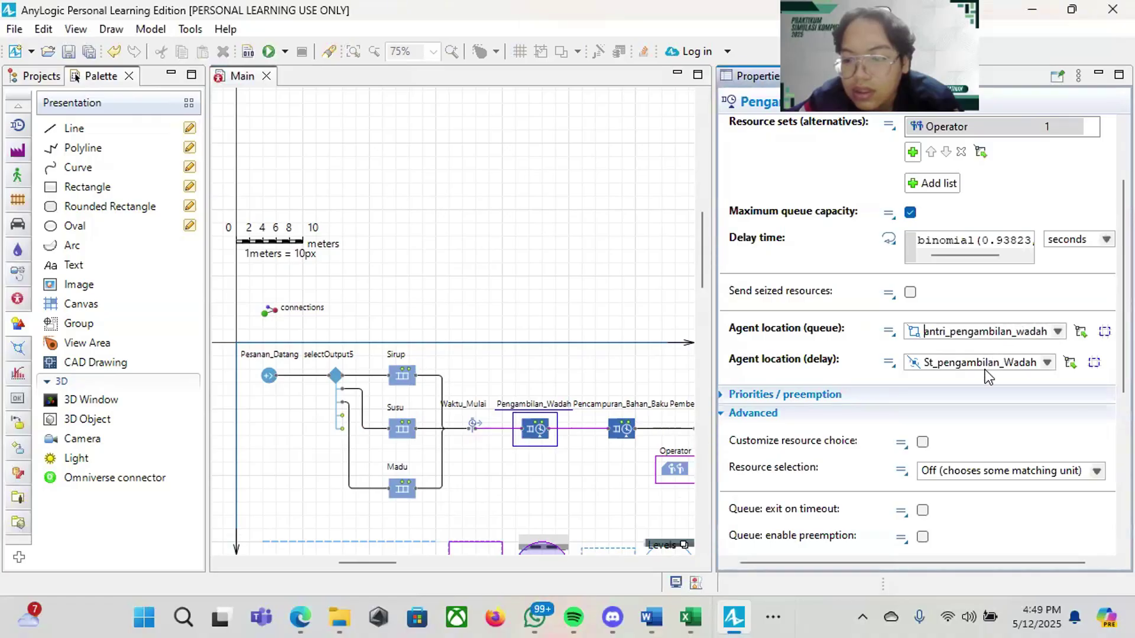
scroll(915, 371, "down", 4)
scroll(915, 372, "up", 5)
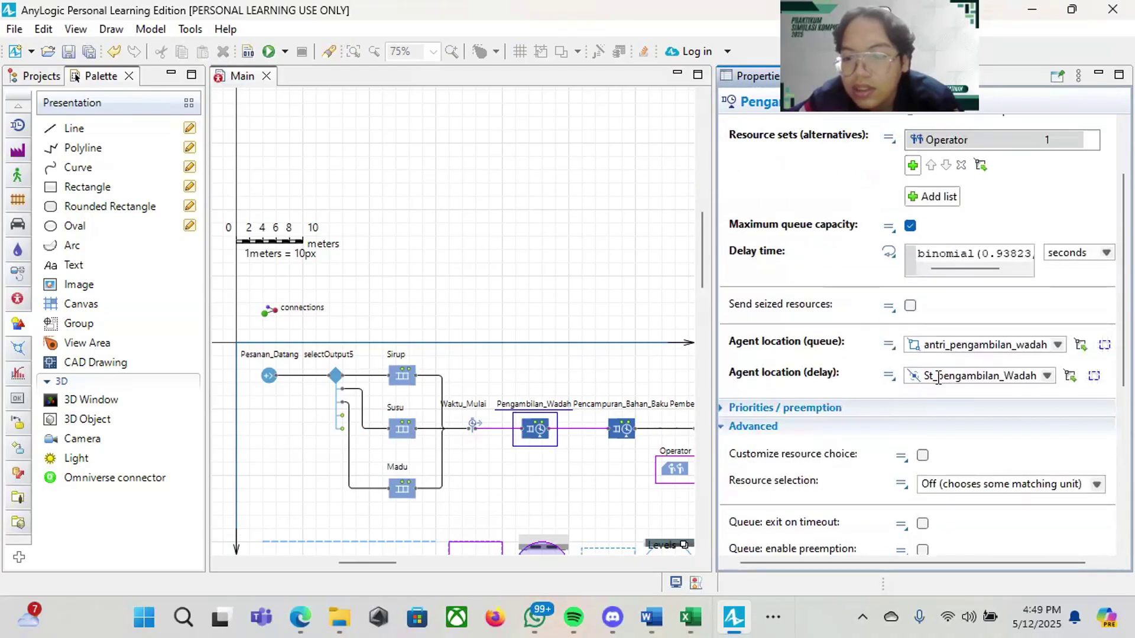
scroll(850, 364, "down", 5)
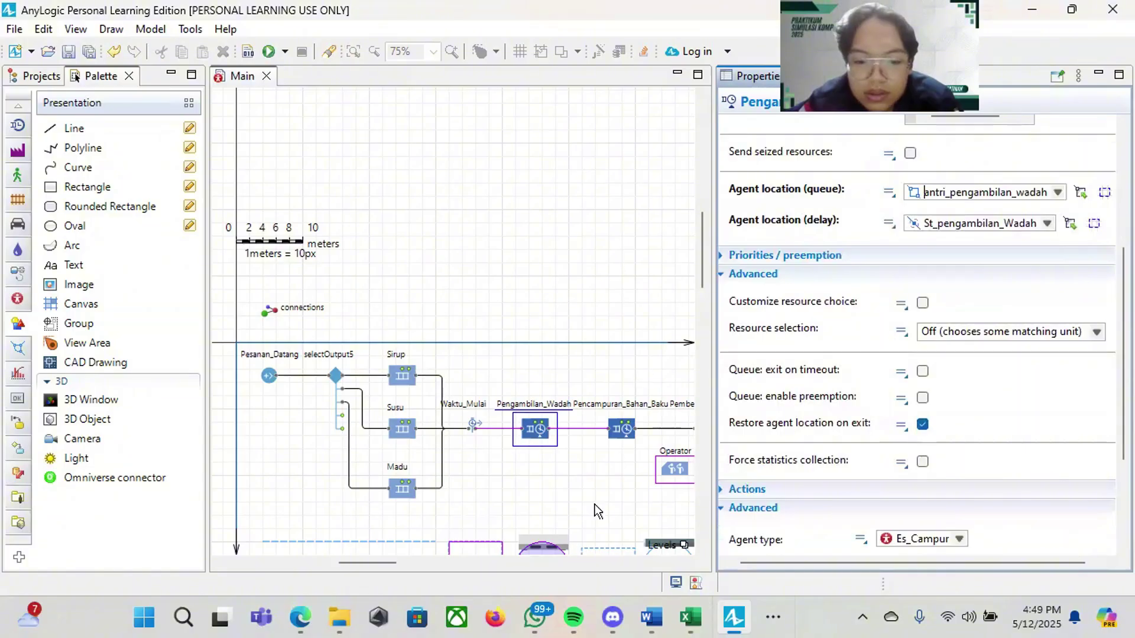
Step: Examine the Pencampuran_Bahan_Baku service block's resource set, queue capacity, delay time, agent locations and advanced settings
scroll(598, 511, "down", 2)
left_click(621, 384)
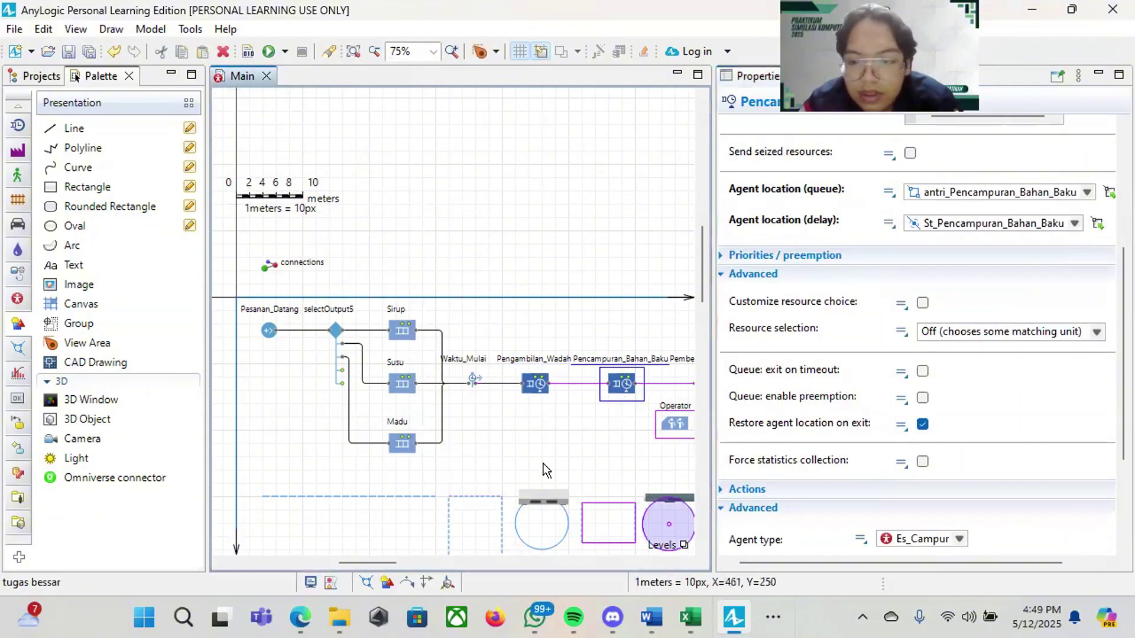
scroll(769, 337, "up", 6)
scroll(873, 311, "down", 2)
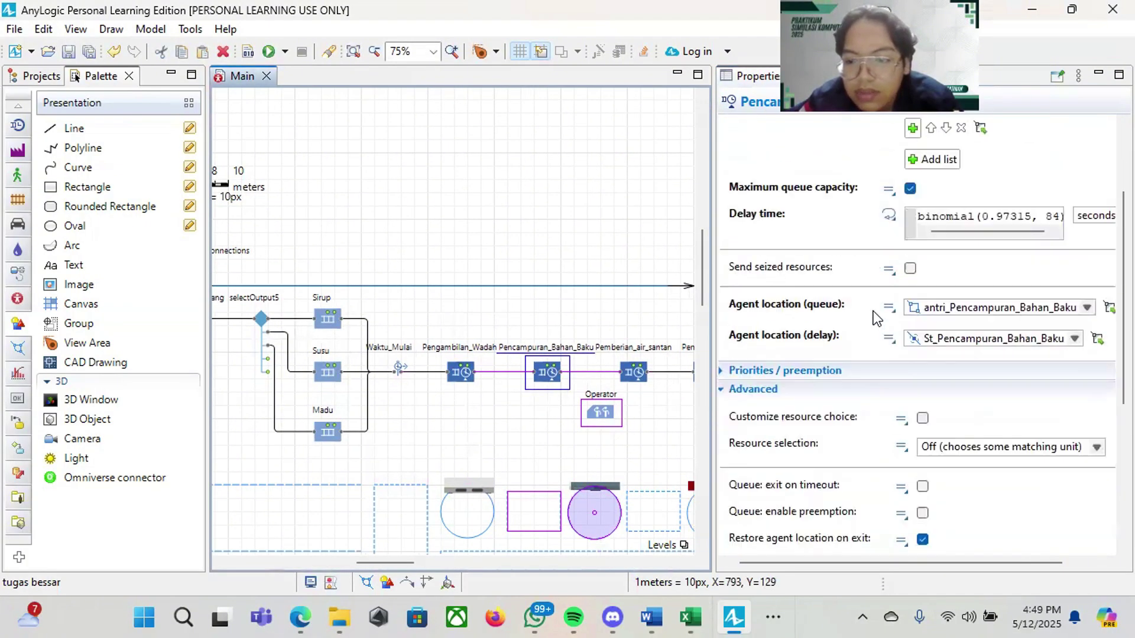
scroll(899, 322, "up", 2)
scroll(958, 344, "down", 6)
scroll(957, 344, "up", 5)
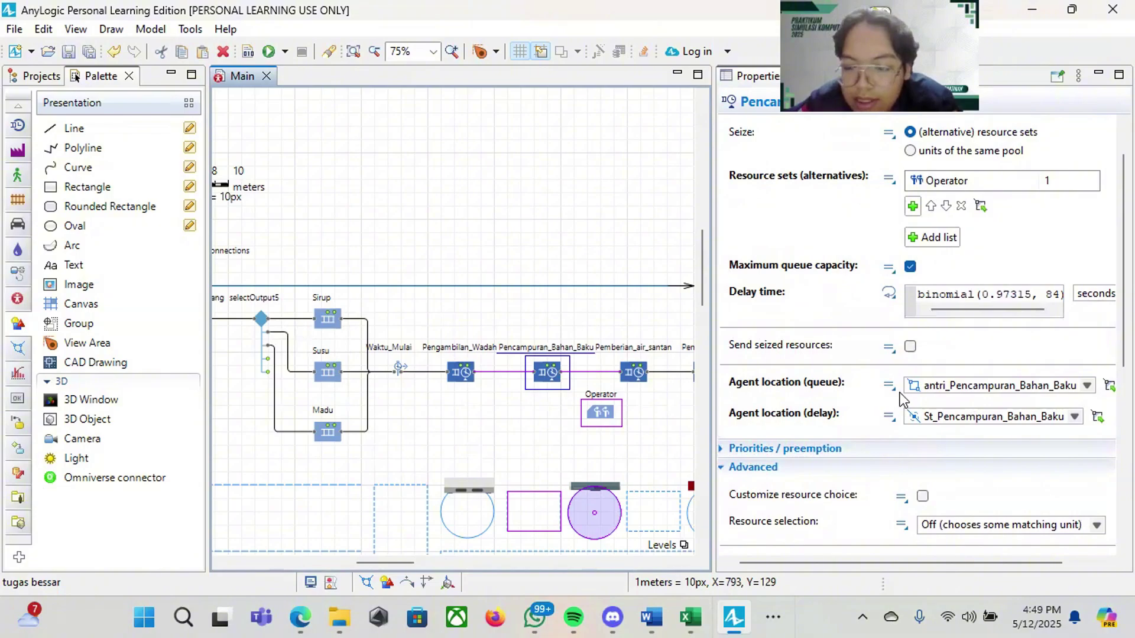
scroll(938, 386, "down", 1)
scroll(937, 390, "up", 1)
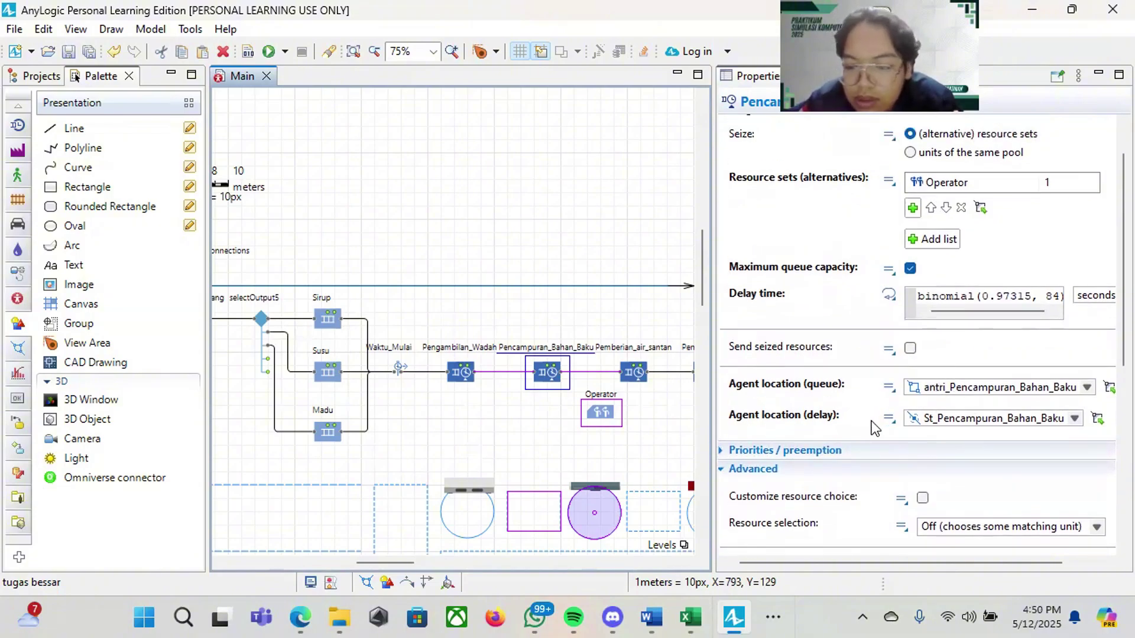
scroll(850, 412, "down", 3)
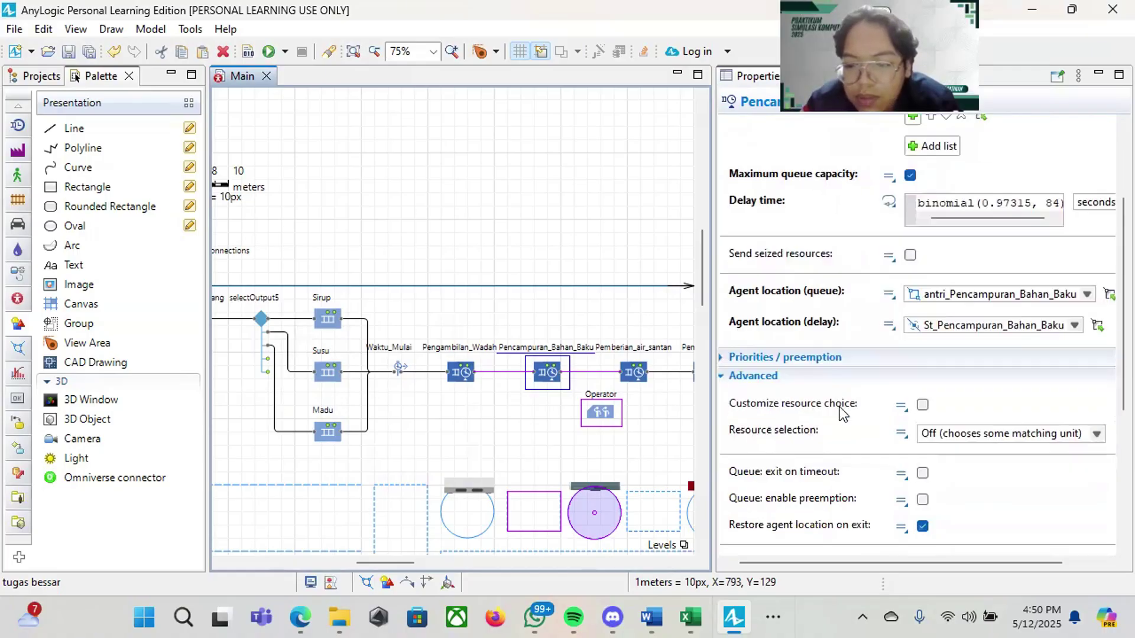
scroll(848, 410, "up", 4)
Step: Examine the Pemberian_air_santan service block's resource set, maximum queue capacity, delay time and agent locations
left_click(634, 371)
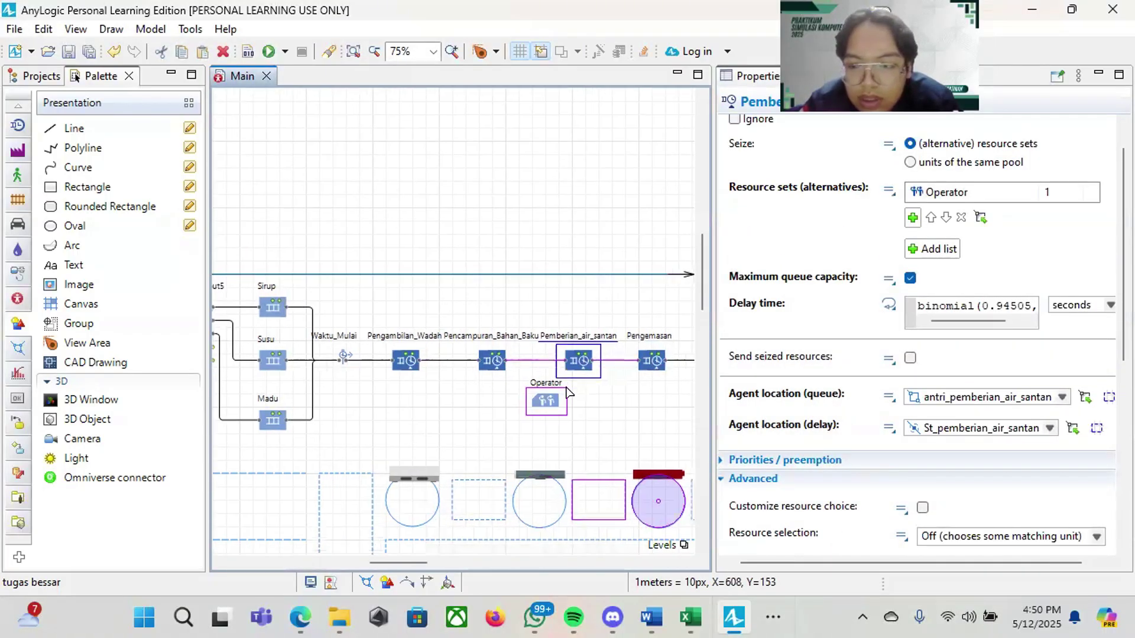
scroll(846, 286, "up", 1)
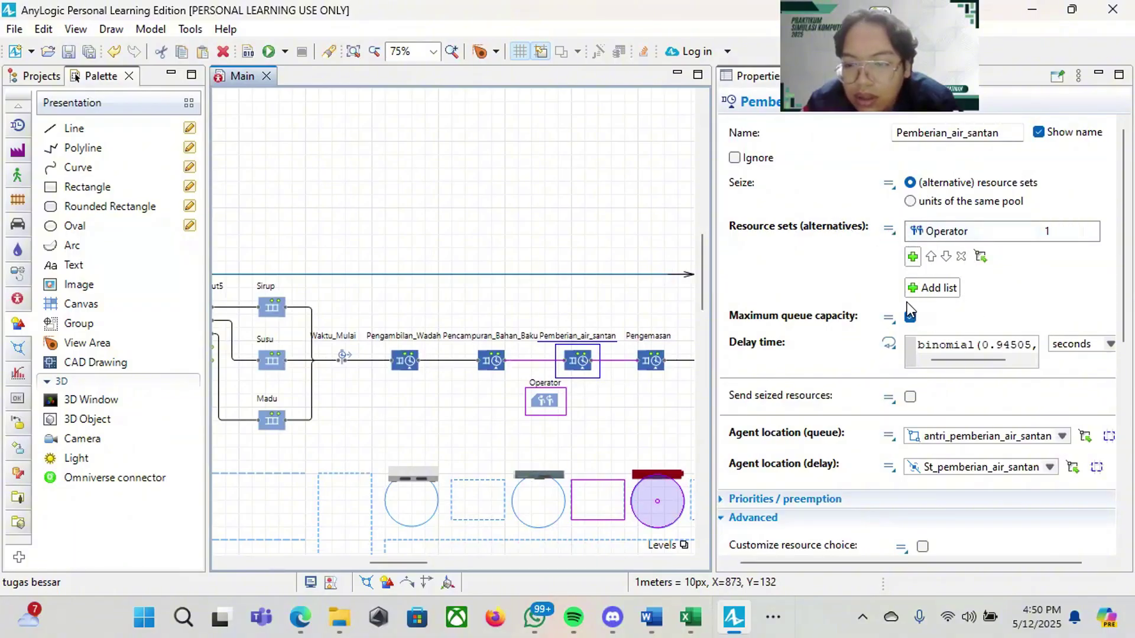
scroll(910, 311, "down", 2)
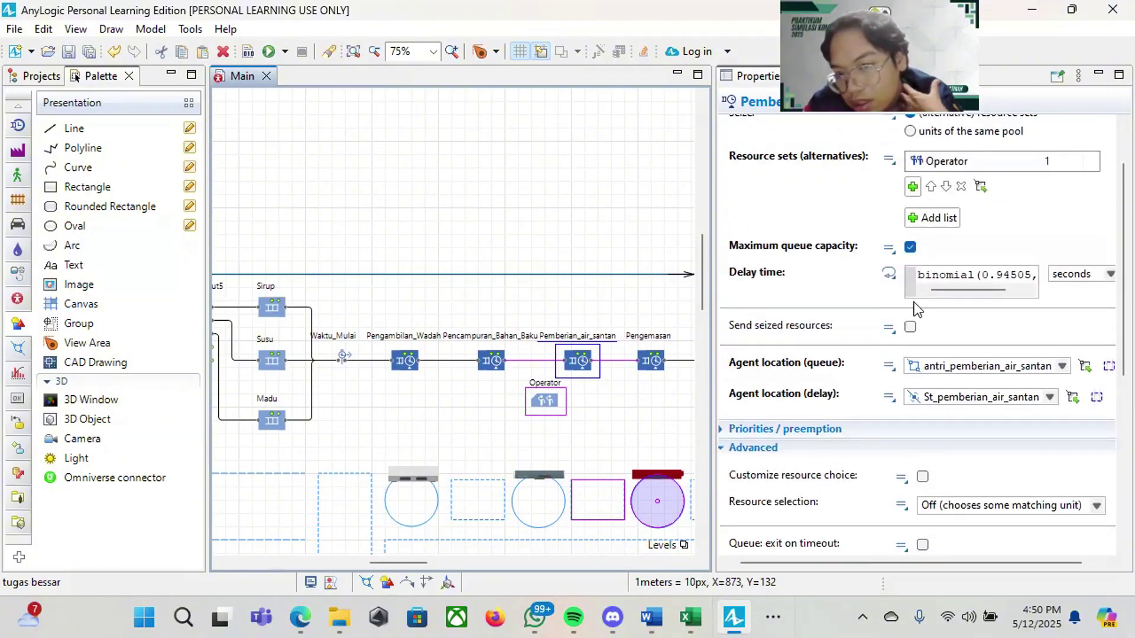
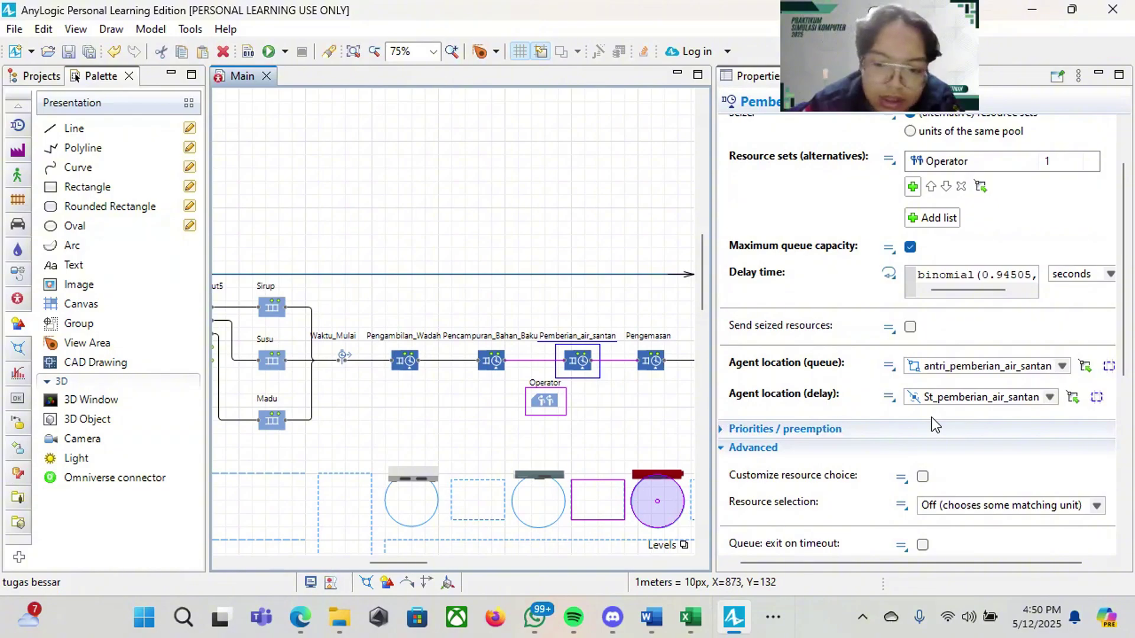
Step: Examine the Pengemasan service block's resource set, maximum queue capacity, delay time and agent locations for queue and delay
left_click(652, 361)
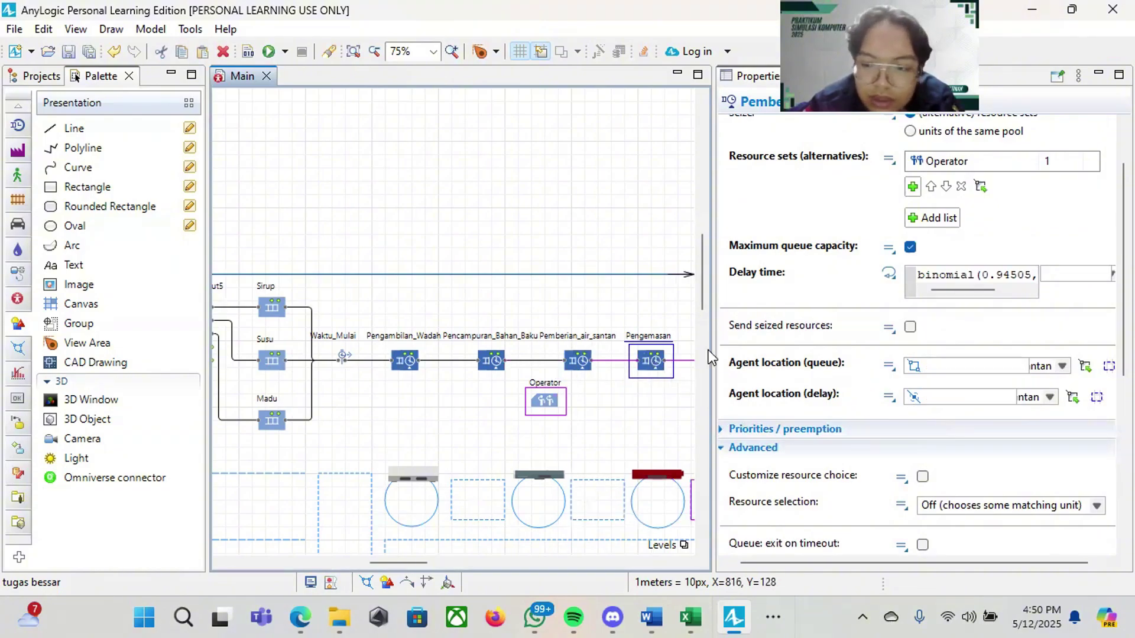
scroll(917, 342, "up", 2)
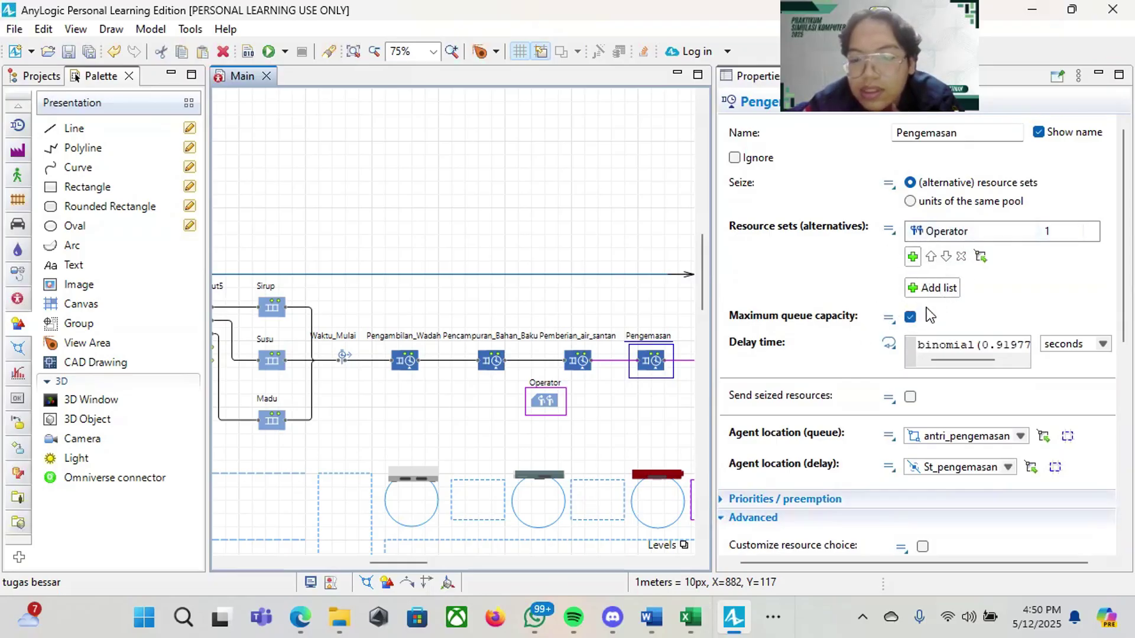
scroll(909, 332, "down", 3)
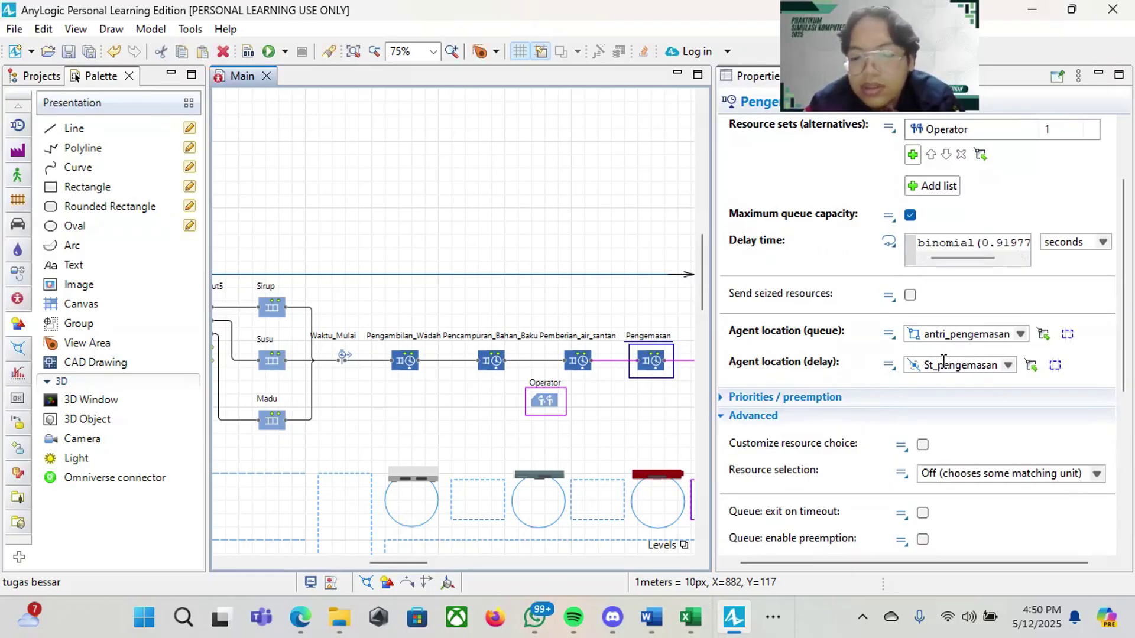
left_click(644, 415)
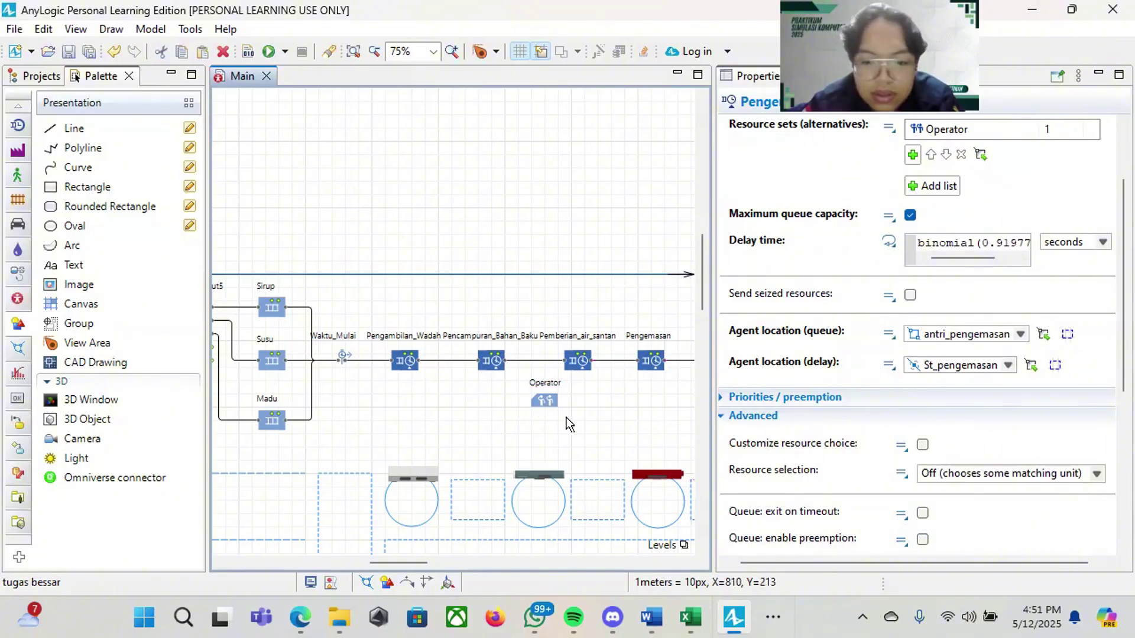
Step: Examine the Waktu_Total block's linked TimeMeasureStart block, dataset capacity and agent type
scroll(549, 421, "right", 4)
scroll(549, 420, "down", 1)
left_click(610, 334)
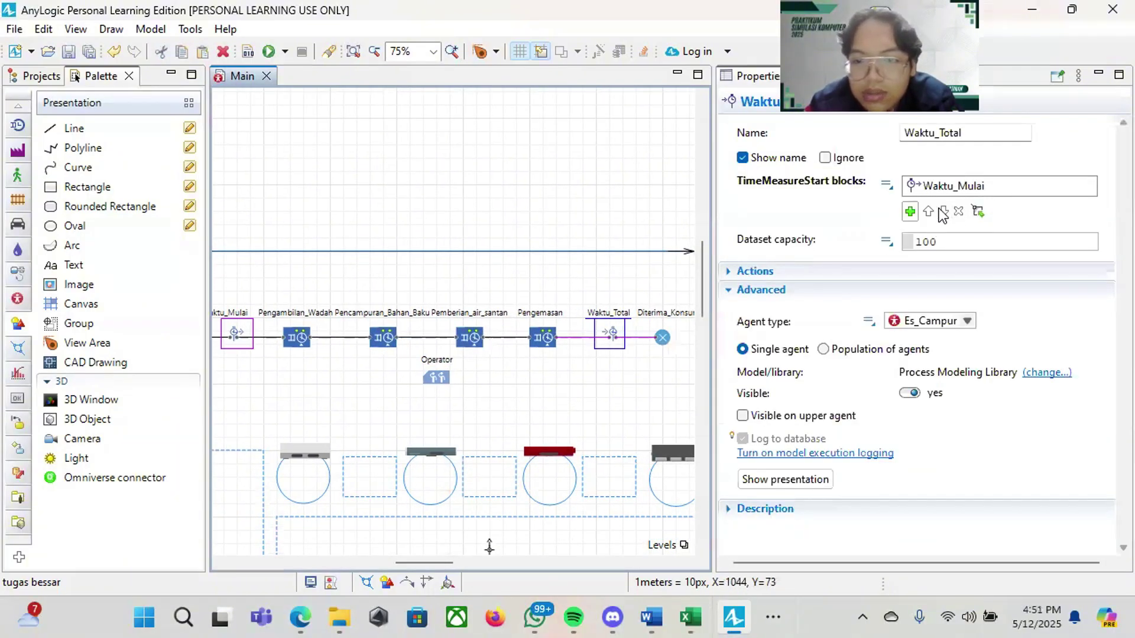
left_click(998, 184)
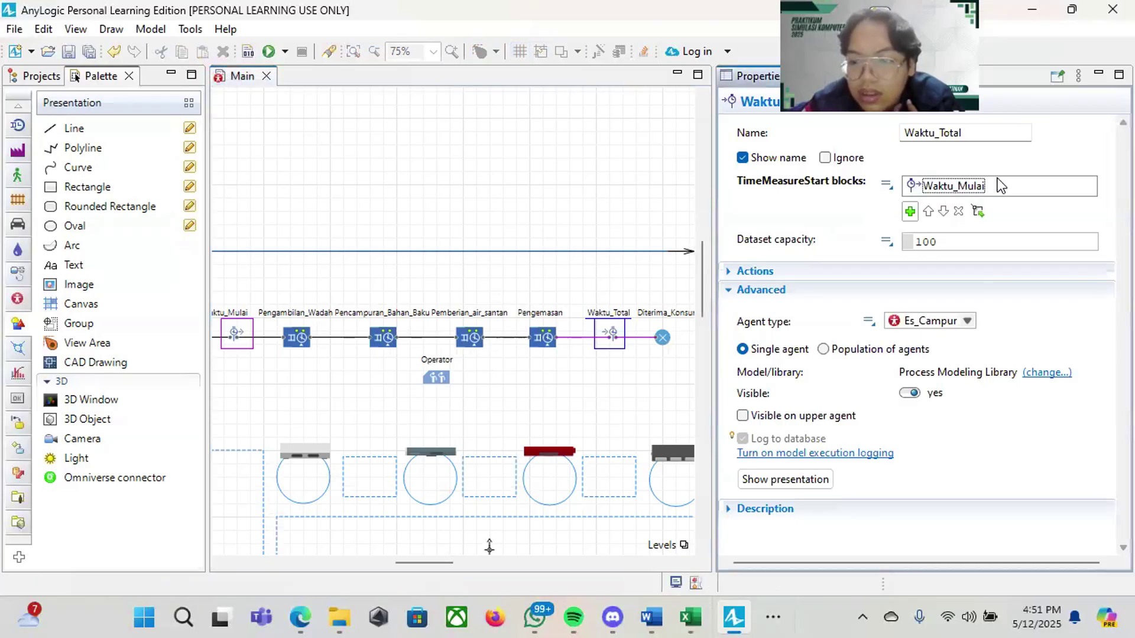
left_click(864, 218)
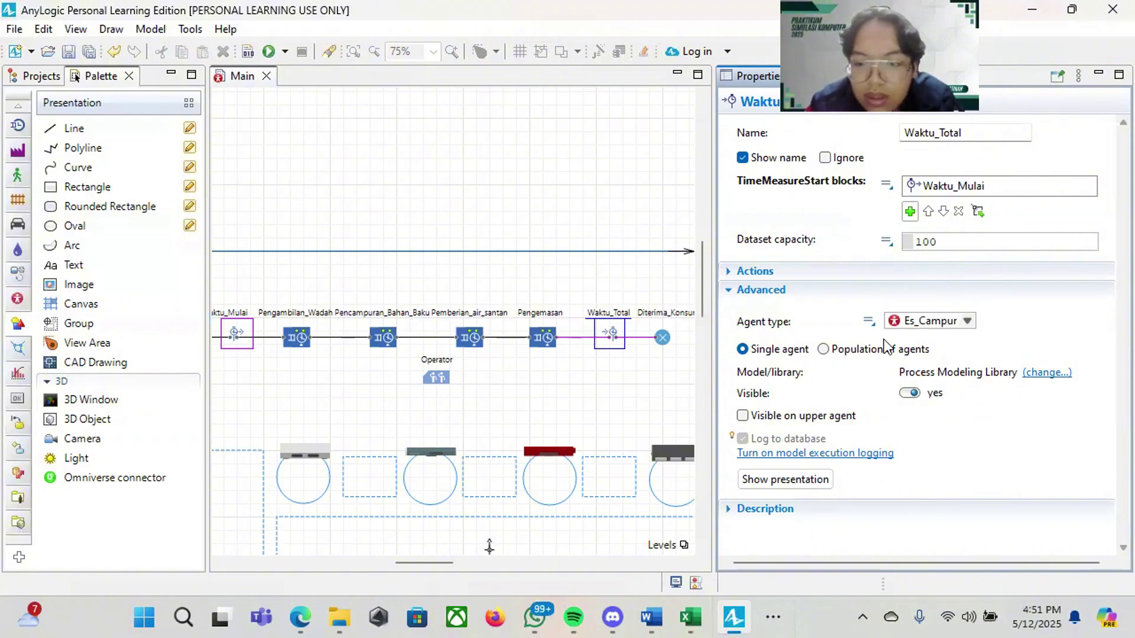
left_click(593, 384)
Step: Examine the Diterima_Konsumen sink's name and agent type
scroll(610, 367, "right", 1)
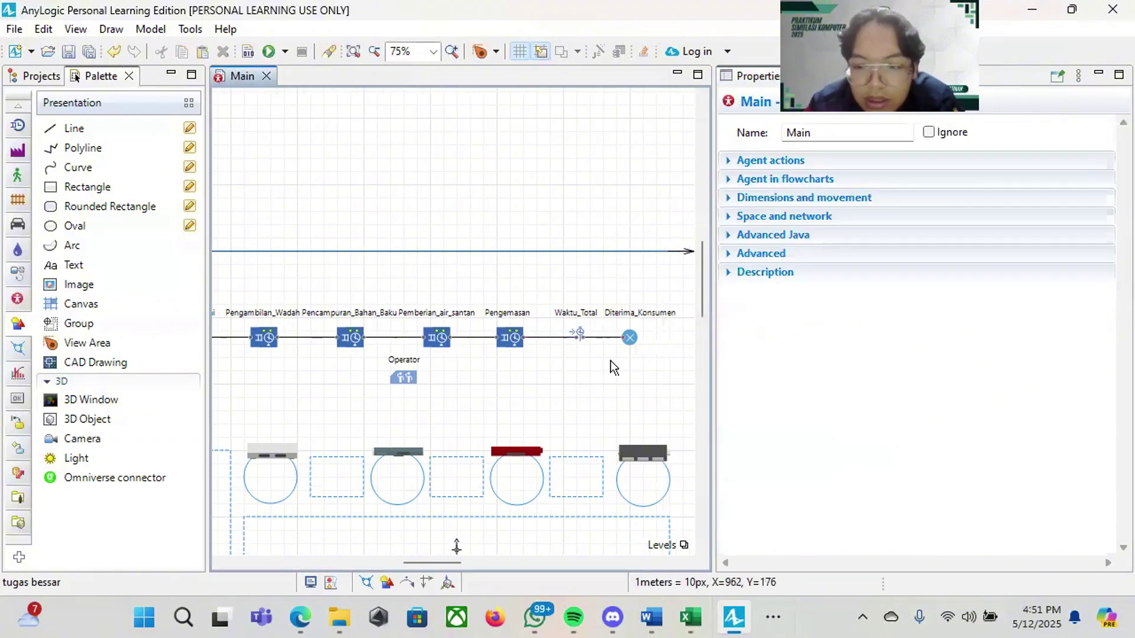
left_click(630, 338)
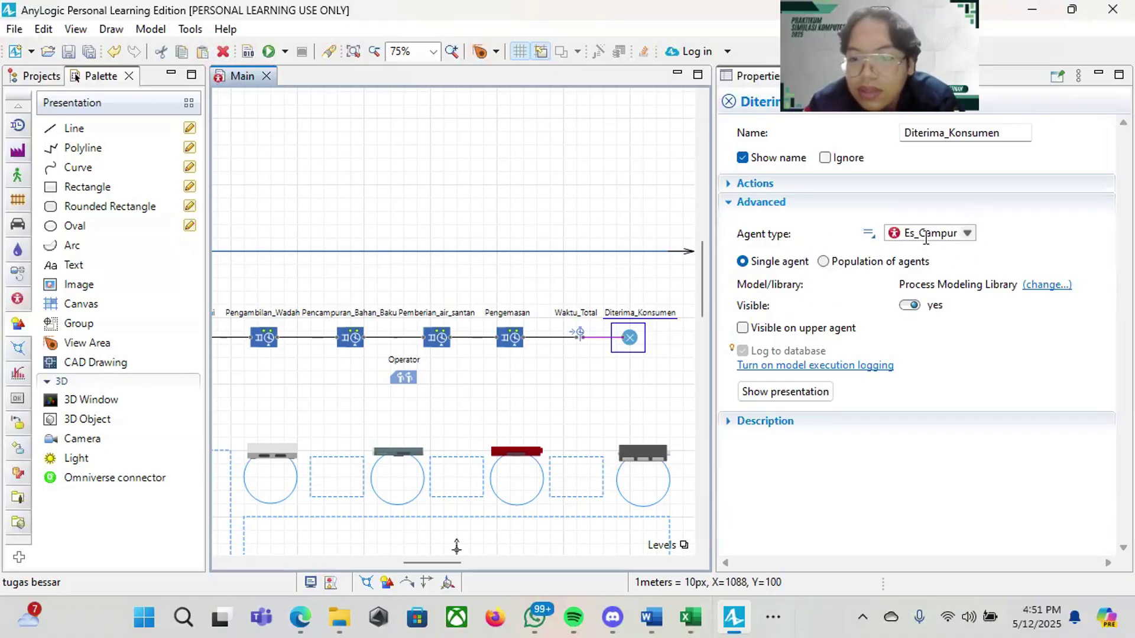
left_click(535, 405)
Step: Examine the Operator resource pool's type, capacity, resource unit, speed and home location, along with its maintenance and advanced settings
scroll(534, 405, "down", 2)
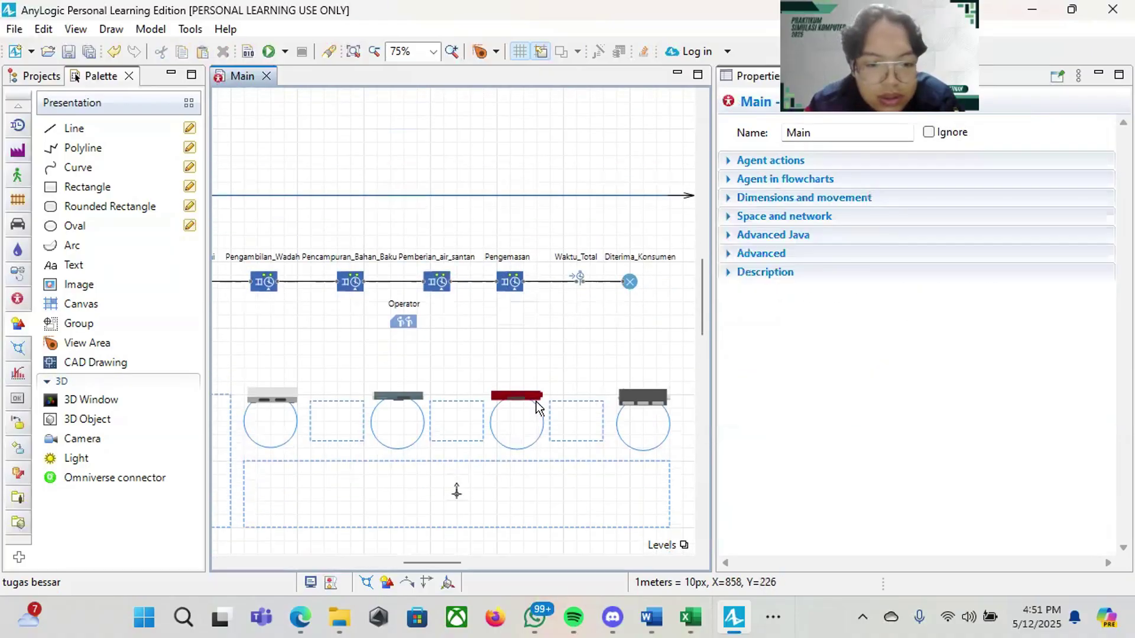
left_click(405, 326)
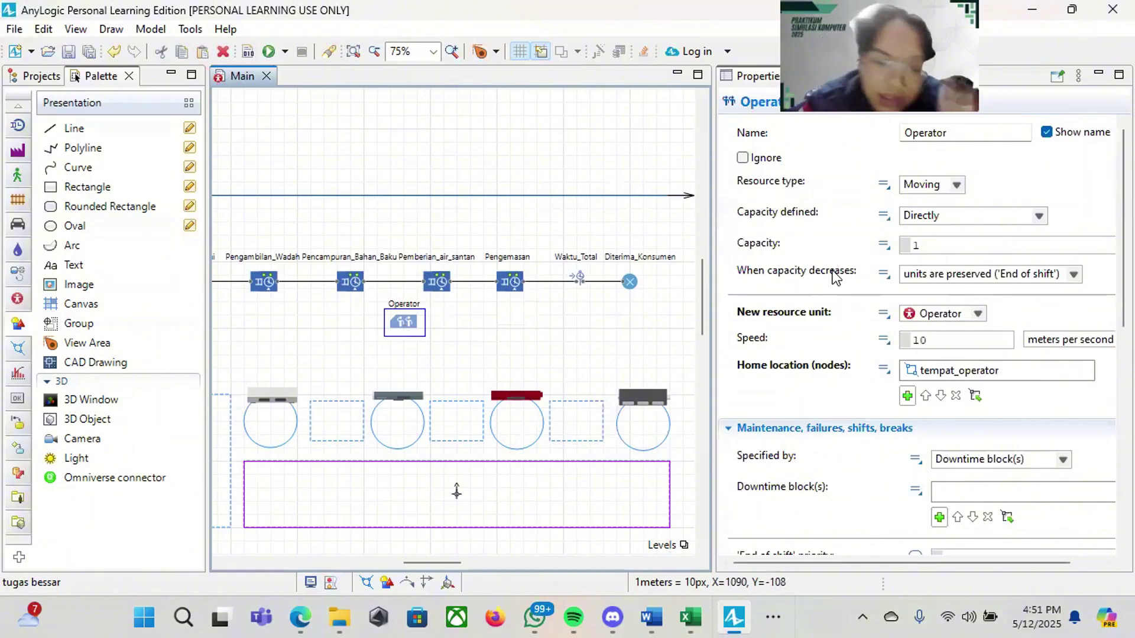
mouse_move(835, 276)
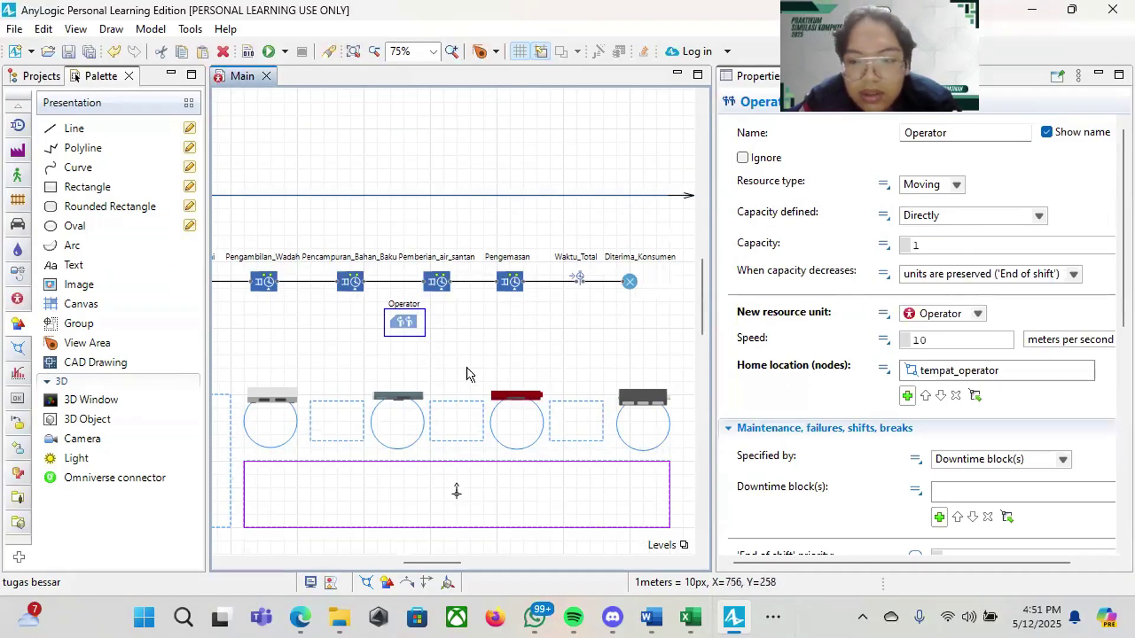
left_click_drag(508, 347, 547, 381)
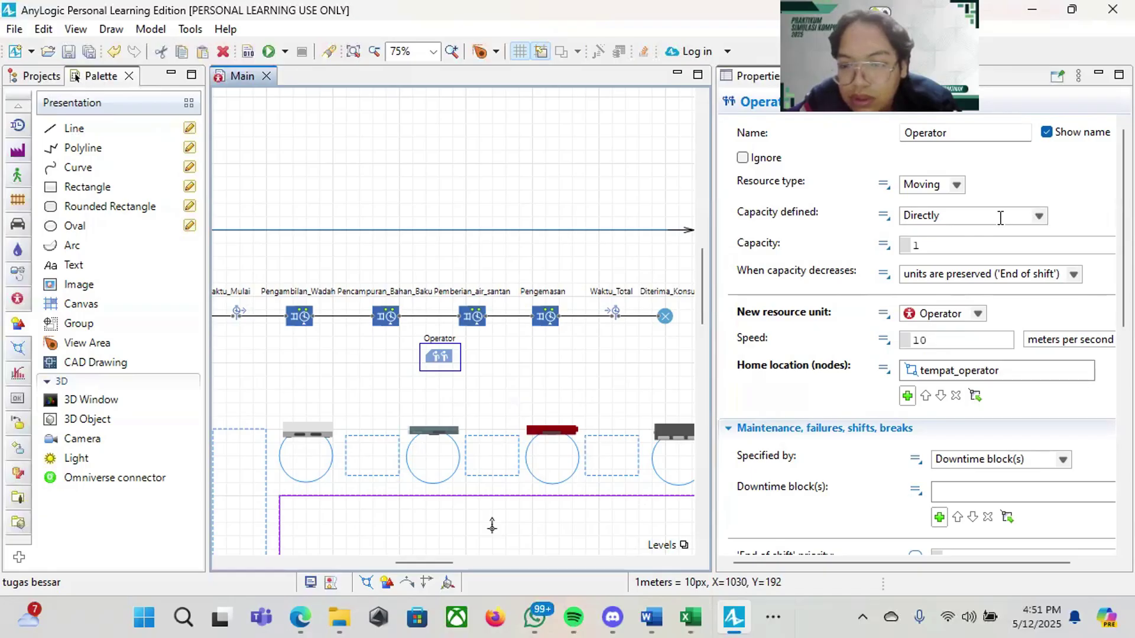
scroll(973, 245, "down", 3)
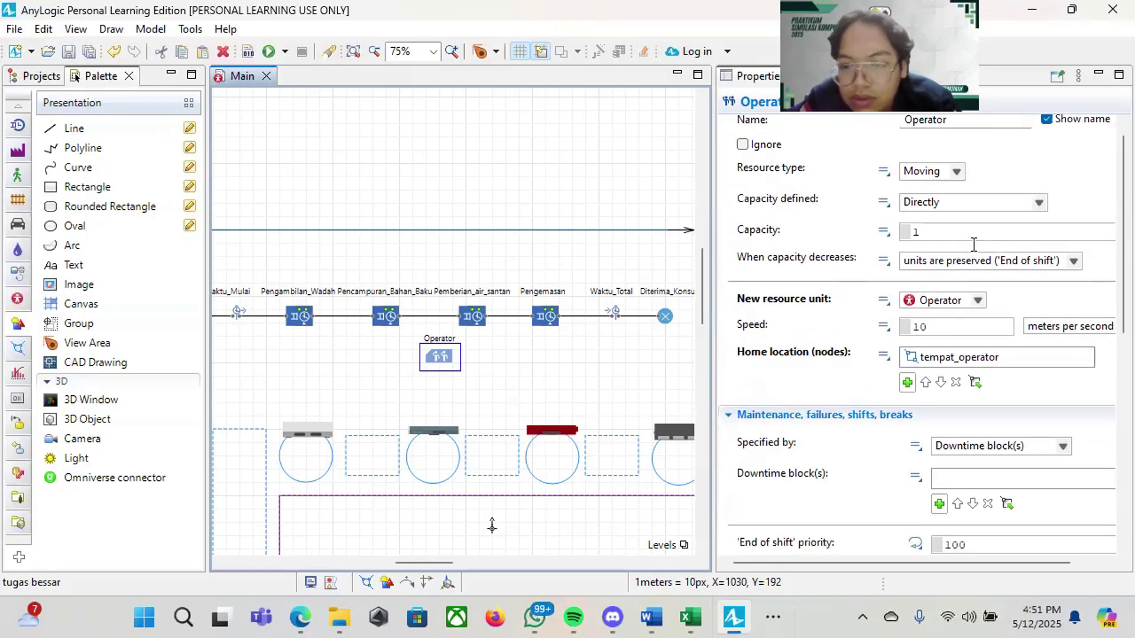
scroll(973, 244, "up", 2)
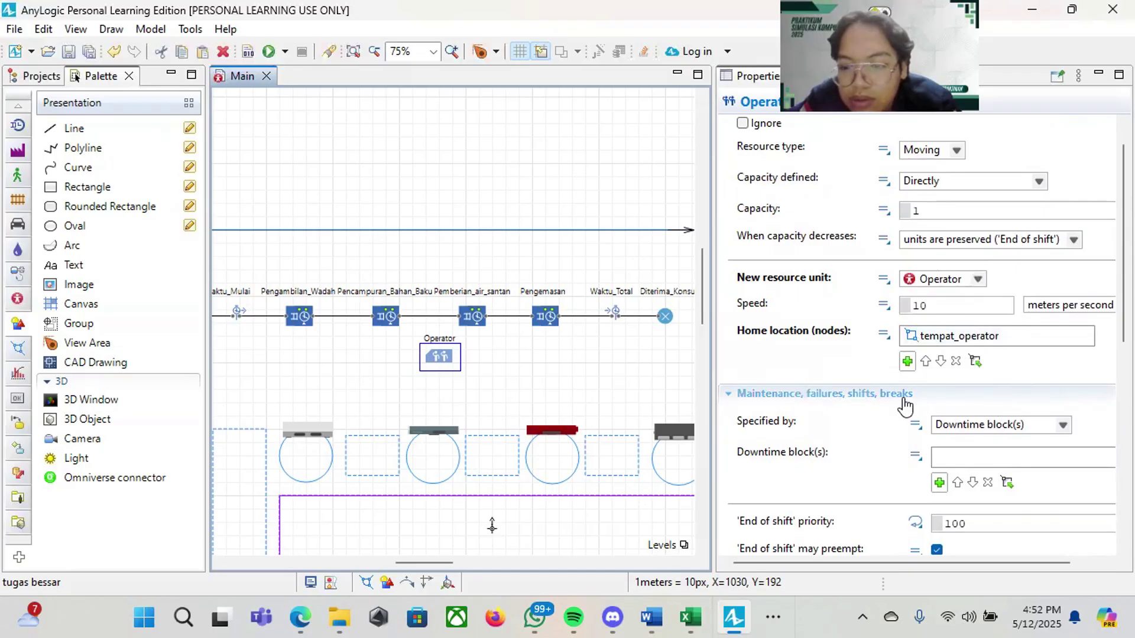
scroll(903, 398, "down", 3)
scroll(600, 354, "down", 3)
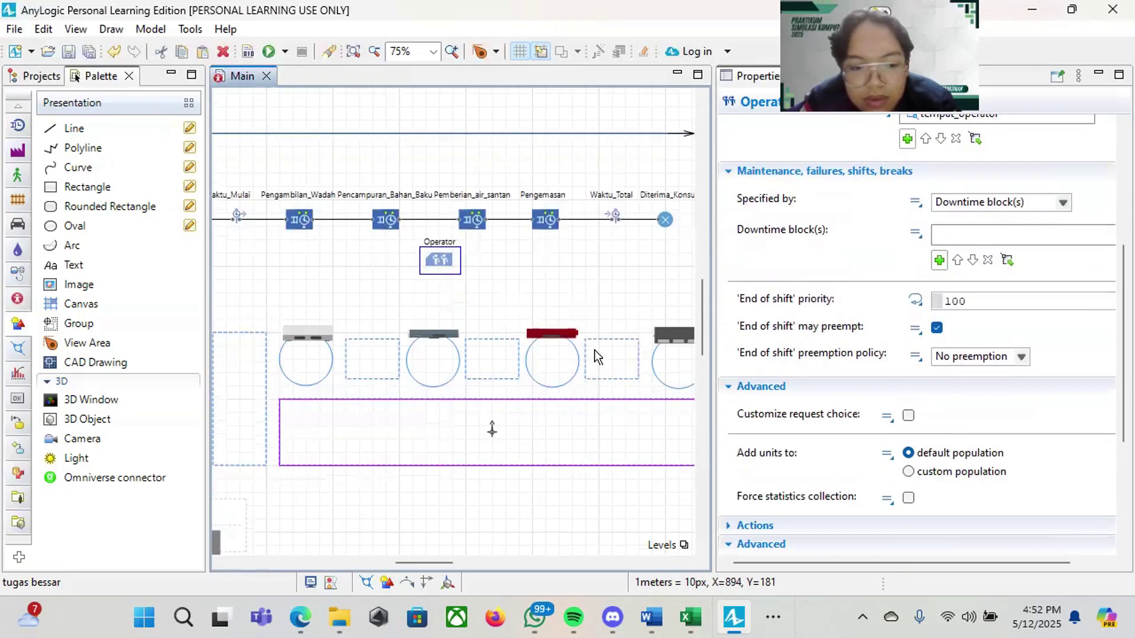
Step: Select the total-time histogram below the layout and show the Analysis elements available for adding charts
scroll(597, 355, "left", 3)
scroll(597, 355, "down", 5)
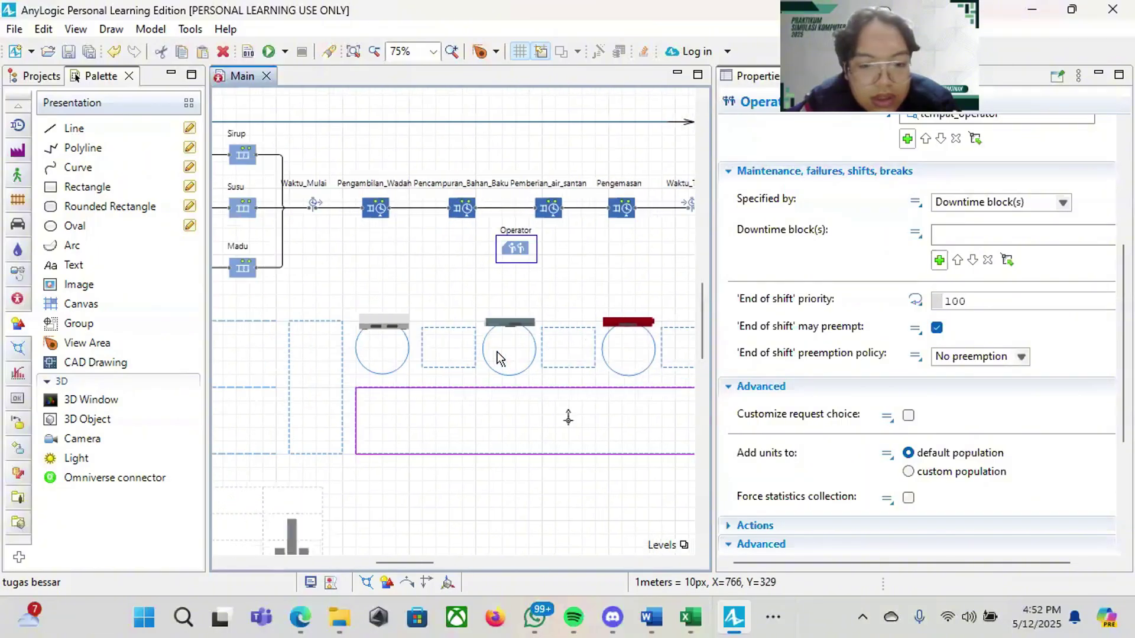
scroll(496, 358, "left", 3)
left_click(425, 355)
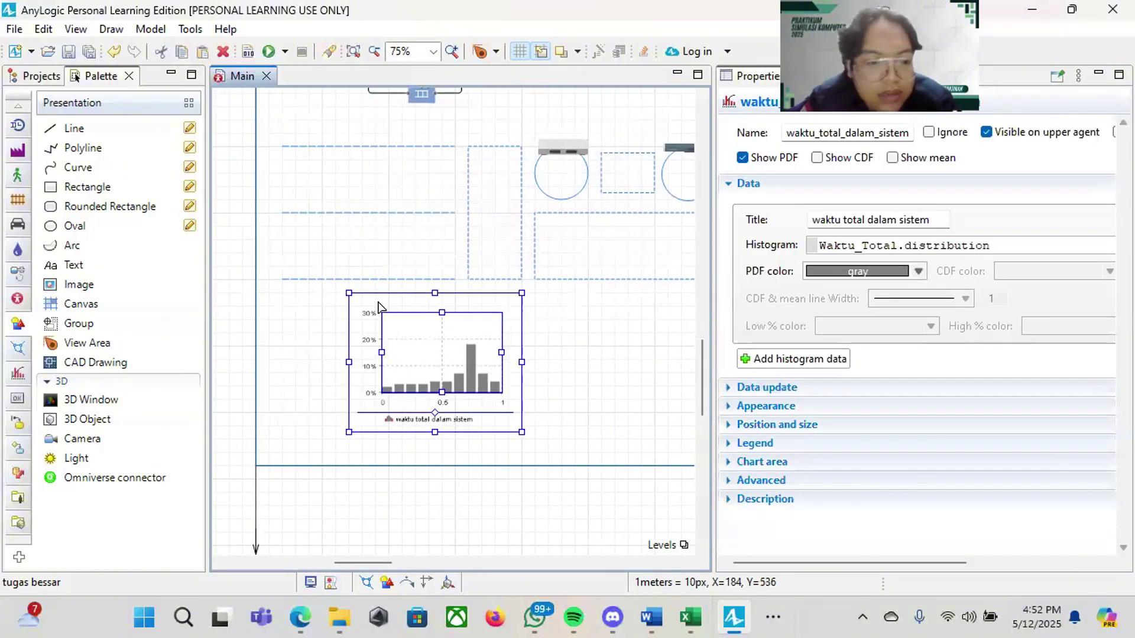
left_click(21, 377)
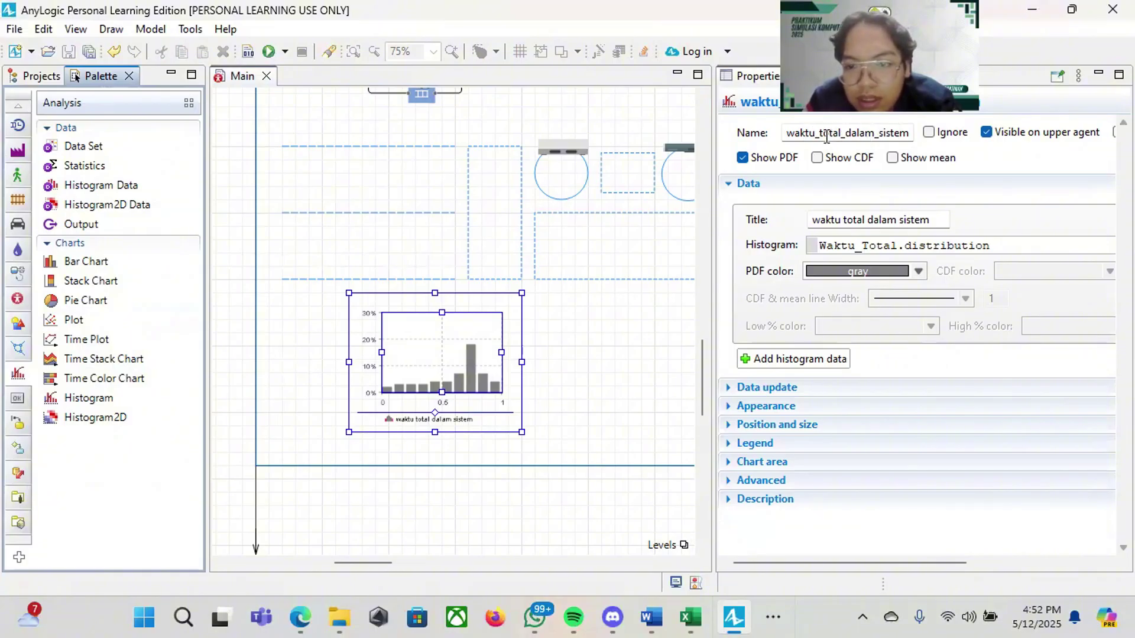
Step: Examine the histogram's title and its data source expression, then return to the start of the flowchart
left_click(856, 222)
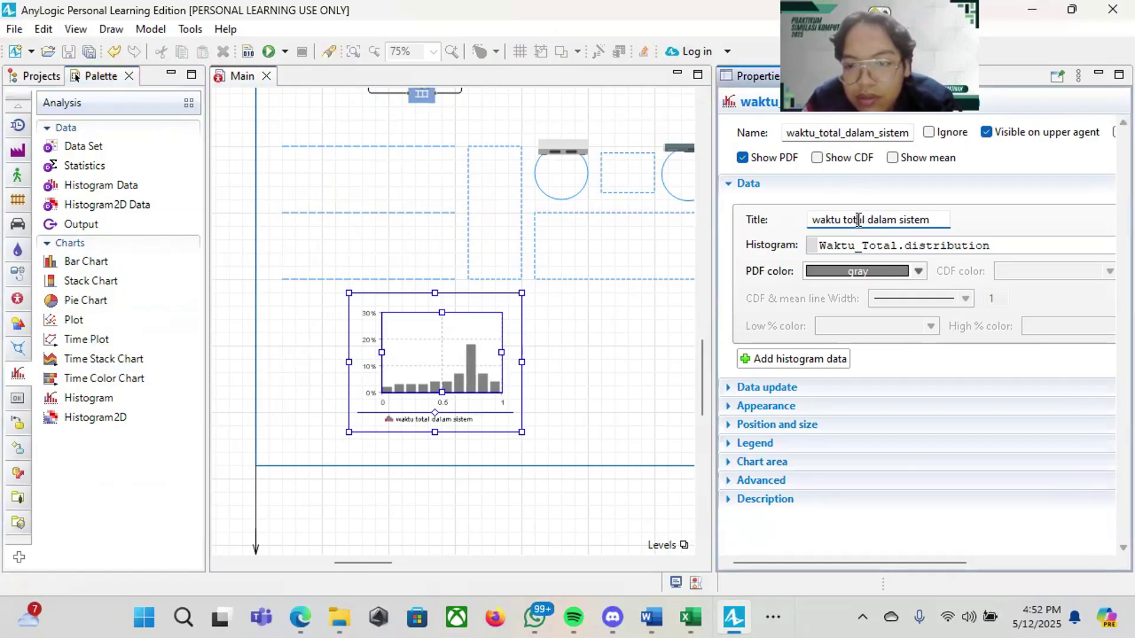
left_click(900, 252)
left_click(864, 247)
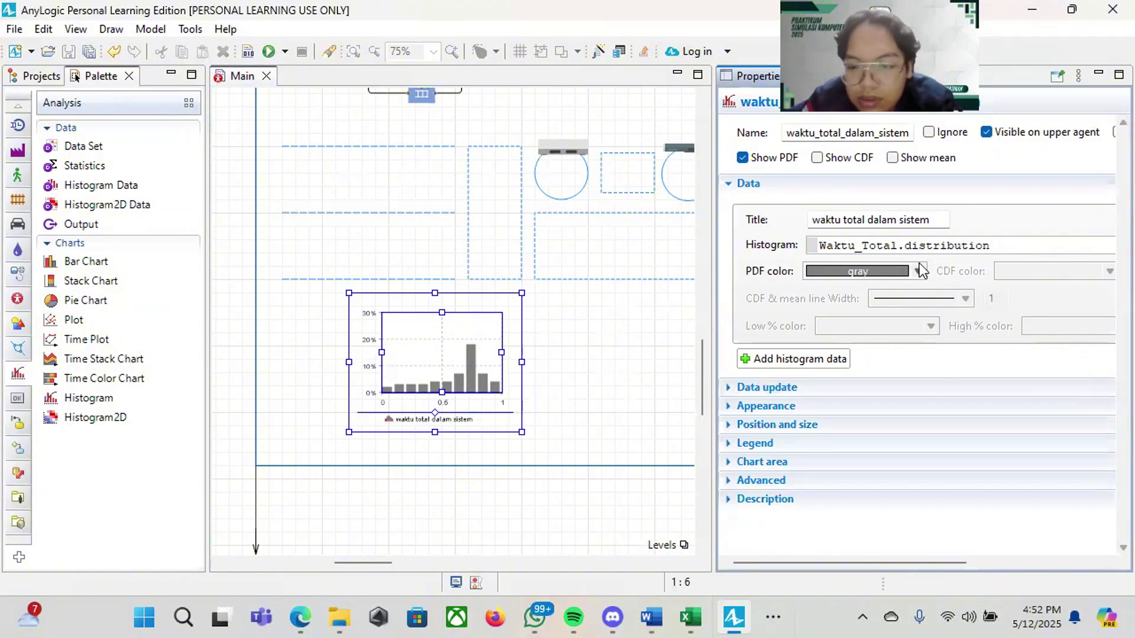
left_click(991, 243)
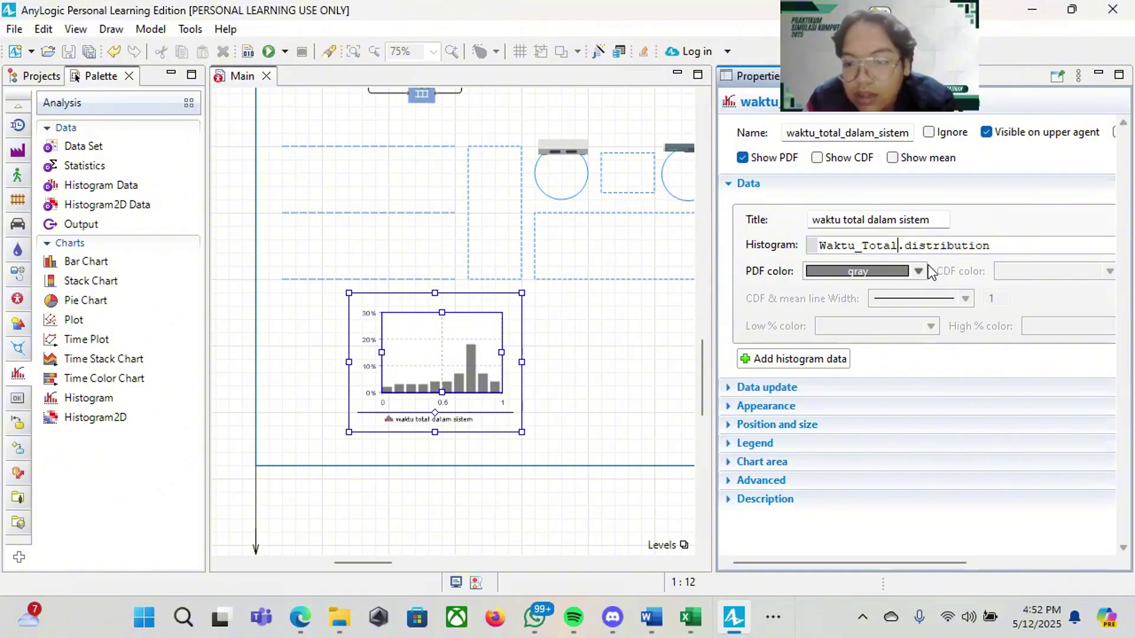
left_click(608, 327)
scroll(609, 328, "up", 5)
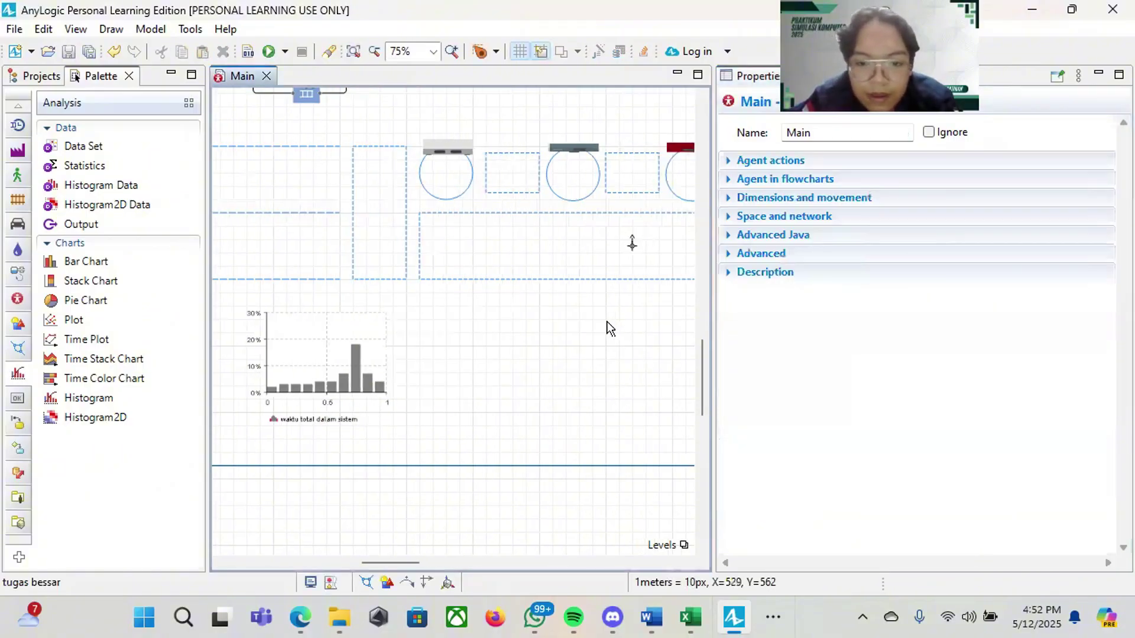
scroll(479, 227, "up", 3)
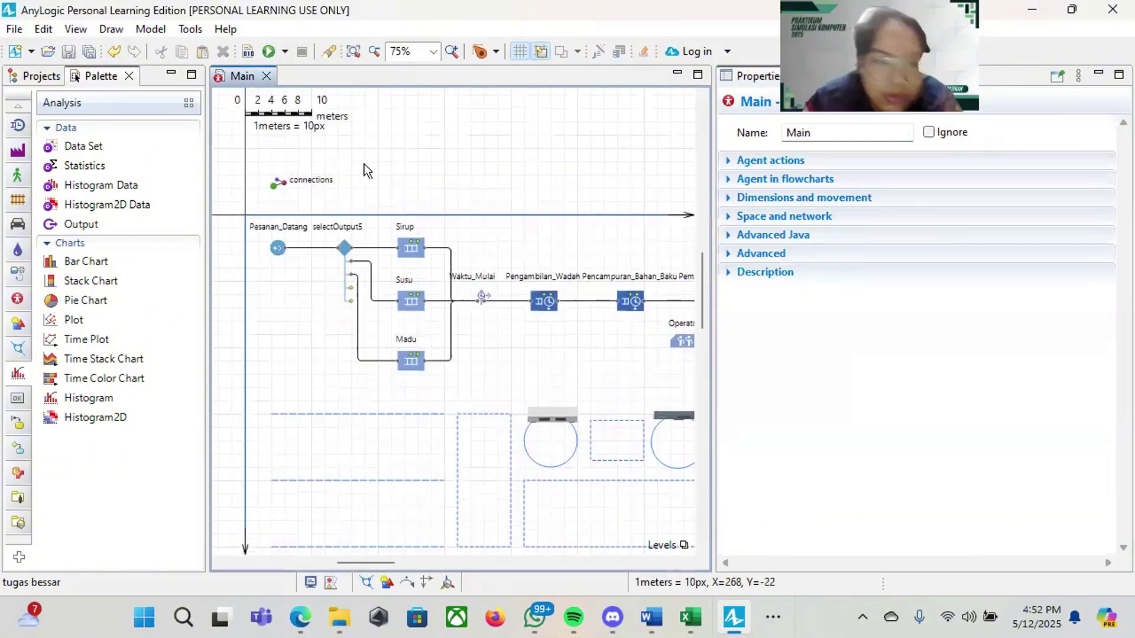
Step: Run the tugas bessar simulation with its run statistics shown and speed it up to x250
left_click(269, 52)
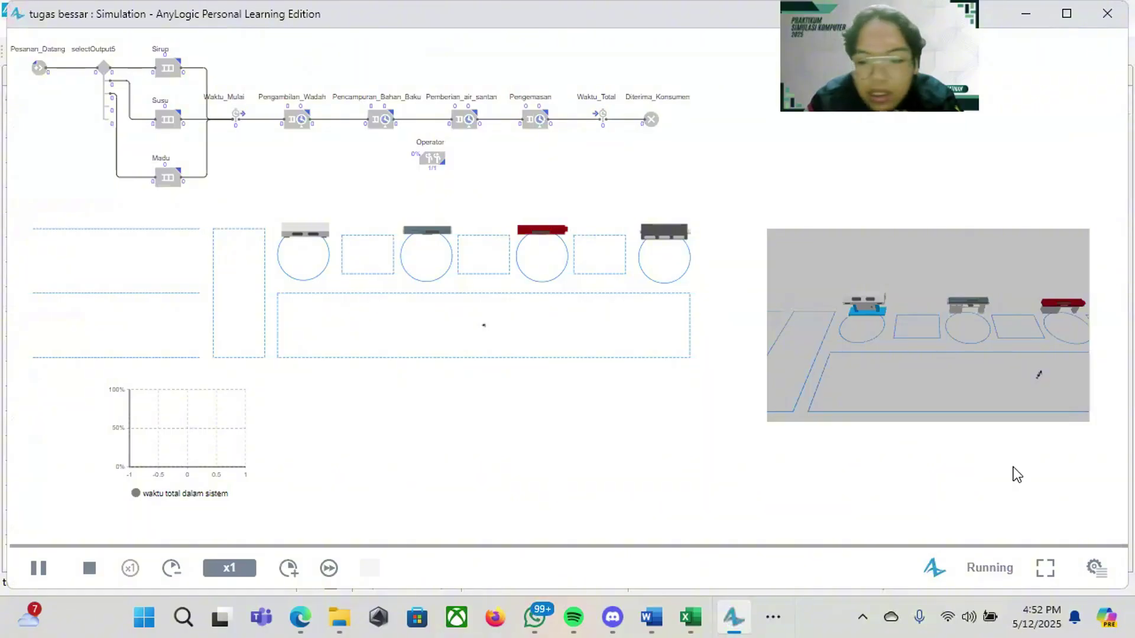
left_click(1093, 568)
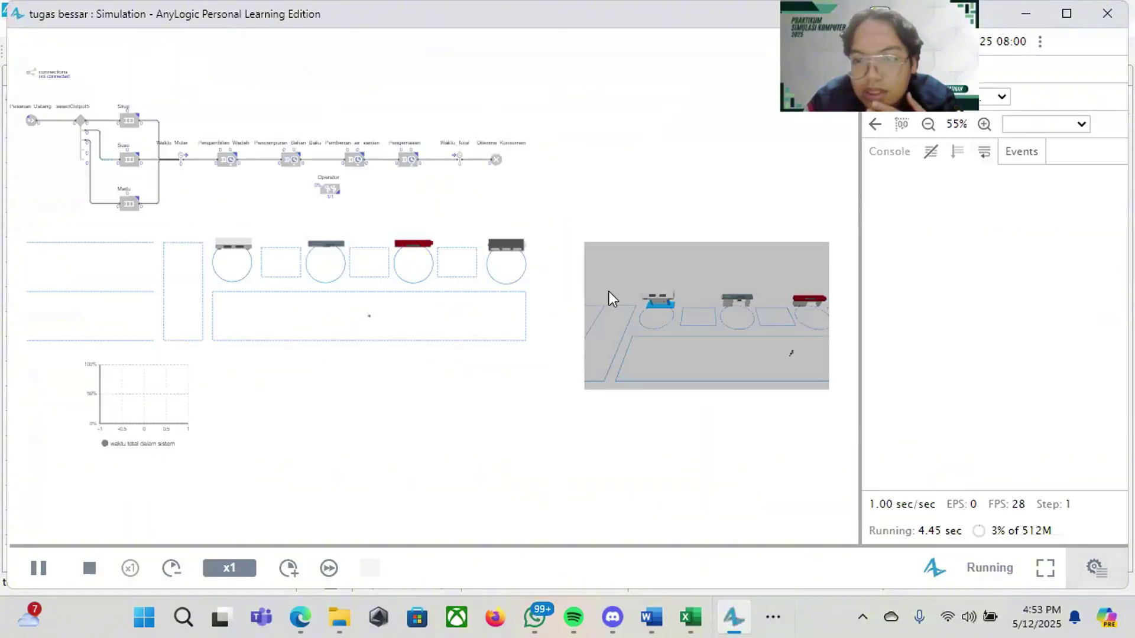
left_click(293, 565)
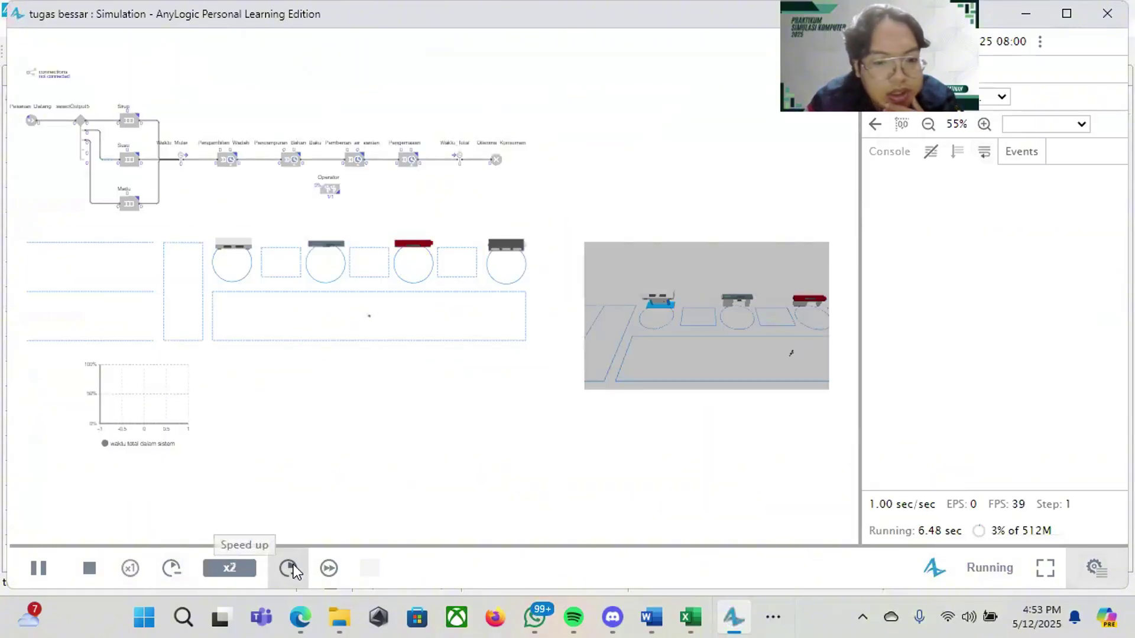
left_click(293, 565)
left_click(288, 568)
left_click(288, 568)
left_click(288, 568)
left_click(288, 568)
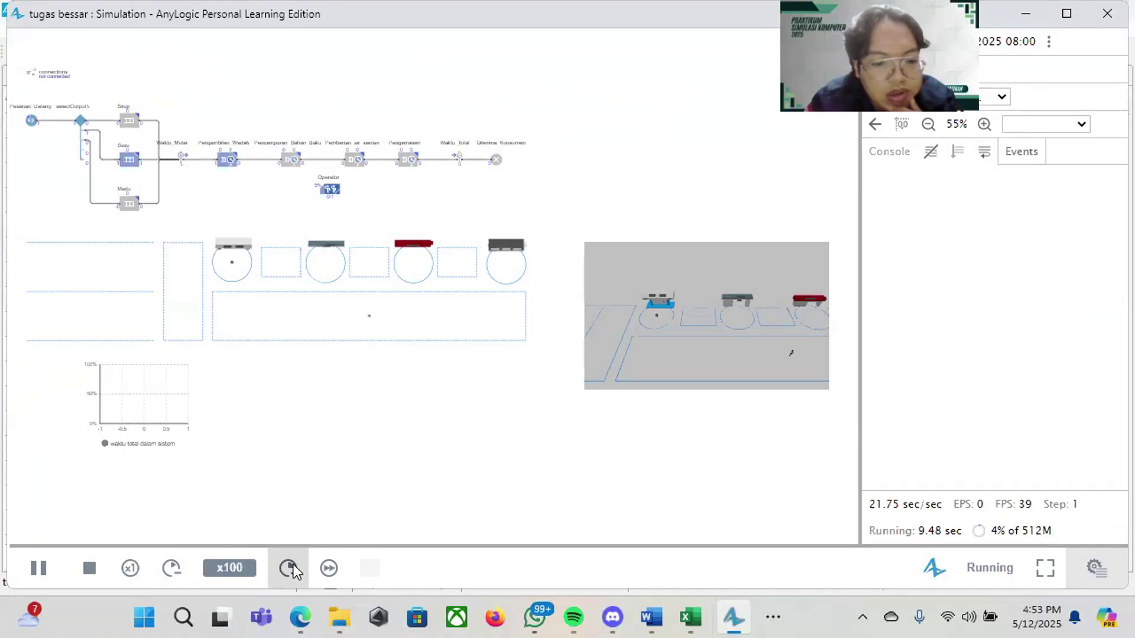
left_click(288, 568)
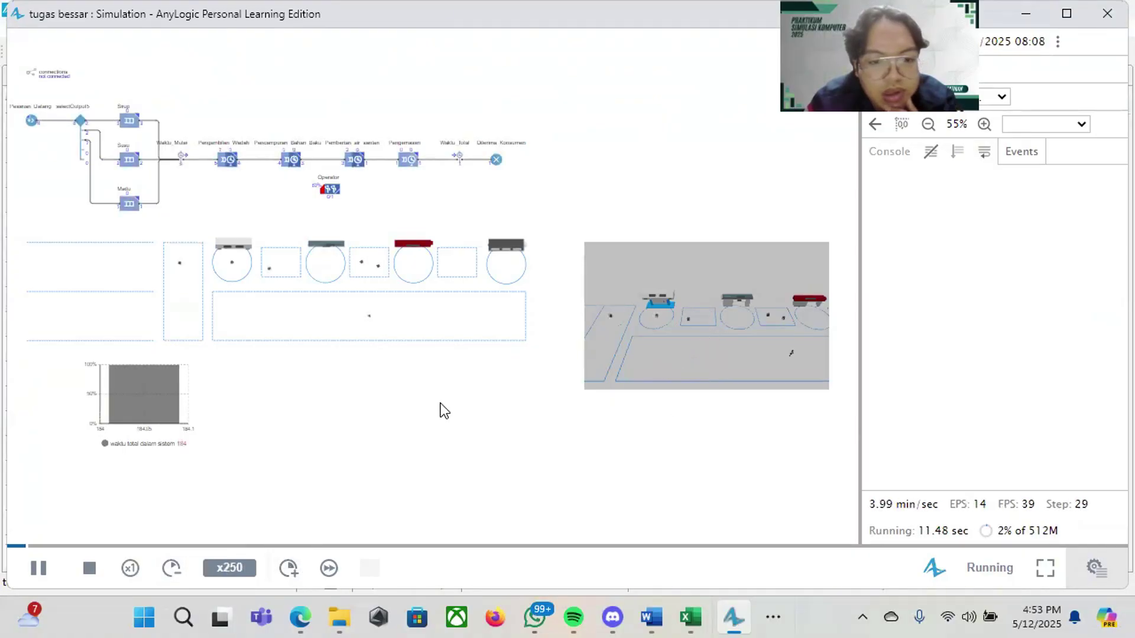
Step: Watch the animation of the running model and raise the simulation speed to x1000
scroll(441, 403, "up", 3)
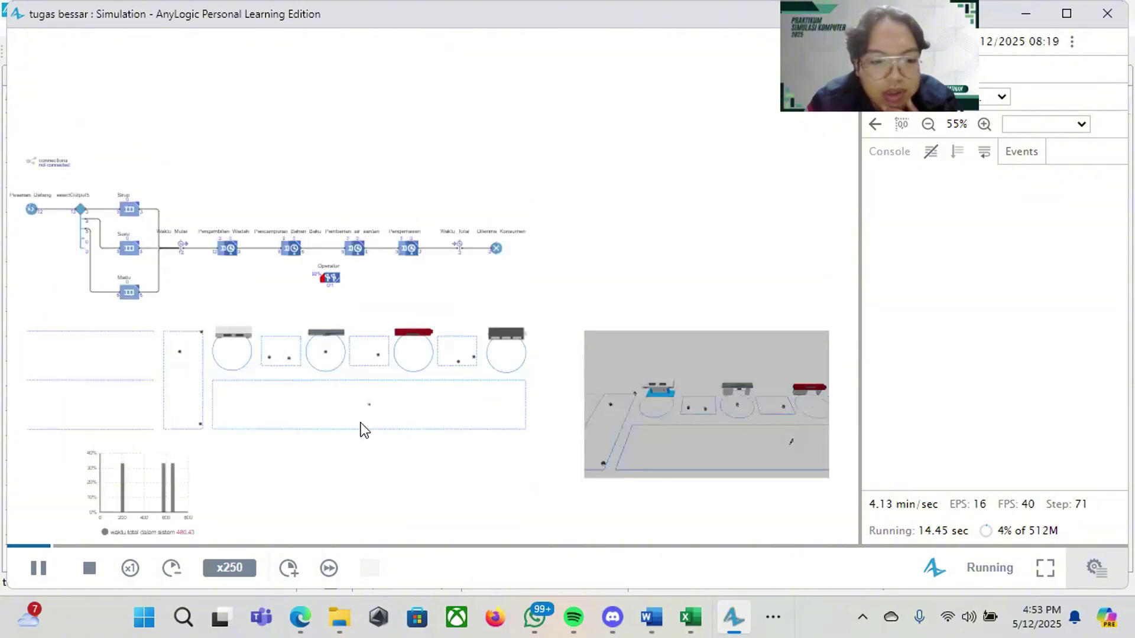
scroll(361, 423, "down", 4)
scroll(360, 423, "up", 2)
scroll(360, 423, "down", 1)
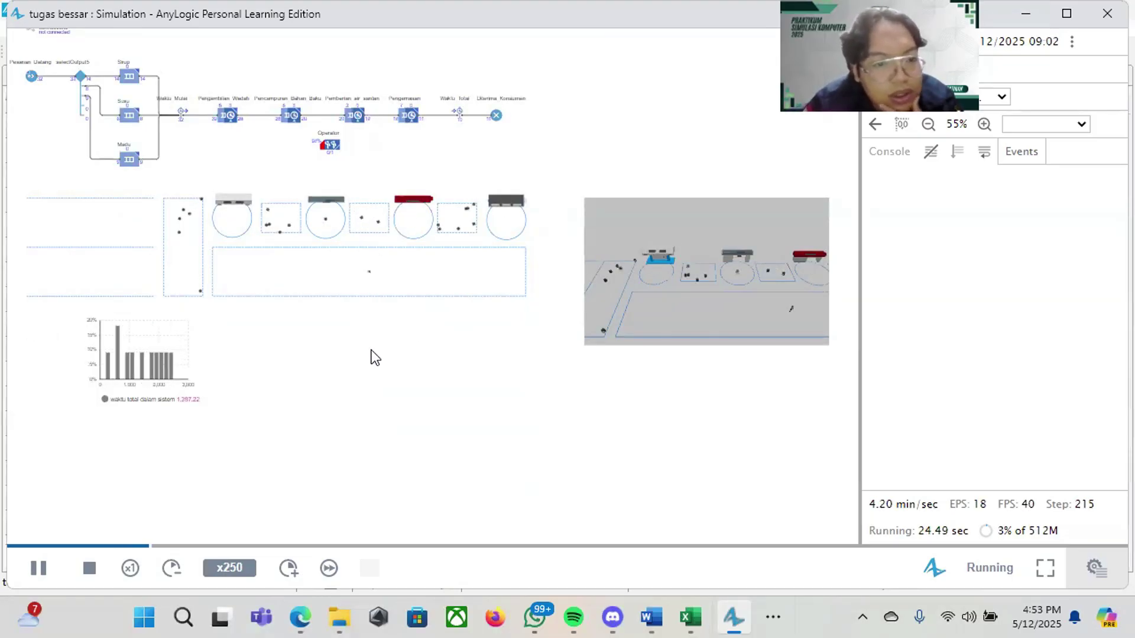
left_click(297, 579)
left_click(296, 579)
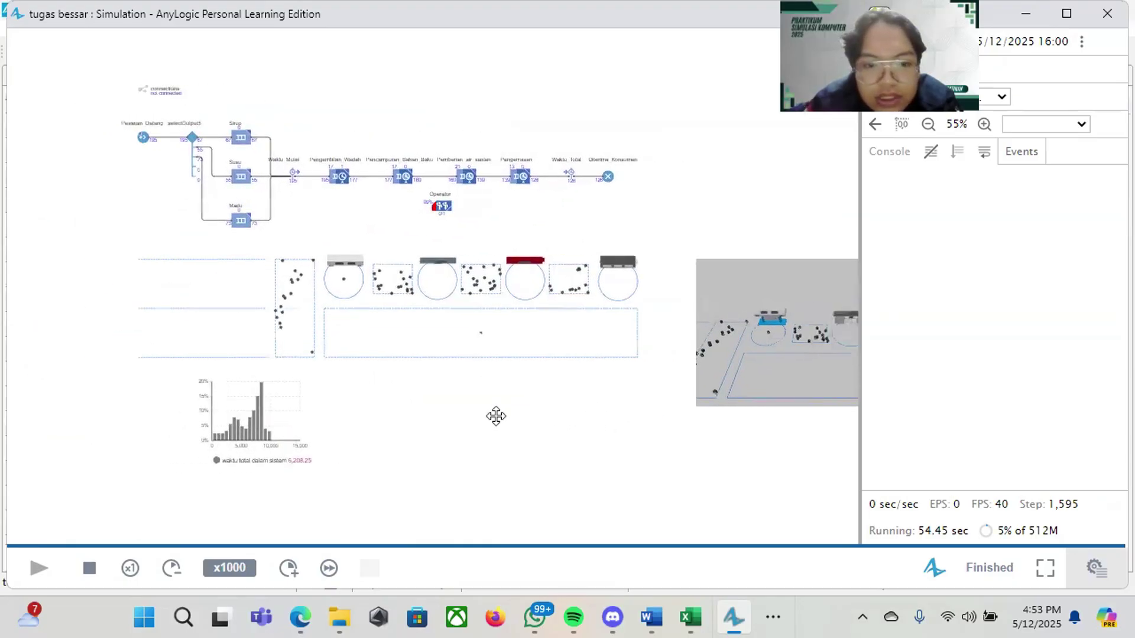
Step: Examine the machines, the waiting containers and the operator in the 3D view, from the first station to the last
scroll(581, 368, "up", 6)
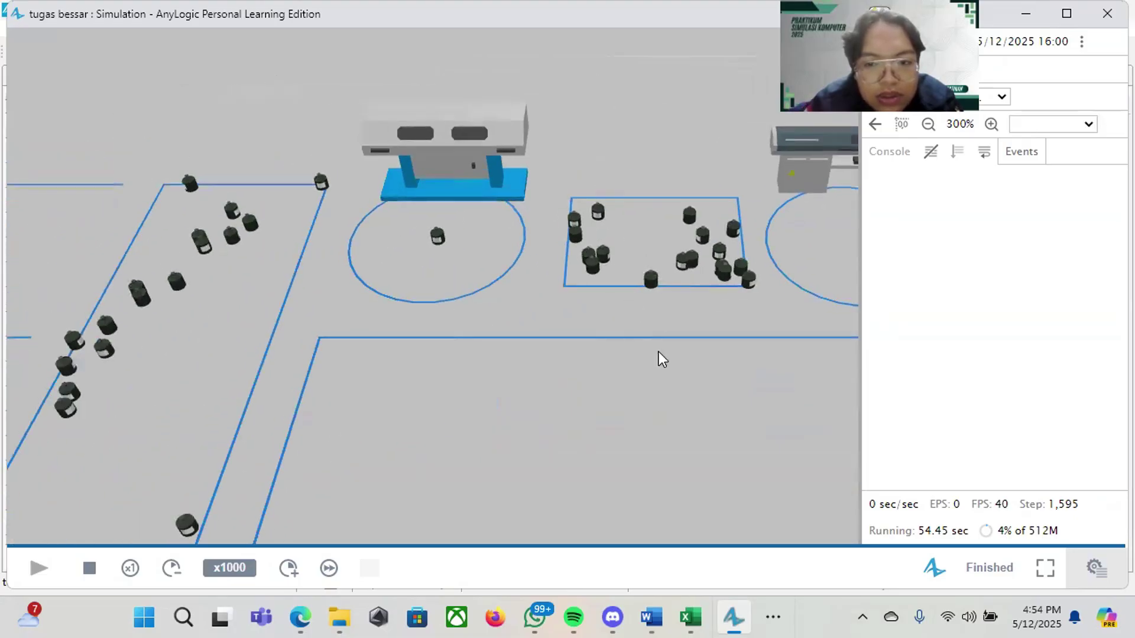
left_click_drag(659, 352, 506, 487)
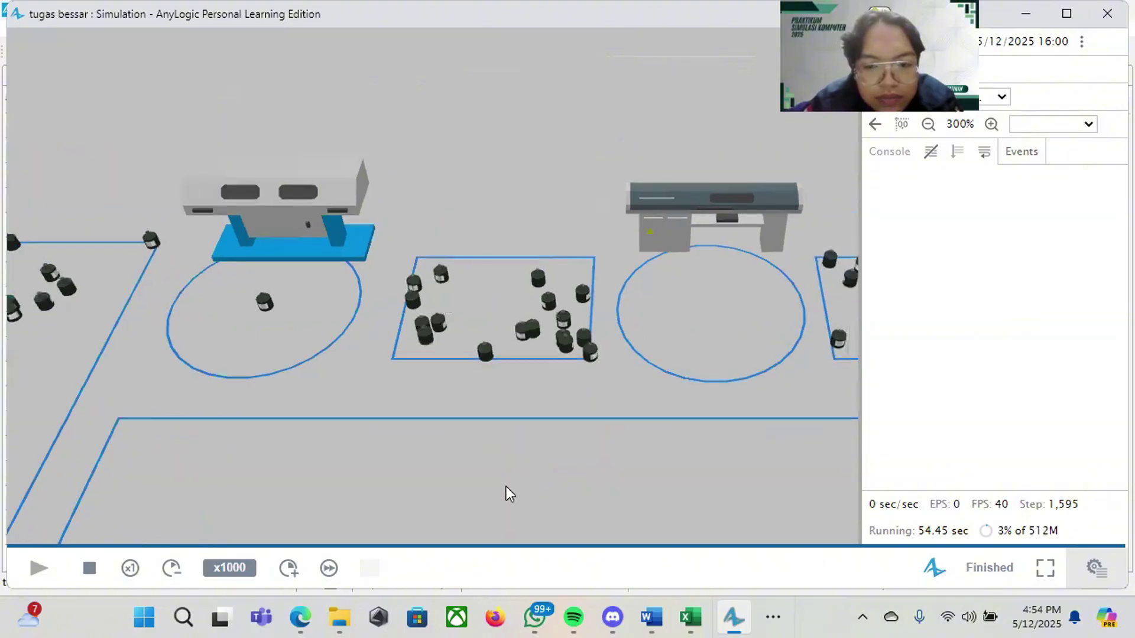
left_click_drag(608, 410, 426, 356)
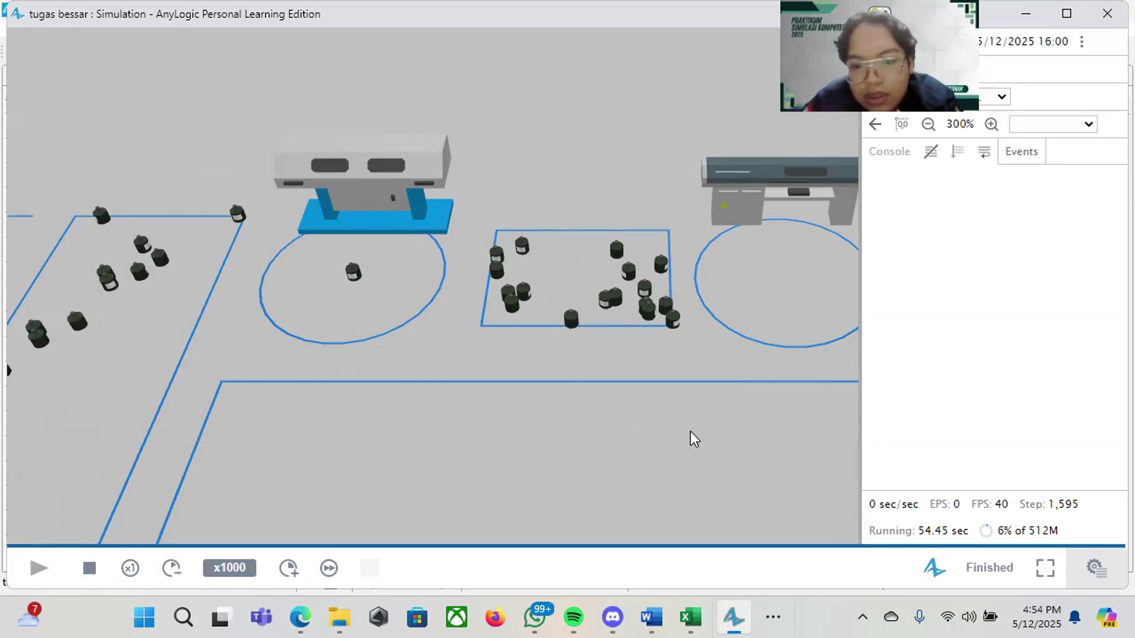
left_click_drag(690, 431, 478, 384)
left_click_drag(654, 392, 452, 385)
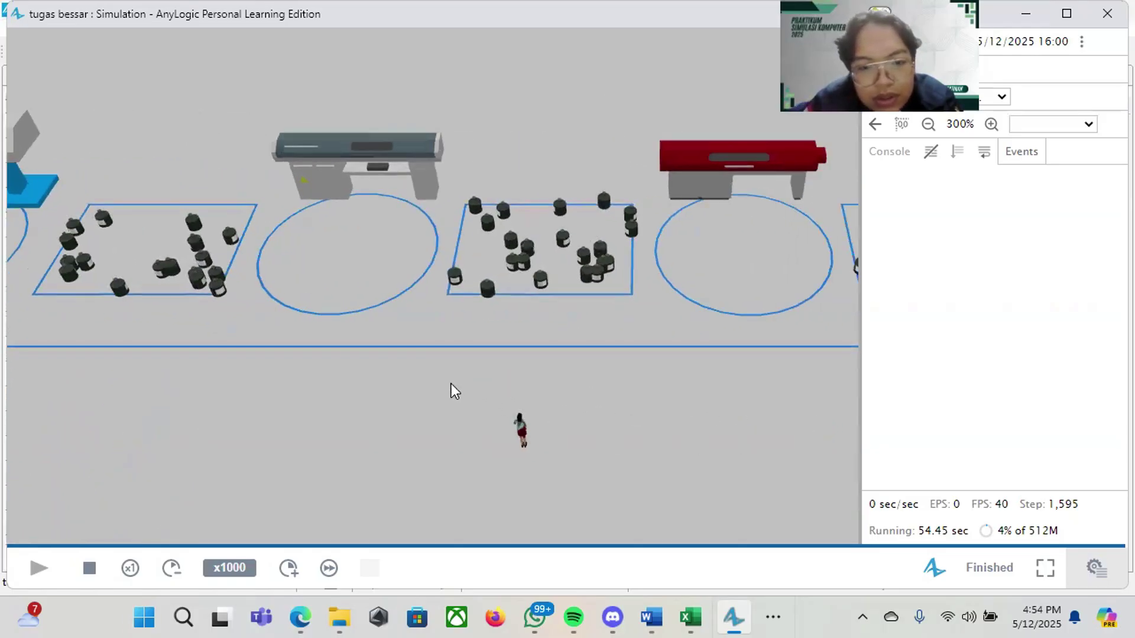
left_click_drag(569, 364, 456, 474)
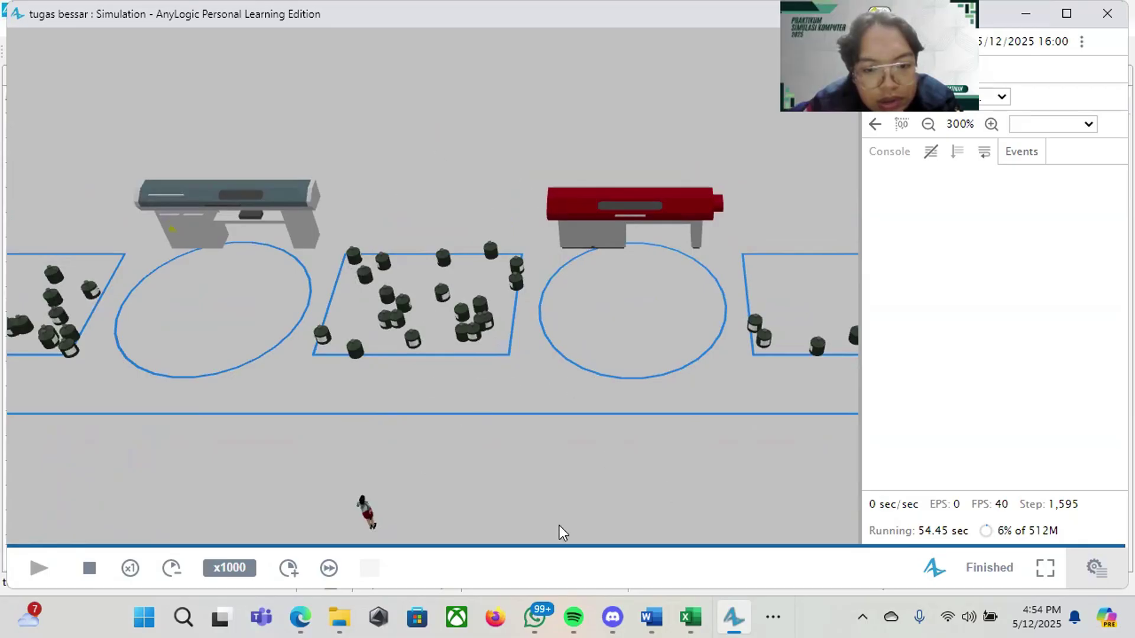
left_click_drag(559, 530, 445, 488)
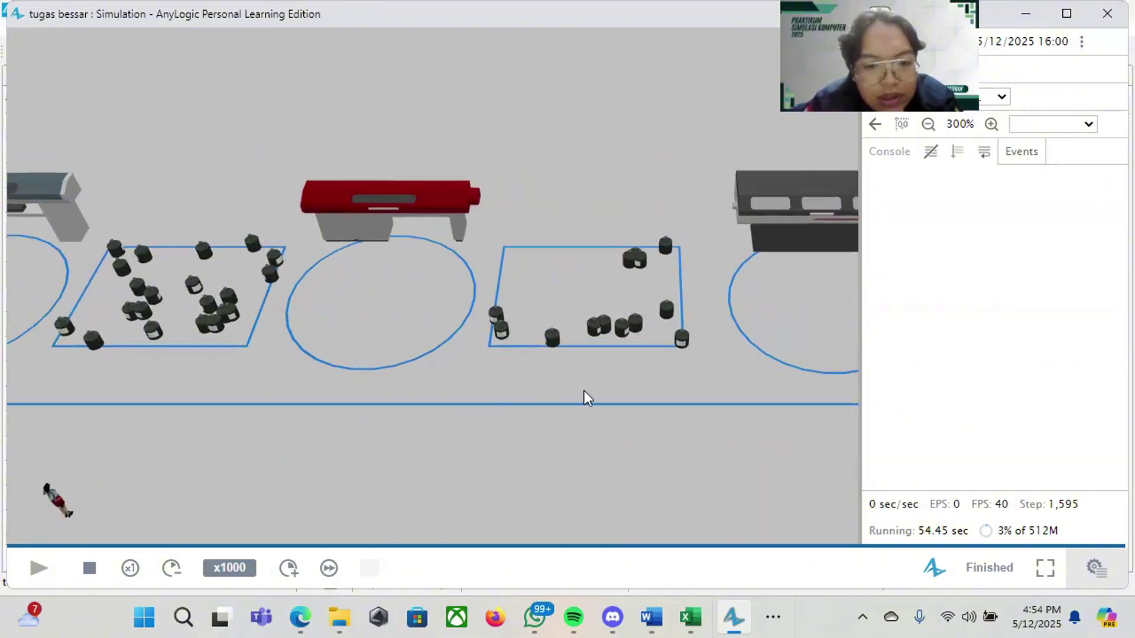
left_click_drag(585, 396, 367, 411)
left_click_drag(431, 455, 657, 349)
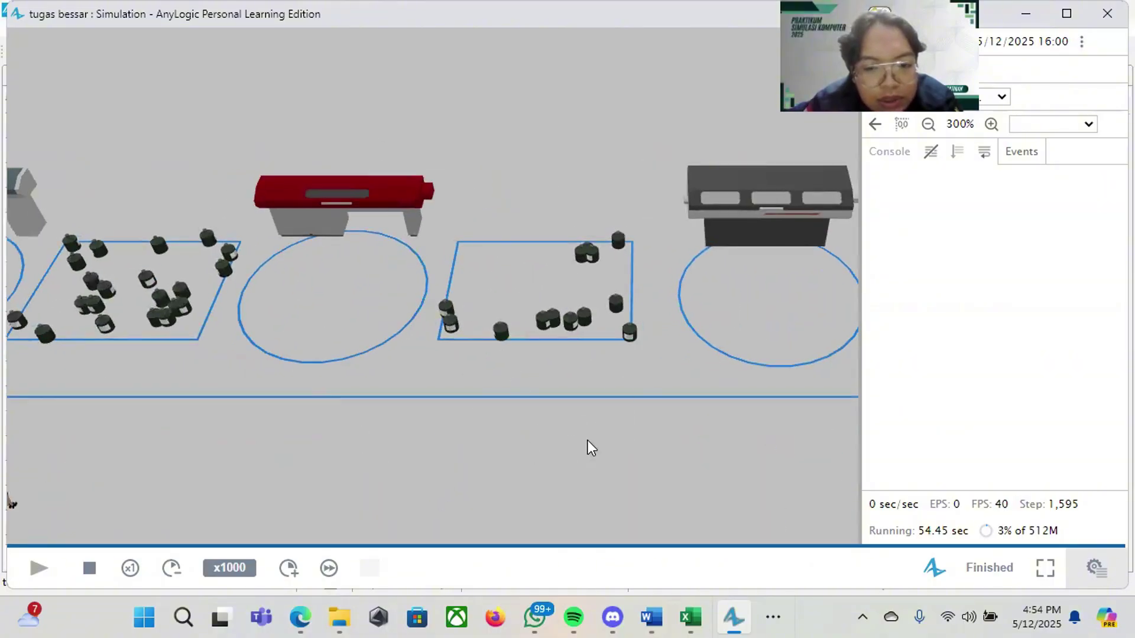
scroll(565, 350, "down", 3)
right_click(533, 352)
scroll(534, 352, "down", 3)
left_click(482, 394)
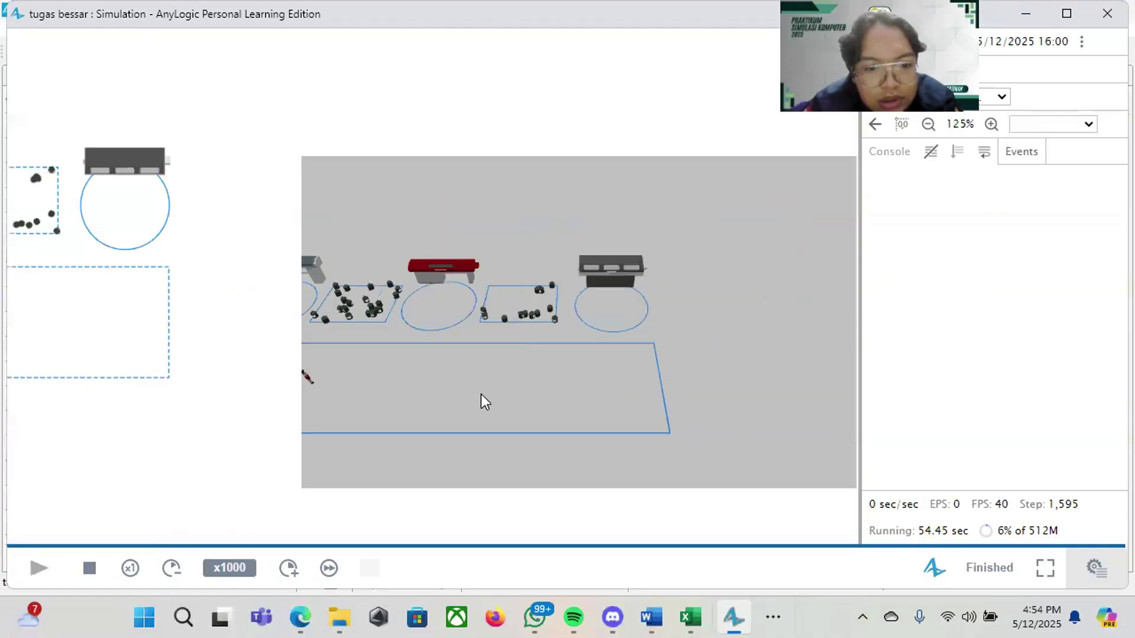
left_click_drag(481, 395, 562, 397)
Step: Examine the flowchart's block counts, the operator utilization and the 2D station layout of the finished run
left_click_drag(211, 403, 562, 425)
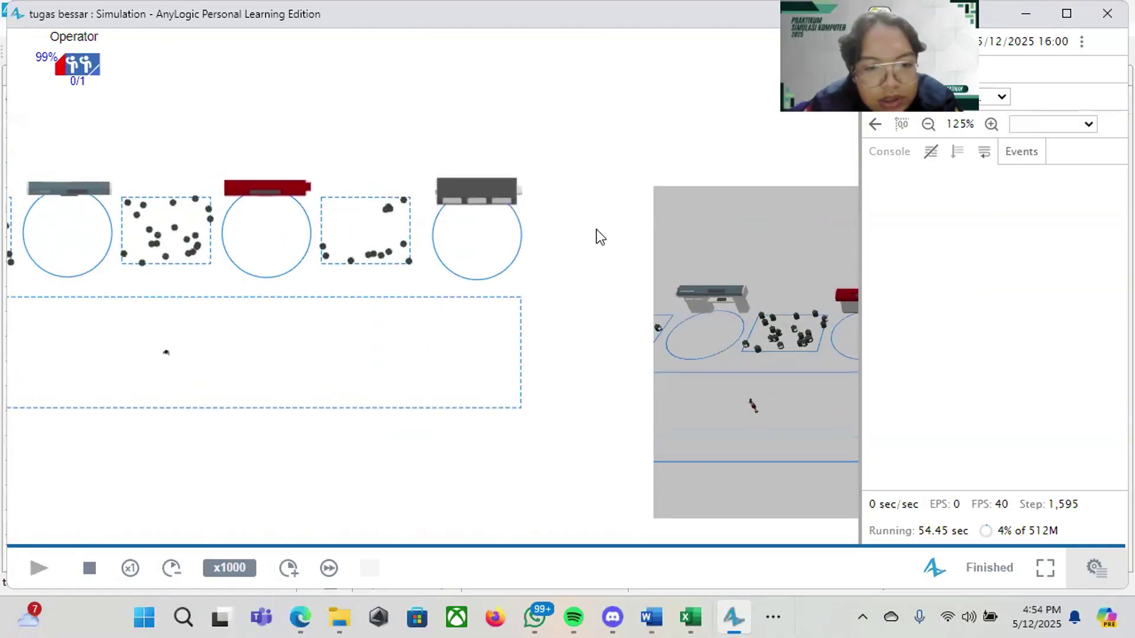
left_click_drag(337, 124, 686, 261)
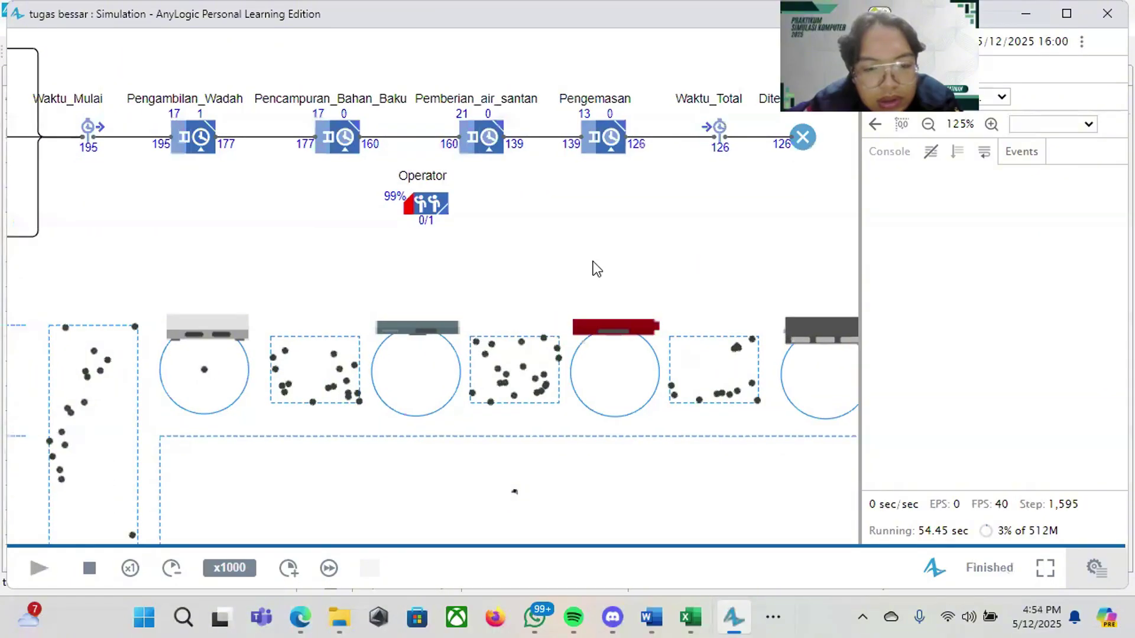
left_click_drag(636, 299, 673, 381)
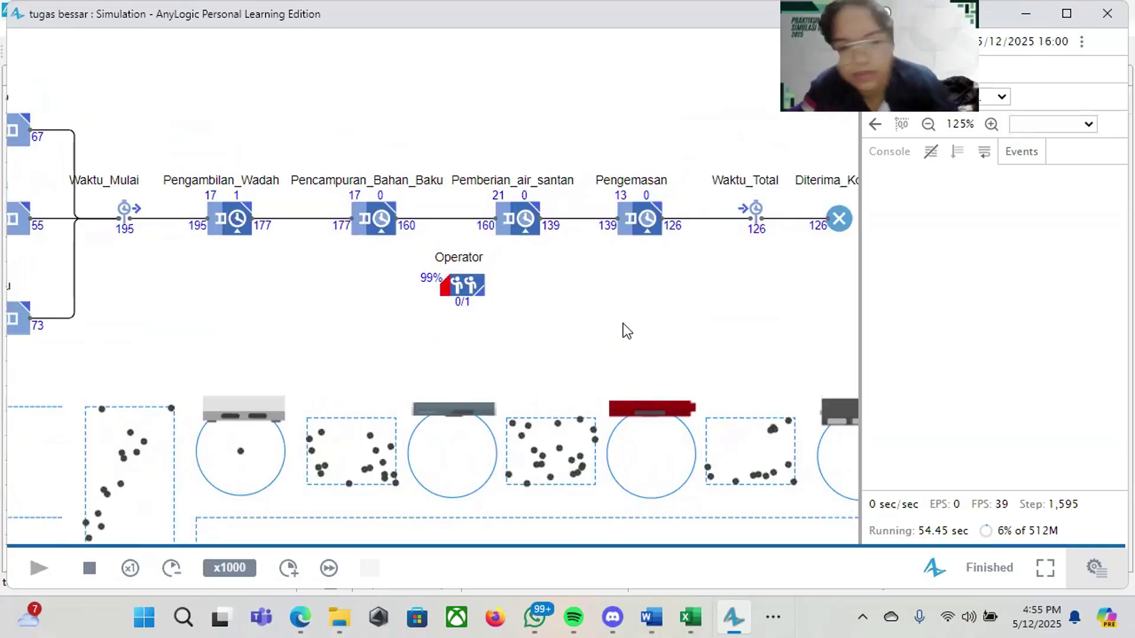
scroll(526, 289, "down", 2)
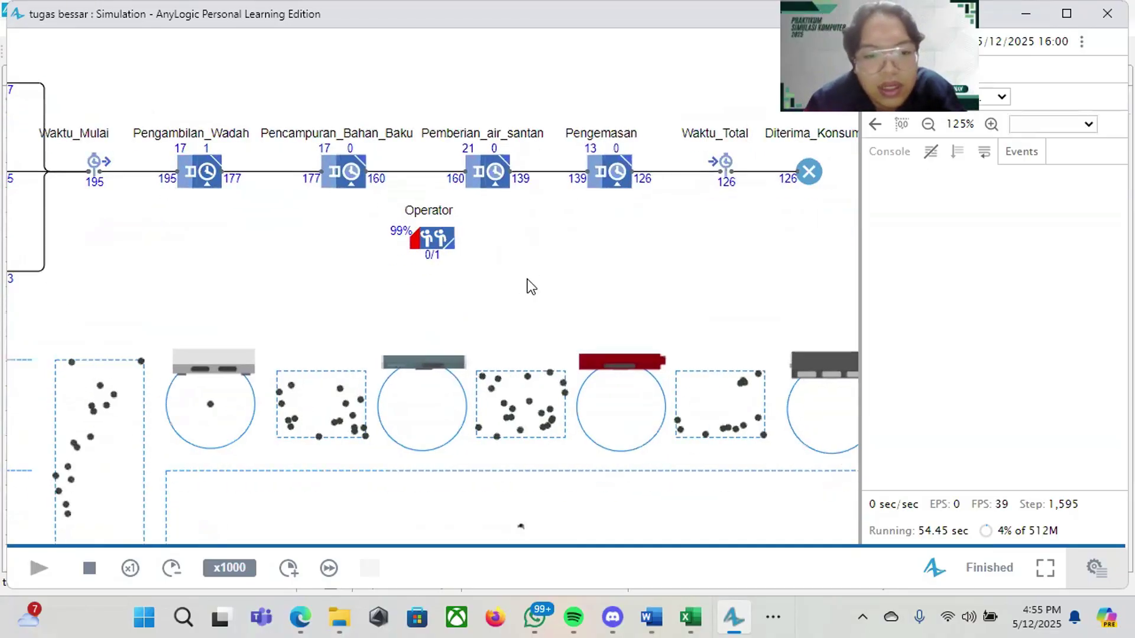
scroll(611, 276, "up", 5)
scroll(611, 322, "down", 4)
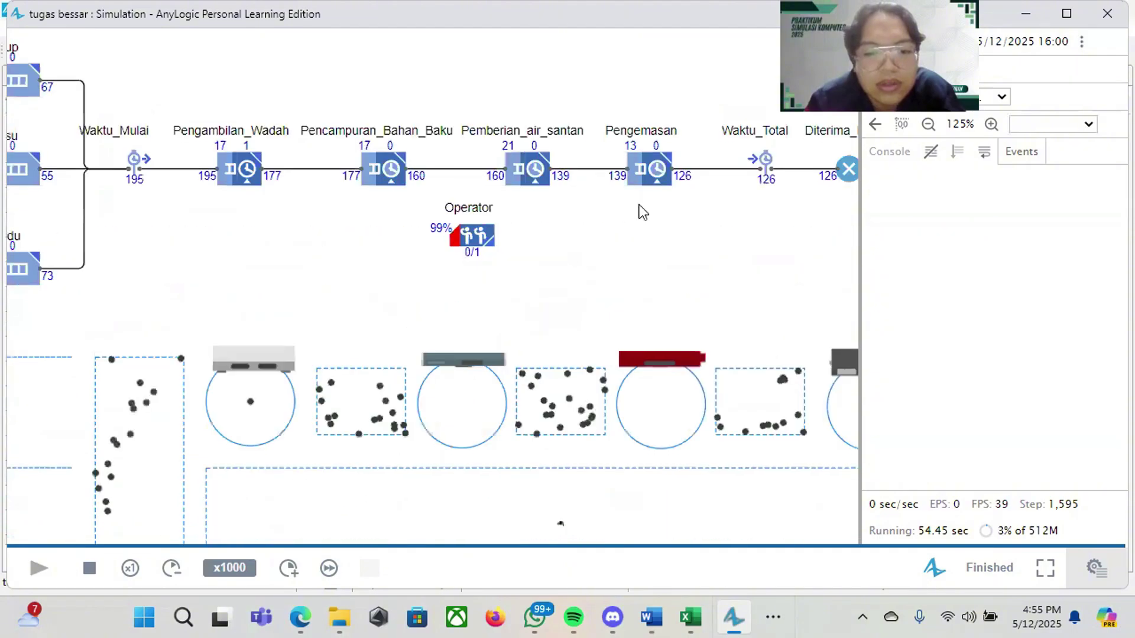
scroll(639, 205, "down", 1)
left_click_drag(654, 277, 510, 179)
scroll(591, 355, "down", 1)
left_click_drag(634, 446, 709, 286)
left_click_drag(469, 355, 565, 481)
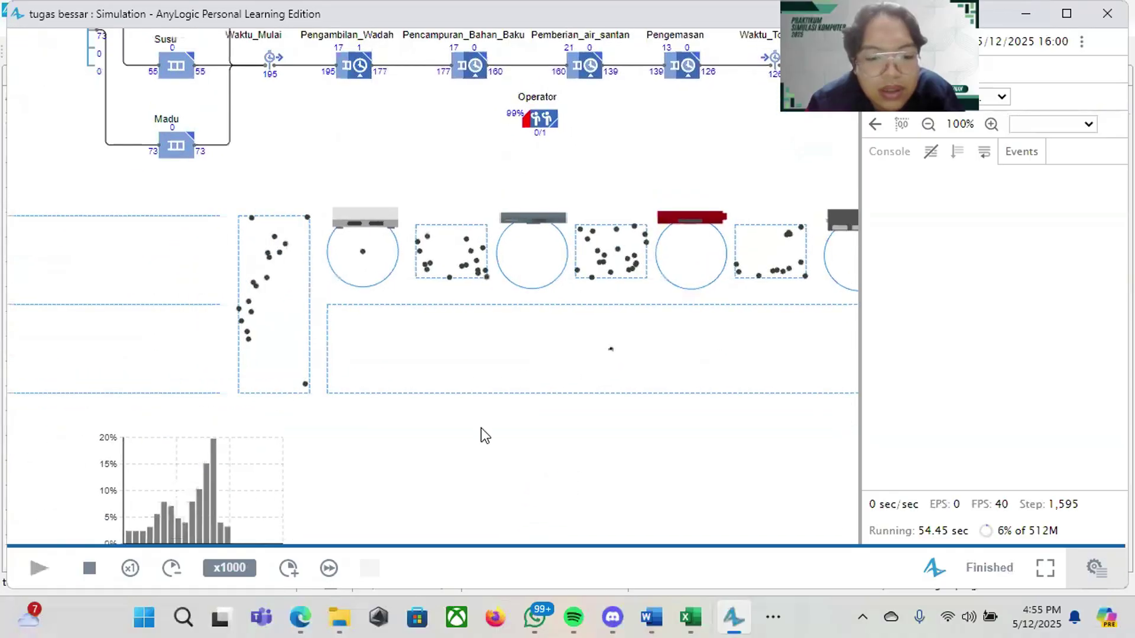
Step: Copy the waktu total dalam sistem histogram data and paste it at A1 of a new sheet in Excel's Book1
left_click_drag(481, 435, 474, 359)
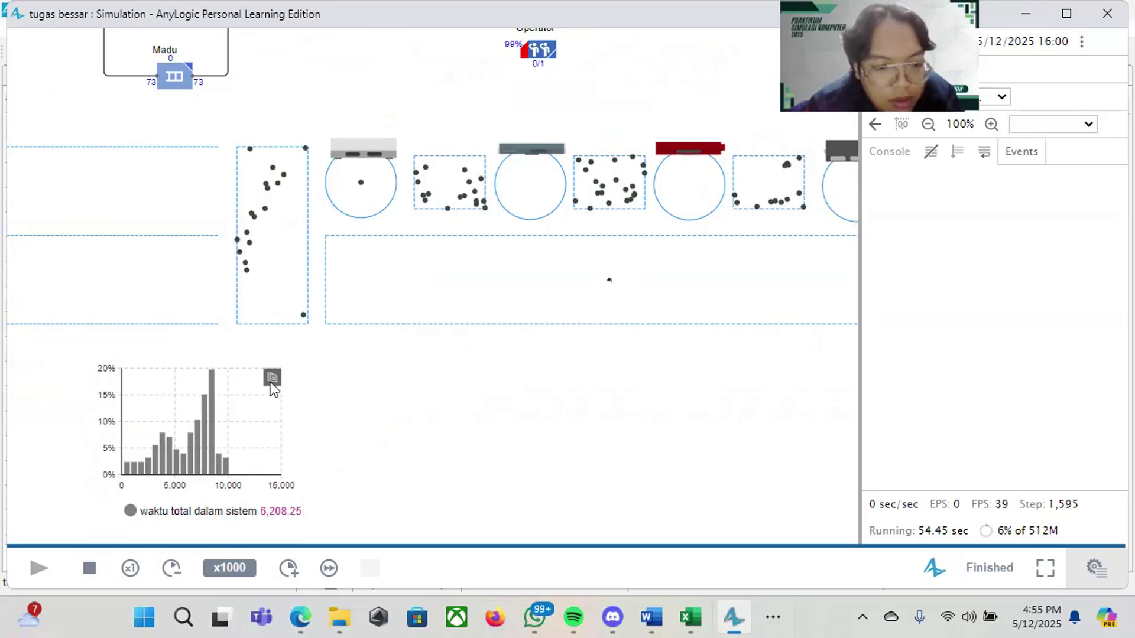
left_click(690, 617)
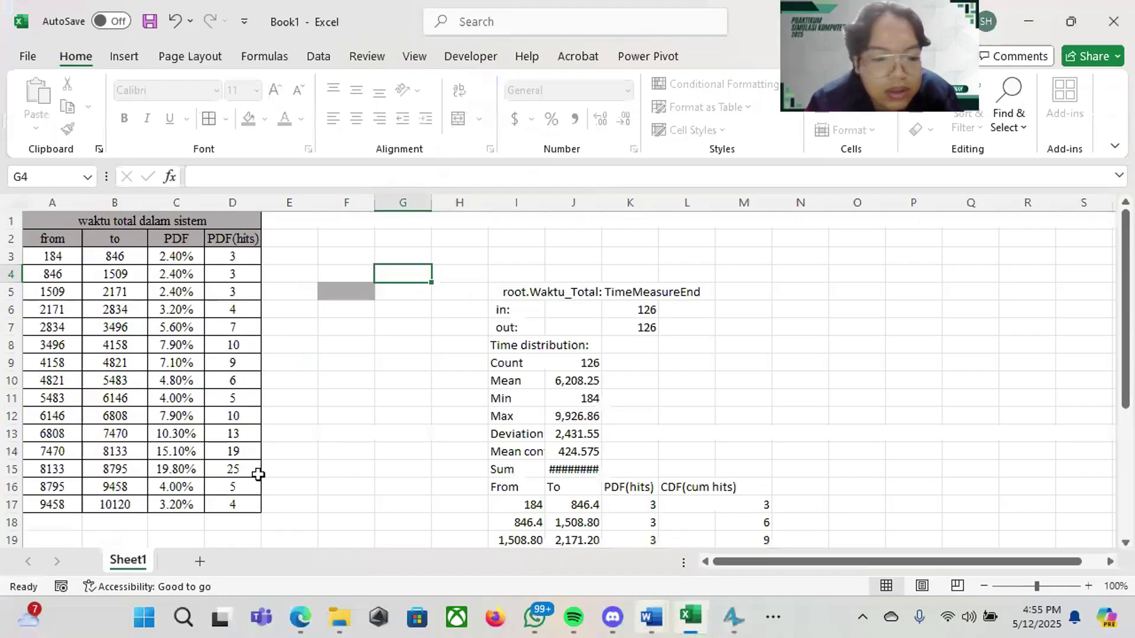
left_click(199, 561)
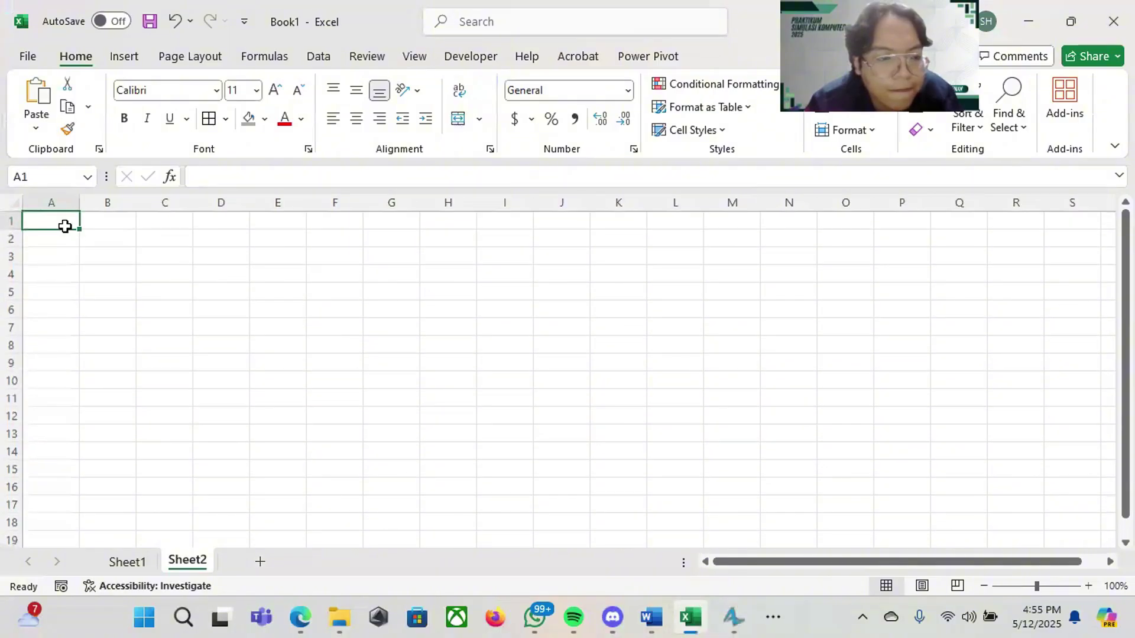
type("waktu total dalam sistem from\tto\tPDF\tCDF 184\t846.4\t0.024\t0.024 846.4\t1508.8\t0.024\t0.048 1508.8\t2171.2\t0.024\t0.071 2171.2\t2833.6\t0.032\t0.103 2833.6\t3496\t0.056\t0.159 3496\t4158.4\t0.079\t0.238 4158.4\t4820.8\t0.071\t0.31 4820.8\t5483.2\t0.048\t0.357 5483.2\t6145.6\t0.04\t0.397 6145.6\t6808\t0.079\t0.476 6808\t7470.4\t0.103\t0.579 7470.4\t8132.8\t0.151\t0.73 8132.8\t8795.2\t0.198\t0.929 8795.2\t9457.6\t0.04\t0.968 9457.6\t10120\t0.032\t1")
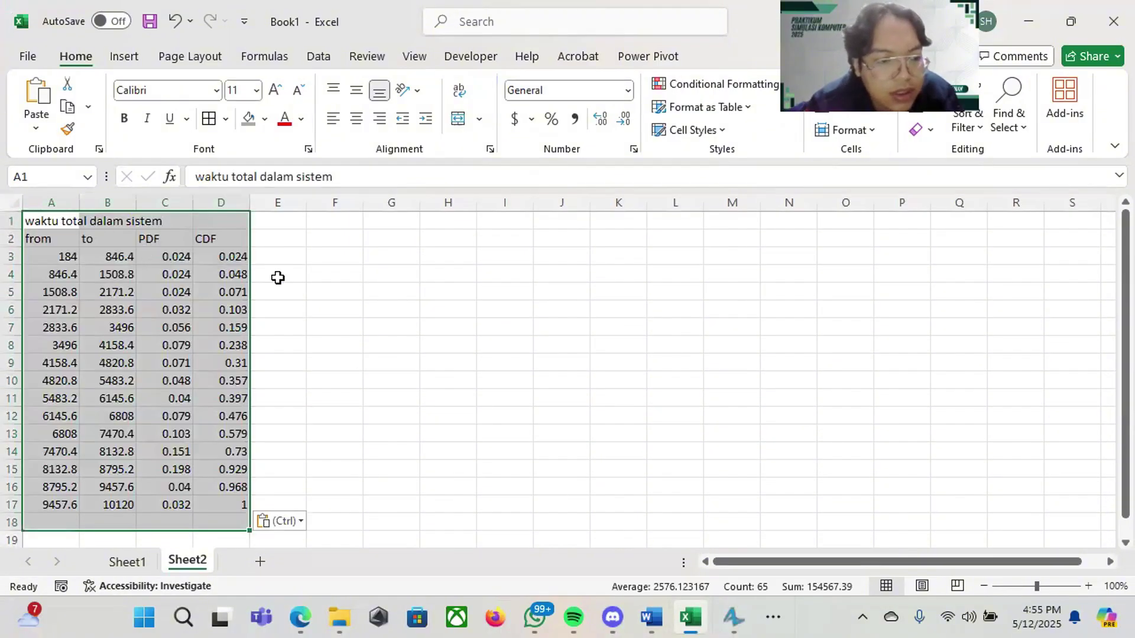
left_click(276, 276)
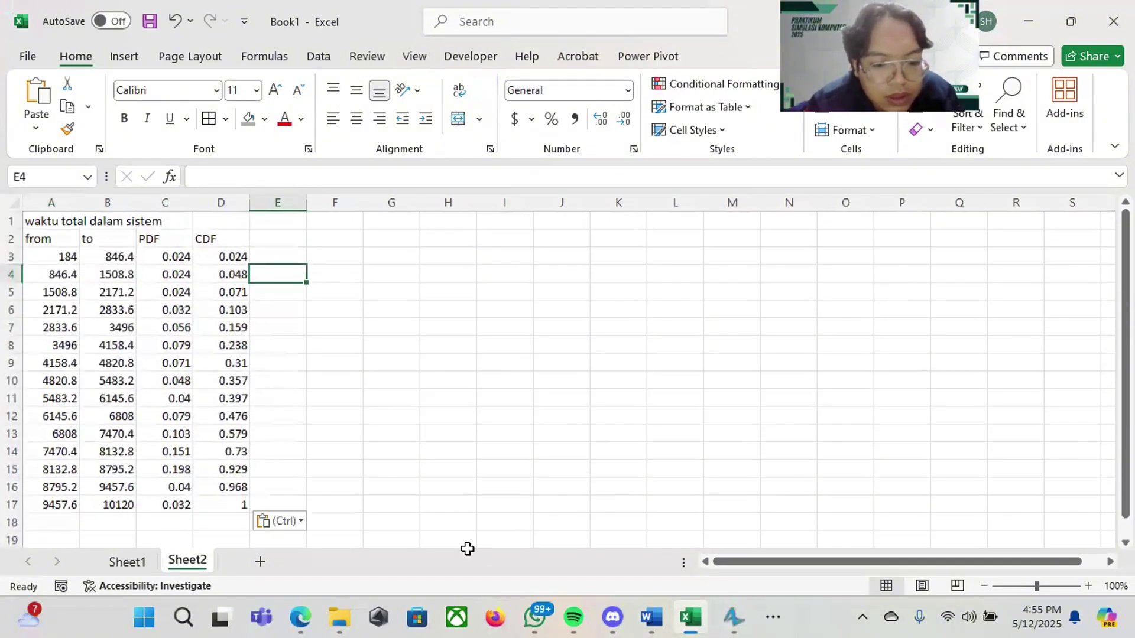
mouse_move(656, 618)
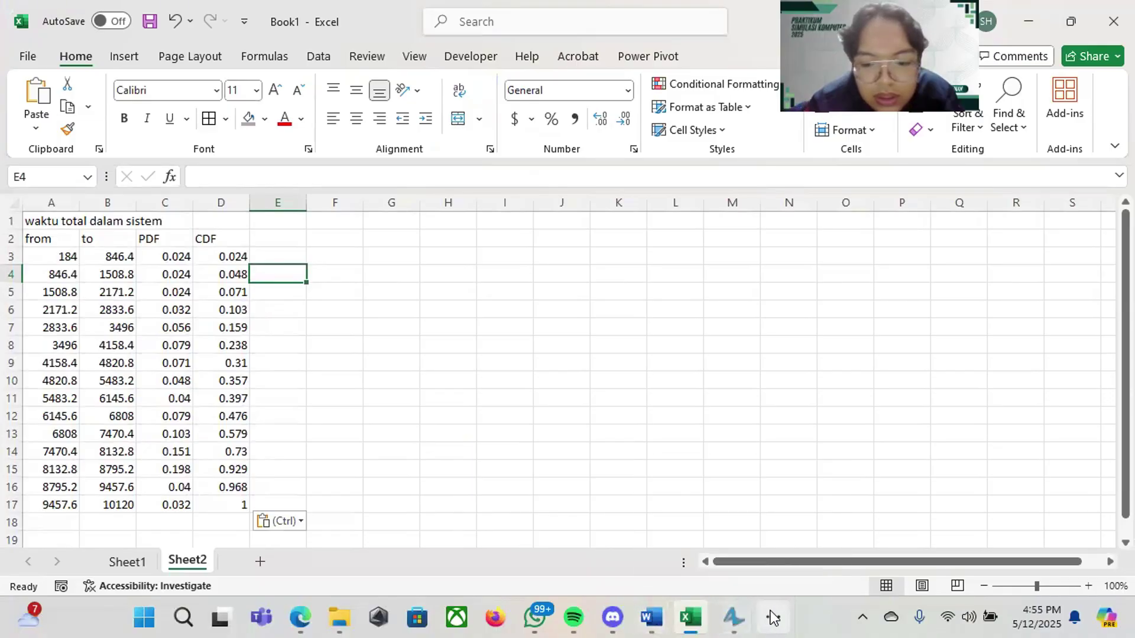
left_click(772, 617)
left_click(776, 564)
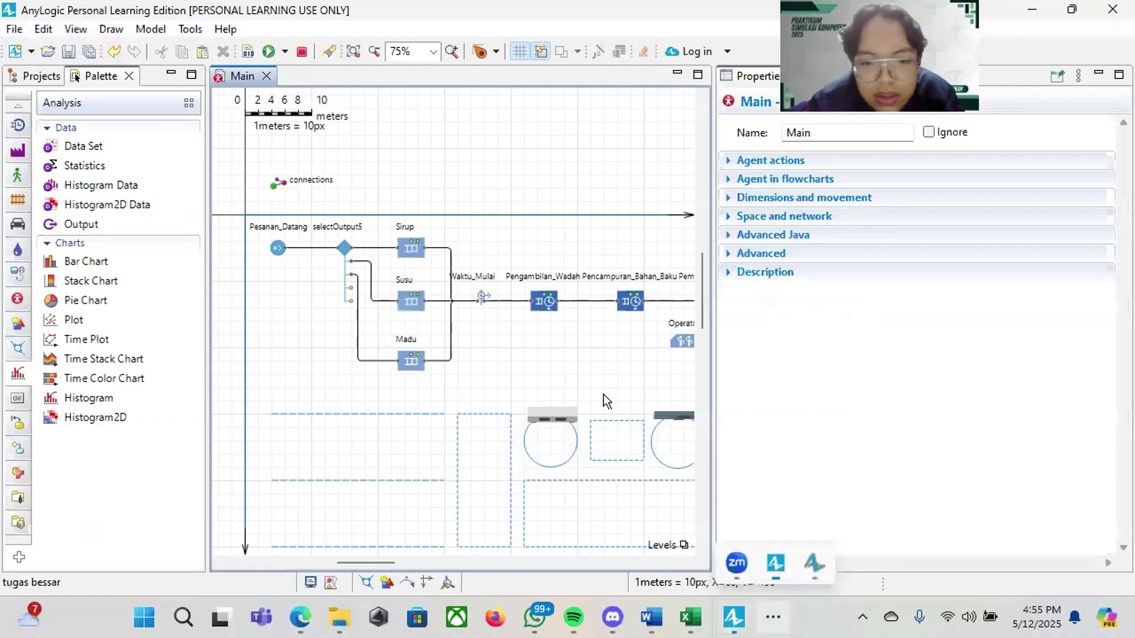
scroll(532, 397, "right", 10)
left_click(411, 262)
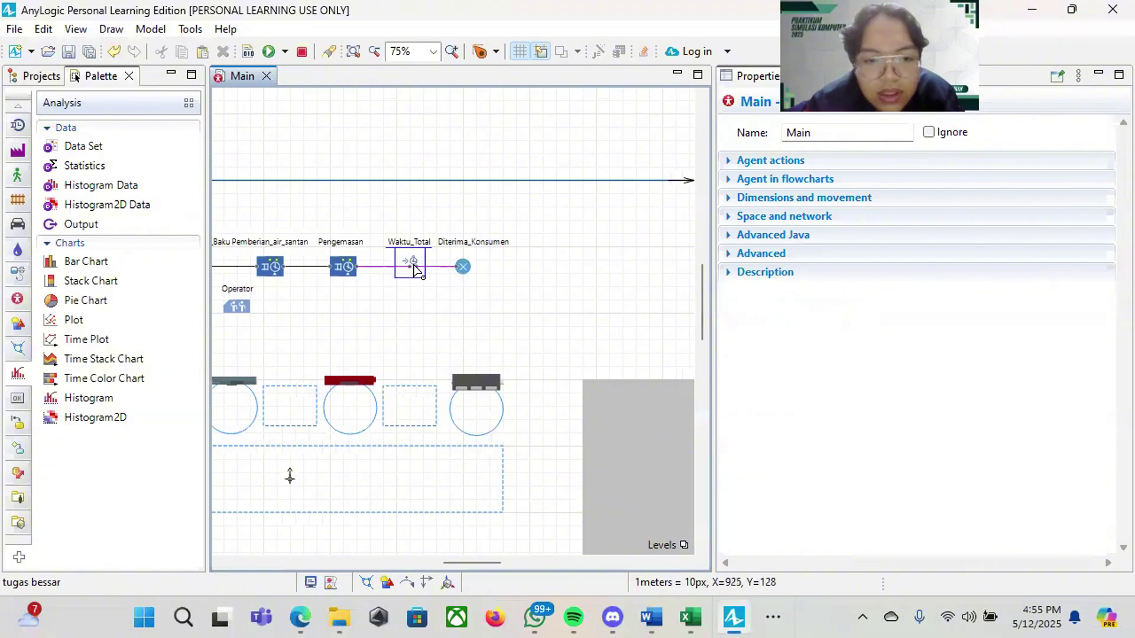
Step: Switch to the AnyLogic simulation window and copy the time statistics of the Waktu_Total block
left_click(779, 611)
left_click(804, 574)
scroll(697, 430, "up", 5)
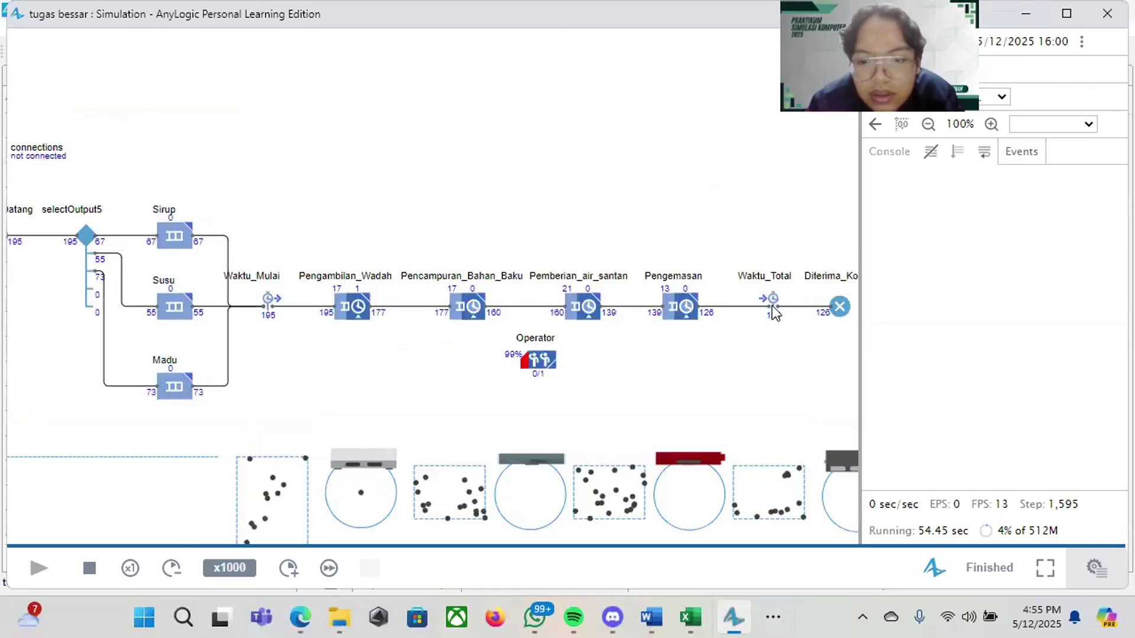
left_click(774, 307)
scroll(823, 317, "up", 2)
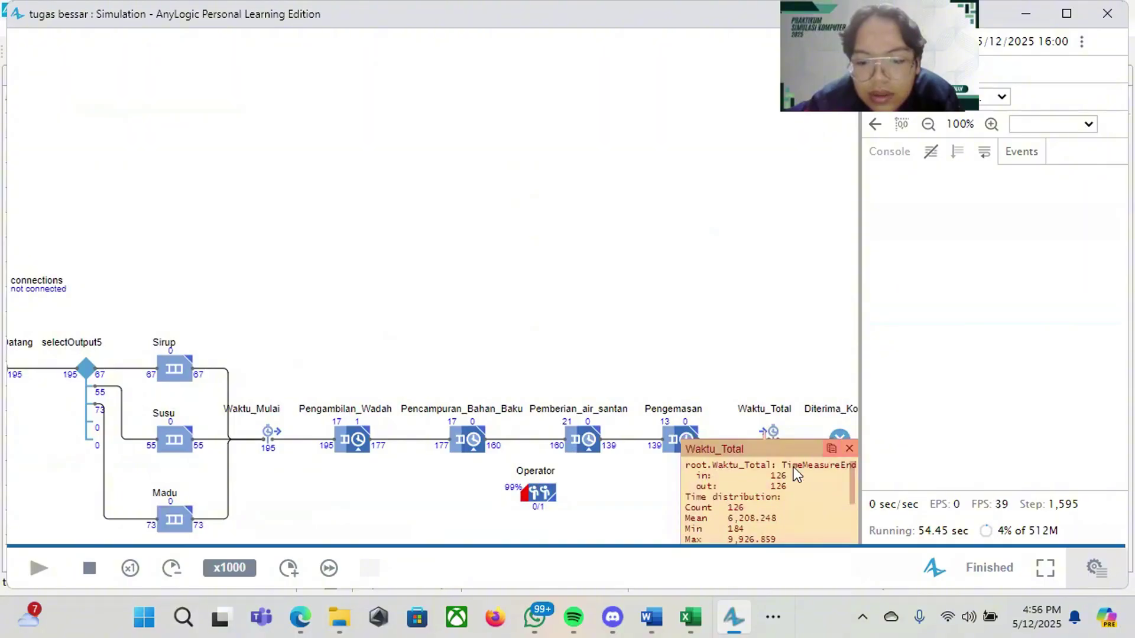
Step: Switch to Excel, paste the Waktu_Total statistics into Sheet2 starting at F3, and look over the pasted rows
left_click(701, 617)
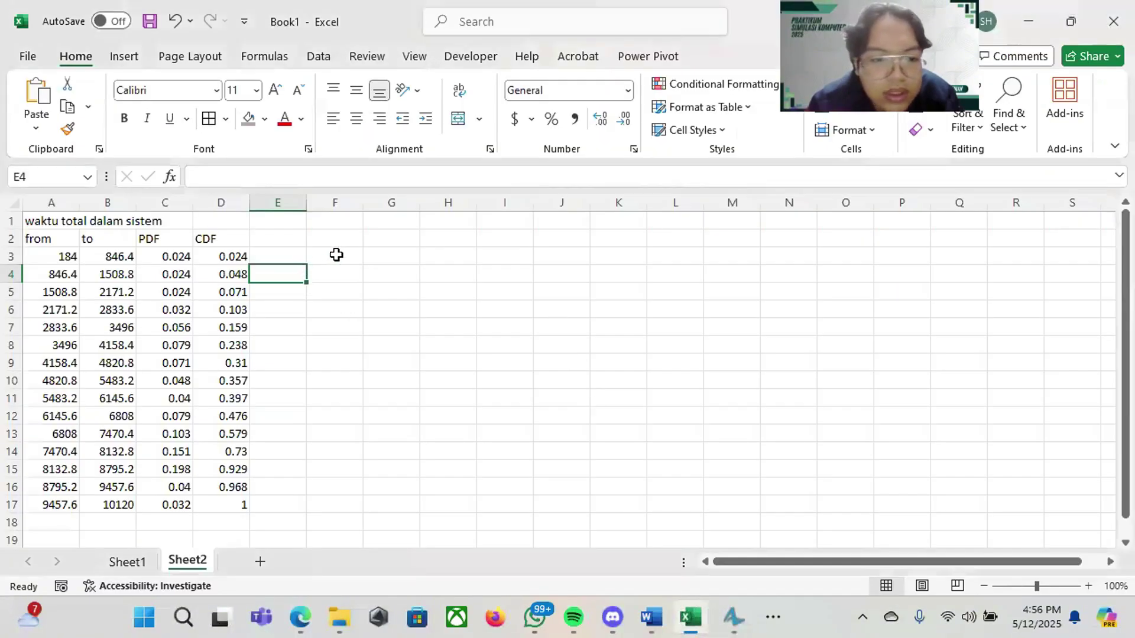
left_click(336, 254)
key("ctrl+v")
left_click(618, 294)
scroll(619, 303, "down", 1)
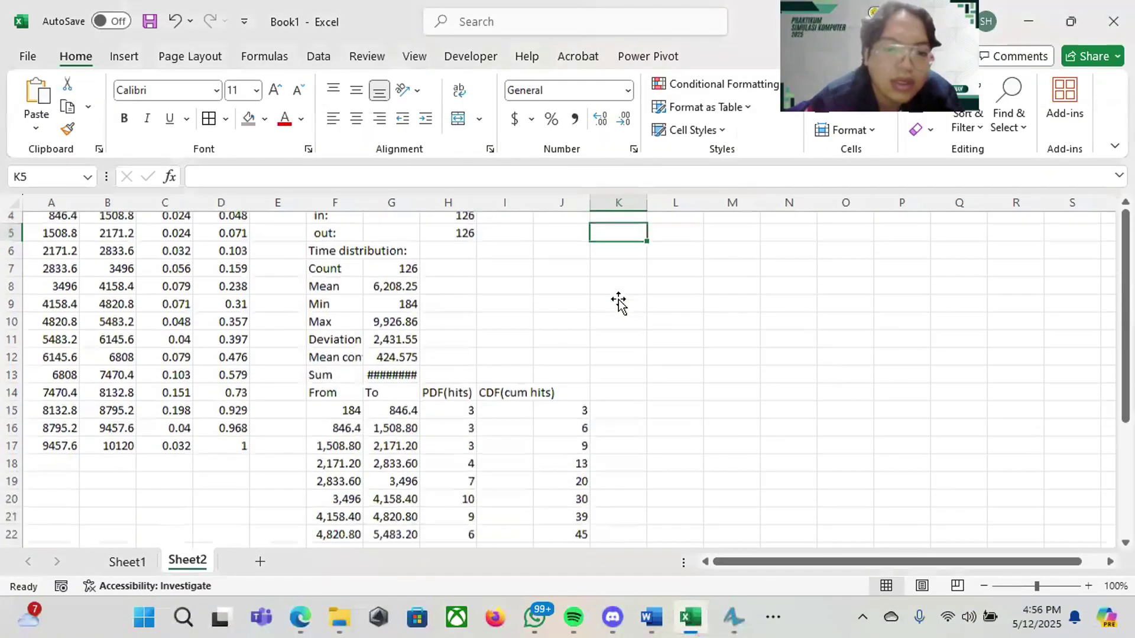
scroll(618, 303, "up", 1)
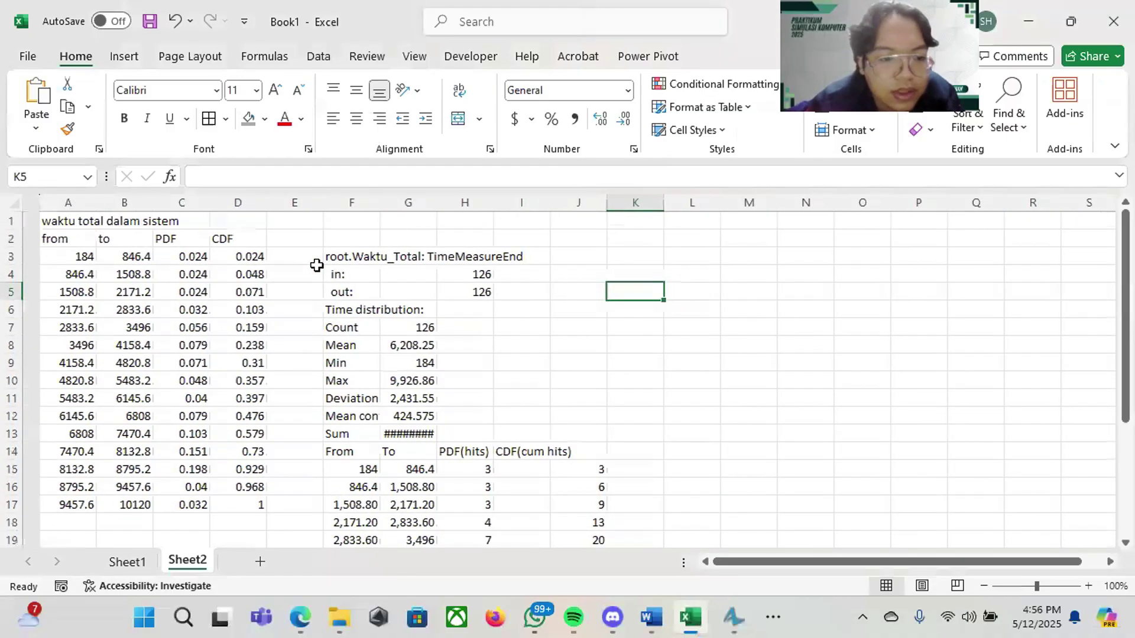
Step: Merge and center the root.Waktu_Total: TimeMeasureEnd heading across F3:I3
left_click_drag(319, 257, 500, 254)
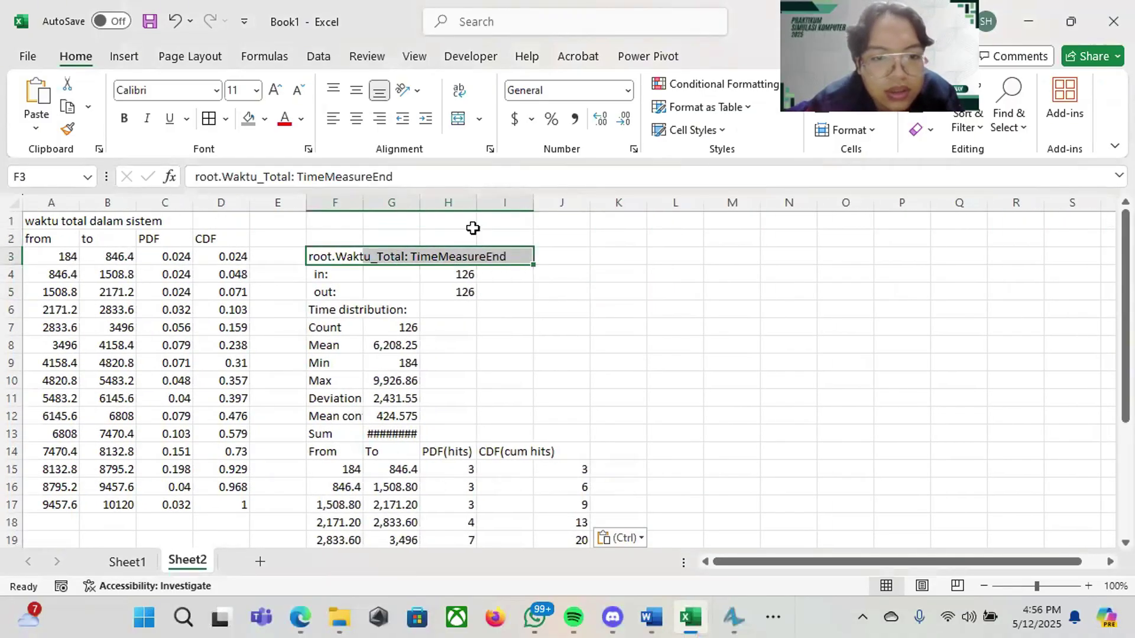
left_click(458, 122)
left_click(537, 362)
scroll(516, 395, "down", 4)
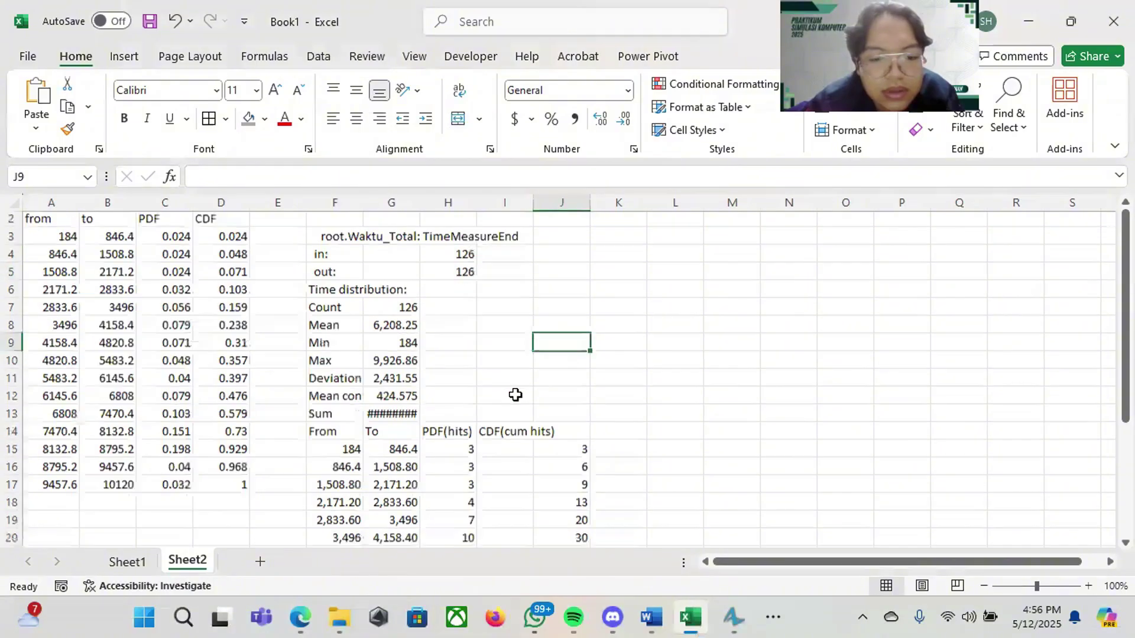
scroll(515, 394, "up", 4)
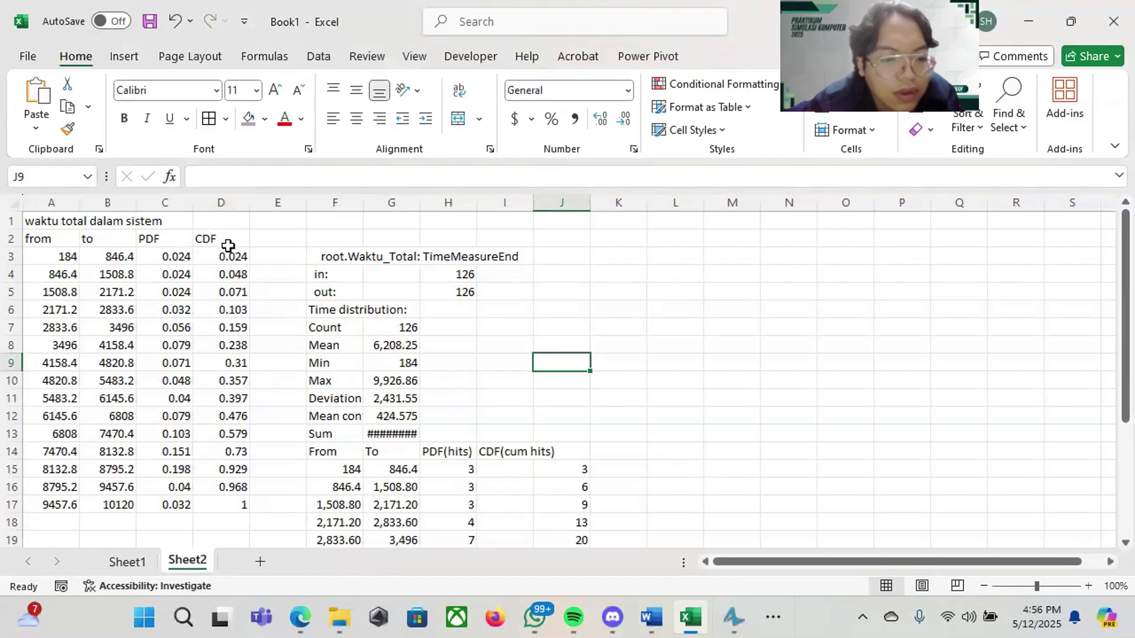
Step: Clear the CDF column in D2:D17 and replace it with the PDF(hits) column copied from H14:H29
left_click_drag(228, 246, 245, 508)
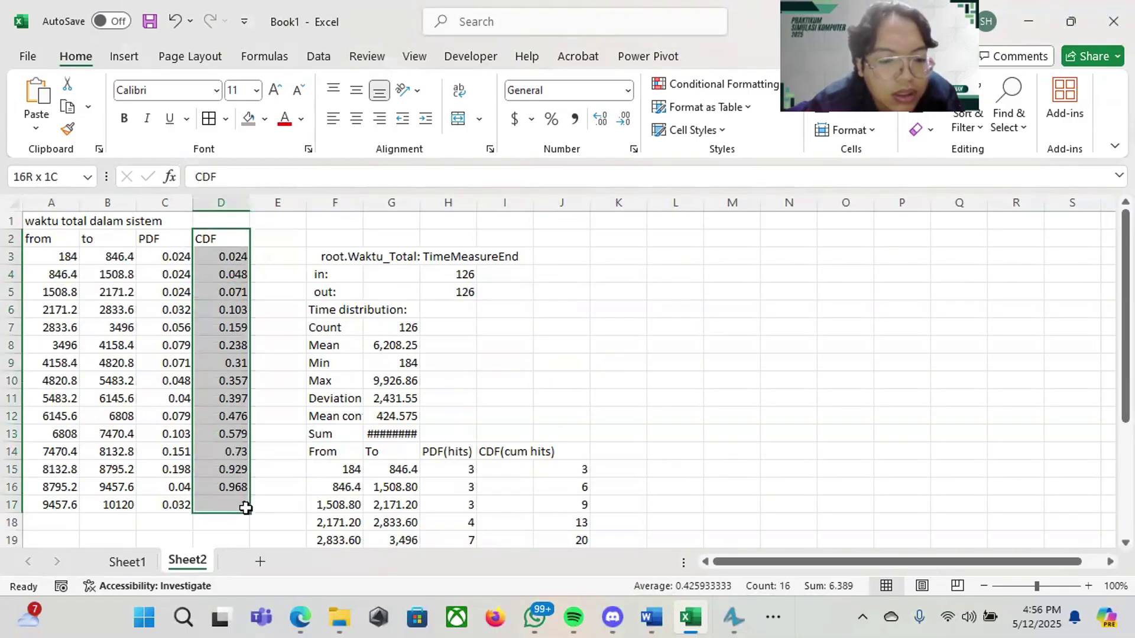
key("Delete")
scroll(456, 354, "down", 4)
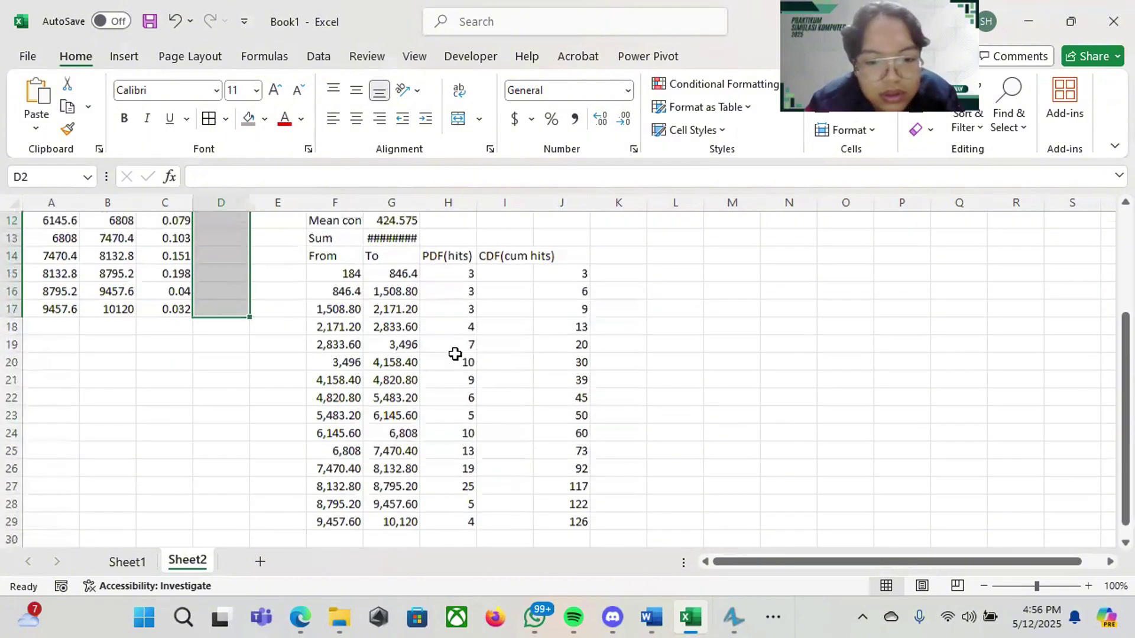
left_click_drag(441, 256, 465, 522)
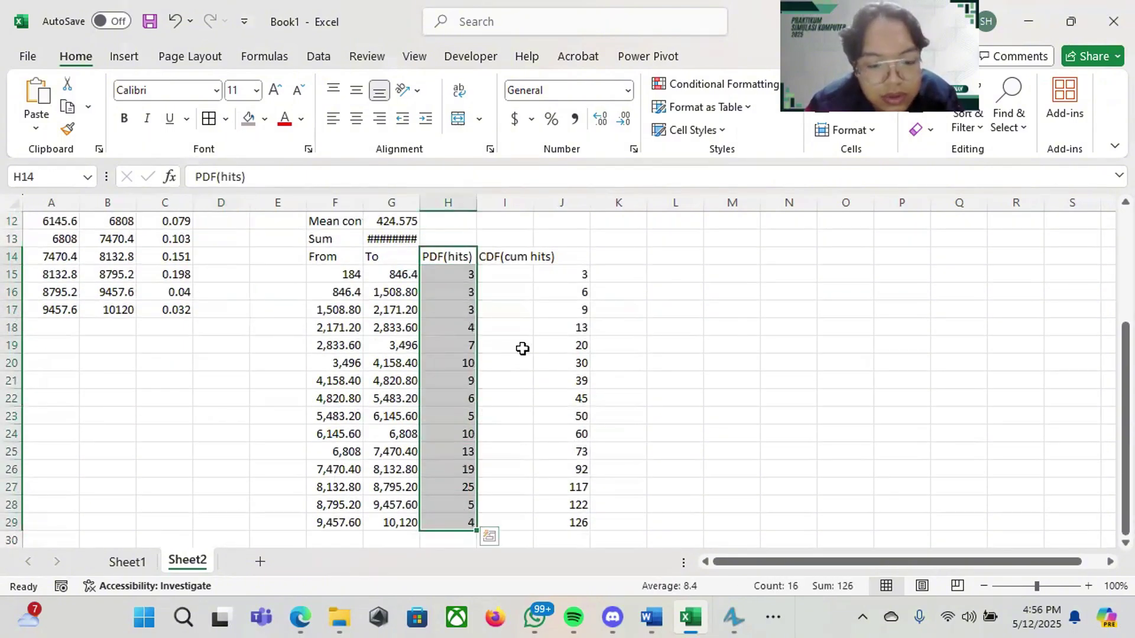
key("ctrl+c")
scroll(228, 260, "up", 4)
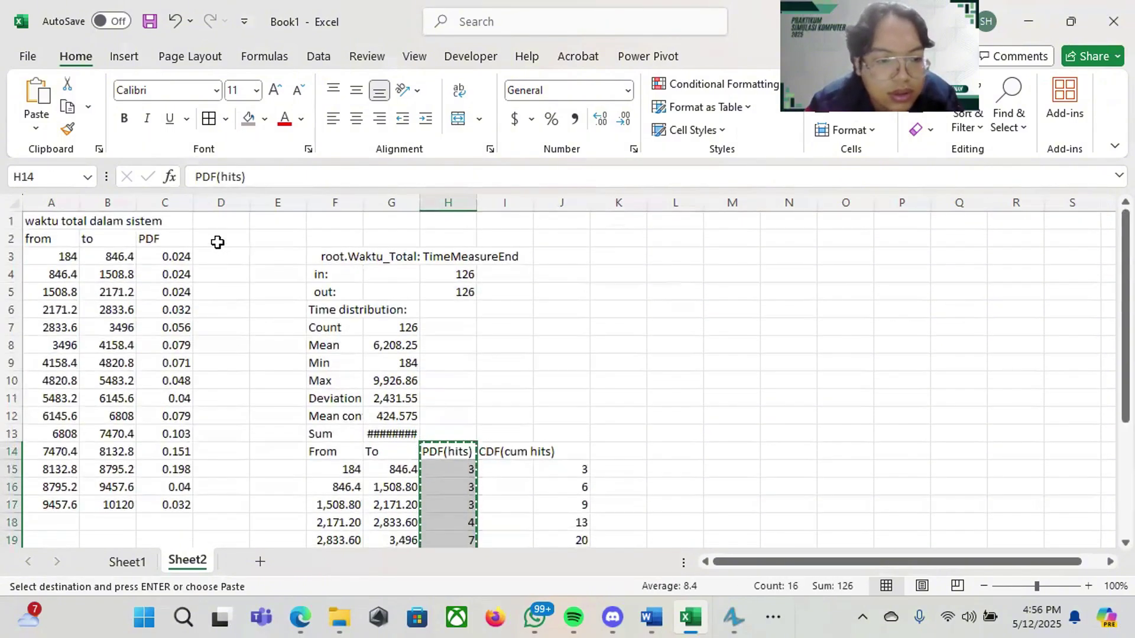
left_click(217, 241)
left_click_drag(217, 241, 243, 508)
key("ctrl+v")
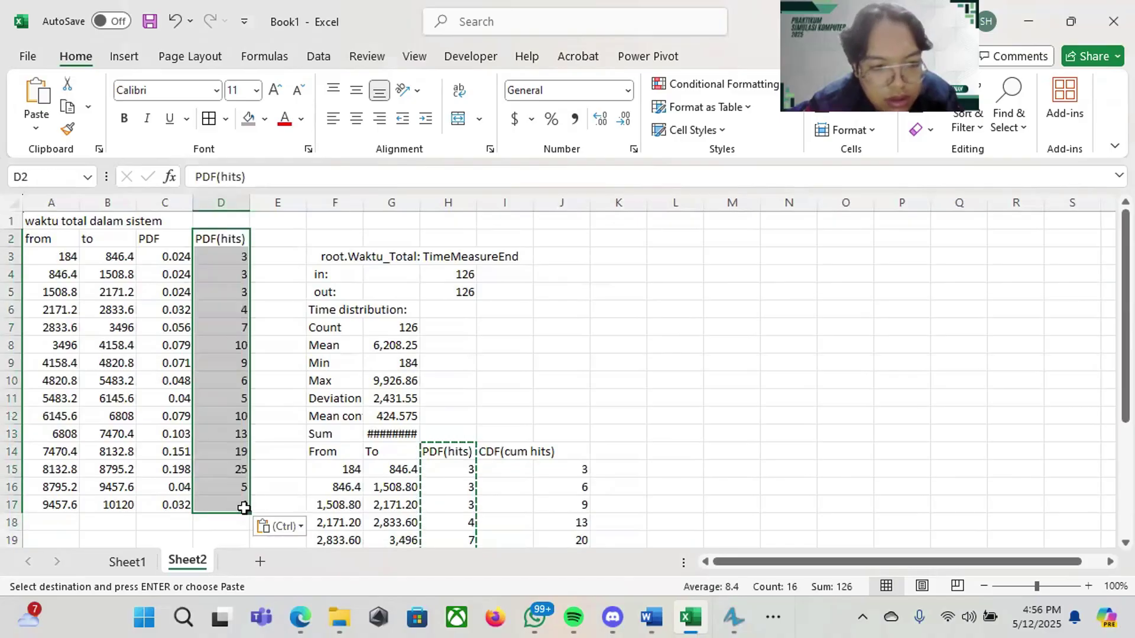
Step: Undo the PDF(hits) paste, paste it into D2:D17 again and compare it with the source rows
scroll(393, 430, "down", 1)
scroll(393, 431, "down", 2)
key("ctrl+z")
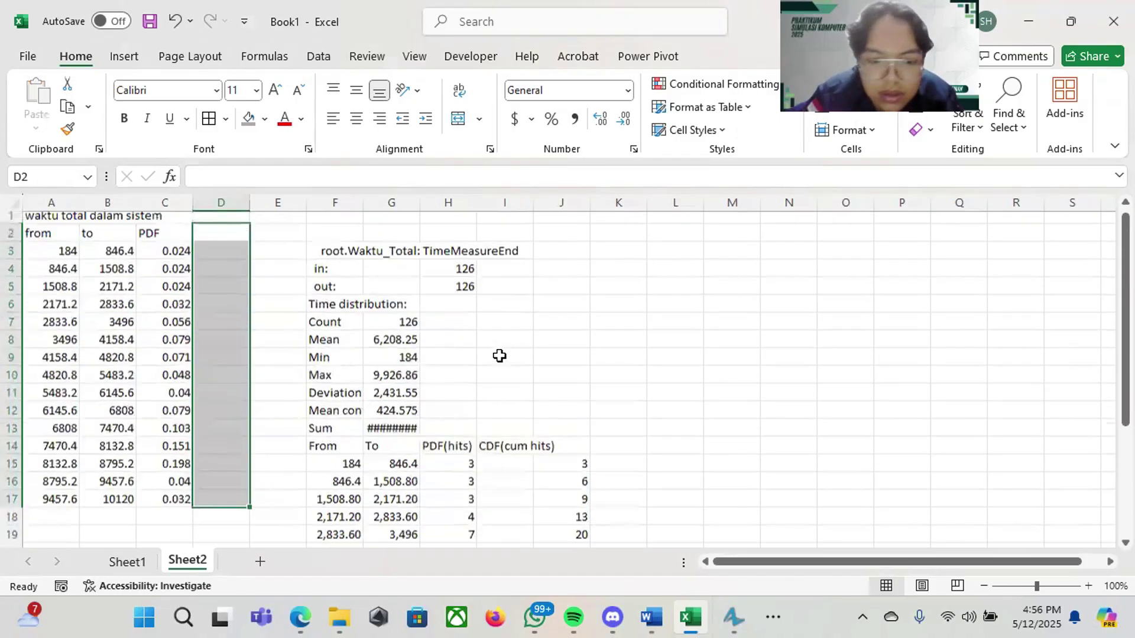
key("ctrl+v")
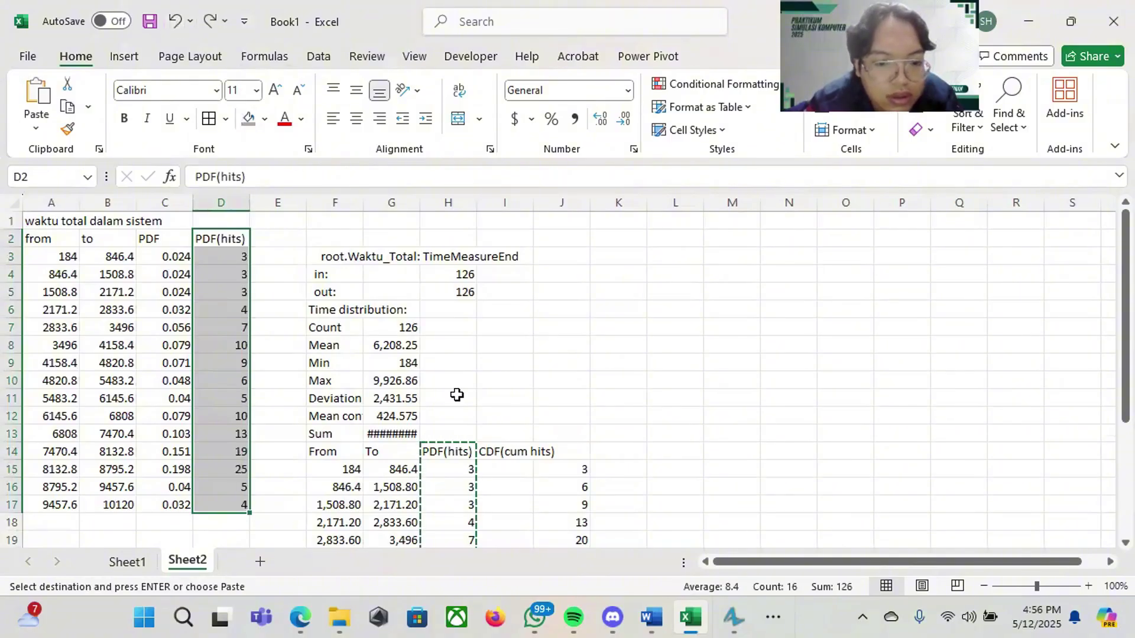
scroll(456, 392, "down", 3)
left_click(340, 385)
scroll(340, 384, "up", 3)
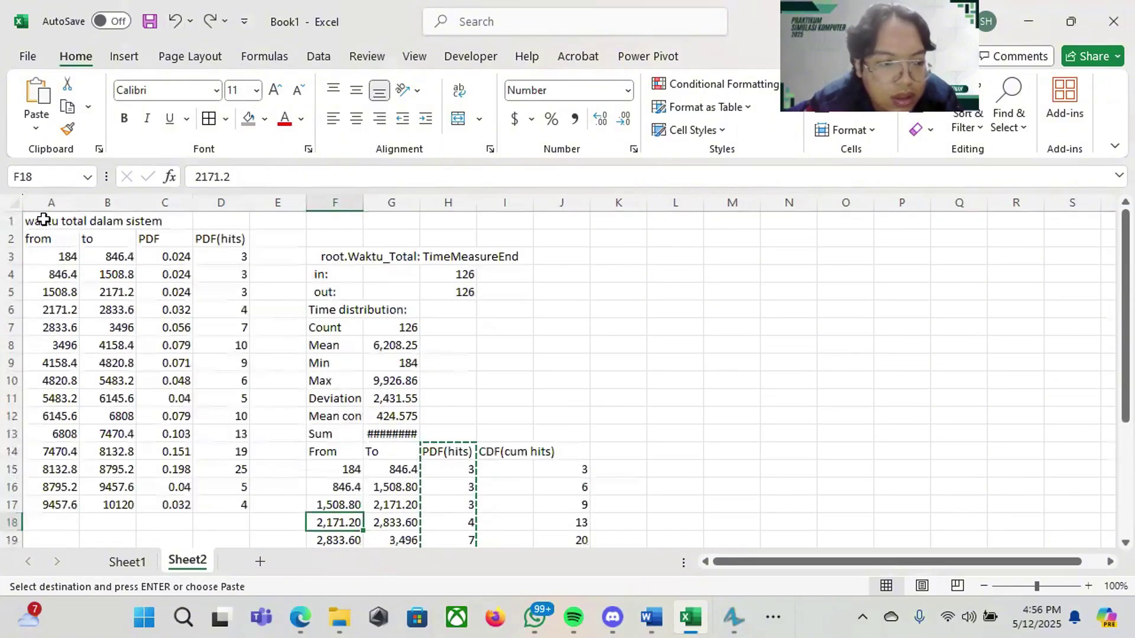
Step: Add all borders to the table in A1:D17 and merge and center its title across A1:D1
left_click_drag(38, 218, 235, 502)
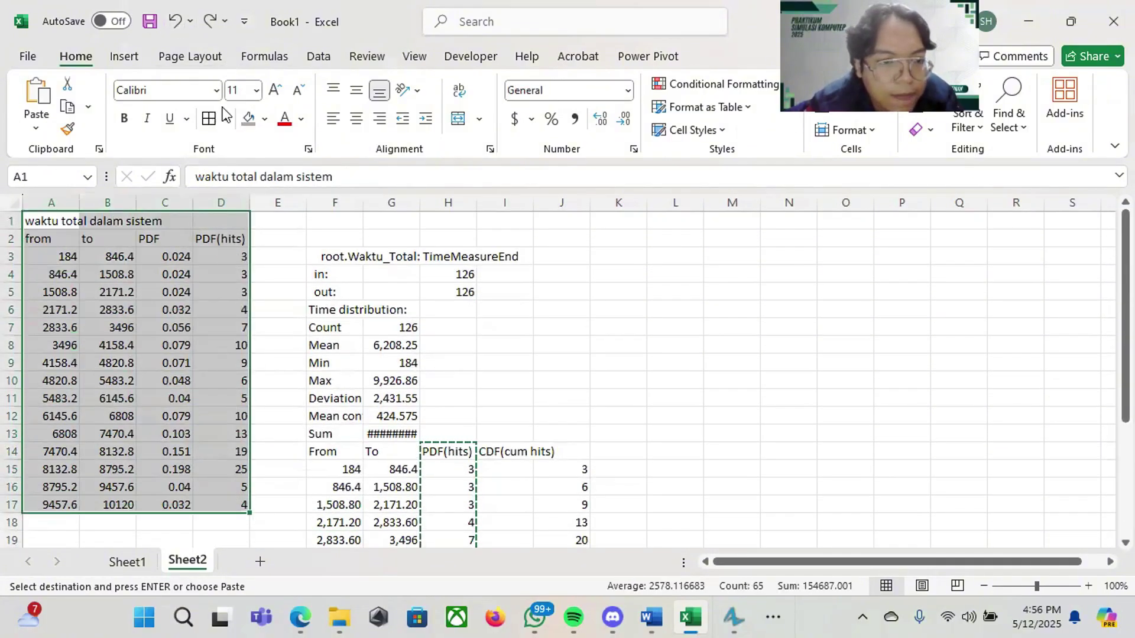
left_click(211, 123)
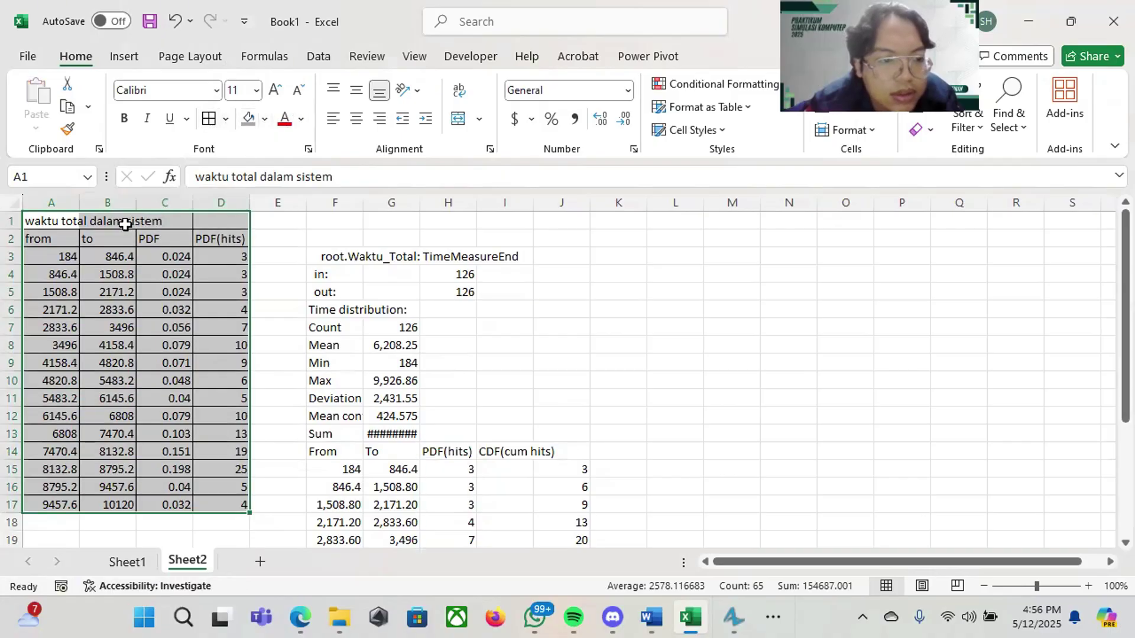
left_click(94, 223)
left_click_drag(51, 222, 233, 219)
left_click(458, 118)
left_click(168, 309)
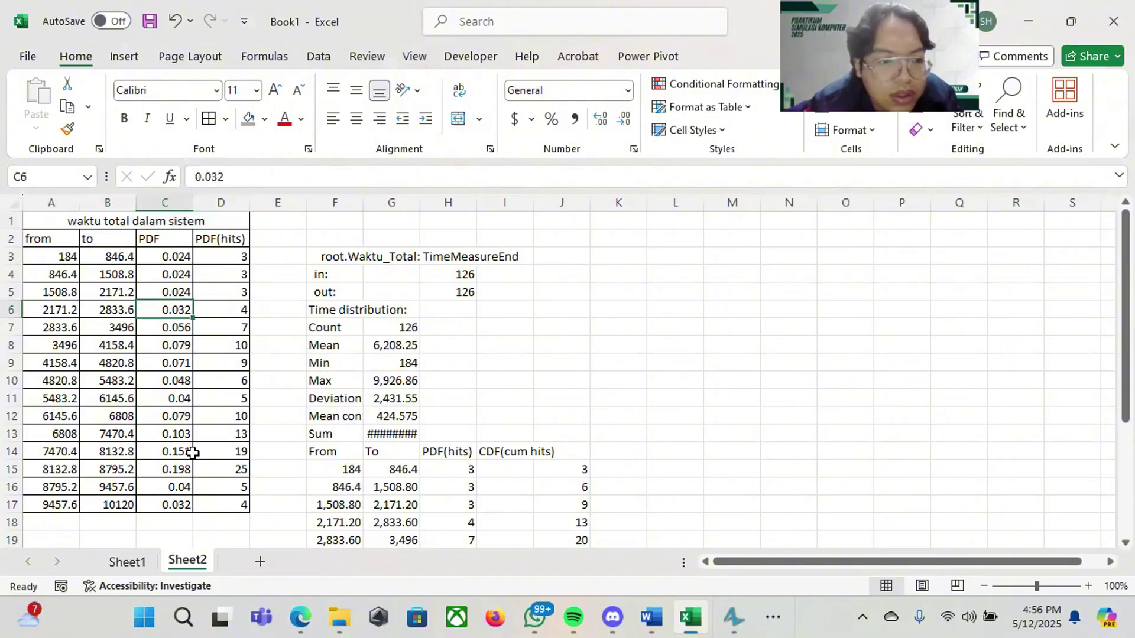
Step: Fill the waktu total dalam sistem table in A1:D17 with the white theme color
scroll(182, 477, "down", 2)
scroll(46, 258, "up", 2)
left_click_drag(73, 221, 160, 502)
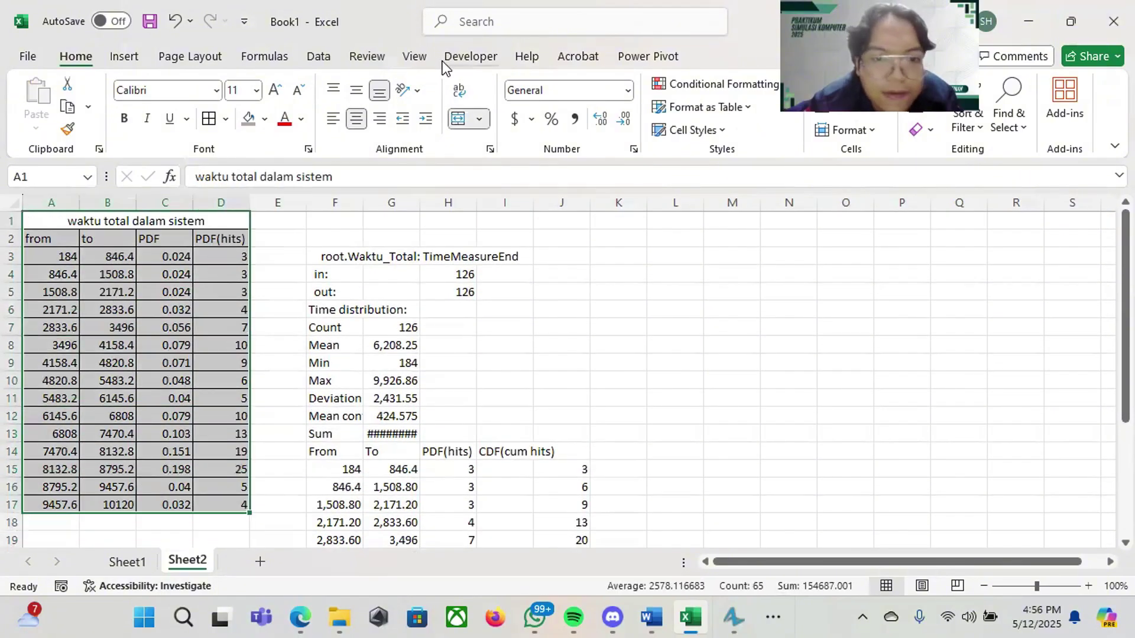
left_click(250, 121)
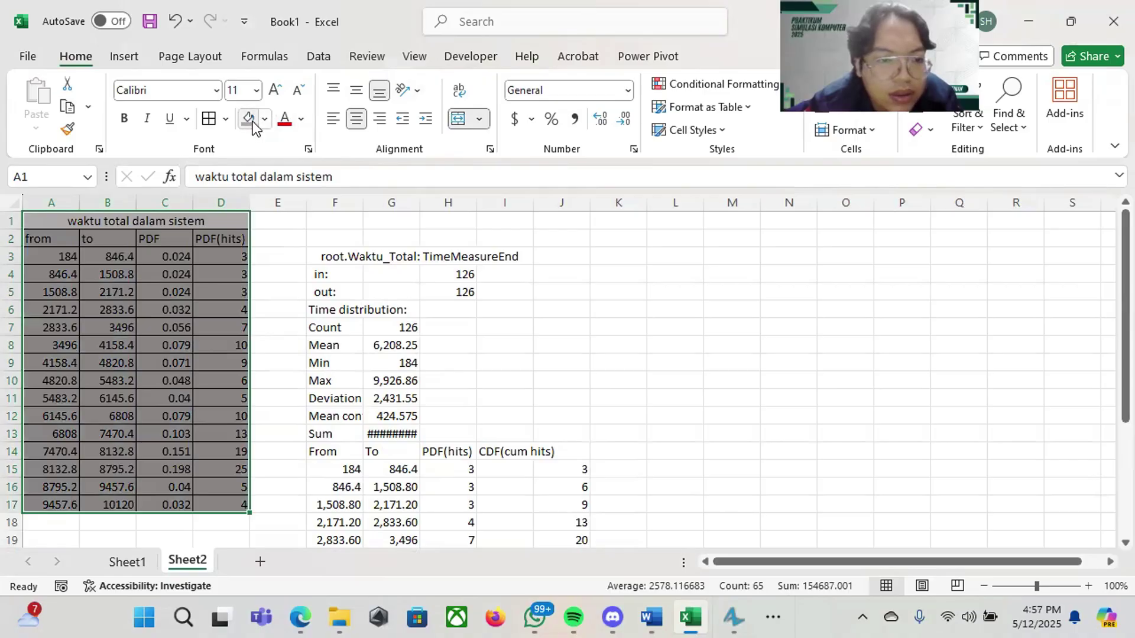
left_click(267, 123)
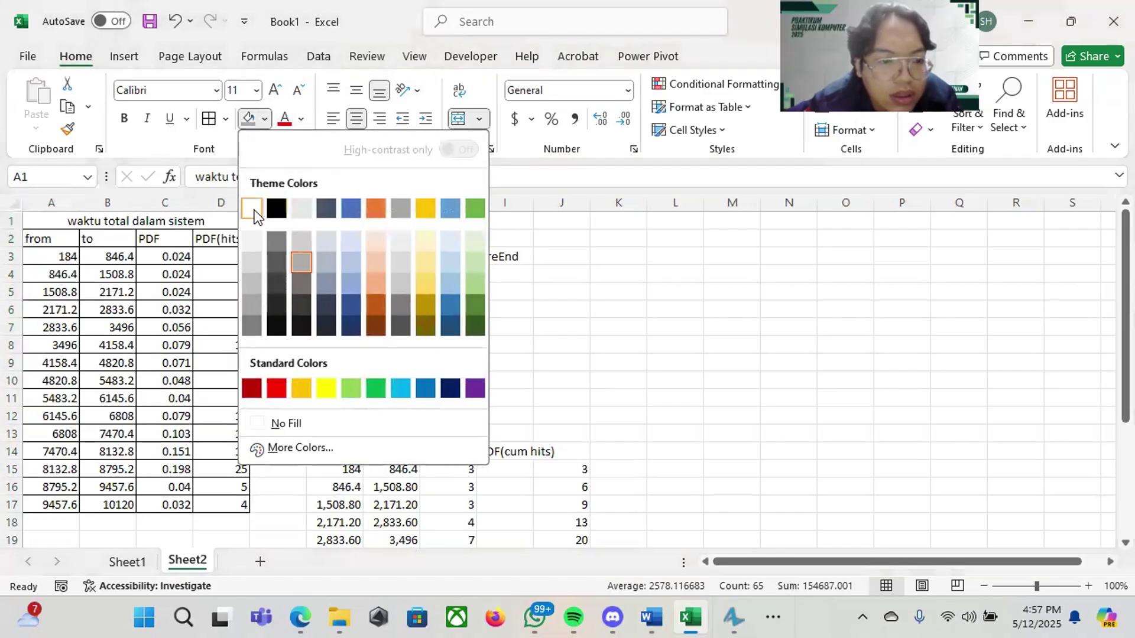
left_click(254, 210)
left_click(260, 285)
Step: Center the contents of all cells in the waktu total dalam sistem table, A1:D17
scroll(190, 332, "down", 2)
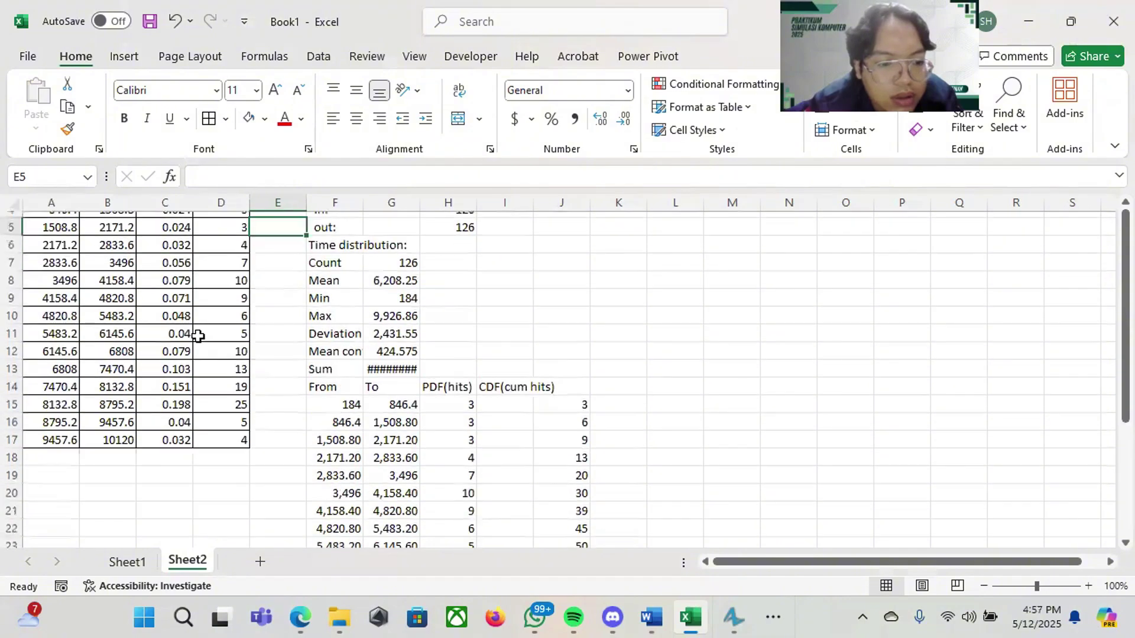
scroll(64, 222, "up", 2)
left_click_drag(64, 222, 144, 504)
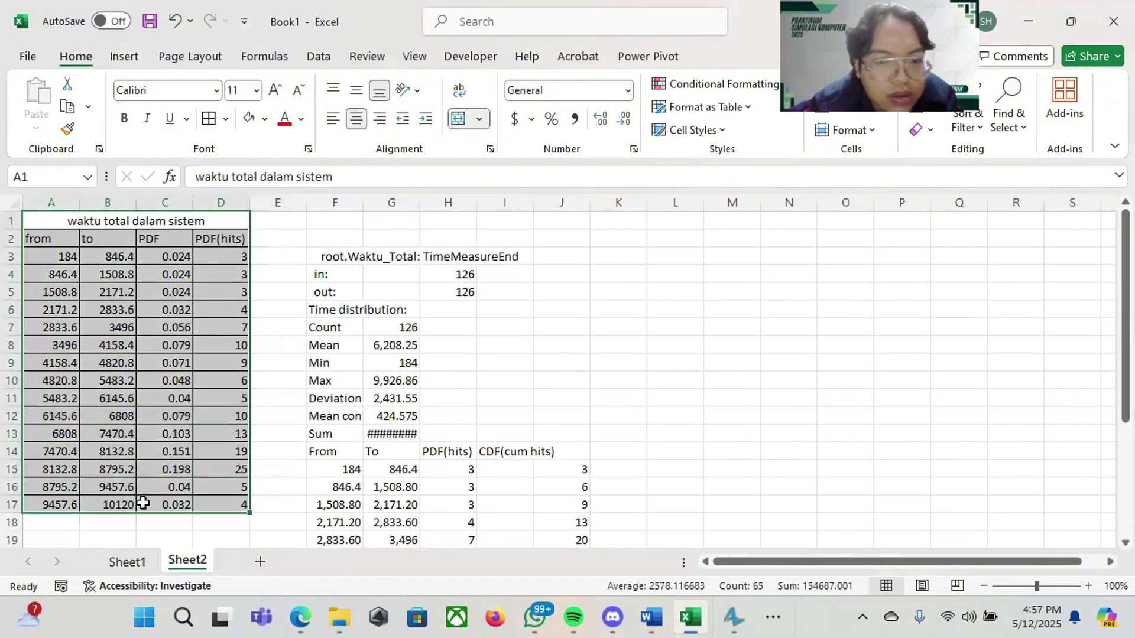
left_click(358, 119)
left_click(335, 346)
scroll(294, 386, "down", 2)
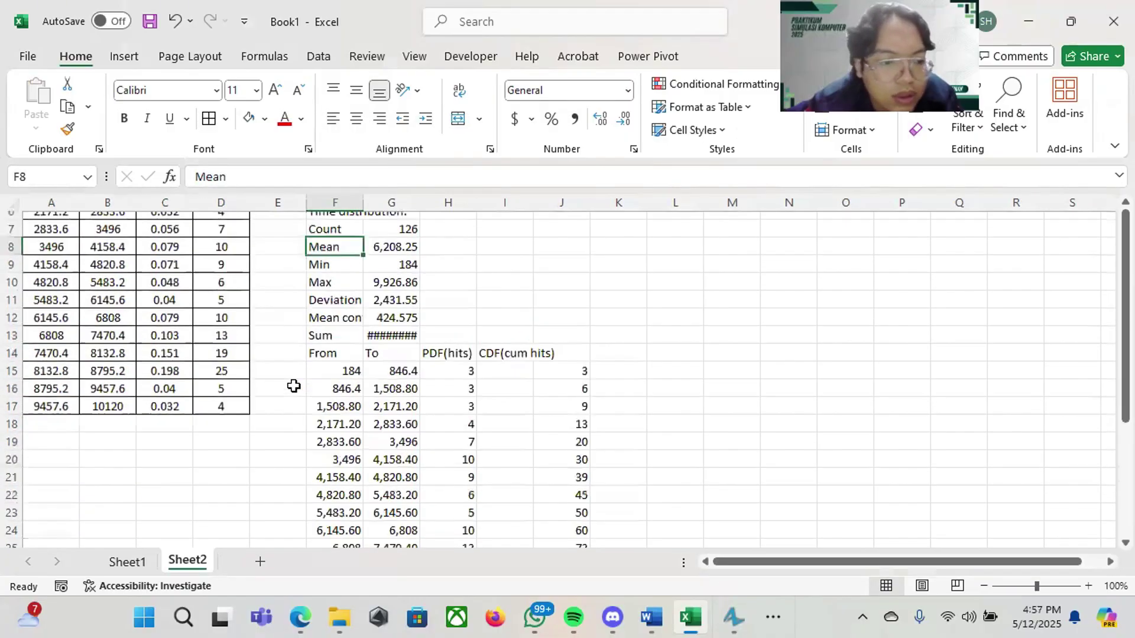
scroll(116, 249, "up", 2)
Step: Format the from and to values in A3:B17 as numbers with no decimal places
left_click(70, 272)
left_click(61, 256)
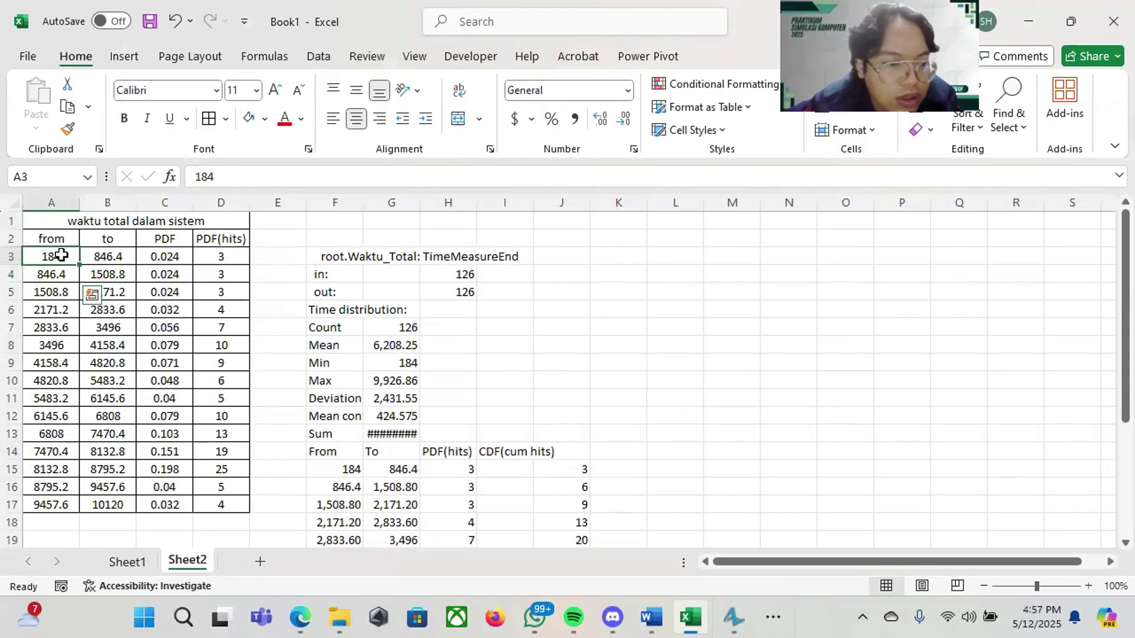
left_click(57, 290)
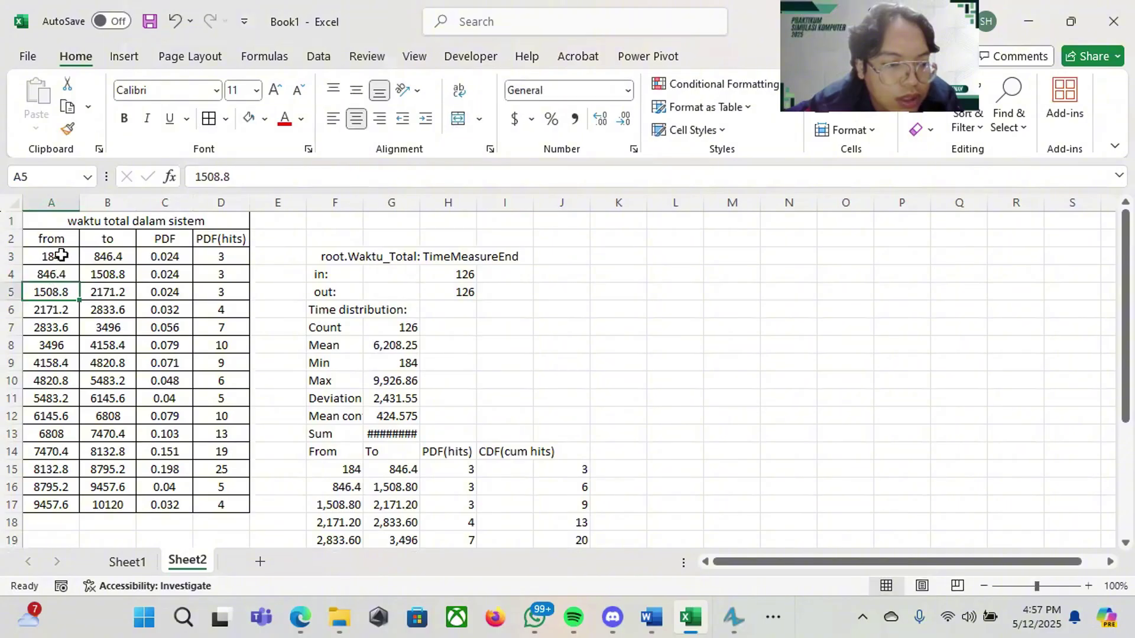
left_click_drag(58, 257, 73, 505)
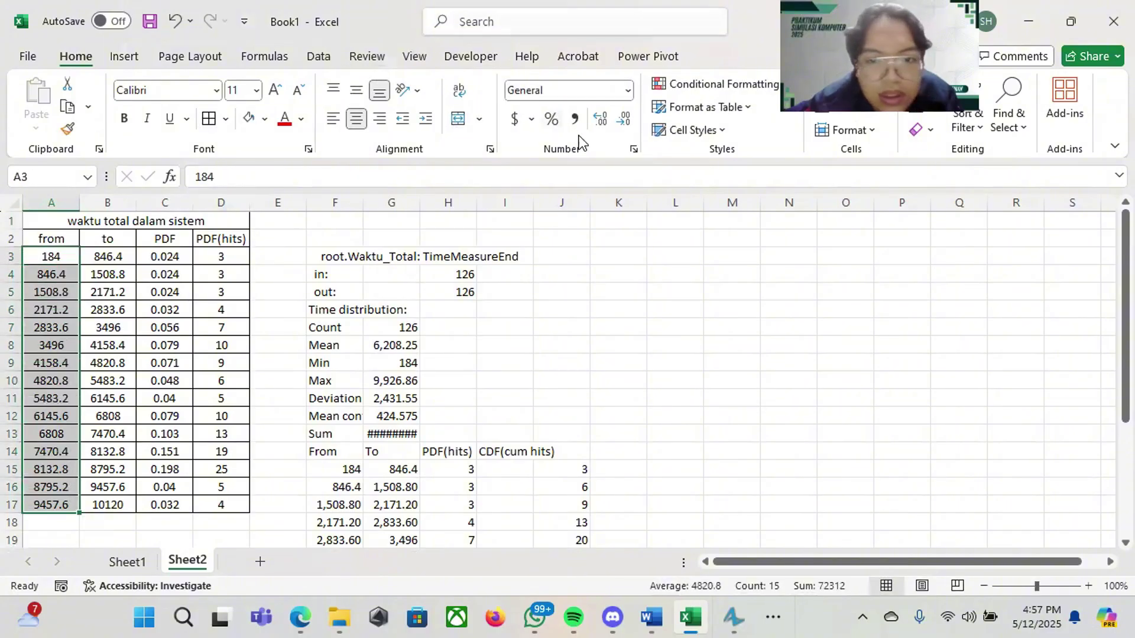
left_click(599, 120)
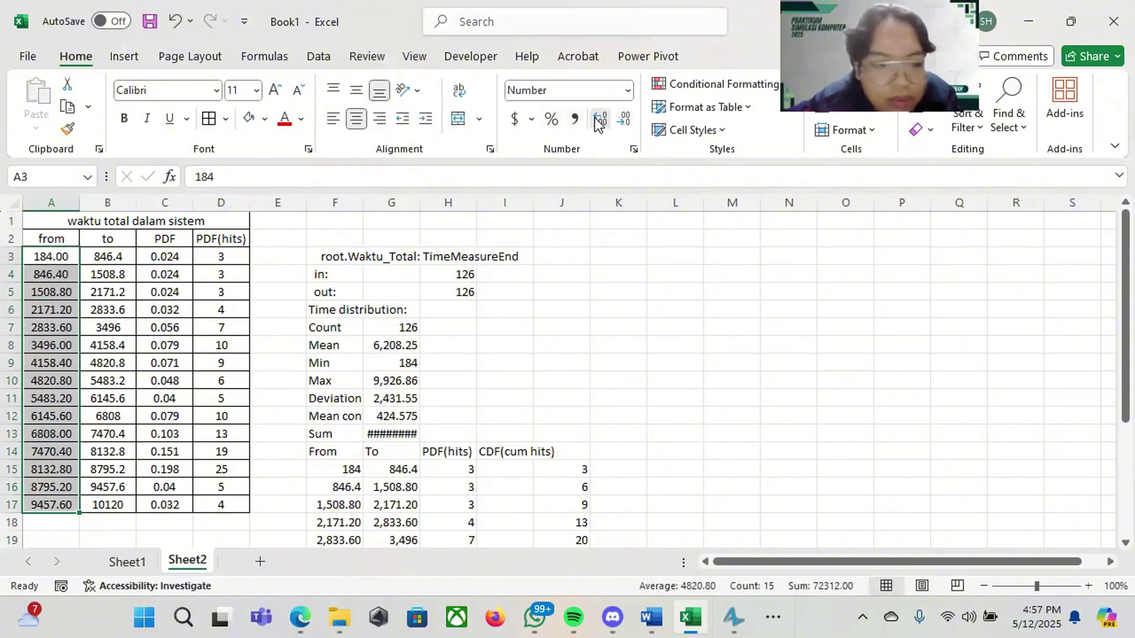
left_click(599, 121)
left_click(598, 121)
left_click(627, 120)
left_click(627, 119)
left_click(627, 120)
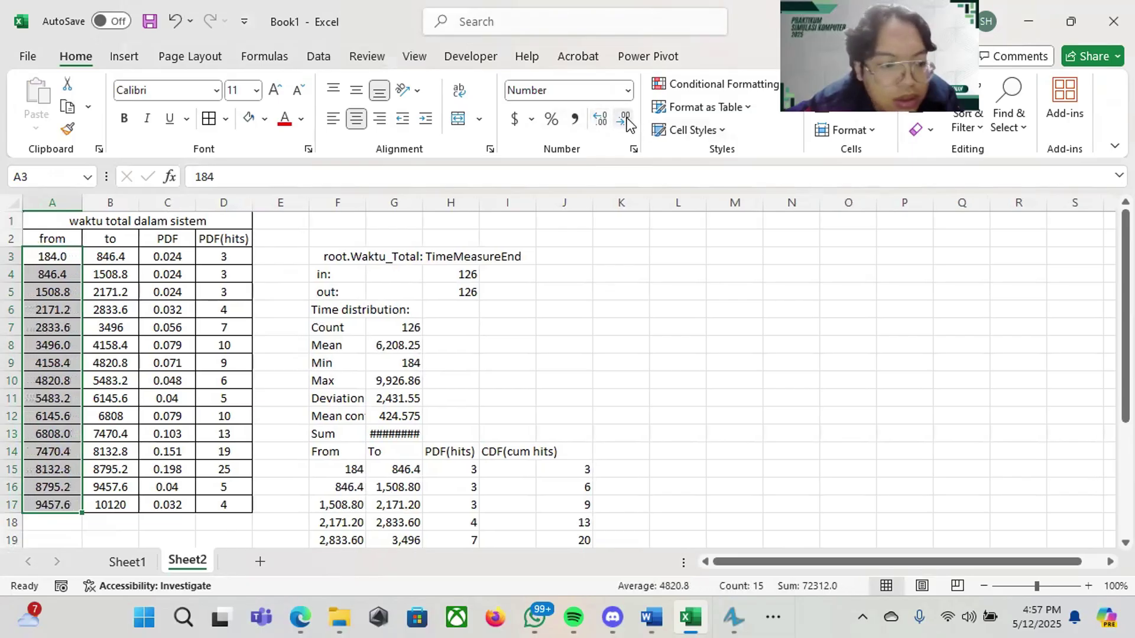
left_click(627, 120)
left_click_drag(122, 260, 121, 505)
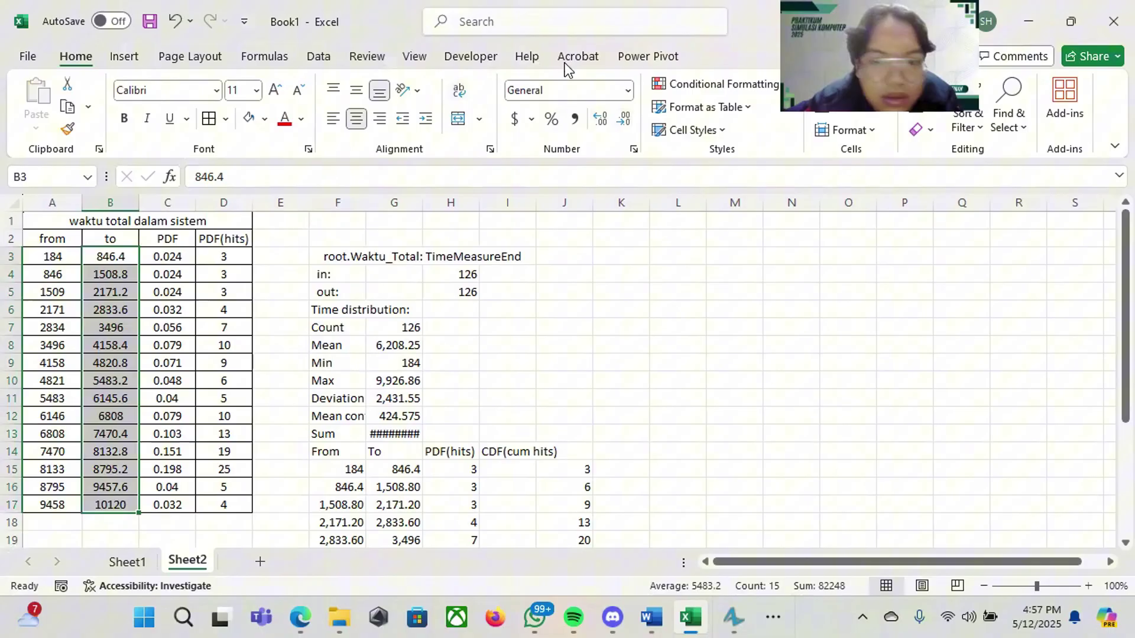
left_click(624, 120)
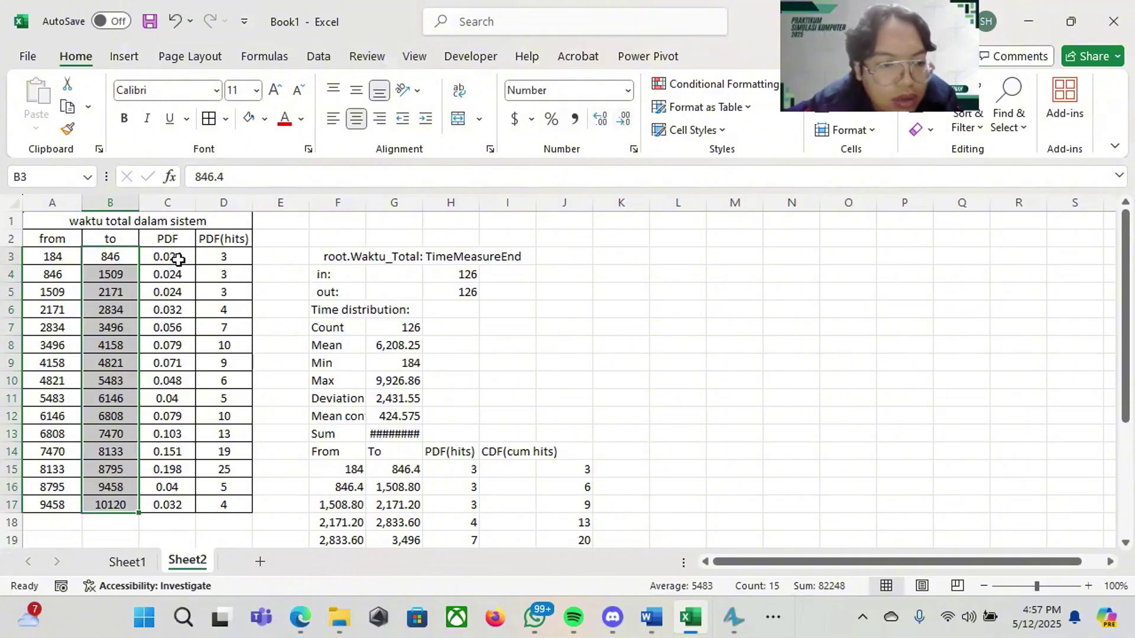
Step: Format the PDF values in C3:C17 as percentages with two decimals and look over the table
left_click_drag(177, 259, 177, 505)
left_click(627, 91)
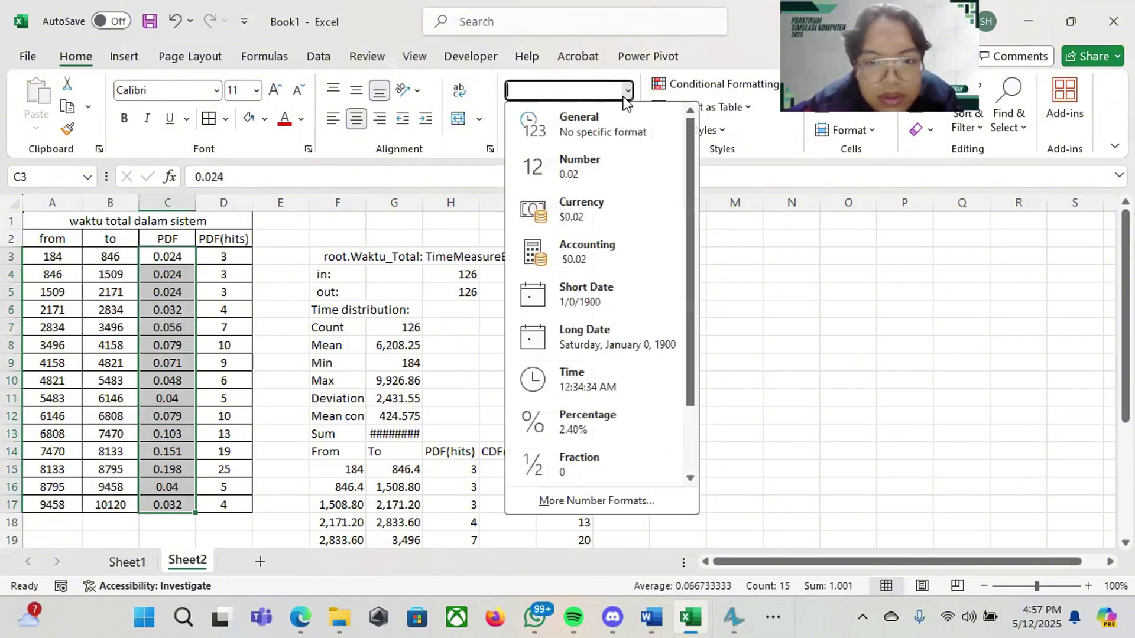
left_click(585, 421)
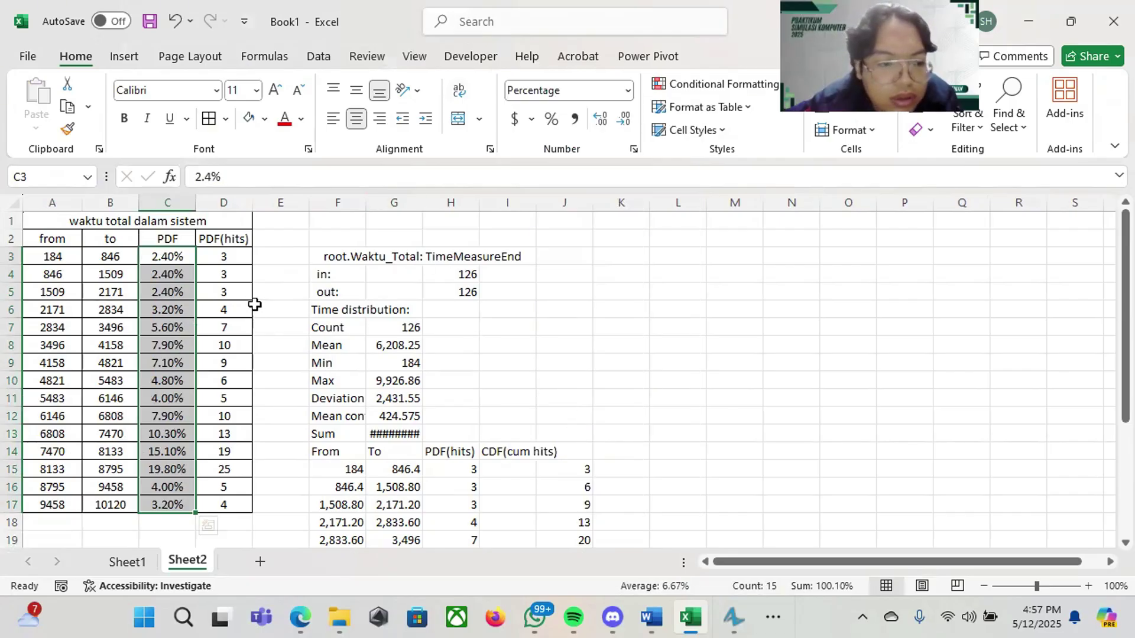
left_click(228, 309)
scroll(225, 373, "down", 2)
scroll(225, 355, "up", 2)
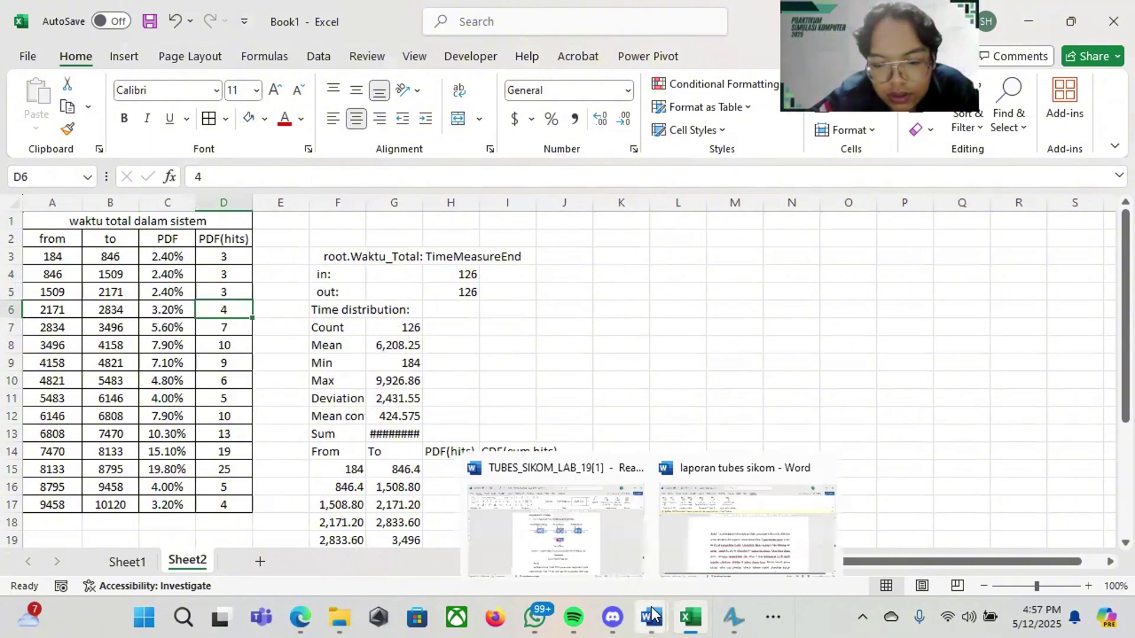
Step: Switch to the AnyLogic model editor, deselect the Waktu_Total block and bring the start of Main's flowchart into view
mouse_move(733, 615)
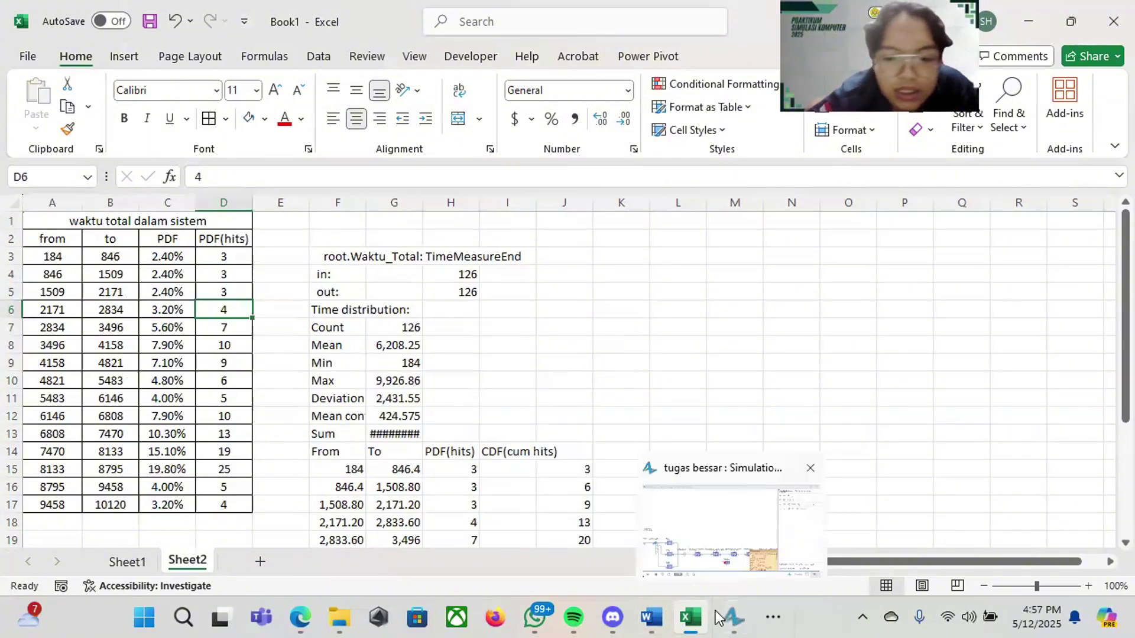
left_click(772, 617)
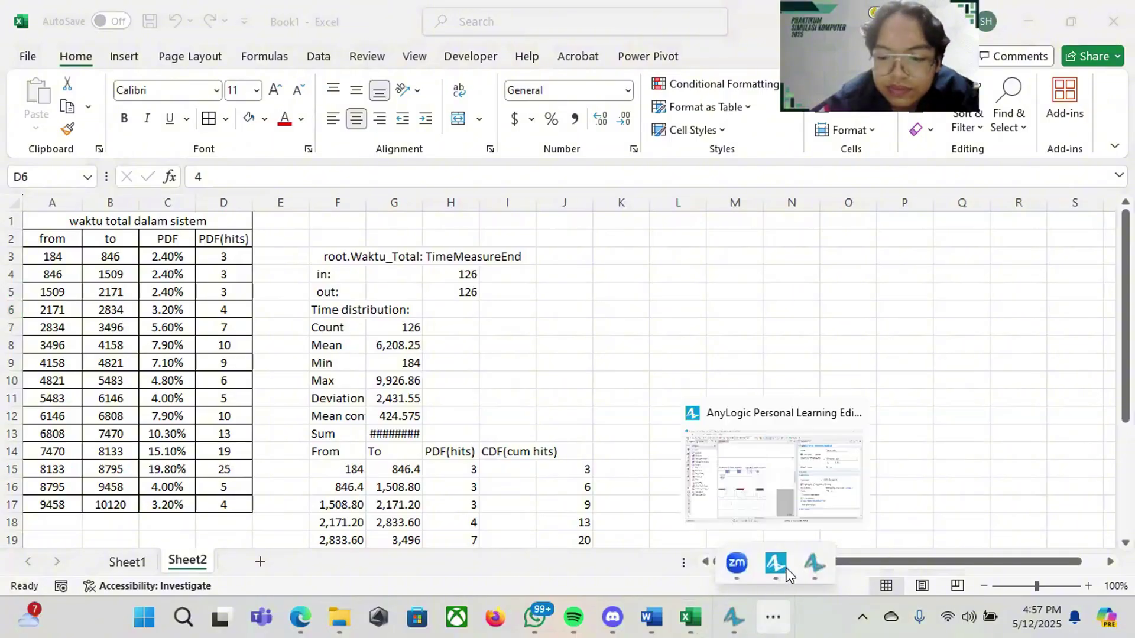
mouse_move(774, 570)
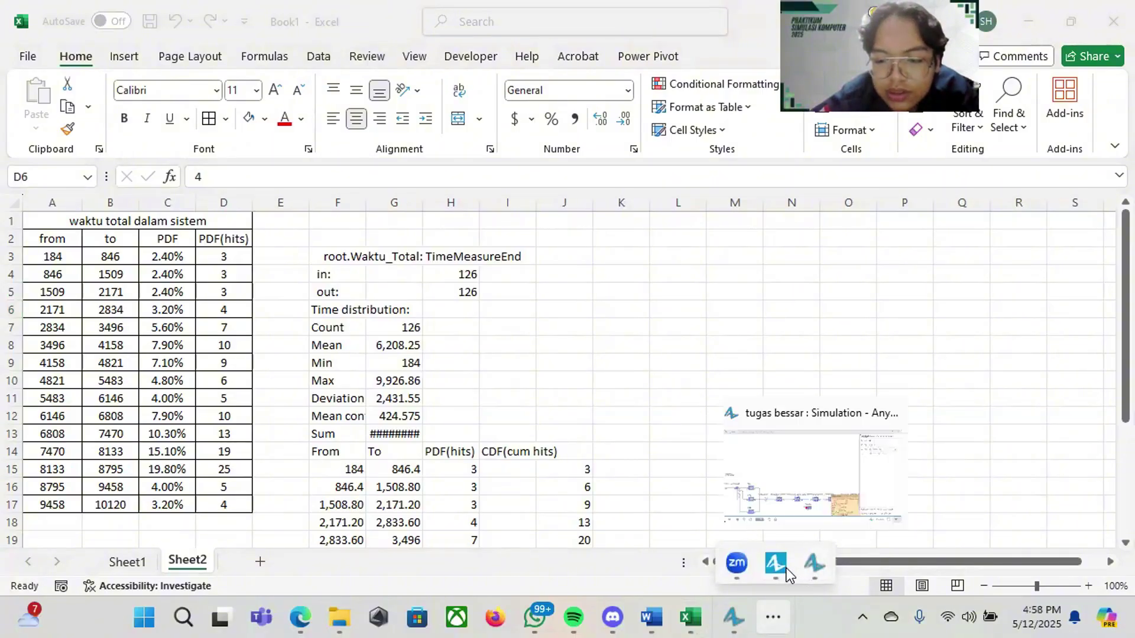
left_click(778, 569)
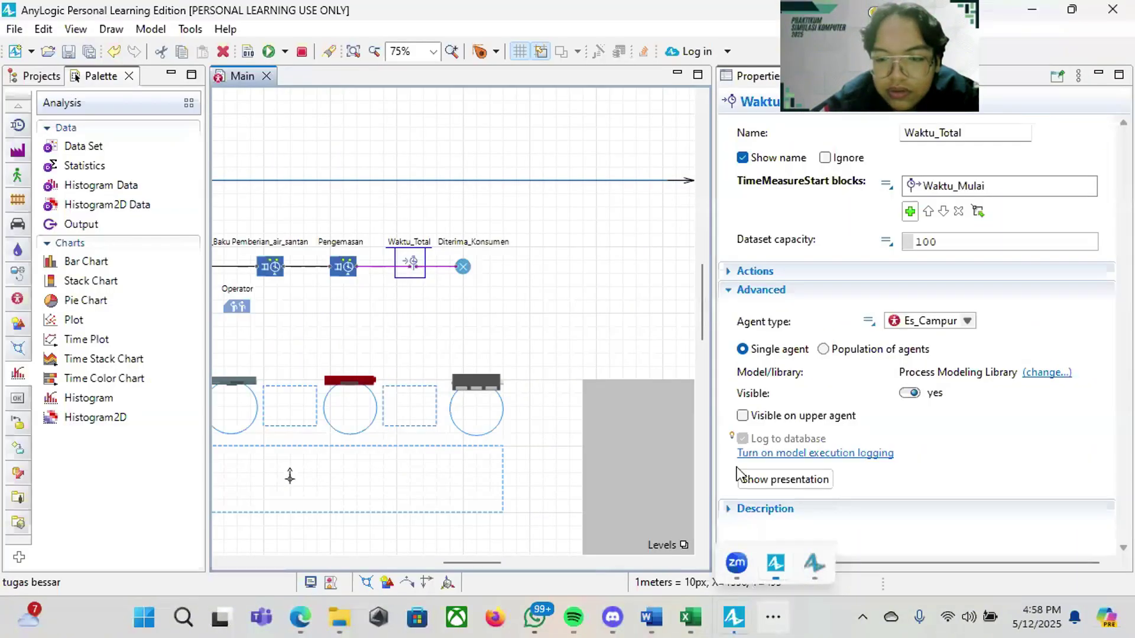
left_click(607, 250)
scroll(608, 250, "left", 5)
scroll(612, 266, "up", 2)
scroll(616, 283, "left", 5)
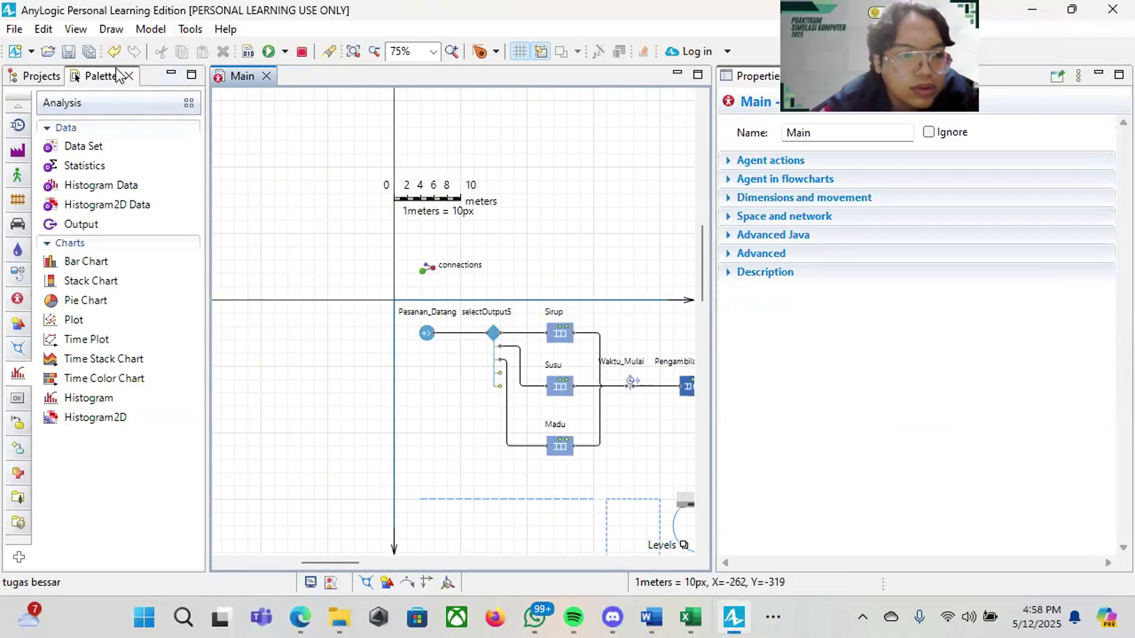
Step: Open the Main agent of the tubes model in the editor and bring its layout into view
left_click(54, 77)
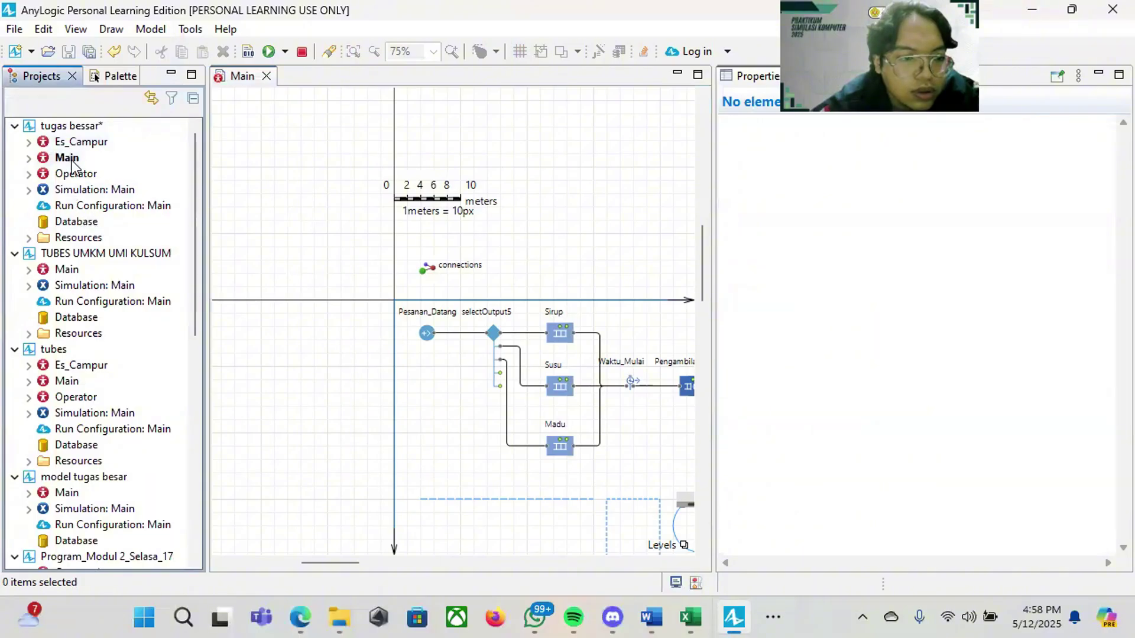
double_click(67, 382)
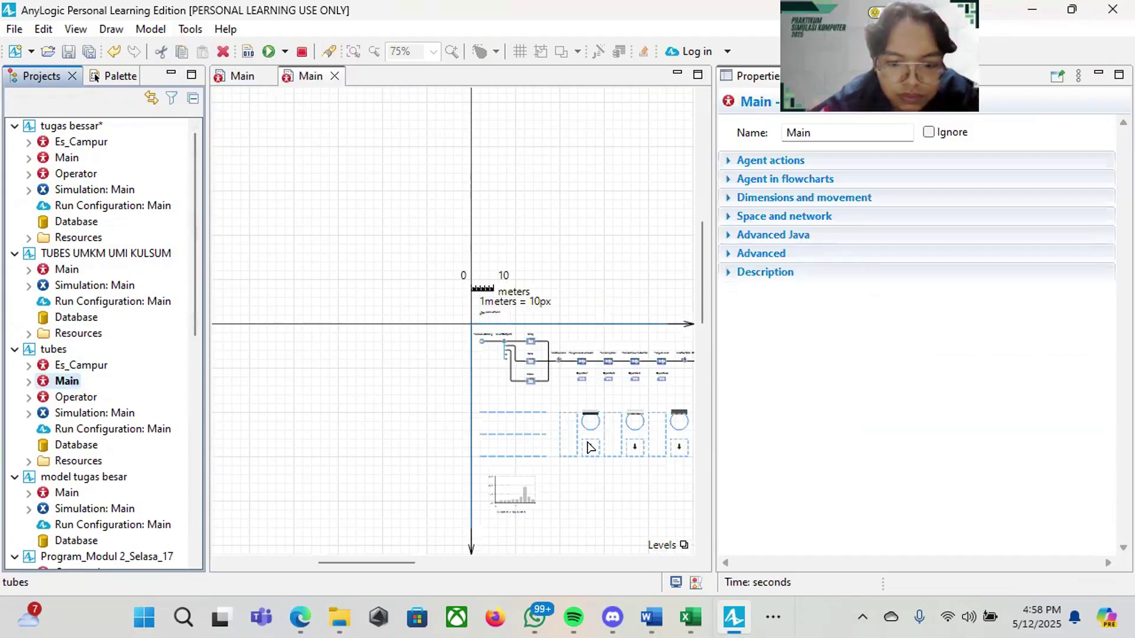
left_click(603, 507)
scroll(589, 503, "right", 3)
scroll(589, 503, "right", 2)
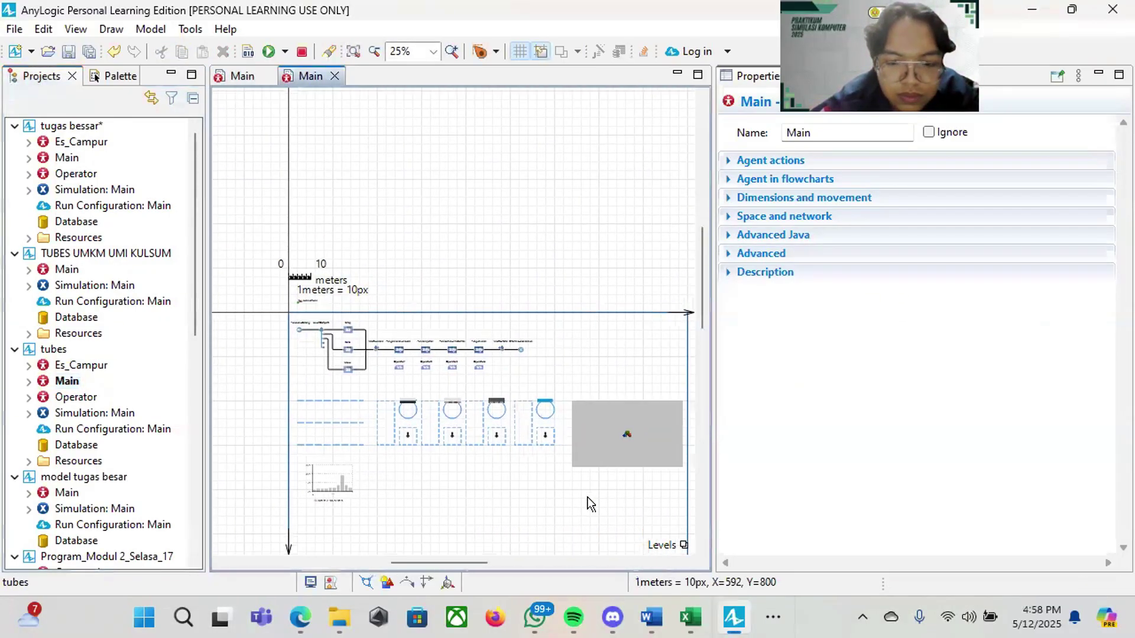
scroll(588, 502, "up", 1, "ctrl")
scroll(443, 436, "up", 1, "ctrl")
scroll(443, 435, "left", 5)
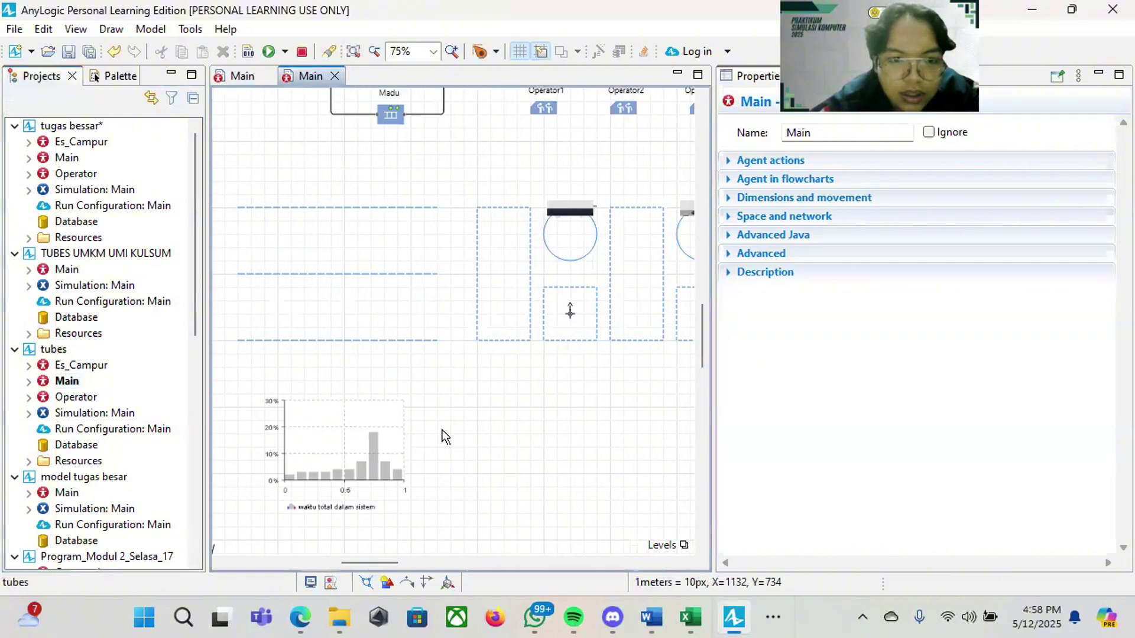
Step: Examine the tubes flowchart from Pesanan_Datang through the Sirup, Susu and Madu queues to the service blocks and their operator pools
scroll(460, 436, "up", 5)
scroll(596, 405, "right", 2)
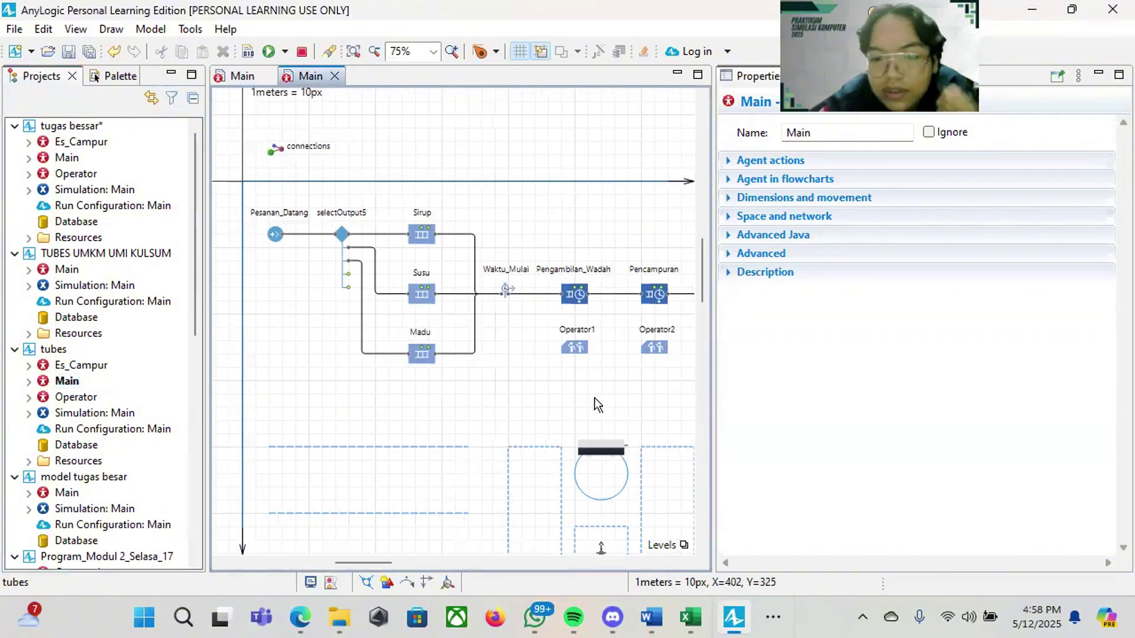
scroll(596, 402, "right", 3)
scroll(596, 402, "down", 1)
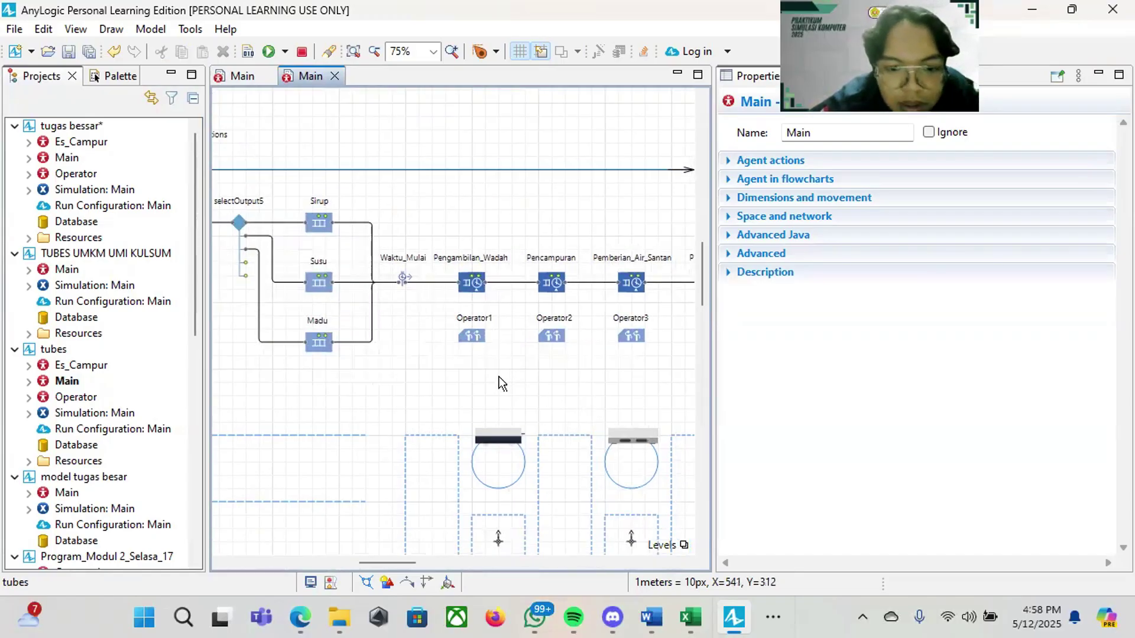
scroll(501, 383, "left", 5)
scroll(501, 383, "right", 5)
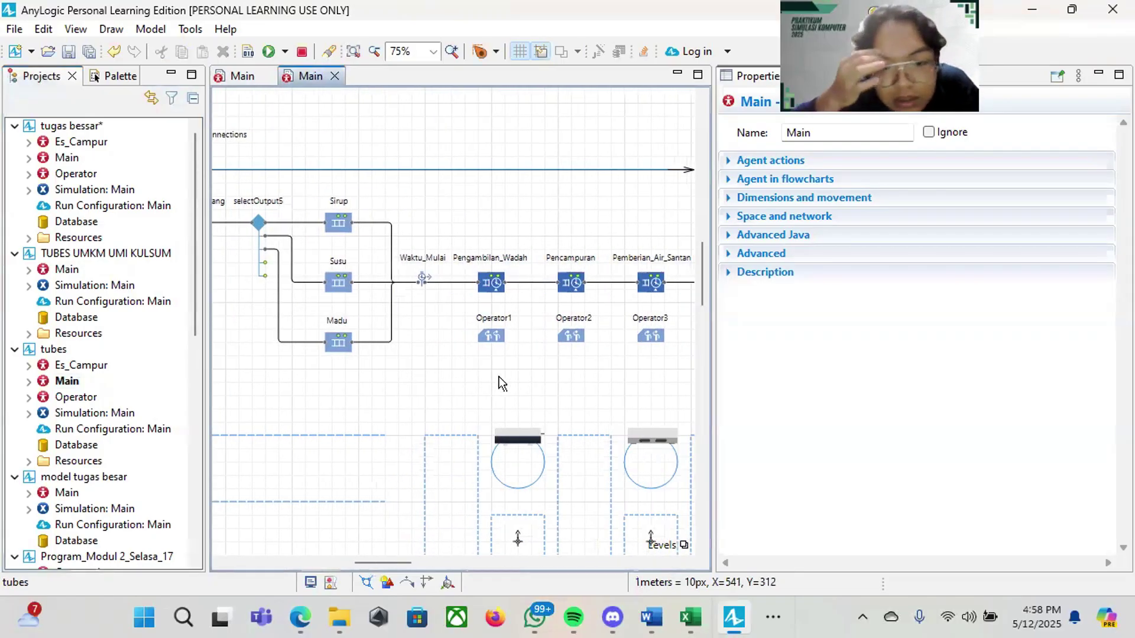
scroll(501, 384, "down", 1)
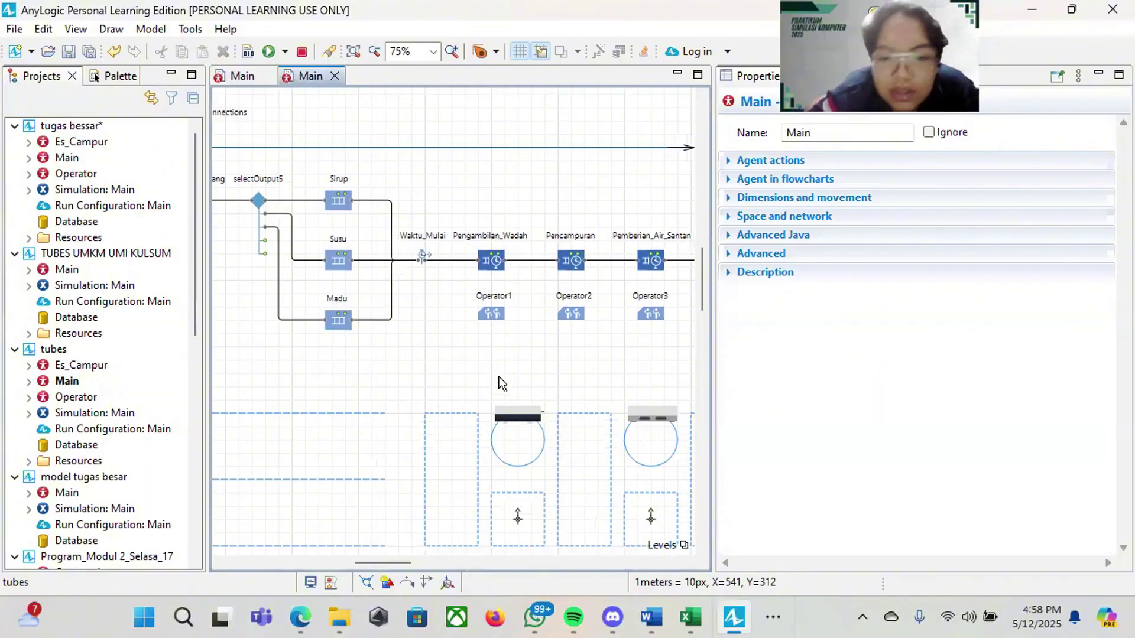
scroll(501, 383, "up", 2)
scroll(549, 406, "down", 1)
scroll(550, 407, "up", 1)
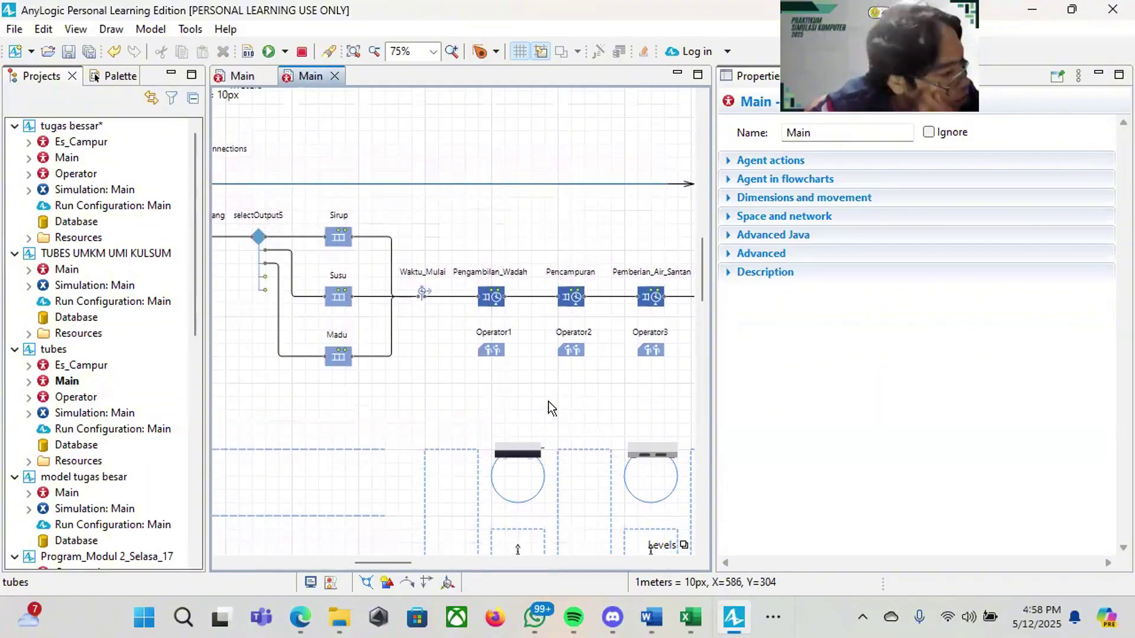
scroll(500, 393, "right", 5)
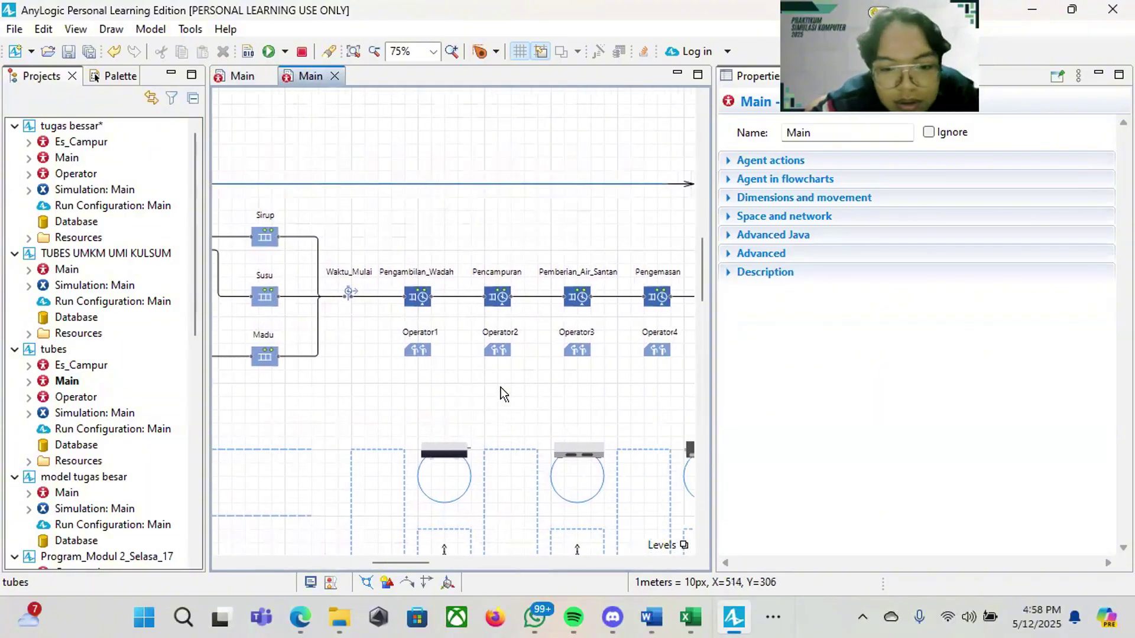
scroll(501, 394, "down", 4)
scroll(500, 393, "left", 4)
scroll(500, 393, "up", 4)
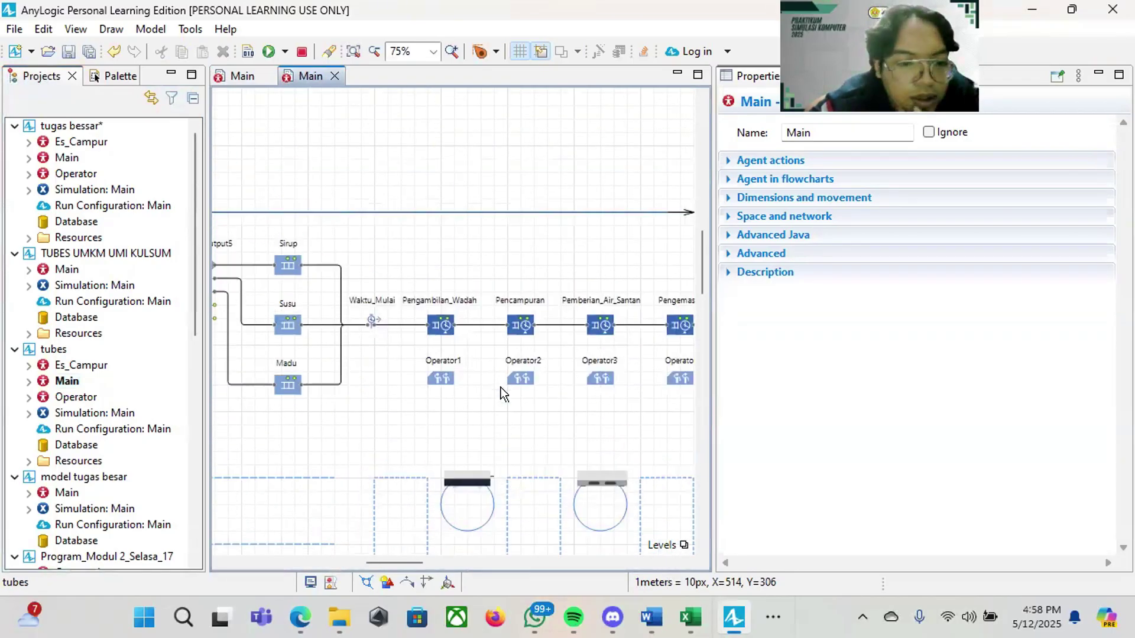
scroll(500, 393, "left", 4)
scroll(414, 409, "right", 2)
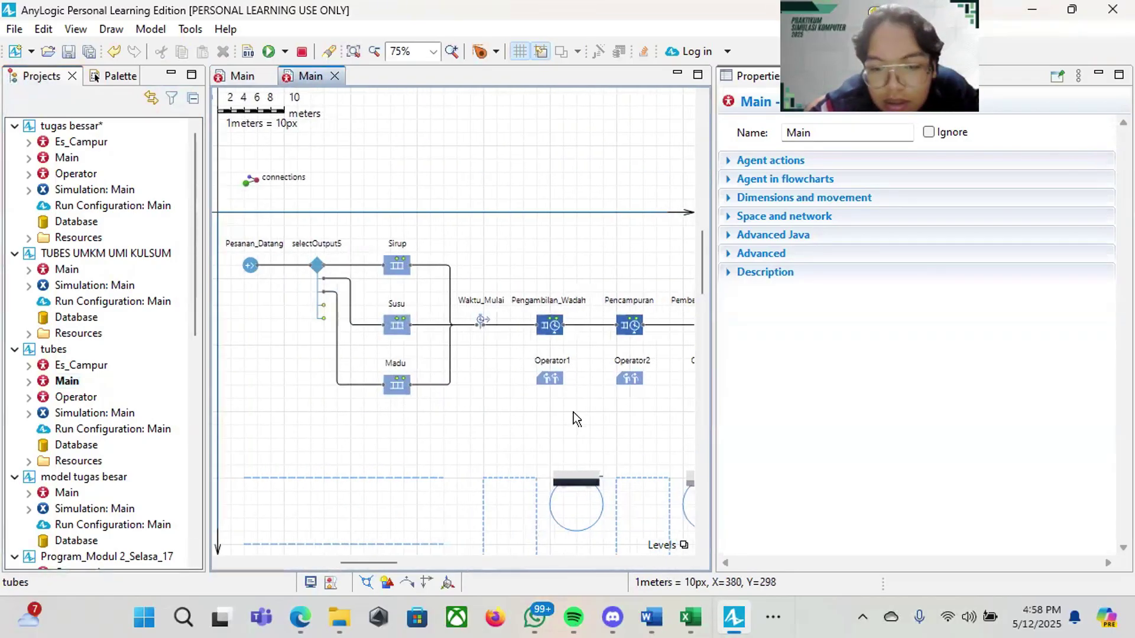
Step: Look over the animation layout of tubes' Main, including the workstations, operator areas and the waktu total dalam sistem histogram
scroll(561, 423, "right", 2)
scroll(561, 429, "down", 4)
scroll(428, 451, "down", 6)
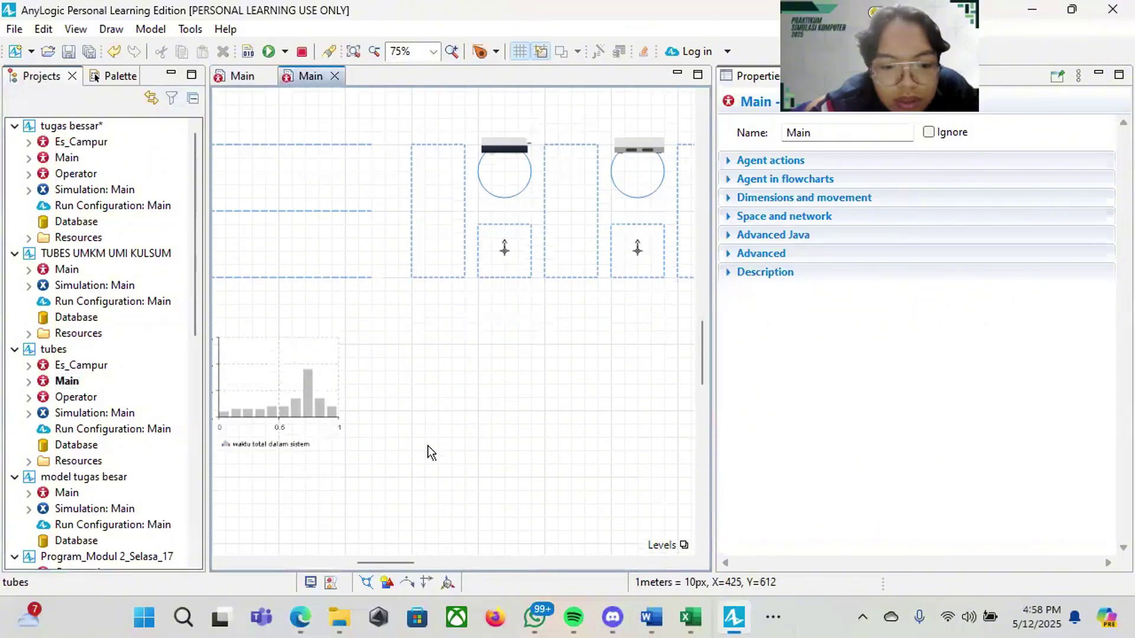
scroll(428, 451, "left", 3)
scroll(429, 452, "up", 5)
scroll(431, 452, "right", 3)
scroll(509, 455, "right", 2)
scroll(526, 456, "right", 2)
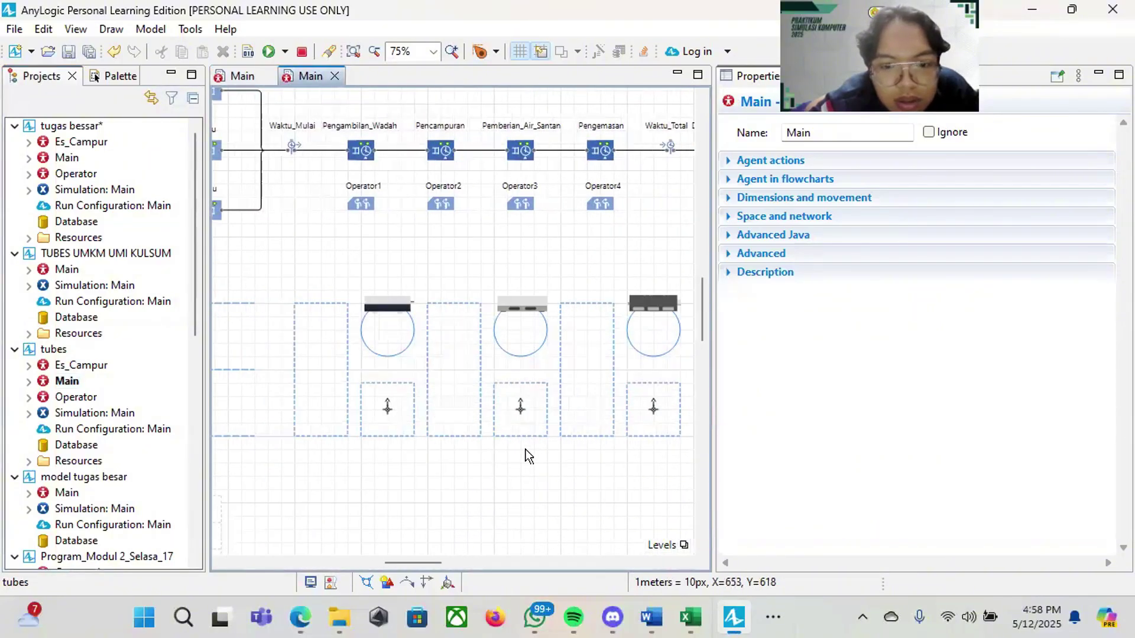
scroll(527, 455, "left", 3)
scroll(527, 456, "down", 1)
Step: Run the tubes simulation and raise its speed up to virtual time until the run is complete
left_click(284, 52)
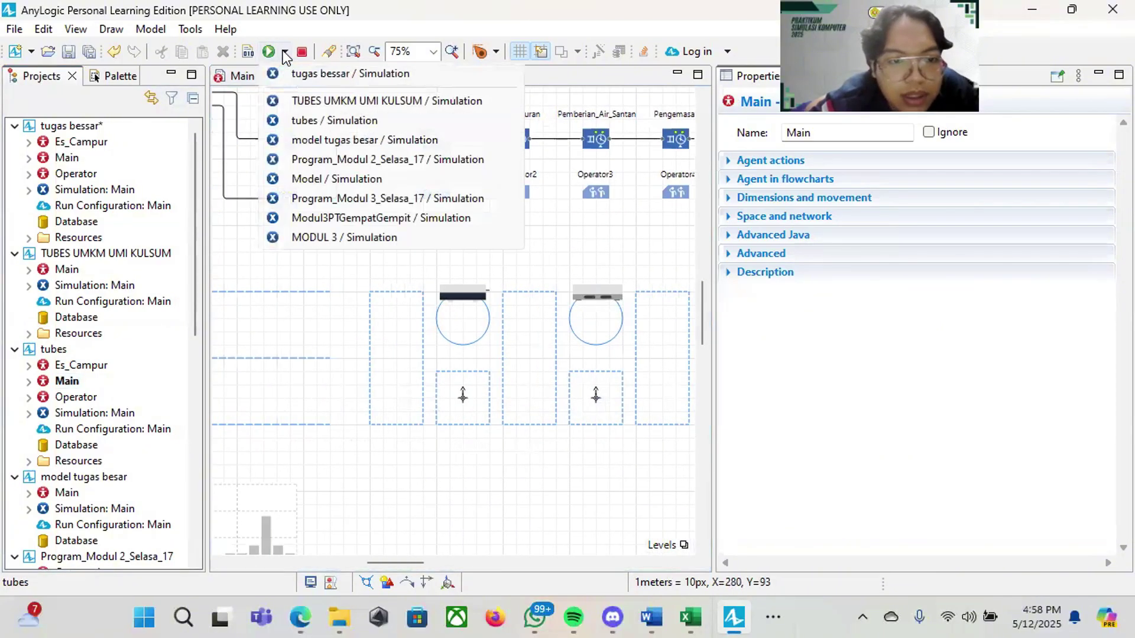
left_click(305, 122)
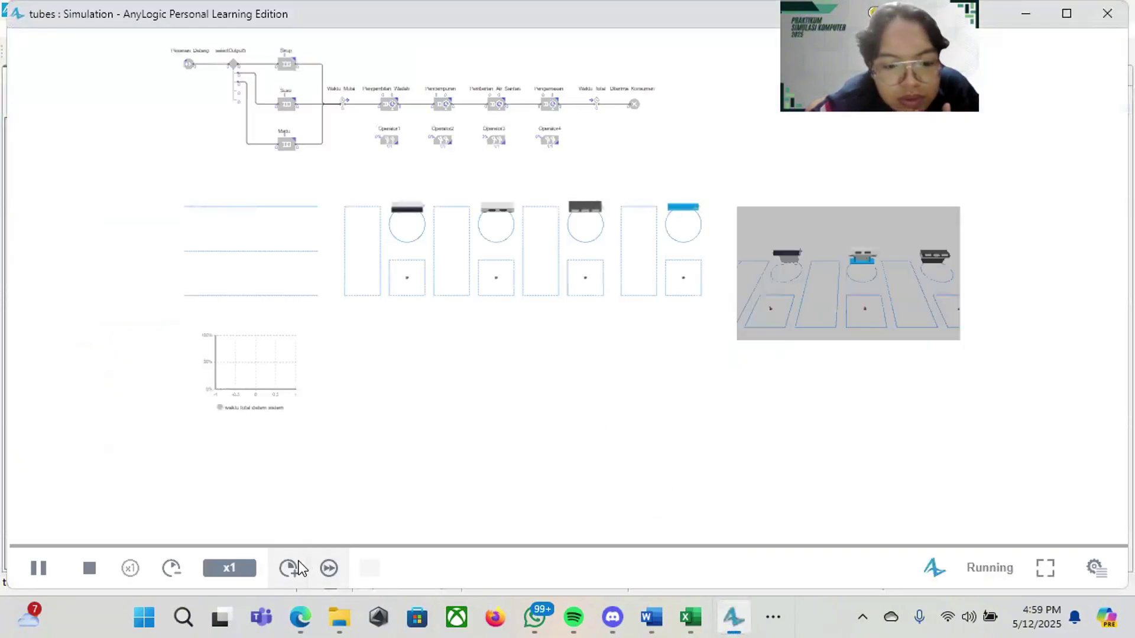
left_click(292, 566)
left_click(292, 567)
left_click(292, 566)
left_click(292, 566)
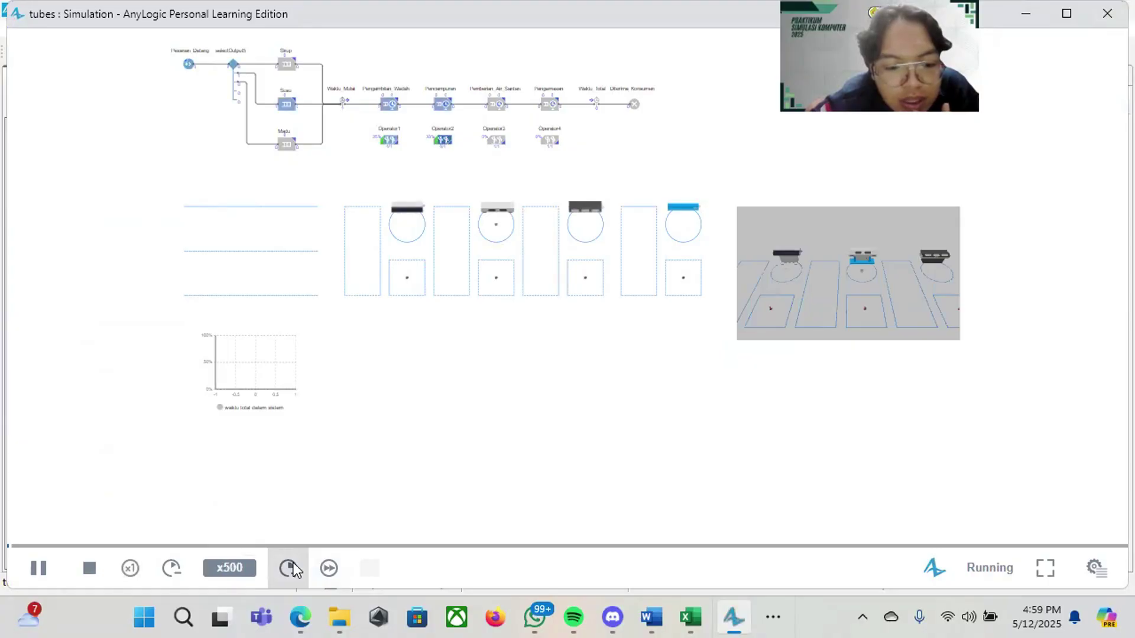
left_click(292, 566)
Step: Inspect the 3D window of the tubes simulation, checking every workstation and operator area along the line
scroll(540, 413, "up", 3)
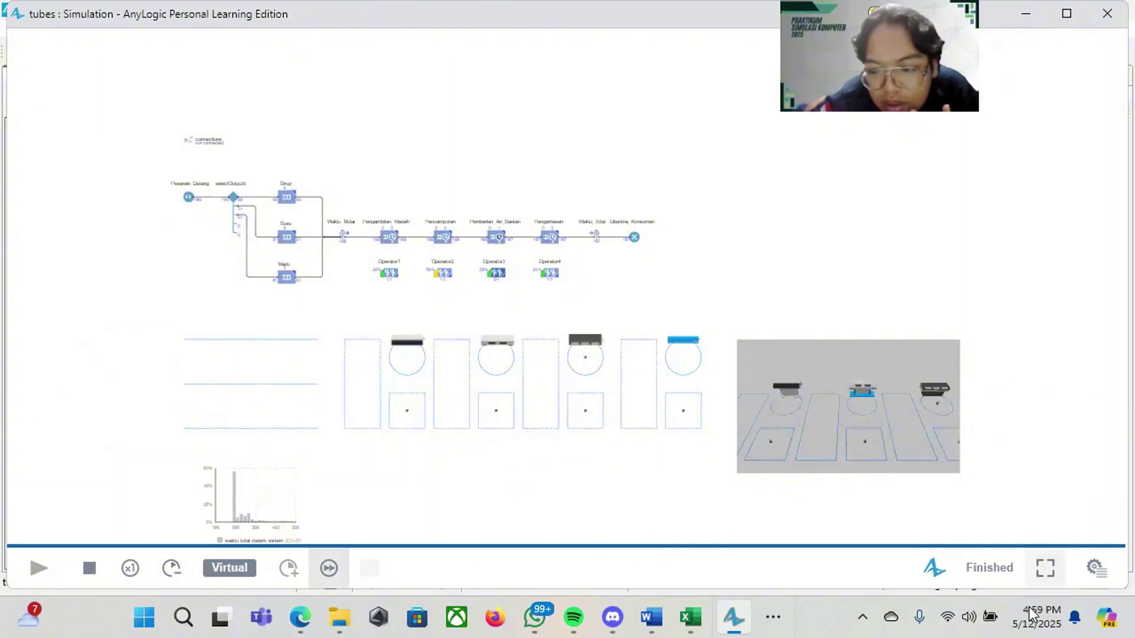
left_click_drag(824, 537, 605, 521)
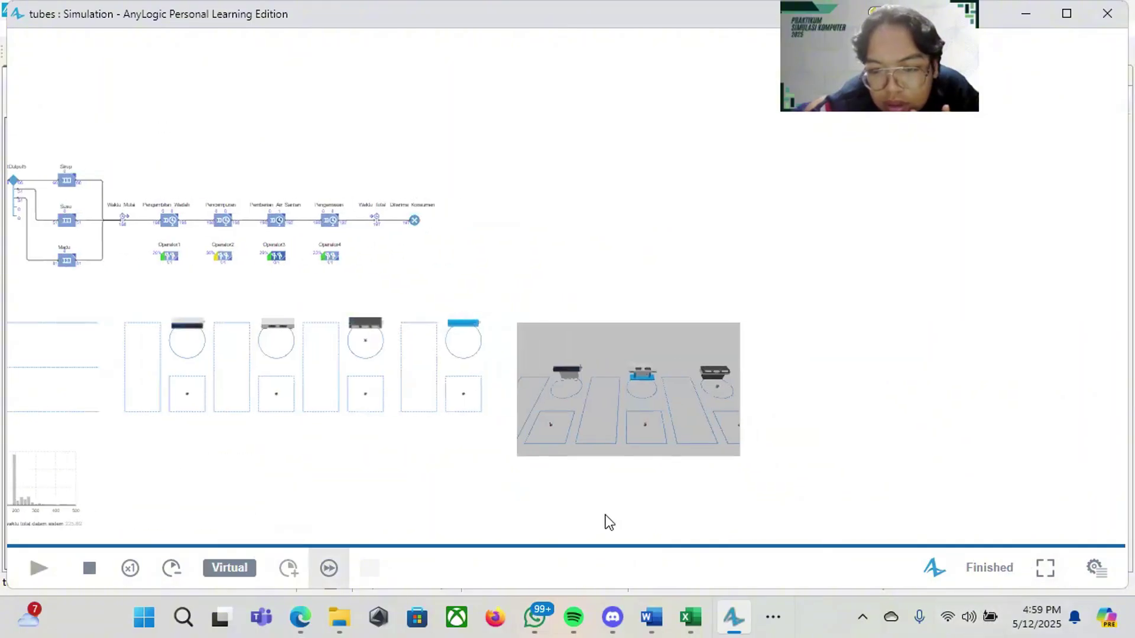
scroll(609, 523, "up", 3)
scroll(609, 523, "down", 1)
scroll(727, 264, "up", 3)
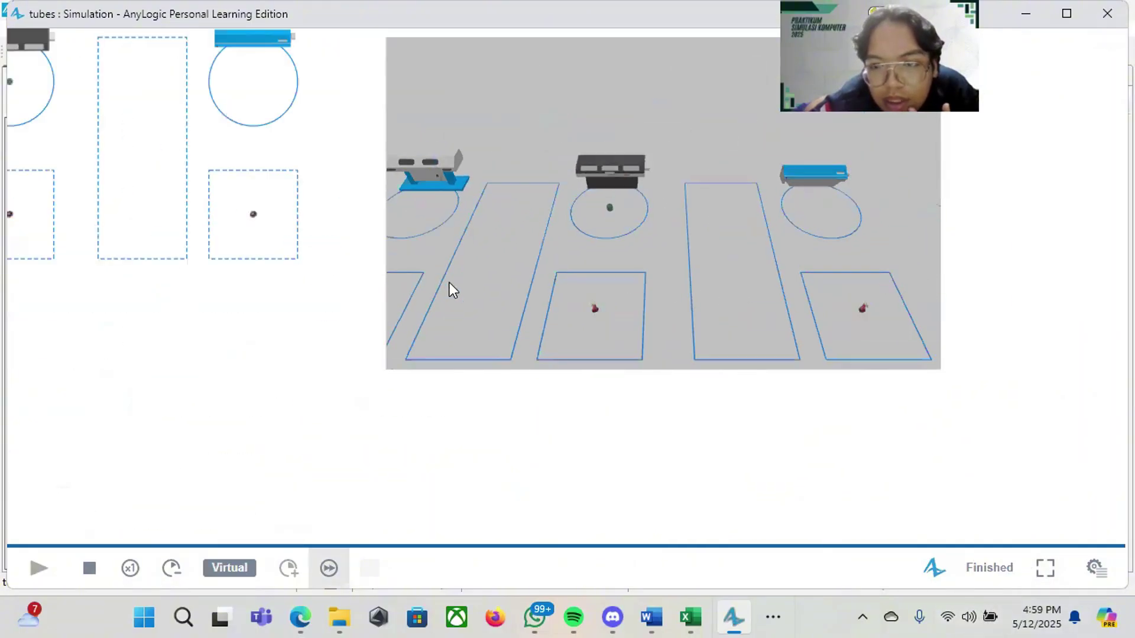
scroll(771, 303, "down", 2)
left_click_drag(853, 169, 753, 315)
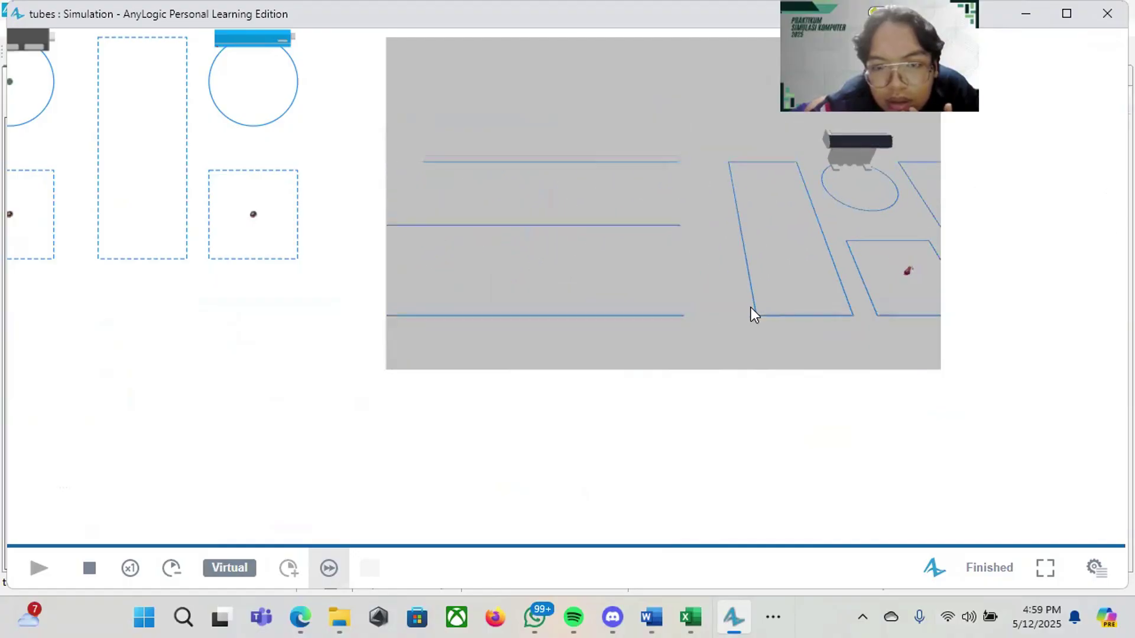
left_click_drag(470, 338, 322, 245)
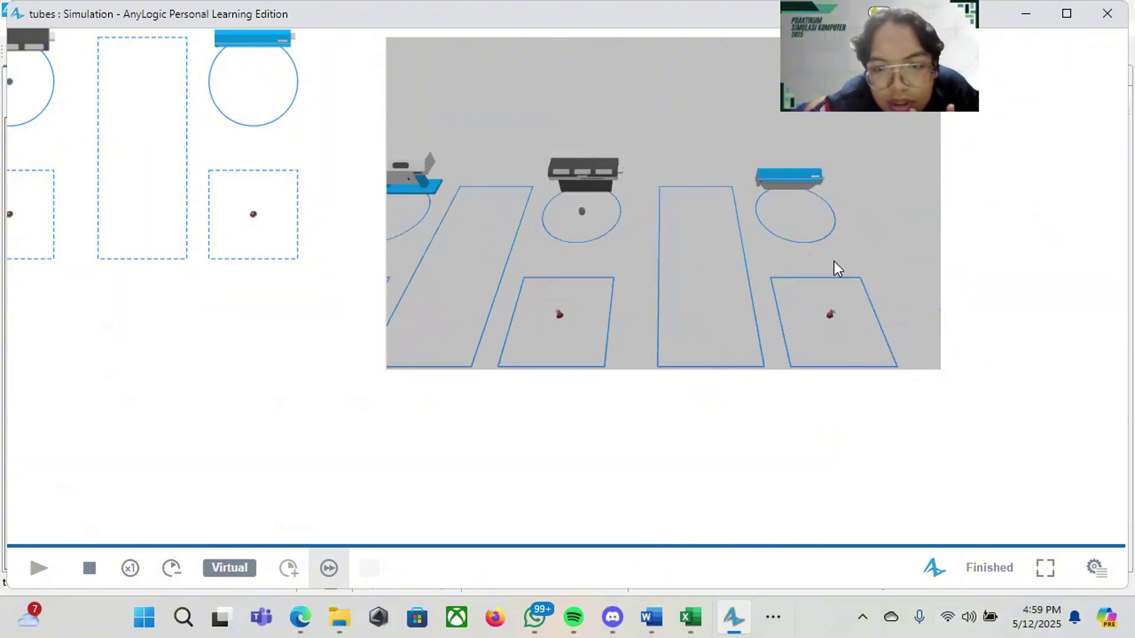
left_click_drag(836, 266, 1005, 236)
left_click_drag(727, 203, 737, 178)
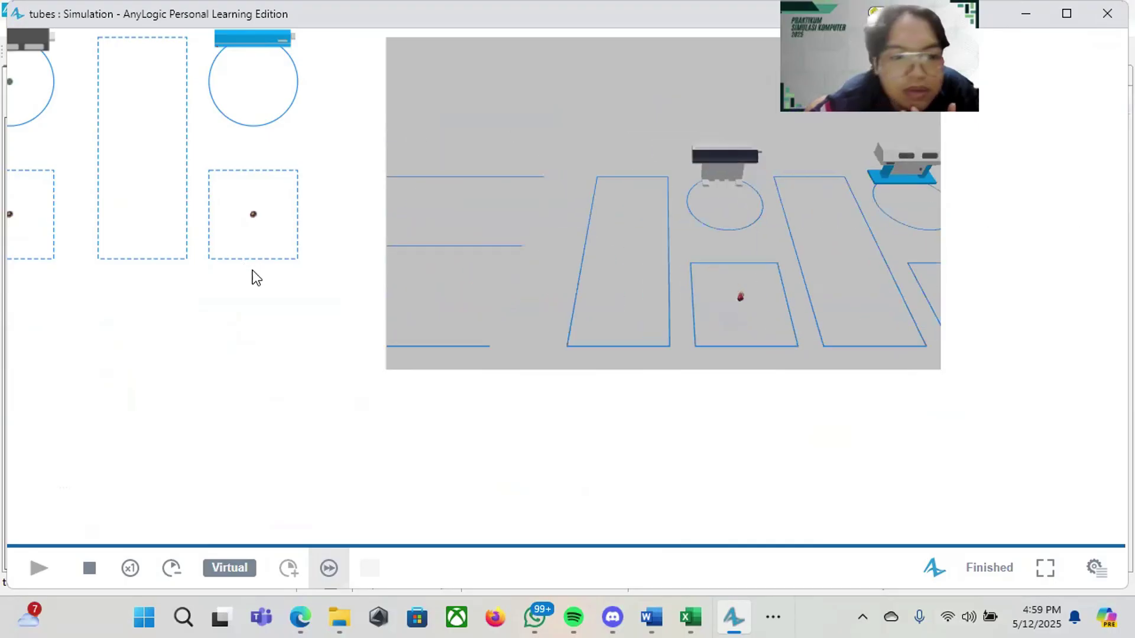
Step: Examine the waktu total dalam sistem histogram in the tubes simulation and read the details of its tallest bar
scroll(253, 277, "up", 5)
scroll(253, 274, "down", 2)
scroll(418, 162, "up", 1)
scroll(373, 392, "left", 6)
scroll(373, 392, "down", 2)
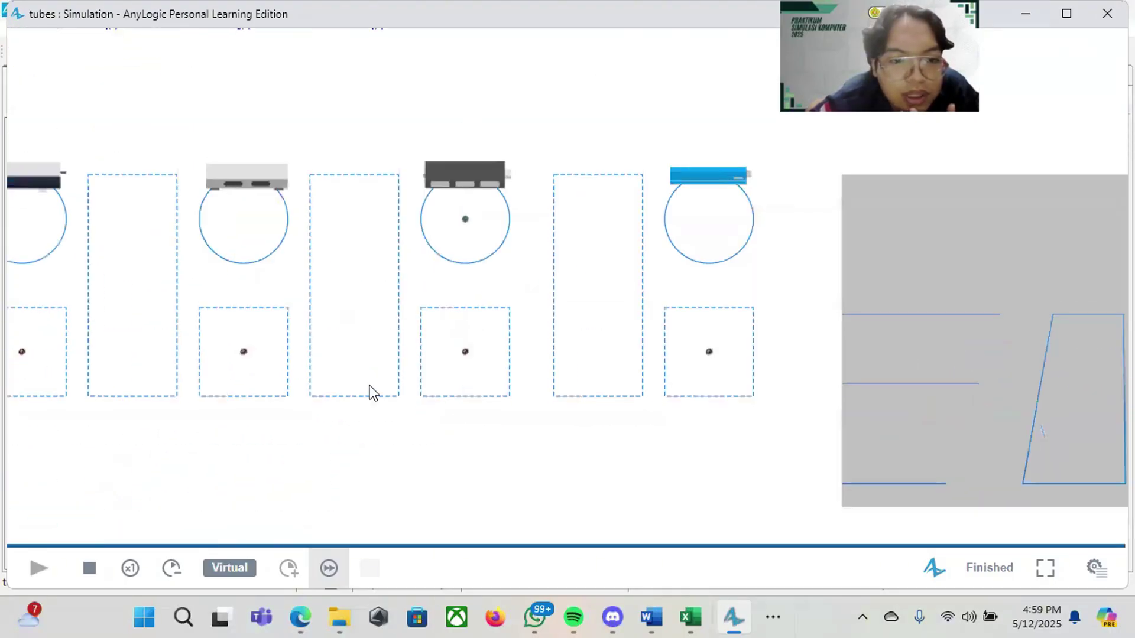
scroll(378, 413, "down", 3)
scroll(517, 299, "left", 5)
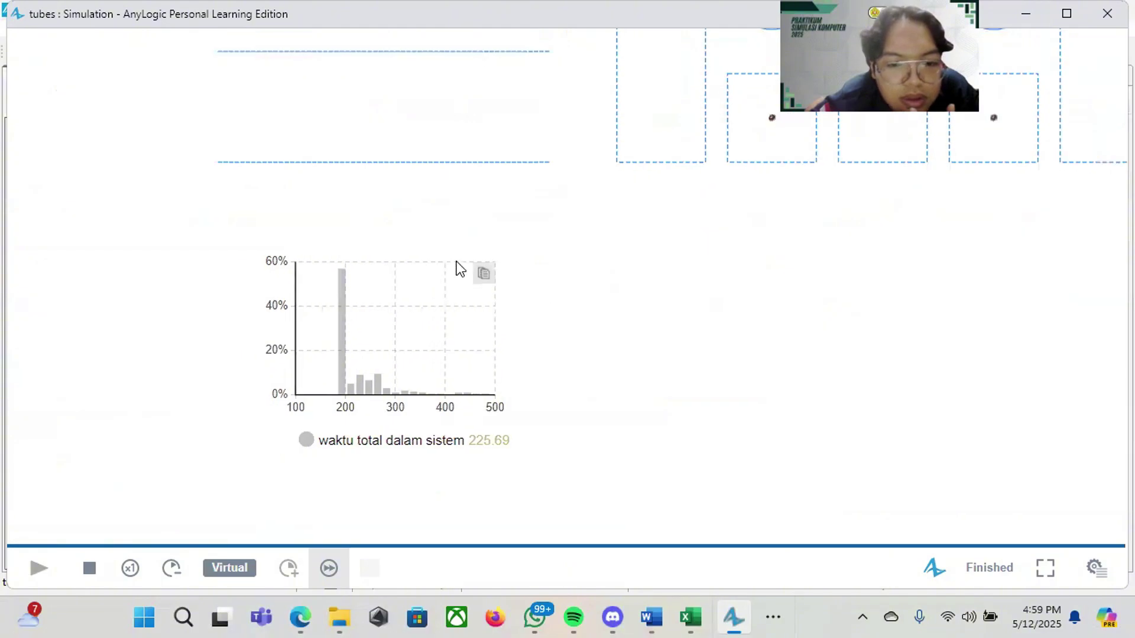
mouse_move(343, 392)
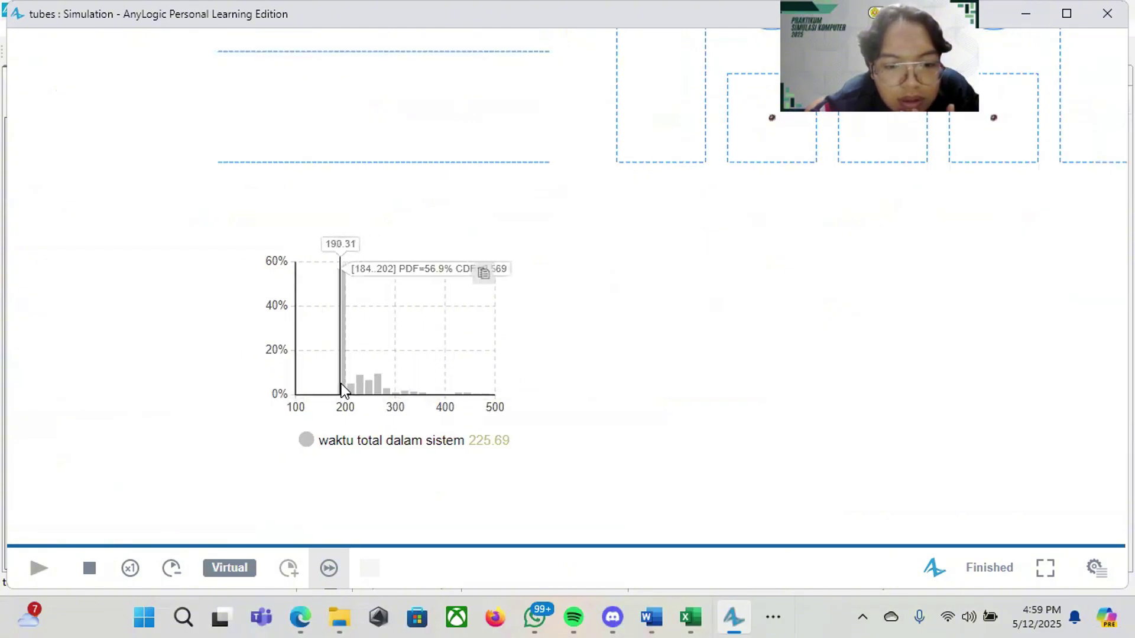
Step: Review the order counts at each flowchart block and the utilization of Operator1 to Operator4 in the tubes simulation
scroll(790, 346, "up", 3)
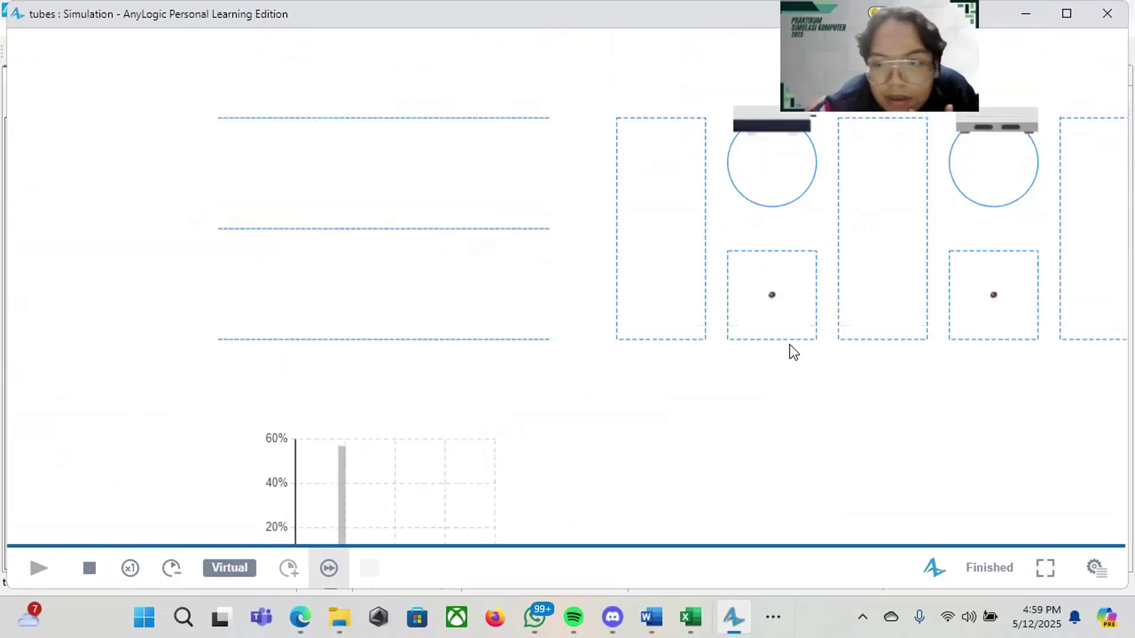
scroll(790, 345, "up", 6)
left_click_drag(945, 352, 693, 421)
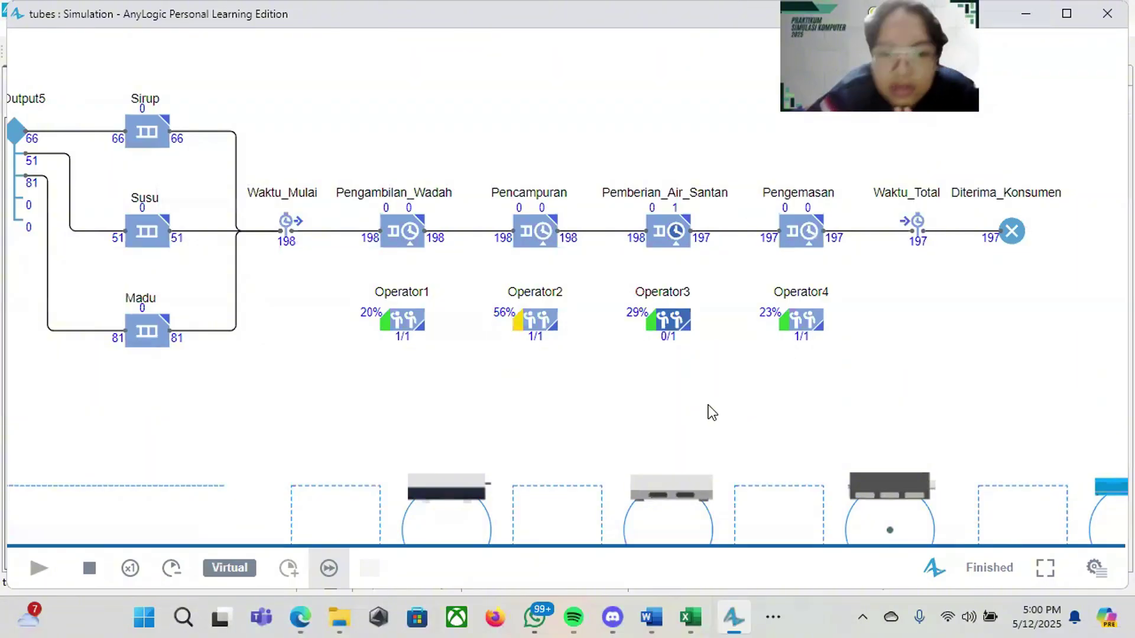
left_click_drag(566, 410, 460, 406)
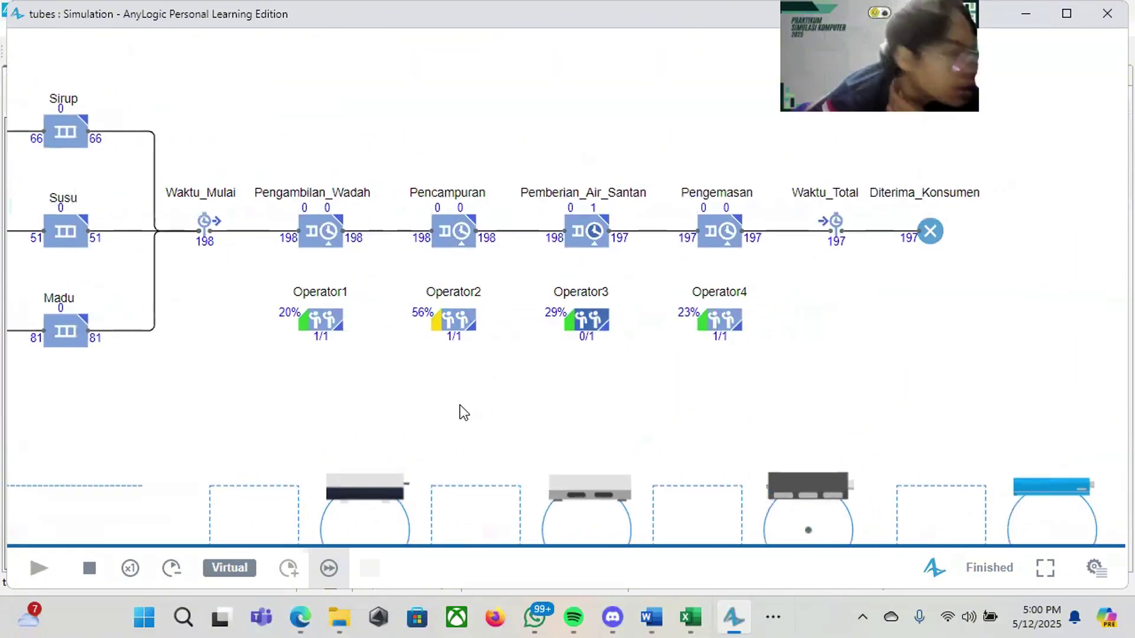
left_click_drag(585, 411, 498, 396)
left_click_drag(602, 393, 511, 426)
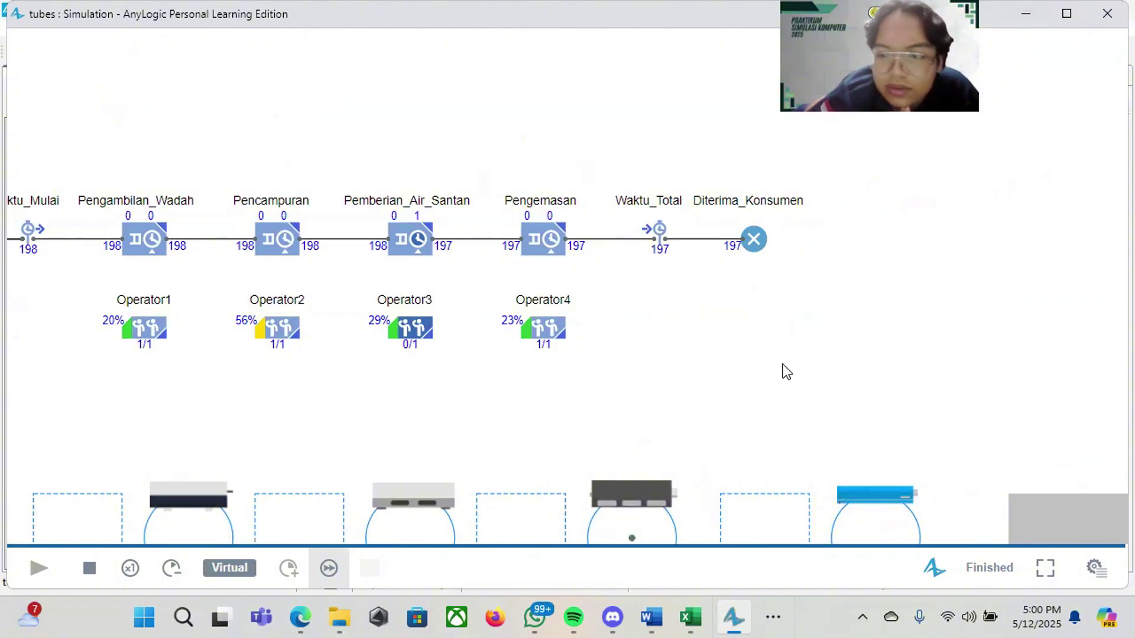
left_click_drag(783, 364, 1107, 399)
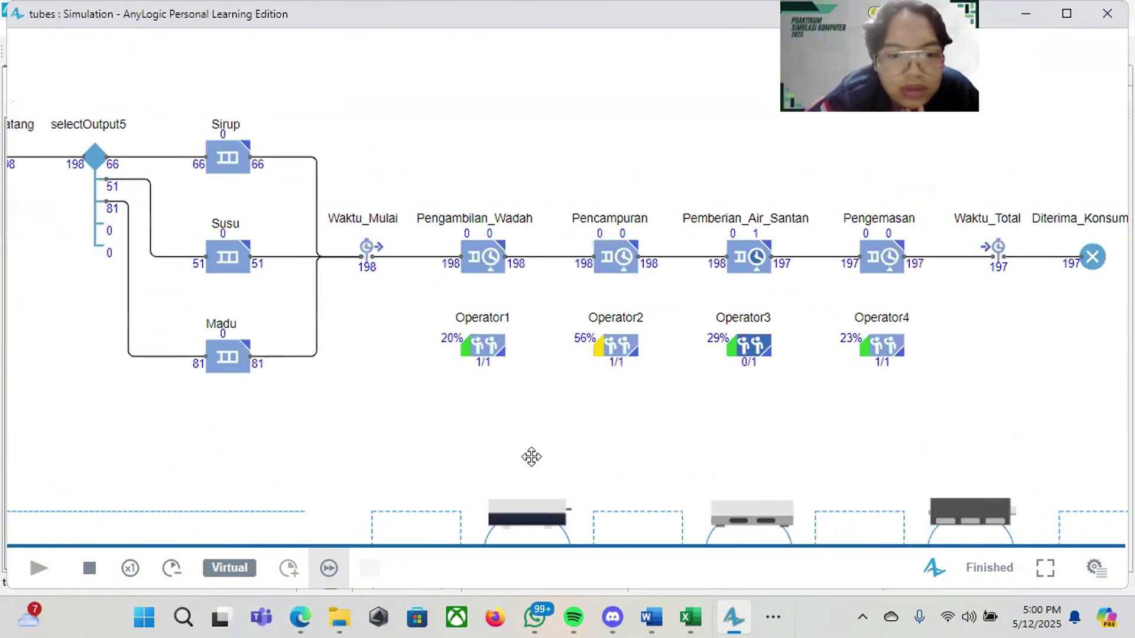
left_click_drag(531, 457, 452, 378)
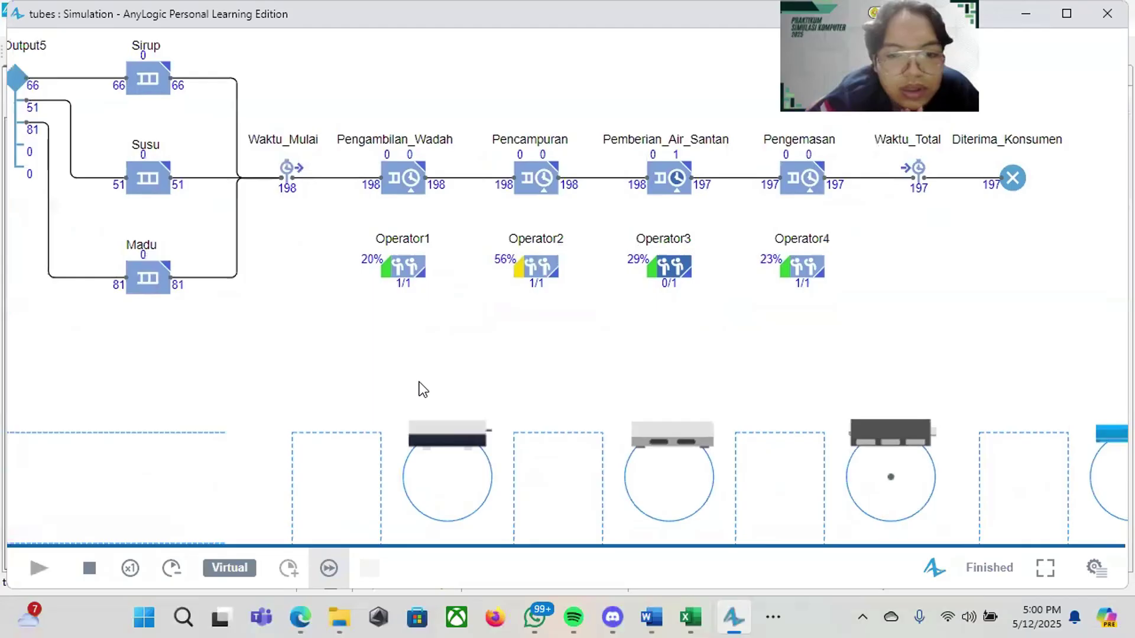
Step: Close the tubes simulation window and look over the service blocks in Main's flowchart in the model editor
left_click(1107, 14)
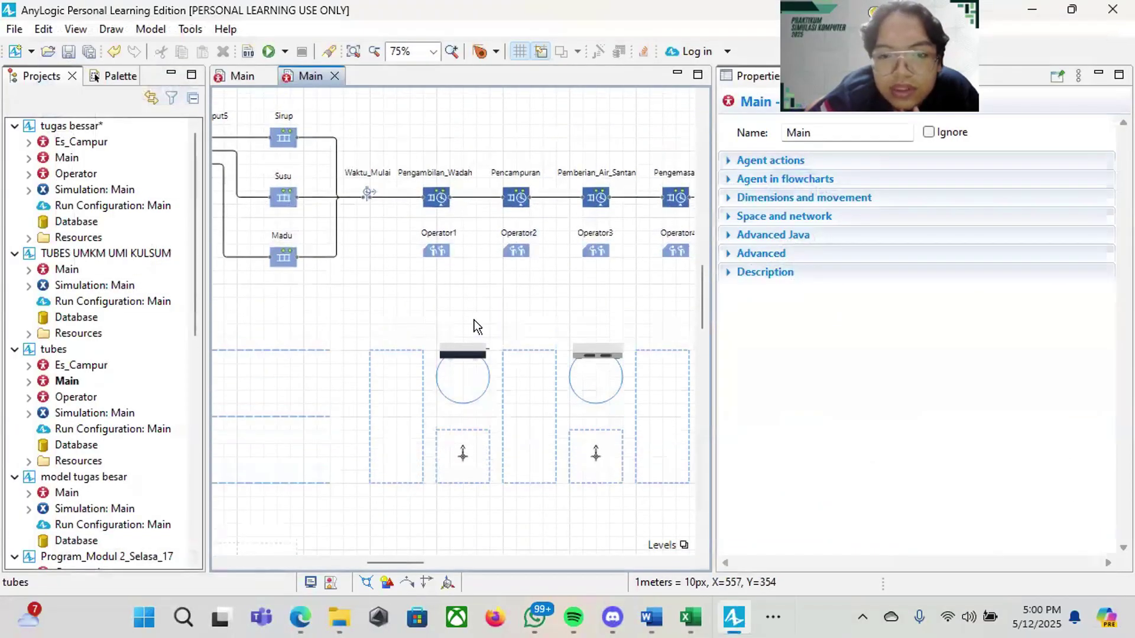
scroll(466, 329, "right", 5)
scroll(470, 333, "left", 7)
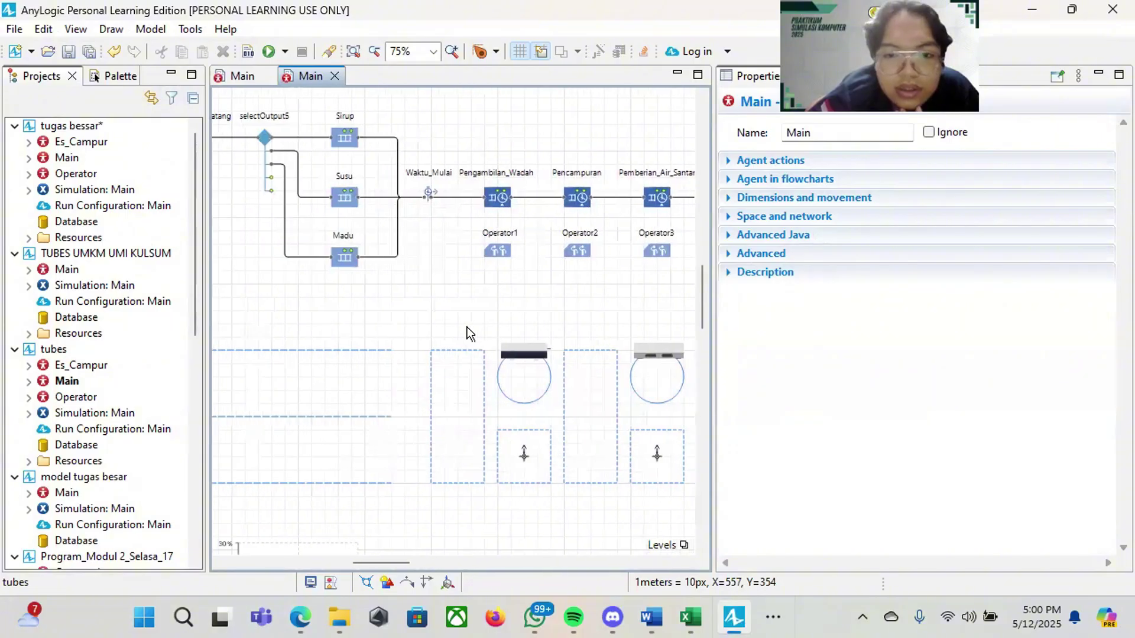
scroll(414, 355, "left", 3)
scroll(405, 360, "up", 1)
scroll(406, 360, "right", 5)
scroll(407, 359, "down", 1)
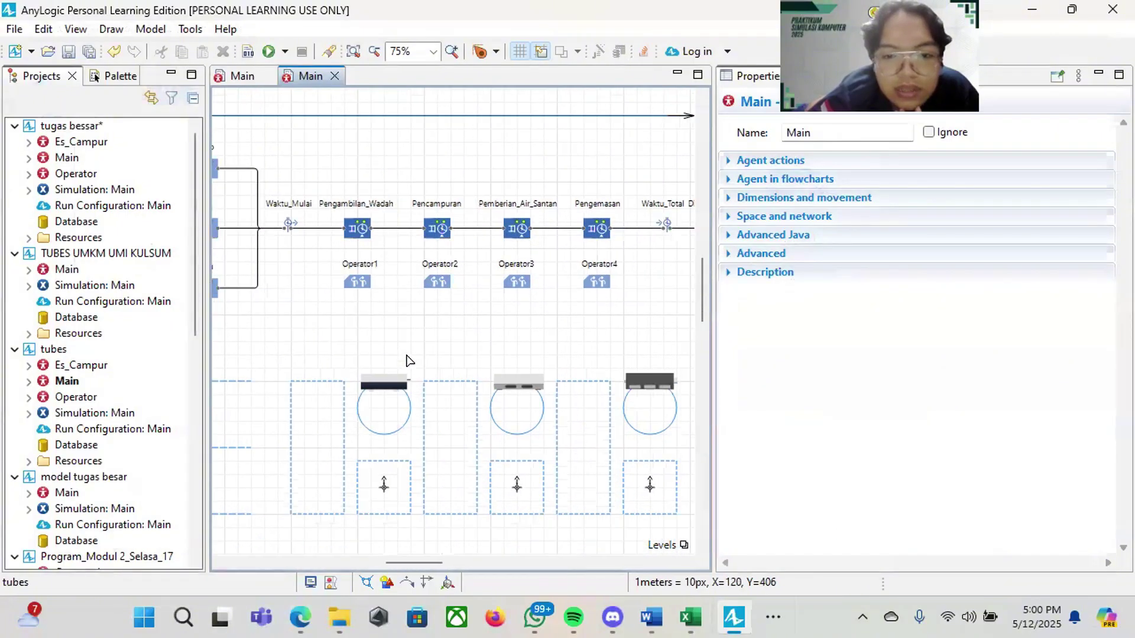
scroll(407, 361, "right", 8)
scroll(407, 360, "down", 1)
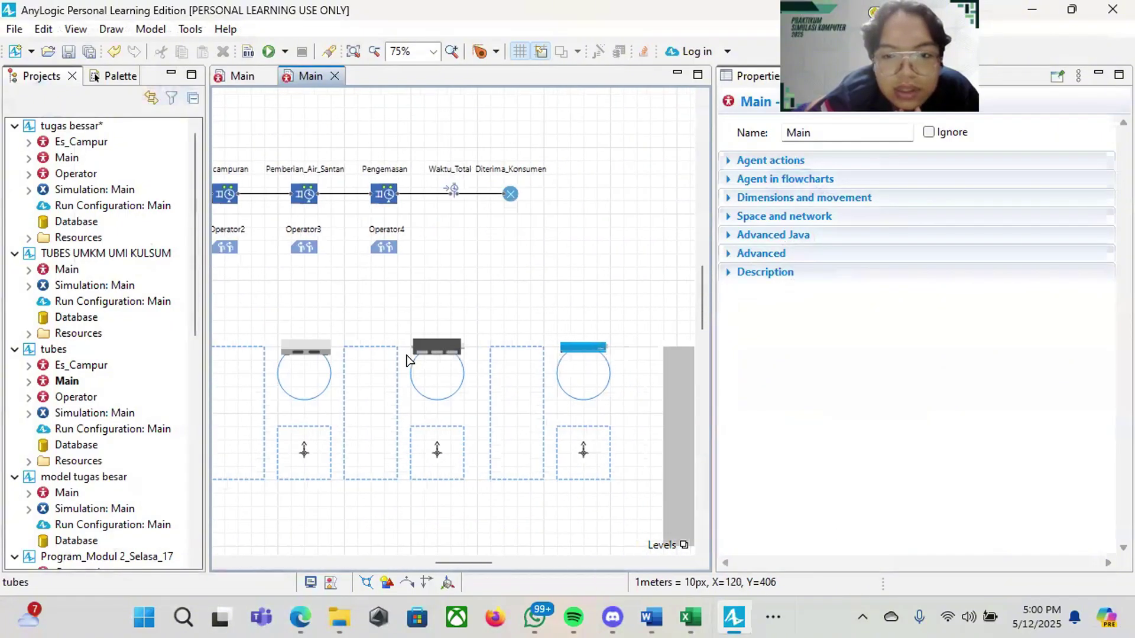
left_click(771, 618)
left_click(757, 560)
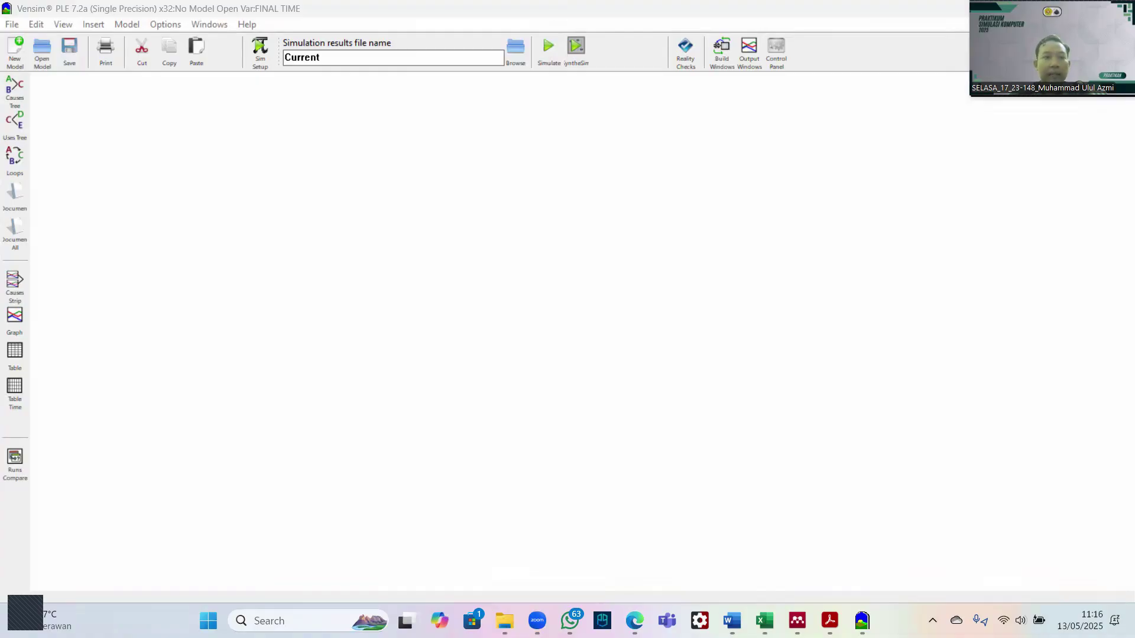
Step: Switch to Vensim PLE and start a new model
left_click(12, 26)
left_click(12, 26)
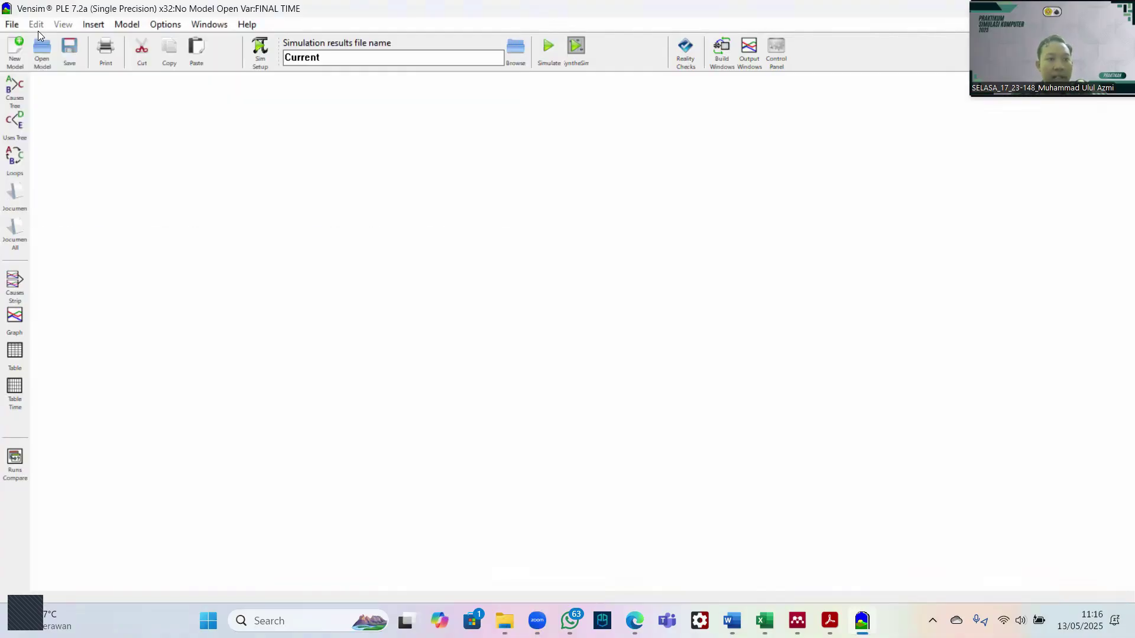
left_click(12, 26)
left_click(12, 28)
left_click(11, 27)
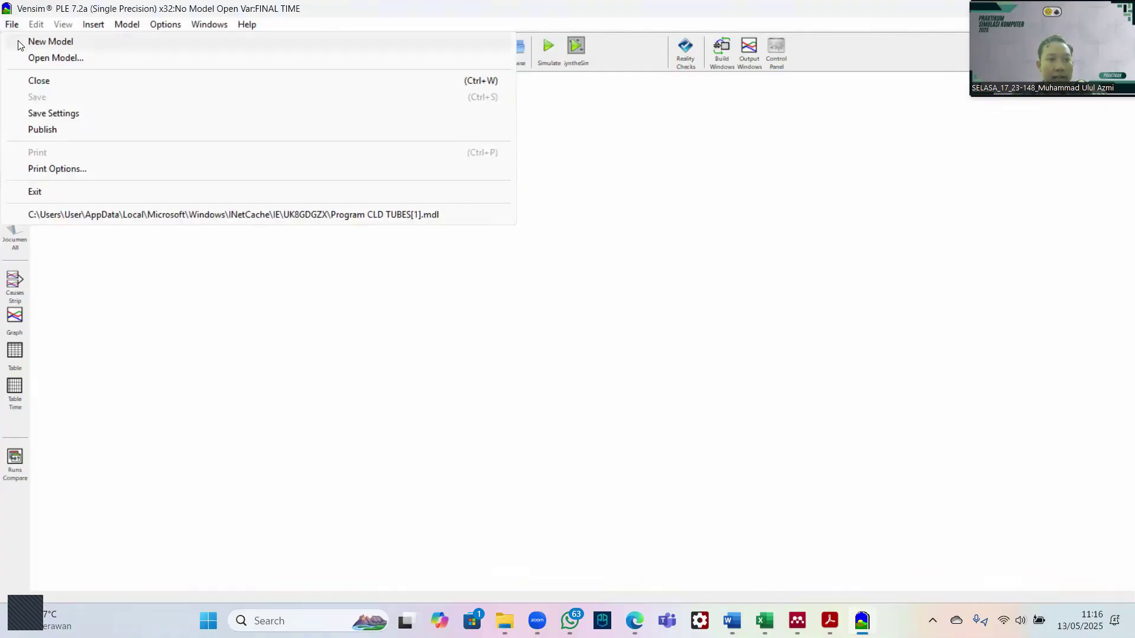
left_click(19, 41)
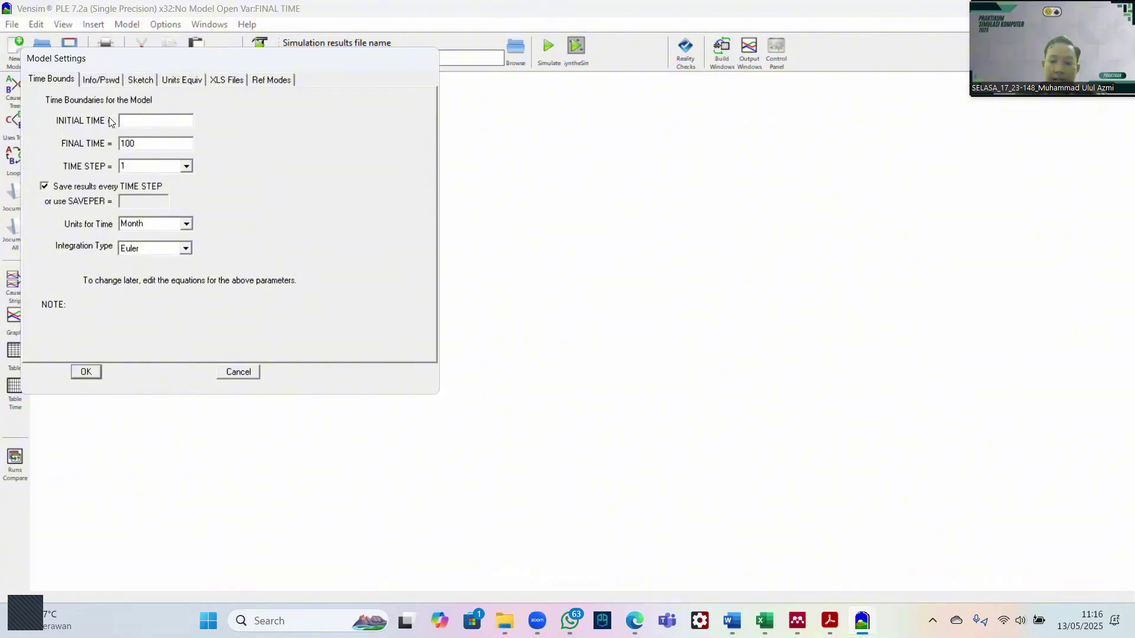
Step: Set the model's initial time to 2021, final time to 2030, time units to Year and integration type to Euler
type("2021")
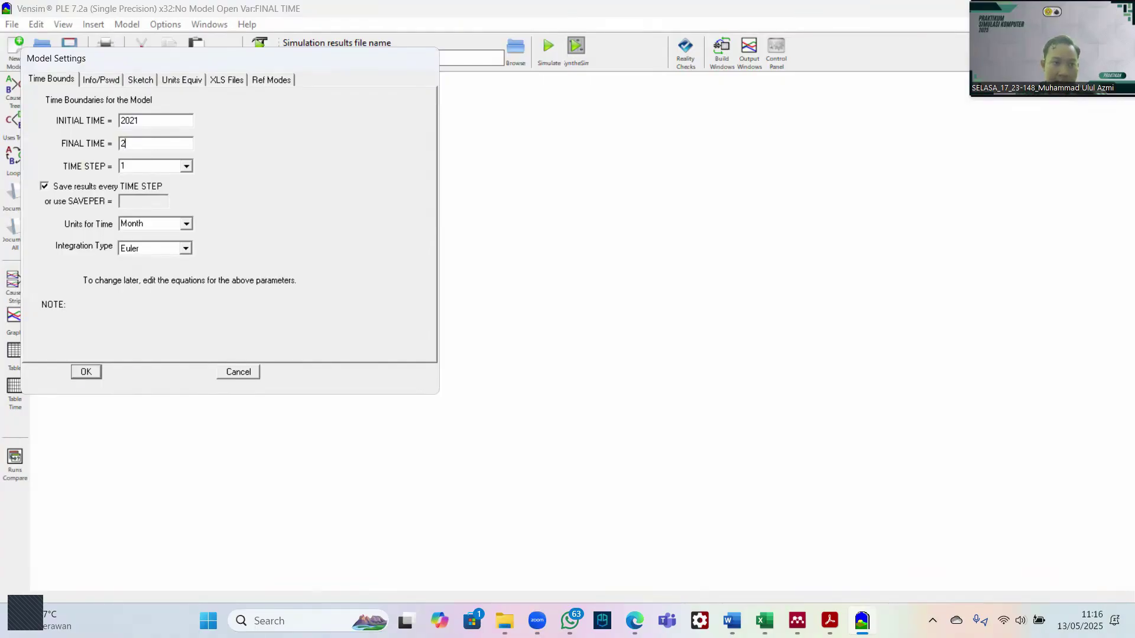
type("2030")
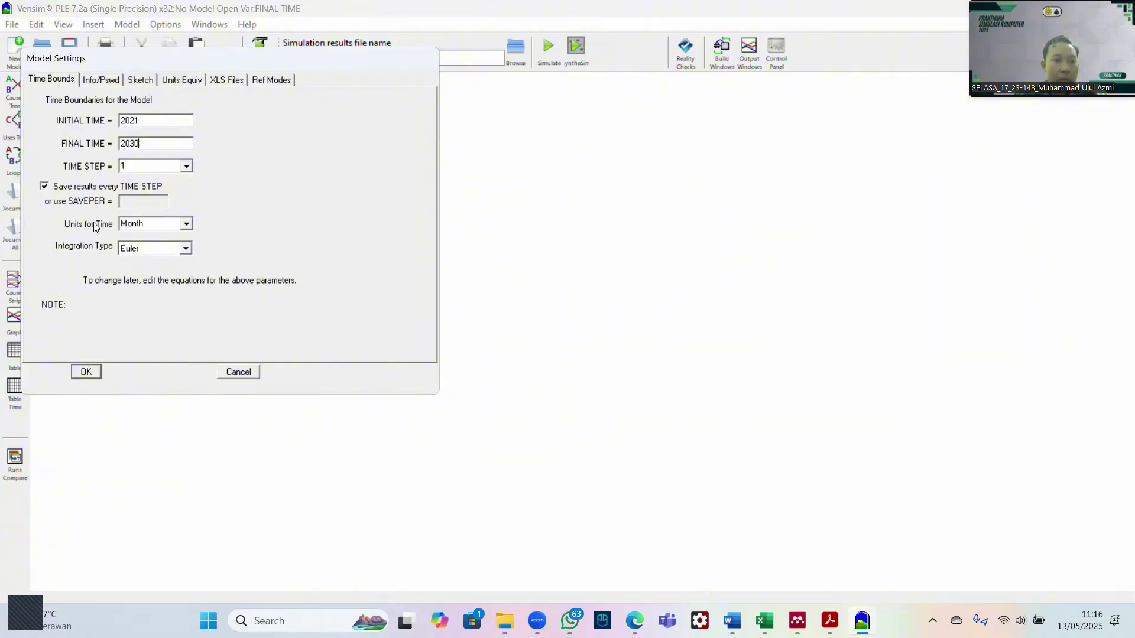
left_click(186, 225)
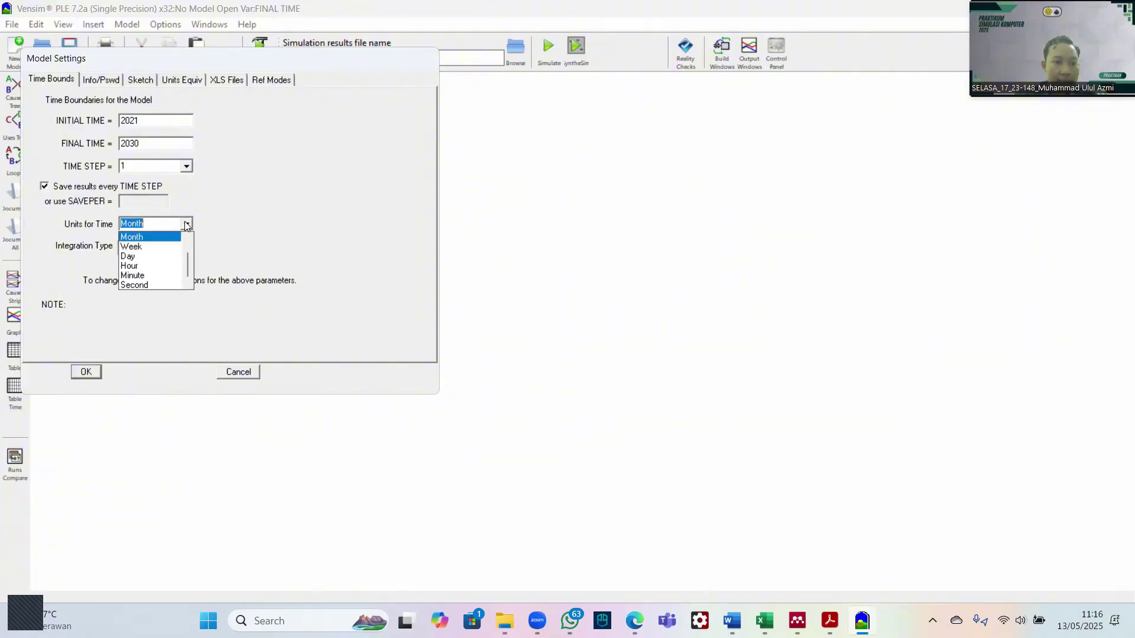
scroll(141, 254, "up", 1)
left_click(131, 239)
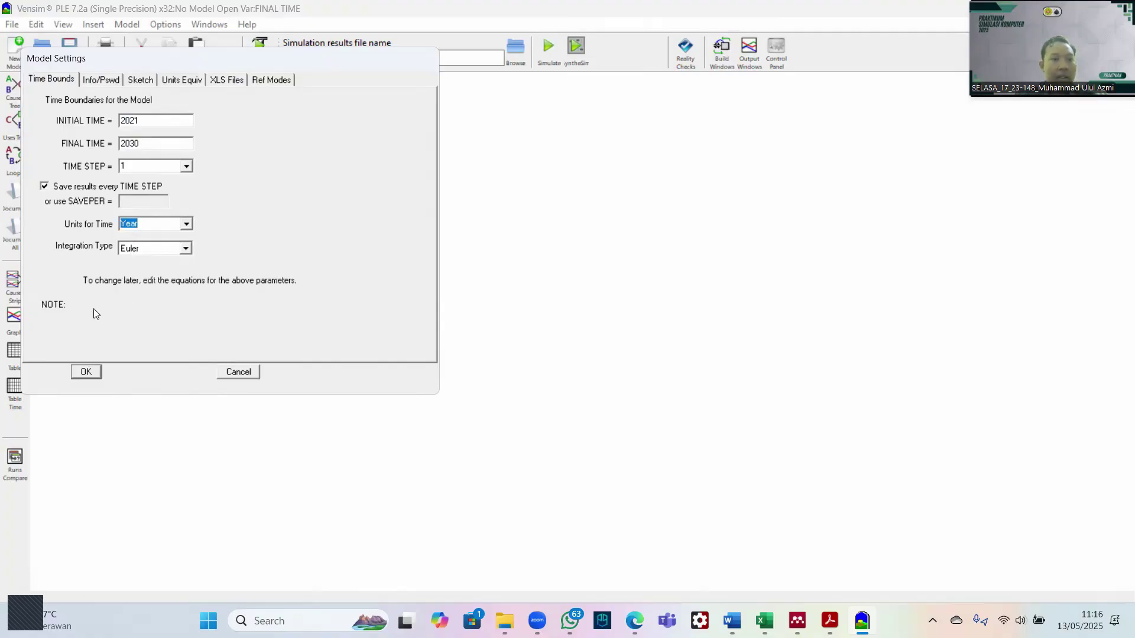
left_click(186, 249)
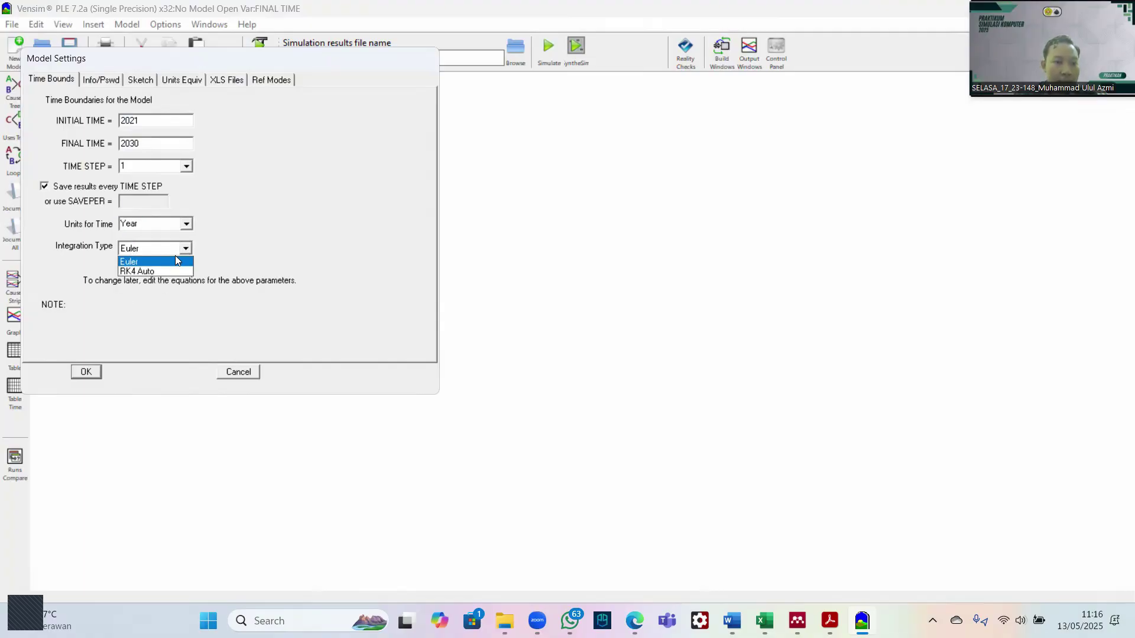
left_click(157, 263)
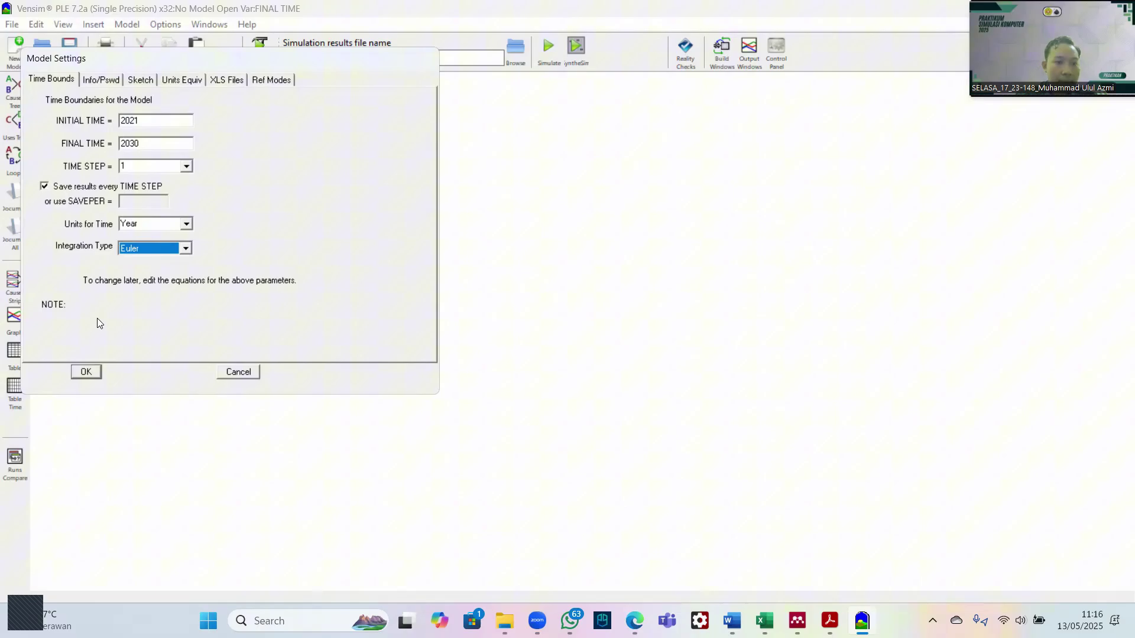
left_click(85, 372)
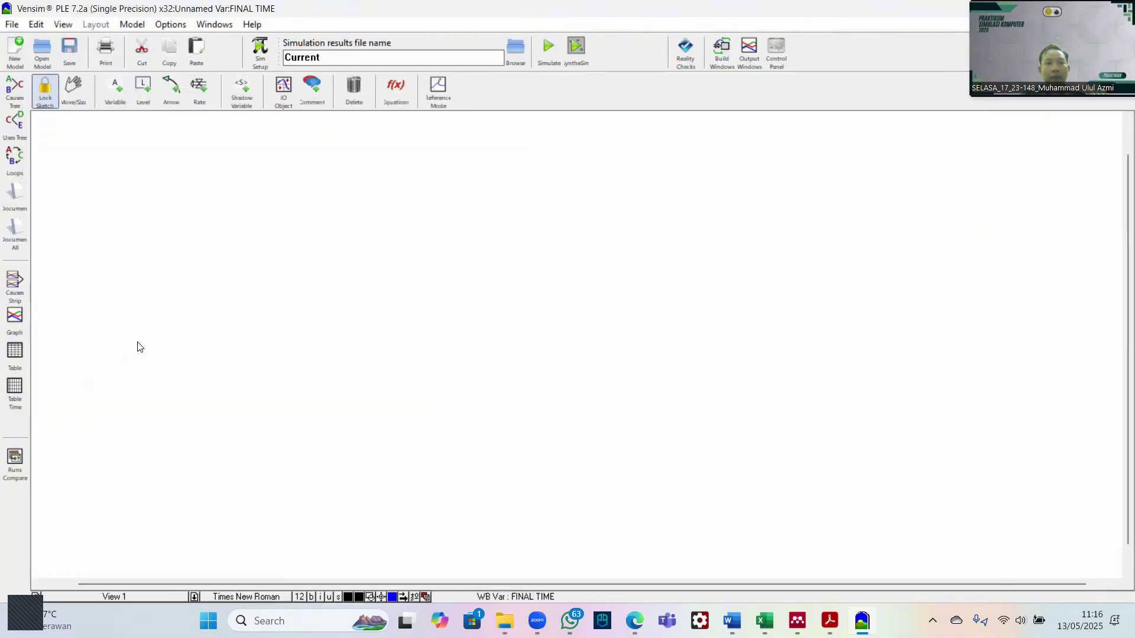
Step: Add a variable named "Ketersediaan Es campur" near the middle of the empty sketch
left_click(105, 104)
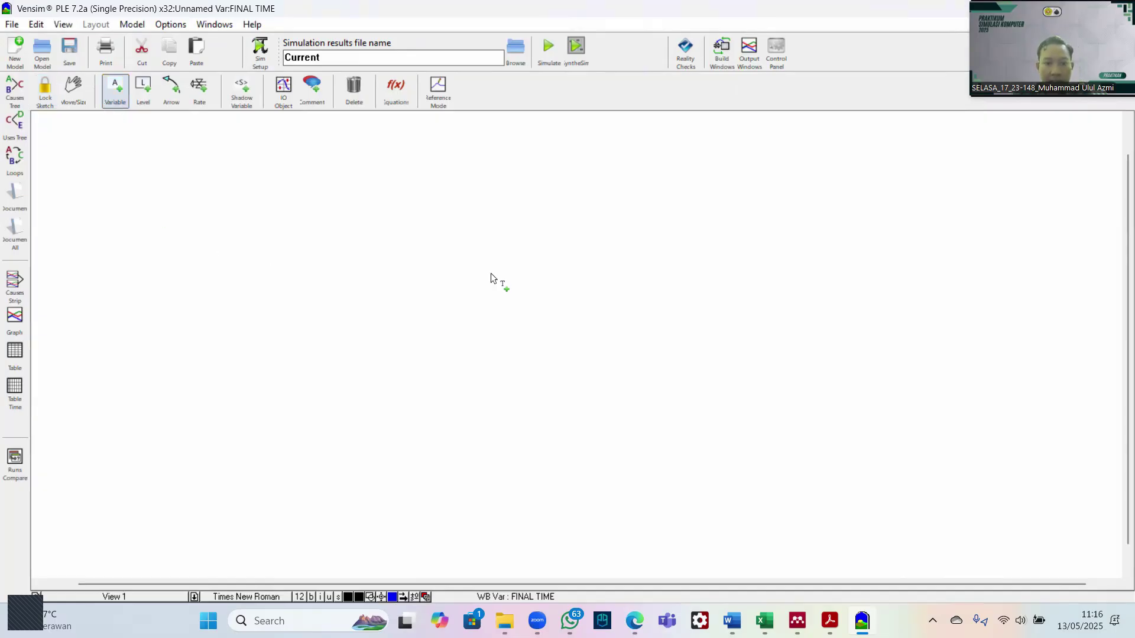
left_click(460, 288)
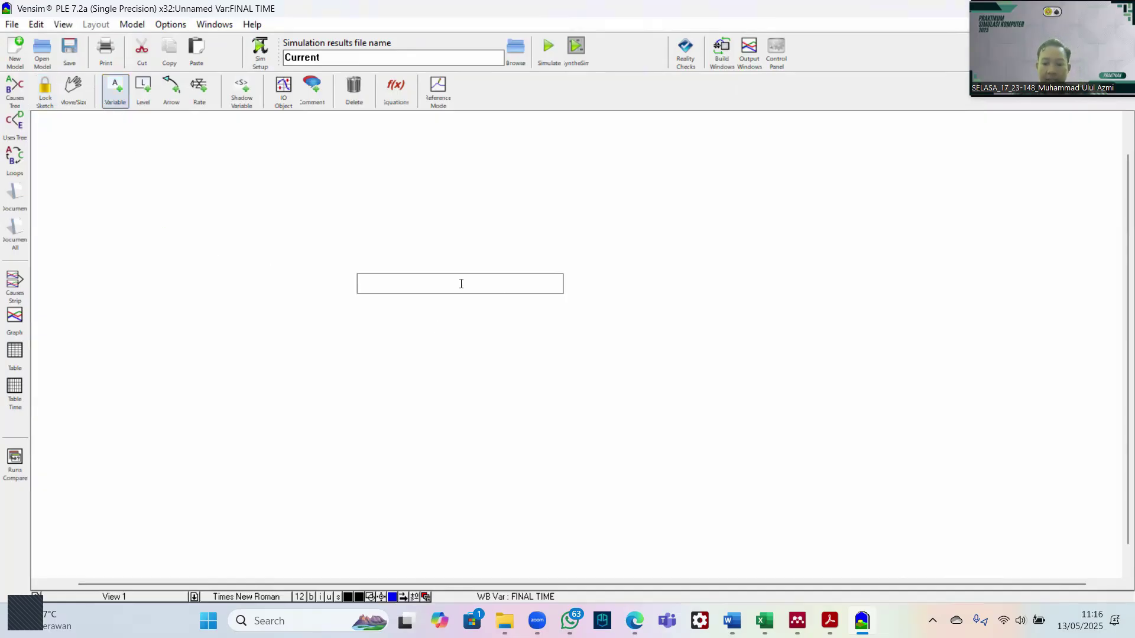
type("Ke")
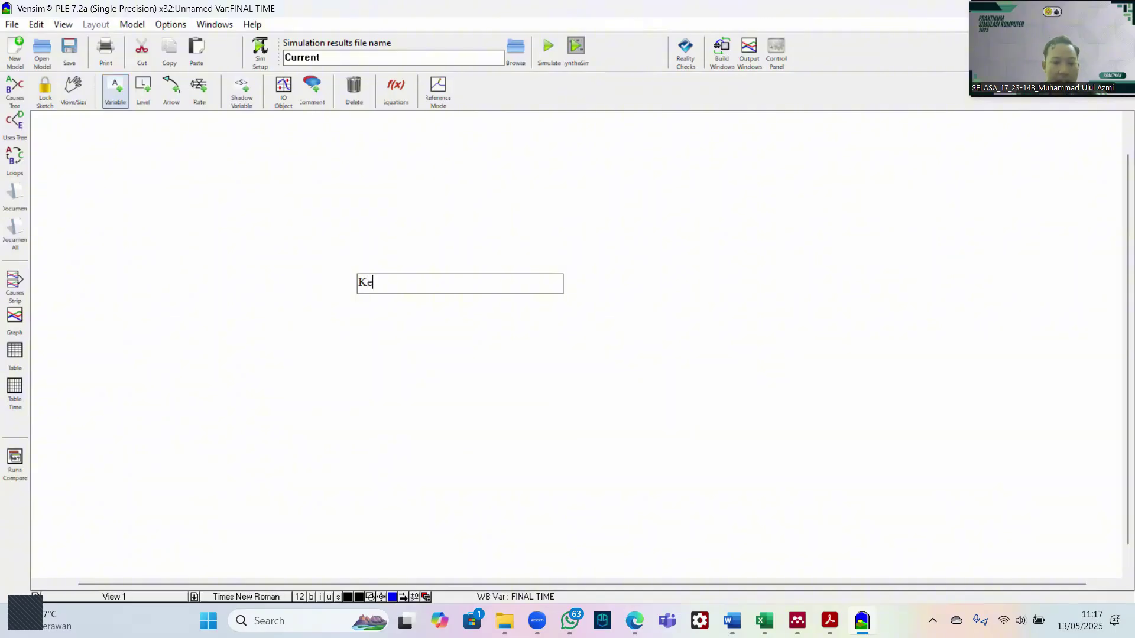
type("tersediaa")
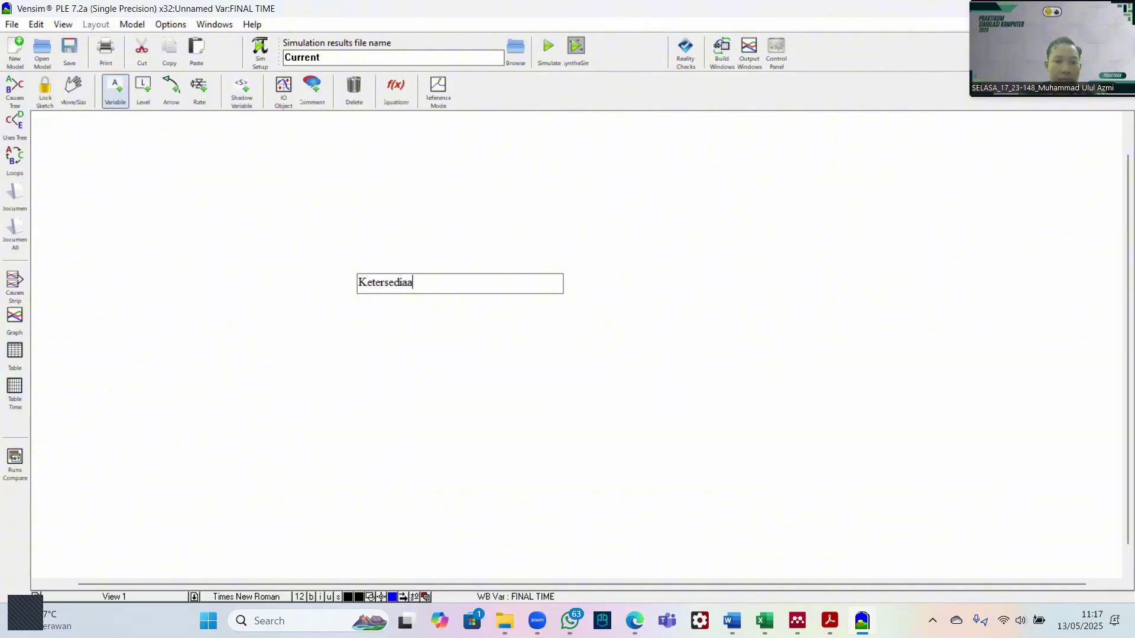
type("n Es campu")
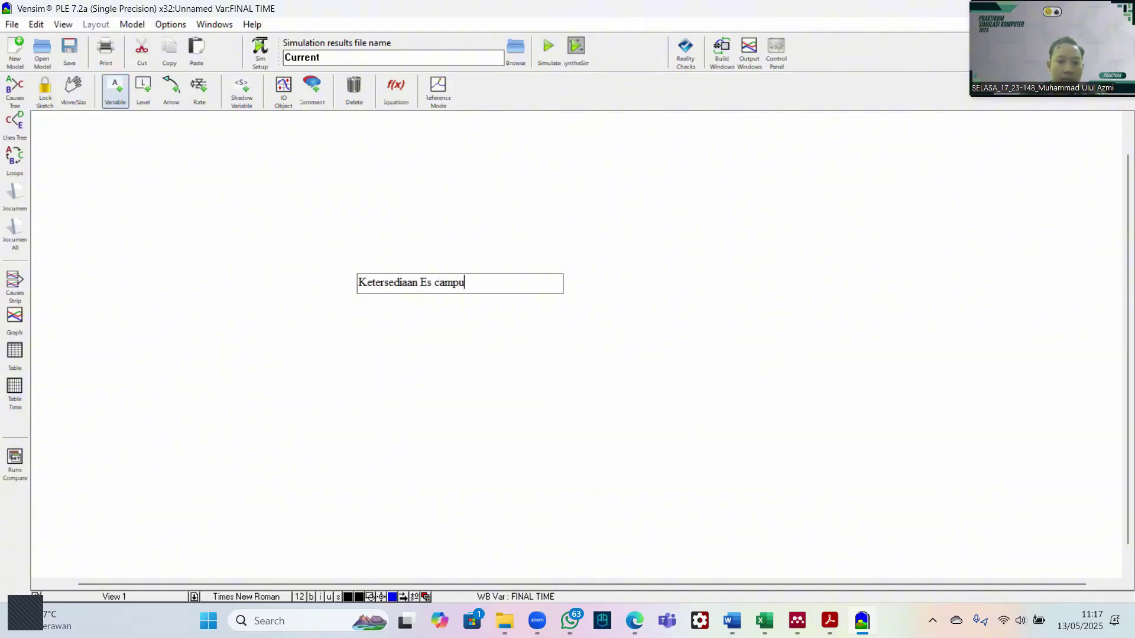
type("r")
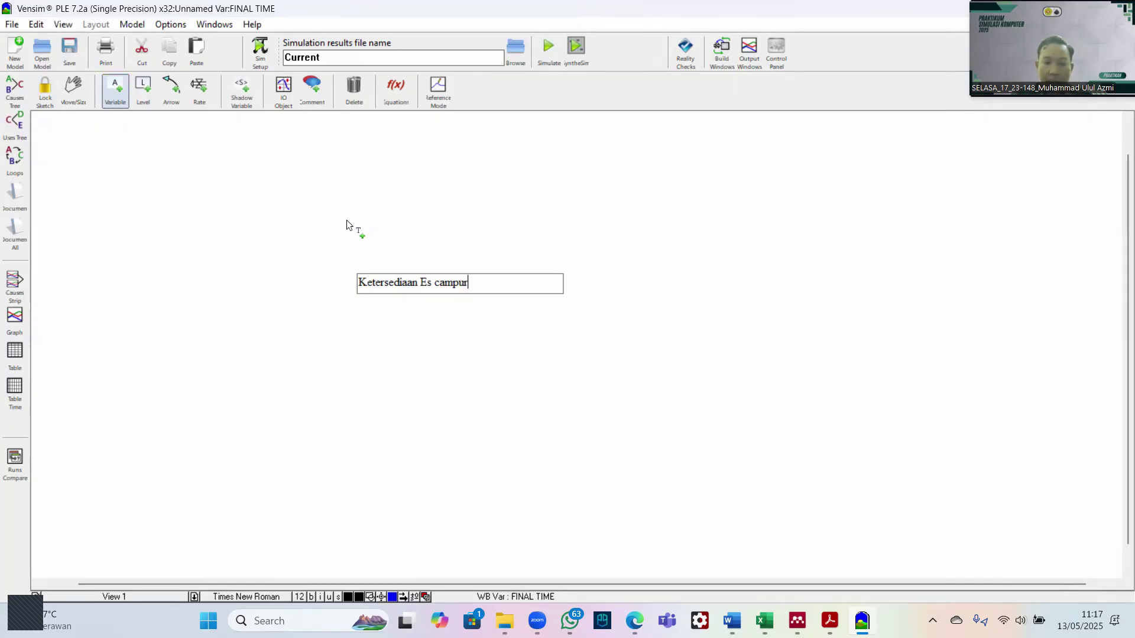
Step: Add a variable named "Es campur hasil produksi" above and to the left of Ketersediaan Es campur
left_click(217, 182)
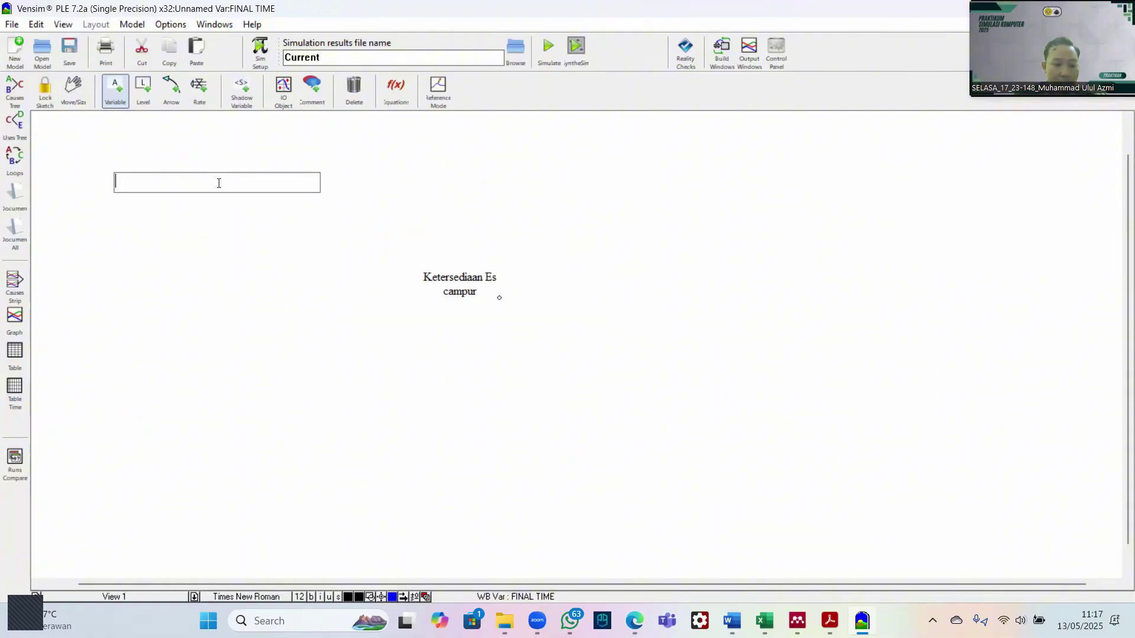
type("Es camp")
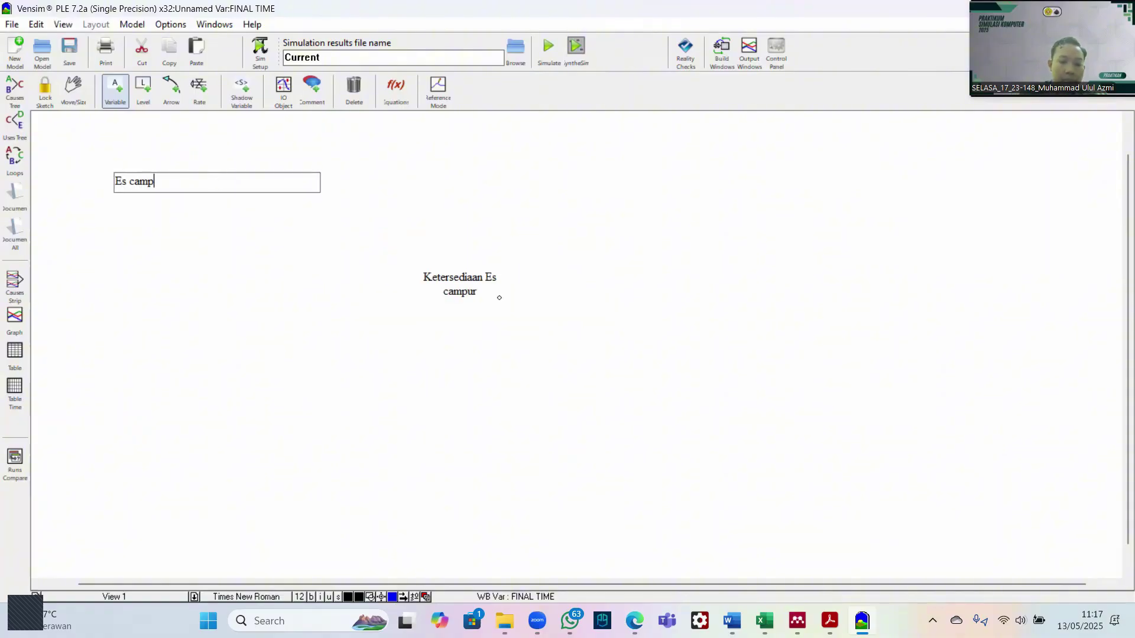
type("ur hasil")
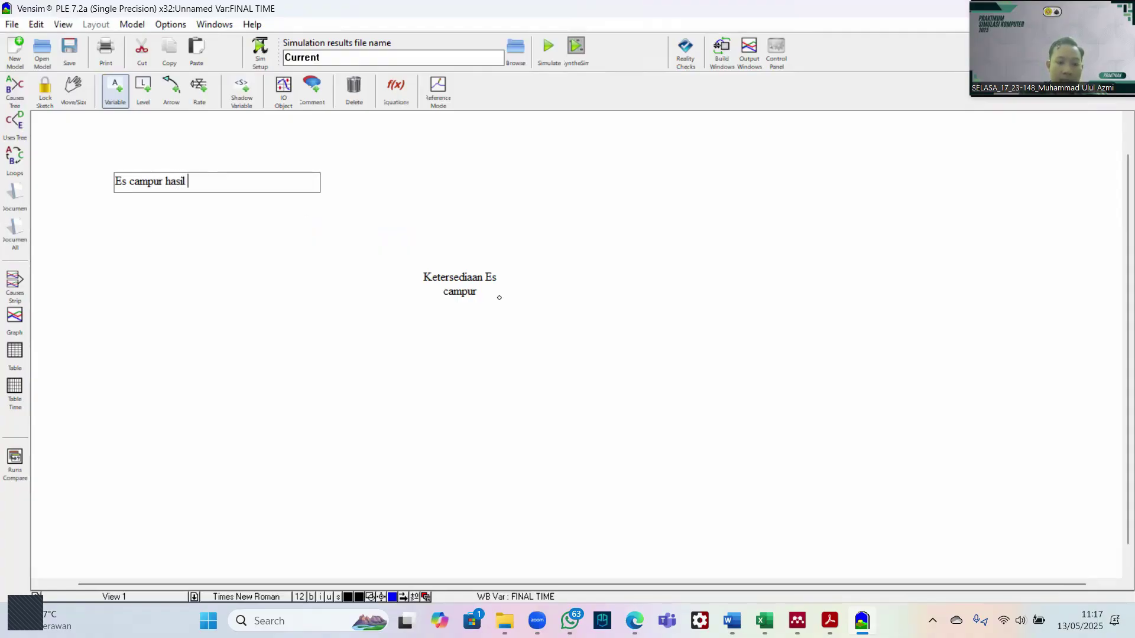
type(" produksi")
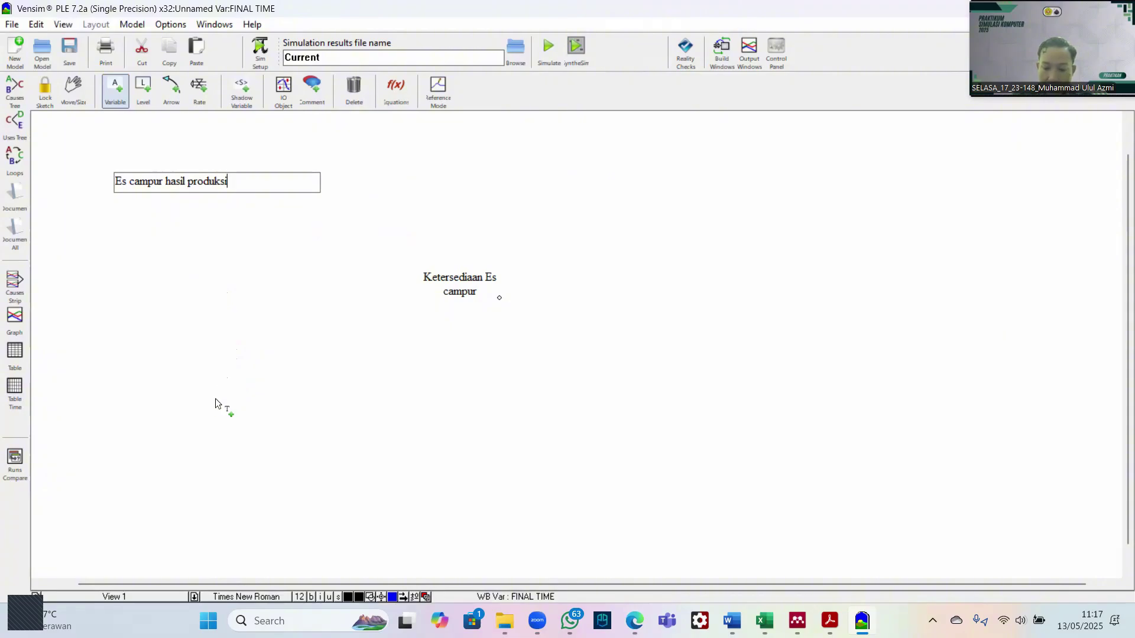
Step: Add a variable named "Permintaan Pelanggan" below and to the left of Ketersediaan Es campur
left_click(253, 405)
type("P")
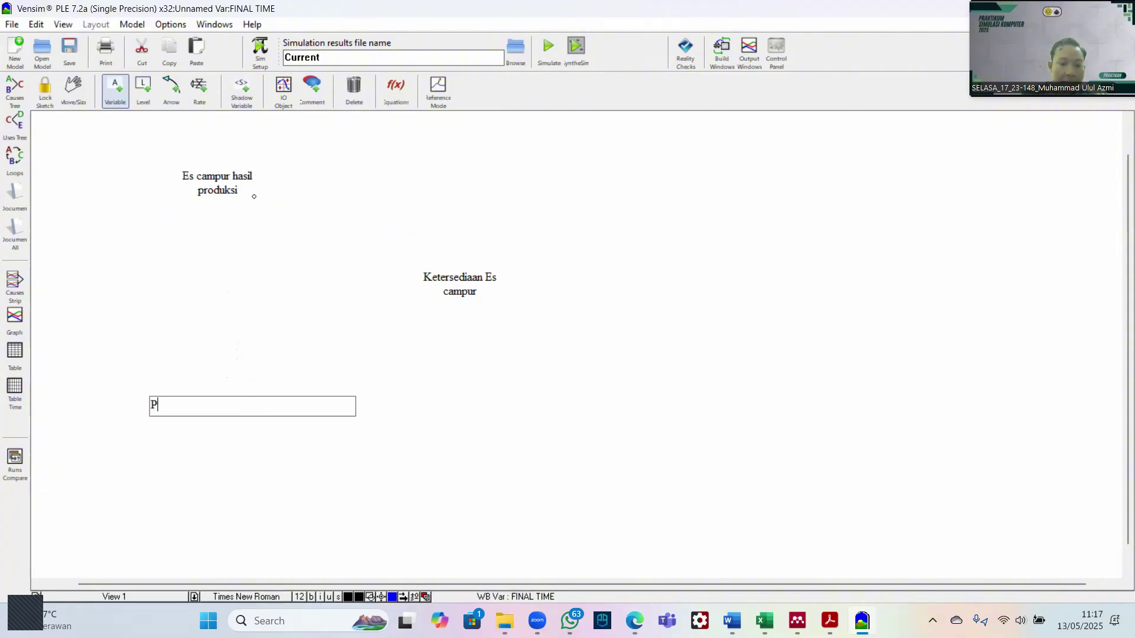
type("ermintaan Pelanggan")
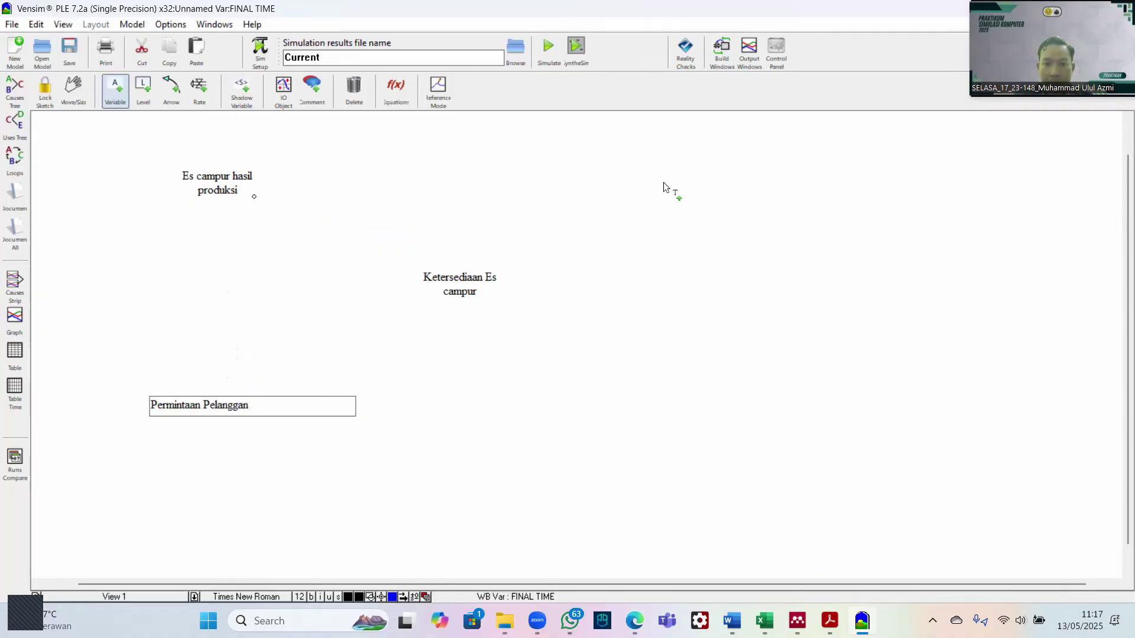
Step: Add a variable named "Es campur basi di kulkas" above and to the right of Ketersediaan Es campur
left_click(678, 176)
type("E")
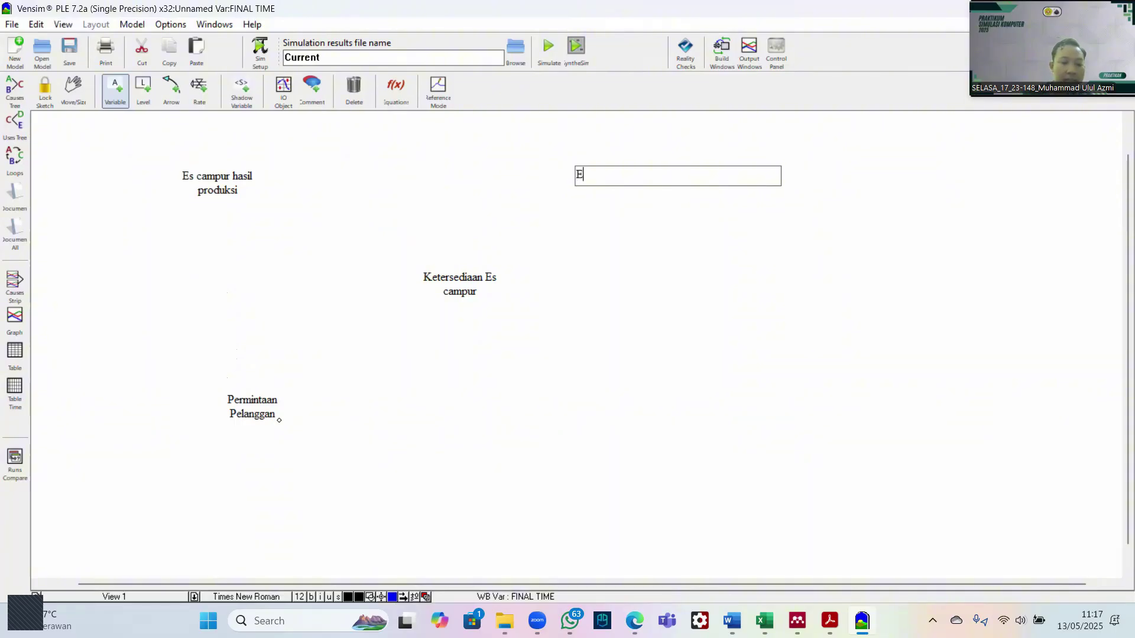
type("s campur")
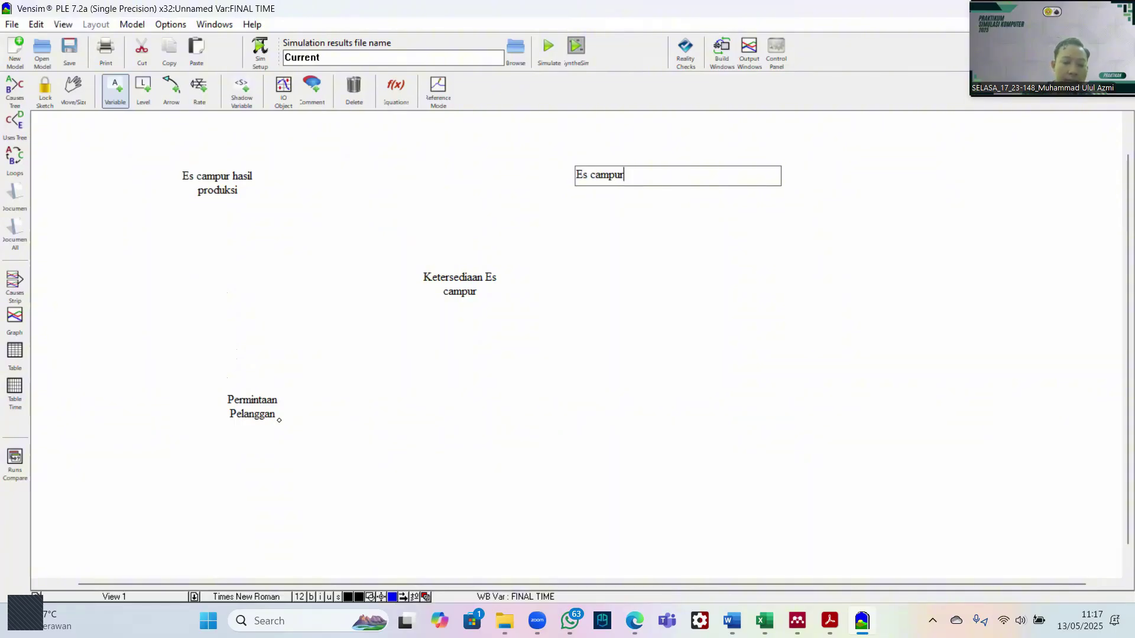
type(" basi di kulkas")
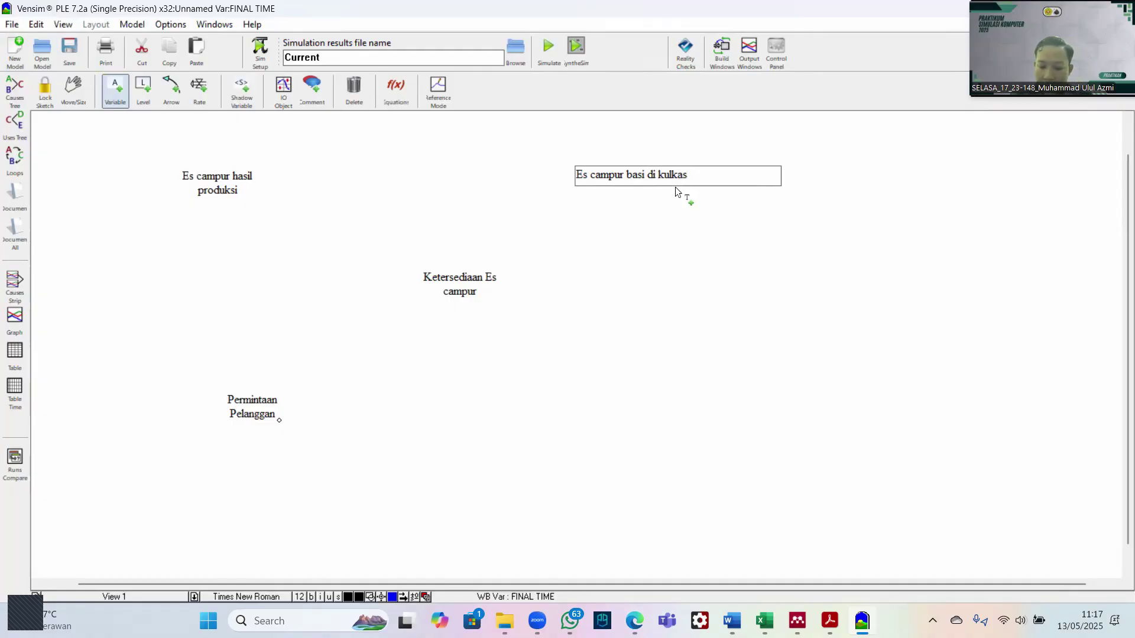
Step: Add a variable named "Jumlah produksi maksimal" above and to the left of Es campur hasil produksi
scroll(238, 239, "up", 1)
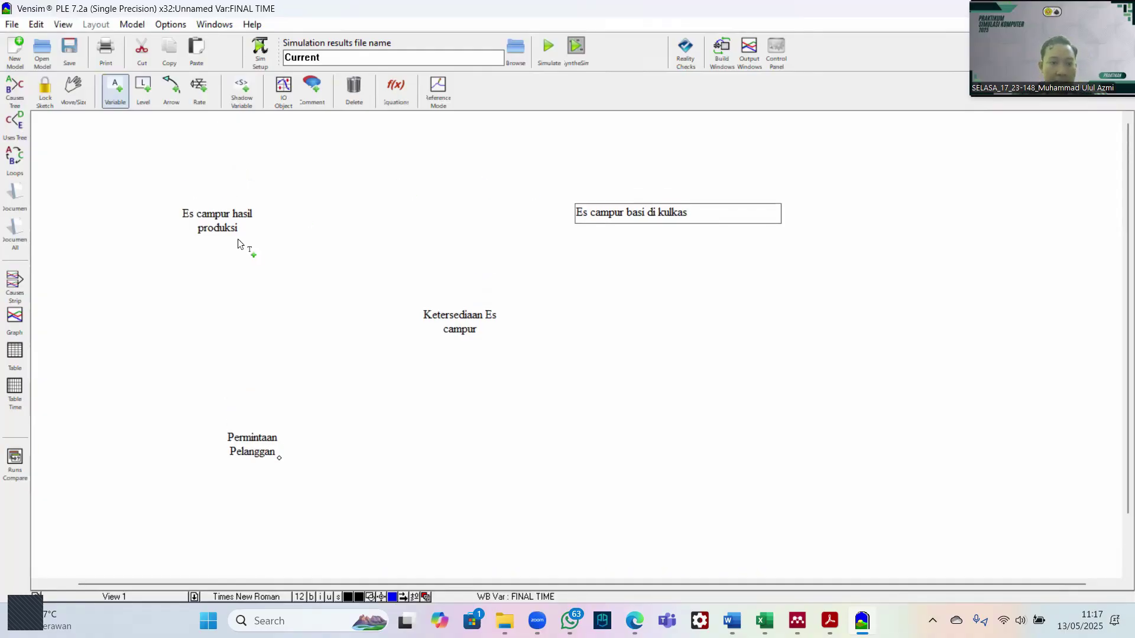
left_click(125, 146)
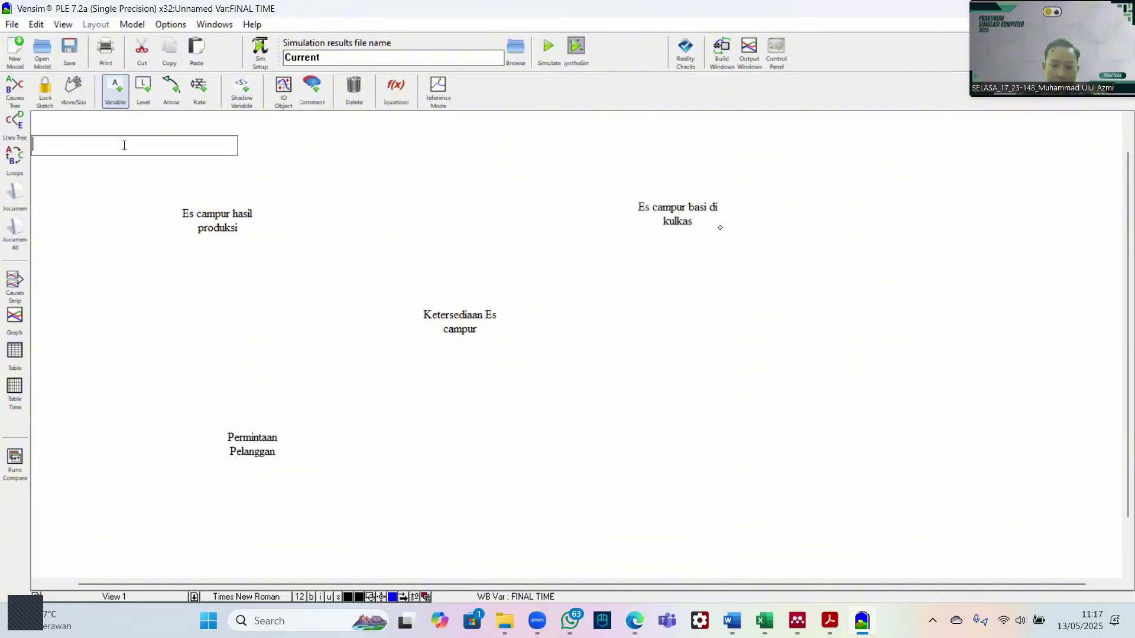
type("Jumlah pro")
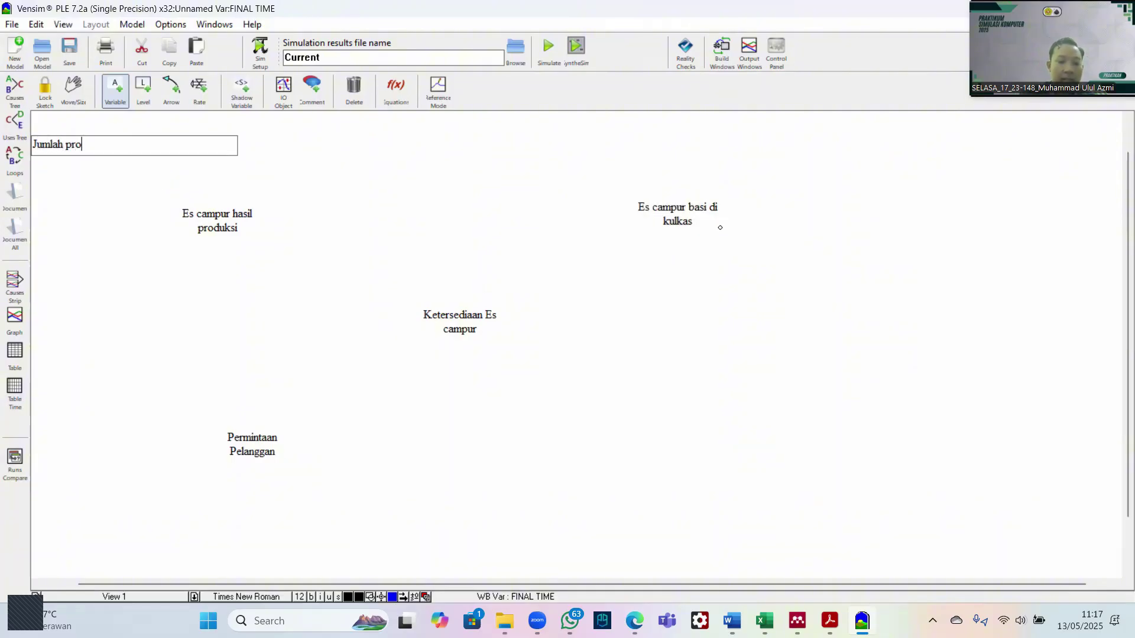
type("duksi maksimal")
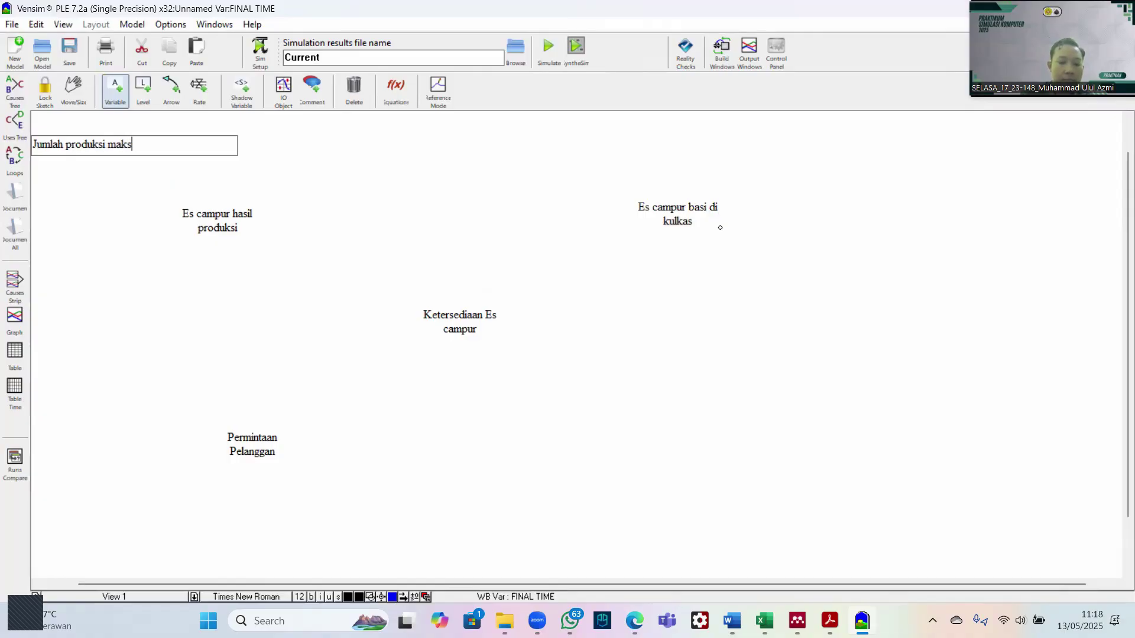
Step: Add a variable named "Persentase Keberhasilan produksi" below and to the left of Es campur hasil produksi
left_click(70, 285)
type("Per")
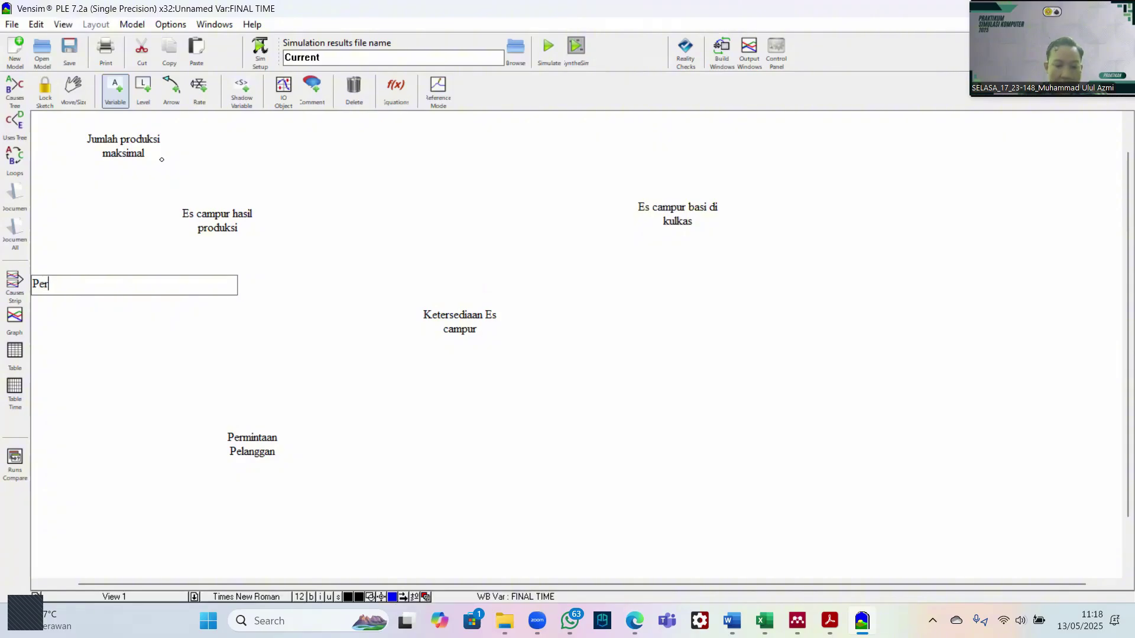
type("sentase Keb")
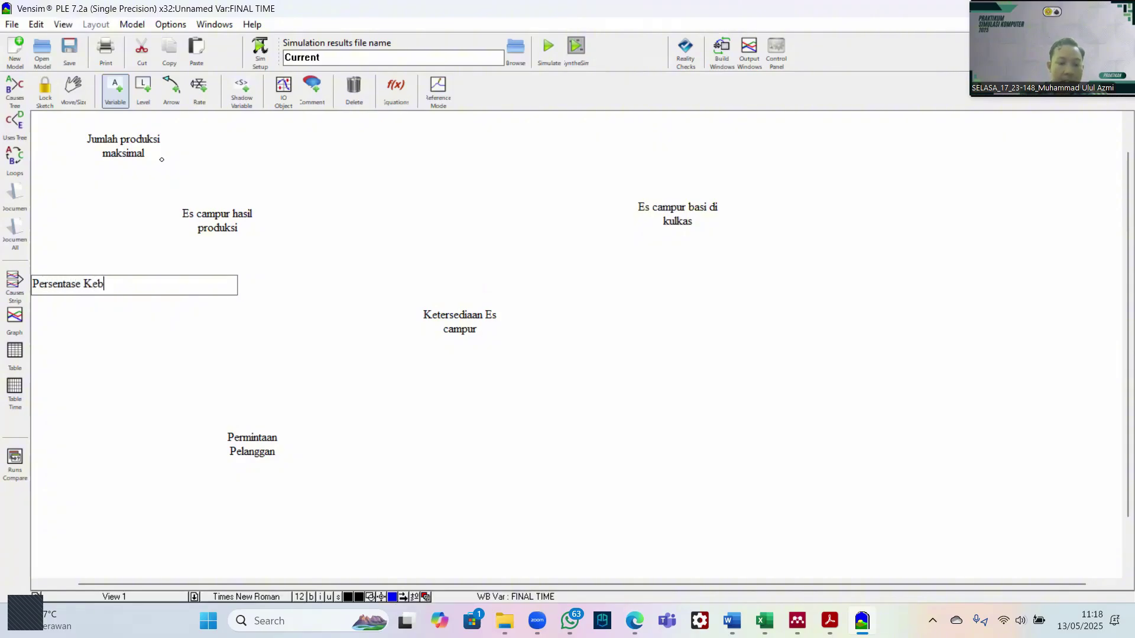
type("erhasilan produksi")
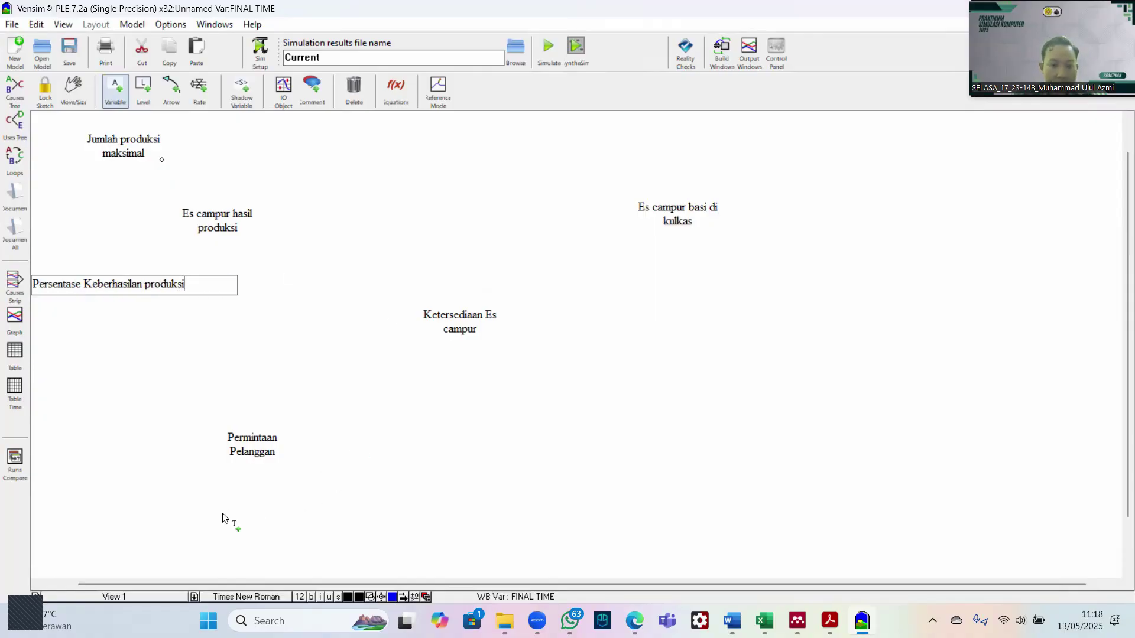
Step: Add a variable named "Rasio permintaan tahunan" below and to the left of Permintaan Pelanggan
left_click(119, 508)
type("R")
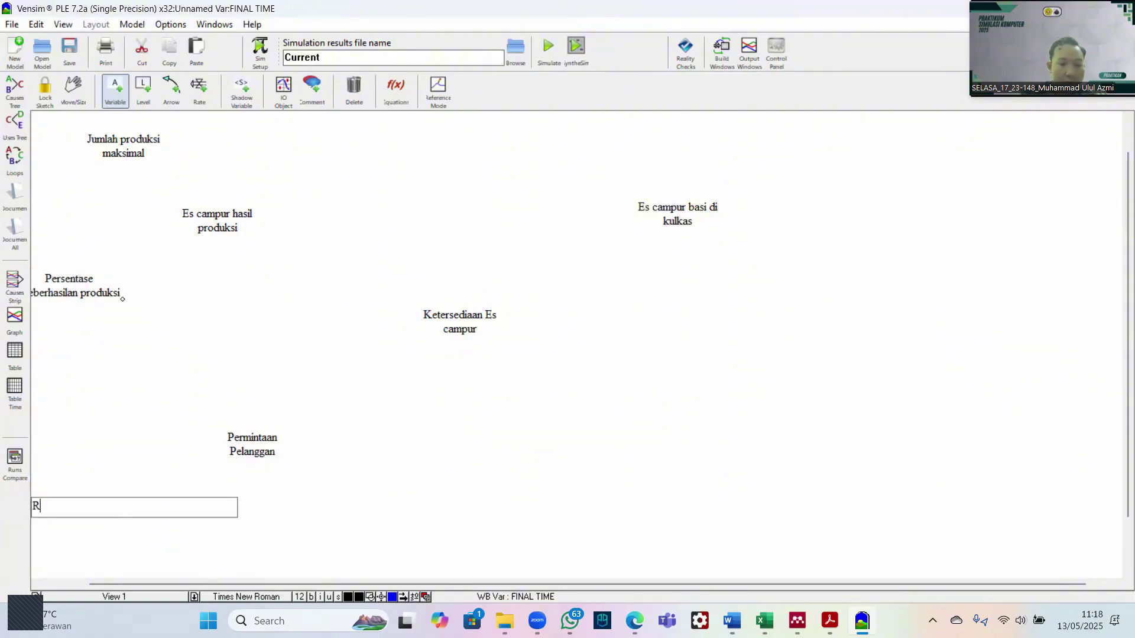
type("asio permi")
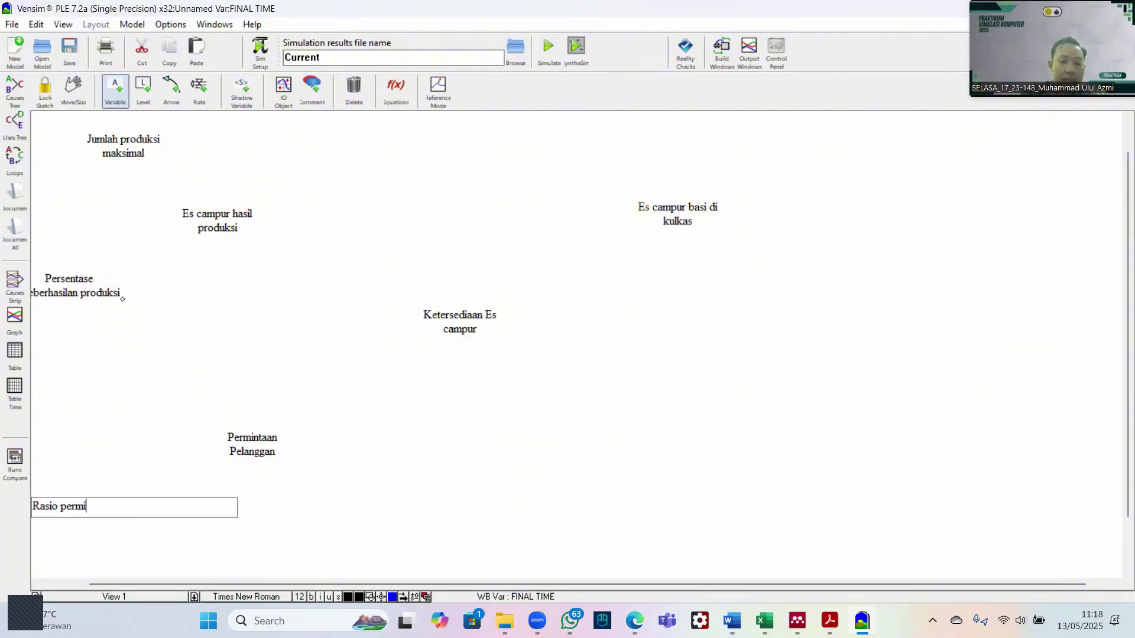
type("ntaan tahunan")
Step: Add a variable named "Jumlah Permintaan" below and to the right of Permintaan Pelanggan
left_click(435, 502)
type("Jum")
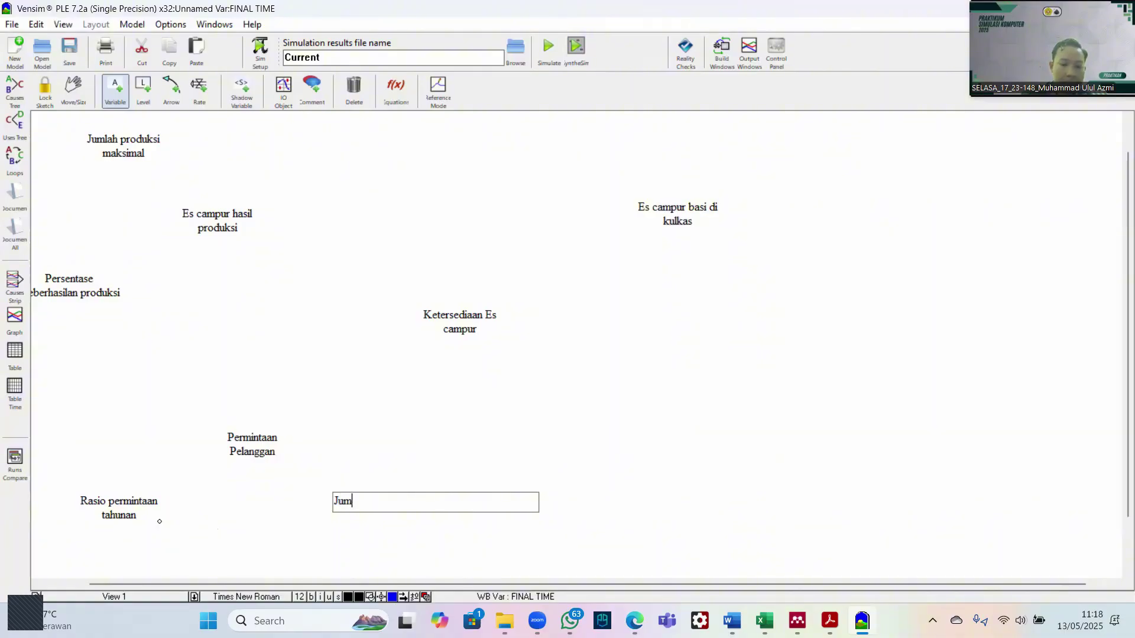
type("lah Permintaan")
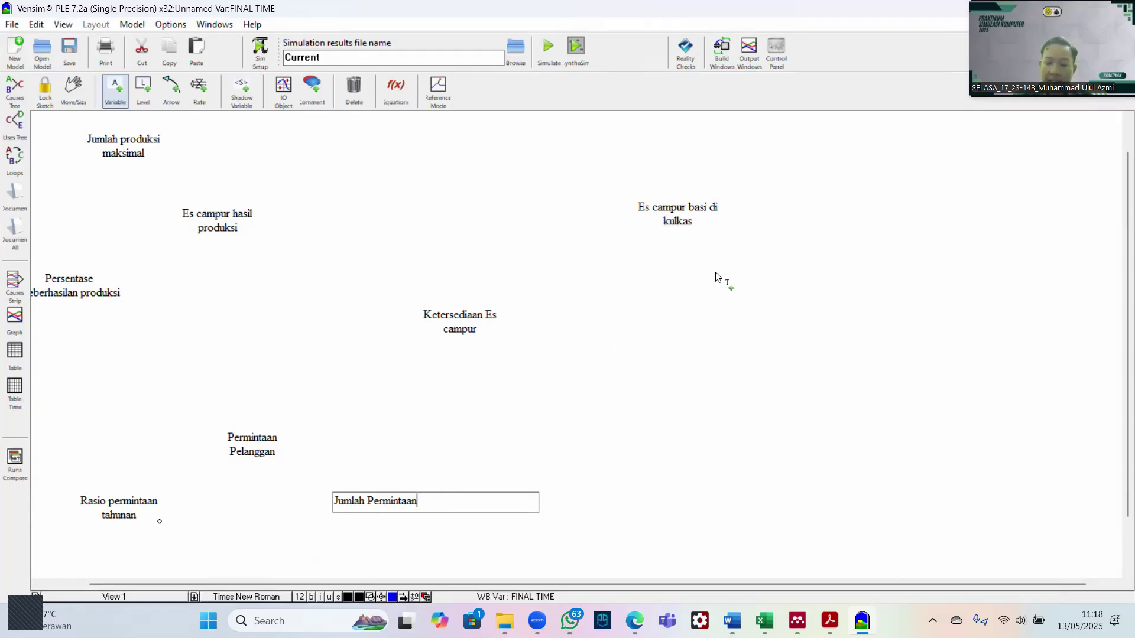
scroll(715, 272, "up", 1)
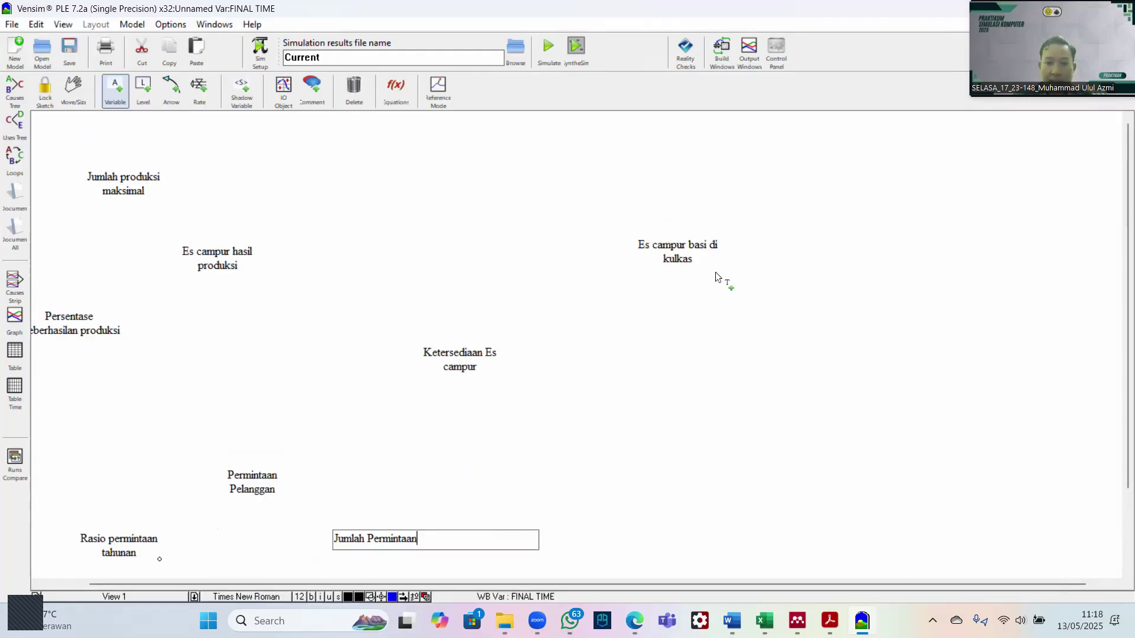
key("Return")
Step: Add a variable named "Persentase es campur basi" to the right of Es campur basi di kulkas and shift it slightly right and down
left_click(795, 247)
type("E")
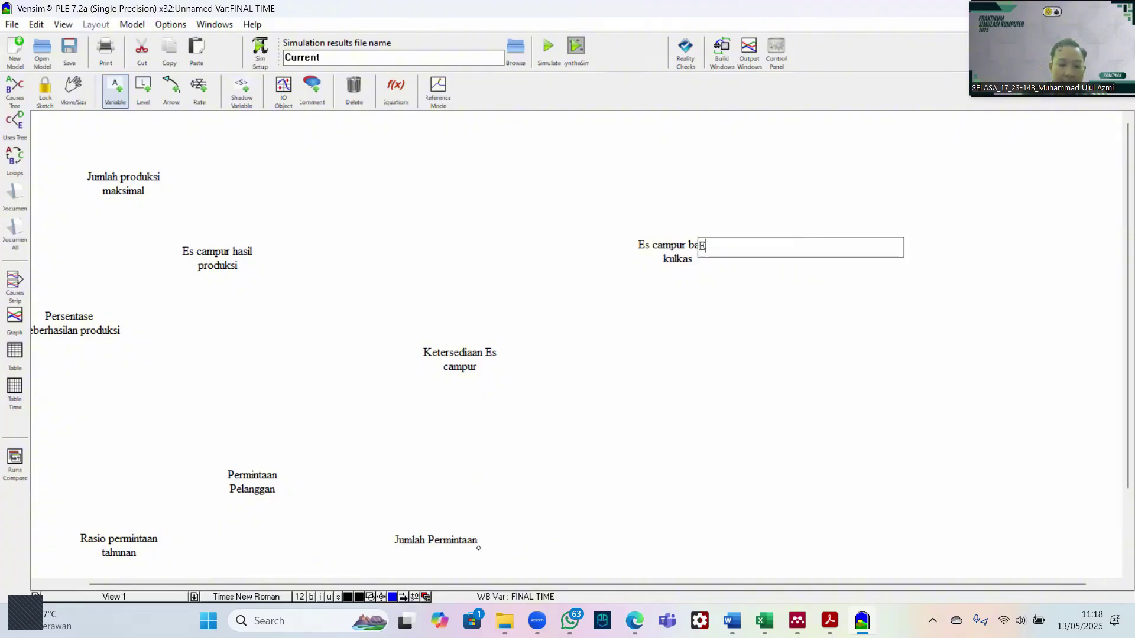
key("BackSpace")
type("Persentase e")
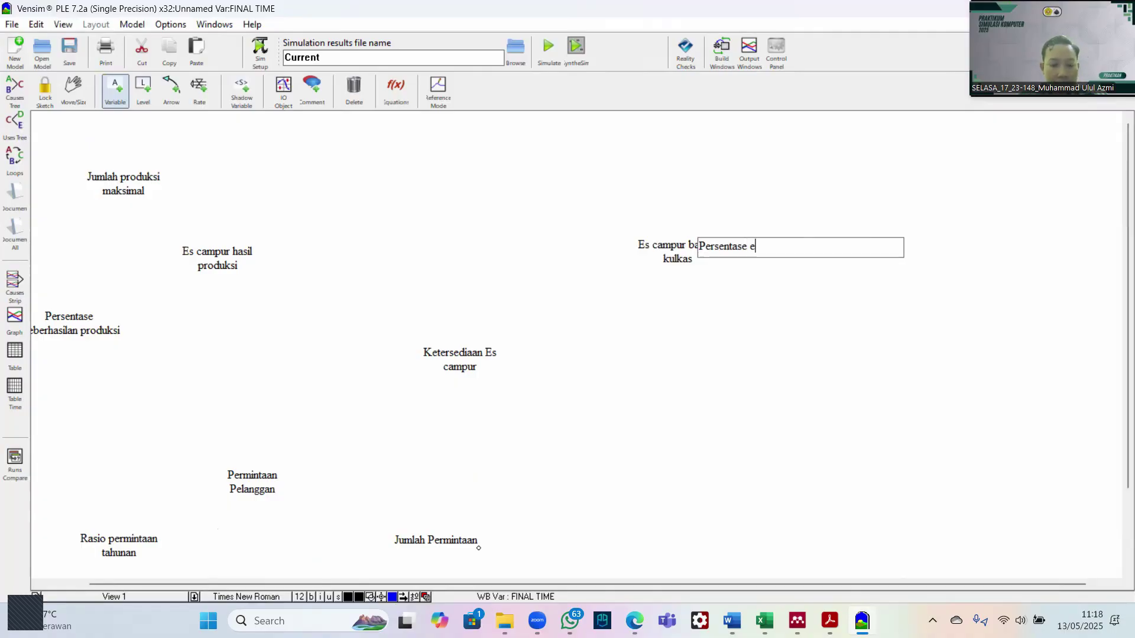
type("s campur ba")
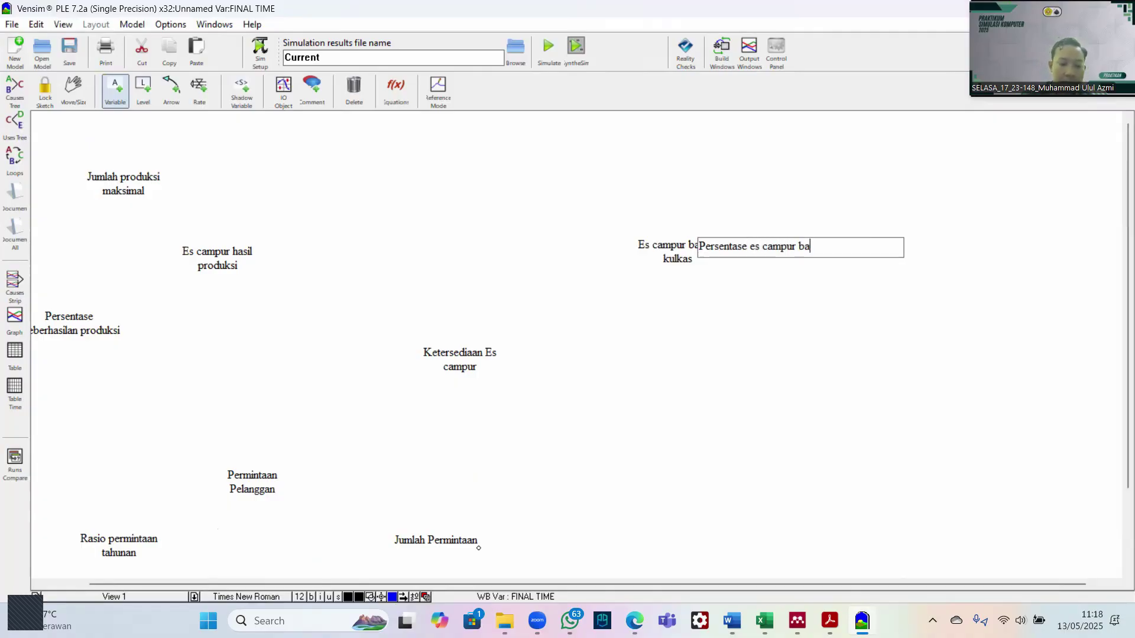
type("si")
key("Return")
left_click(858, 294)
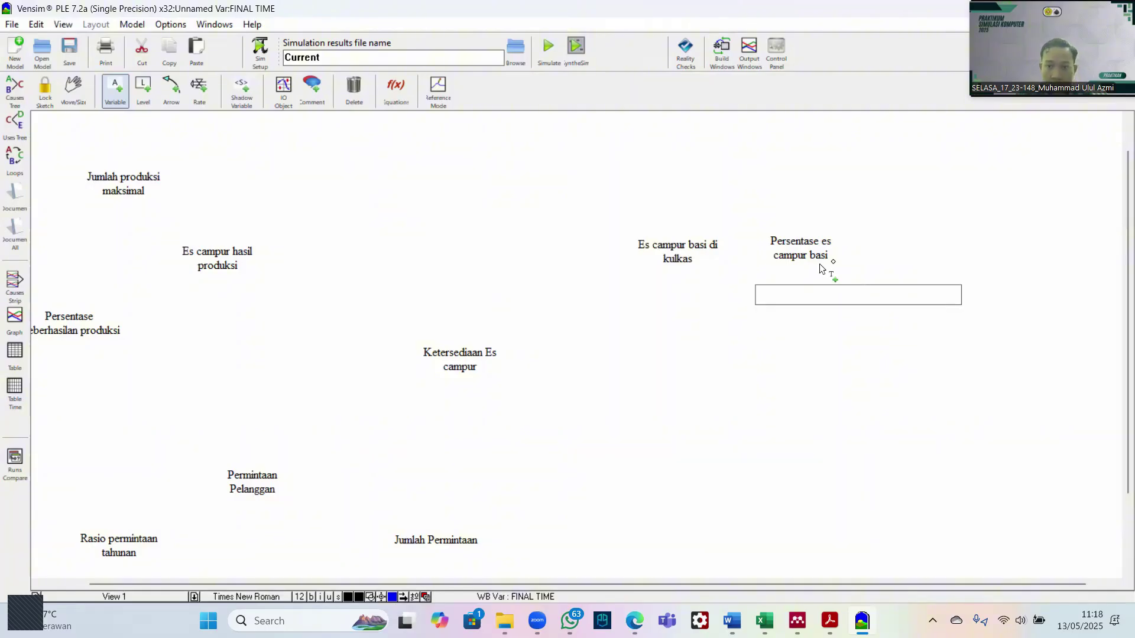
left_click_drag(811, 248, 842, 264)
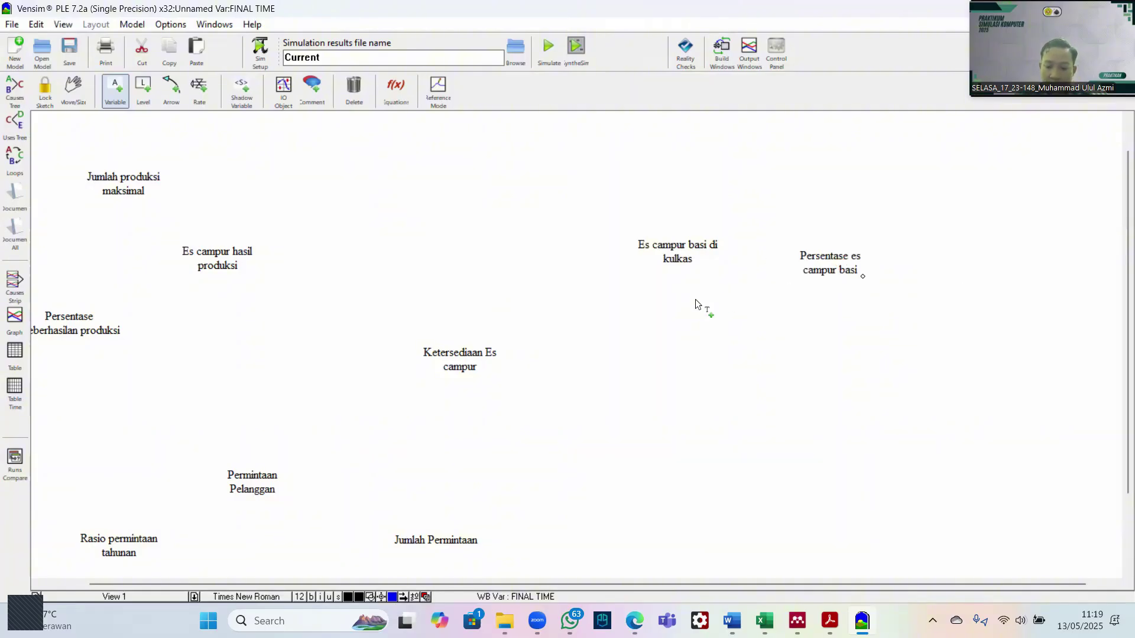
Step: Add a variable named "Peningkatan permintaan" above and to the right of Jumlah Permintaan
scroll(695, 304, "down", 3)
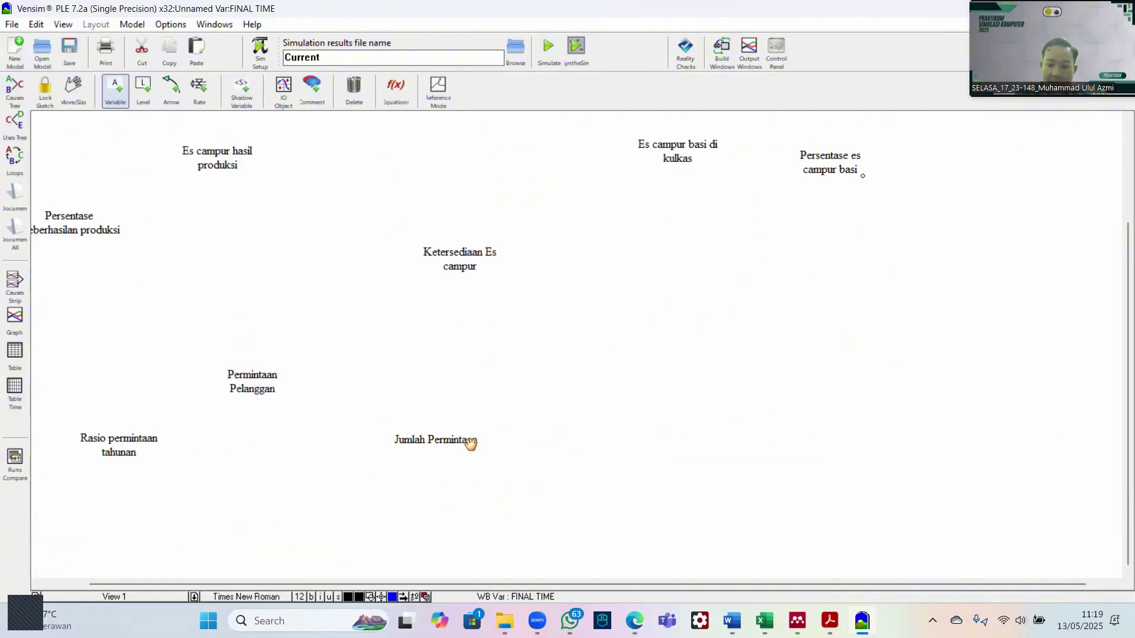
left_click(612, 354)
type("Pe")
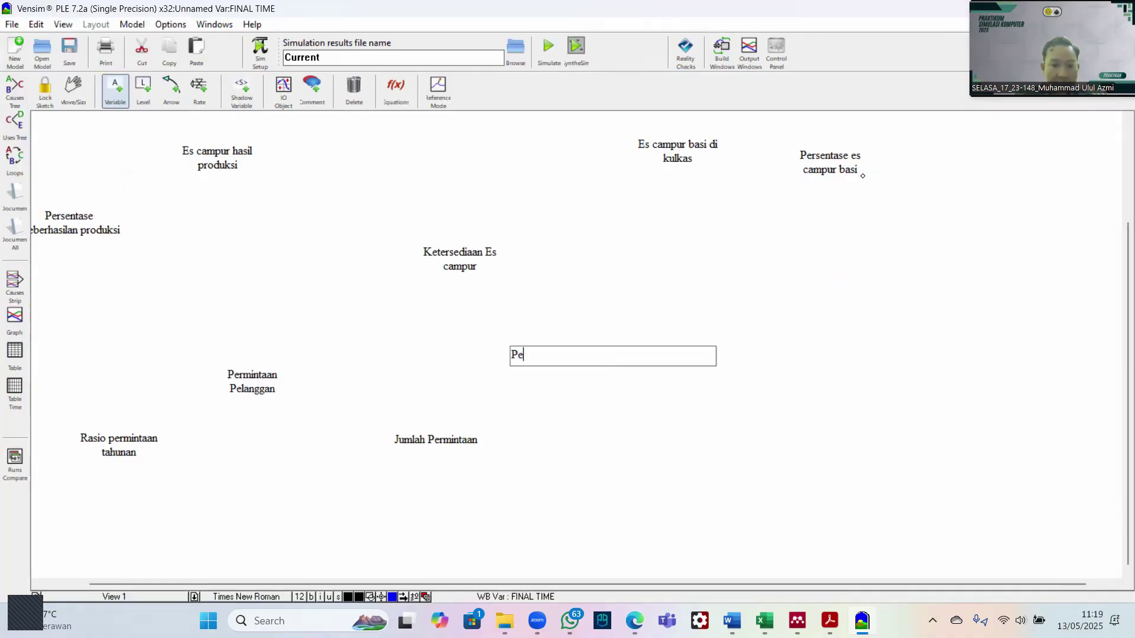
type("ningkata")
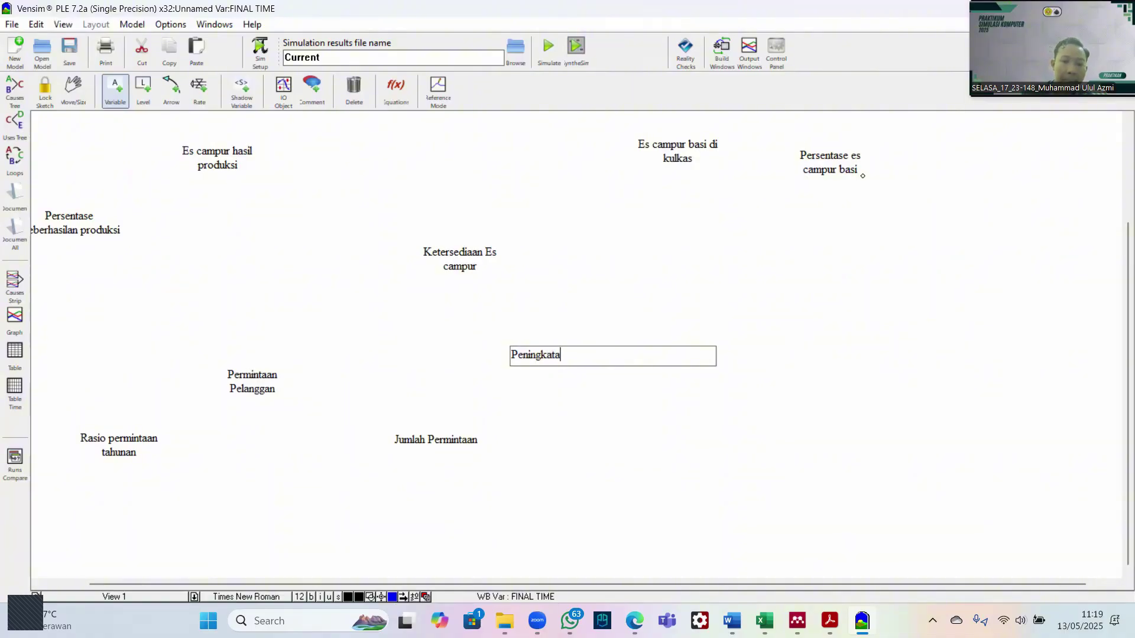
type("n permintaan")
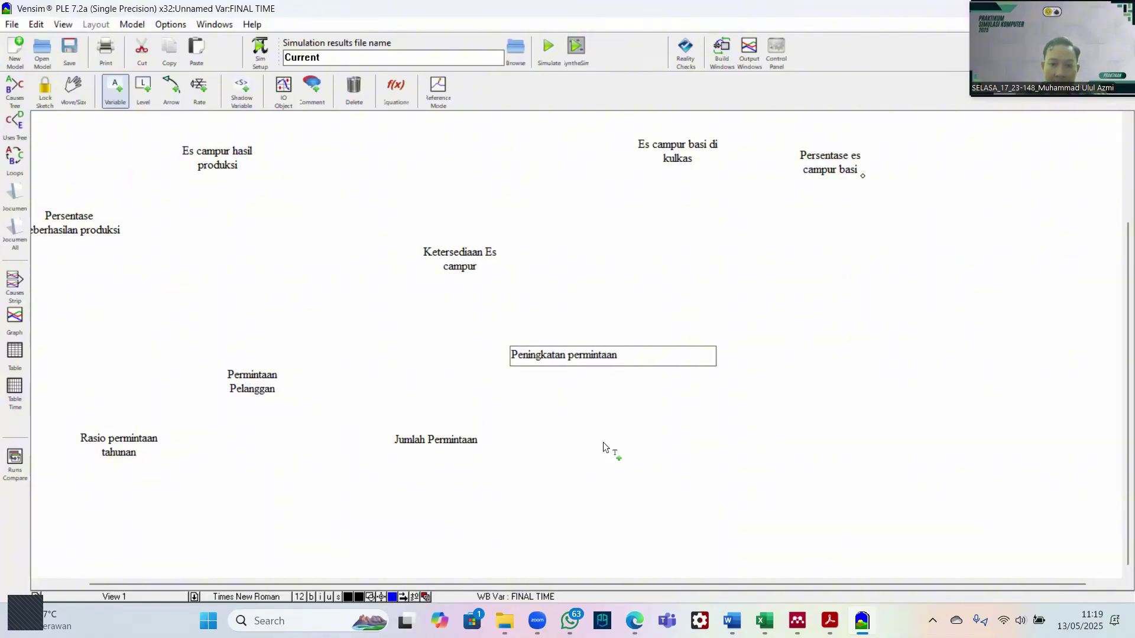
Step: Add a variable named "Penurunan permintaan" below and to the right of Jumlah Permintaan
left_click(568, 495)
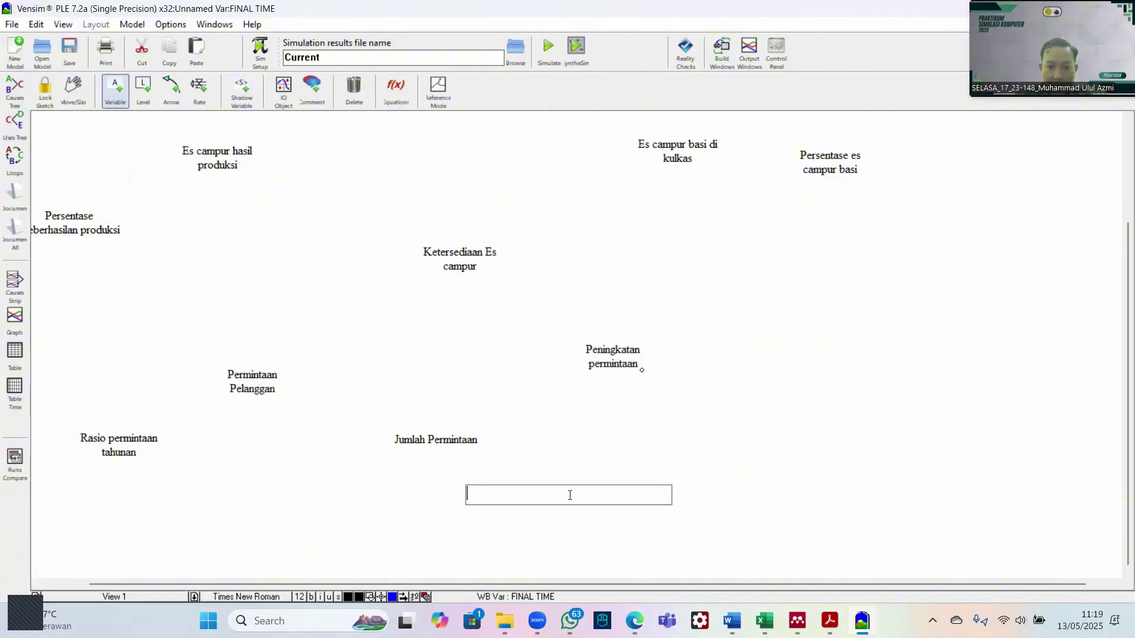
type("Pen")
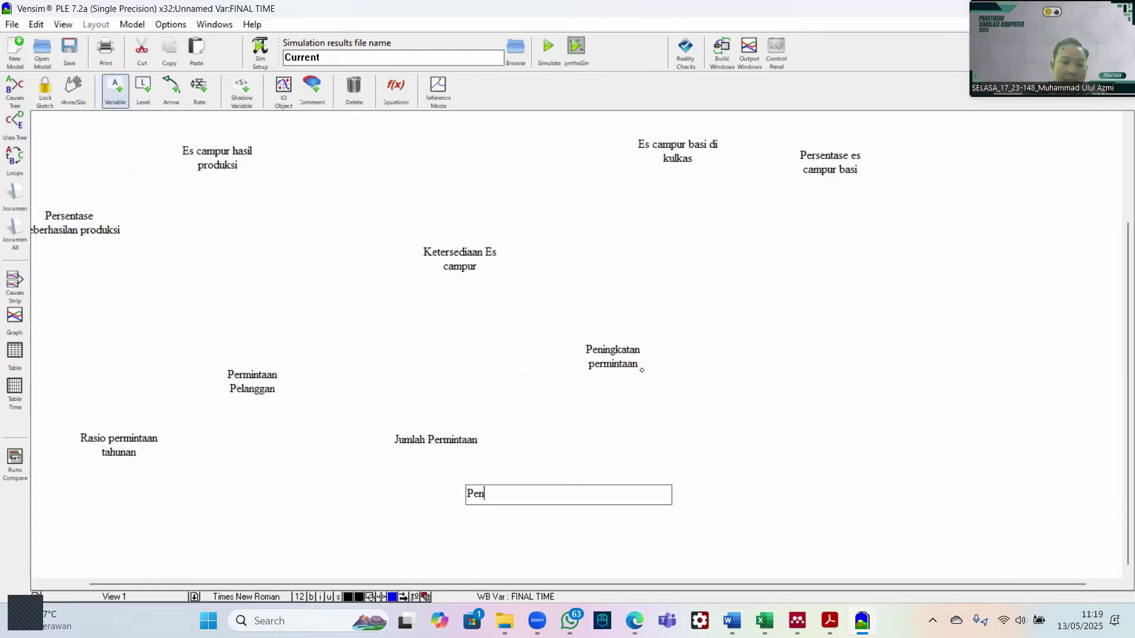
type("urunan per")
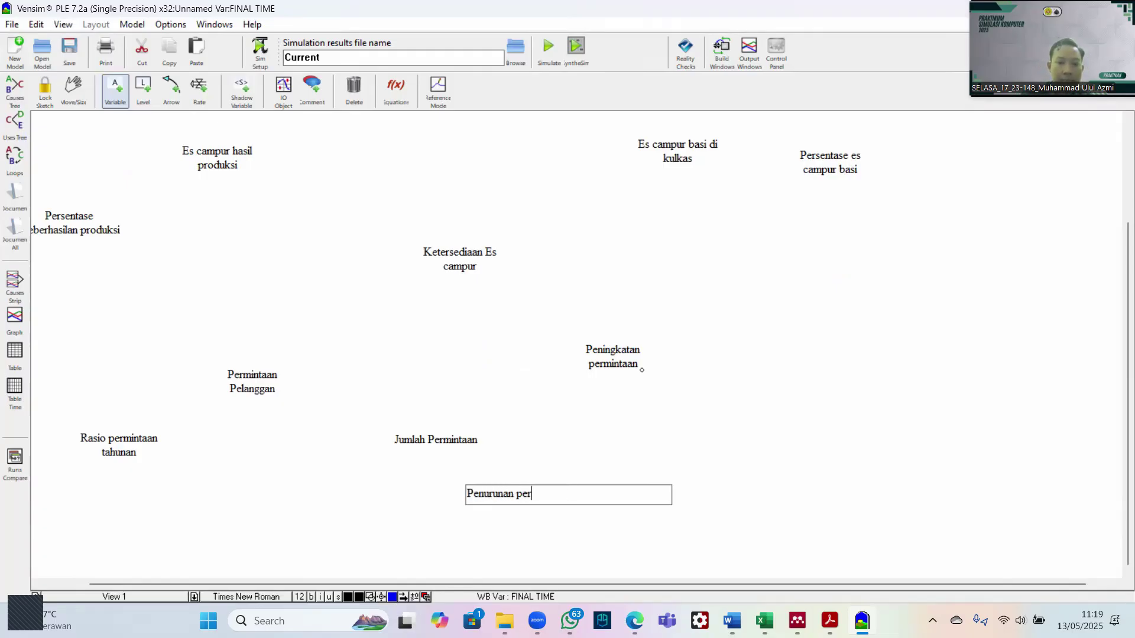
type("mintaa")
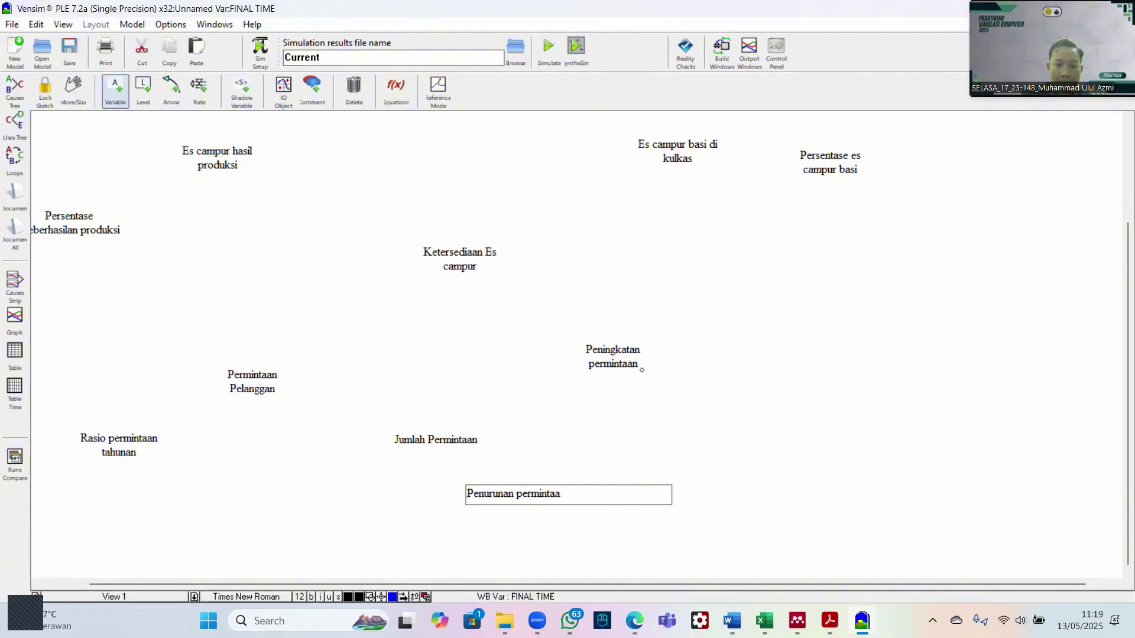
type("n")
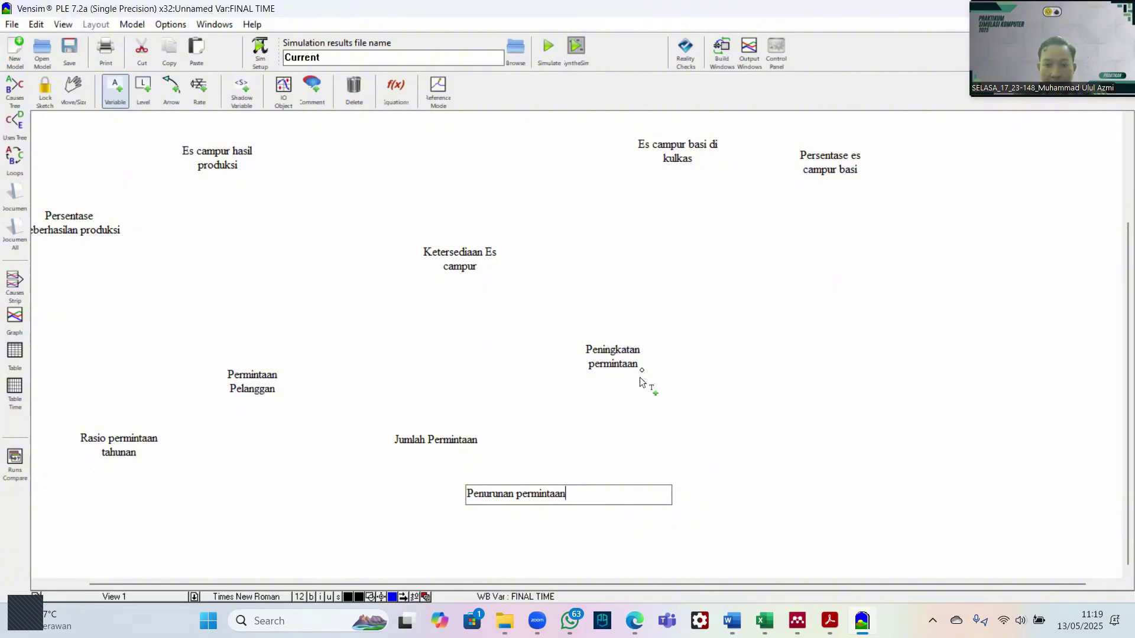
Step: Add a variable named "Persentase peningkatan permintaan" to the right of Peningkatan permintaan
left_click(795, 354)
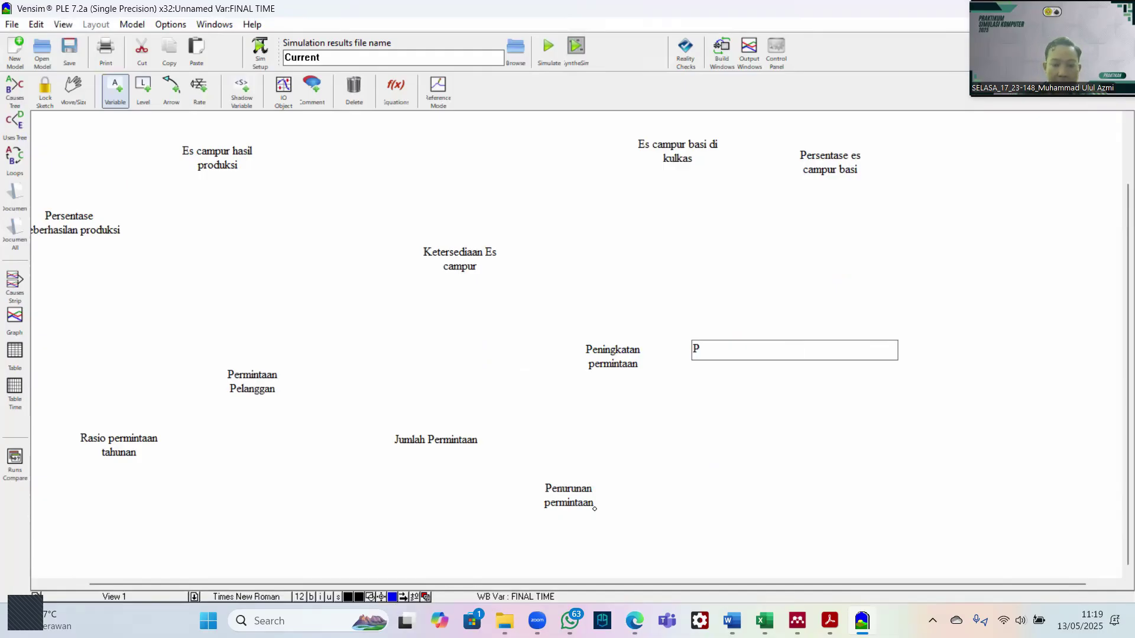
type("Persentase ")
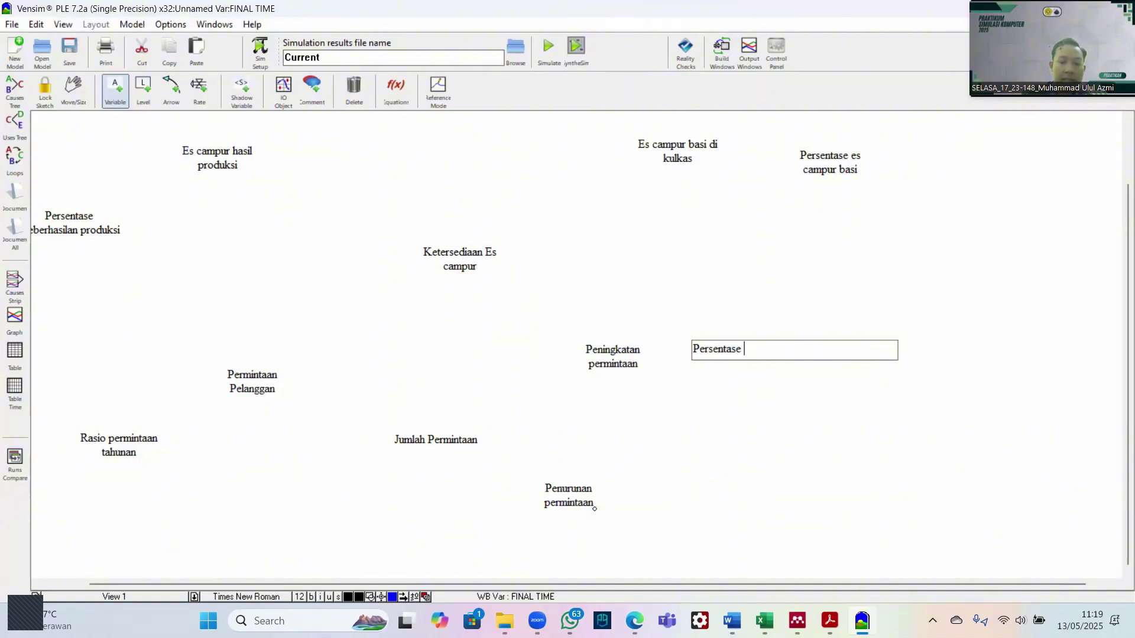
type("peningkatan")
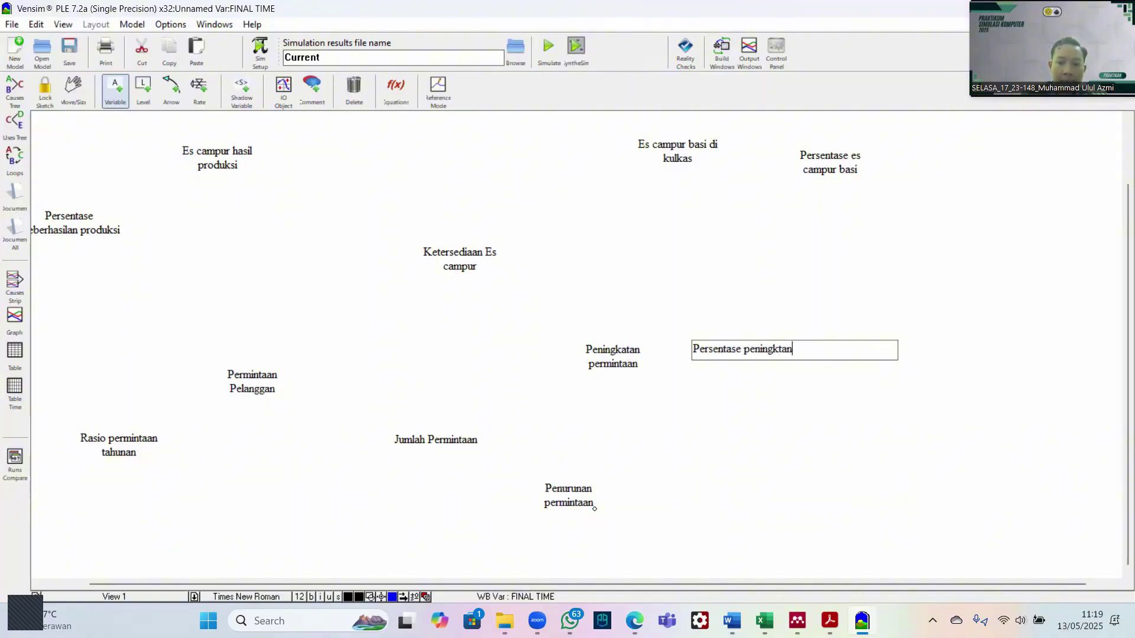
key("BackSpace")
key("BackSpace")
key("BackSpace")
type("atan per")
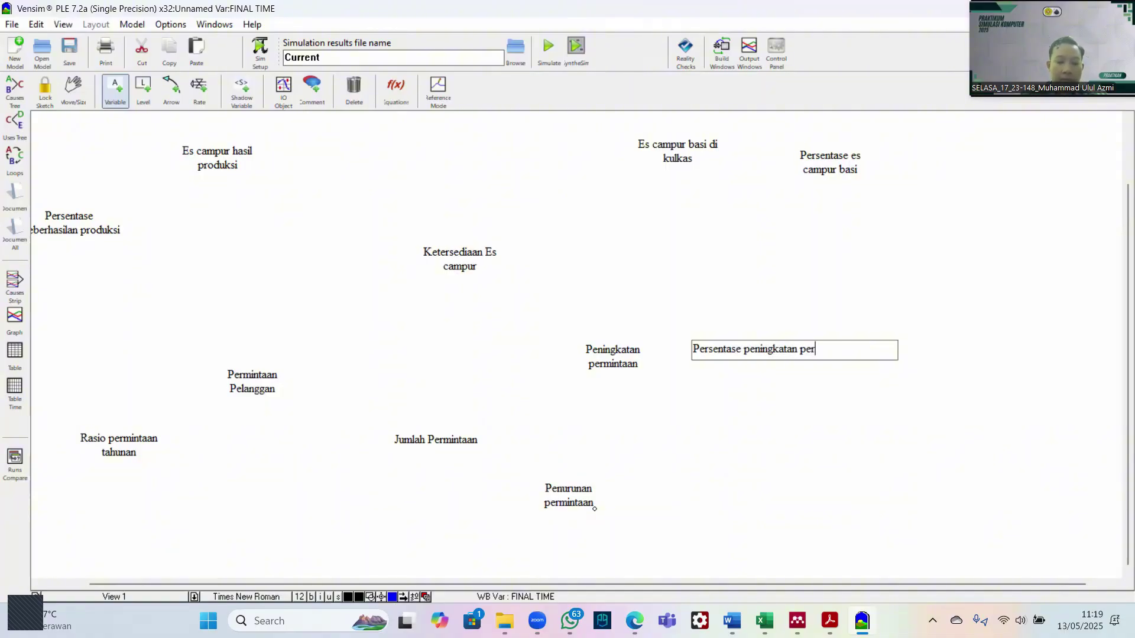
type("mintaan")
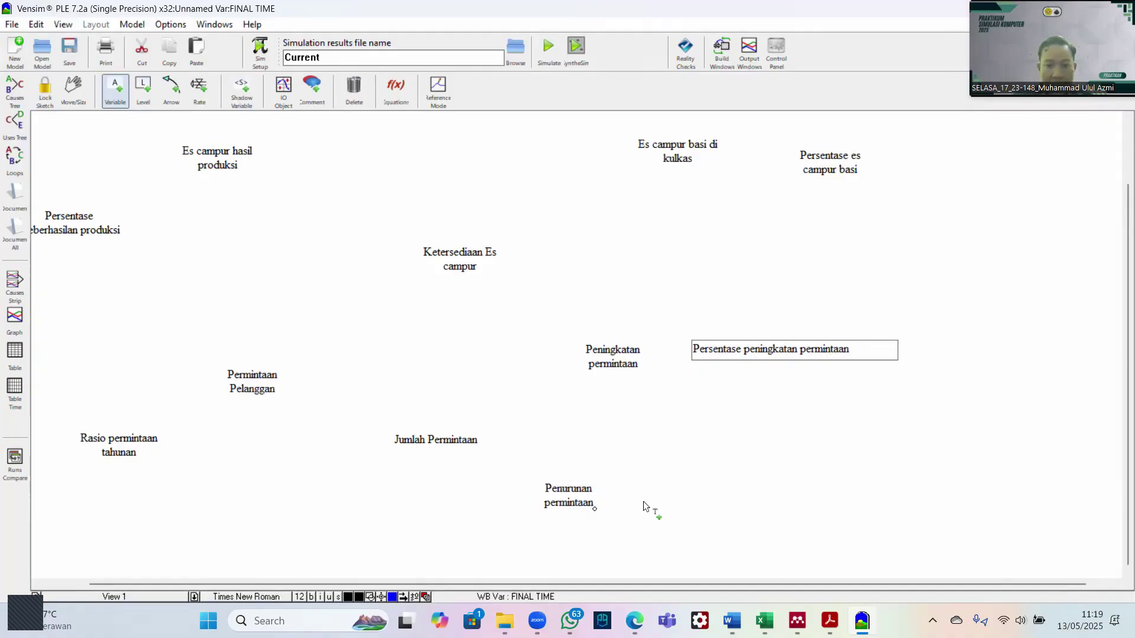
Step: Add a variable named "Persentase penurunan permintaan" to the right of Penurunan permintaan
left_click(777, 505)
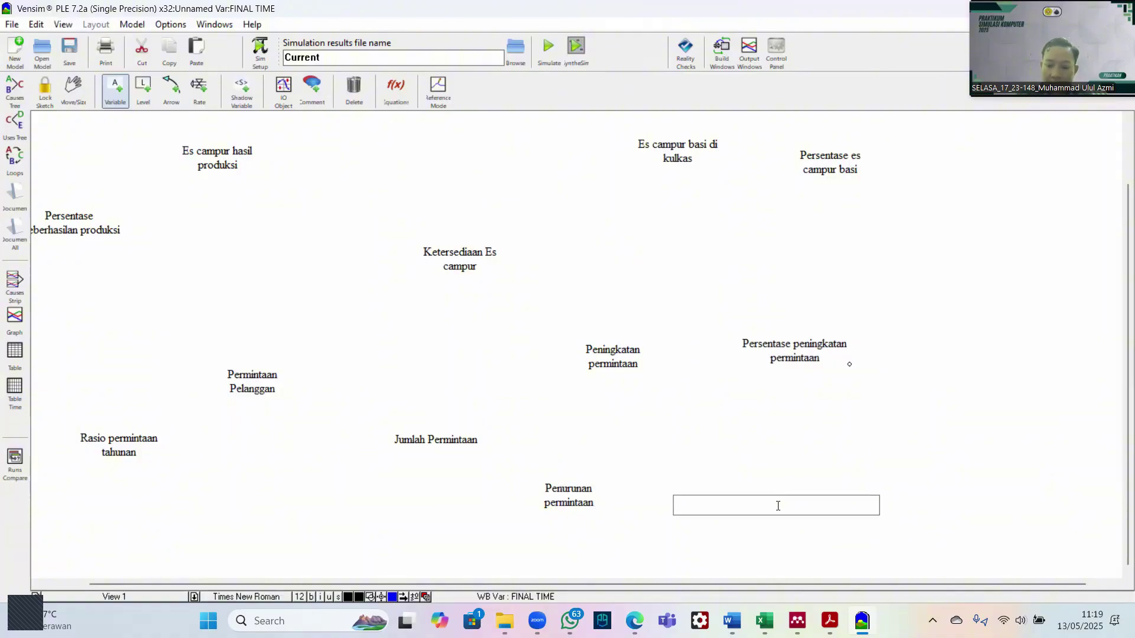
type("Per")
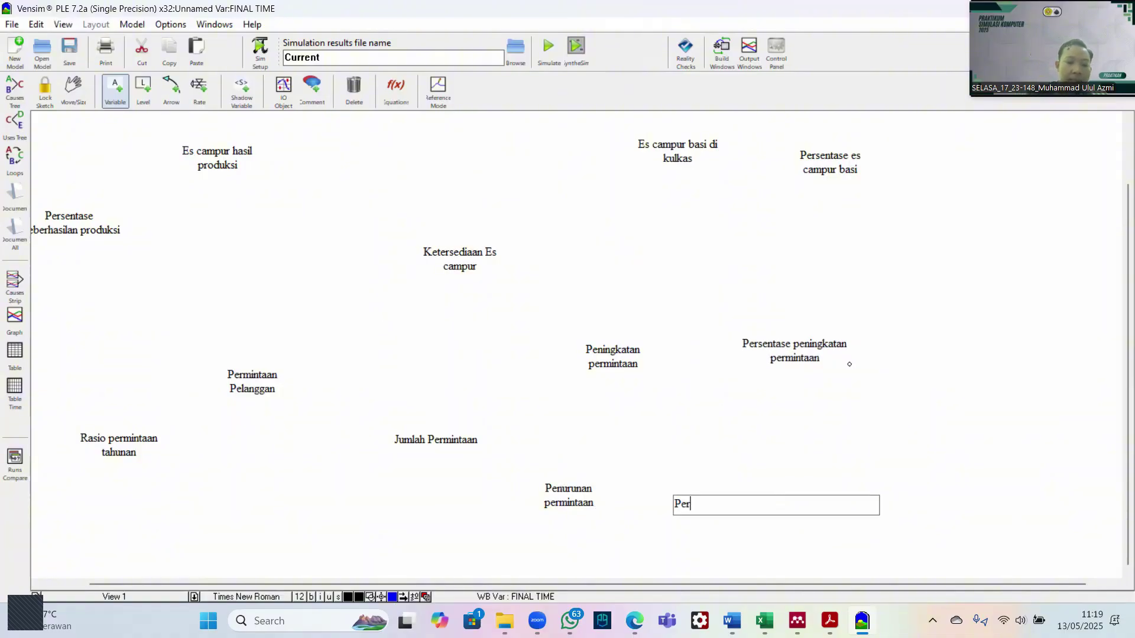
type("sentase pen")
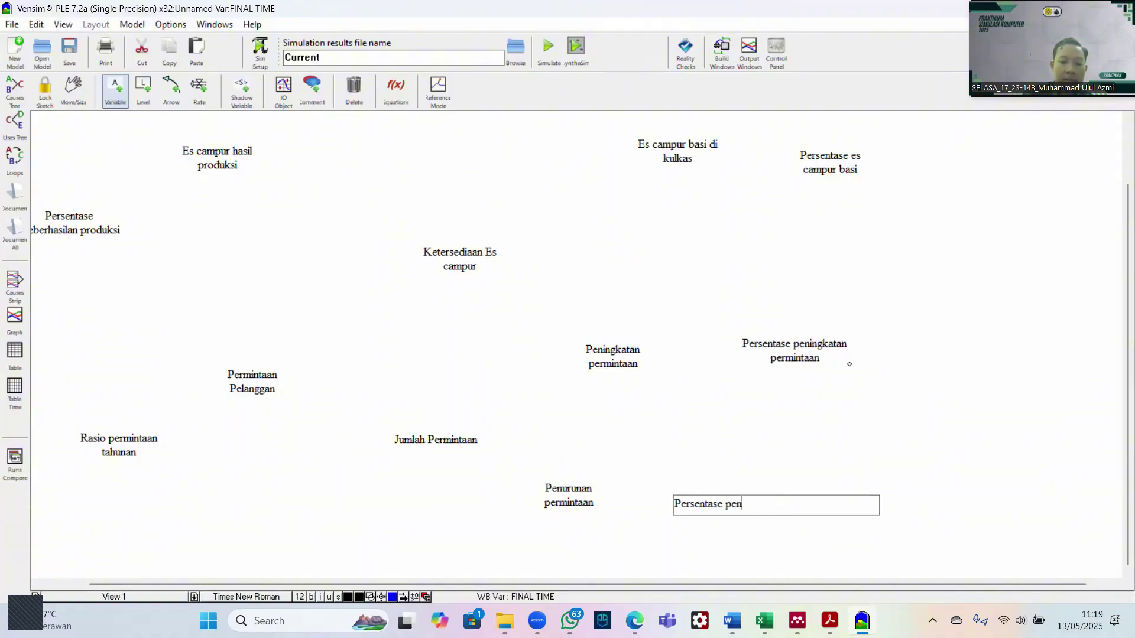
type("urunan permintaan")
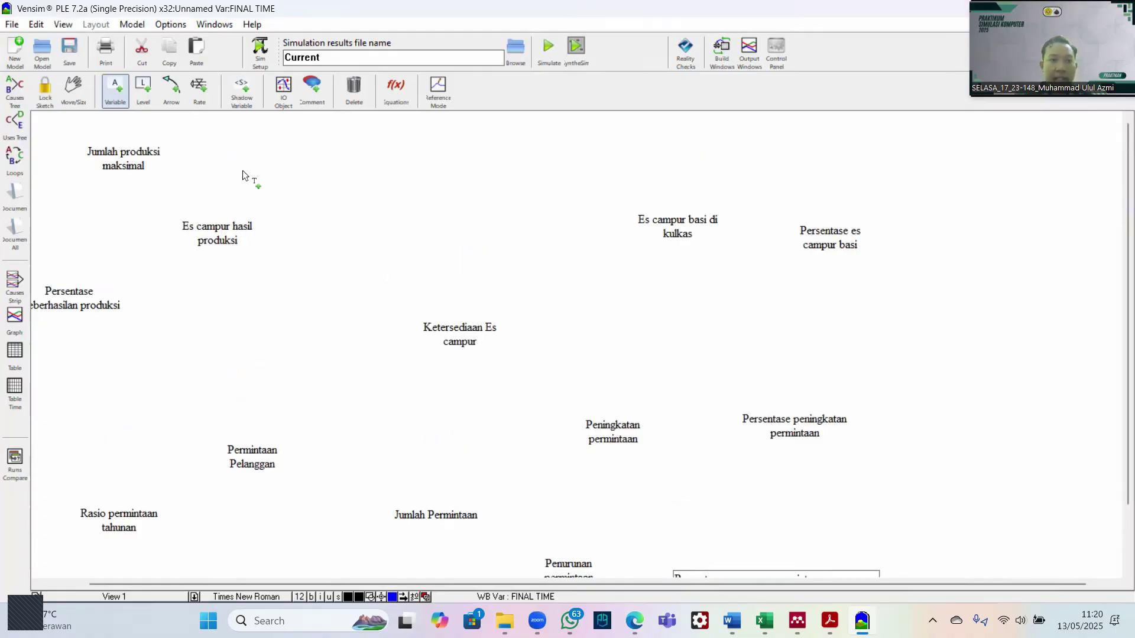
Step: Draw a curved causal arrow from Jumlah produksi maksimal to Es campur hasil produksi, bending outward to the upper right
left_click(164, 104)
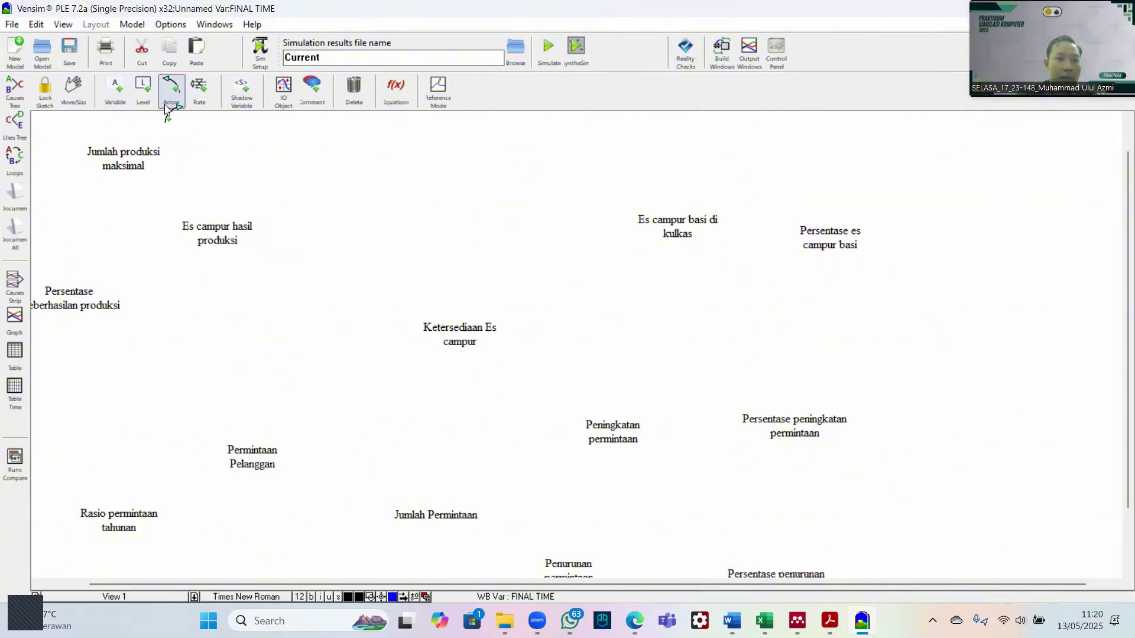
left_click(121, 160)
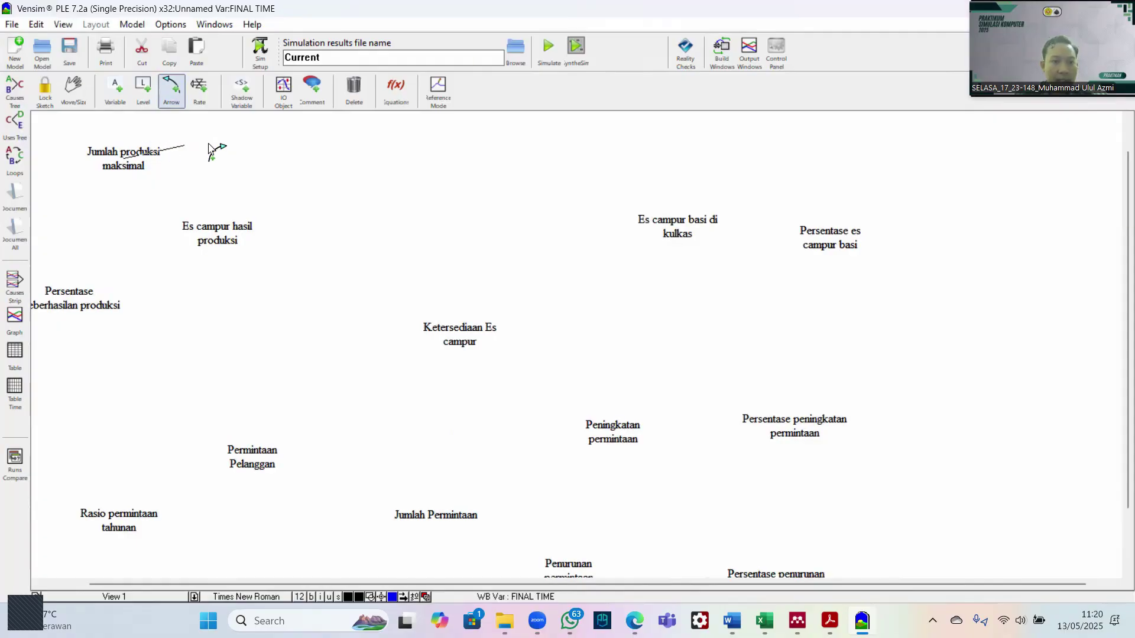
left_click(226, 152)
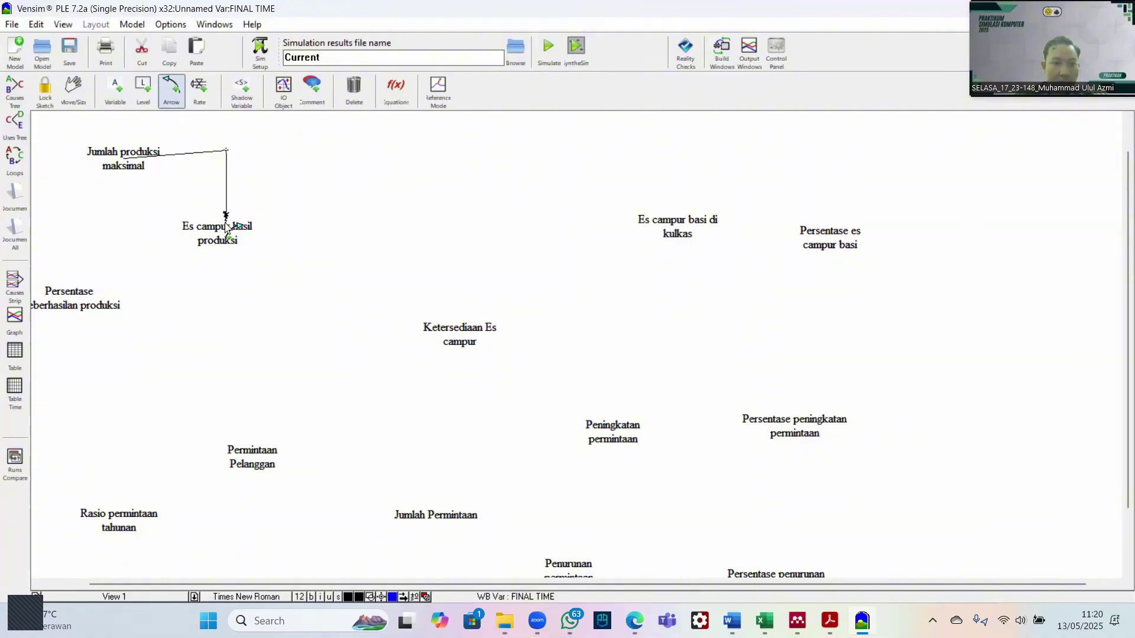
left_click(226, 228)
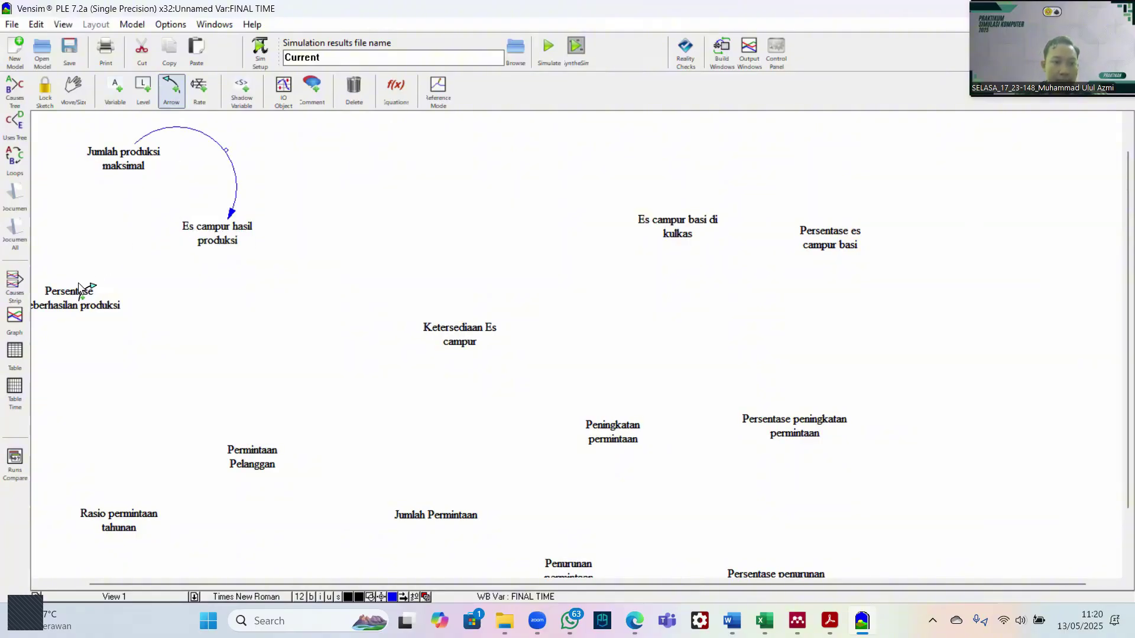
Step: Shift Persentase Keberhasilan produksi slightly right and draw a curved causal arrow from it to Es campur hasil produksi, bending outward to the lower right
scroll(177, 253, "down", 1)
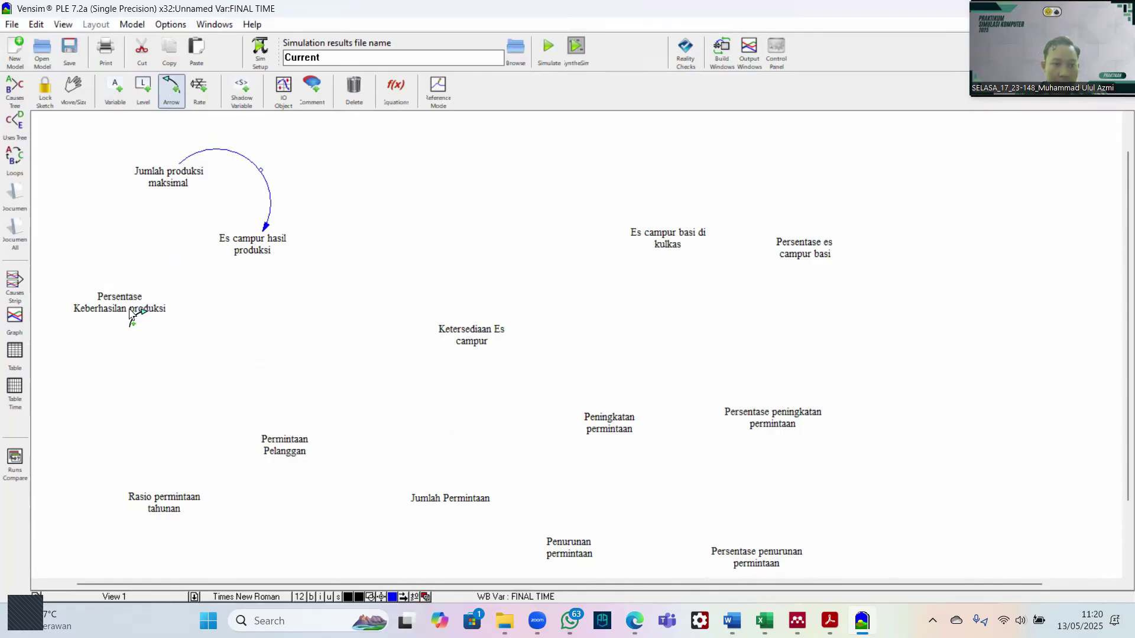
mouse_move(130, 314)
left_mouse_down()
mouse_move(168, 315)
mouse_move(146, 313)
left_mouse_up()
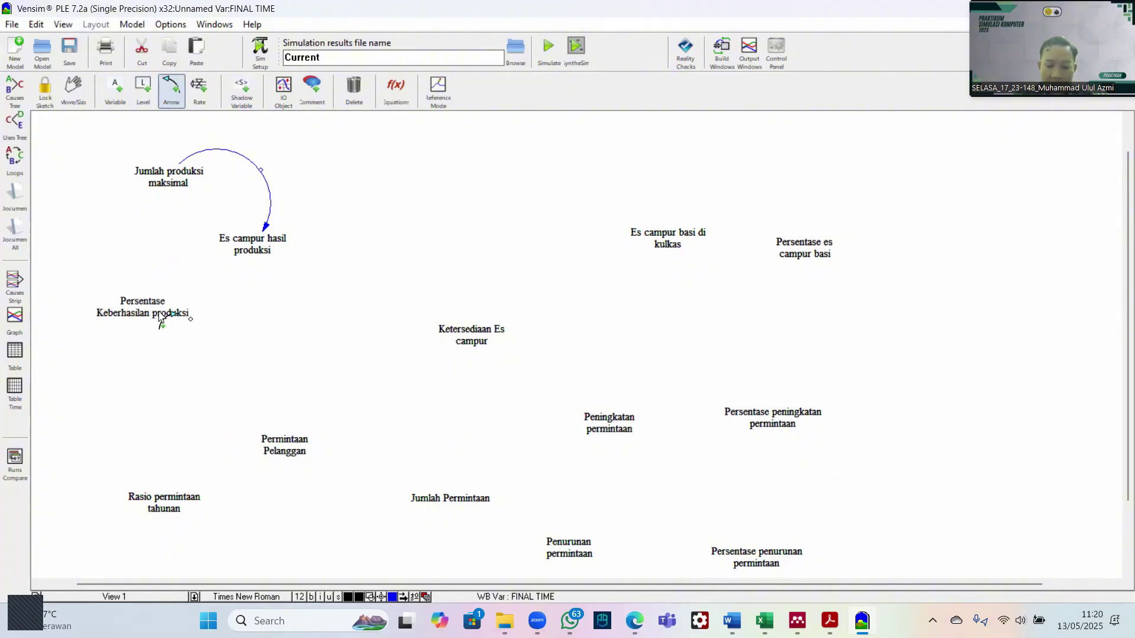
left_click(159, 319)
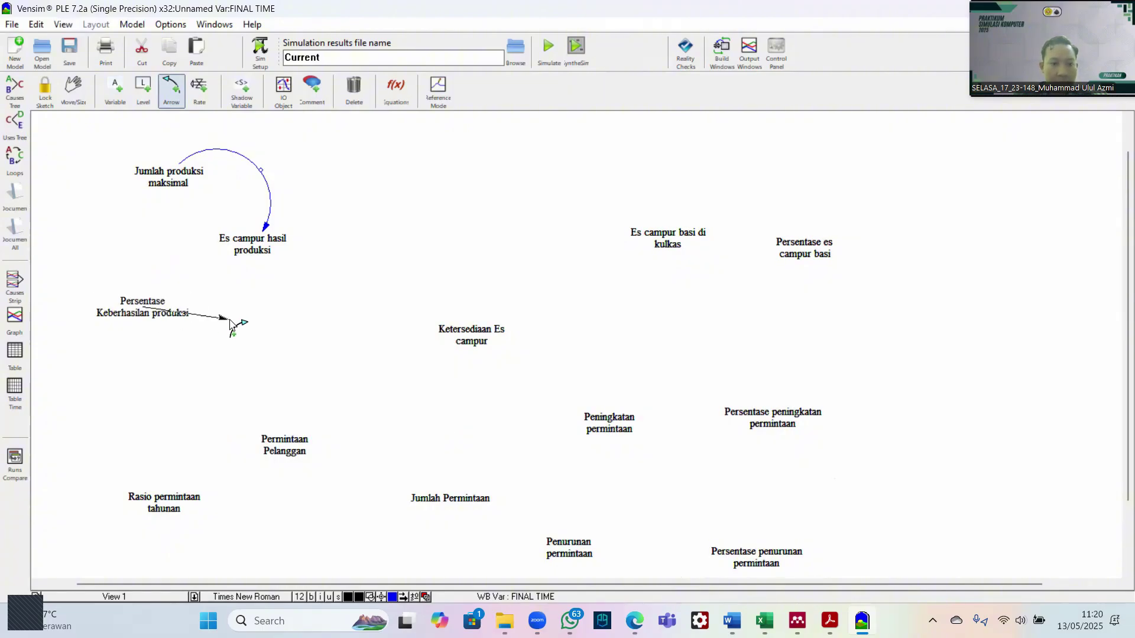
left_click(230, 319)
left_click(258, 256)
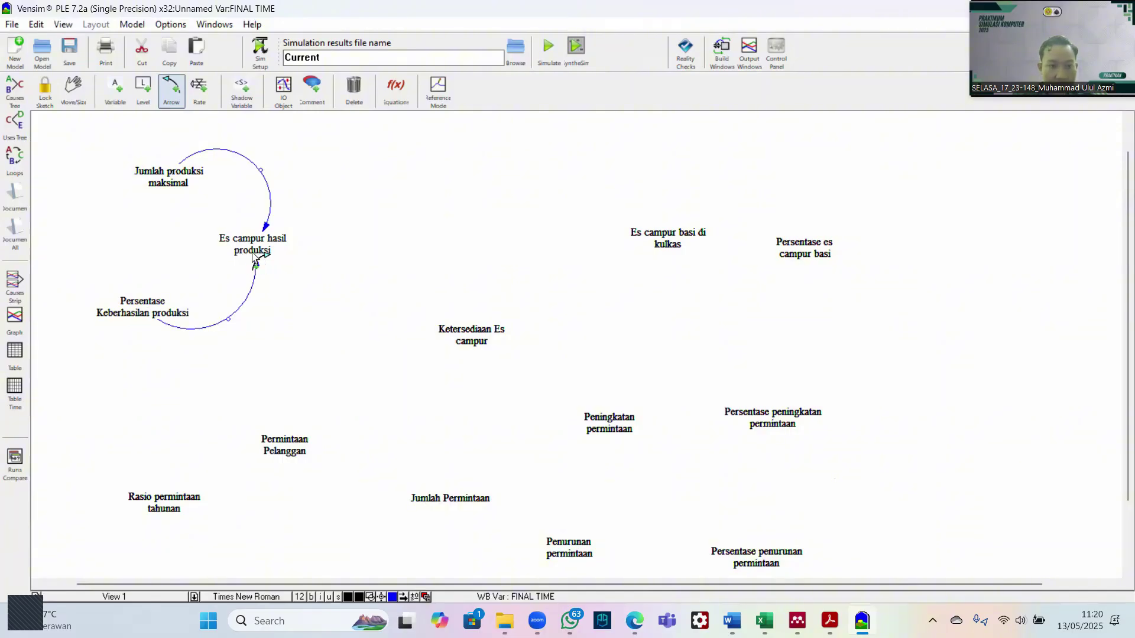
Step: Draw upward-curving causal arrows from Es campur hasil produksi to Ketersediaan Es campur, and from Ketersediaan Es campur to Es campur basi di kulkas
left_click(258, 252)
left_click(392, 223)
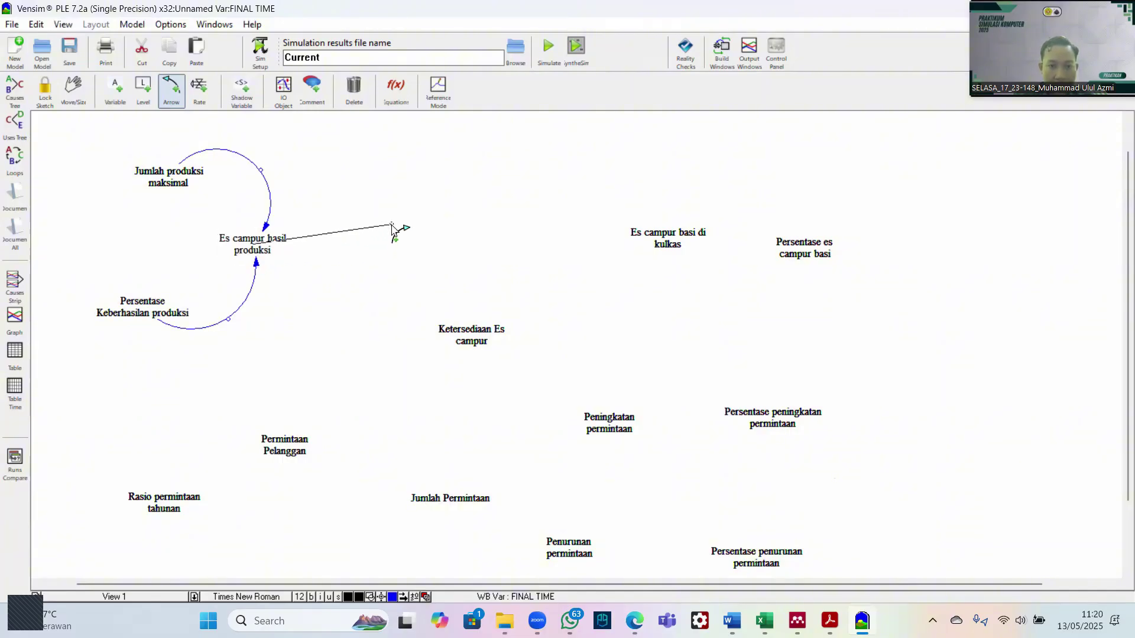
left_click(476, 334)
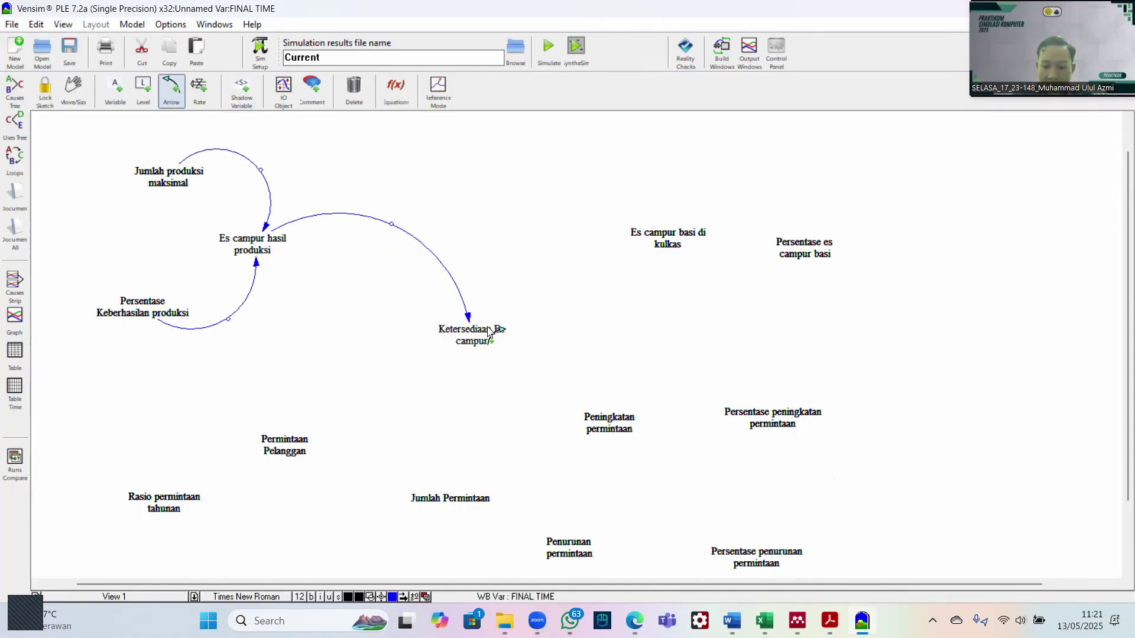
left_click(488, 332)
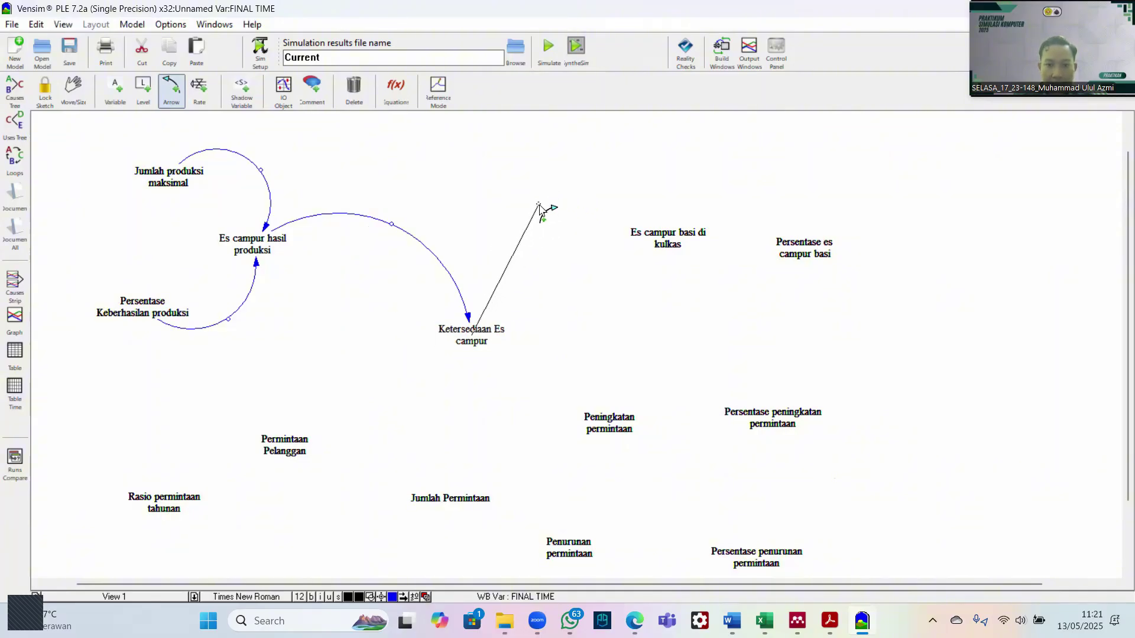
left_click(539, 206)
left_click(677, 239)
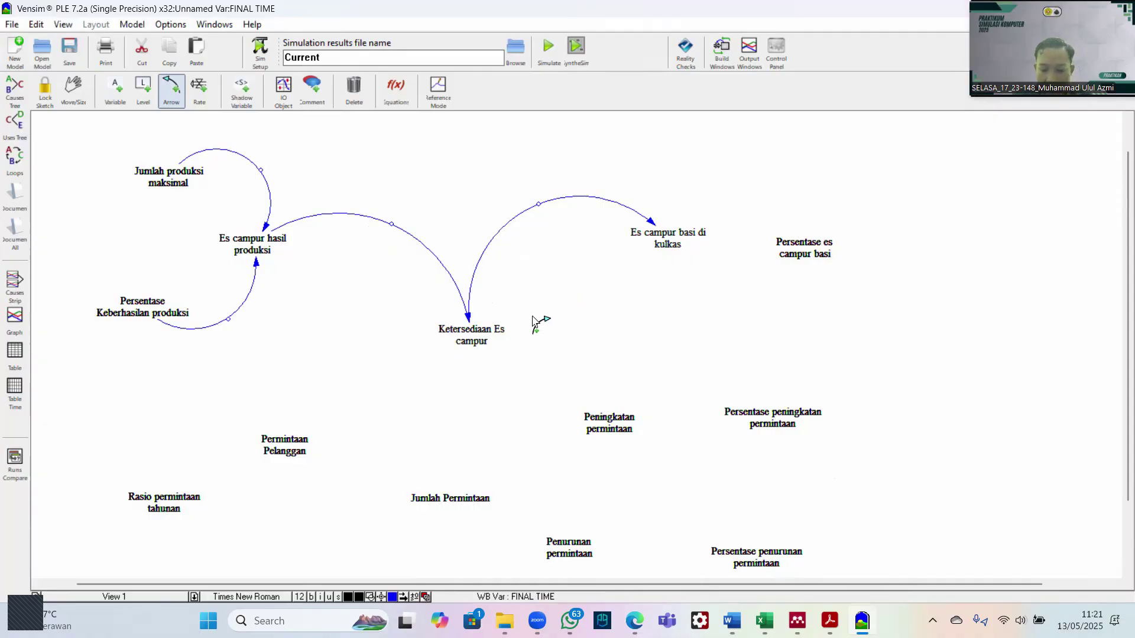
Step: Draw curved causal arrows from Permintaan Pelanggan to Ketersediaan Es campur and from Rasio permintaan tahunan to Permintaan Pelanggan
left_click(289, 445)
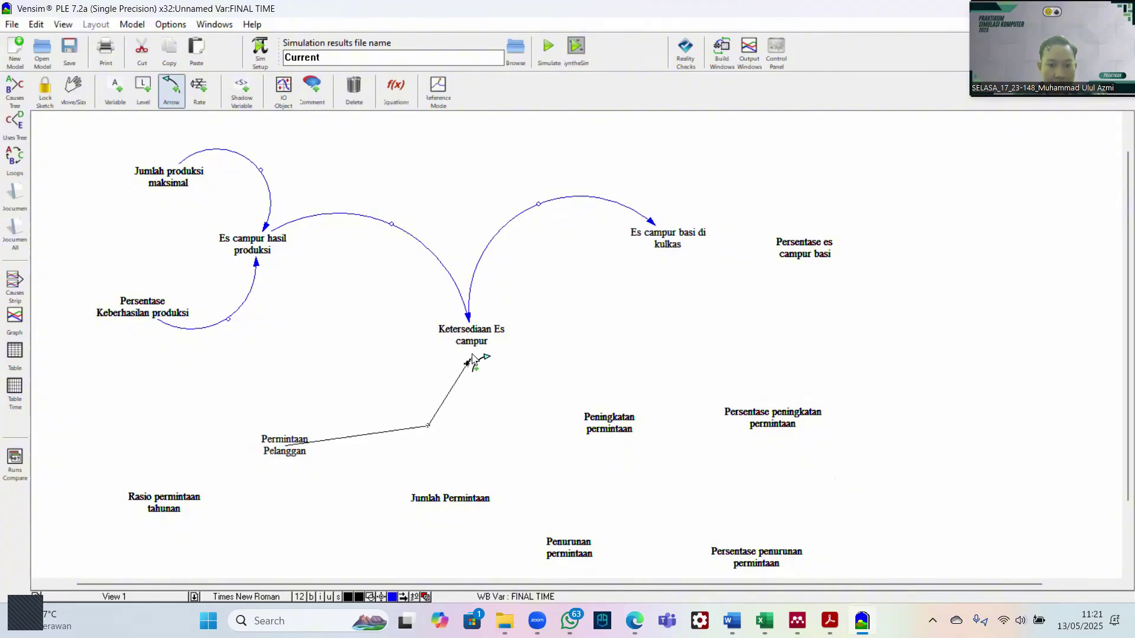
left_click(473, 342)
scroll(284, 452, "down", 3)
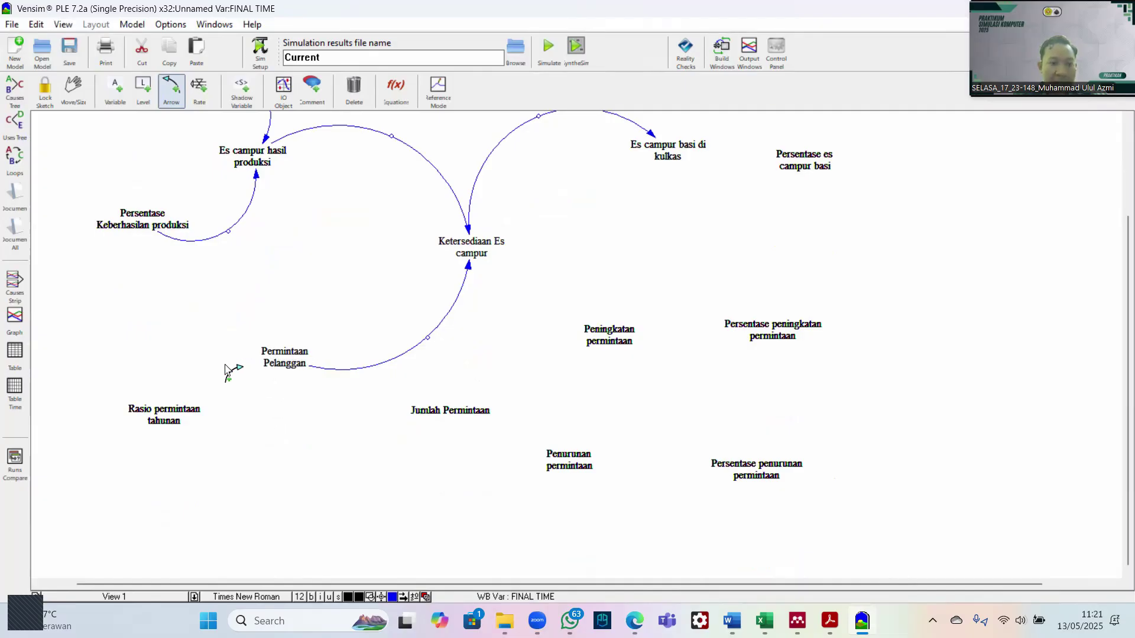
left_click(164, 421)
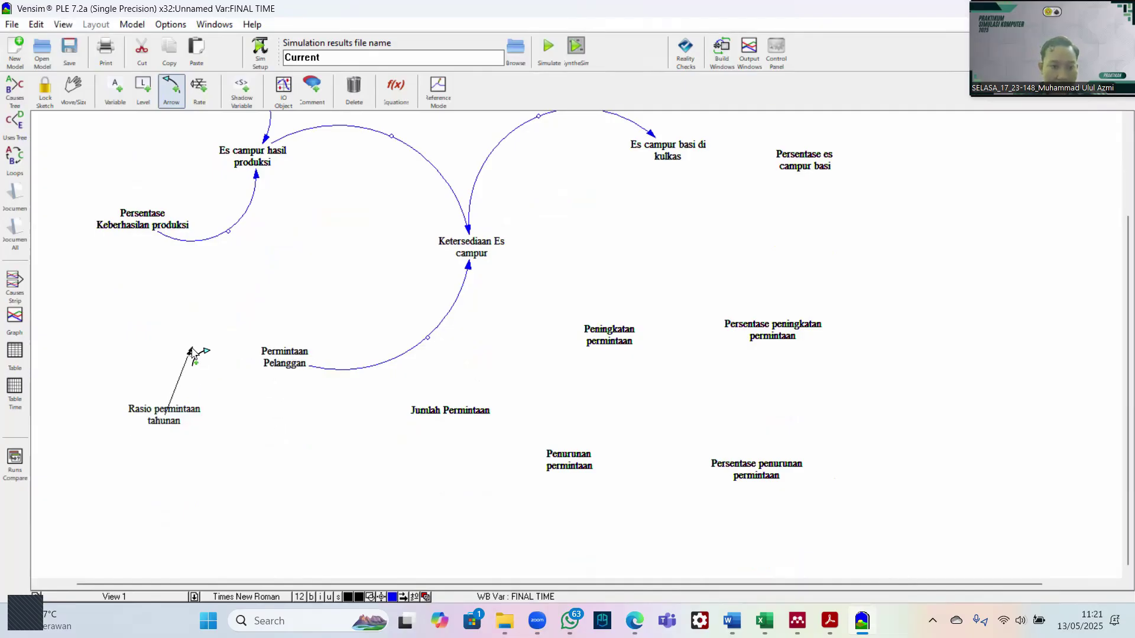
left_click(191, 347)
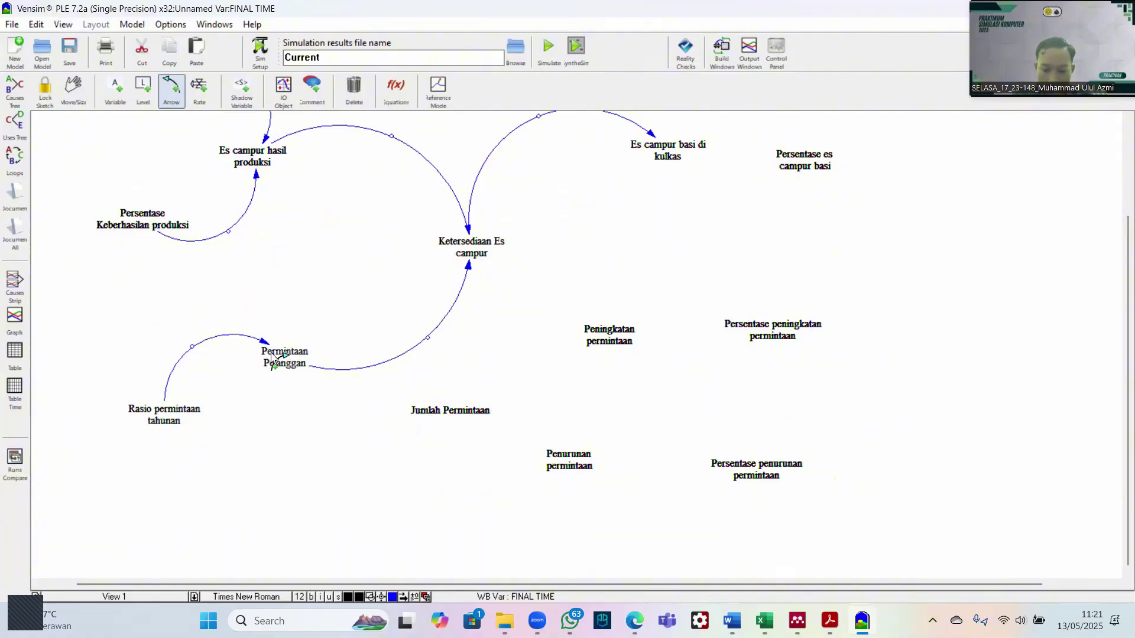
Step: Draw curved causal arrows from Jumlah Permintaan to Permintaan Pelanggan, bending below, and to Peningkatan permintaan, bending above
left_click(455, 417)
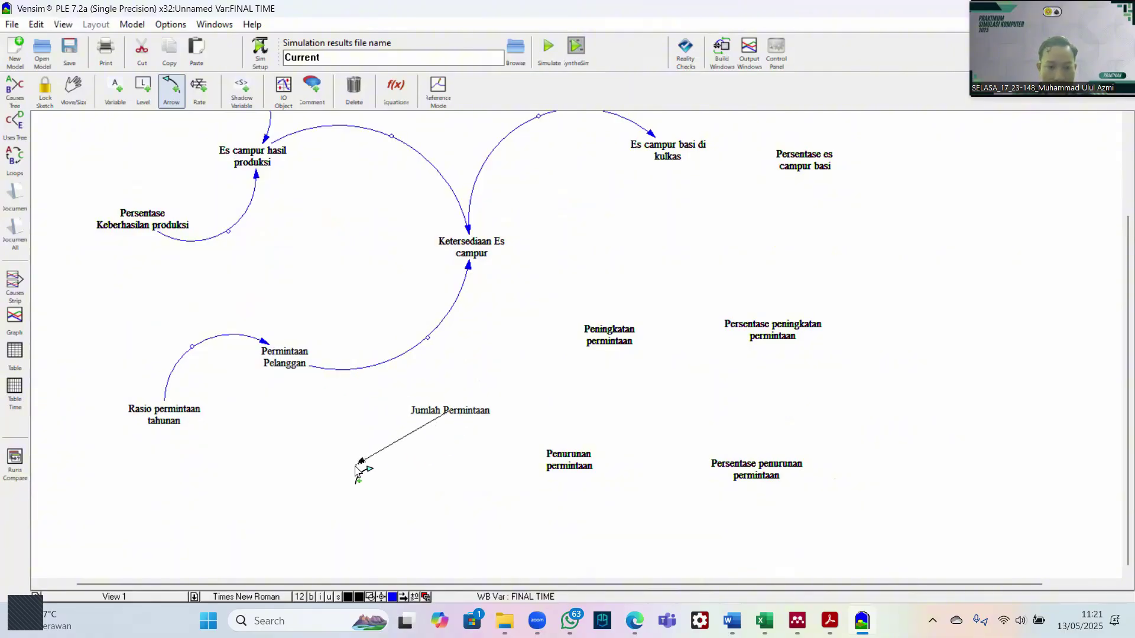
left_click(352, 465)
left_click(278, 366)
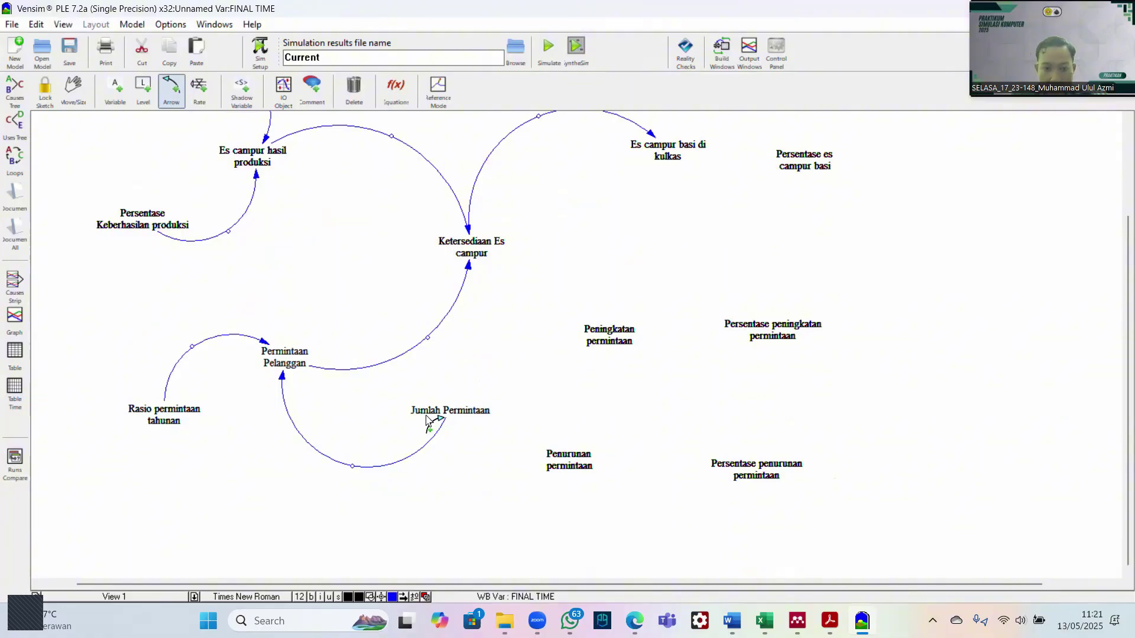
left_click(464, 412)
left_click(515, 325)
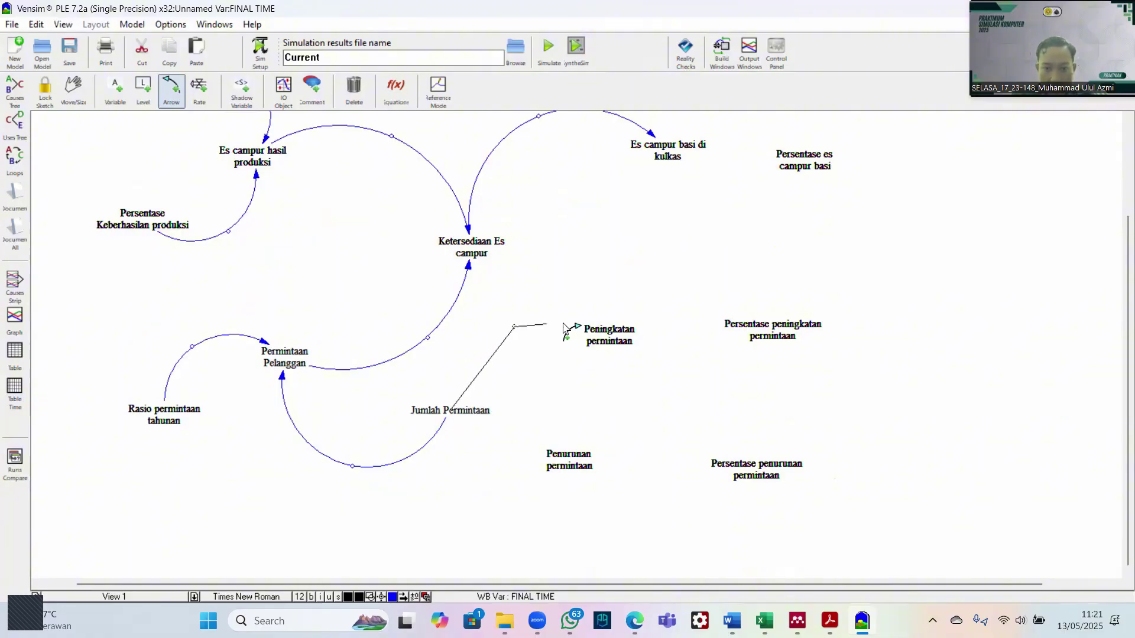
left_click(605, 332)
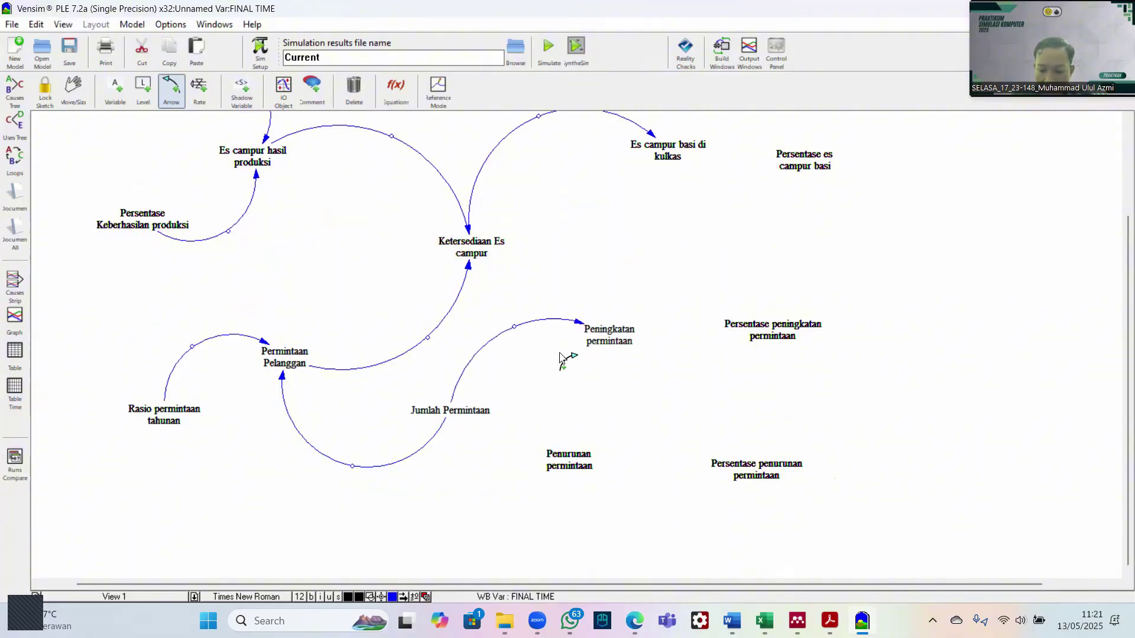
Step: Draw a downward-curving causal arrow from Jumlah Permintaan to Penurunan permintaan, and move Penurunan permintaan right to sit directly below Peningkatan permintaan
left_click(456, 414)
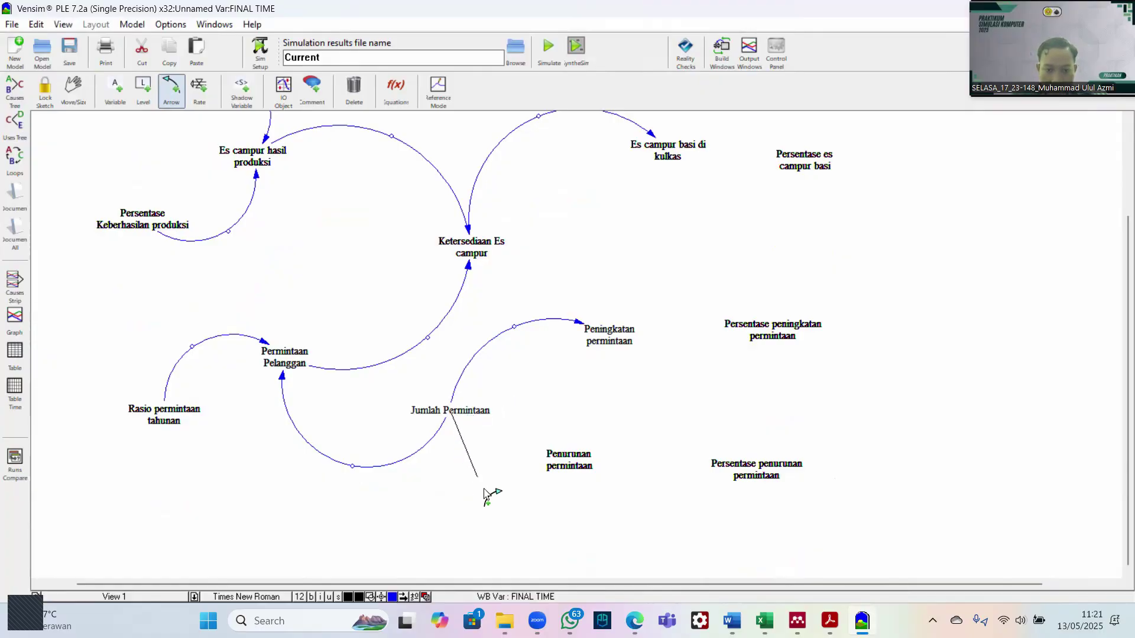
left_click(505, 492)
left_click(583, 466)
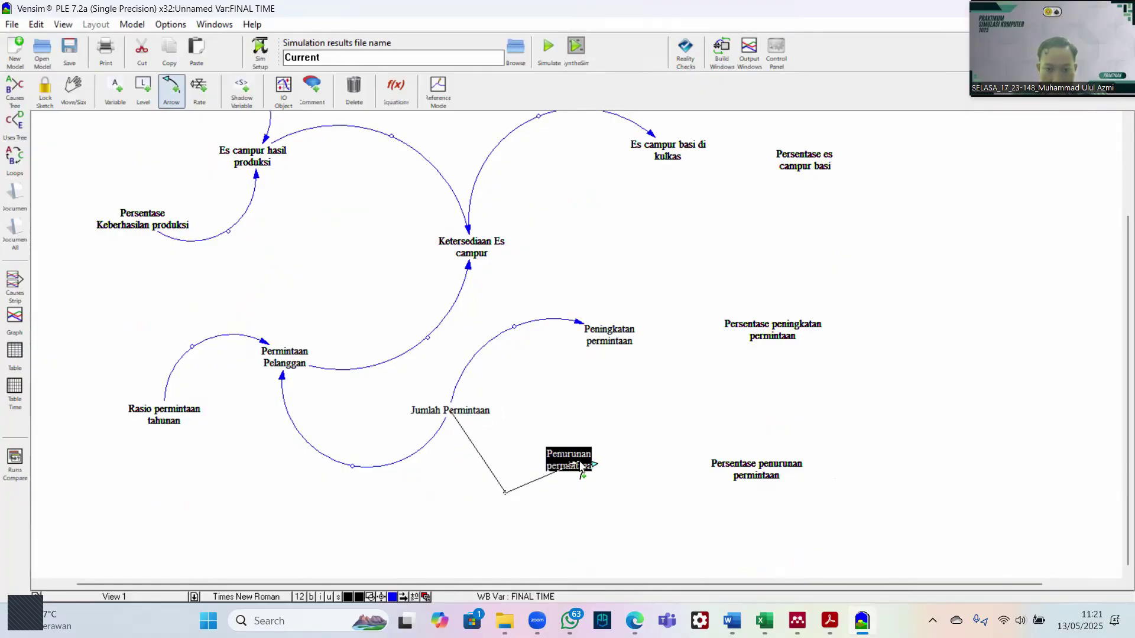
left_click_drag(569, 455, 610, 458)
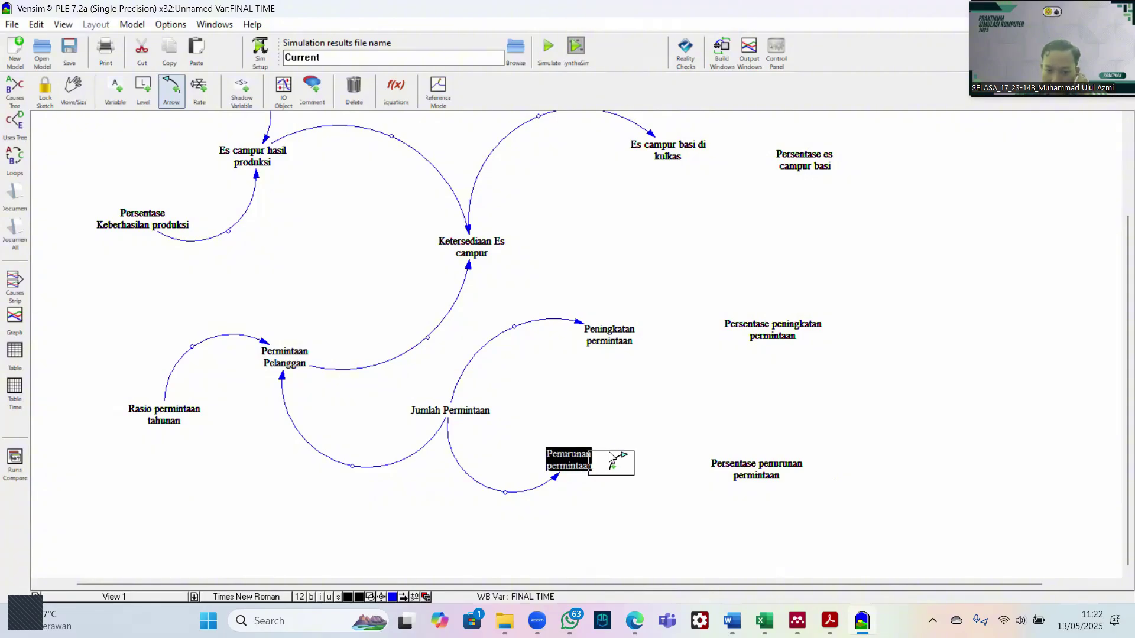
Step: Draw curved return arrows from Peningkatan permintaan and from Penurunan permintaan back to Jumlah Permintaan, running between the two outgoing arrows
left_click(598, 346)
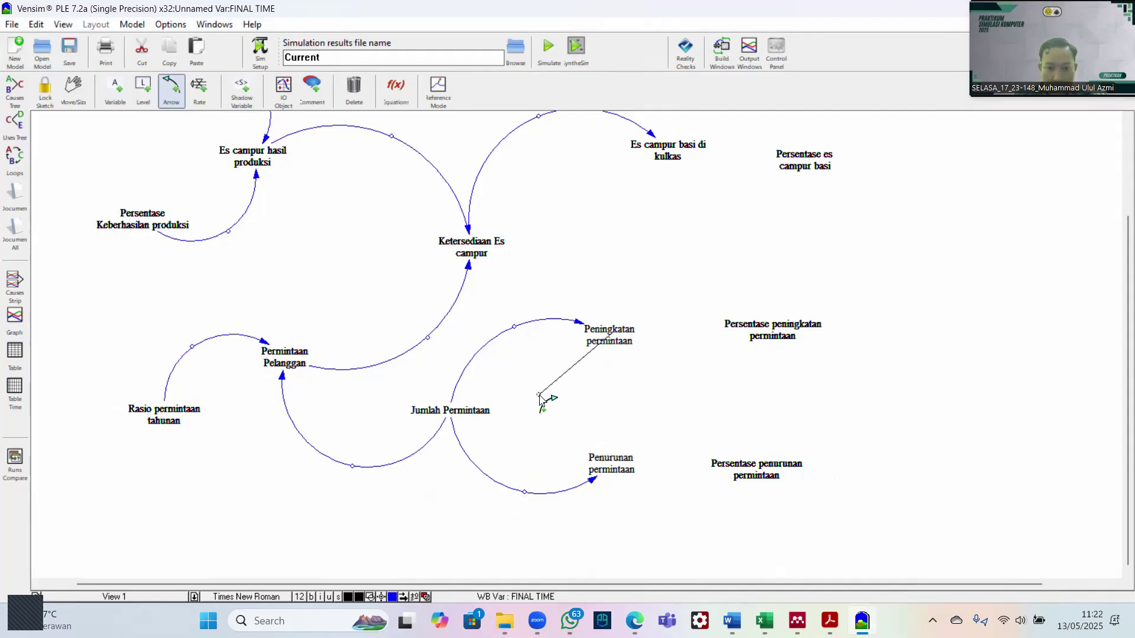
left_click(490, 410)
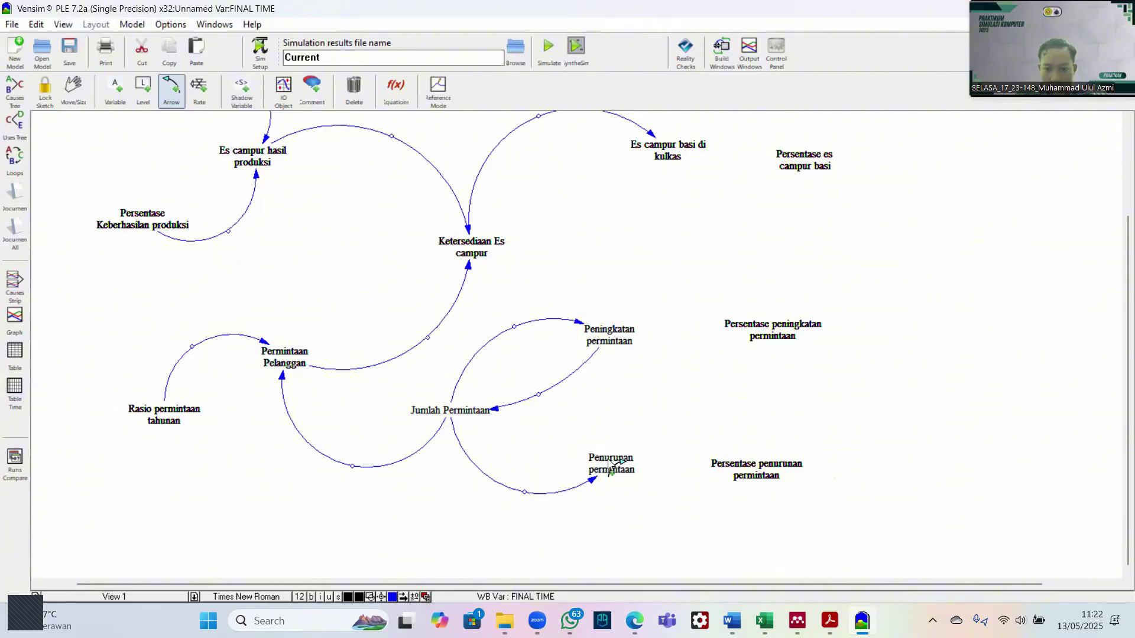
left_click(609, 464)
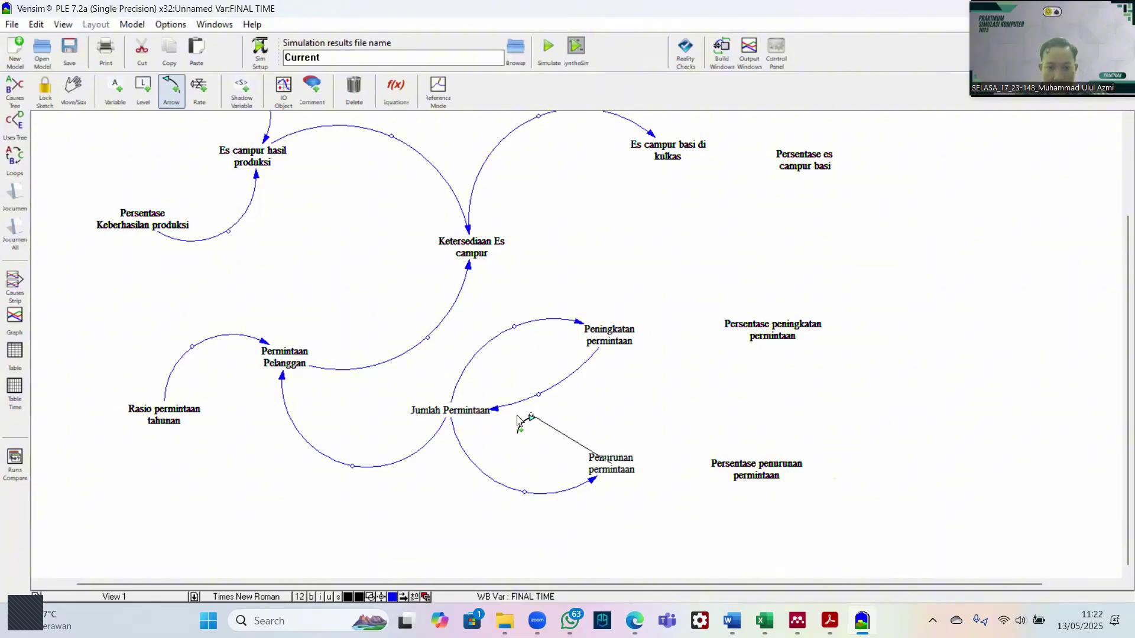
left_click(489, 412)
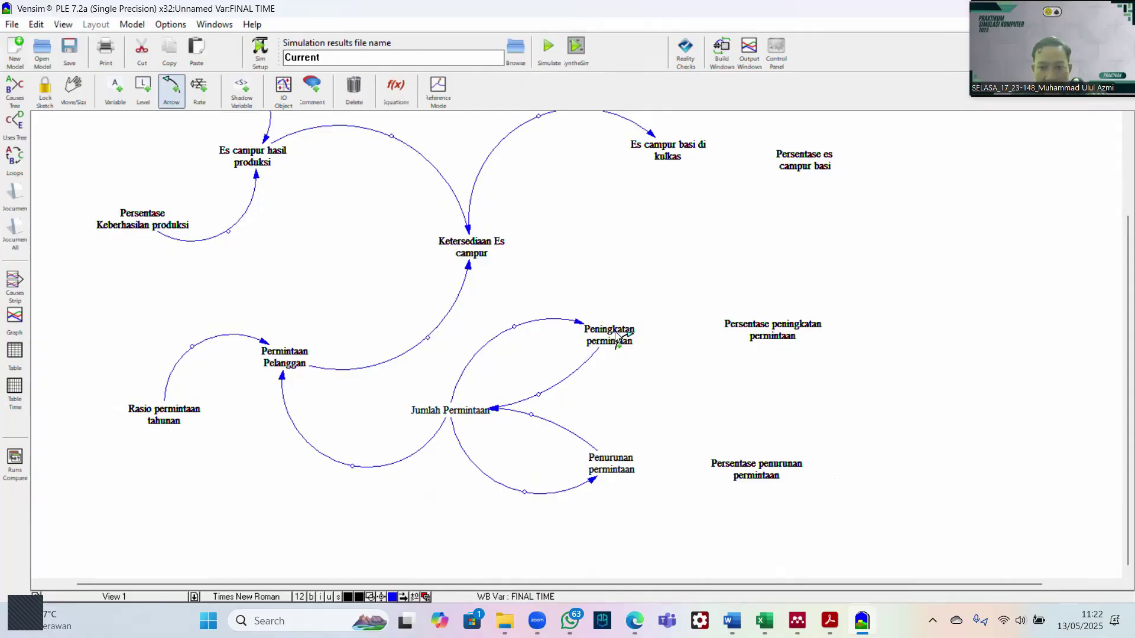
Step: Draw outward-curving causal arrows from Persentase peningkatan permintaan to Peningkatan permintaan and from Persentase penurunan permintaan to Penurunan permintaan
left_click(768, 327)
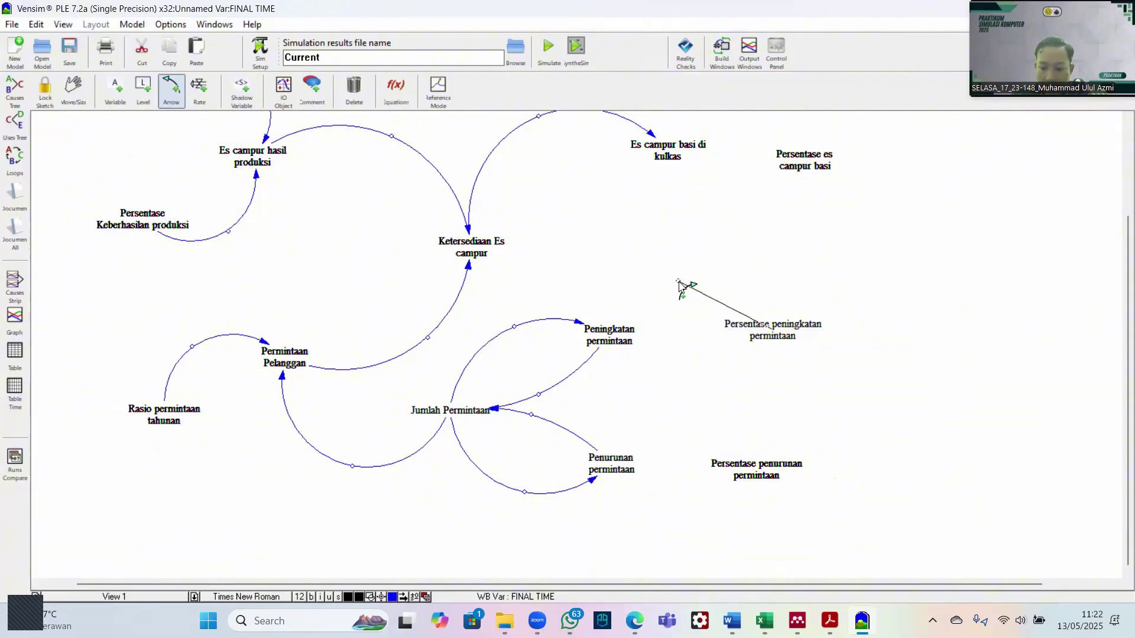
left_click(679, 283)
left_click(617, 332)
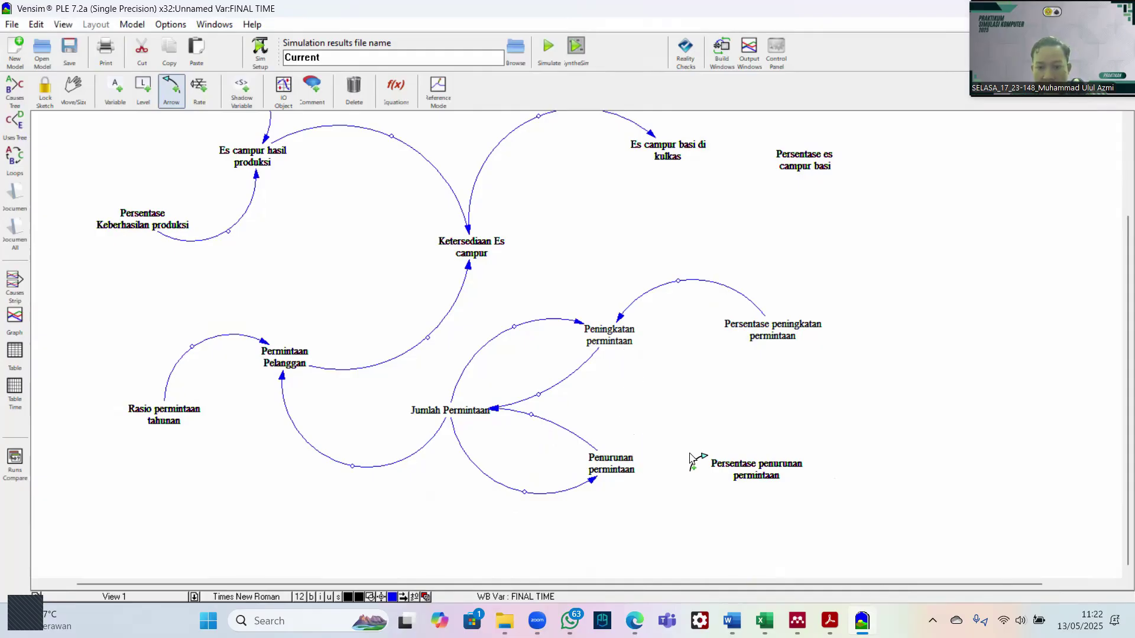
left_click(783, 467)
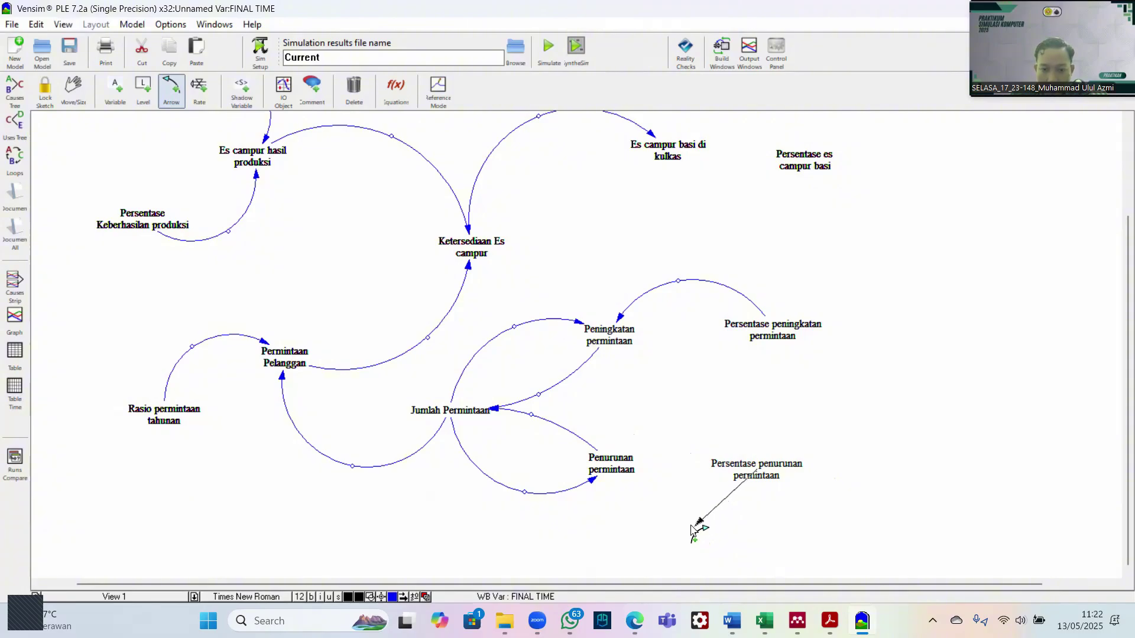
left_click(685, 523)
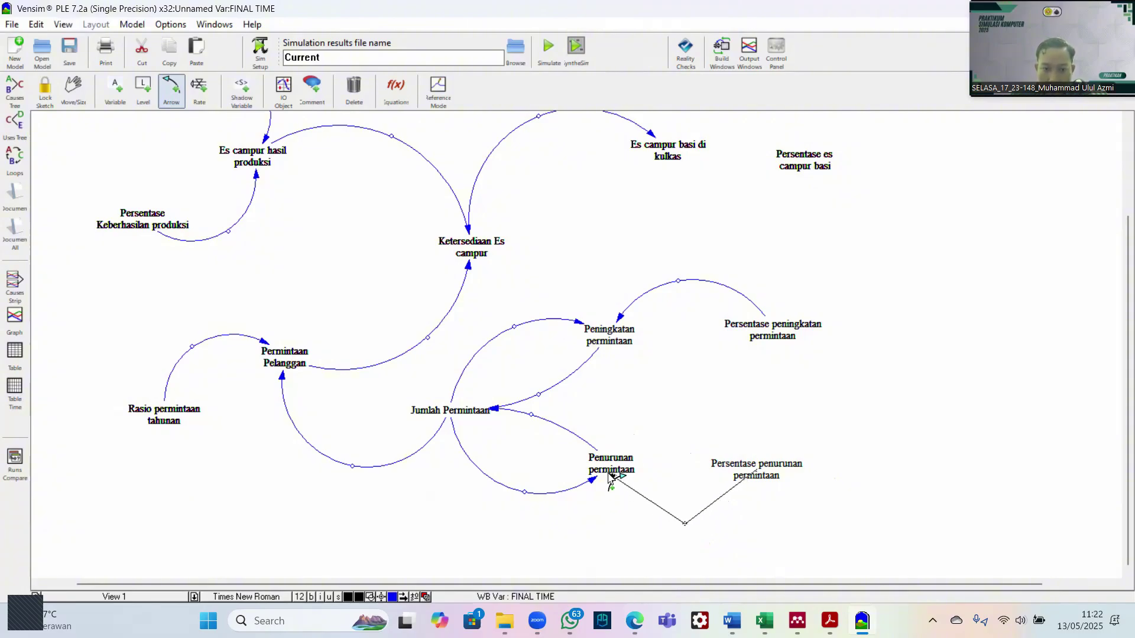
left_click(610, 478)
Step: Draw an upward-curving causal arrow from Persentase es campur basi to Es campur basi di kulkas
scroll(610, 477, "up", 3)
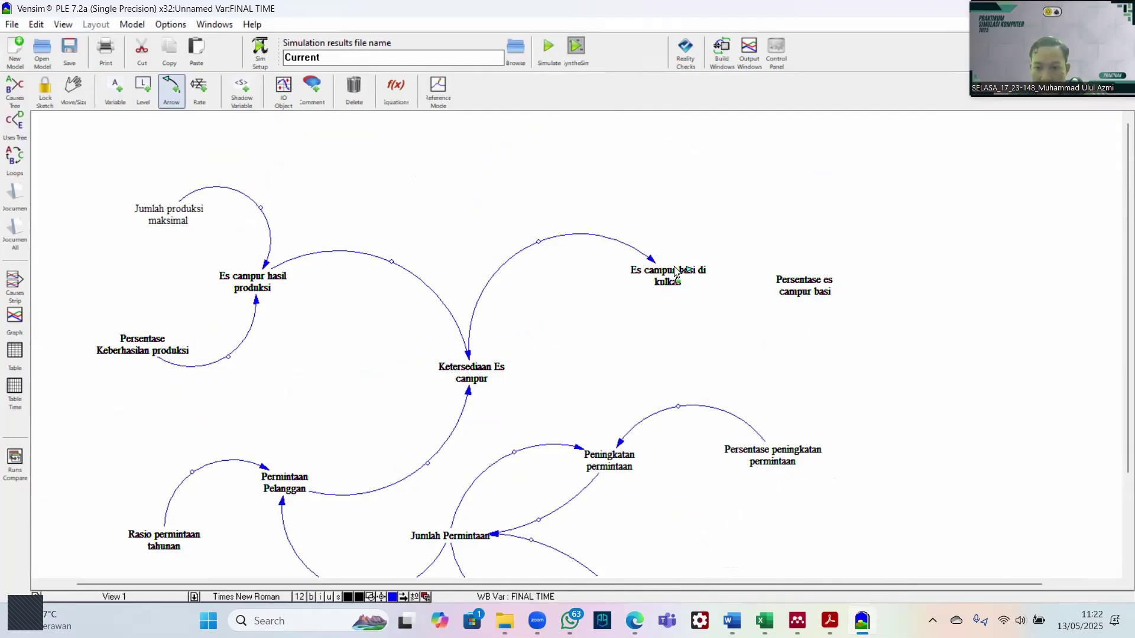
left_click(804, 286)
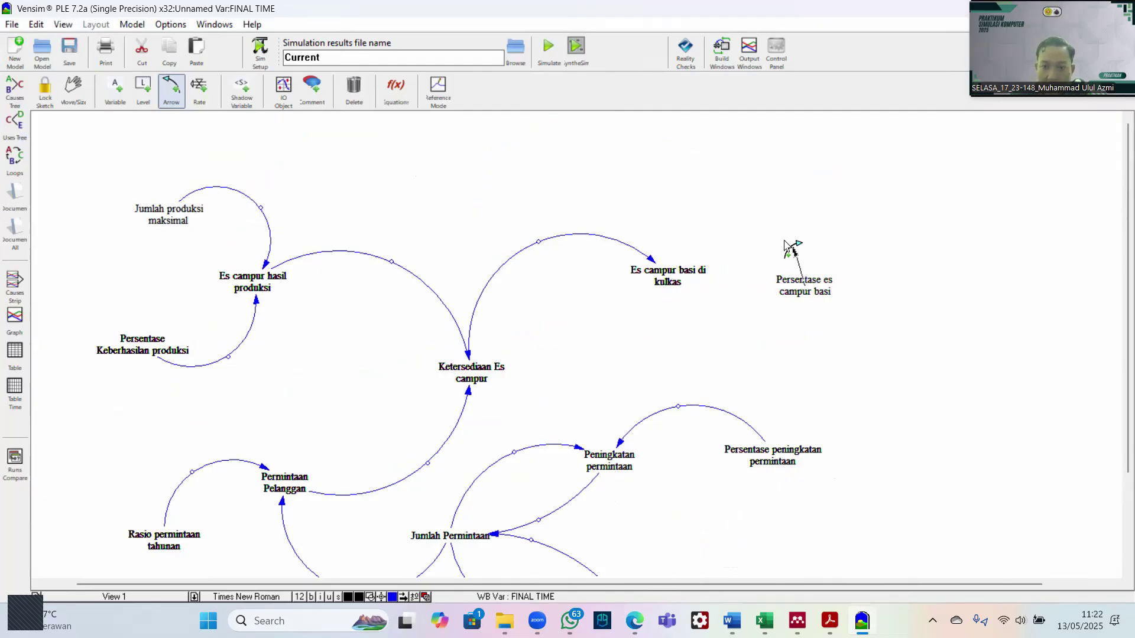
left_click(668, 276)
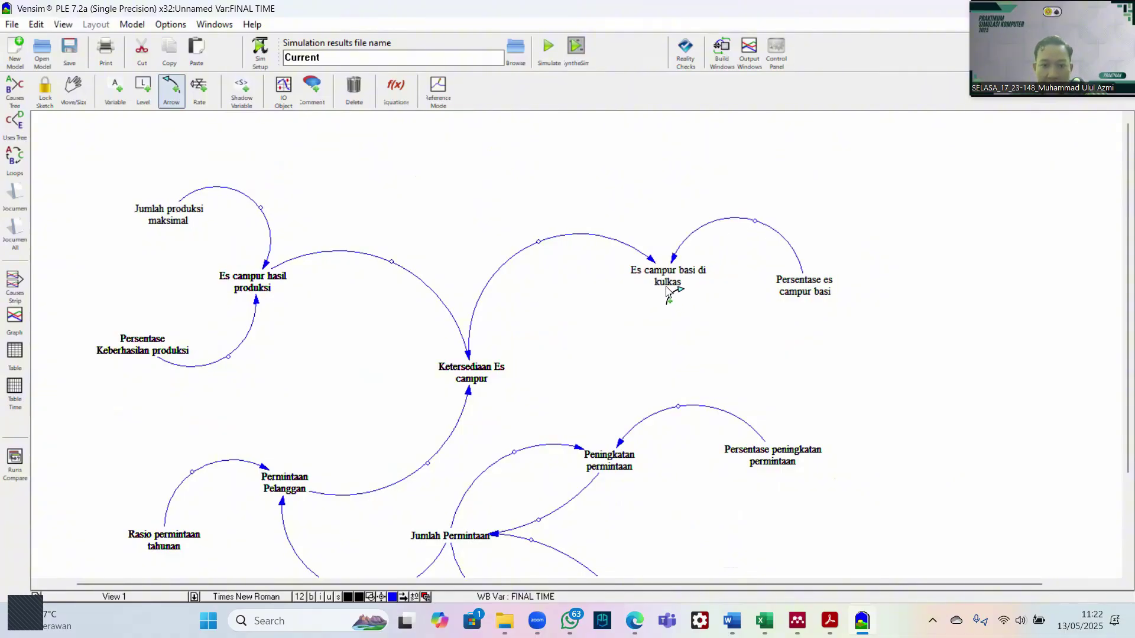
Step: Draw a return arrow from Es campur basi di kulkas to Ketersediaan Es campur, and widen its curve toward the lower right
left_click(667, 284)
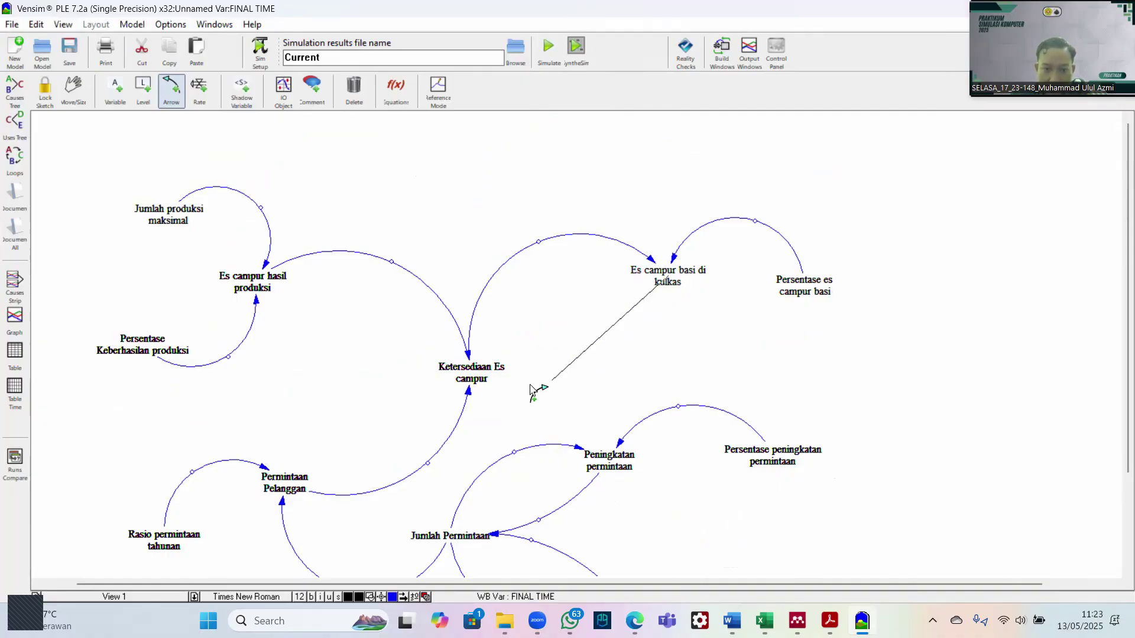
left_click(581, 372)
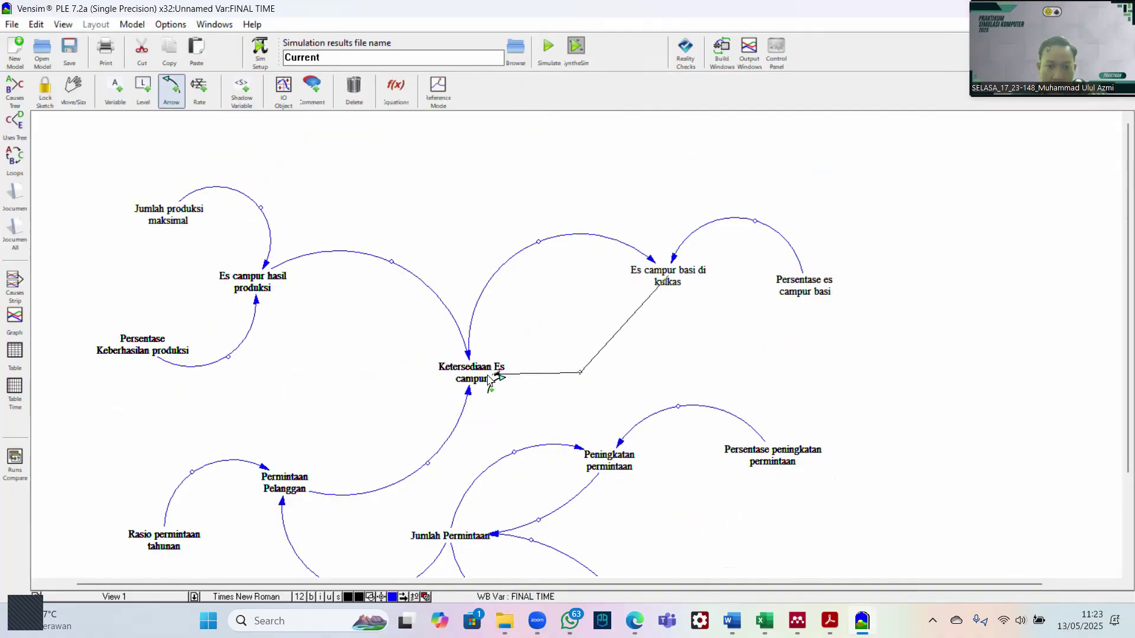
left_click(476, 377)
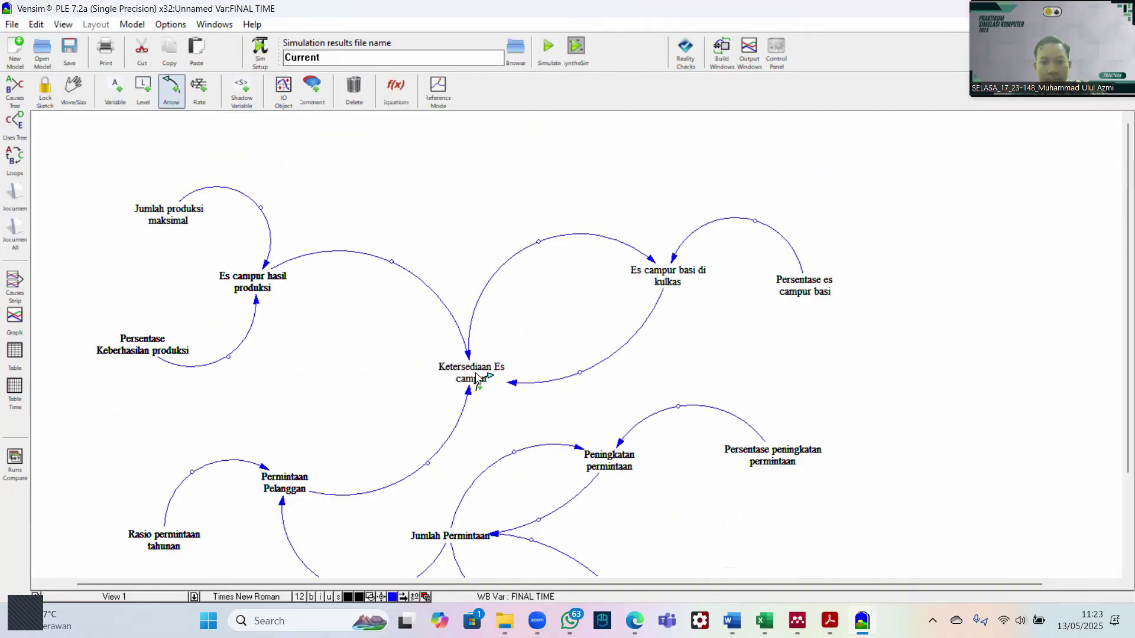
left_click(518, 384)
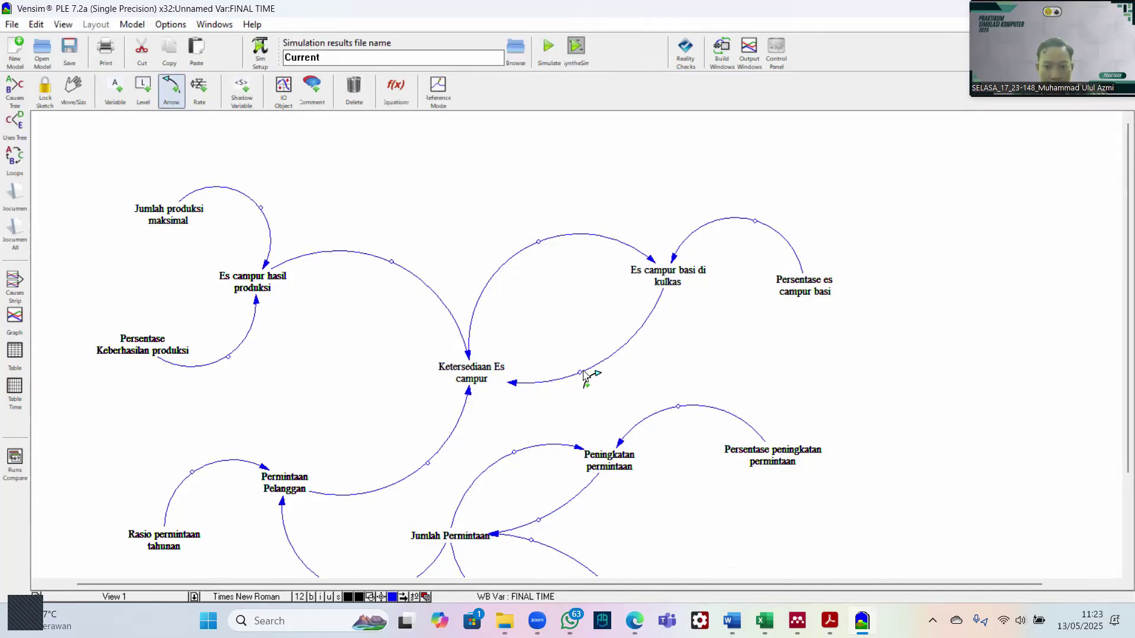
left_click_drag(582, 371, 611, 371)
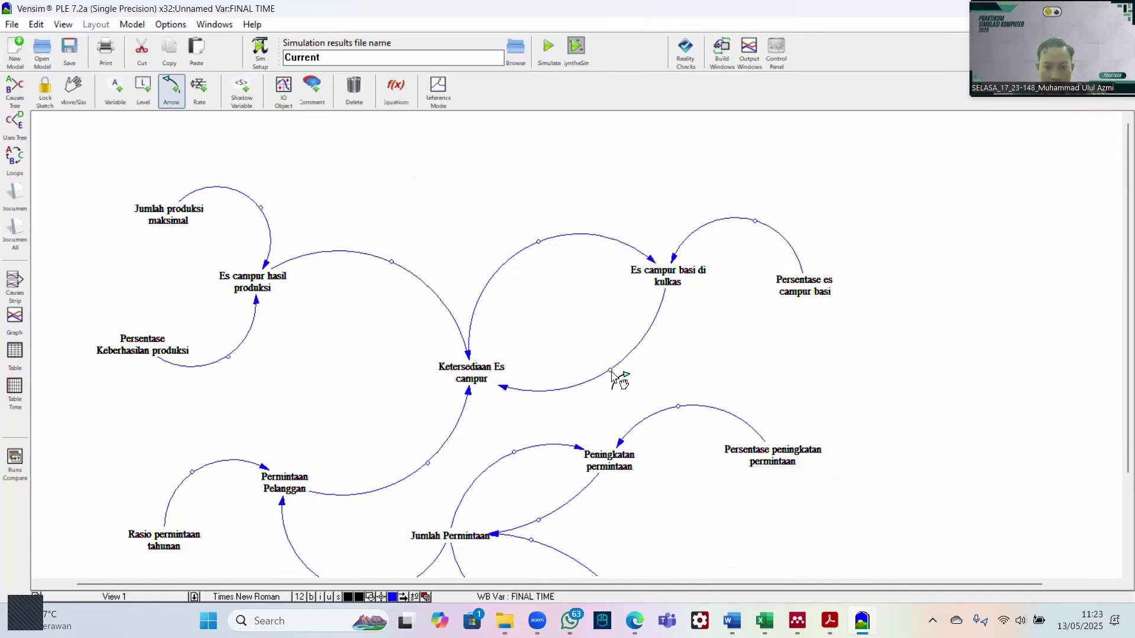
Step: Set positive polarity on both arrows into Es campur hasil produksi and on its outgoing arrow to Ketersediaan Es campur
scroll(611, 371, "down", 2)
scroll(612, 374, "up", 1)
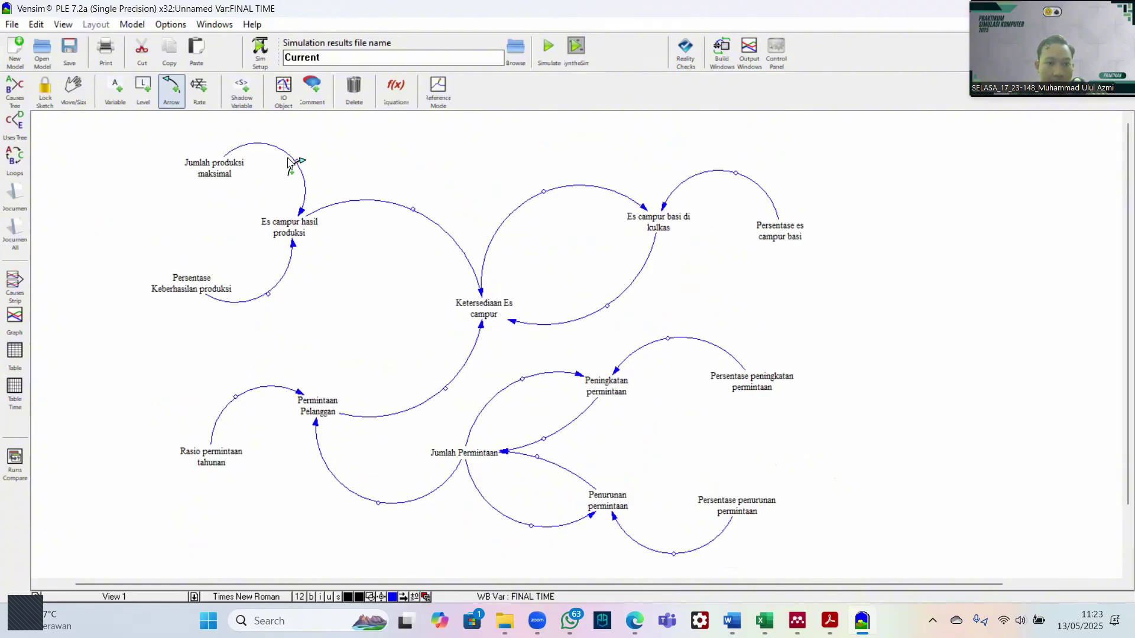
left_click(300, 214)
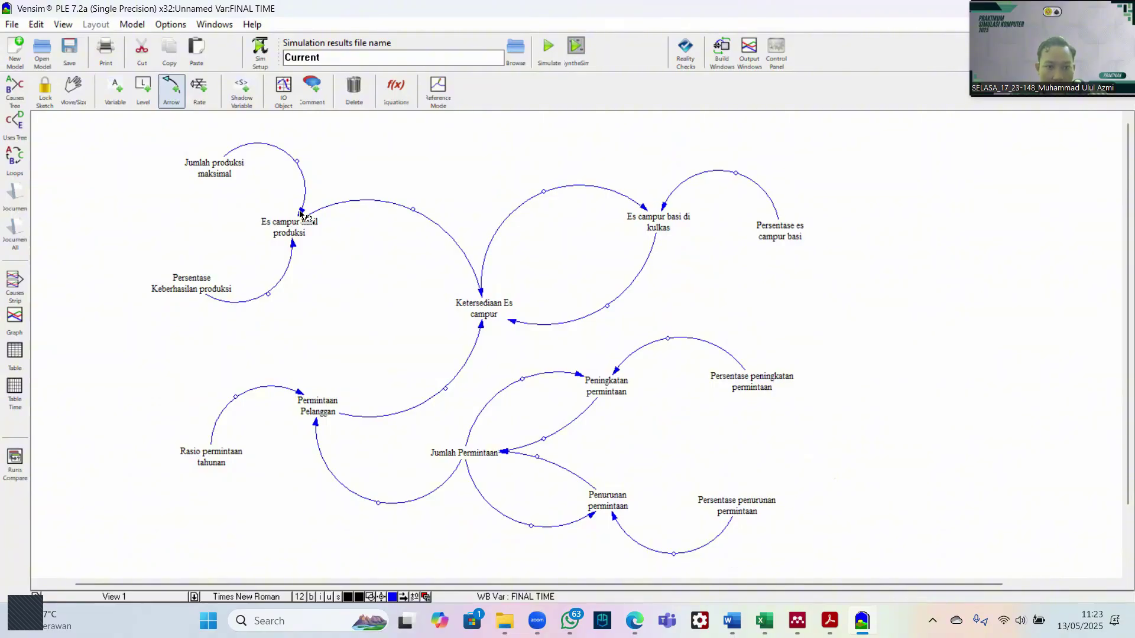
right_click(301, 214)
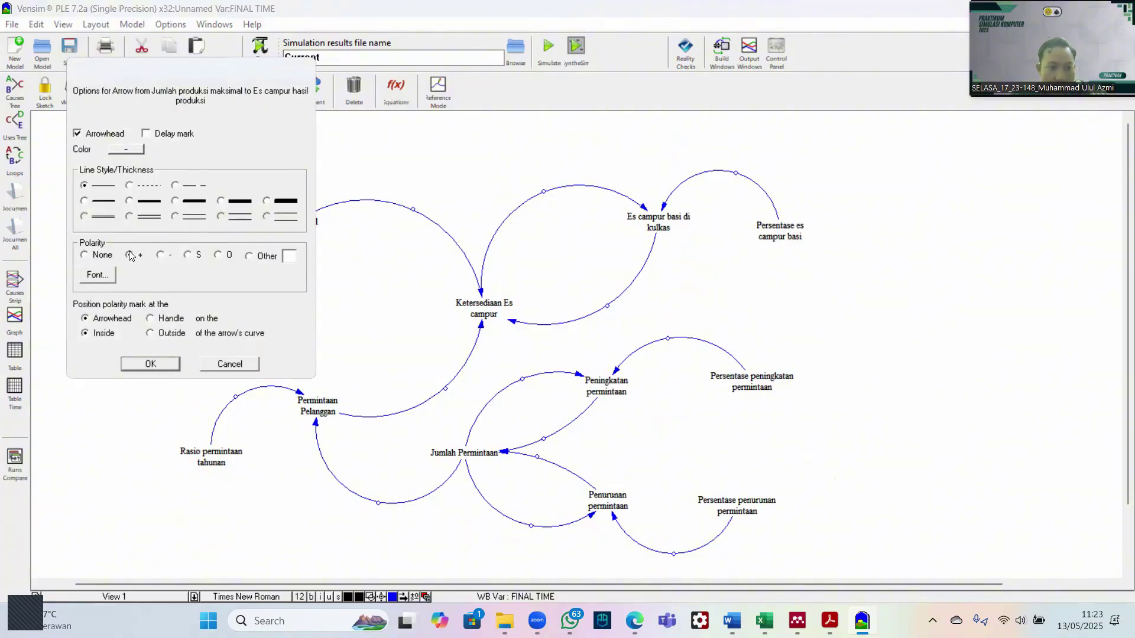
left_click(149, 364)
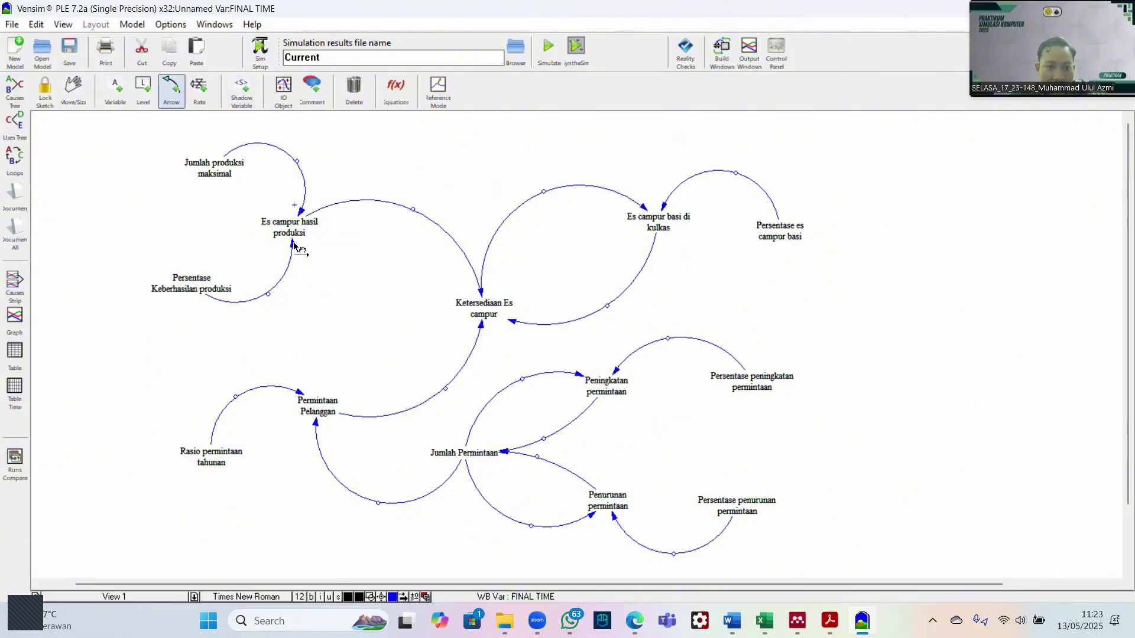
right_click(293, 246)
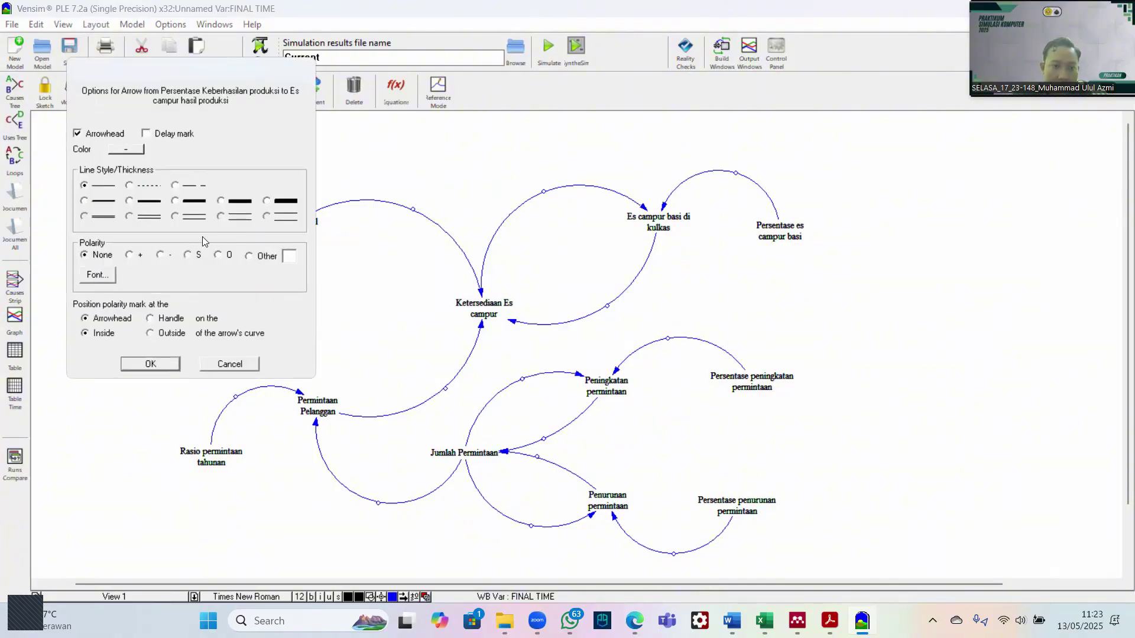
left_click(150, 364)
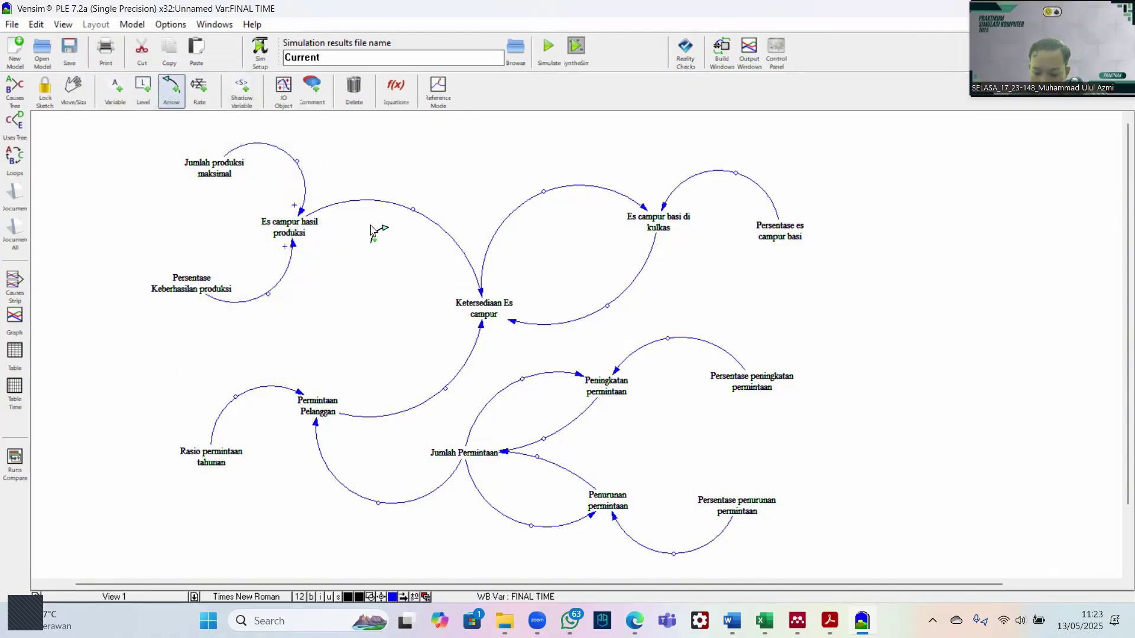
right_click(481, 294)
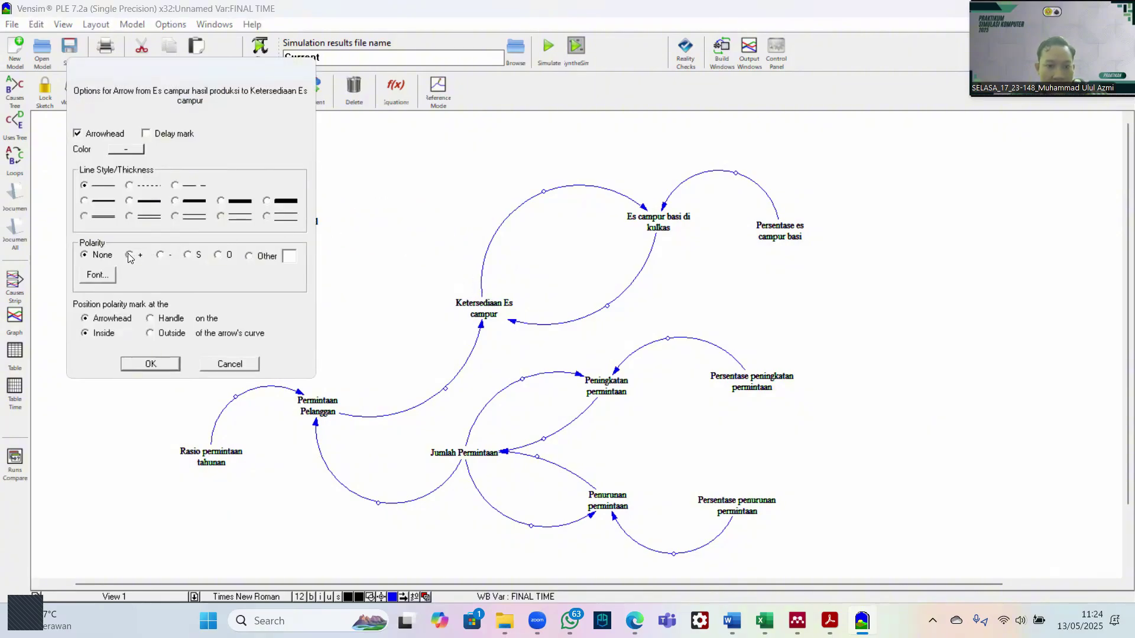
left_click(151, 364)
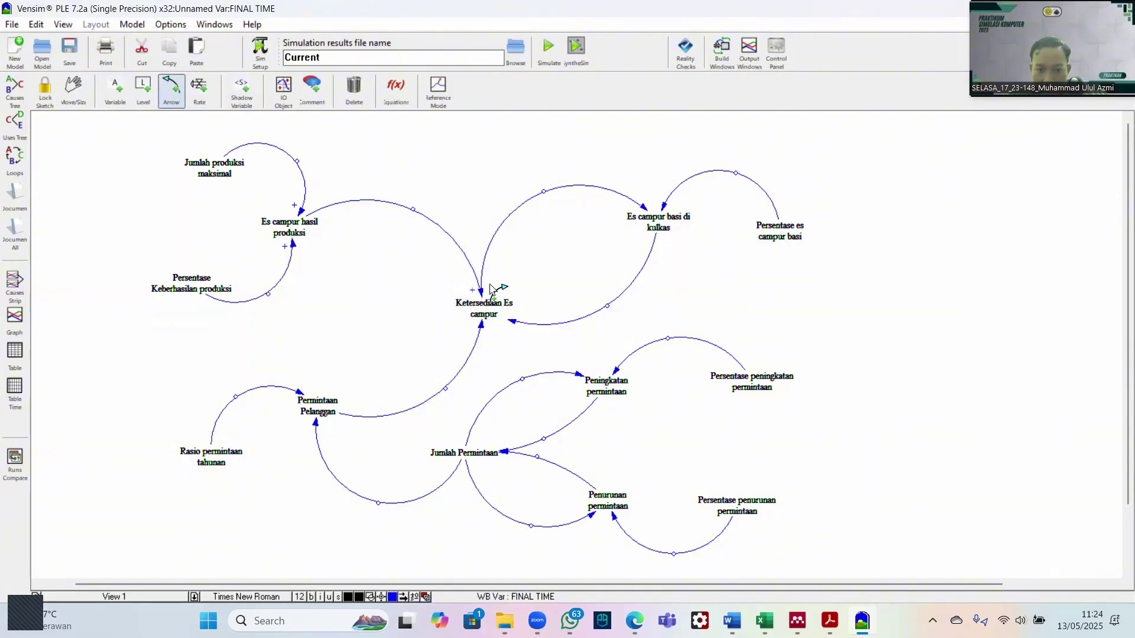
Step: Set positive polarity on the arrows from Ketersediaan Es campur and Persentase es campur basi to Es campur basi di kulkas
right_click(644, 209)
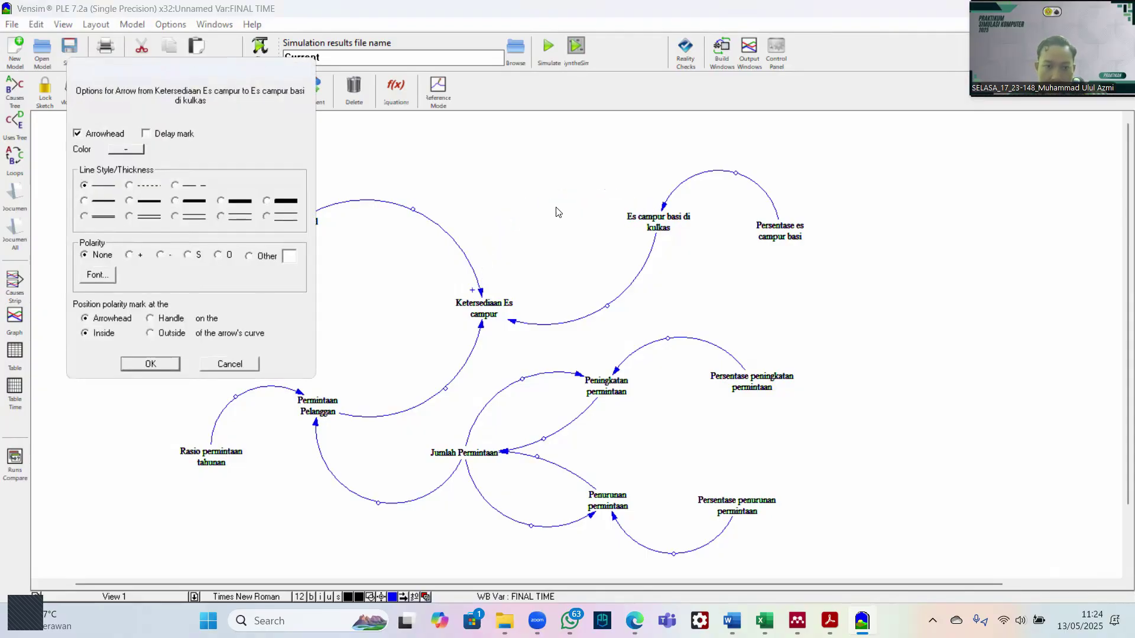
left_click(152, 363)
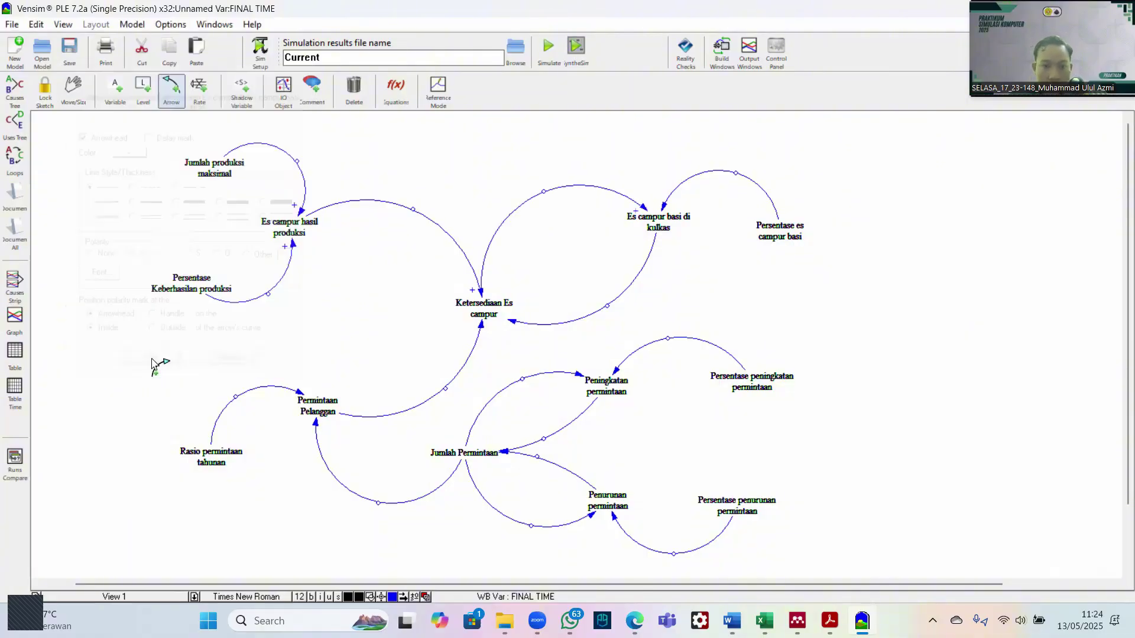
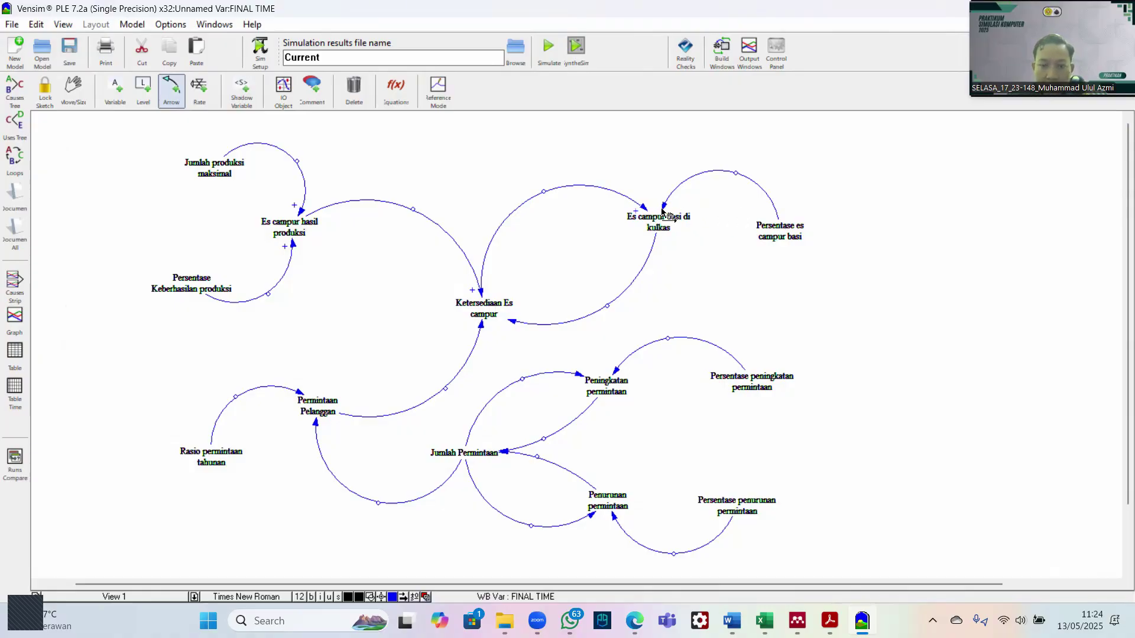
key("ctrl+z")
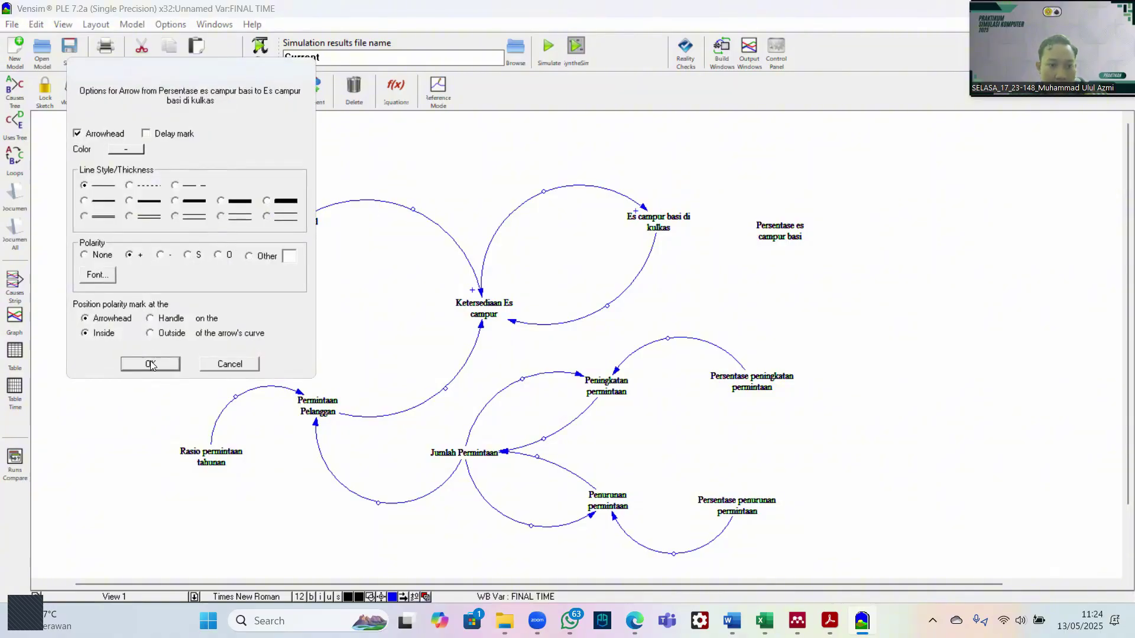
left_click(151, 364)
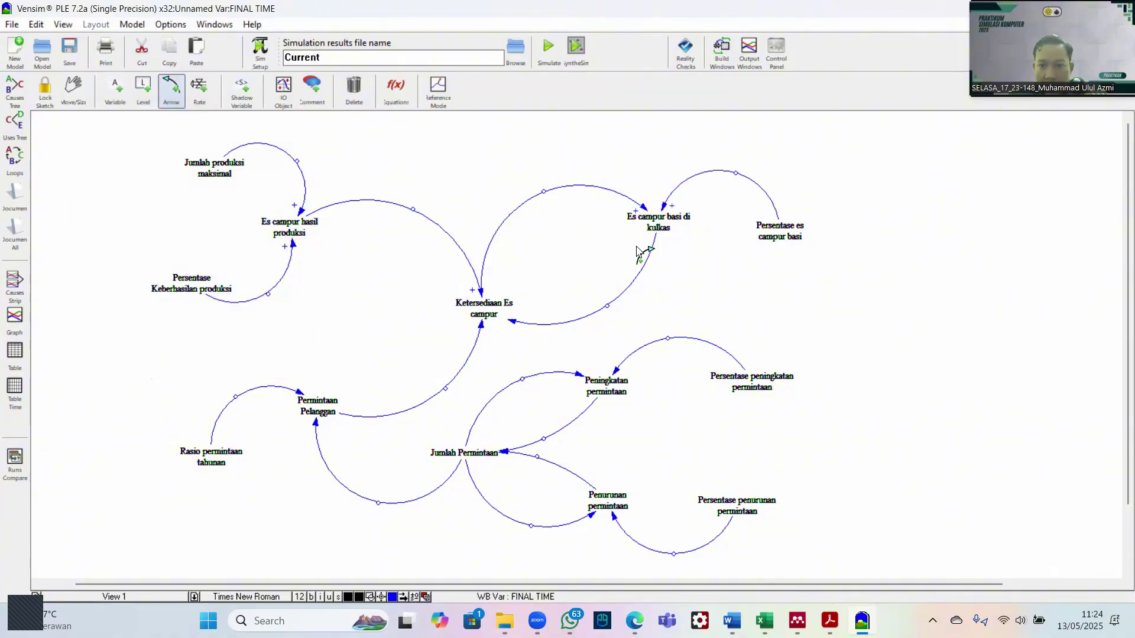
Step: Set negative polarity on the arrow from Es campur basi di kulkas to Ketersediaan Es campur
scroll(639, 249, "down", 2)
scroll(639, 251, "up", 2)
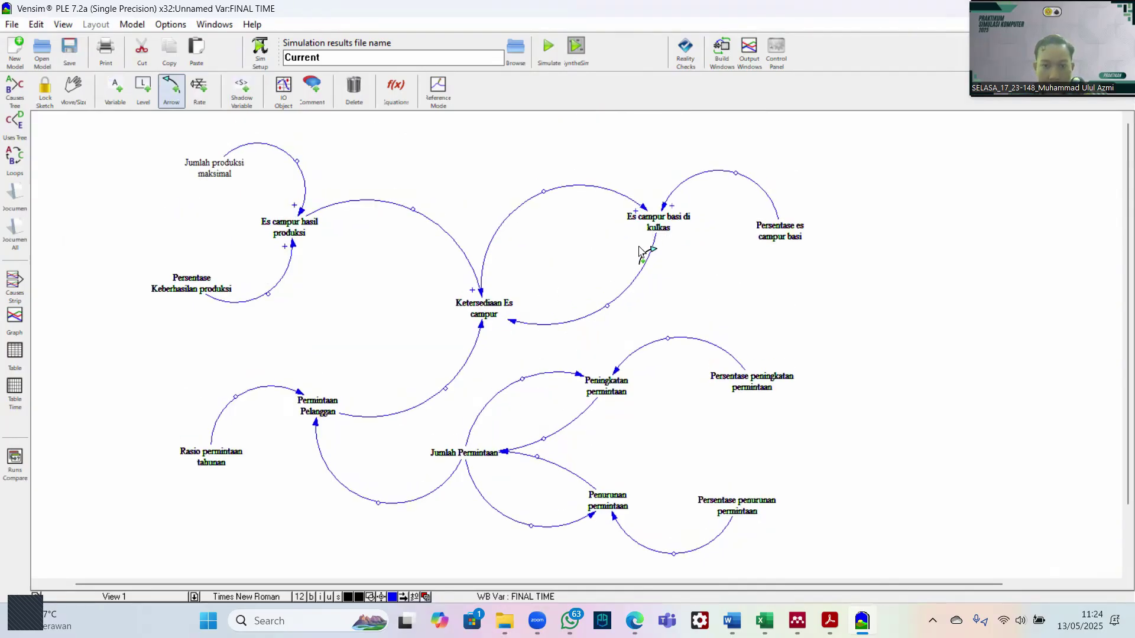
right_click(514, 318)
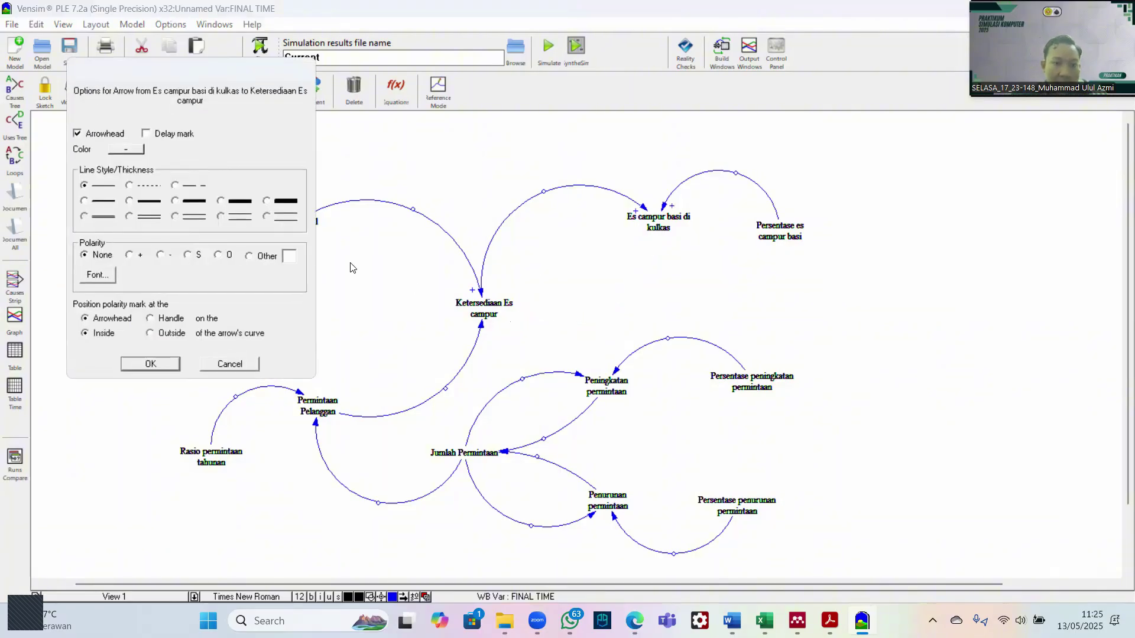
left_click(150, 365)
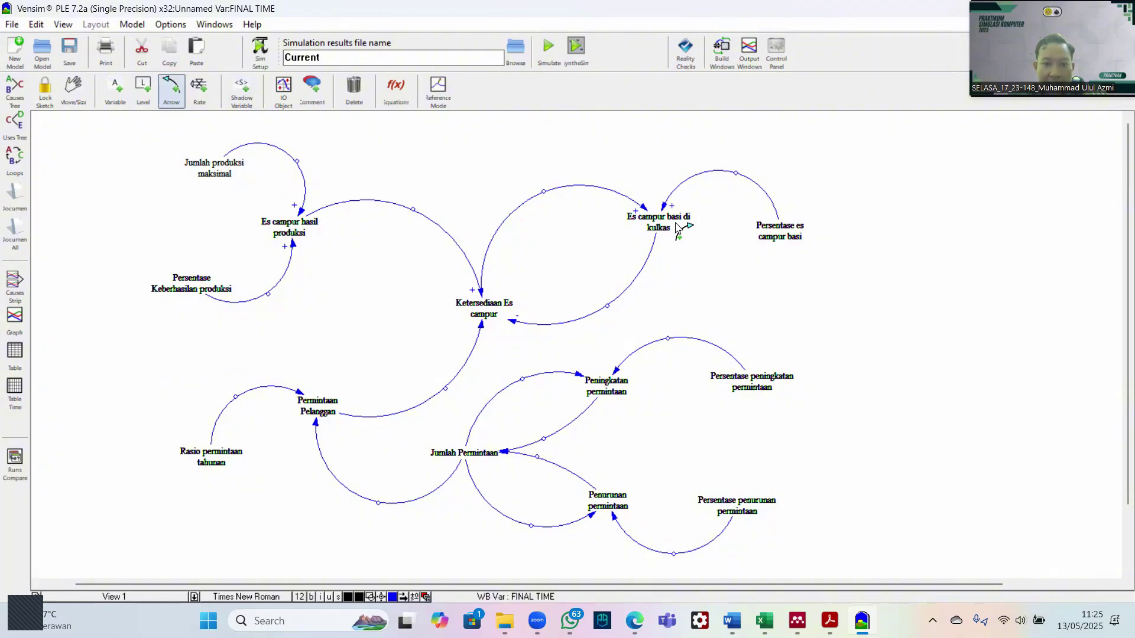
Step: Try positive polarity on the arrow from Rasio permintaan tahunan to Permintaan Pelanggan, and undo it together with a stray arrow
scroll(496, 307, "down", 2)
scroll(502, 250, "up", 1)
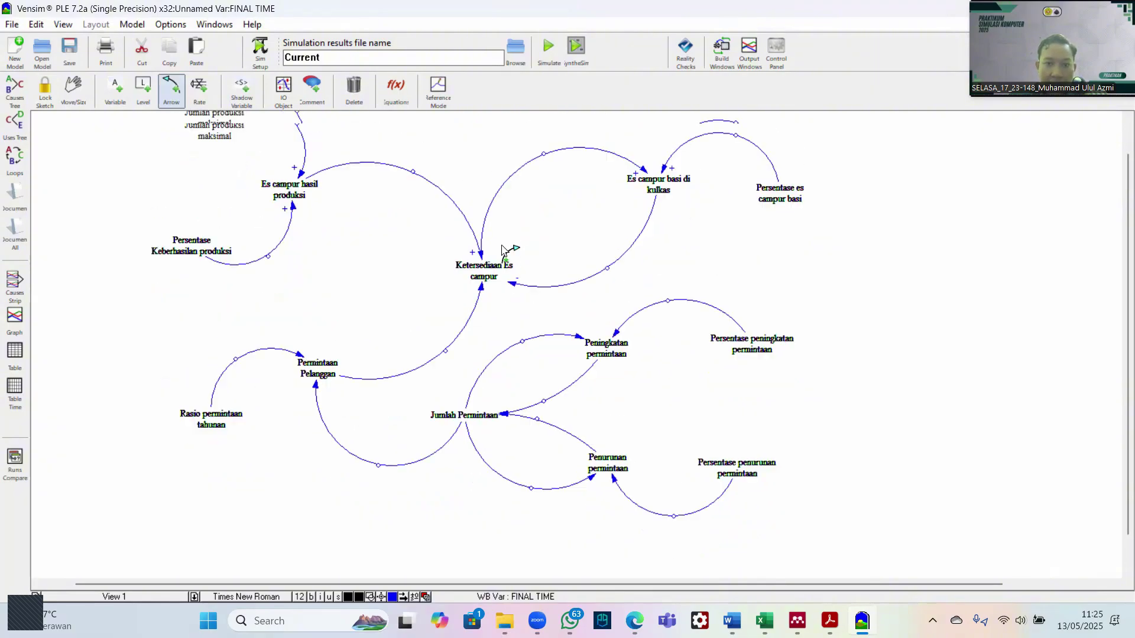
scroll(502, 249, "up", 1)
scroll(436, 297, "down", 2)
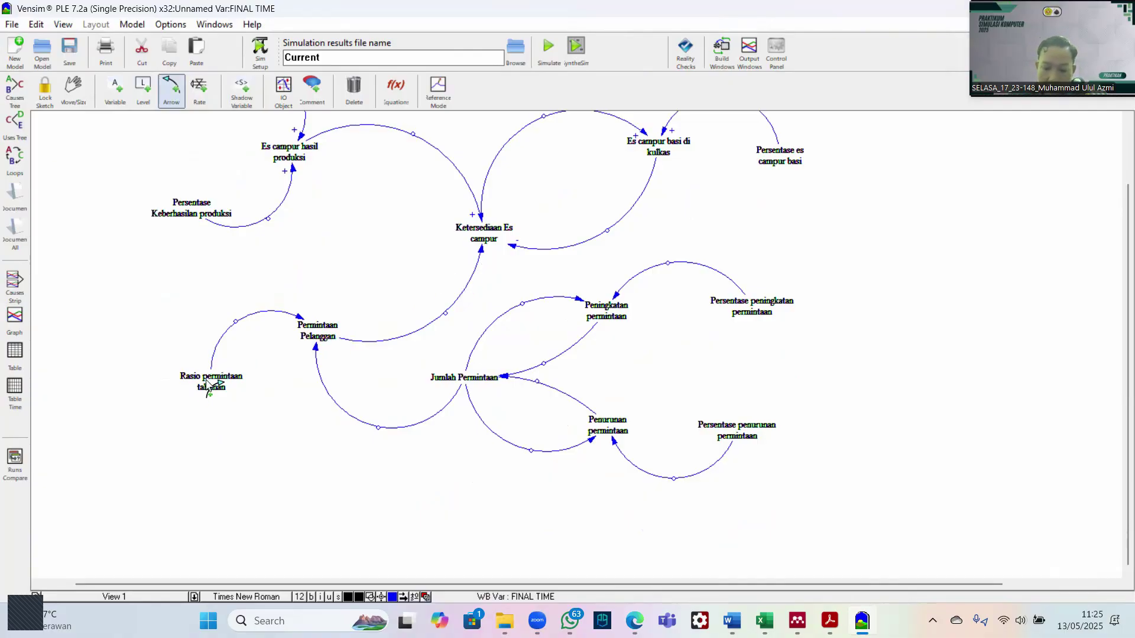
right_click(300, 319)
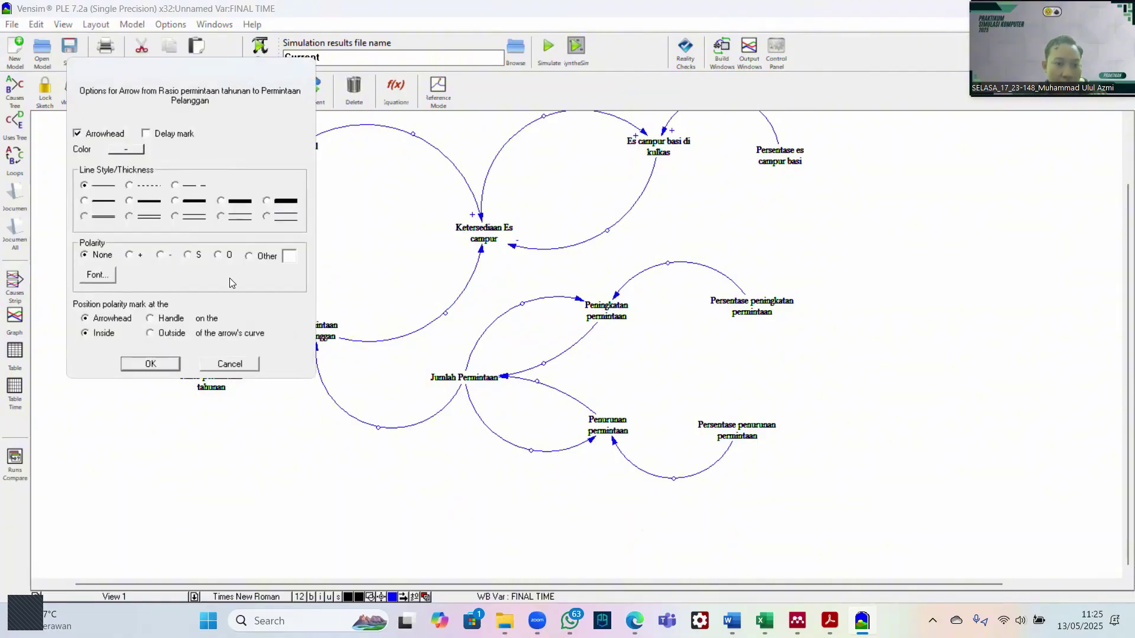
left_click(151, 364)
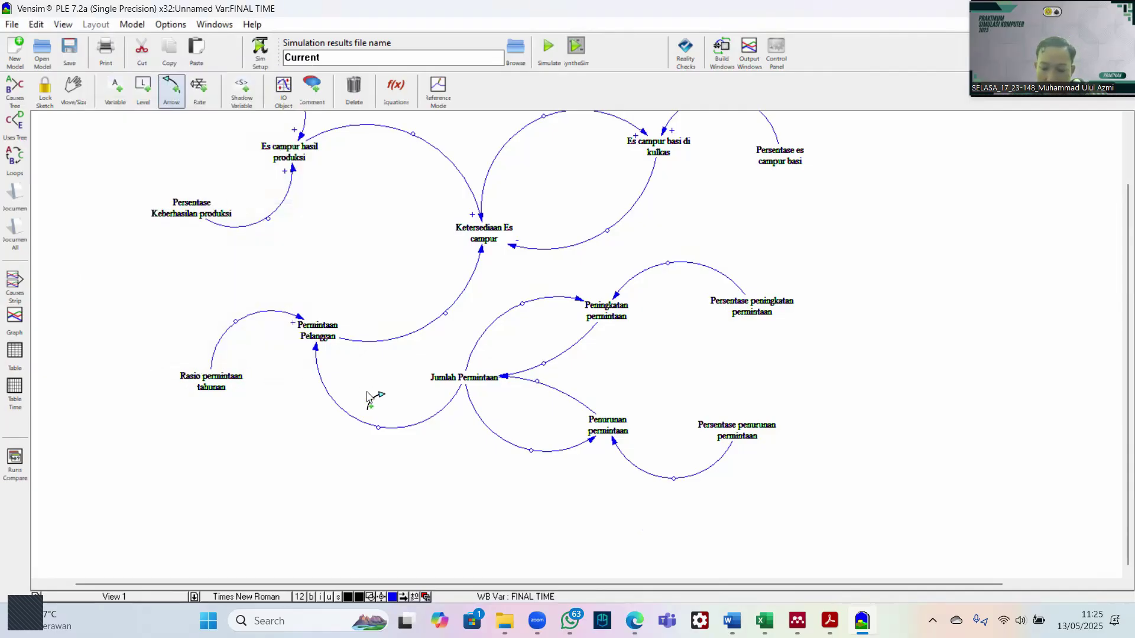
left_click(318, 351)
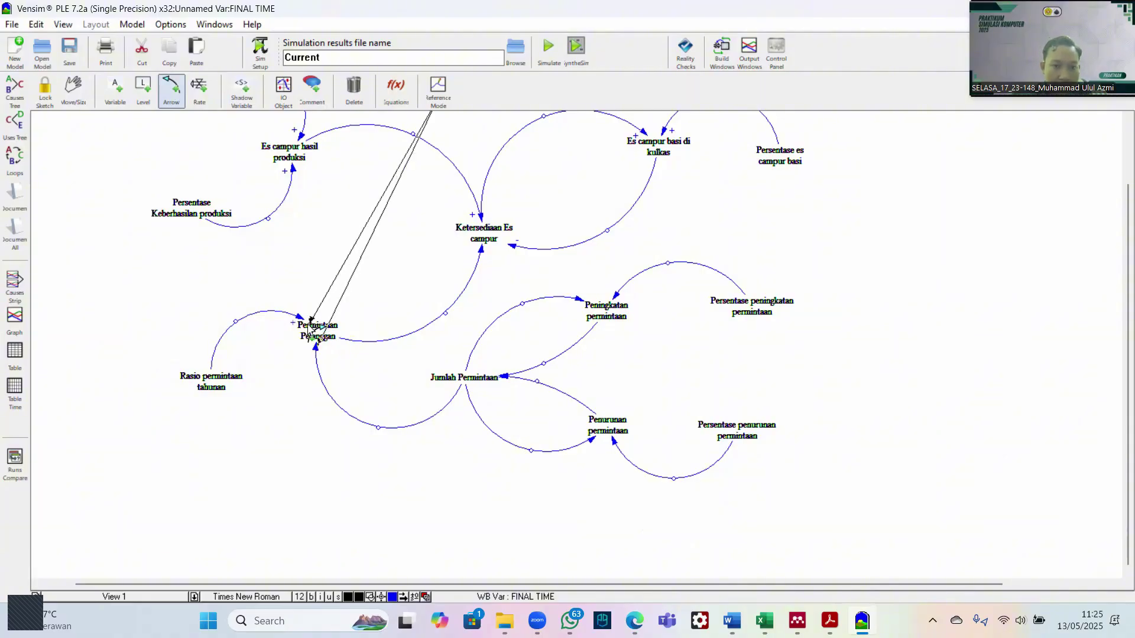
left_click(362, 310)
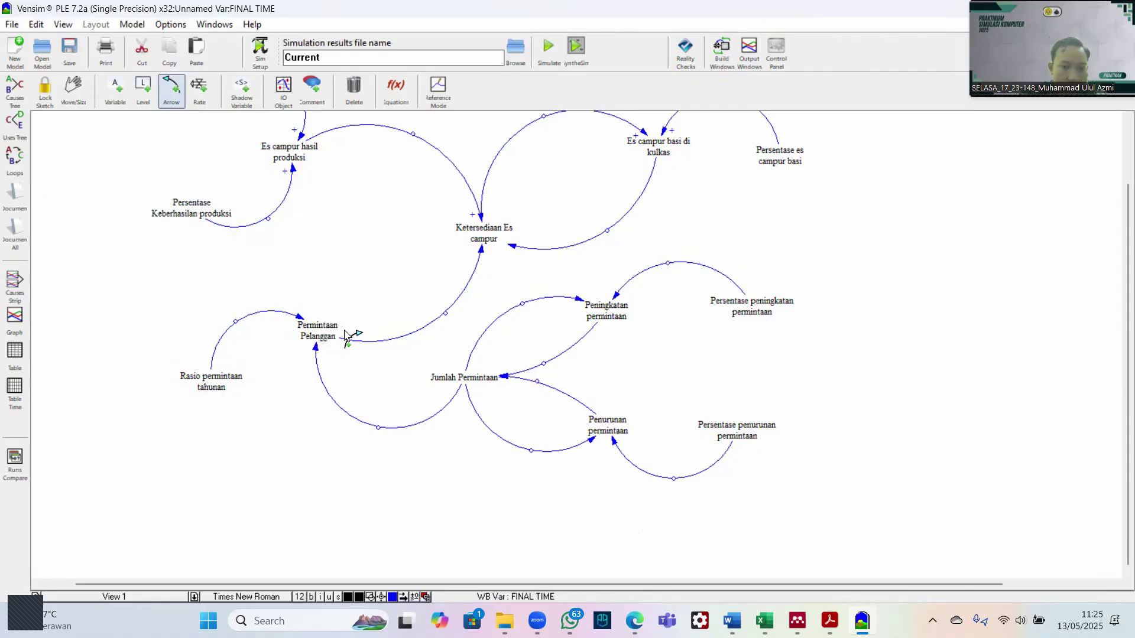
Step: Mark the arrows from Jumlah Permintaan and Rasio permintaan tahunan to Permintaan Pelanggan as positive, and Permintaan Pelanggan's arrow to Ketersediaan Es campur as negative
right_click(318, 351)
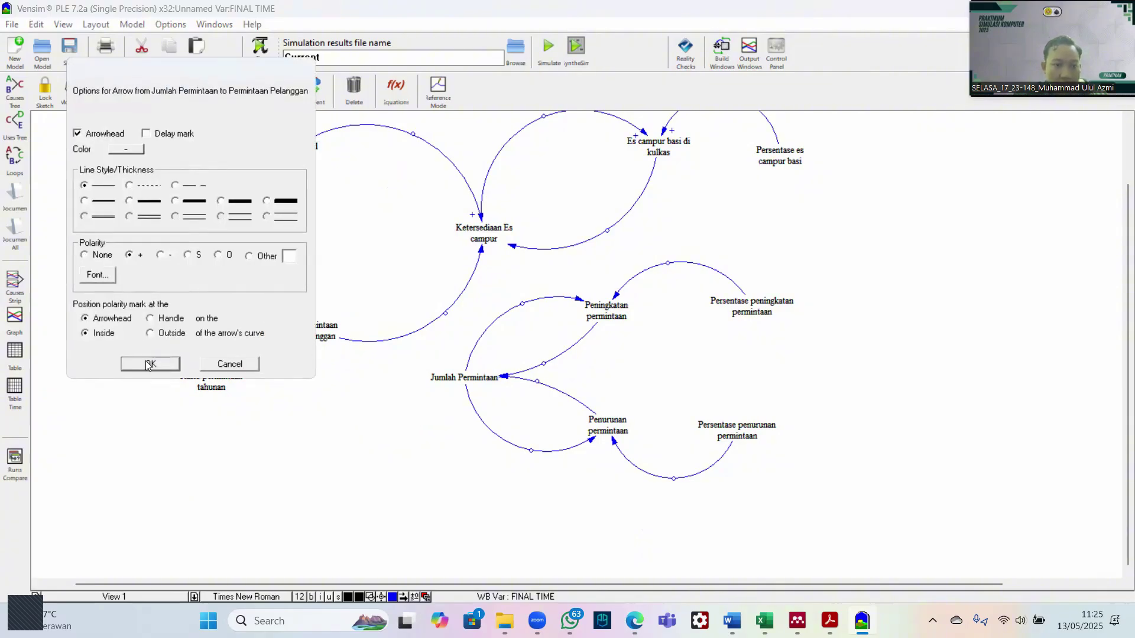
left_click(149, 364)
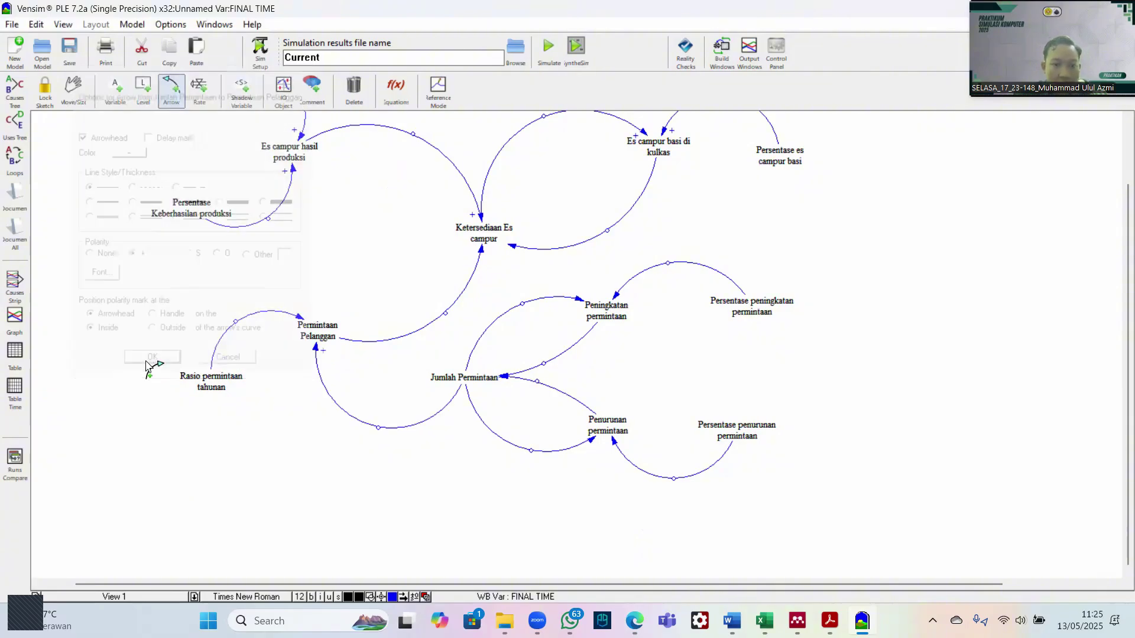
right_click(300, 318)
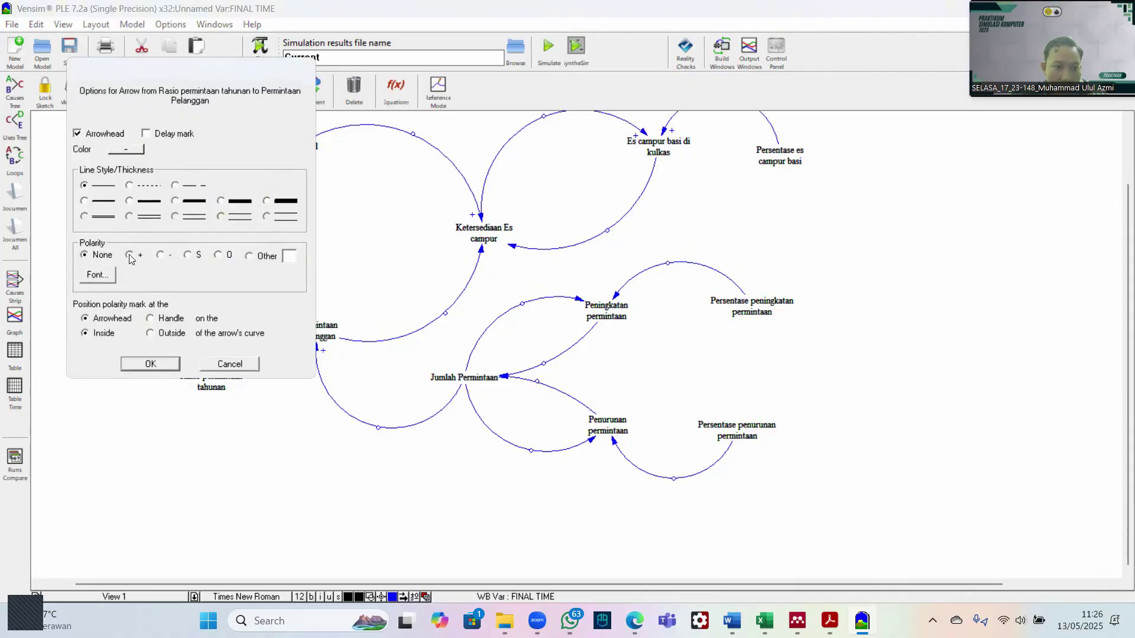
left_click(150, 363)
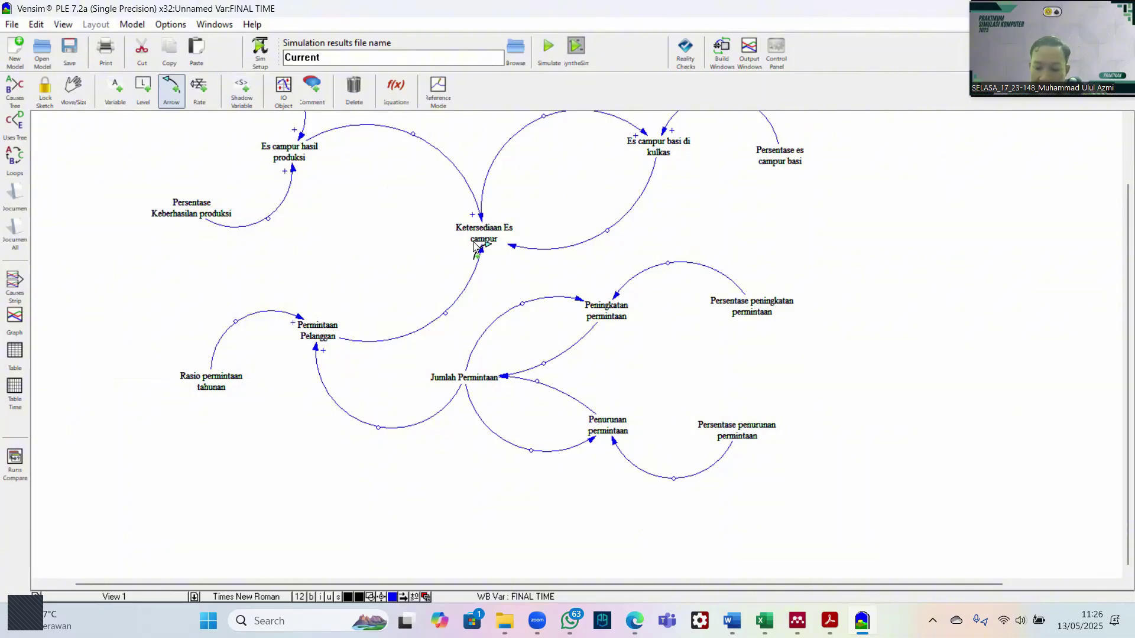
right_click(479, 249)
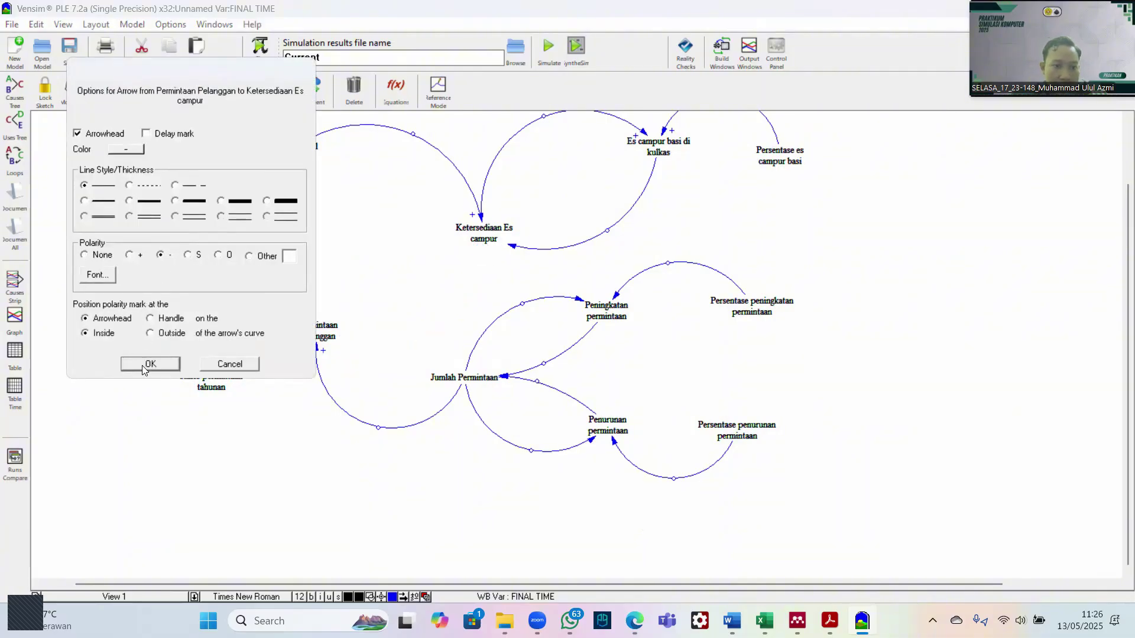
left_click(145, 364)
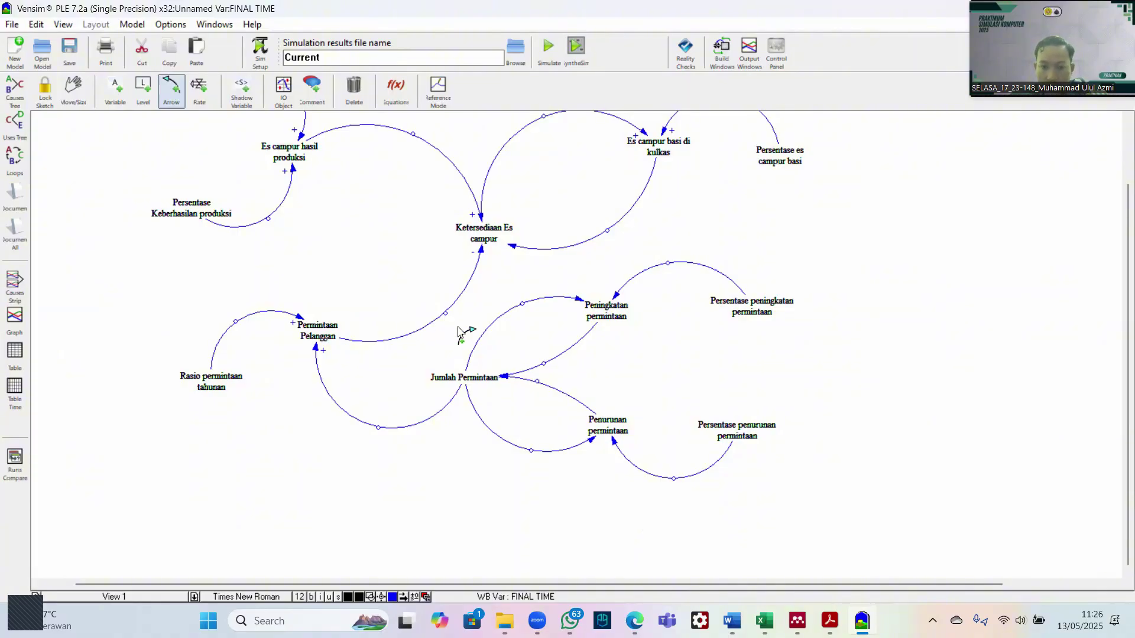
Step: Set positive polarity on the arrows from Jumlah Permintaan to Peningkatan permintaan and Penurunan permintaan, and decline saving the sketch for backup
right_click(578, 299)
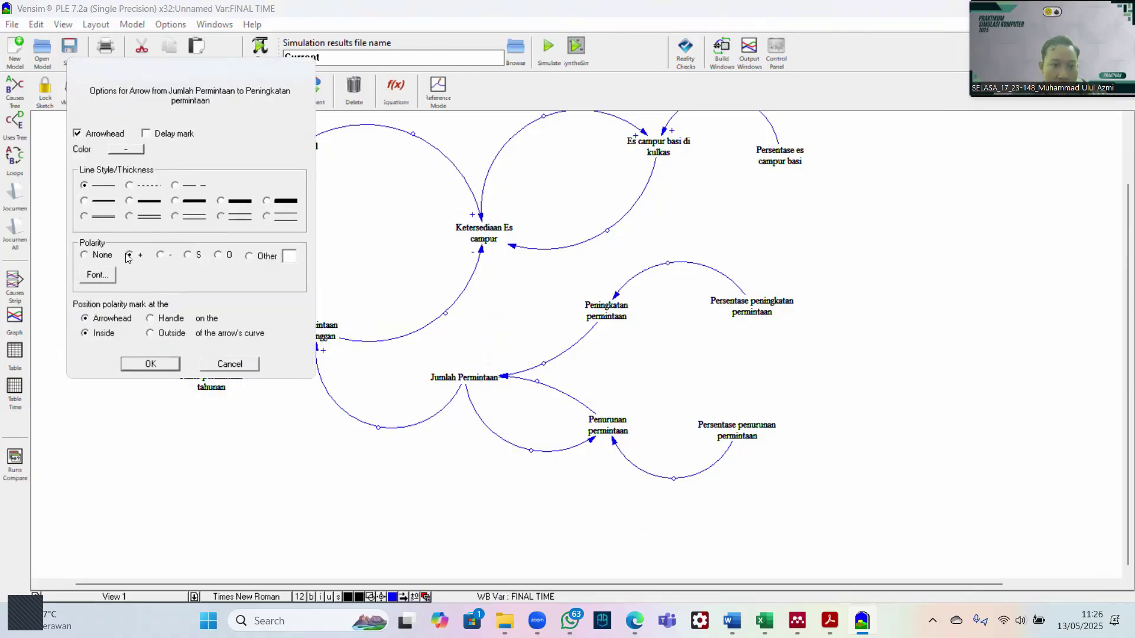
left_click(143, 365)
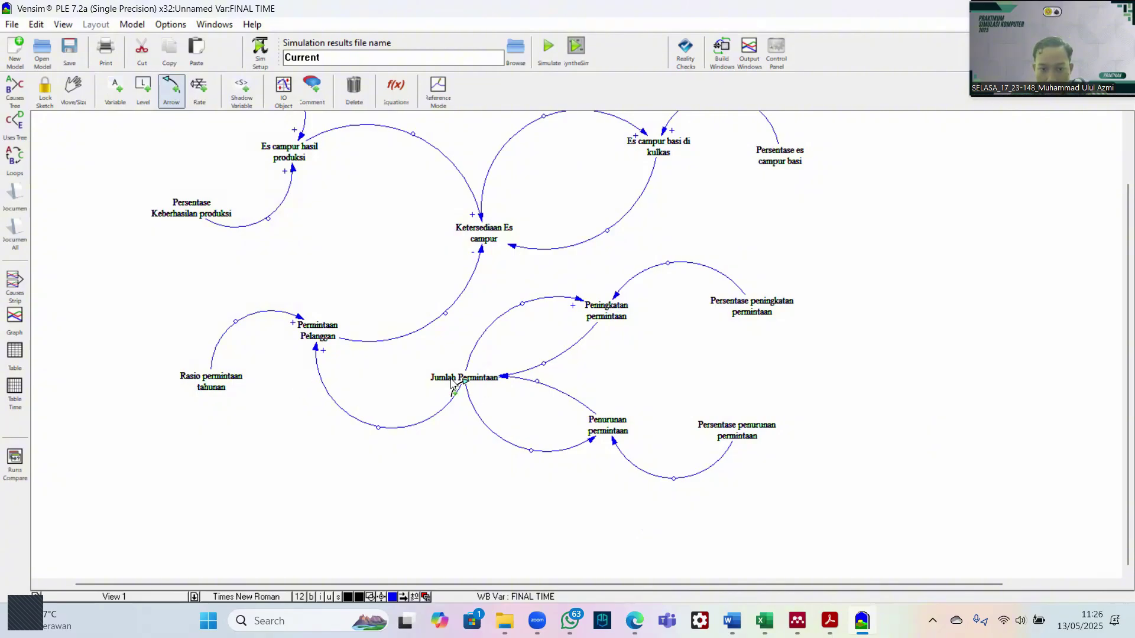
right_click(593, 437)
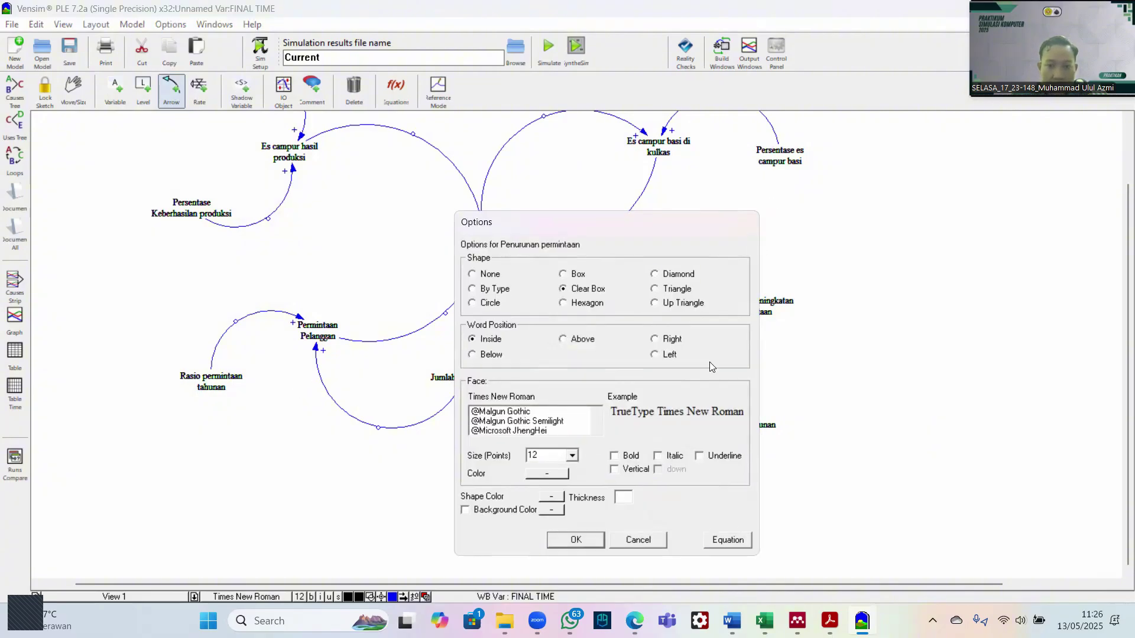
left_click(585, 545)
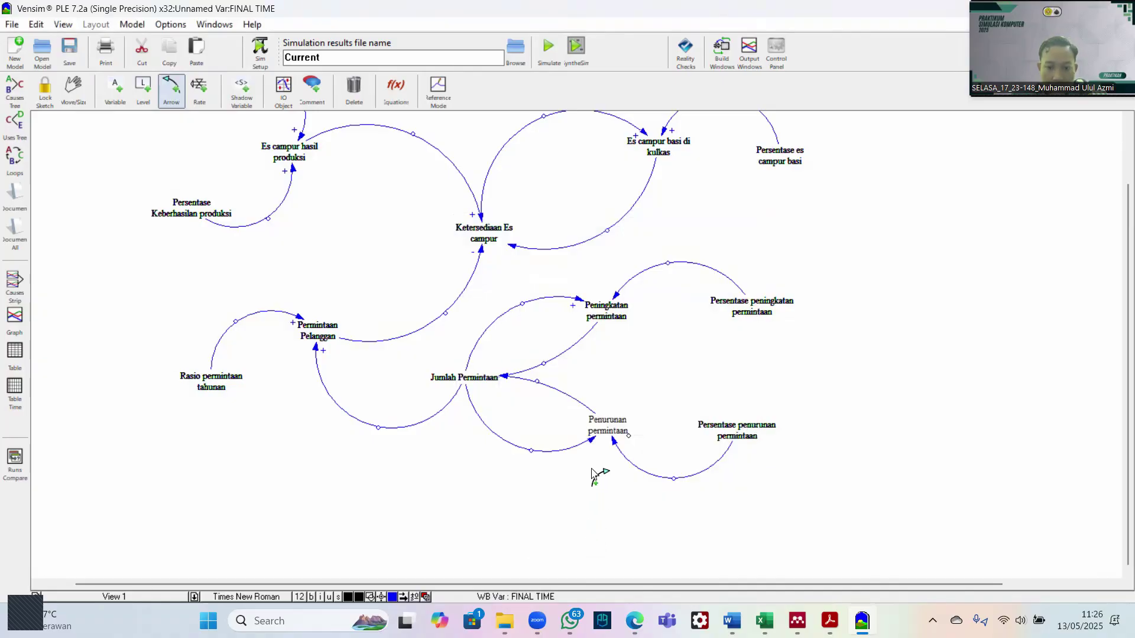
right_click(591, 438)
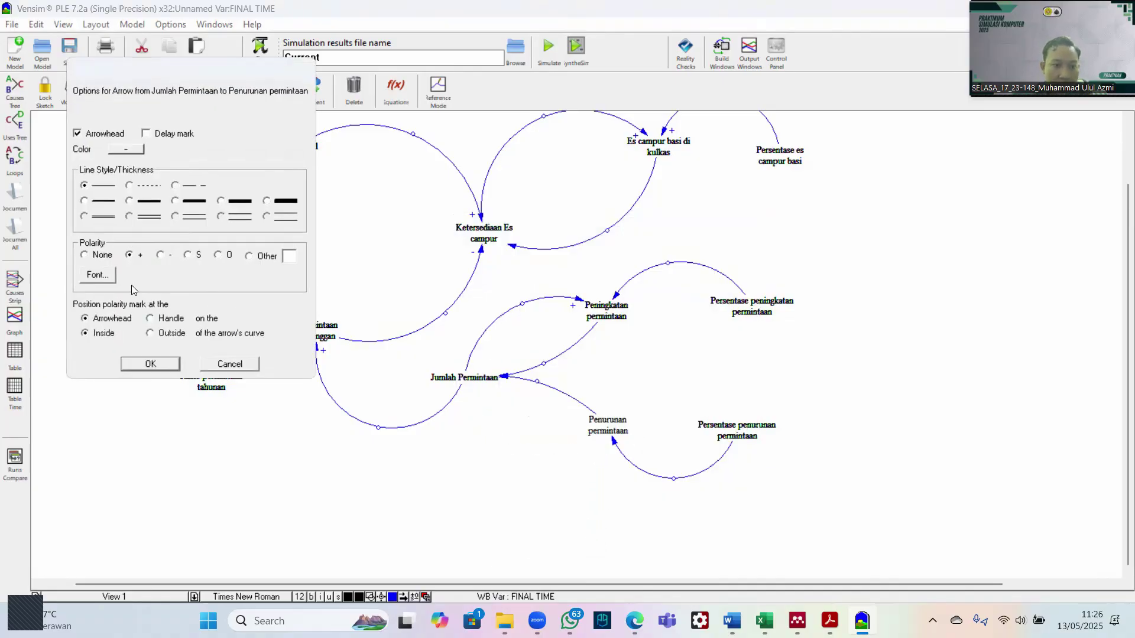
left_click(149, 364)
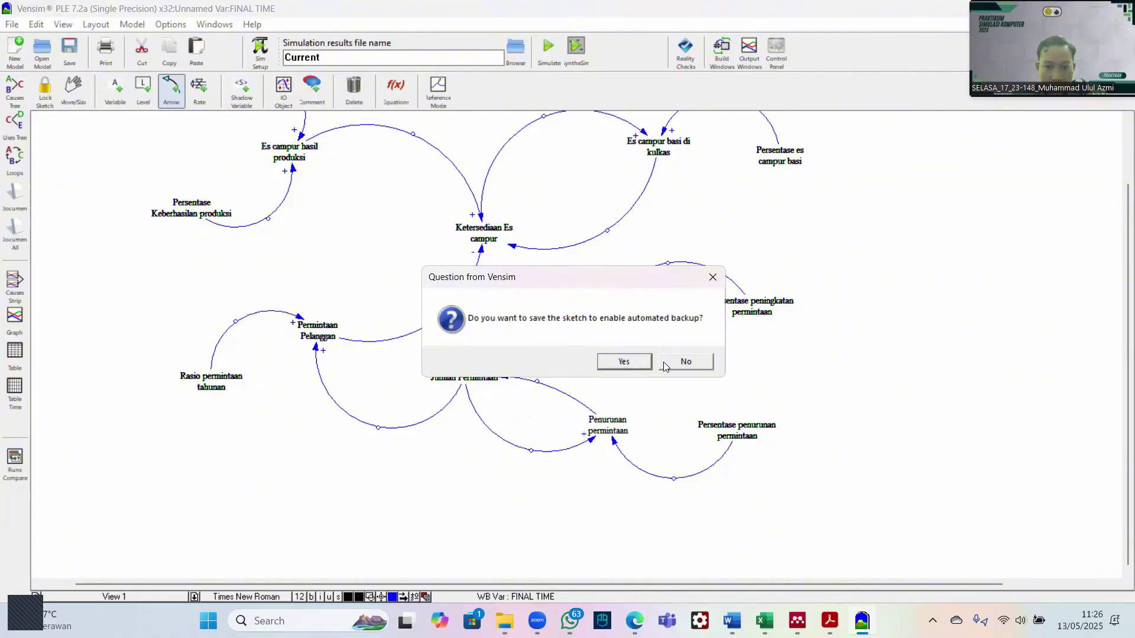
left_click(675, 364)
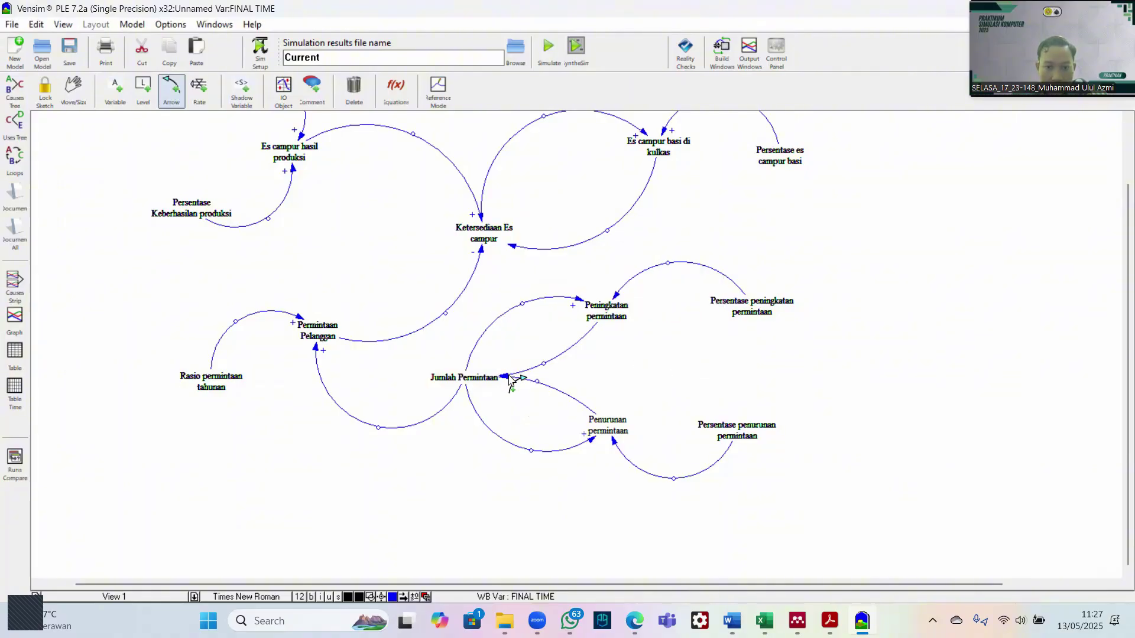
Step: Discard the stray arrow near Jumlah Permintaan, and set positive polarity on the arrow from Peningkatan permintaan to Jumlah Permintaan
left_click(512, 381)
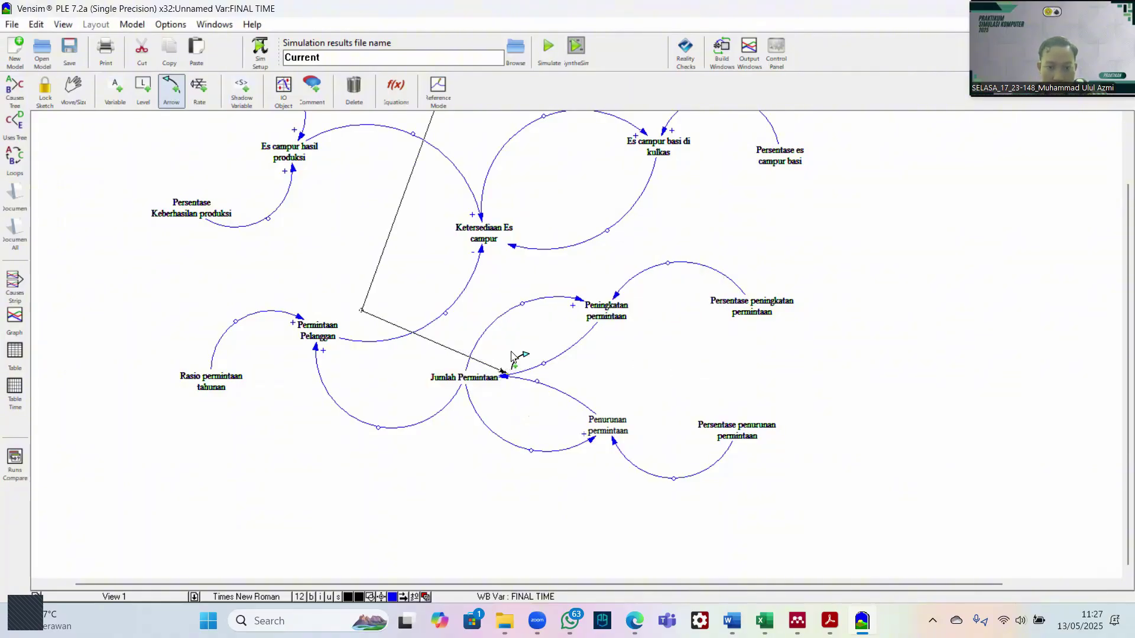
left_click(512, 355)
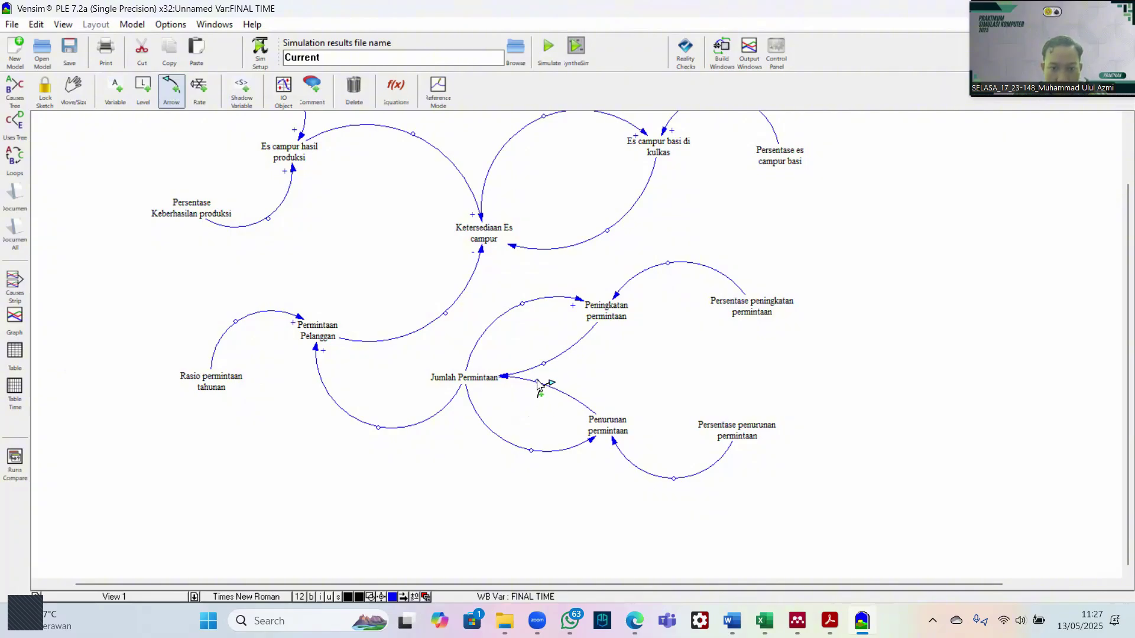
left_click(506, 377)
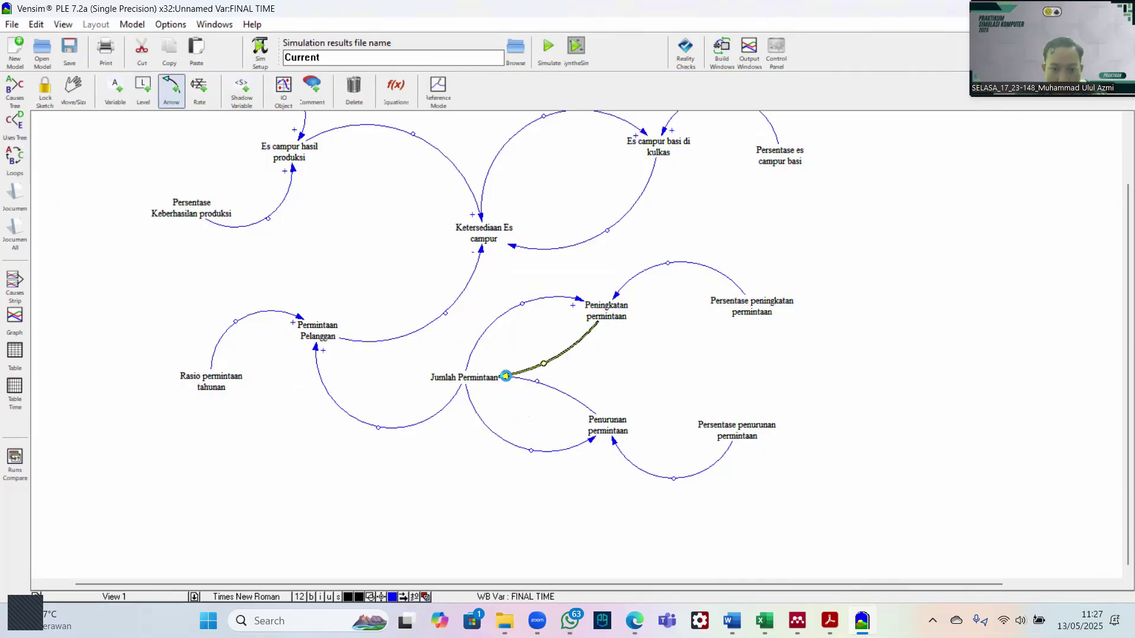
right_click(505, 376)
left_click(129, 254)
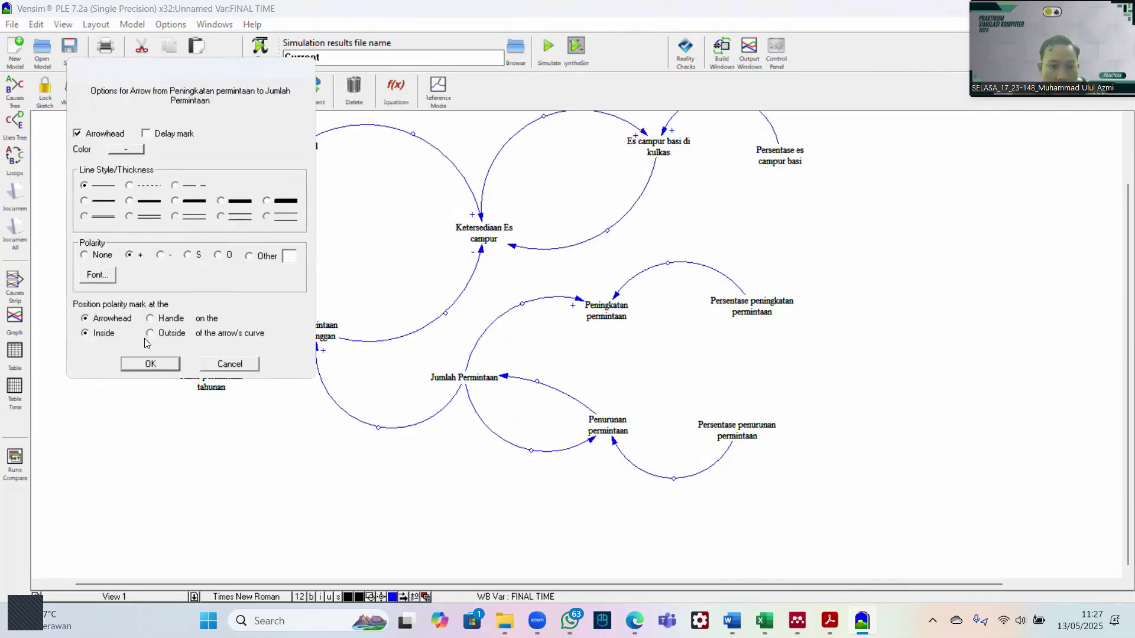
left_click(150, 364)
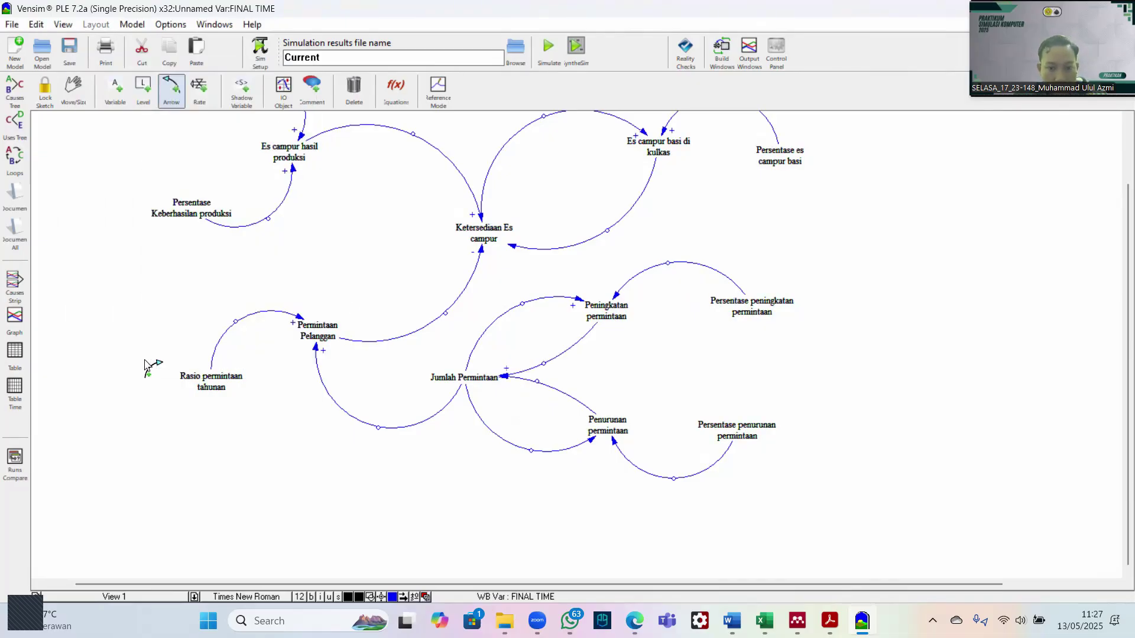
right_click(507, 378)
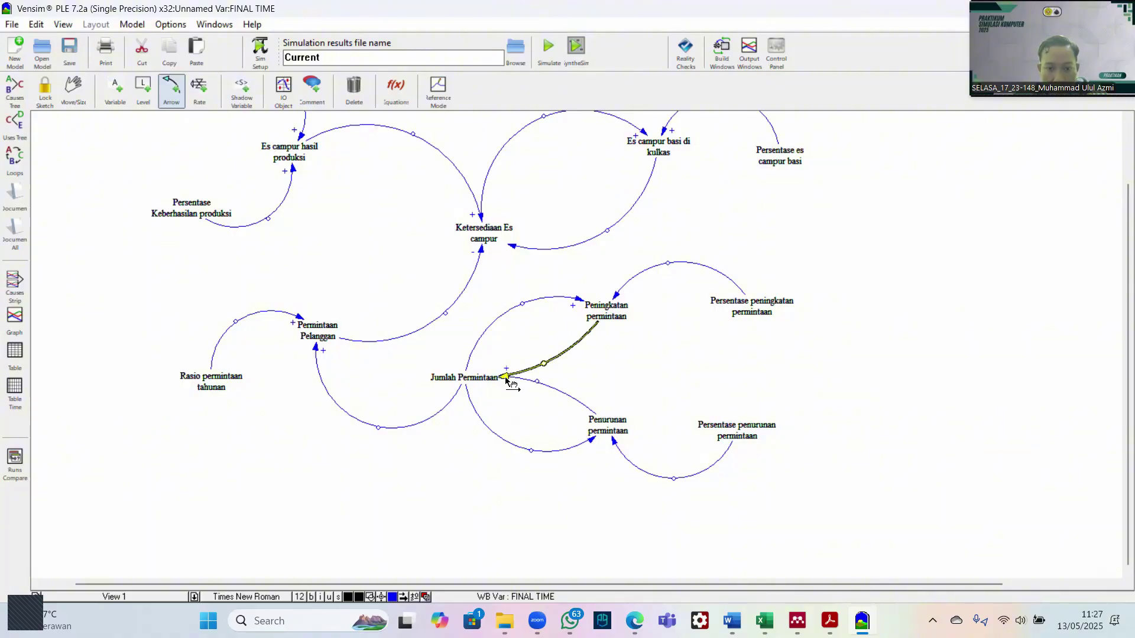
left_click(150, 363)
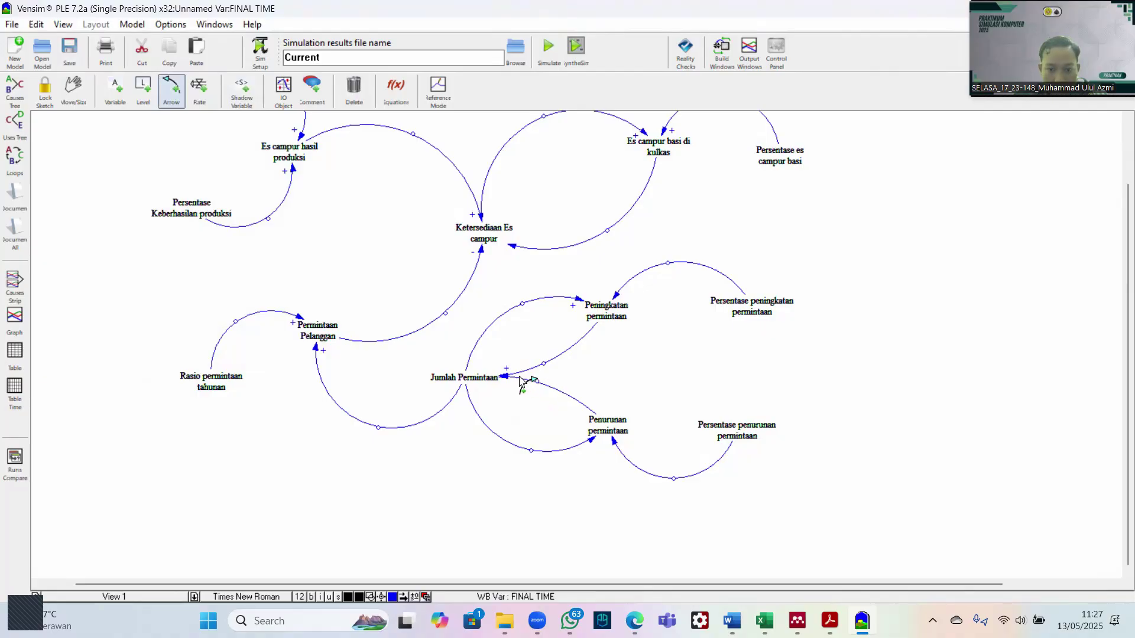
right_click(506, 379)
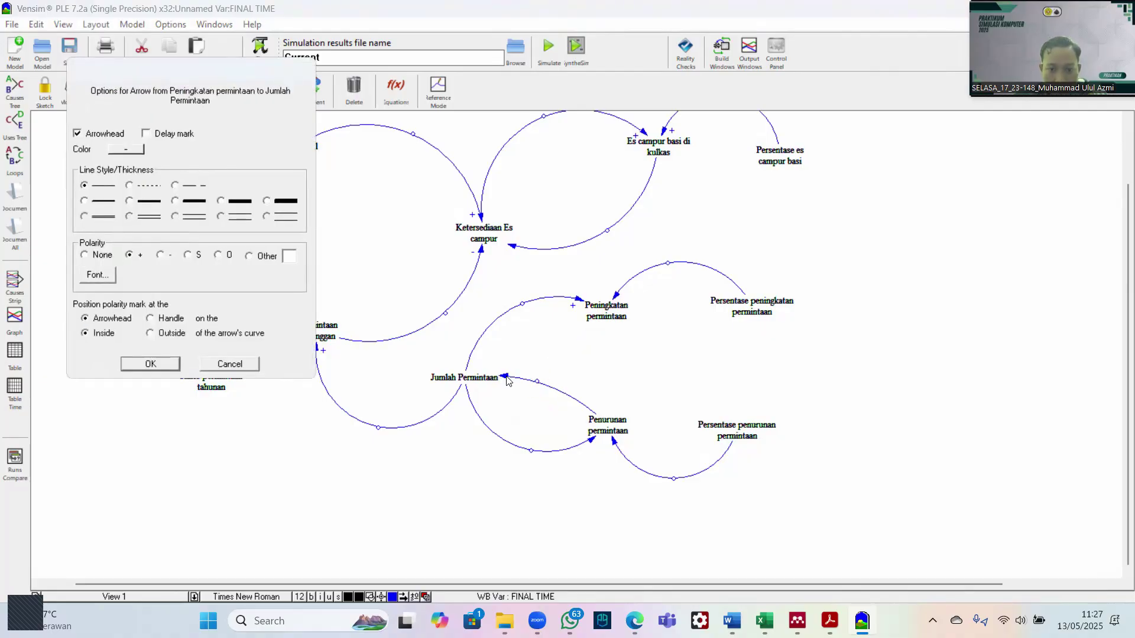
left_click(150, 364)
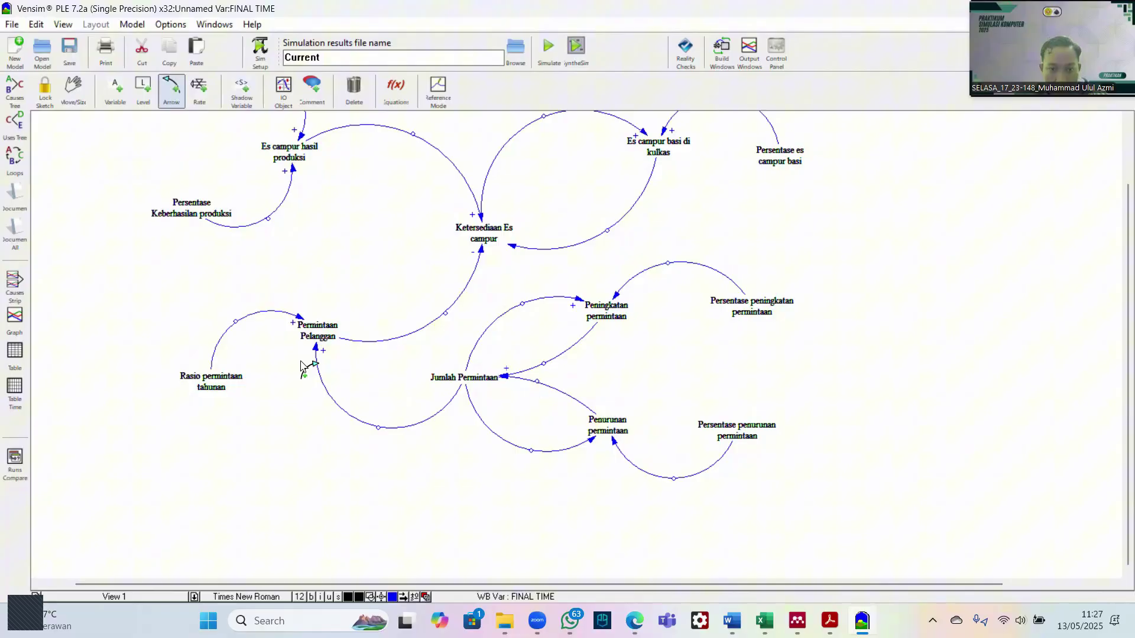
right_click(506, 379)
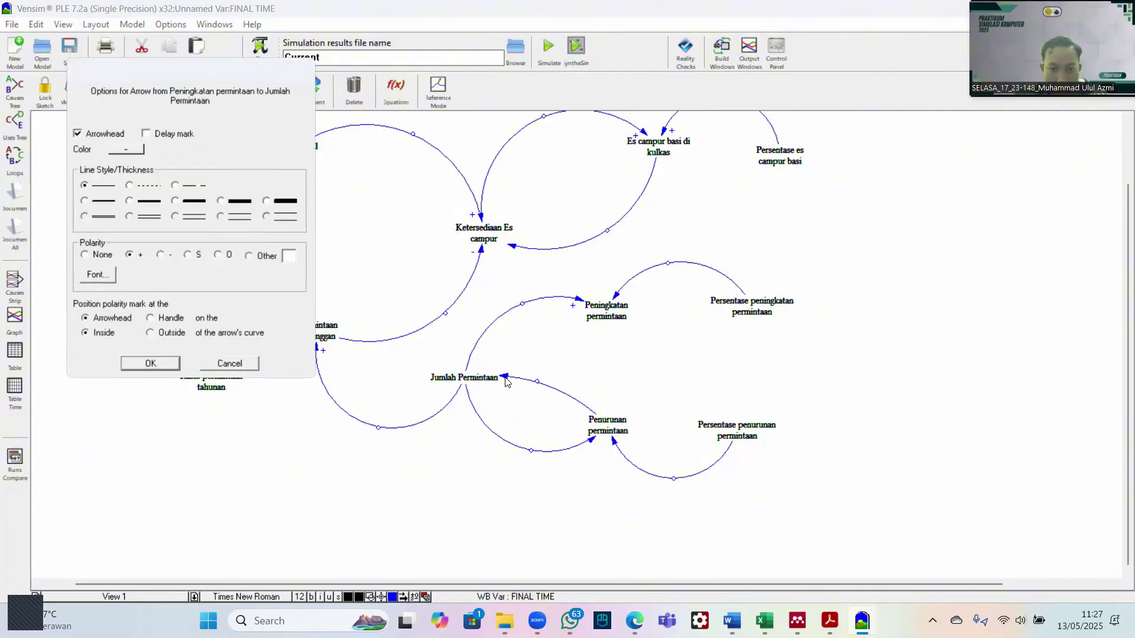
left_click(151, 364)
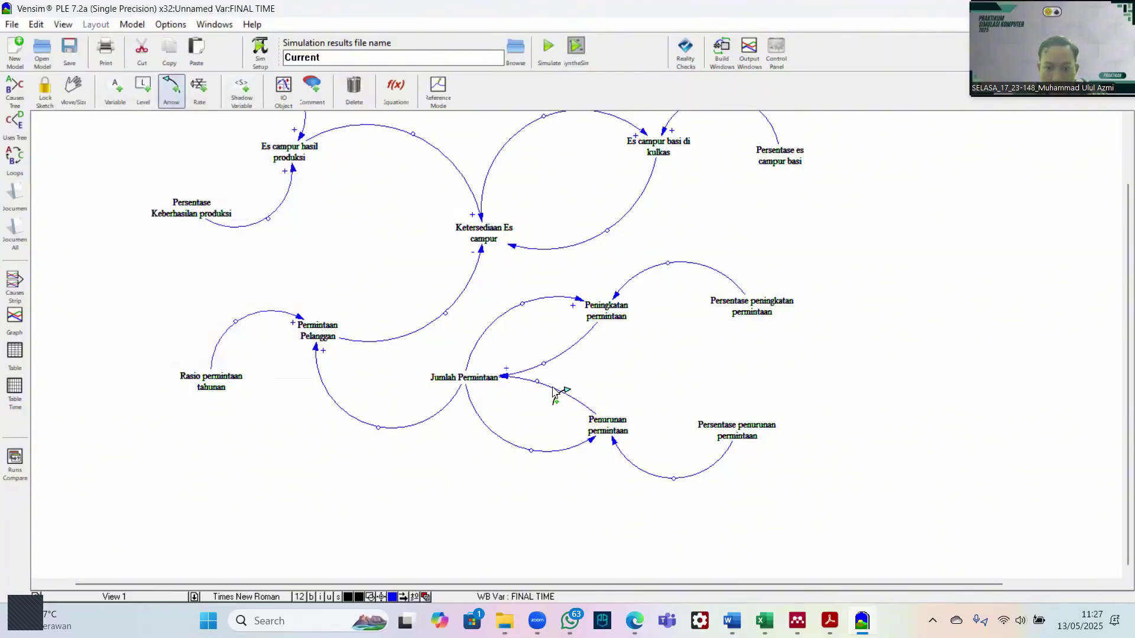
left_click(600, 429)
left_click(639, 400)
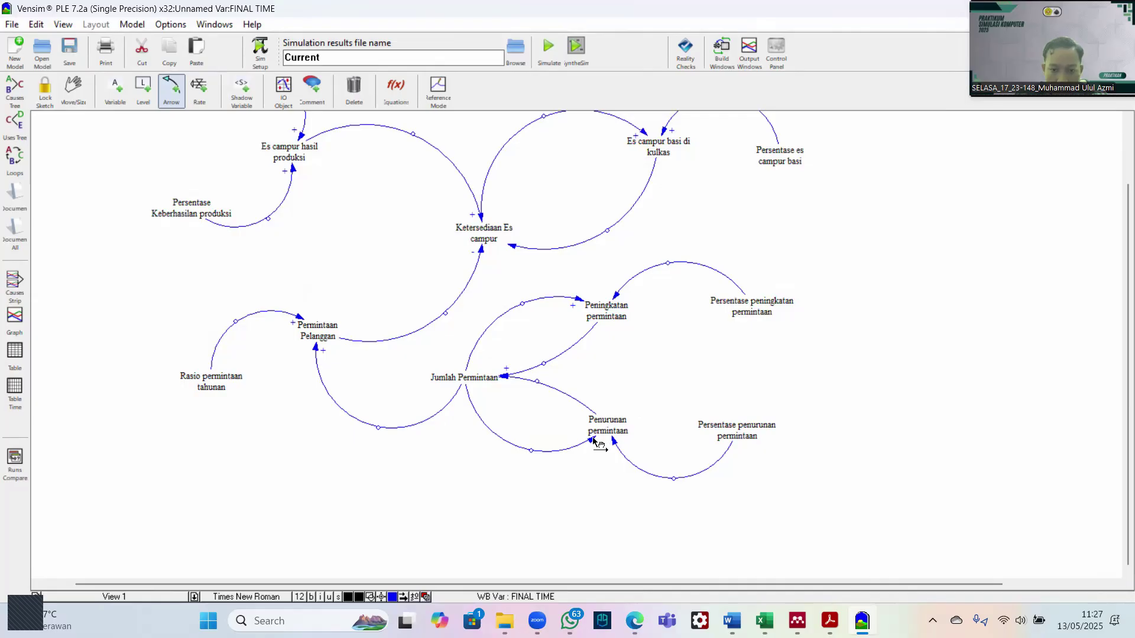
Step: Set positive polarity on the arrows from Jumlah Permintaan and Persentase penurunan permintaan to Penurunan permintaan
right_click(596, 446)
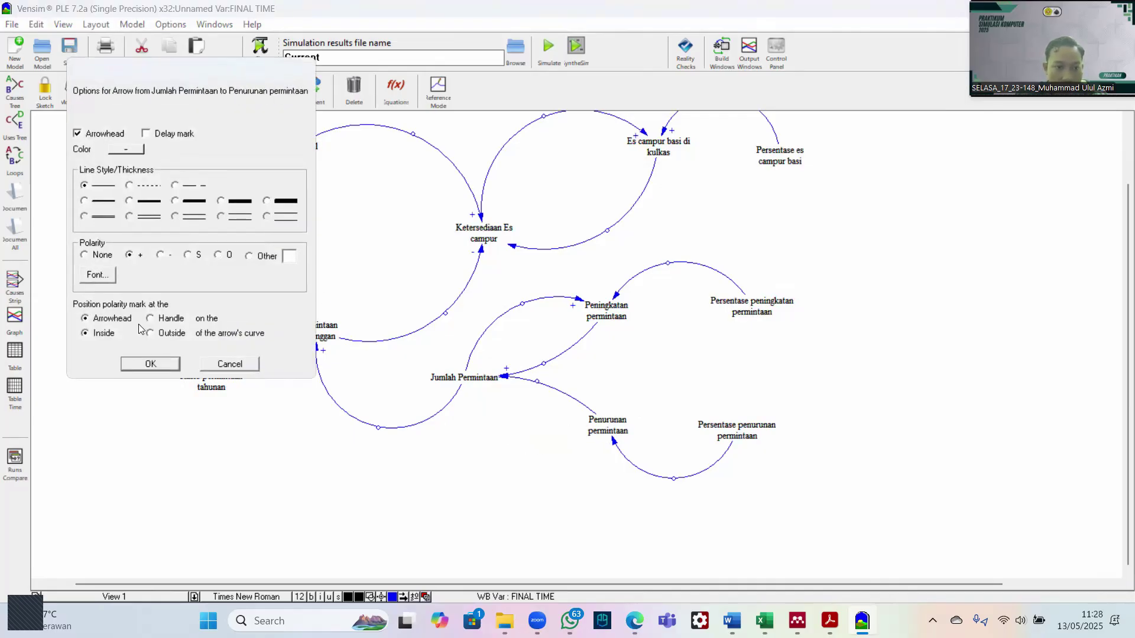
left_click(150, 363)
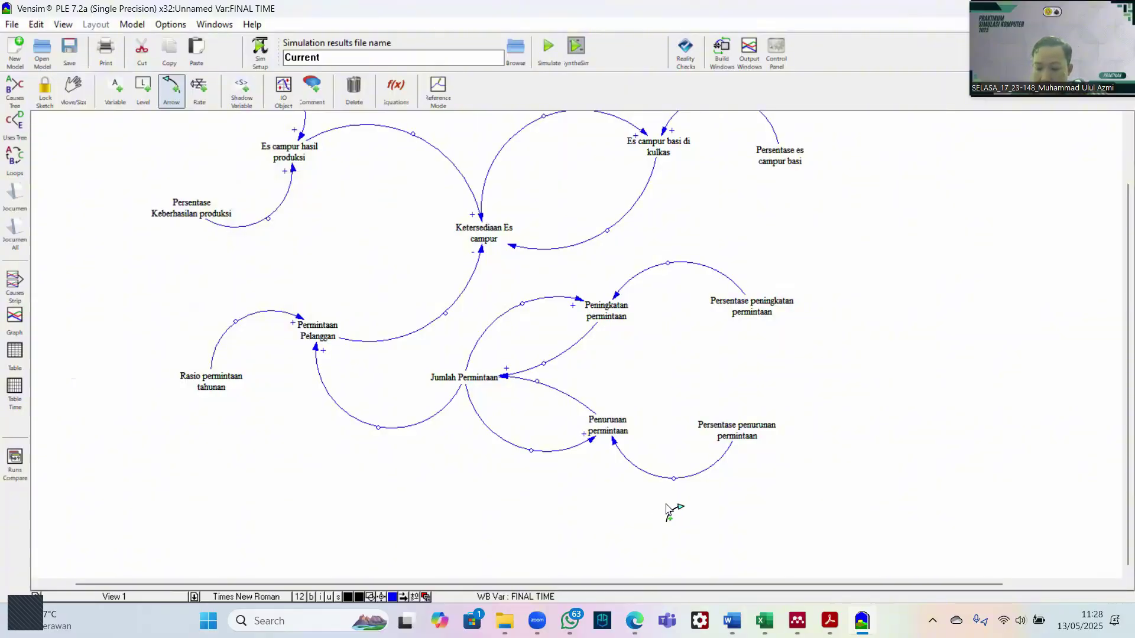
right_click(614, 442)
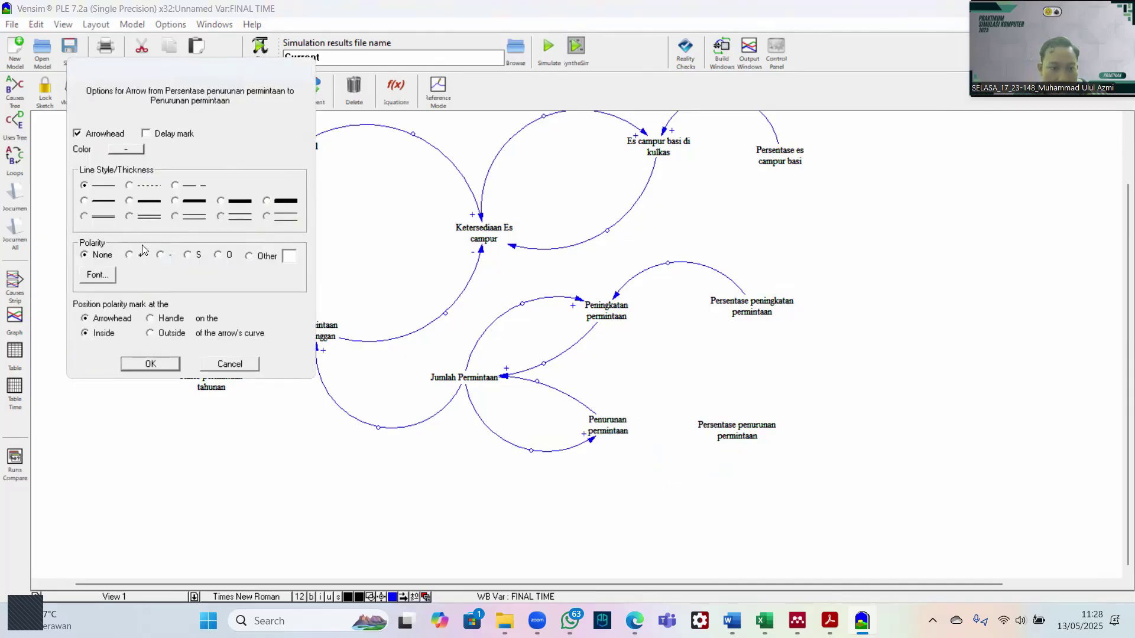
left_click(160, 364)
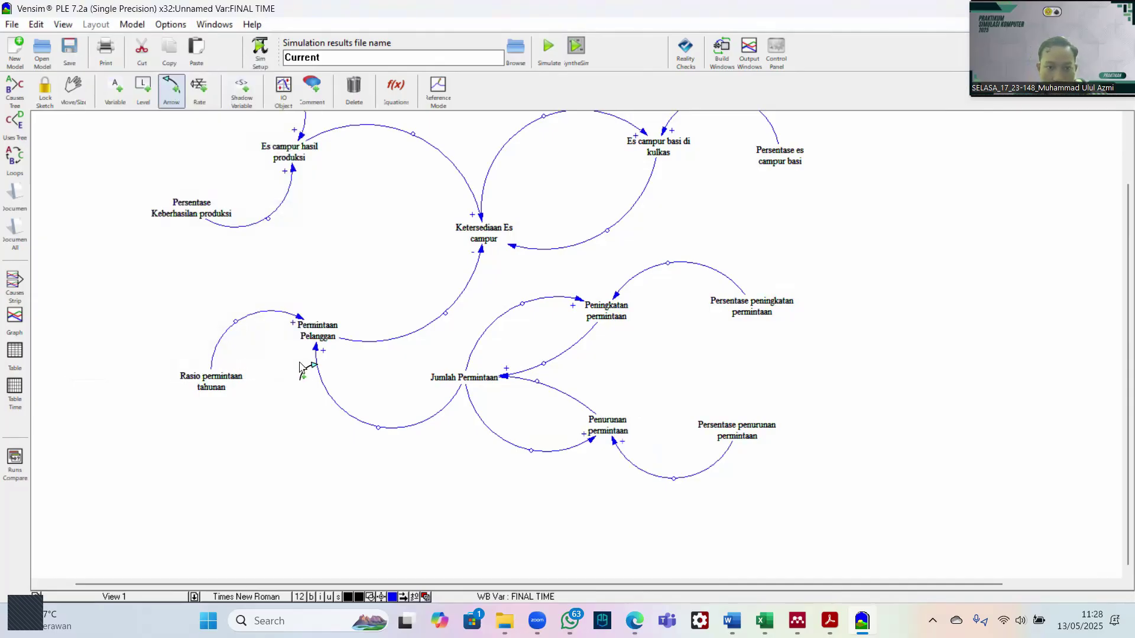
Step: Bend Peningkatan permintaan's arrow to Jumlah Permintaan slightly upward, and mark the arrow from Persentase peningkatan permintaan to Peningkatan permintaan as positive
left_click_drag(545, 363, 546, 357)
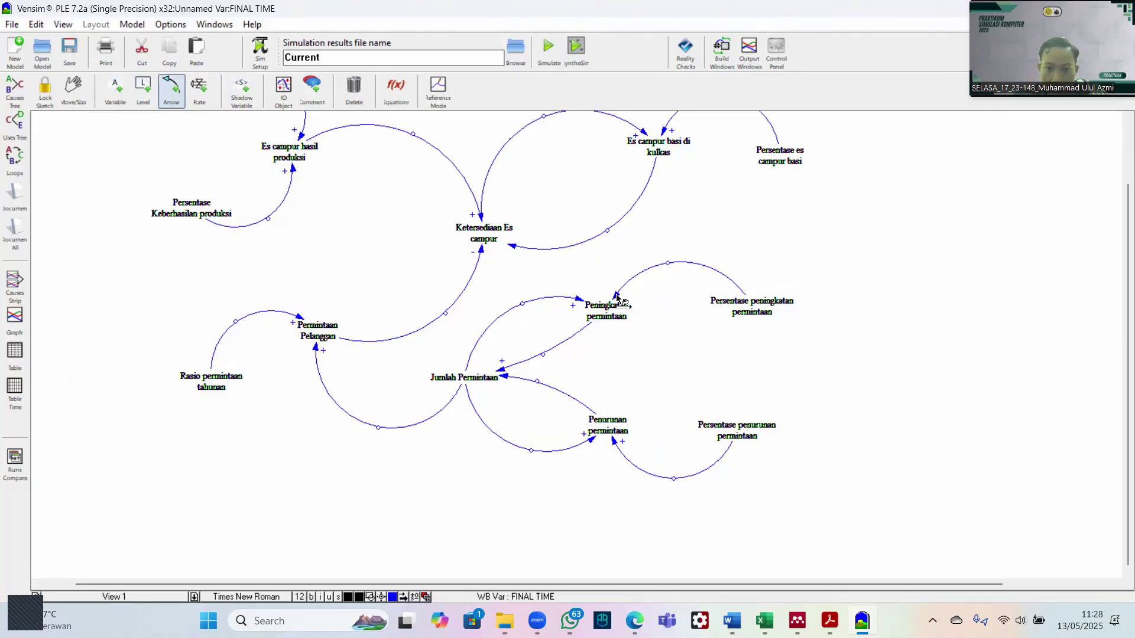
right_click(617, 299)
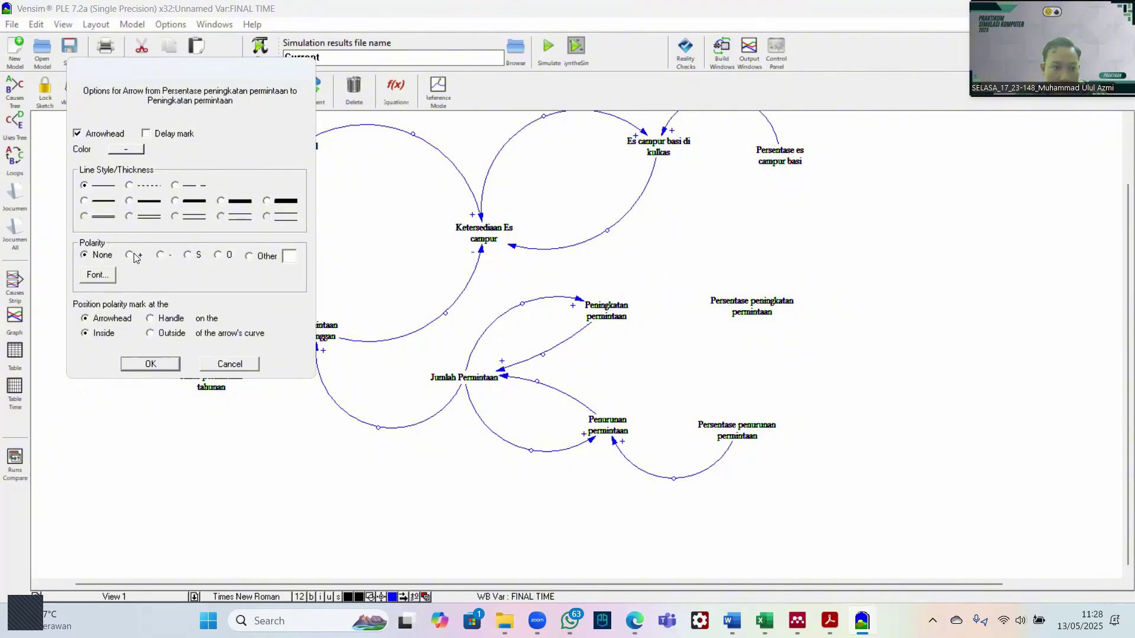
left_click(150, 364)
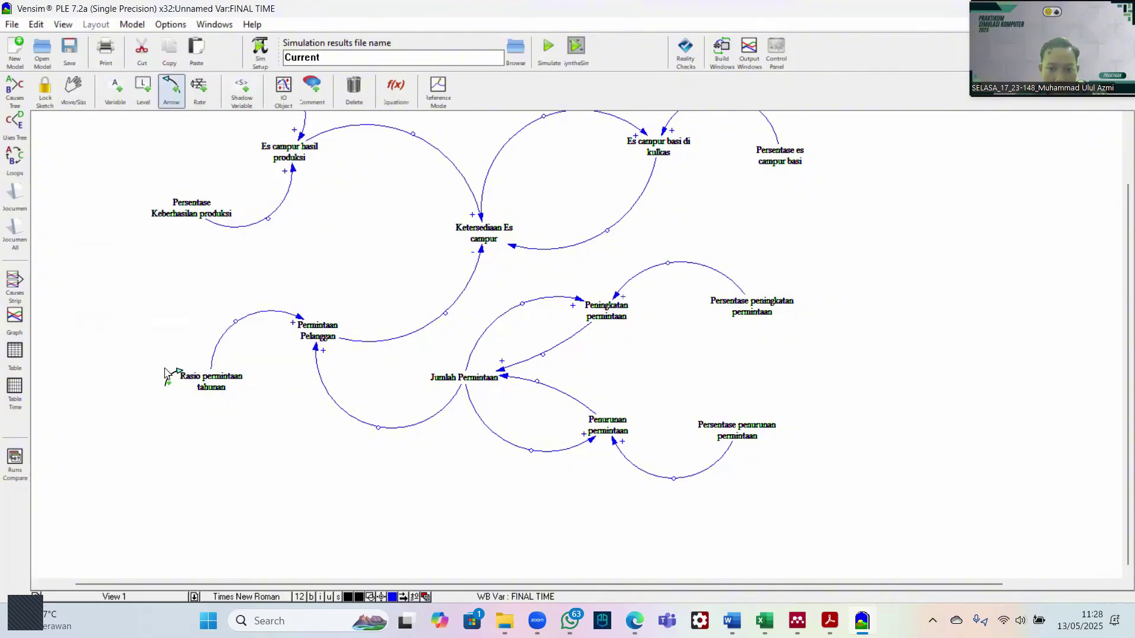
Step: Set negative polarity on the arrows from Penurunan permintaan to Jumlah Permintaan and from Es campur basi di kulkas to Ketersediaan Es campur
right_click(505, 379)
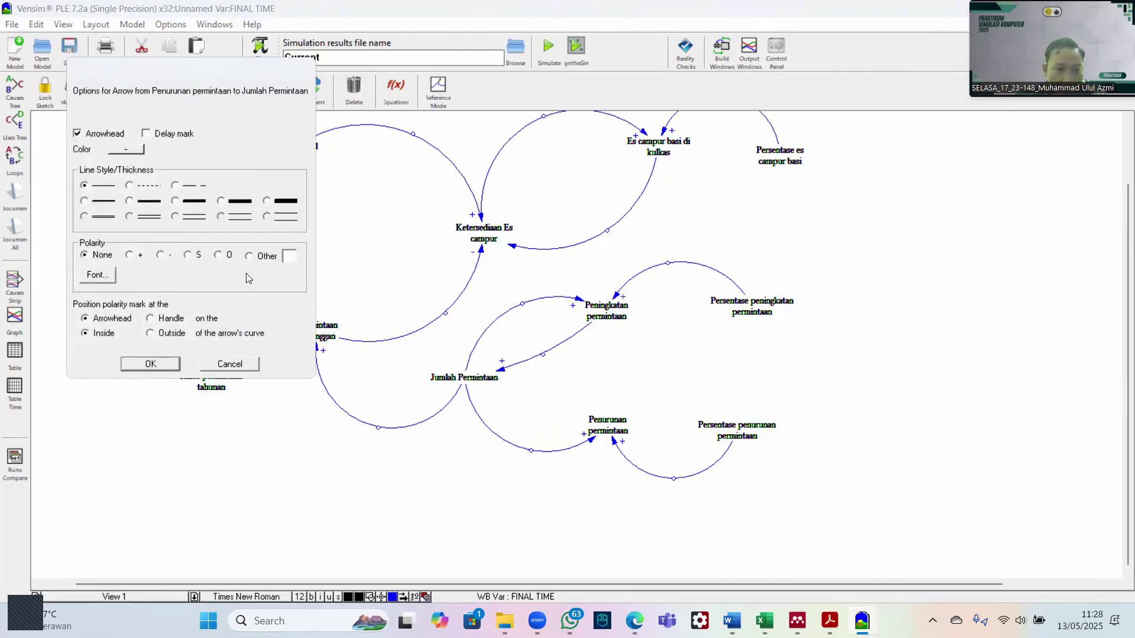
left_click(150, 364)
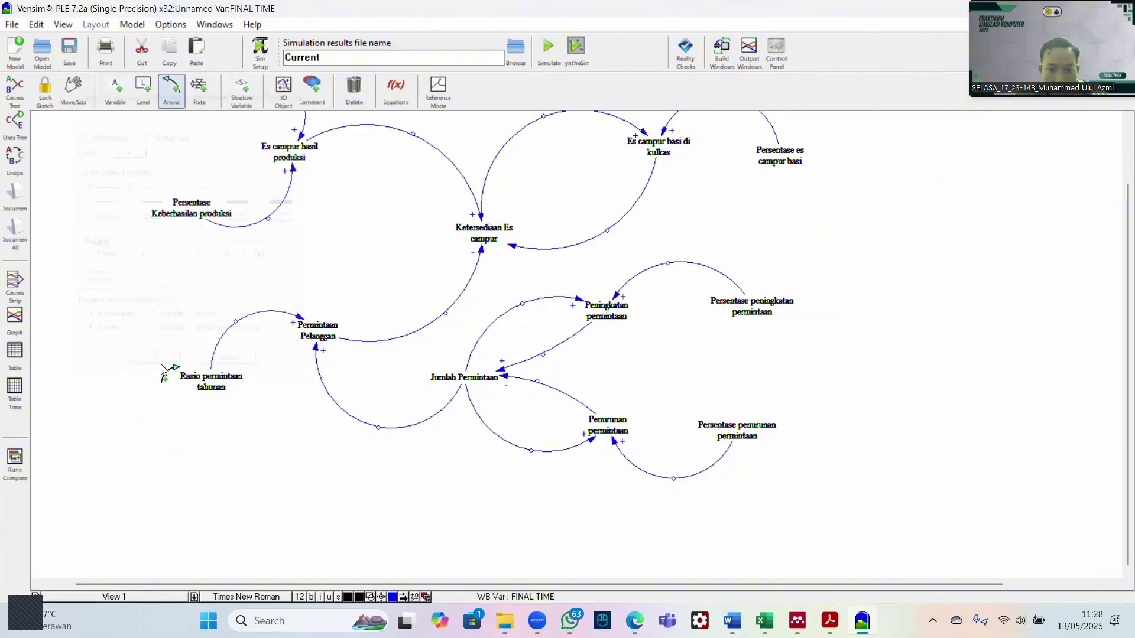
scroll(387, 393, "up", 2)
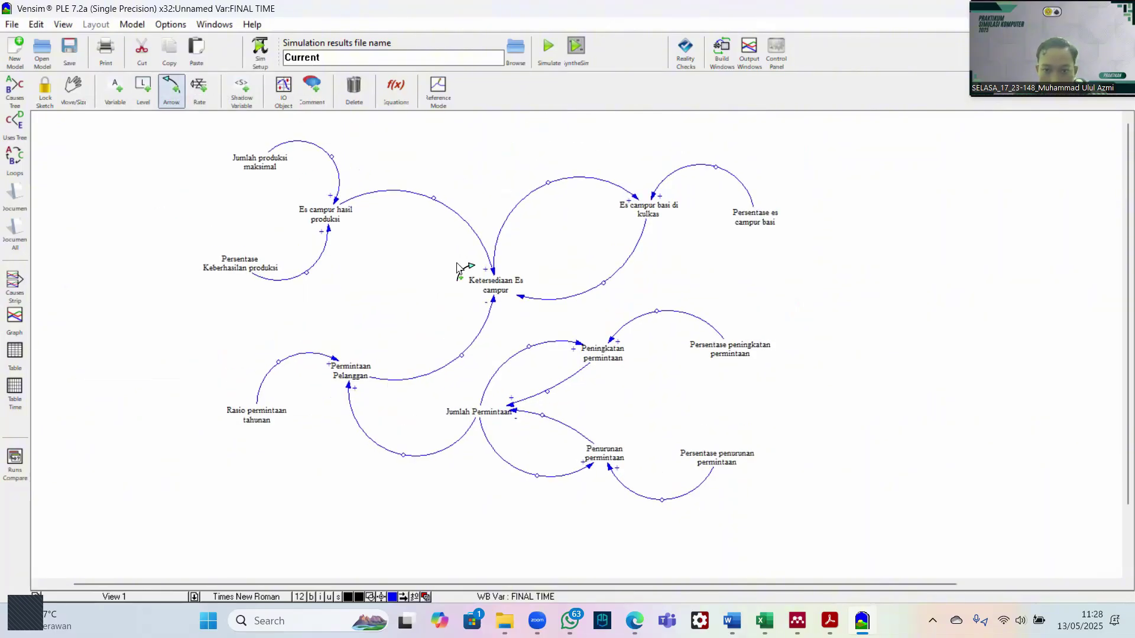
scroll(458, 269, "up", 1)
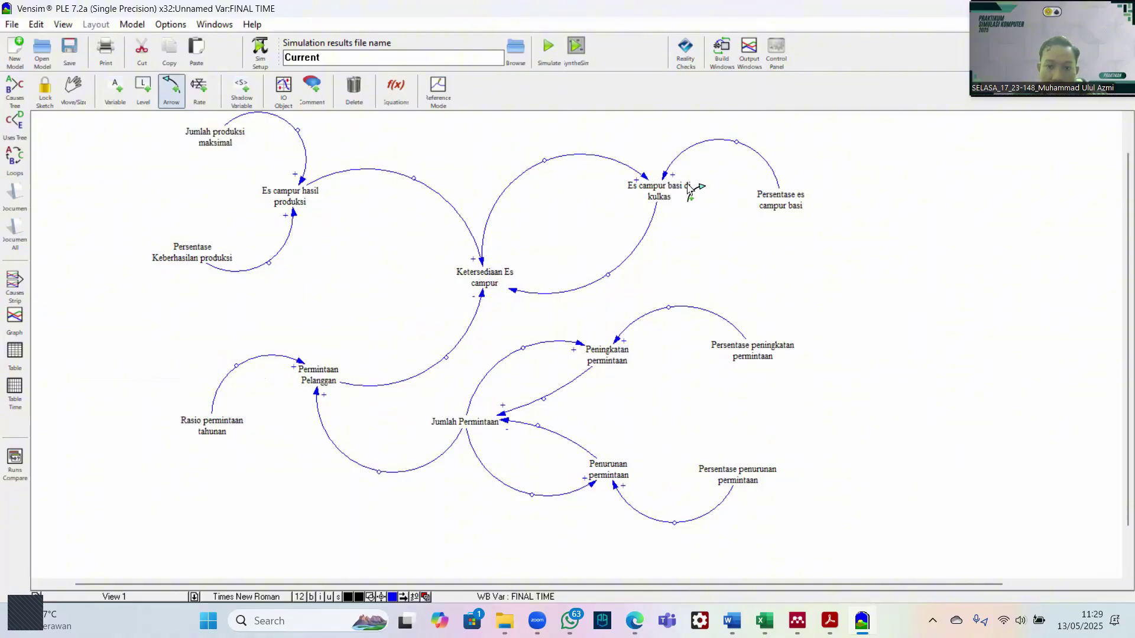
right_click(515, 293)
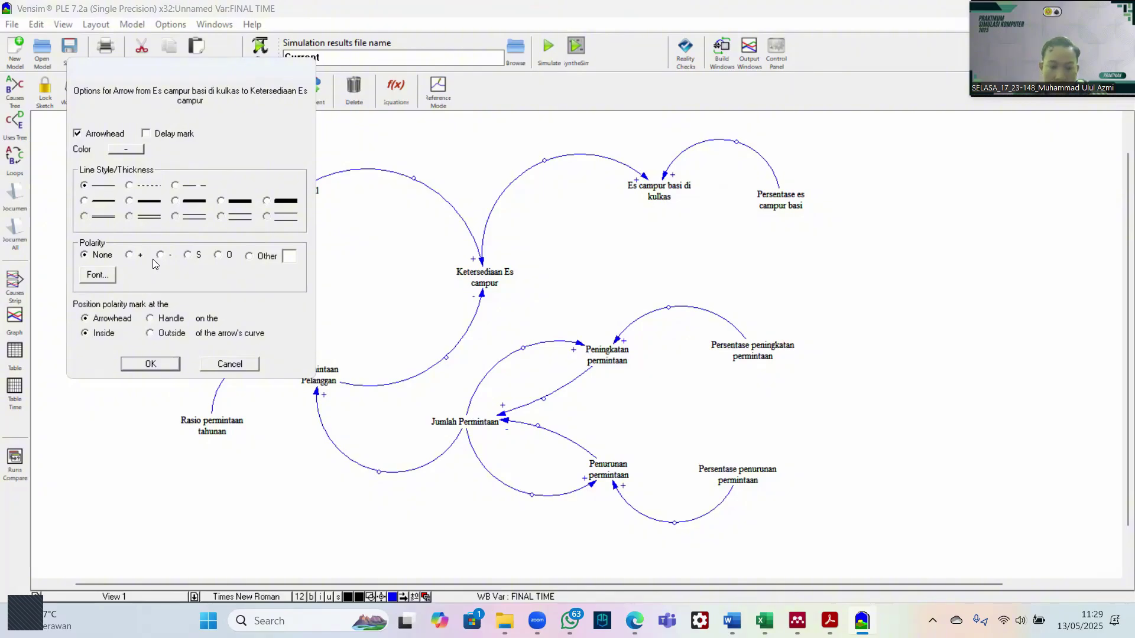
left_click(155, 361)
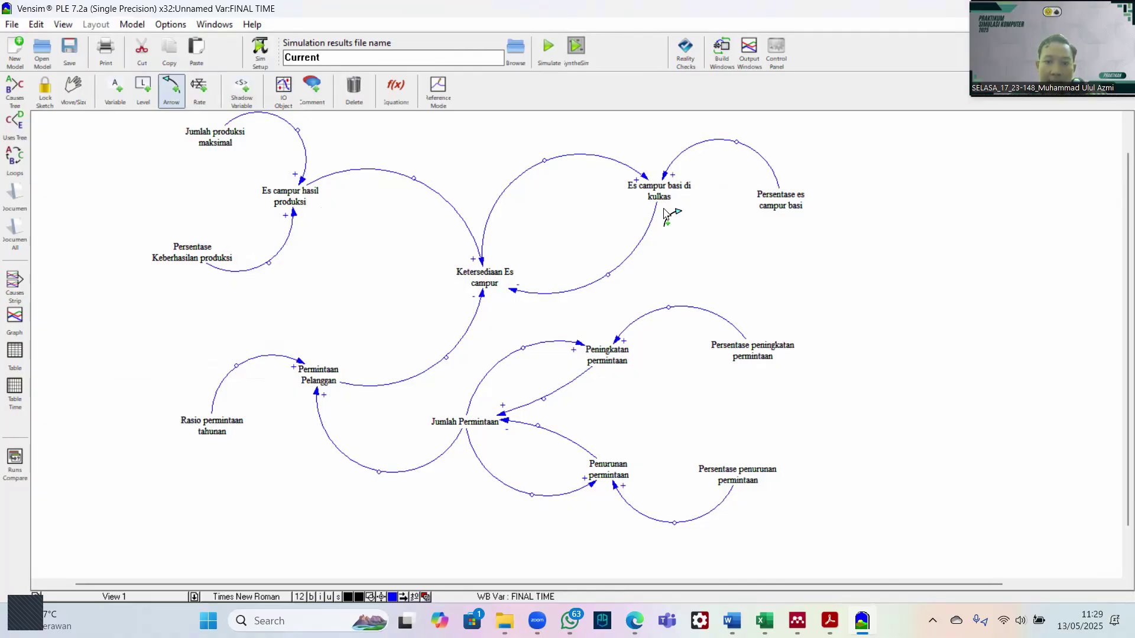
Step: Save the model in Documents as TUGAS BESAR CLD SIMULASI KOMPUTER KELOMPOK 17 in the text format (*.mdl)
scroll(467, 220, "up", 2)
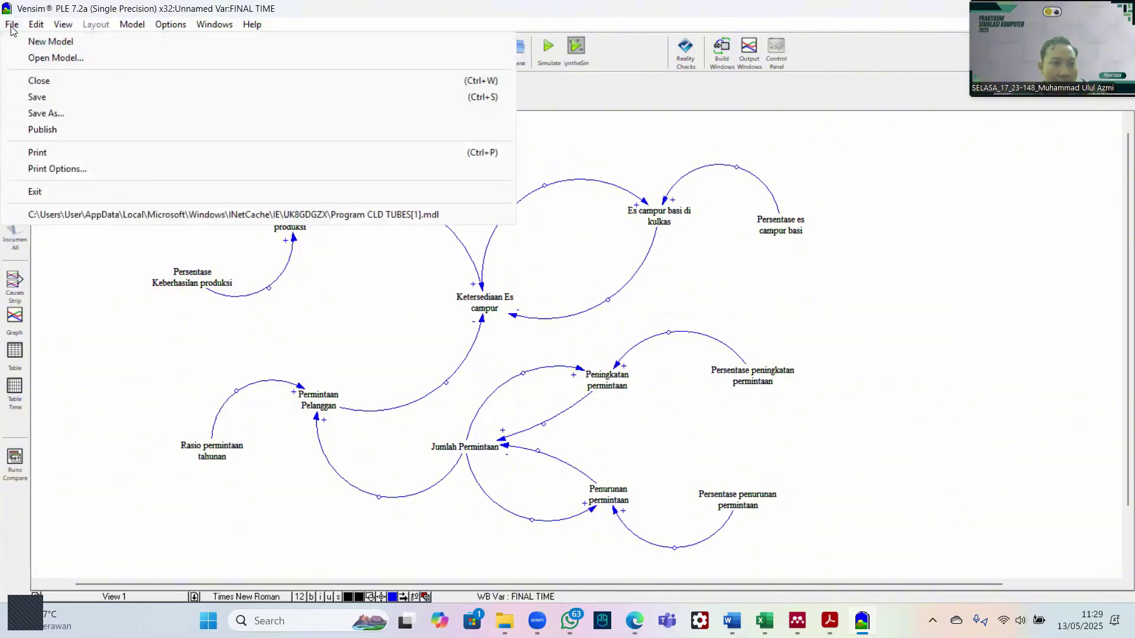
left_click(12, 24)
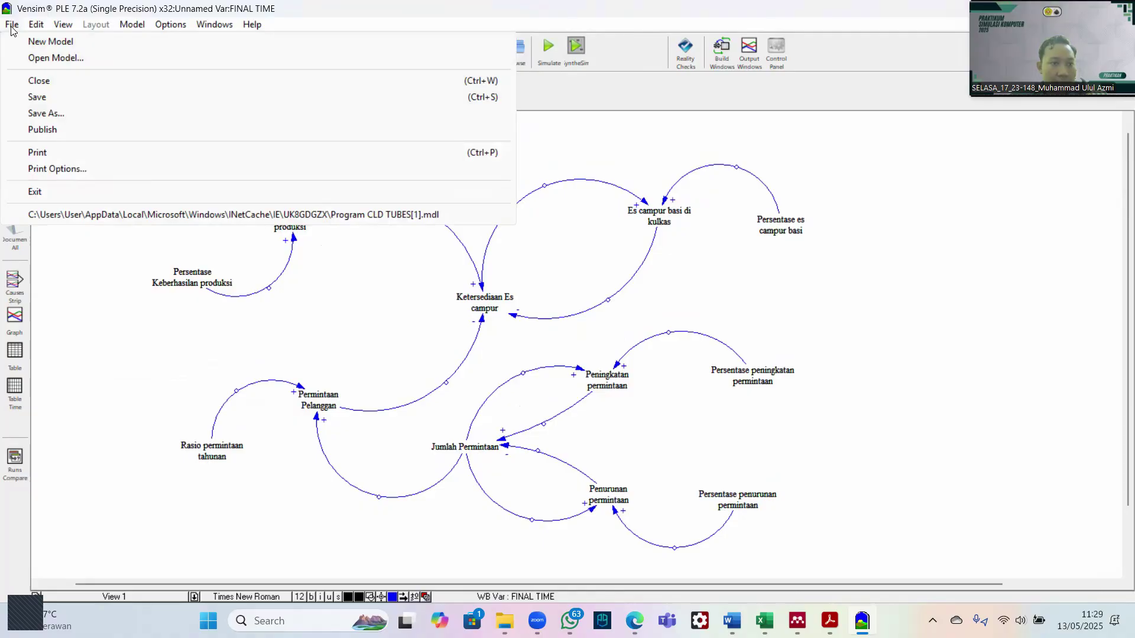
left_click(49, 113)
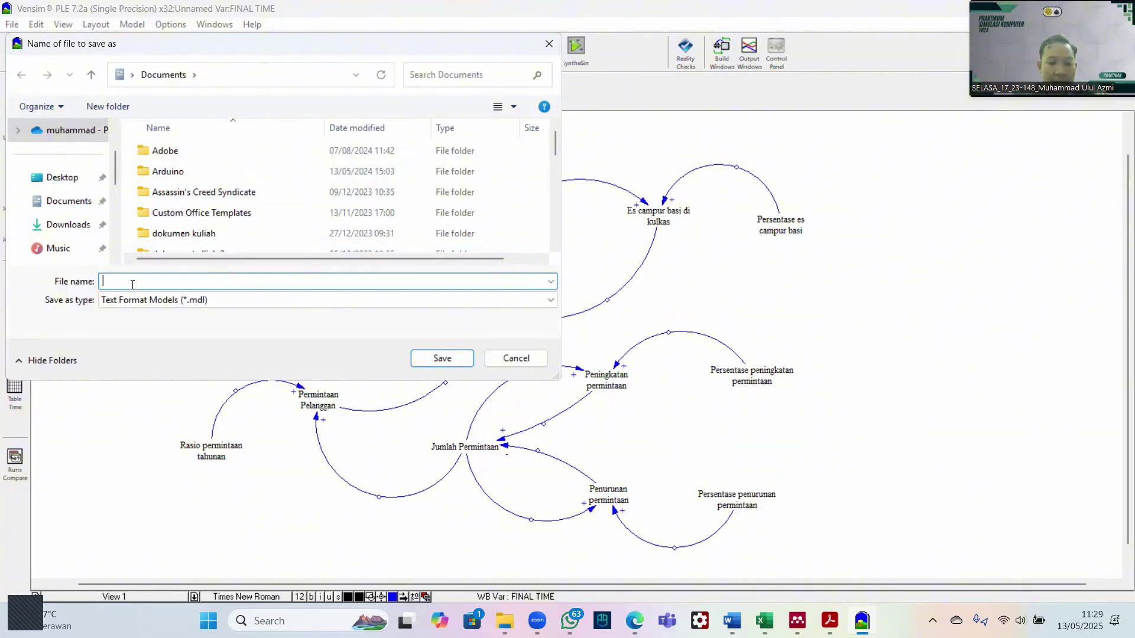
type("TUgas")
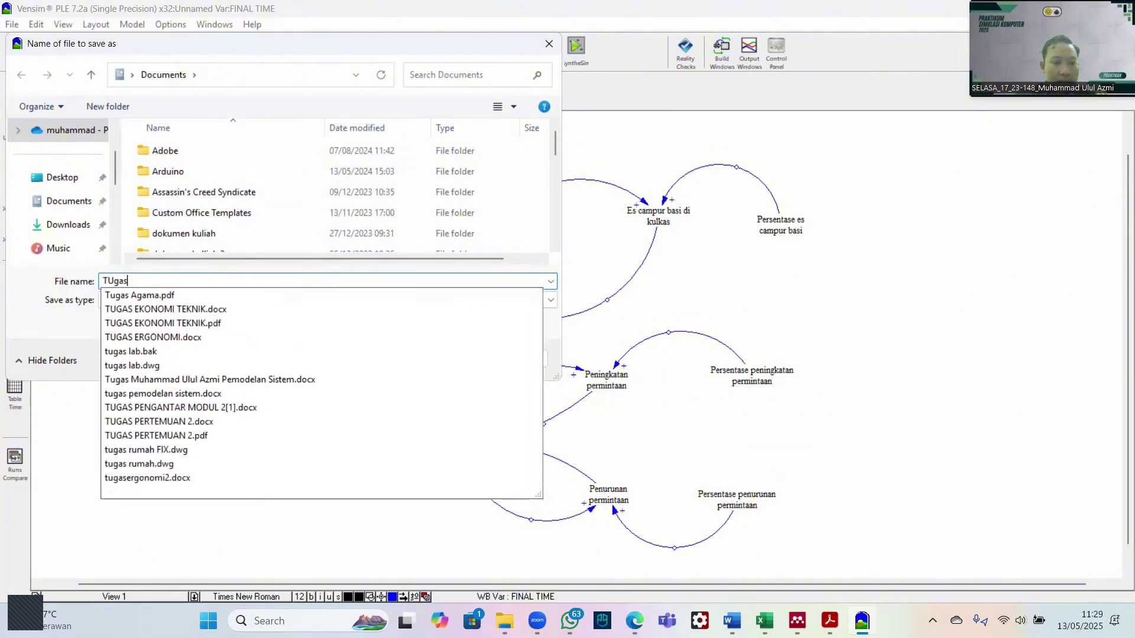
key("BackSpace")
key("BackSpace")
key("BackSpace")
key("BackSpace")
key("Caps_Lock")
type("UGAS BESAR CLD SIMULASI K")
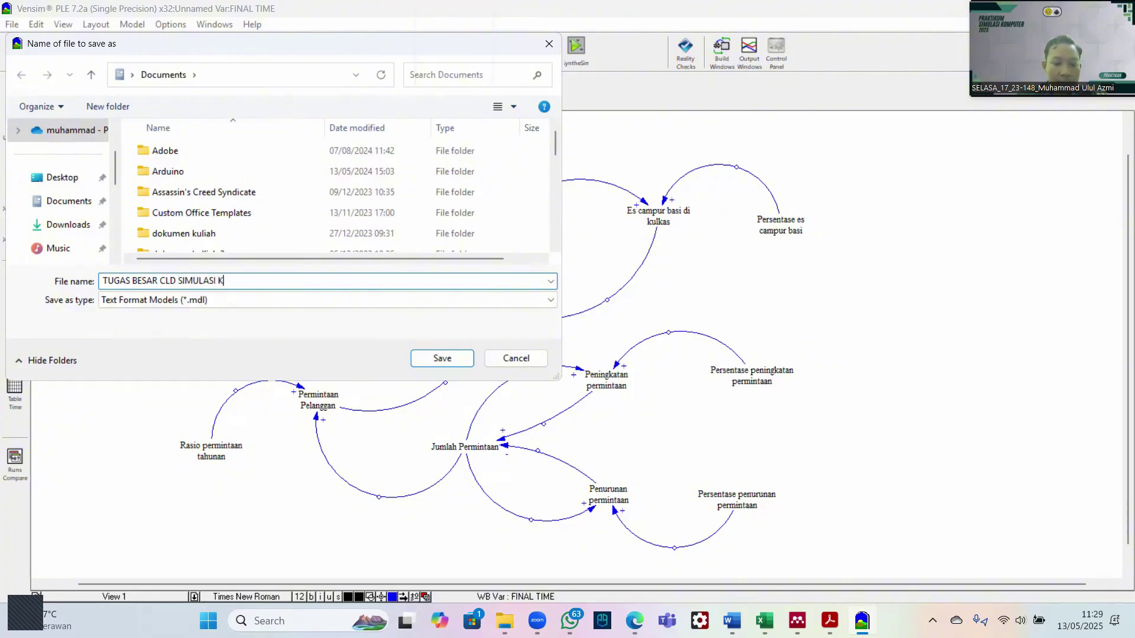
type("OMPUTER KELOMPOK 17")
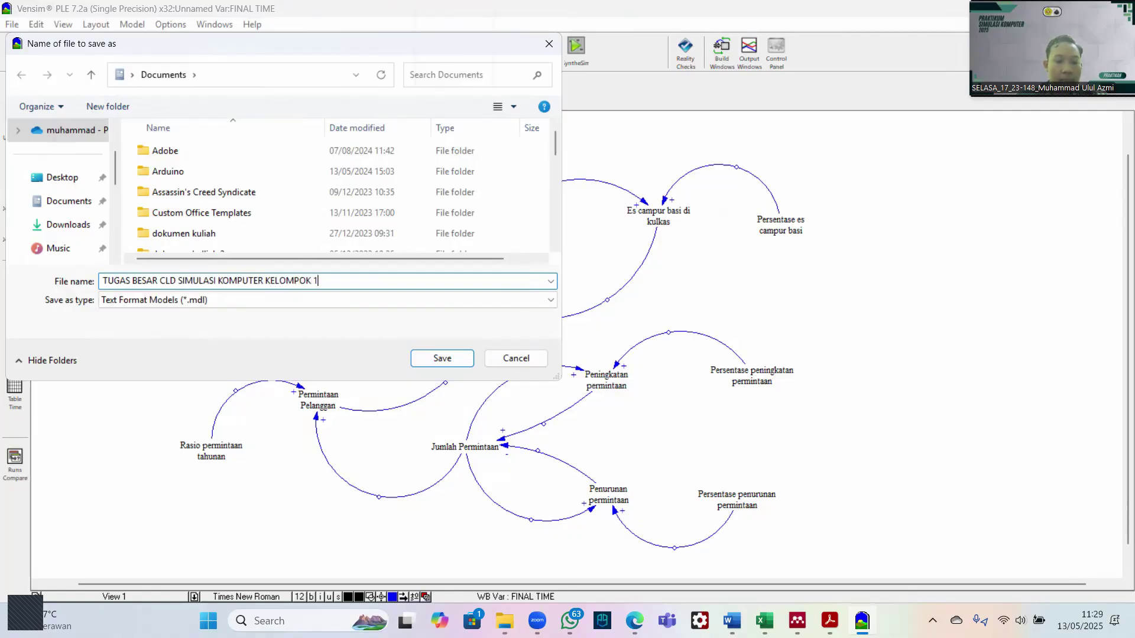
left_click(443, 360)
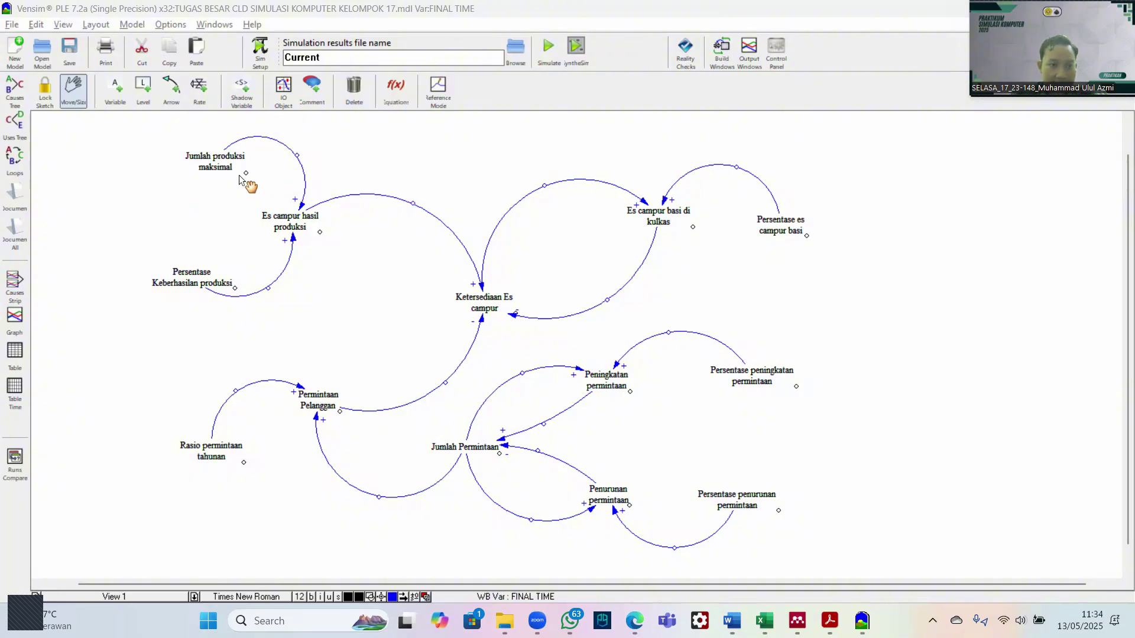
right_click(405, 198)
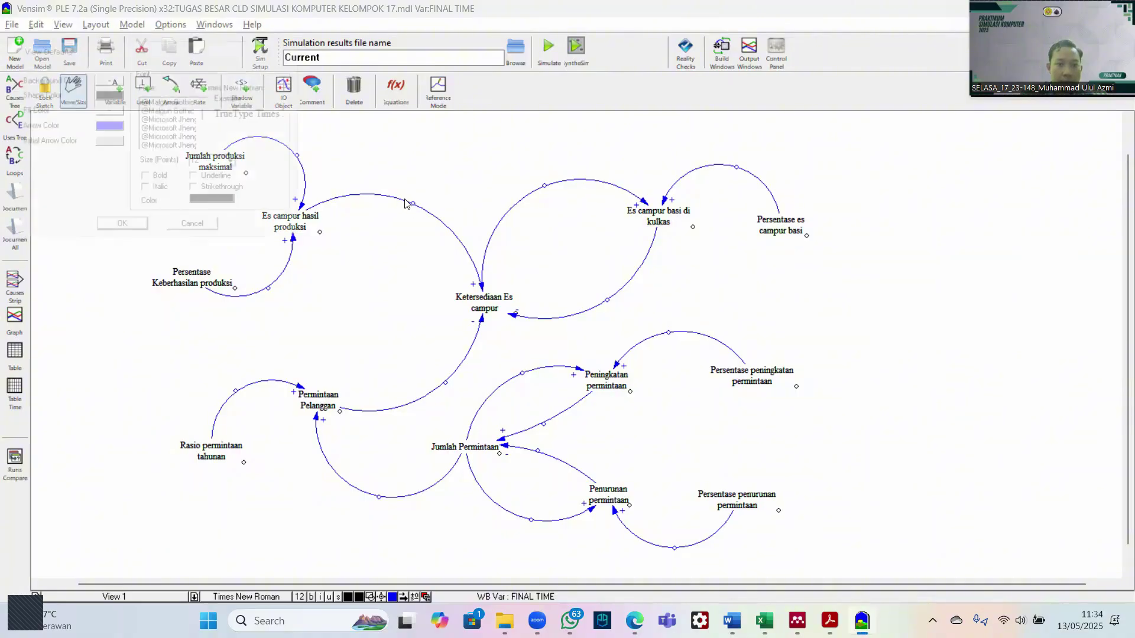
left_click(212, 236)
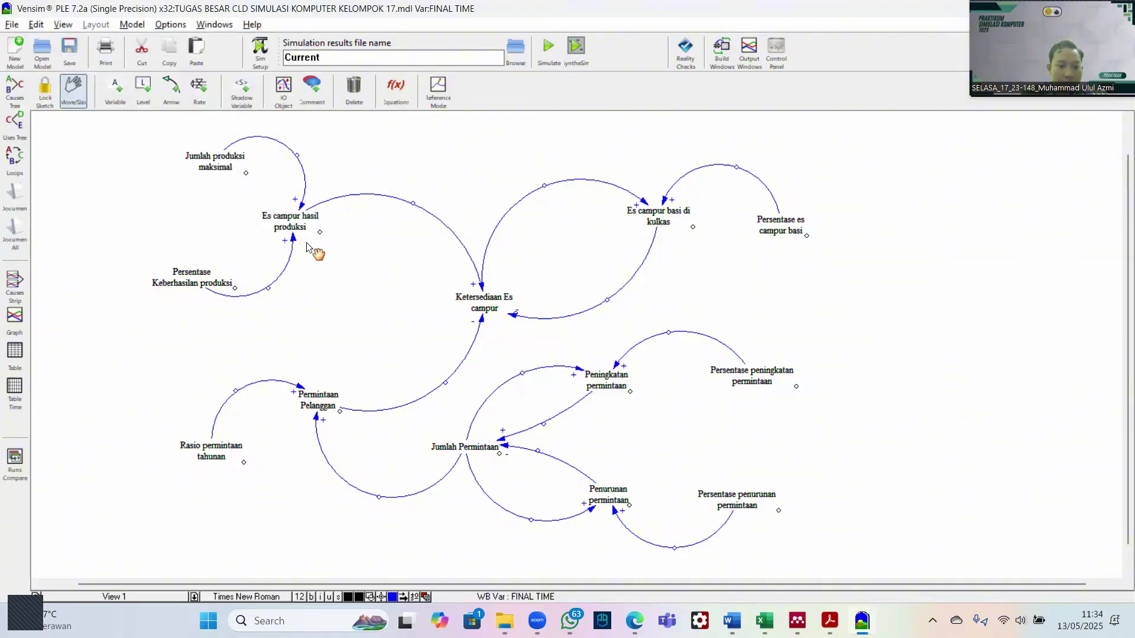
key("ctrl+a")
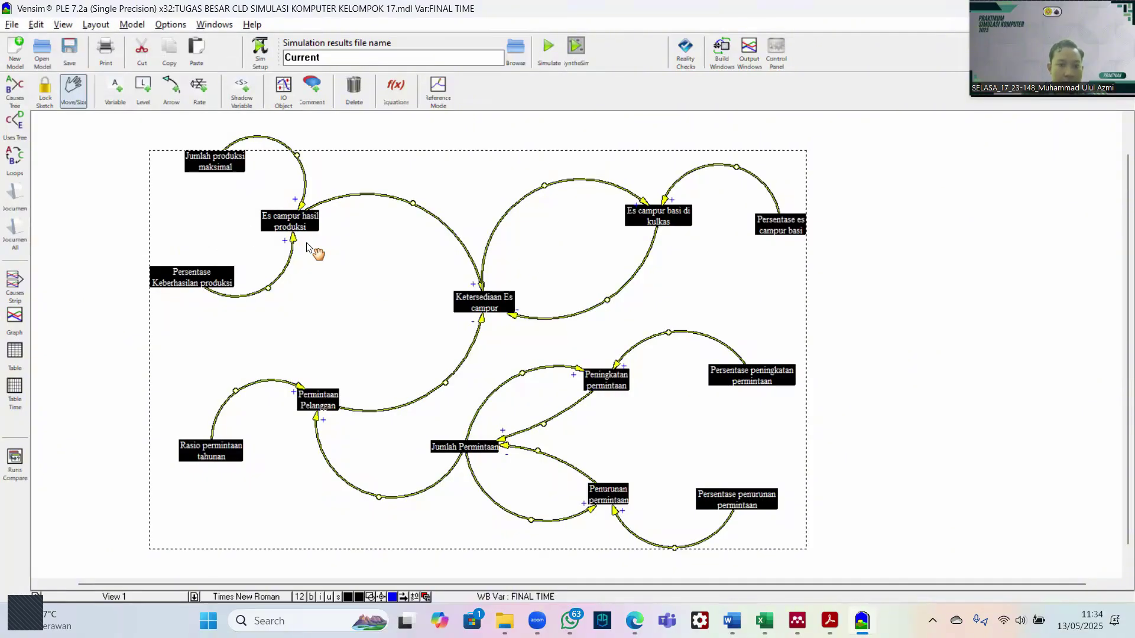
right_click(416, 206)
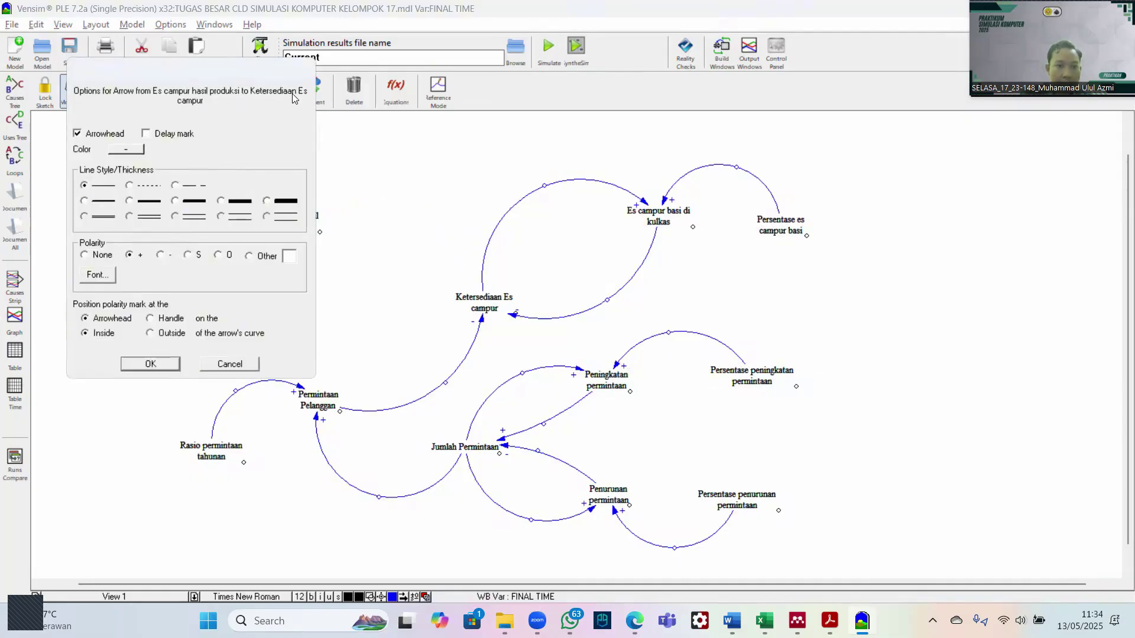
left_click(224, 360)
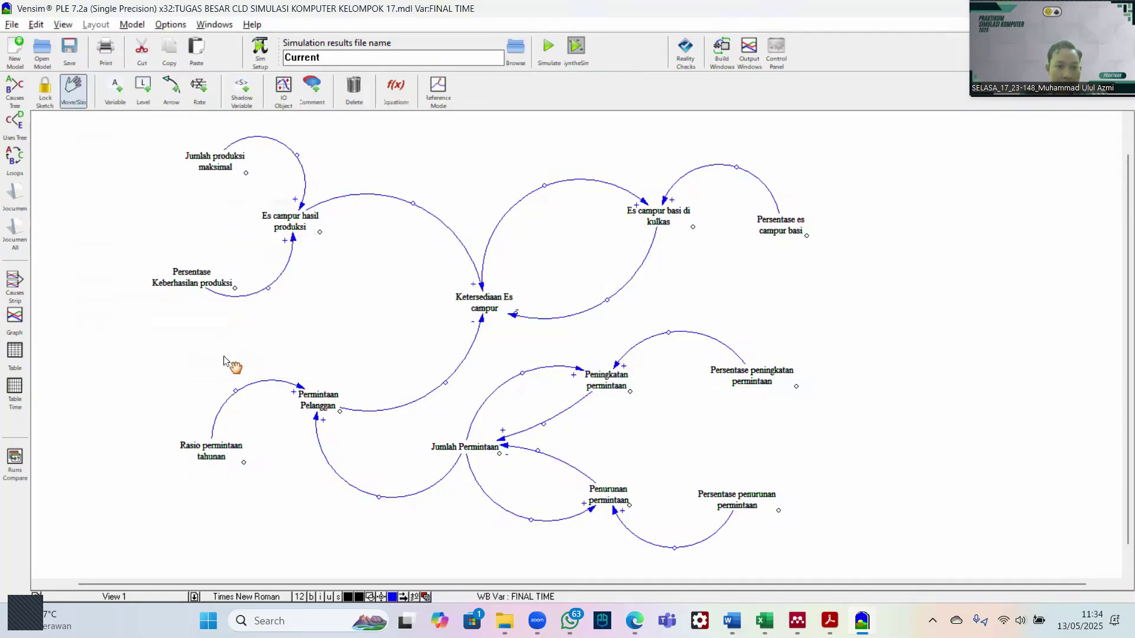
Step: In the view defaults, set both the arrow colour and the initial arrow colour to dark grey
key("ctrl+a")
right_click(366, 277)
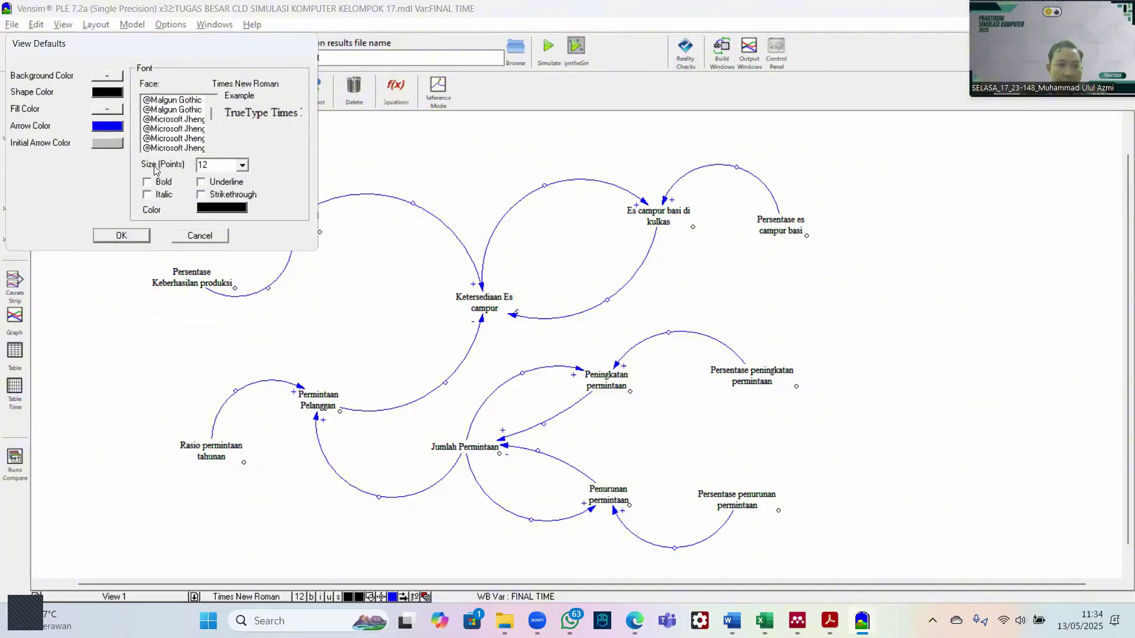
left_click(108, 126)
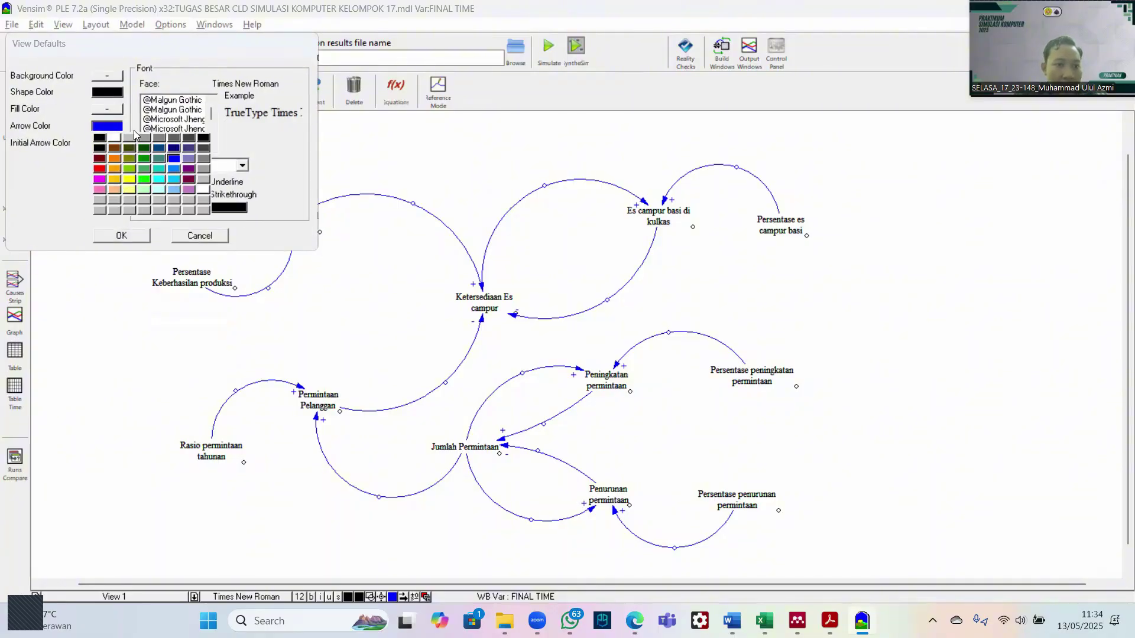
left_click(173, 139)
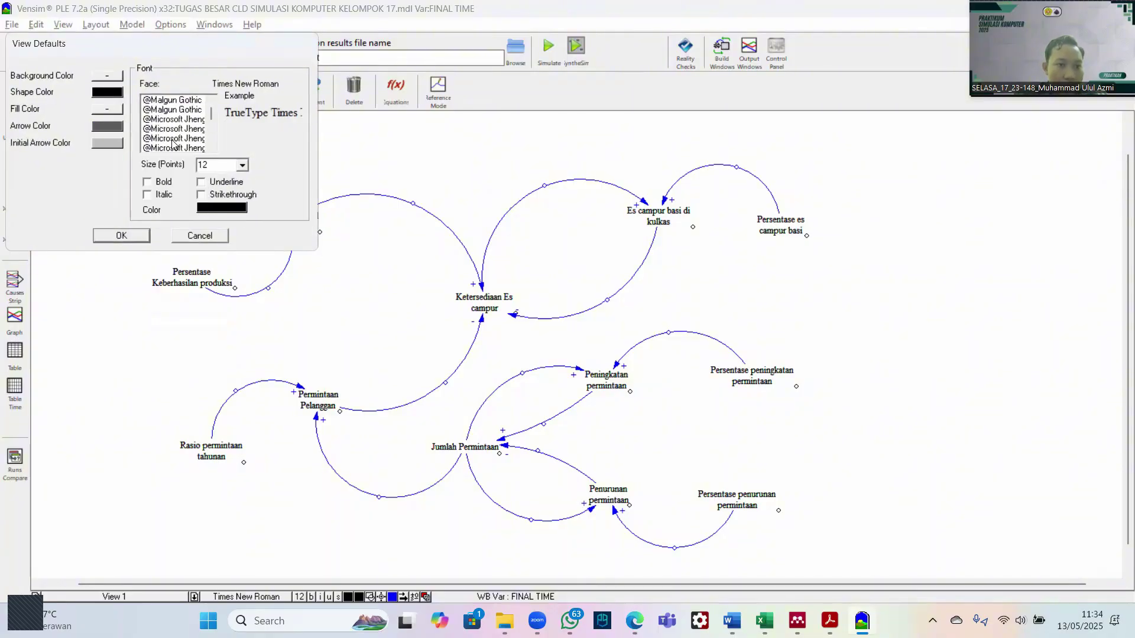
left_click(114, 145)
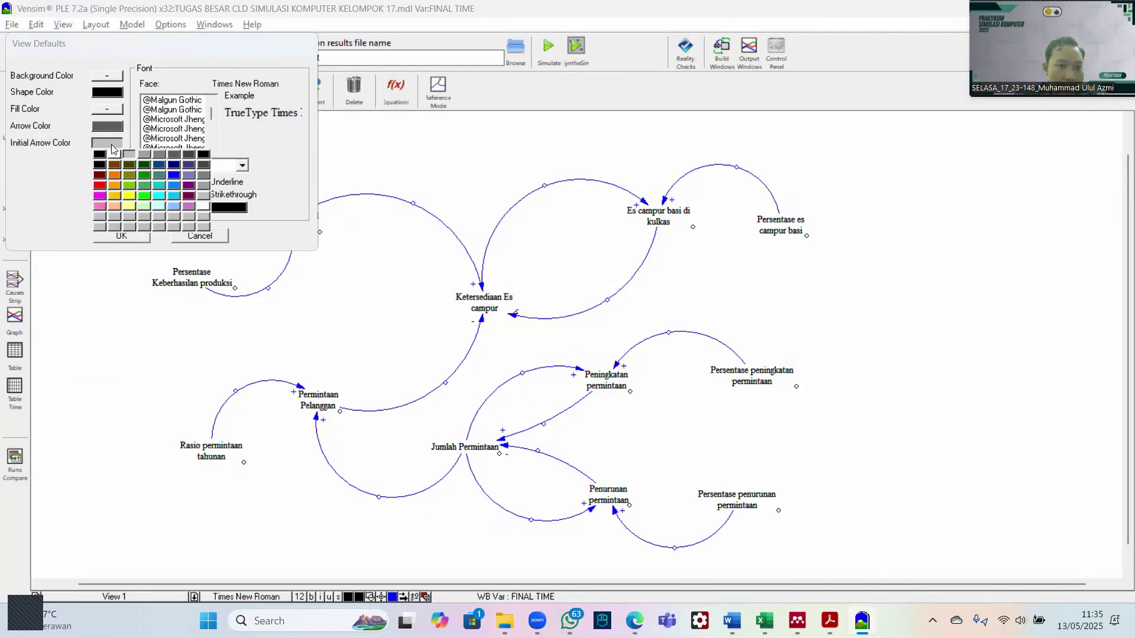
left_click(187, 157)
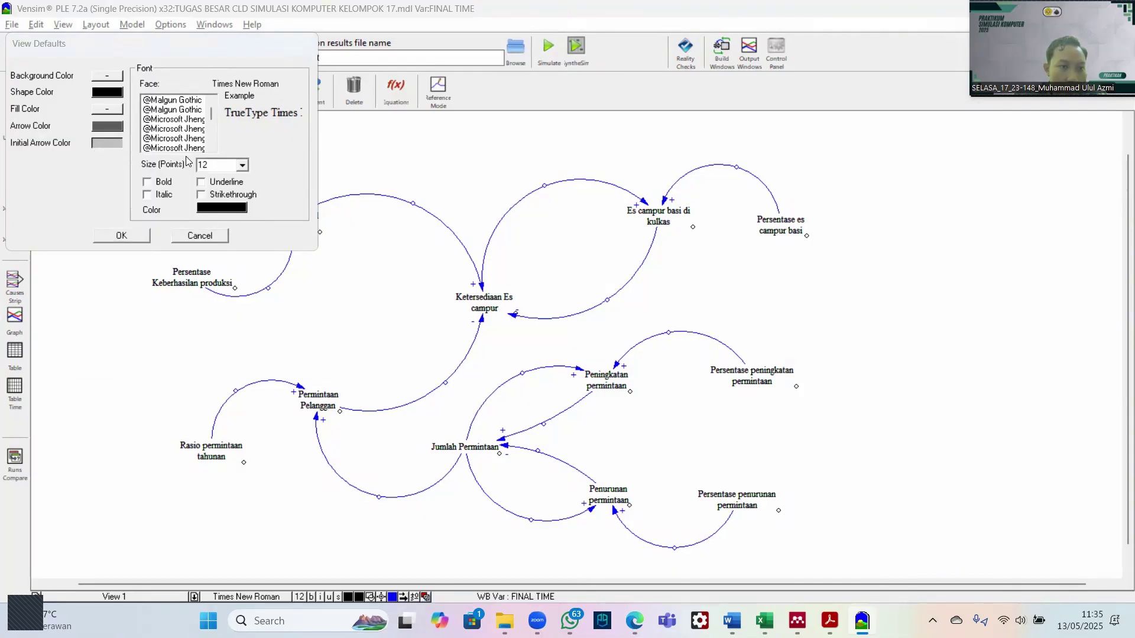
Step: Lighten the default arrow colour to a medium grey and apply the view defaults to the diagram
left_click(107, 126)
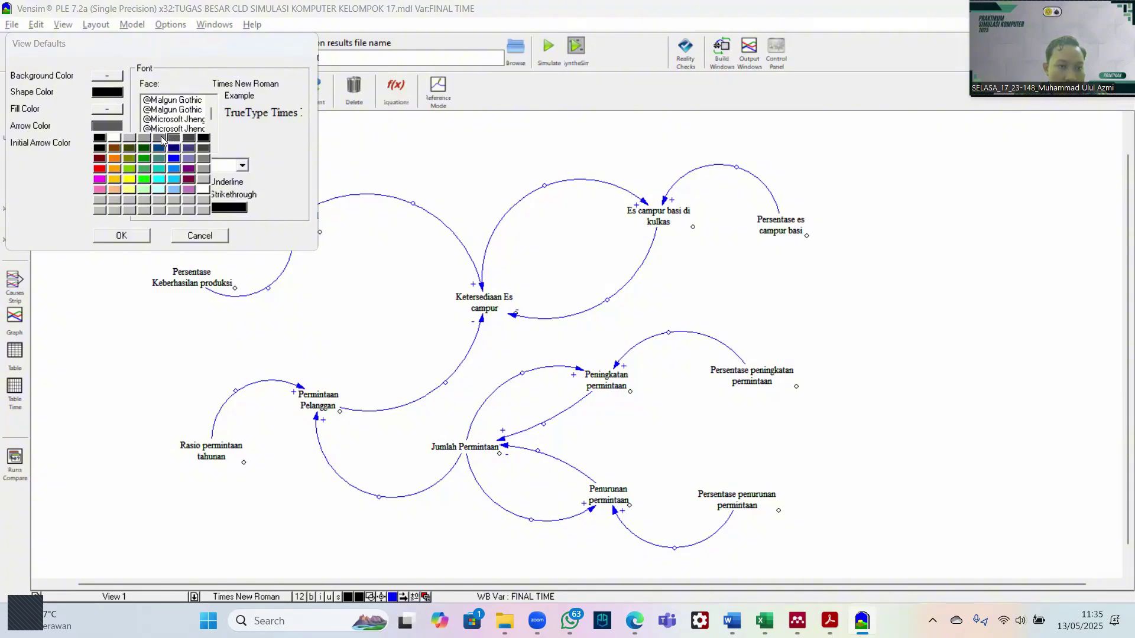
left_click(160, 138)
left_click(116, 126)
left_click(145, 139)
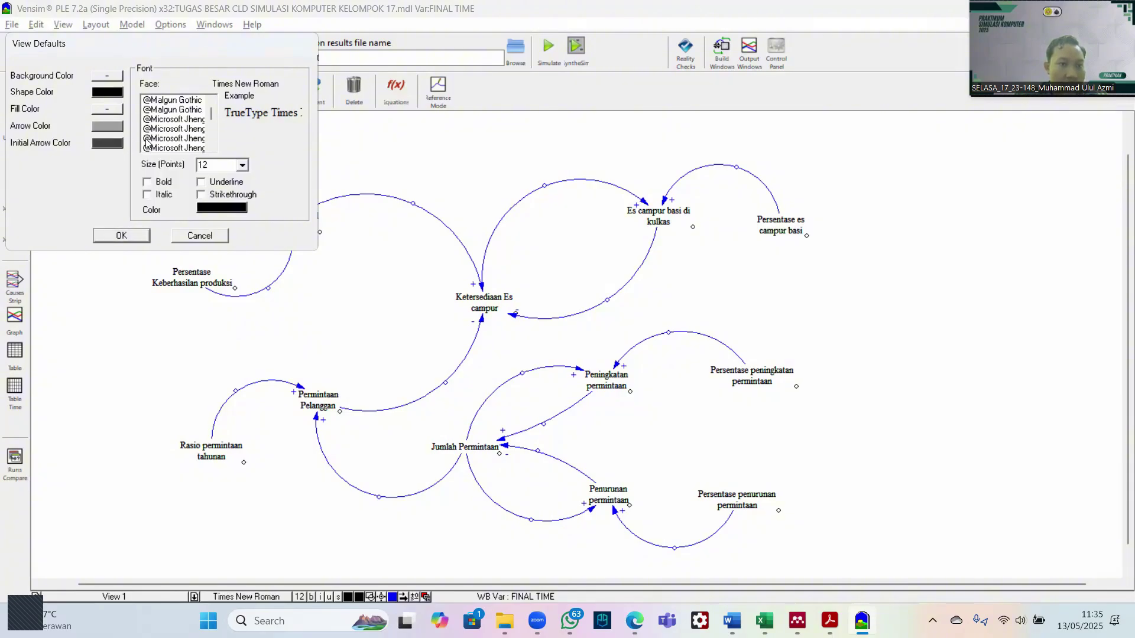
left_click(119, 237)
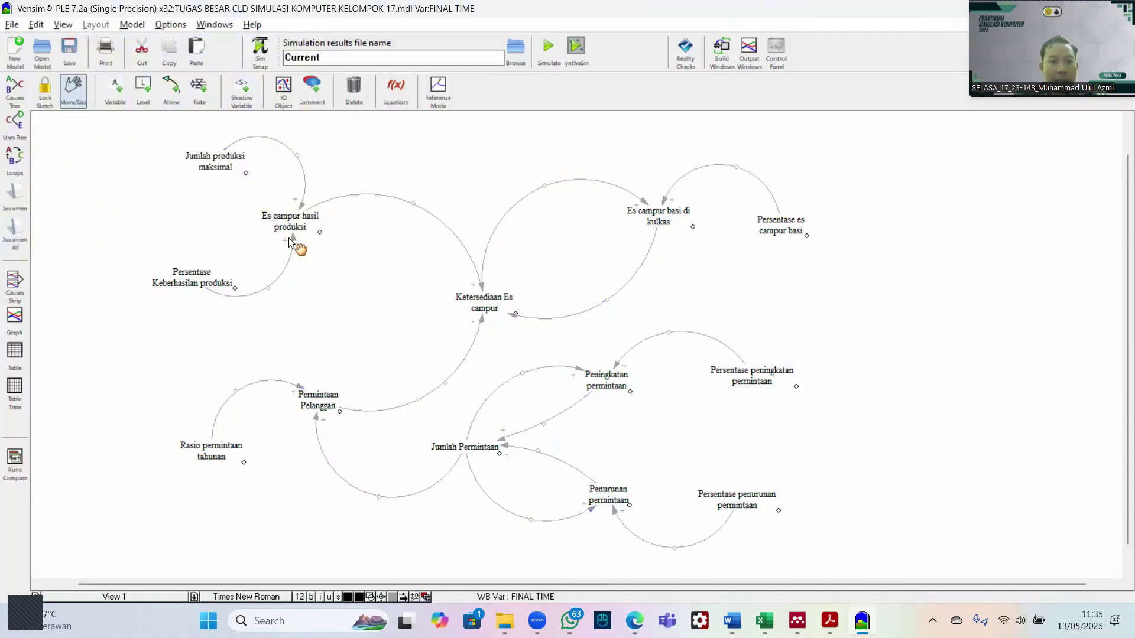
scroll(289, 237, "up", 3)
scroll(429, 263, "down", 5)
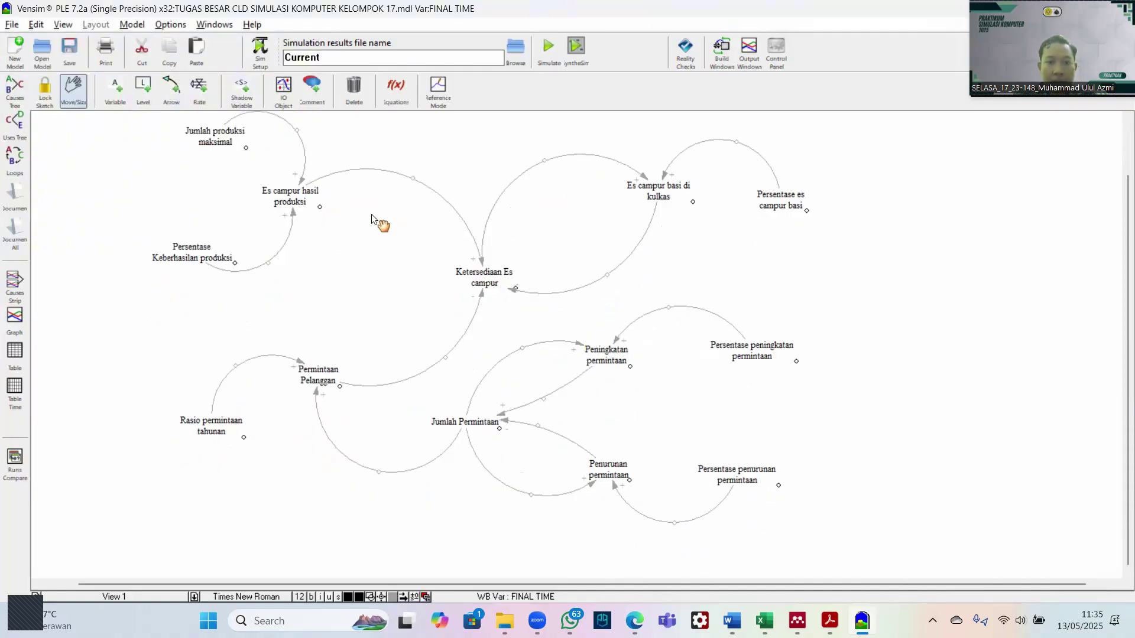
scroll(371, 214, "up", 5)
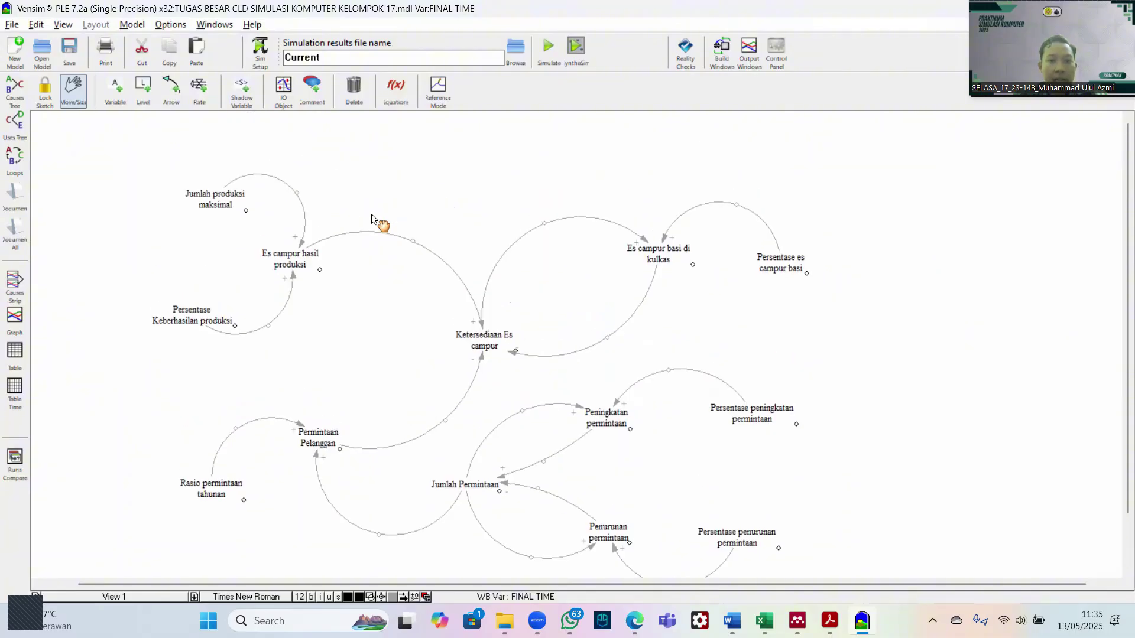
scroll(372, 214, "down", 5)
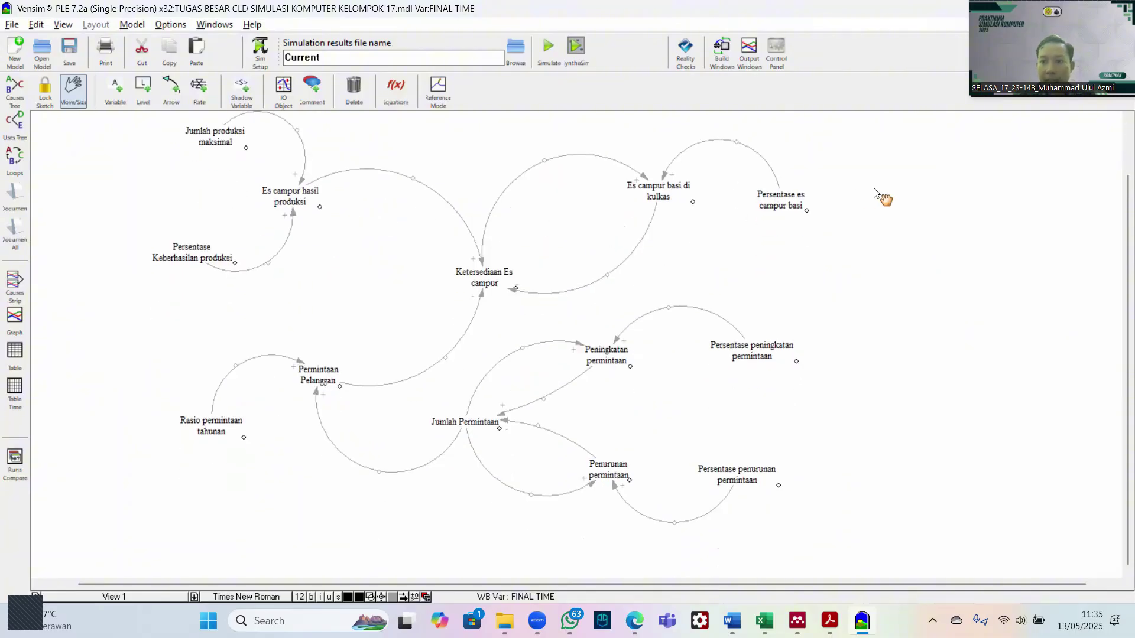
Step: Save the model again in Documents as TUGAS BESAR CLD SIMULASI KOMPUTER KELOMPOK 17 in the text format (*.mdl), overwriting the existing file
left_click(11, 25)
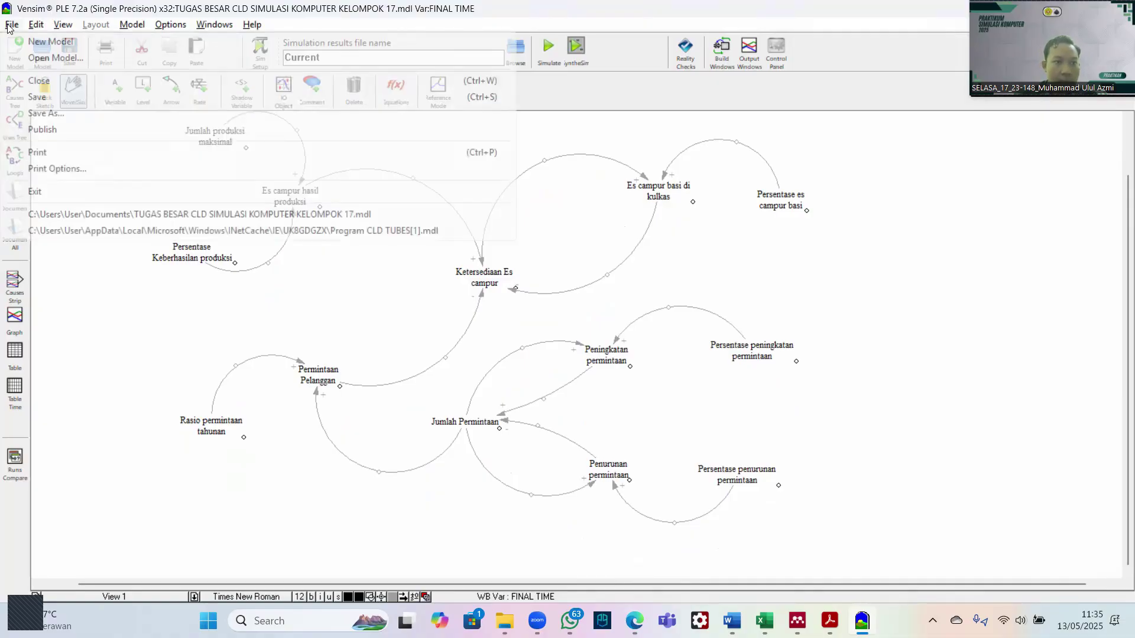
left_click(46, 113)
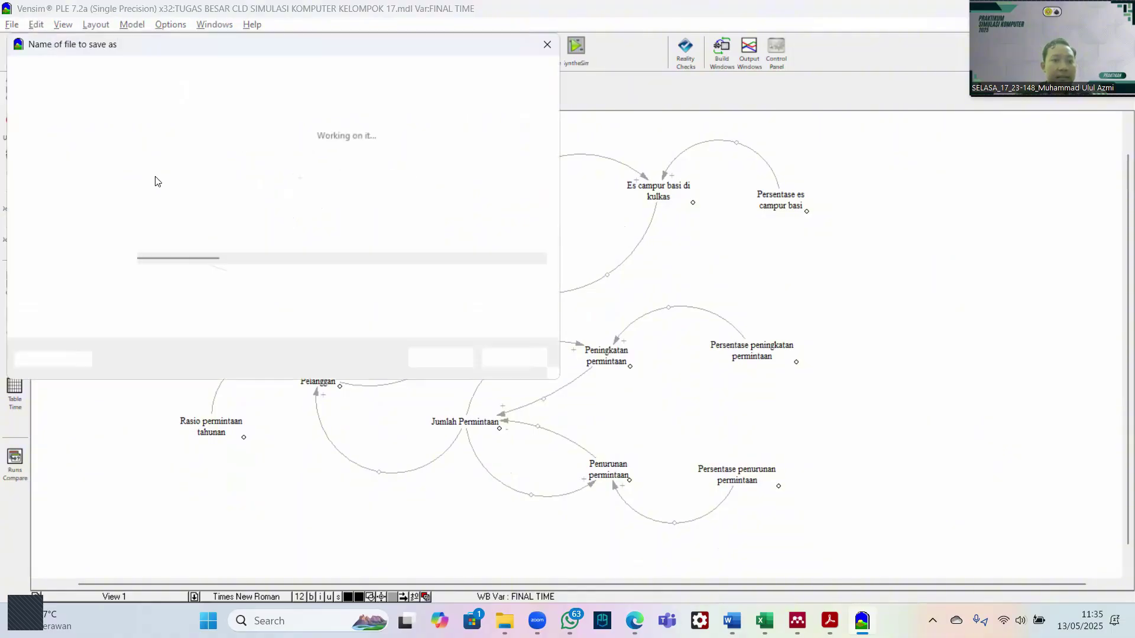
left_click(104, 282)
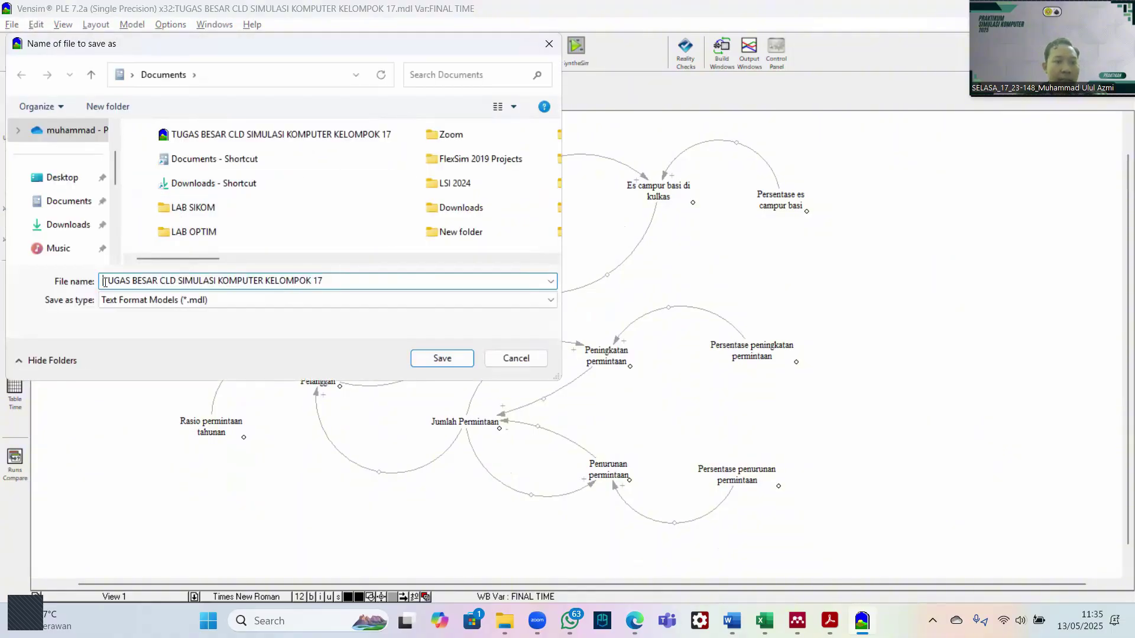
left_click(441, 359)
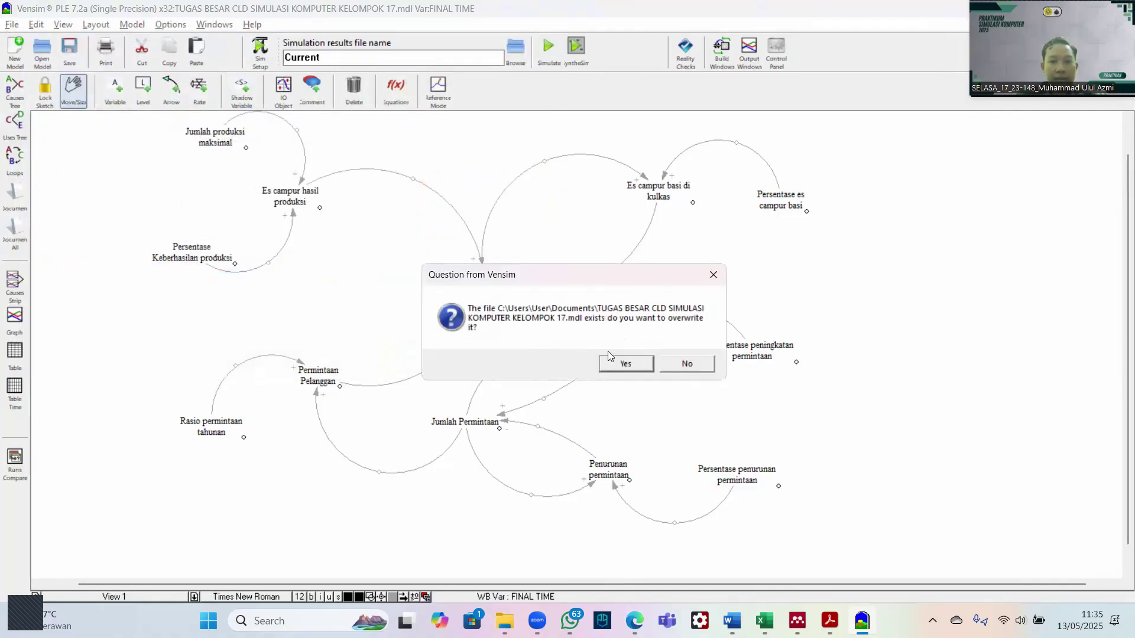
left_click(622, 362)
left_click(672, 370)
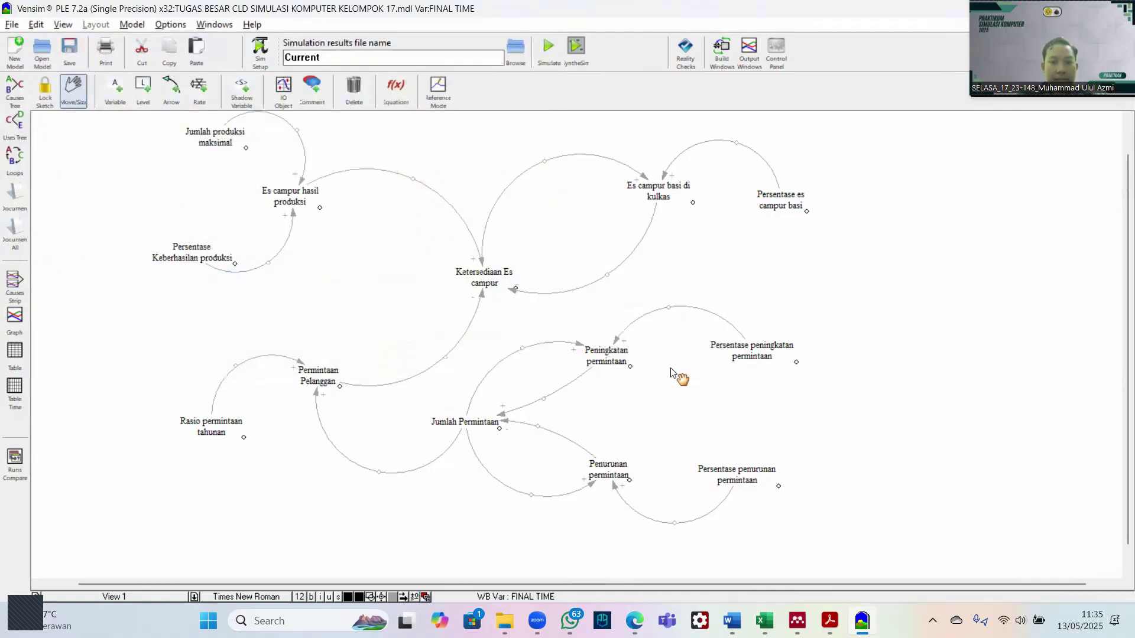
scroll(477, 221, "up", 1)
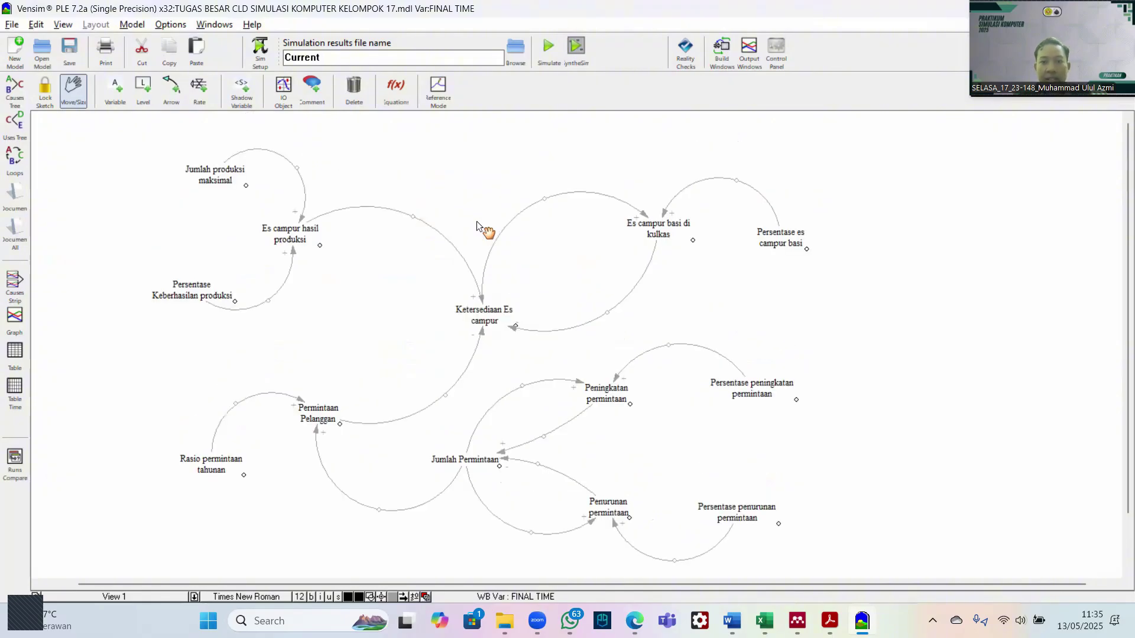